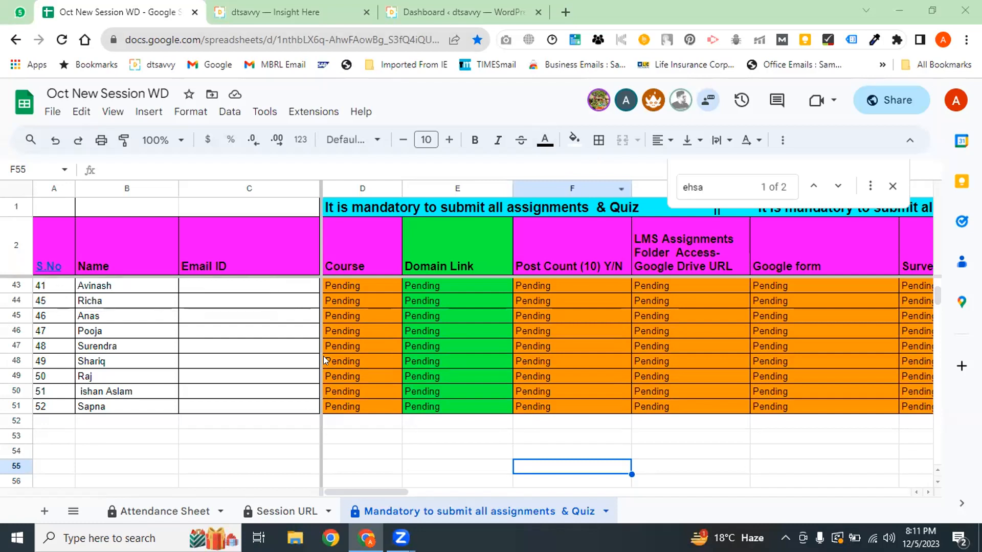
# Open the Attendance Sheet and check the 1 Dec 2023 entries in rows 12, 18, 19 and 22
pyautogui.click(168, 507)
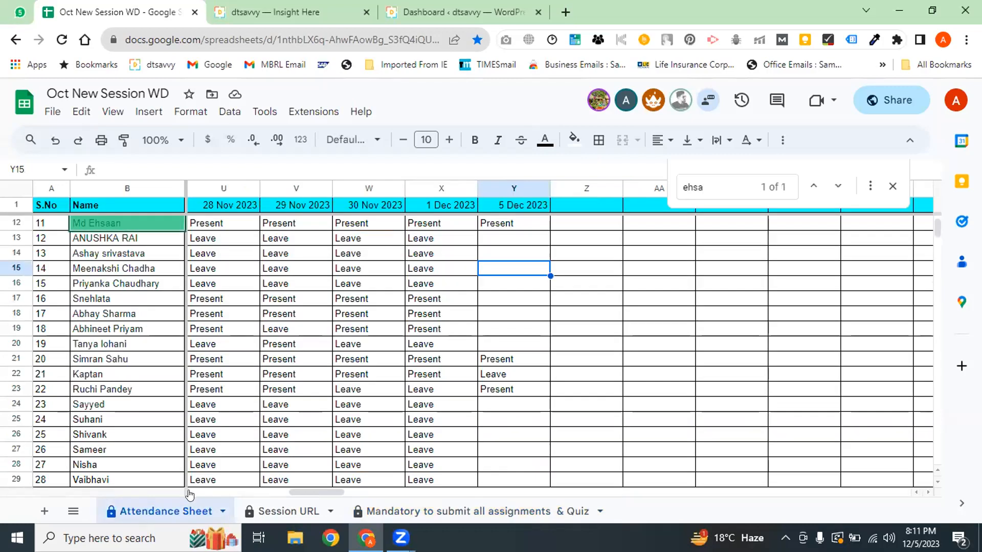
pyautogui.click(512, 301)
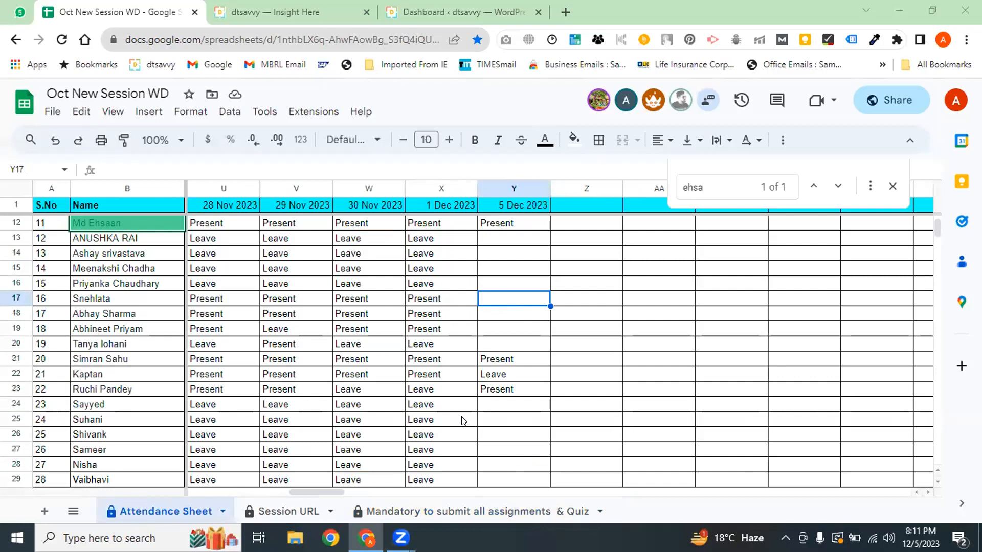
pyautogui.click(444, 240)
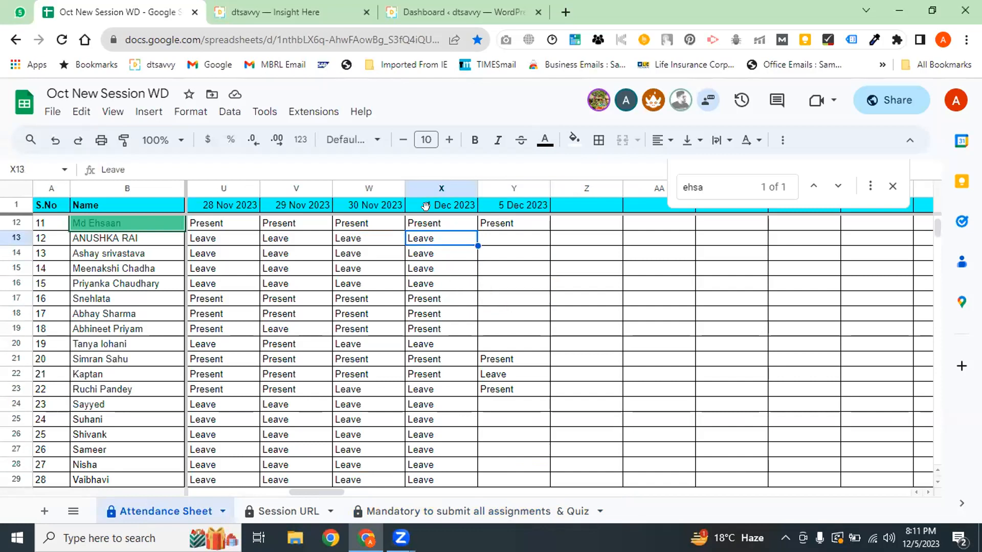
pyautogui.click(433, 225)
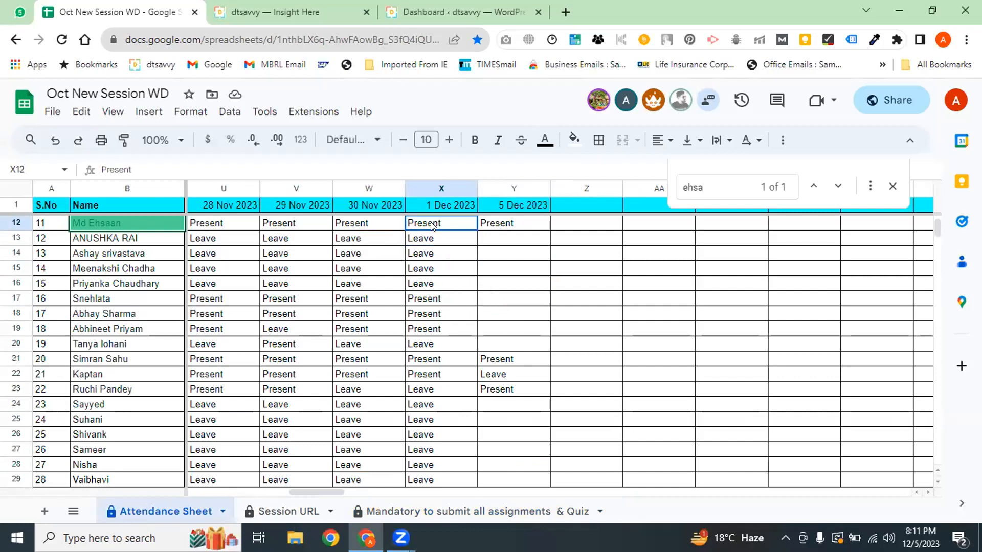
pyautogui.click(431, 331)
pyautogui.click(428, 310)
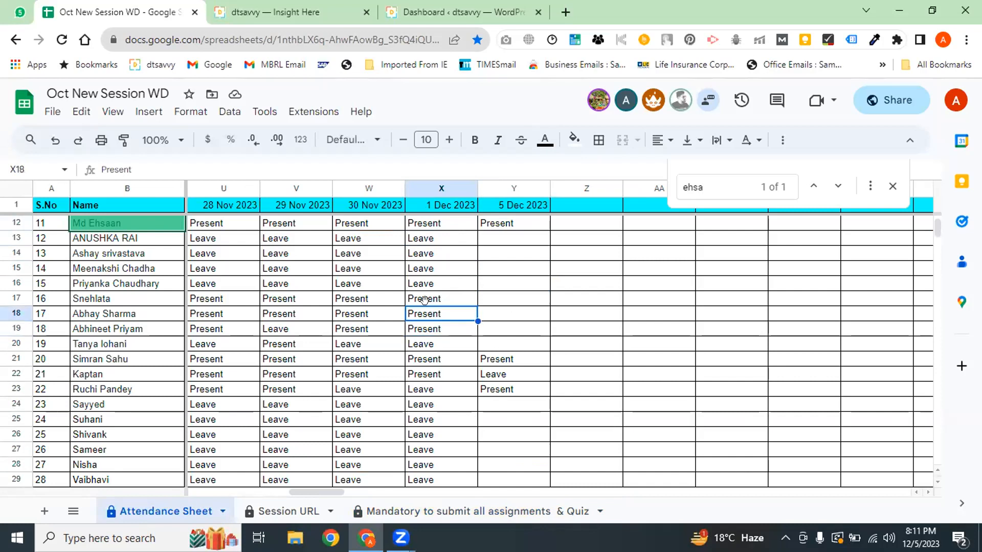
pyautogui.click(434, 378)
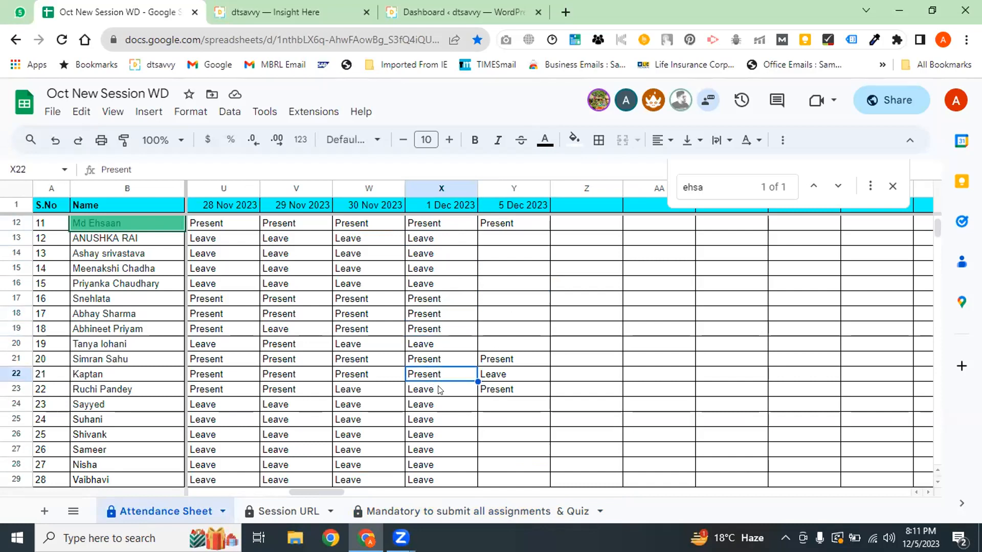
pyautogui.press('Down')
pyautogui.press('Down')
pyautogui.press('Down')
pyautogui.press('Down')
pyautogui.press('Down')
pyautogui.press('Down')
pyautogui.press('Down')
pyautogui.press('Down')
pyautogui.press('Down')
pyautogui.press('Down')
pyautogui.press('Down')
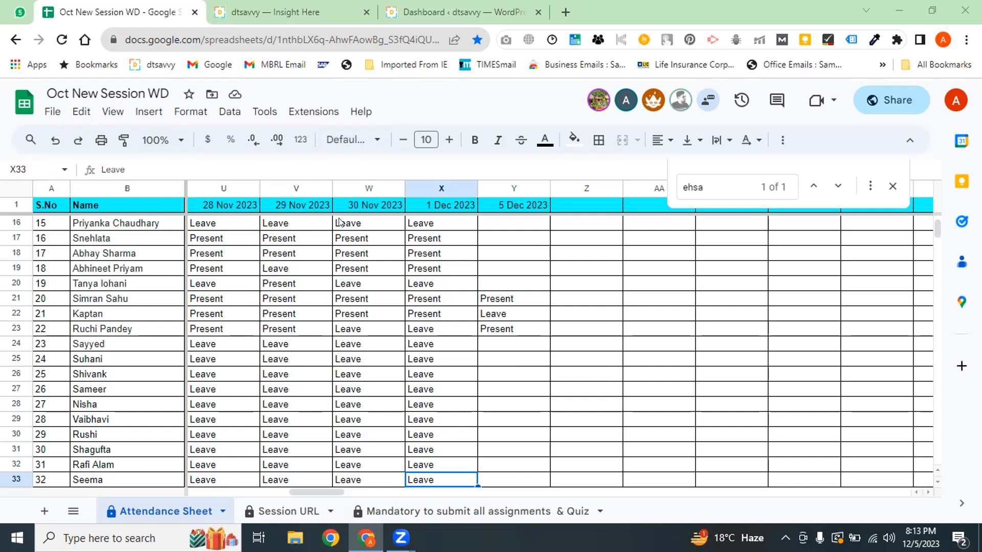
# Find the row 18 student by name and copy Present into their 5 Dec 2023 cell
pyautogui.hotkey('ctrl', 'f')
pyautogui.write('a')
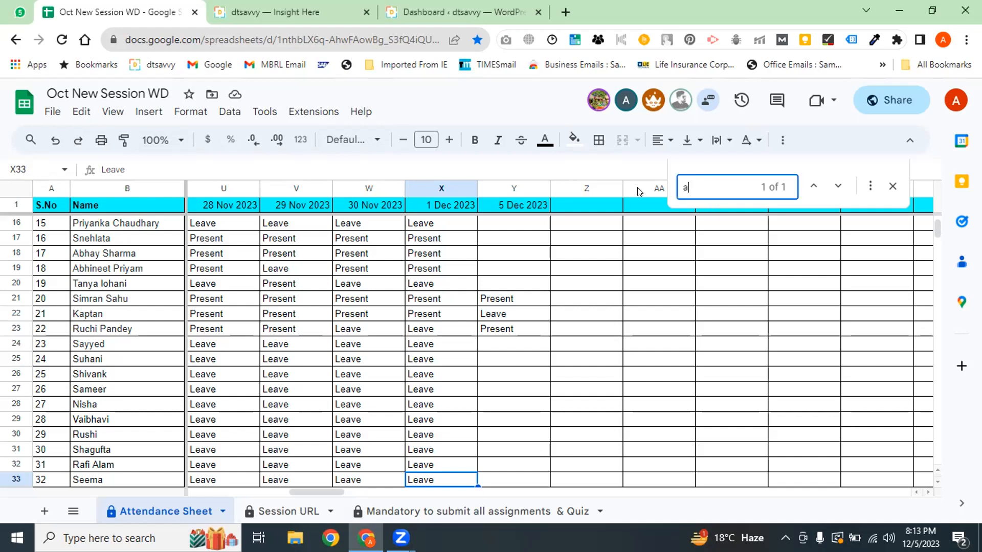
pyautogui.write('bhay')
pyautogui.click(433, 223)
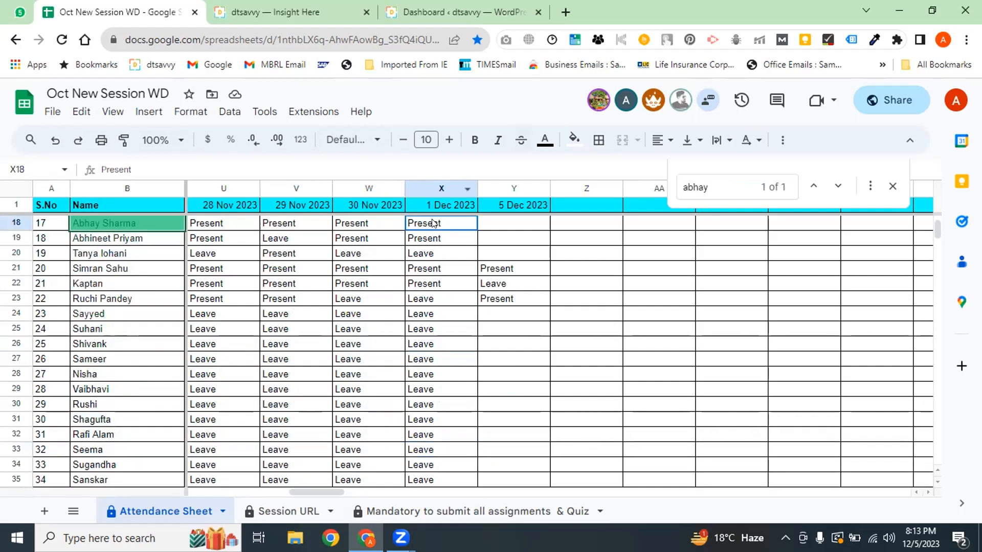
pyautogui.hotkey('ctrl', 'c')
pyautogui.click(504, 225)
pyautogui.hotkey('ctrl', 'v')
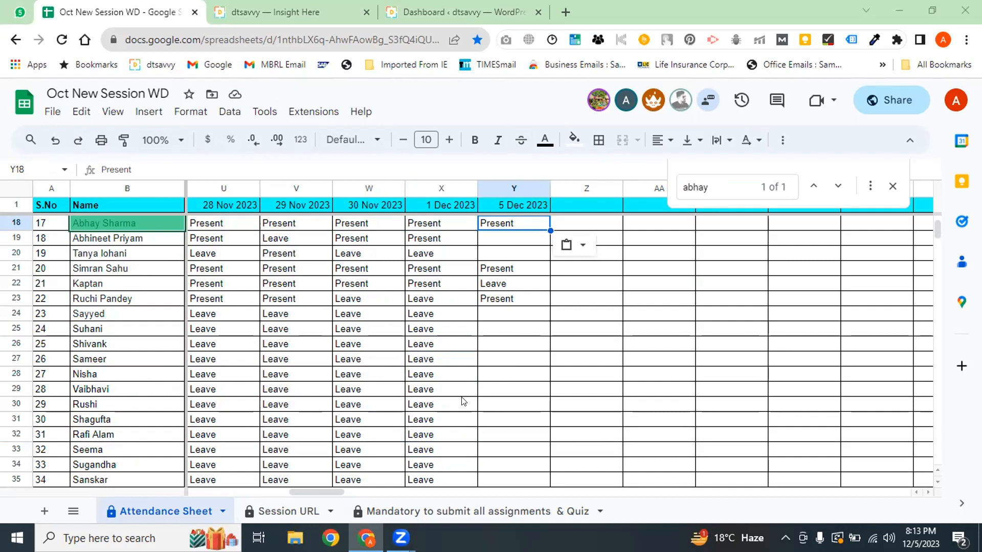
# Find the next student by name and paste Present into row 40's 5 Dec 2023 cell
pyautogui.hotkey('ctrl', 'f')
pyautogui.write('ancha')
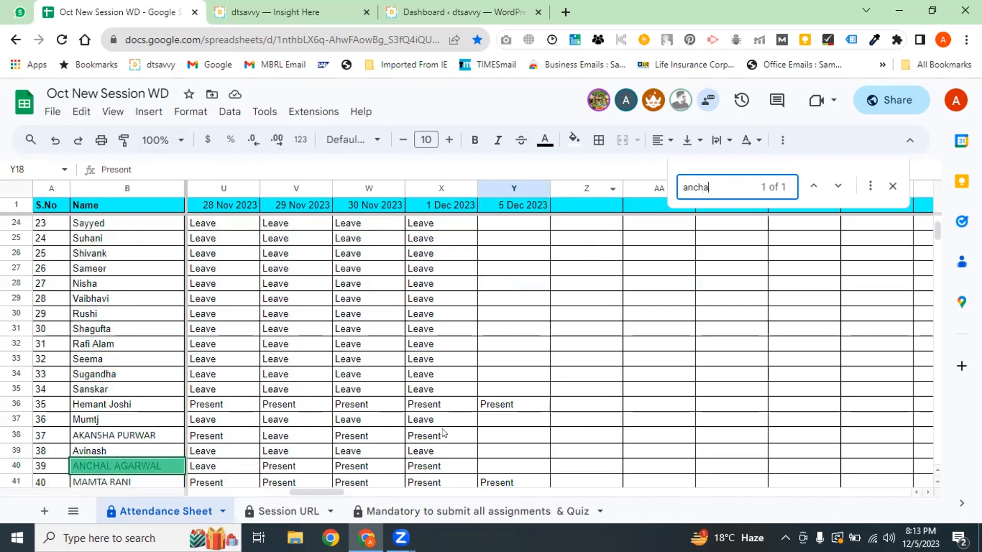
pyautogui.click(495, 466)
pyautogui.hotkey('ctrl', 'v')
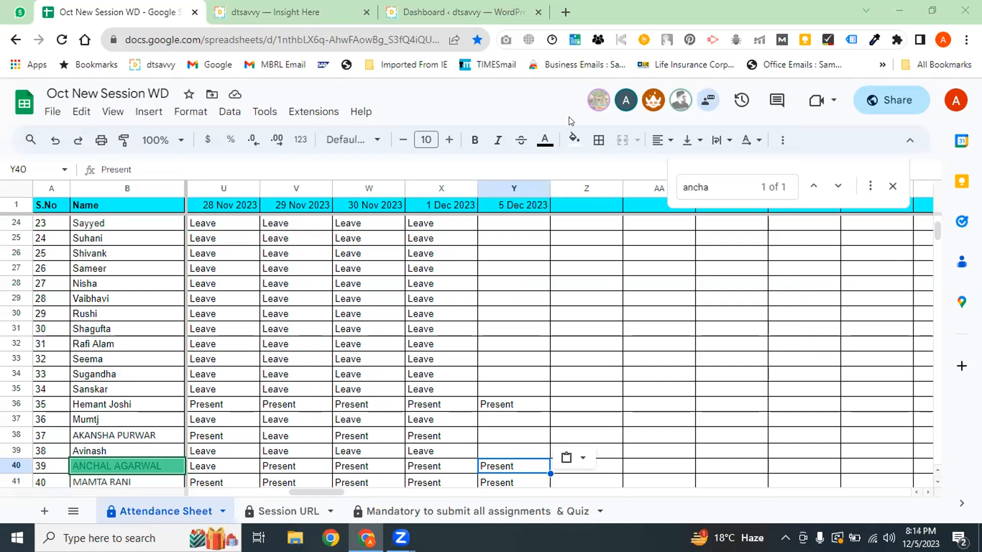
pyautogui.hotkey('ctrl', 'f')
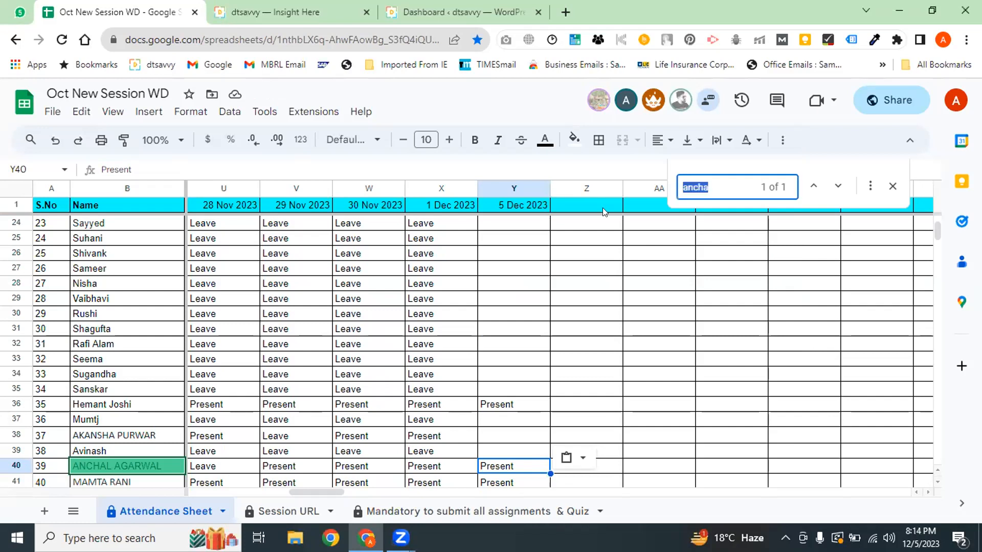
# Copy Present from X10 into Y10 for the student found by name, then glance at the dtsavvy tab
pyautogui.write('moni')
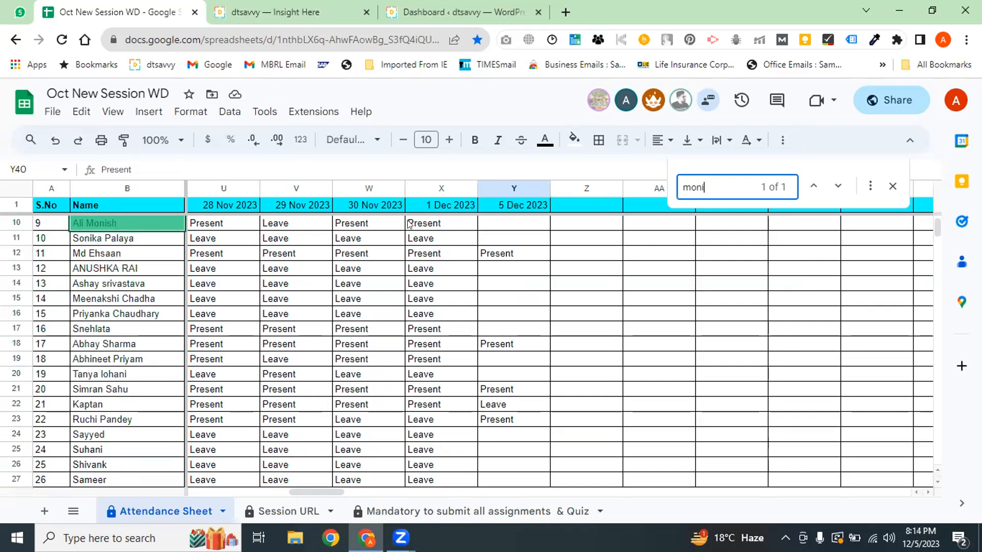
pyautogui.click(453, 225)
pyautogui.hotkey('ctrl', 'c')
pyautogui.click(491, 225)
pyautogui.hotkey('ctrl', 'v')
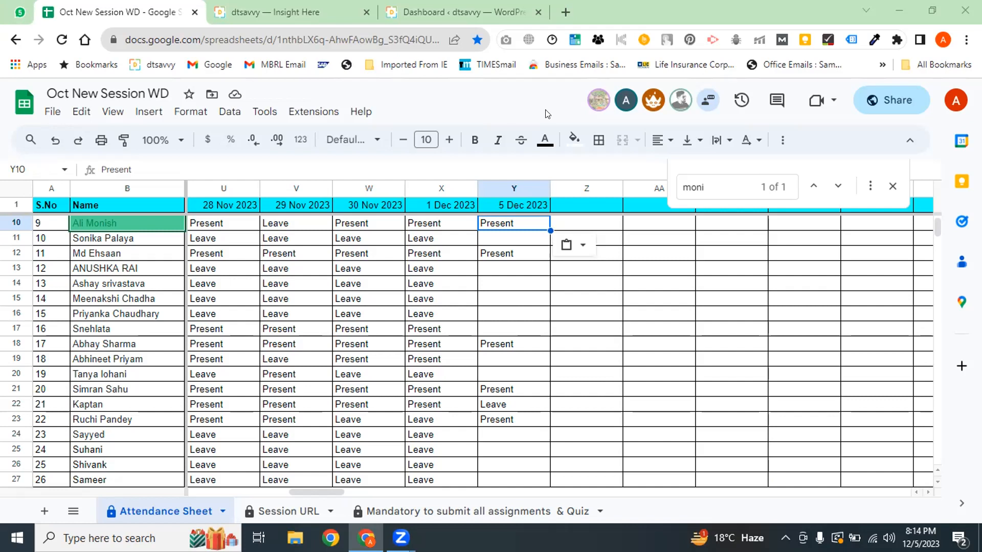
pyautogui.click(332, 11)
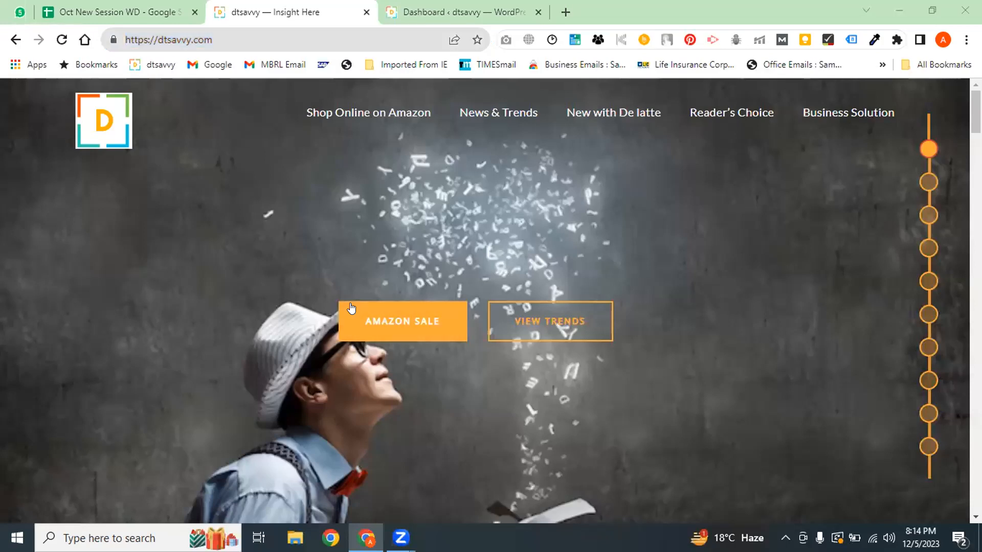
pyautogui.click(168, 6)
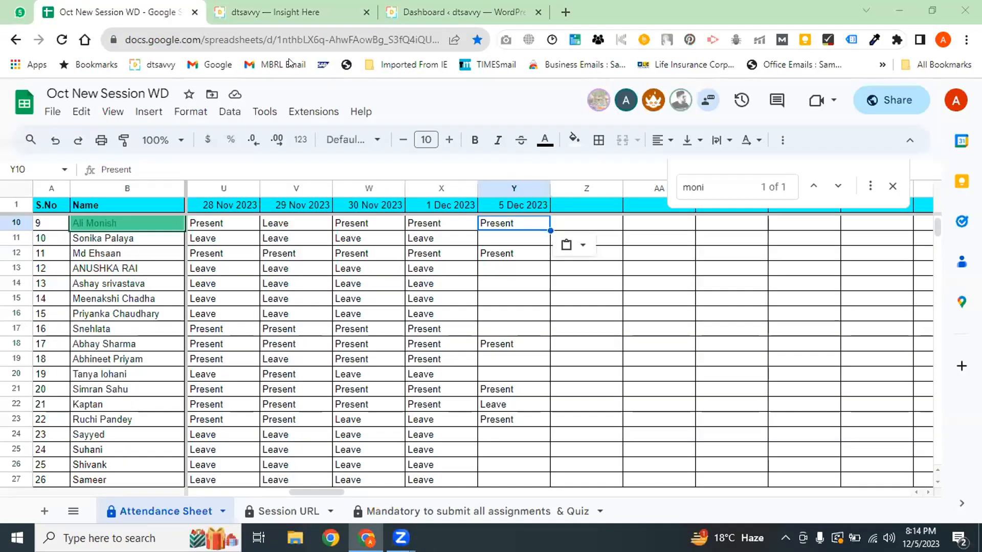
# Search the attendance sheet by name until the student in row 17 is found
pyautogui.hotkey('ctrl', 'f')
pyautogui.write('sneh')
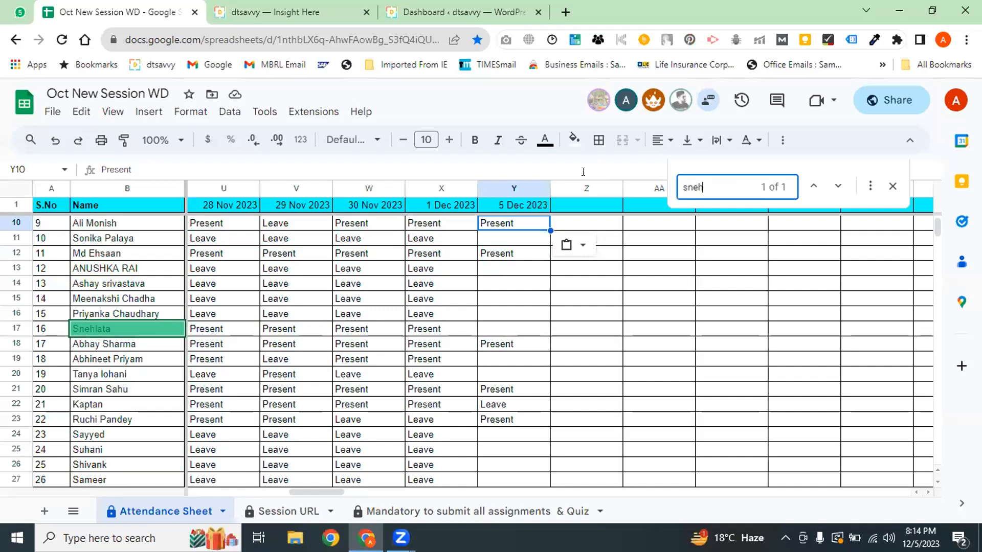
pyautogui.press('BackSpace')
pyautogui.press('BackSpace')
pyautogui.press('BackSpace')
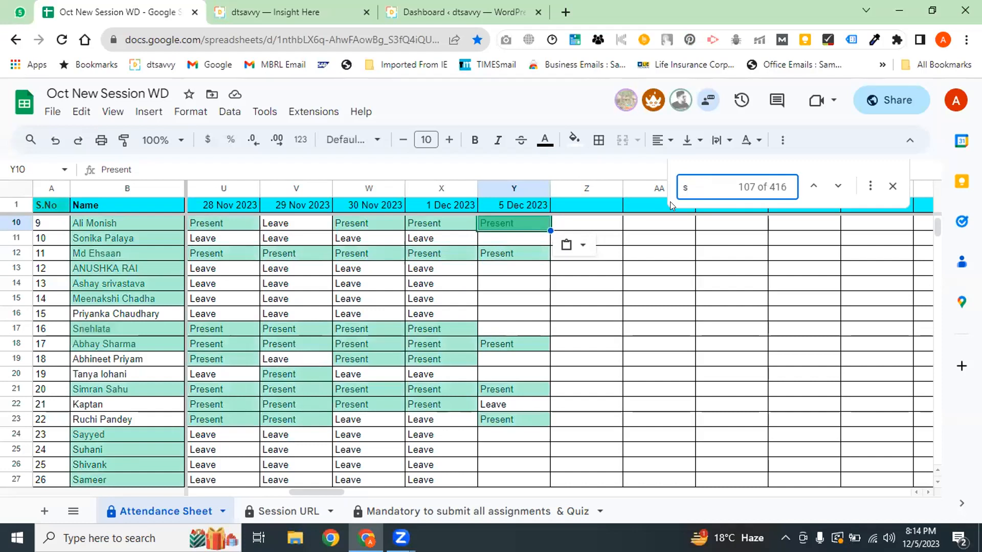
pyautogui.write('ne')
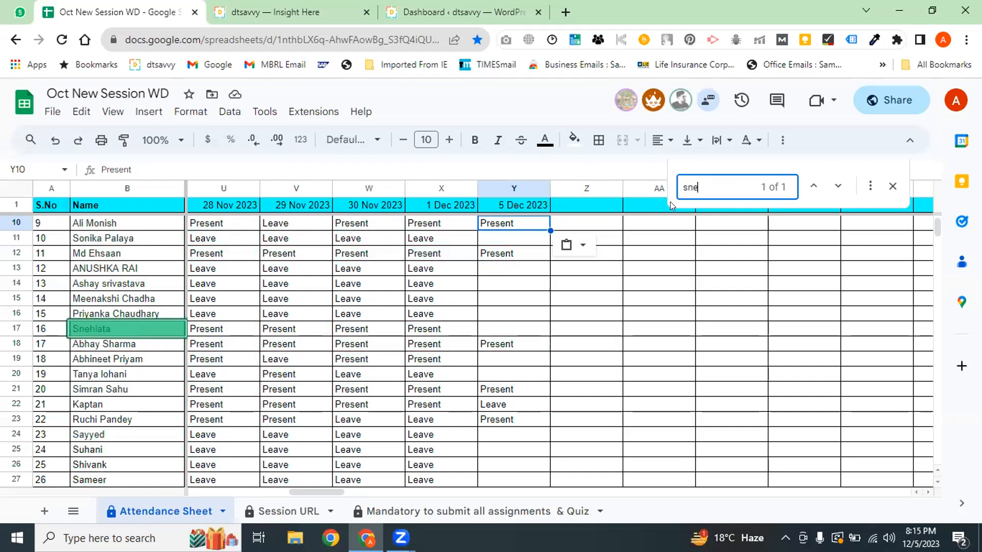
pyautogui.write('ha')
pyautogui.doubleClick(709, 183)
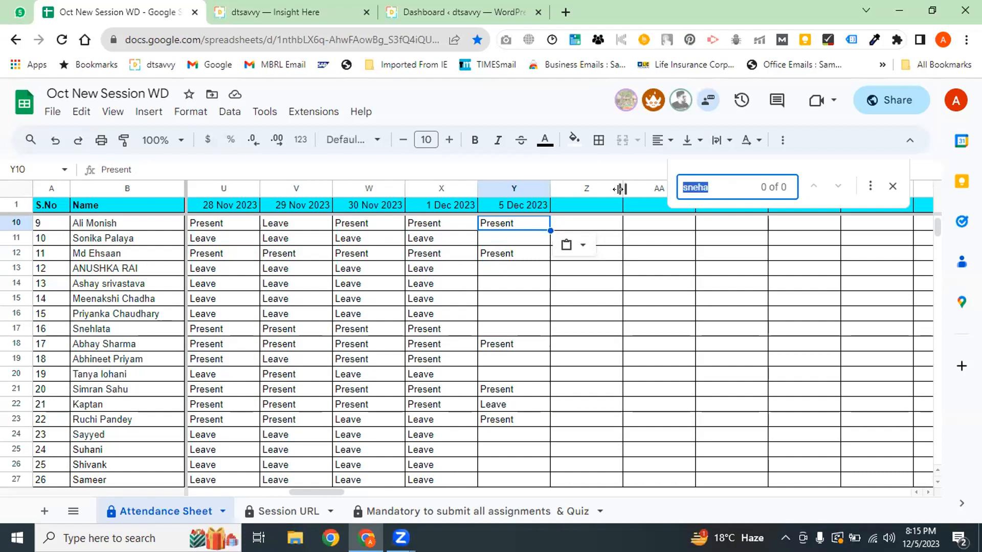
pyautogui.click(434, 296)
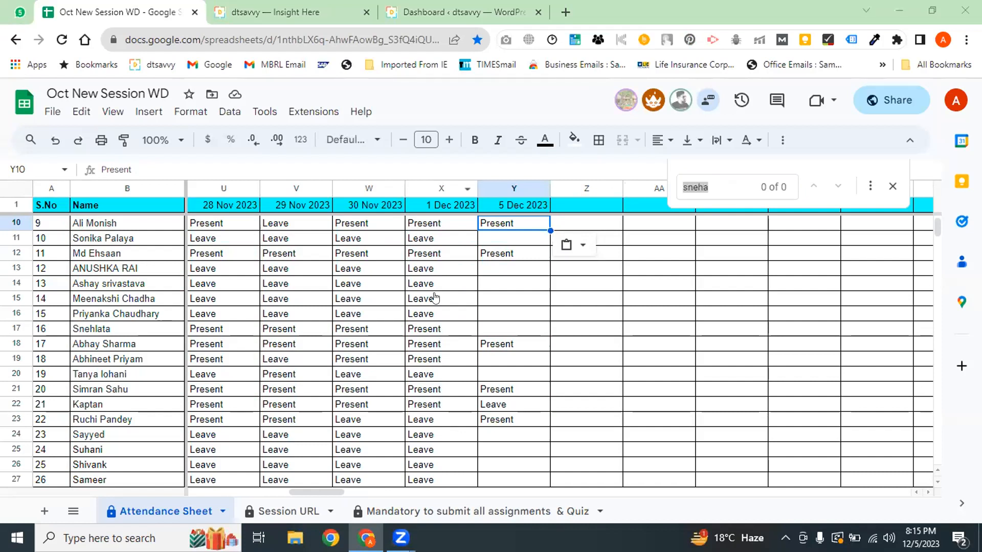
pyautogui.click(737, 197)
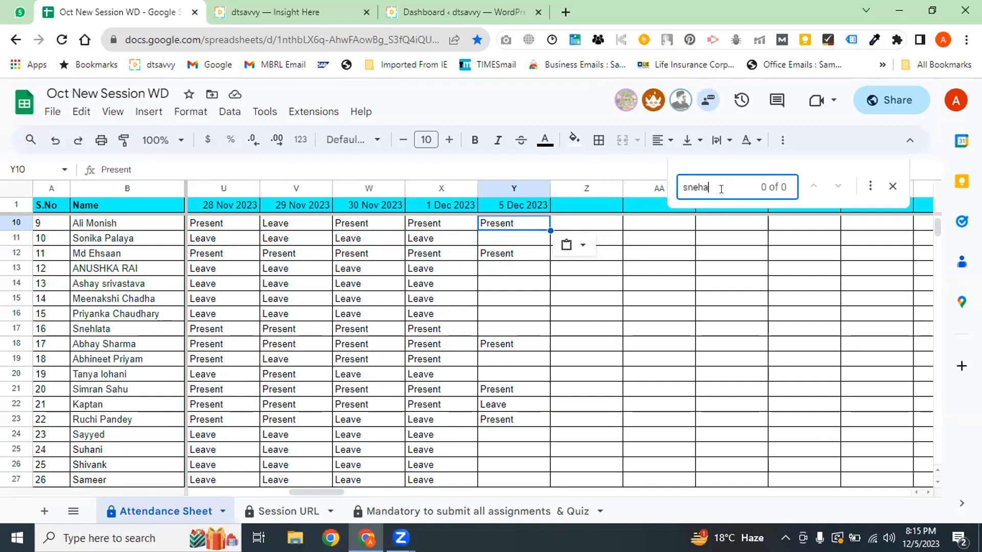
pyautogui.write('s')
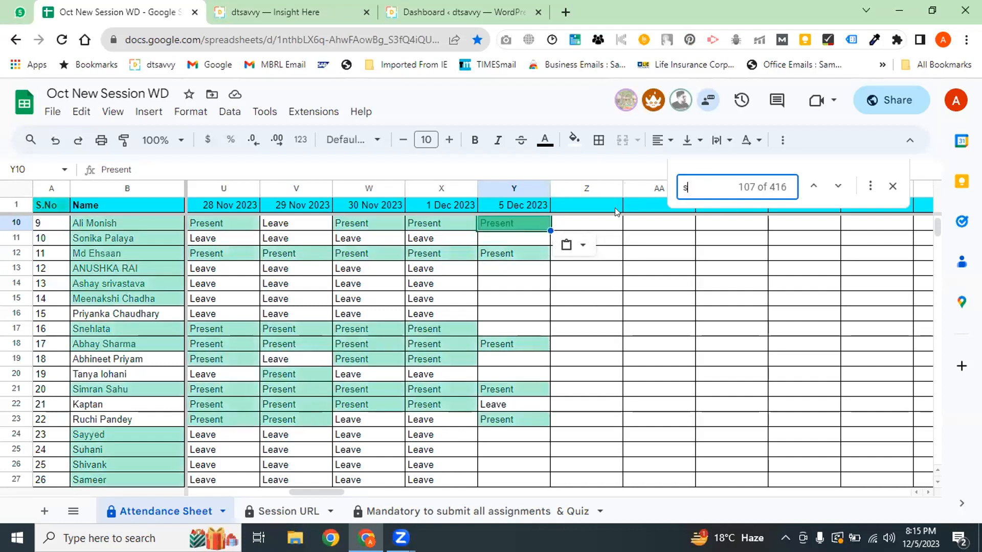
pyautogui.write('neha')
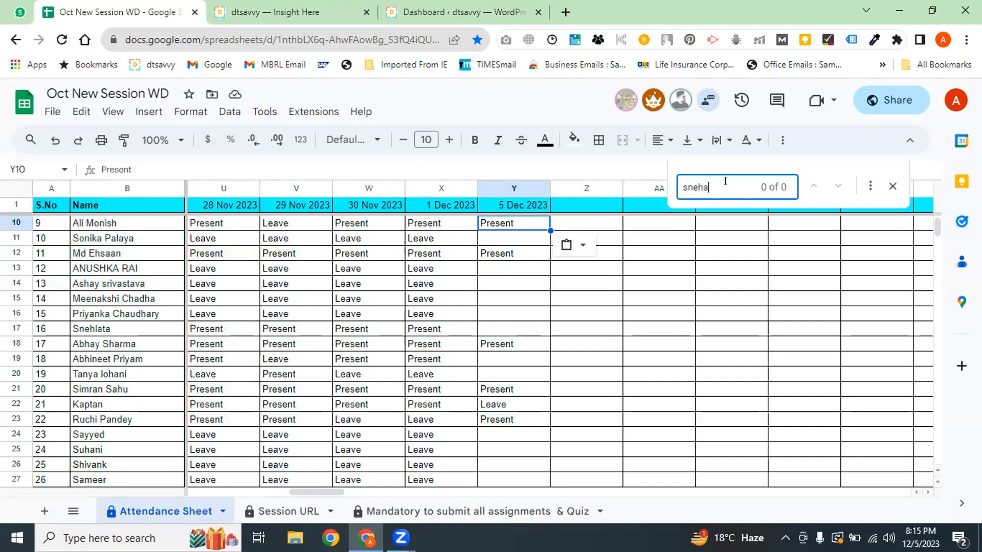
pyautogui.press('BackSpace')
# Fill Present from X17 into Y17 for 5 Dec 2023, then check row 40's entry
pyautogui.click(457, 330)
pyautogui.moveTo(478, 336); pyautogui.dragTo(512, 333)
pyautogui.moveTo(710, 188); pyautogui.dragTo(595, 225)
pyautogui.write('ancha')
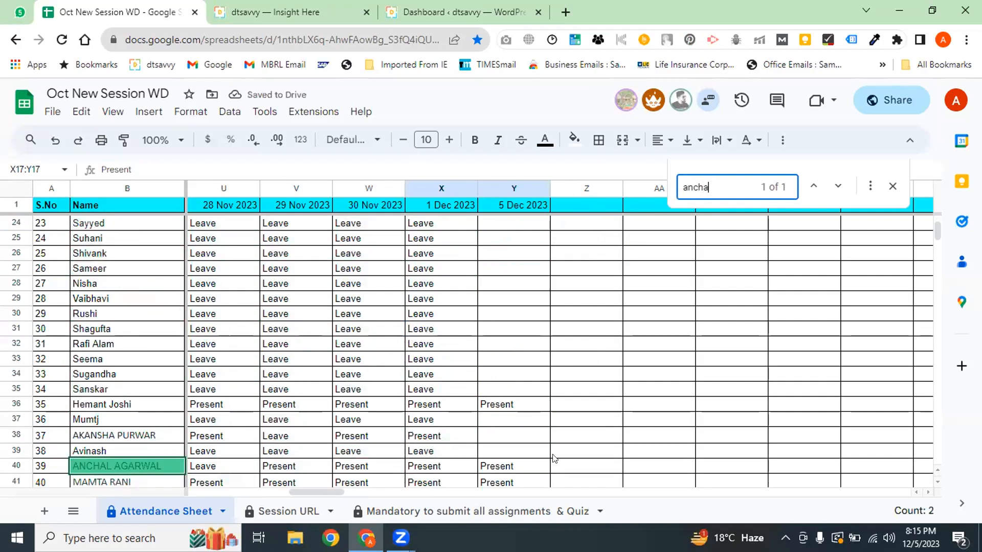
pyautogui.click(543, 466)
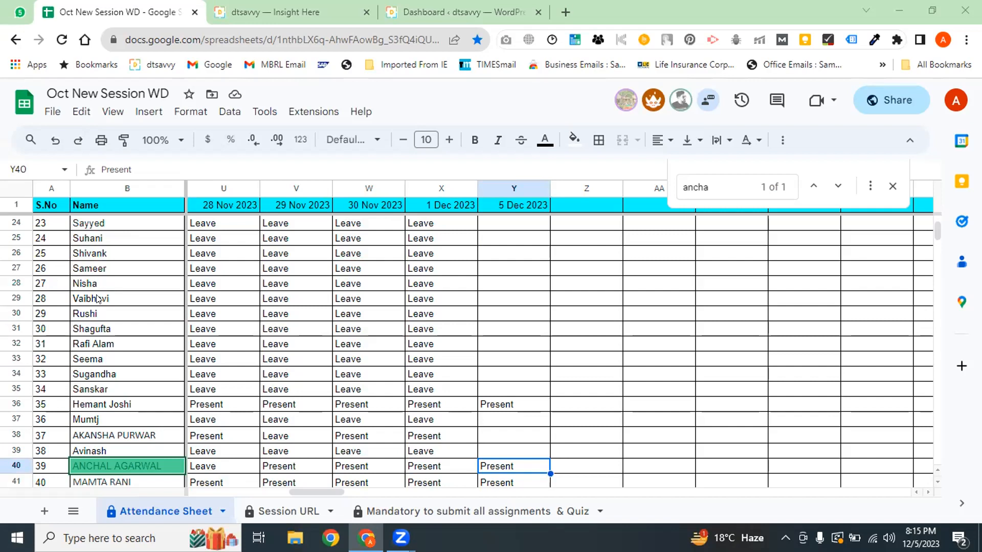
# Search for another student and paste Leave from row 20 into row 19's 1 Dec 2023 cell
pyautogui.doubleClick(710, 184)
pyautogui.write('abh')
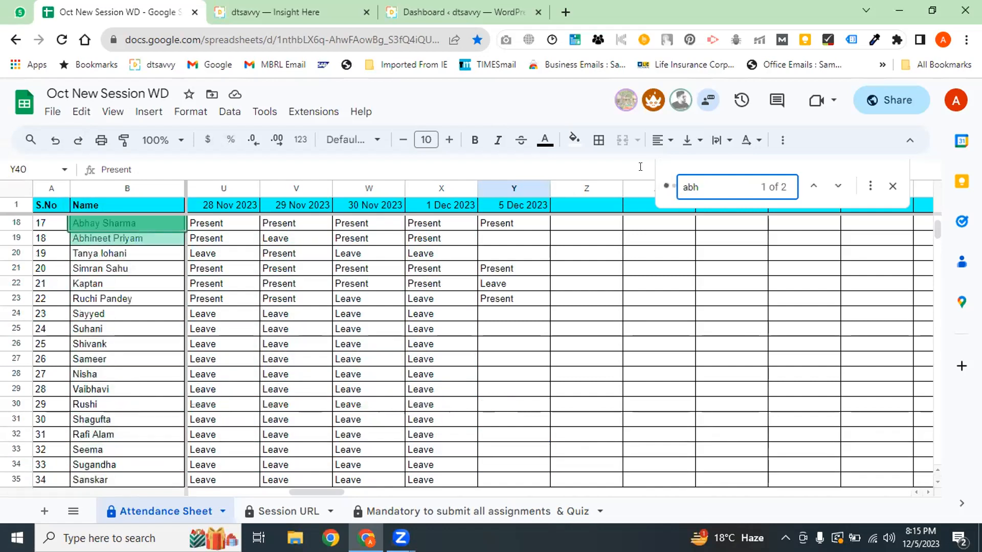
pyautogui.write('ine')
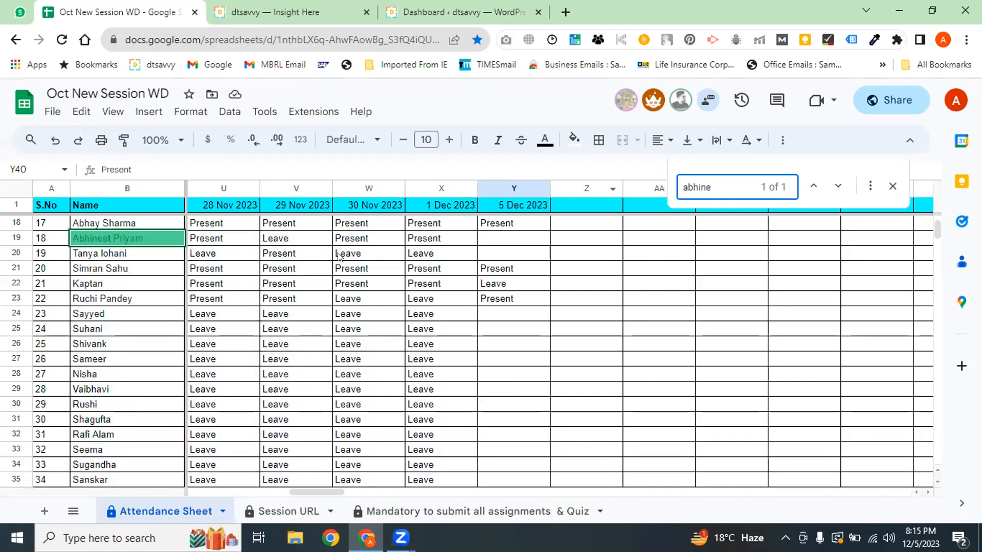
pyautogui.click(338, 254)
pyautogui.hotkey('ctrl', 'c')
pyautogui.click(430, 239)
pyautogui.hotkey('ctrl', 'v')
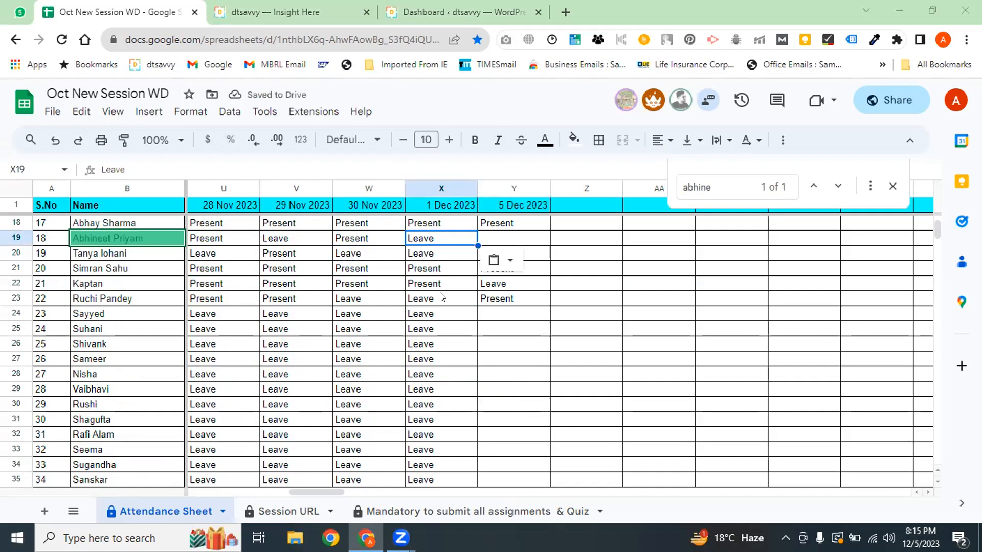
# Switch to the dtsavvy website home page tab
pyautogui.click(249, 6)
pyautogui.click(138, 10)
pyautogui.click(258, 12)
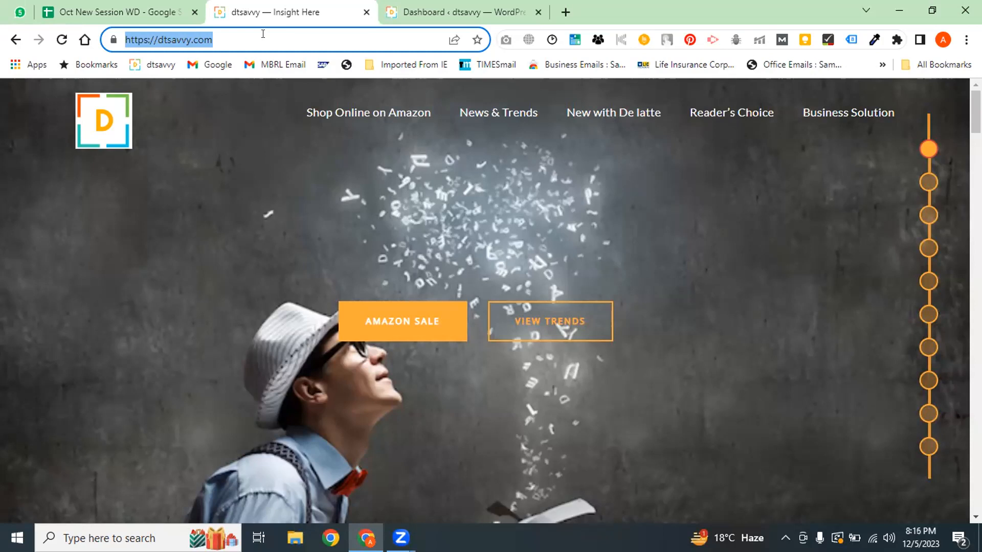
# Compare the WordPress admin dashboard tab with the dtsavvy home page
pyautogui.click(425, 12)
pyautogui.click(323, 5)
pyautogui.click(429, 12)
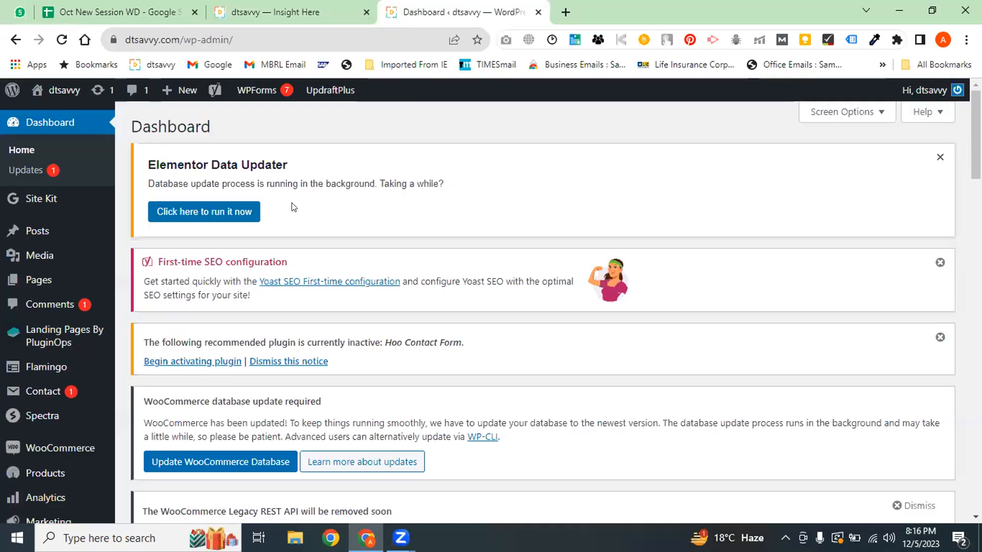
pyautogui.click(266, 10)
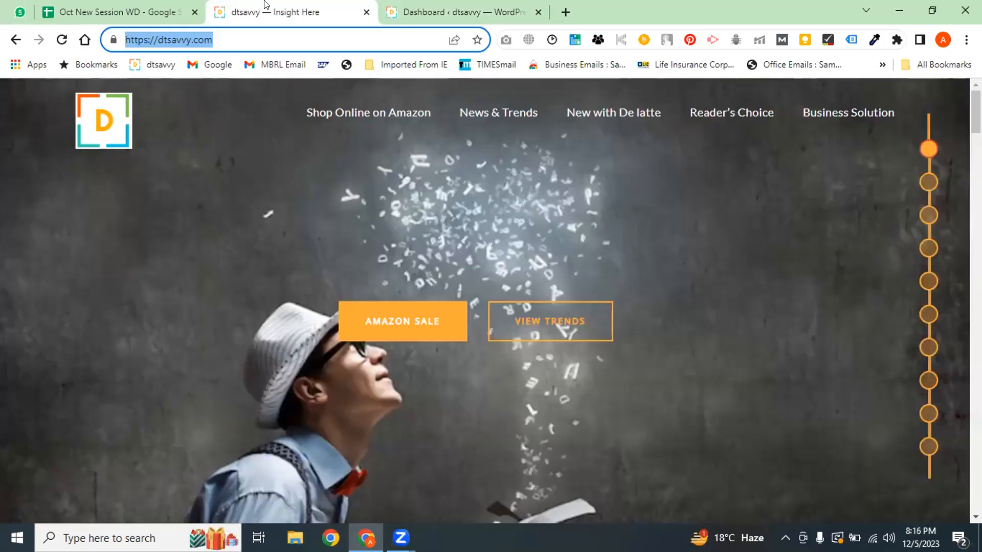
pyautogui.click(511, 378)
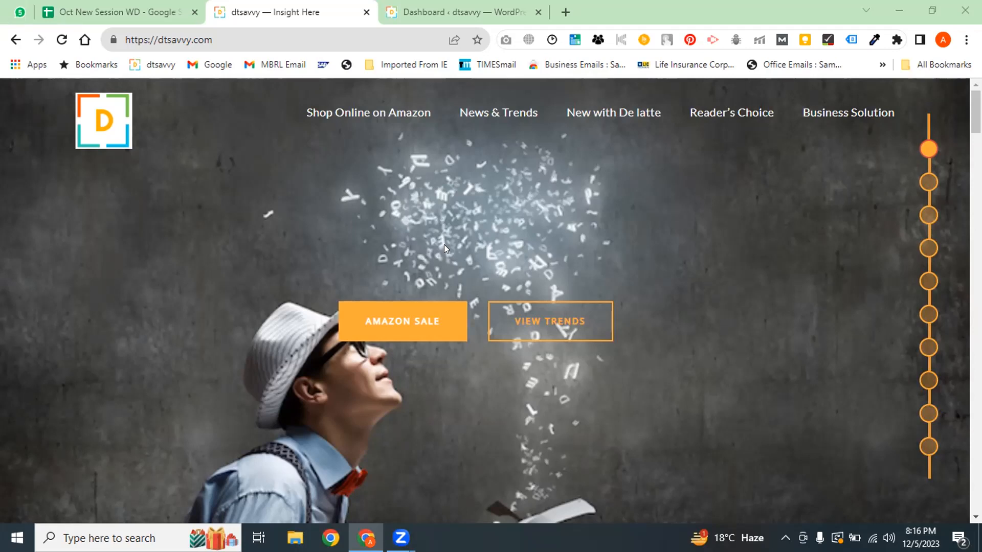
# Scroll the home page and open the New with De latte post category
pyautogui.click(929, 214)
pyautogui.moveTo(976, 263); pyautogui.dragTo(962, 91)
pyautogui.click(590, 119)
pyautogui.click(404, 11)
pyautogui.click(353, 13)
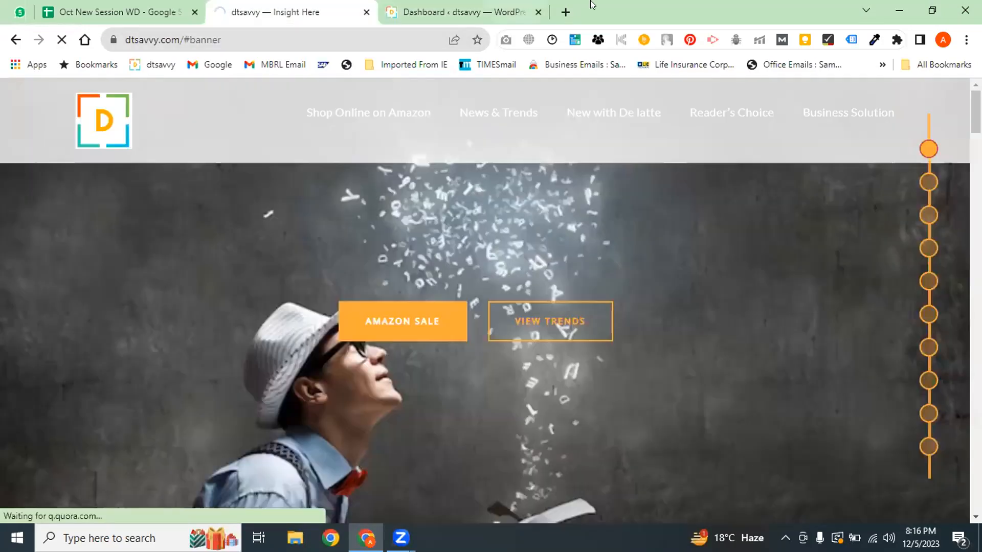
# Search Google for 'amazon drone delivery dtsavvy.com' in a new tab
pyautogui.click(566, 12)
pyautogui.write('amaz')
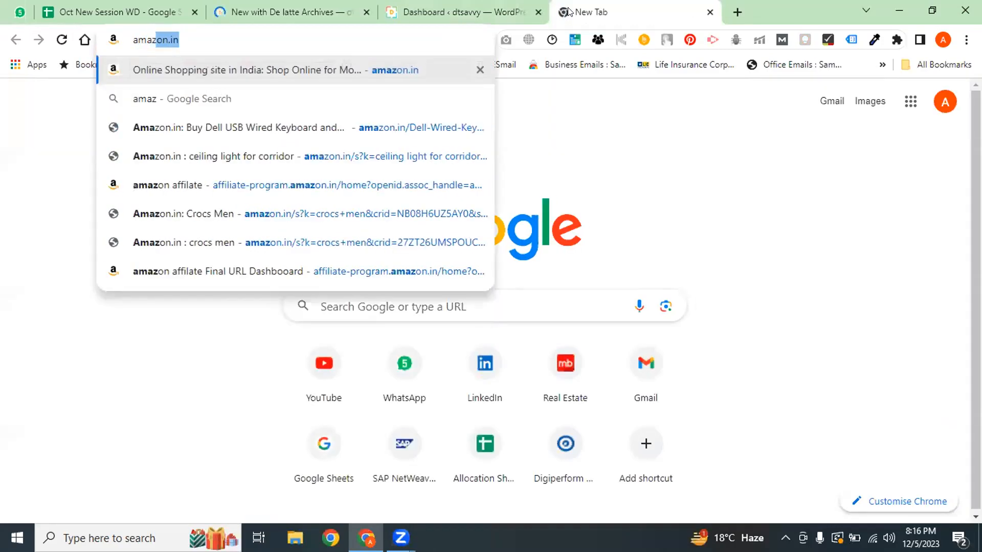
pyautogui.write('on drone')
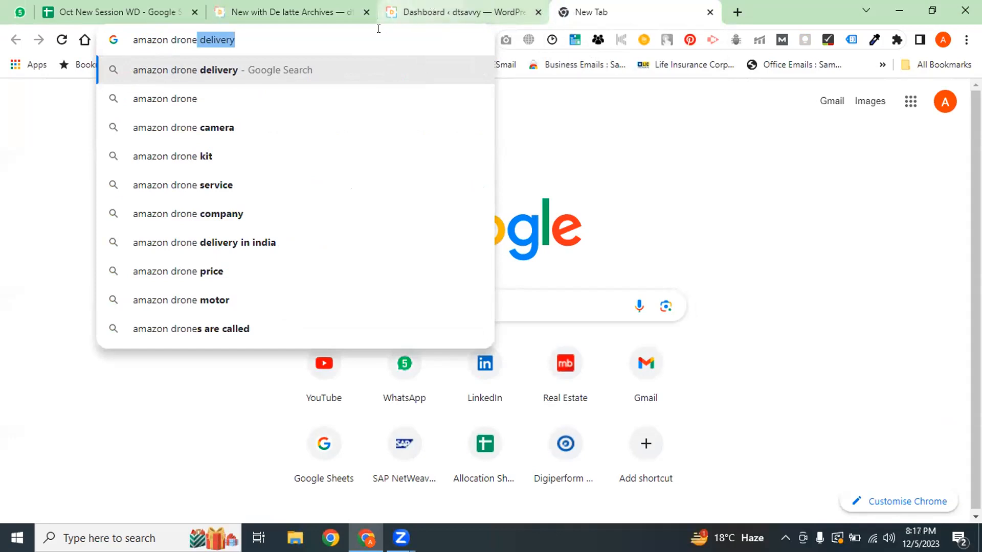
pyautogui.press('Right')
pyautogui.write('dtsavvy.com')
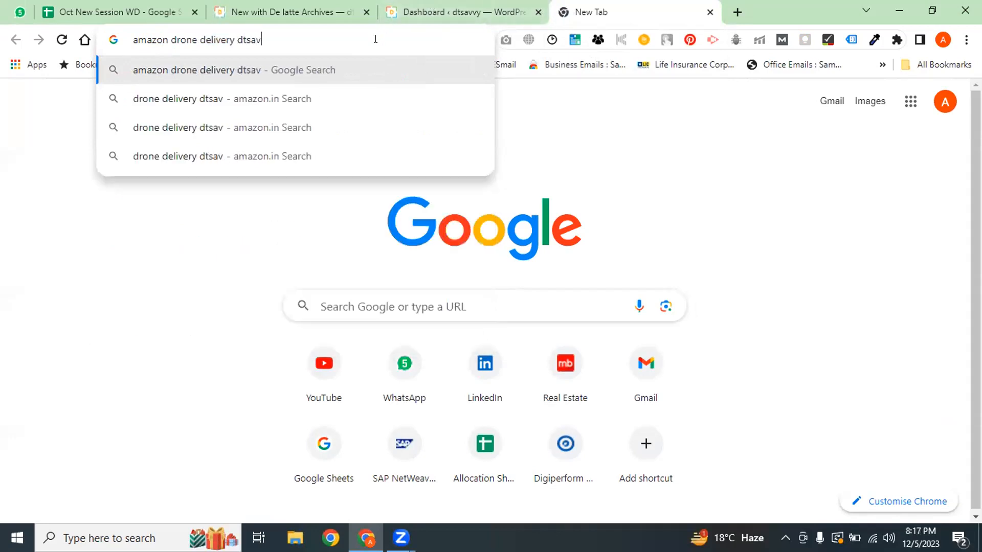
pyautogui.press('Return')
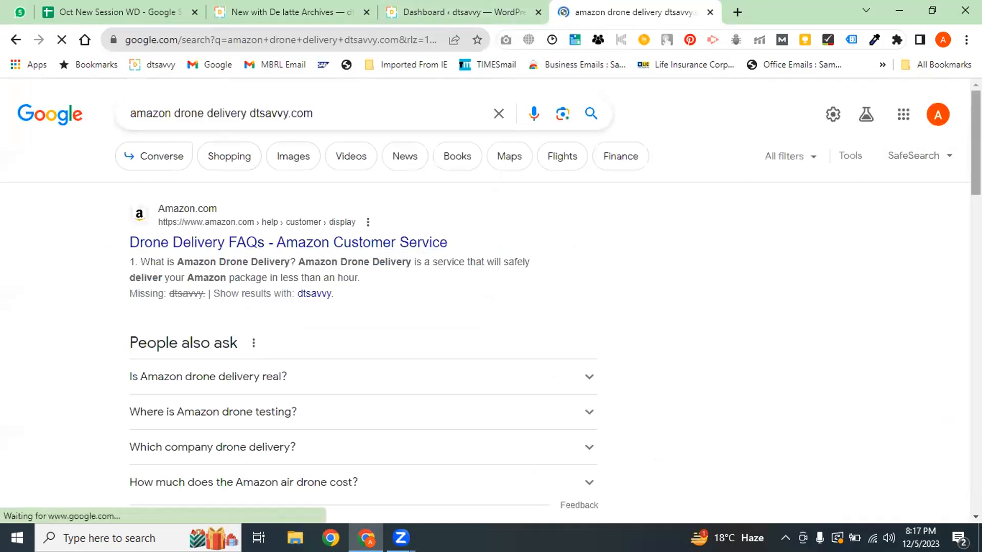
# Open the amazon.in Drone result, then return to the Google results
pyautogui.scroll(-10, 236, 252)
pyautogui.scroll(-3, 149, 307)
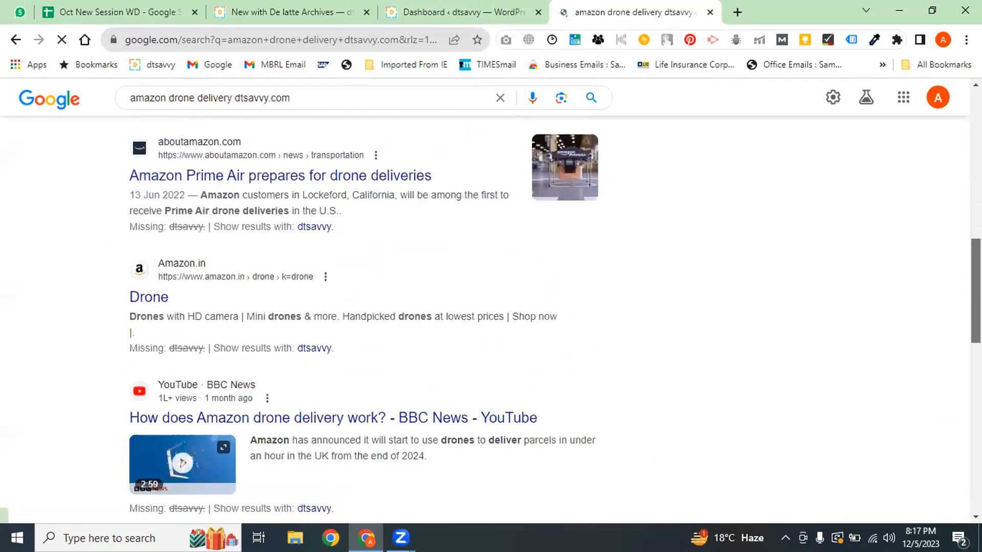
pyautogui.click(149, 292)
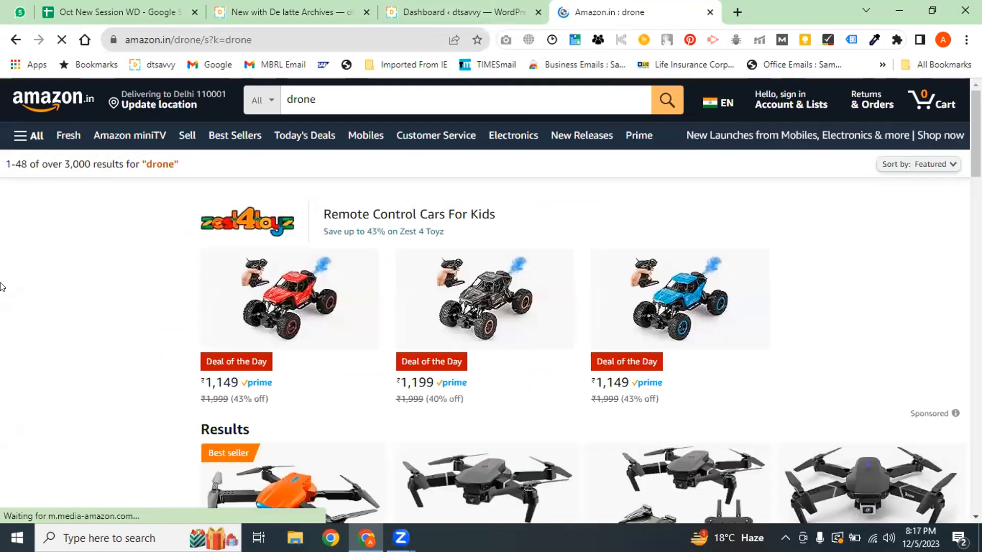
pyautogui.hotkey('alt', 'Left')
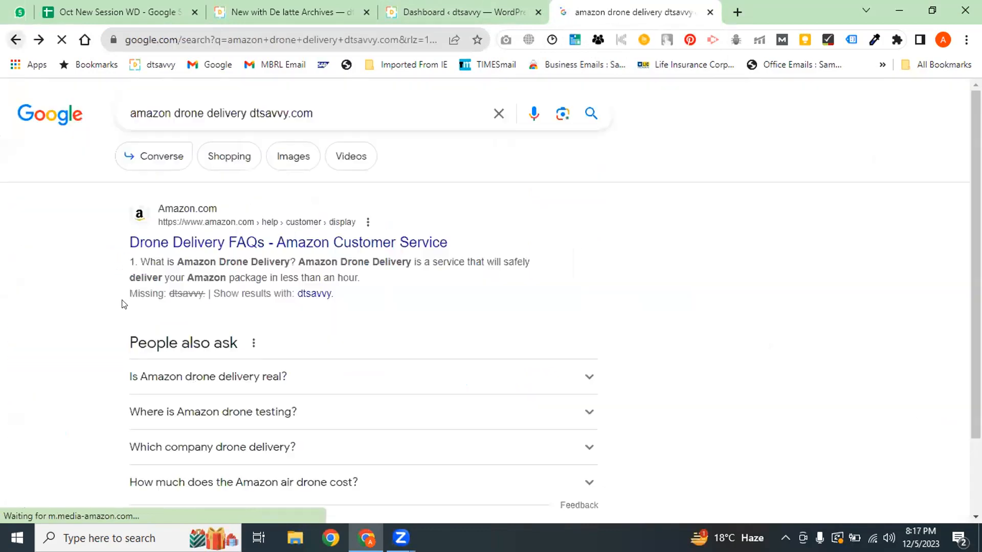
pyautogui.scroll(-15, 363, 307)
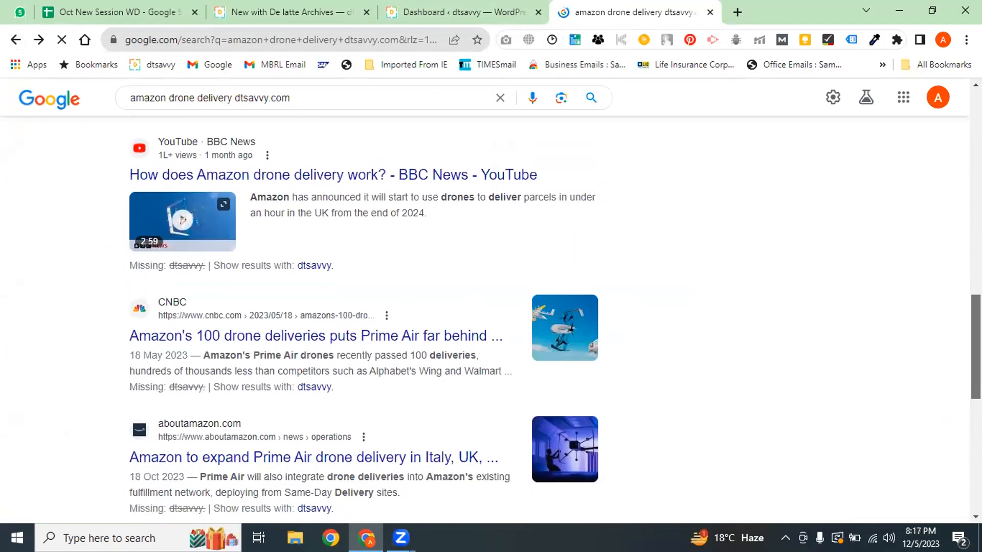
# Return to the New with De latte category page and open the Zuckerberg newspaper ads article
pyautogui.scroll(15, 364, 255)
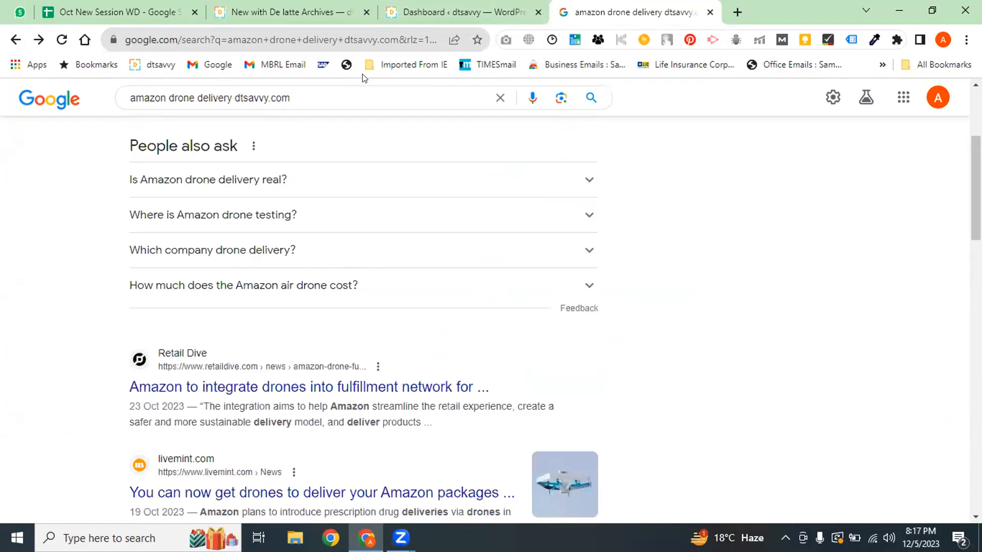
pyautogui.click(476, 17)
pyautogui.click(654, 12)
pyautogui.hotkey('ctrl', 'shift', 'Tab')
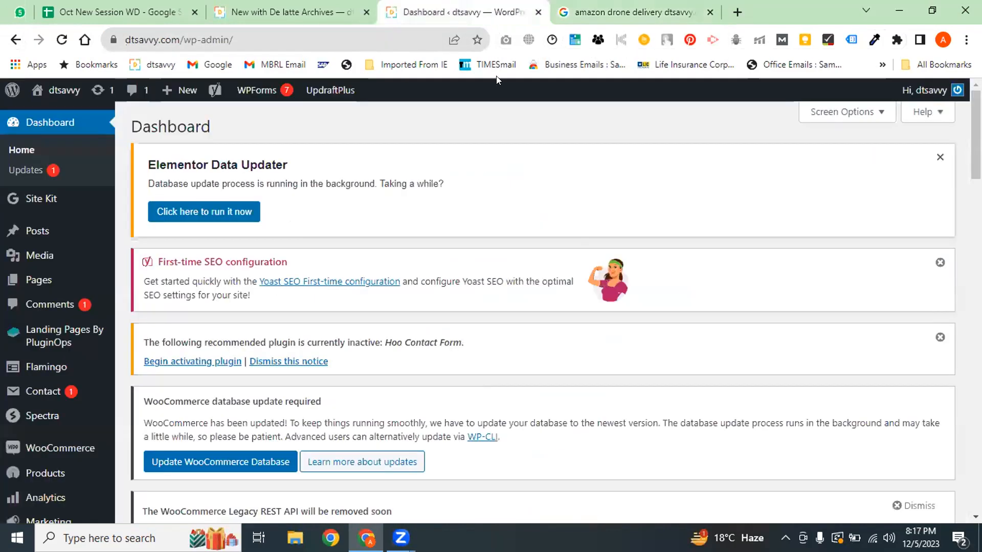
pyautogui.hotkey('ctrl', 'shift', 'Tab')
pyautogui.scroll(-20, 491, 302)
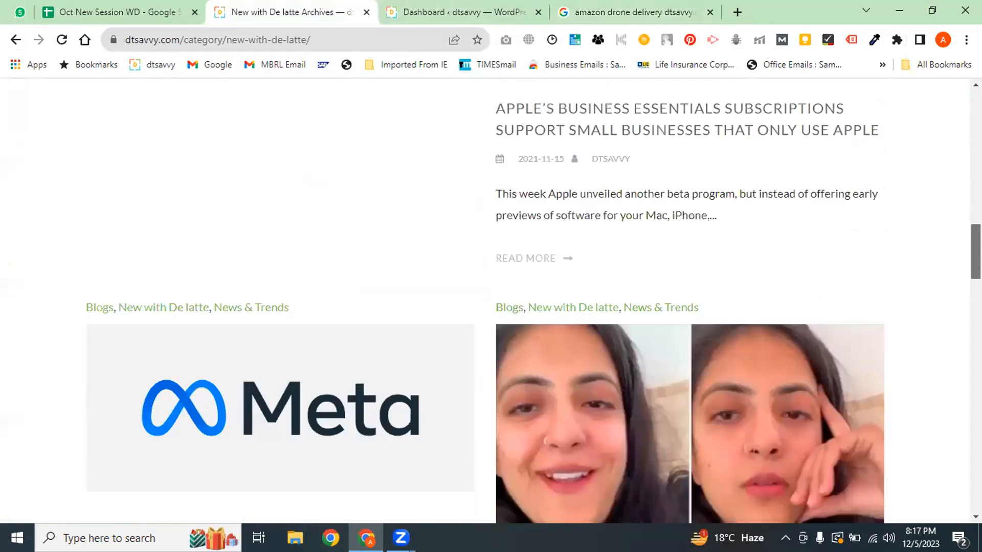
pyautogui.scroll(-8, 939, 426)
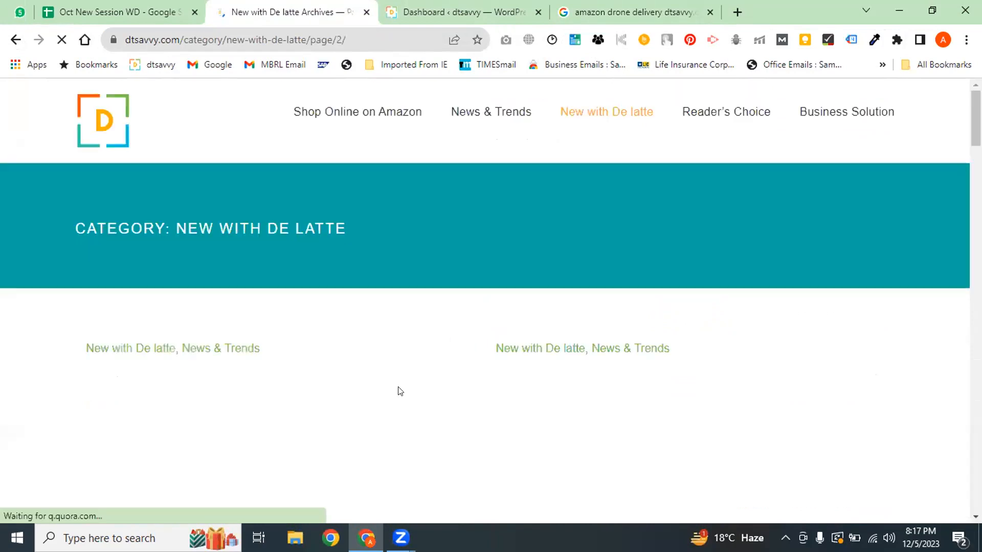
pyautogui.scroll(-5, 485, 300)
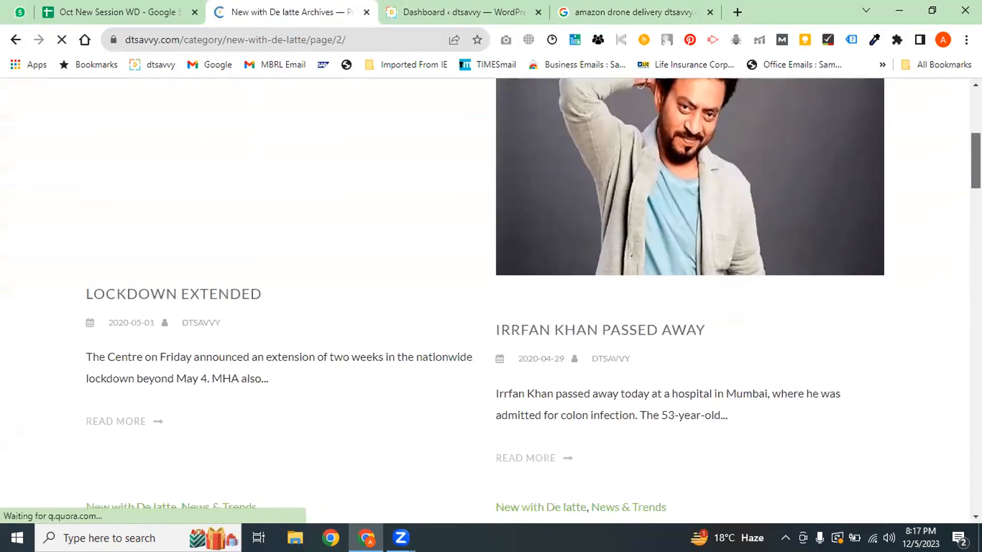
pyautogui.scroll(-15, 485, 301)
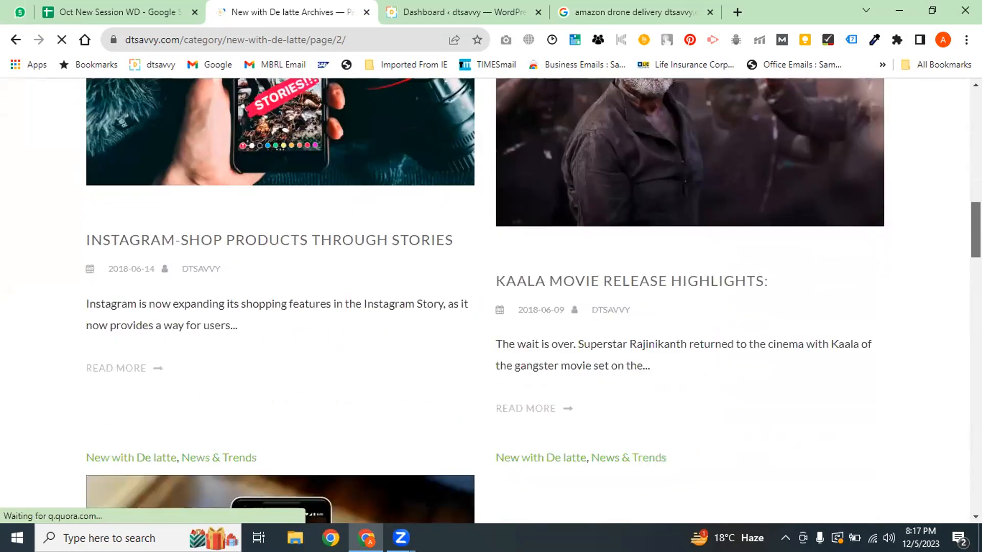
pyautogui.scroll(-1, 649, 360)
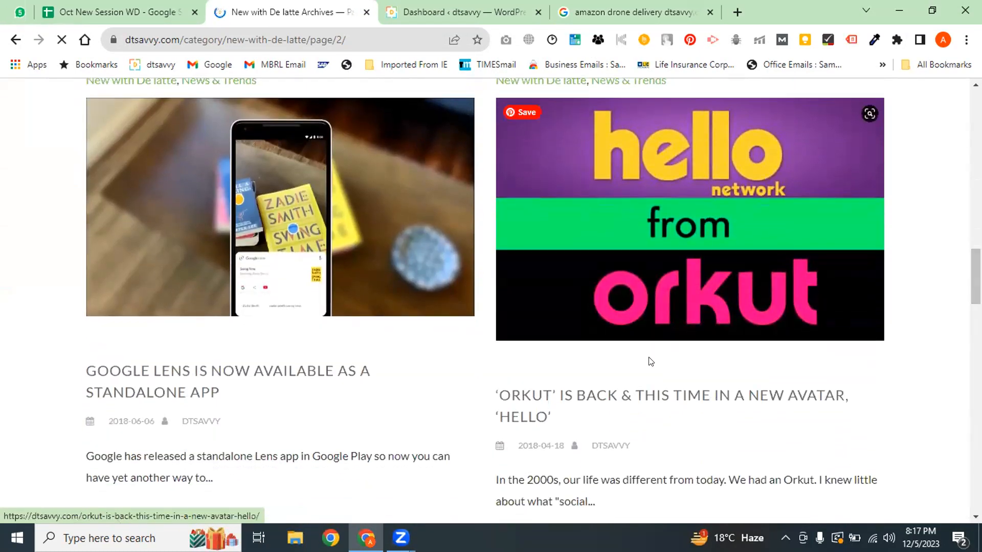
pyautogui.scroll(-10, 485, 300)
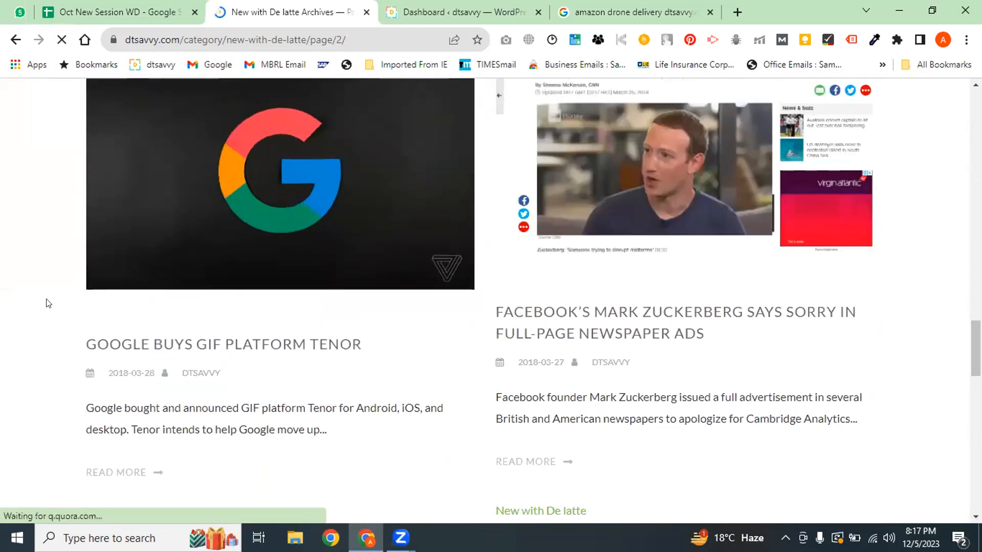
pyautogui.click(634, 333)
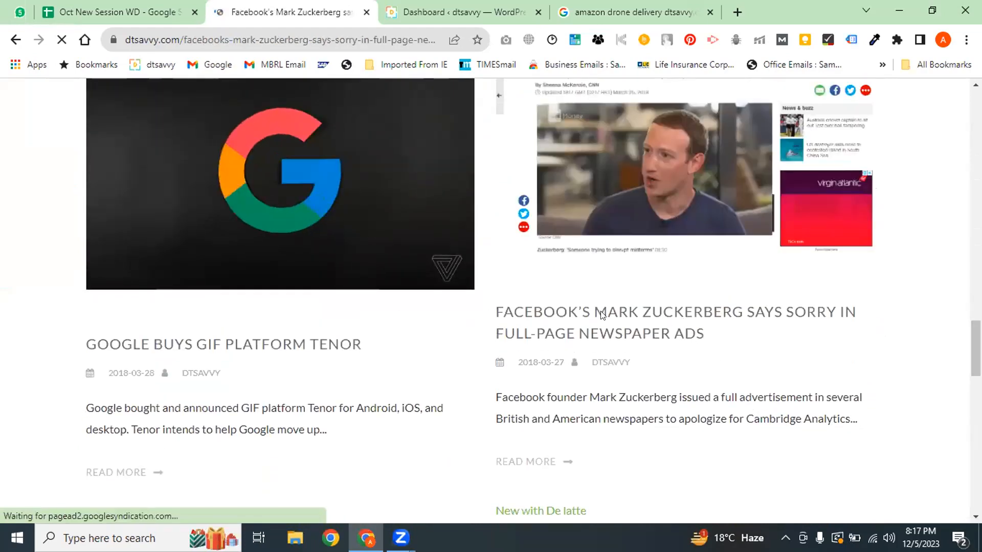
# Scroll through the Zuckerberg article, then go back to the category listing
pyautogui.scroll(-15, 664, 310)
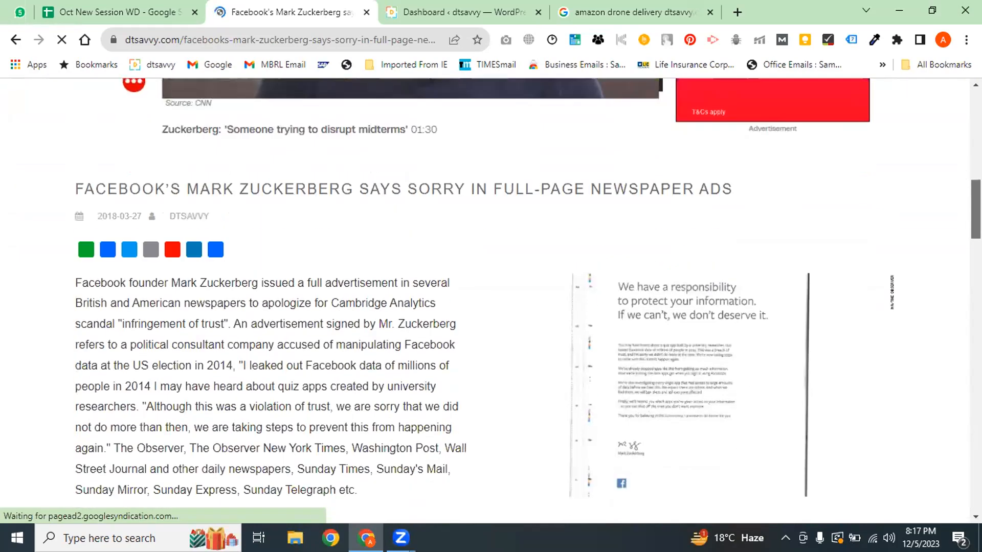
pyautogui.scroll(-15, 663, 310)
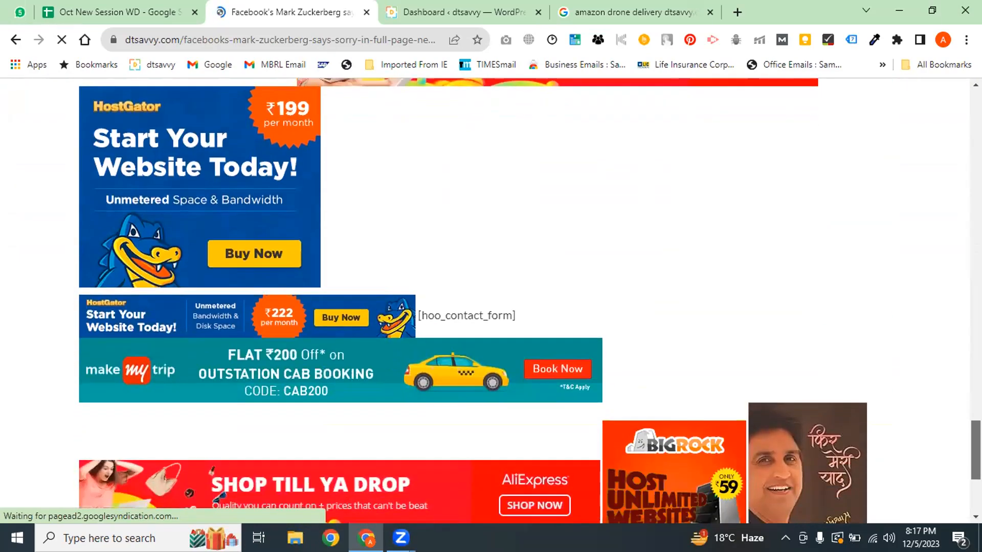
pyautogui.moveTo(976, 450); pyautogui.dragTo(976, 183)
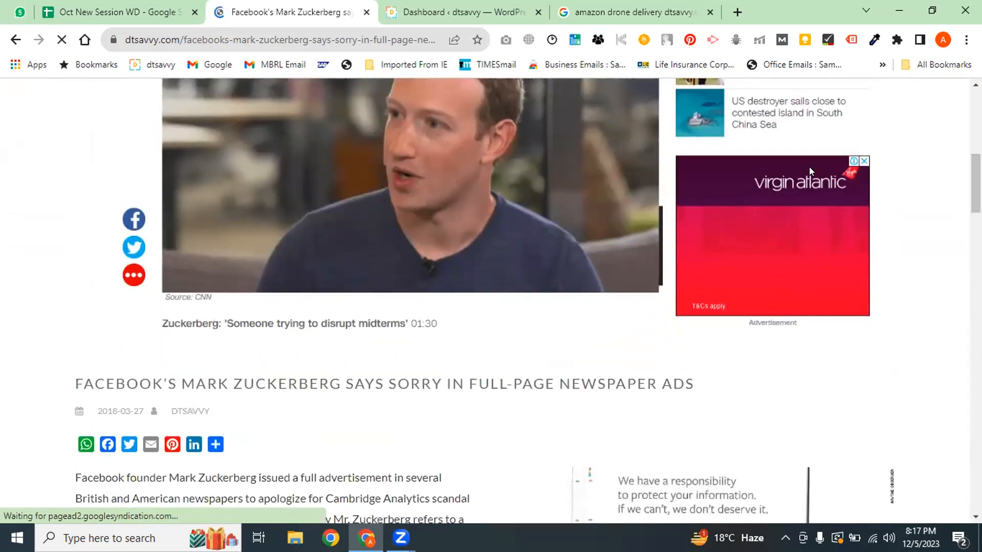
pyautogui.moveTo(976, 183); pyautogui.dragTo(976, 364)
pyautogui.click(456, 12)
pyautogui.click(287, 12)
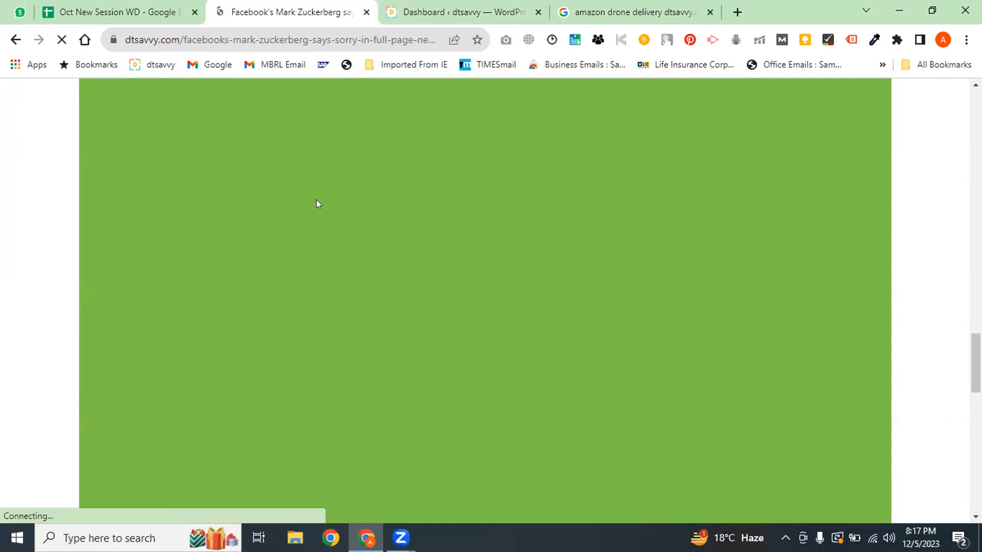
pyautogui.hotkey('alt', 'Left')
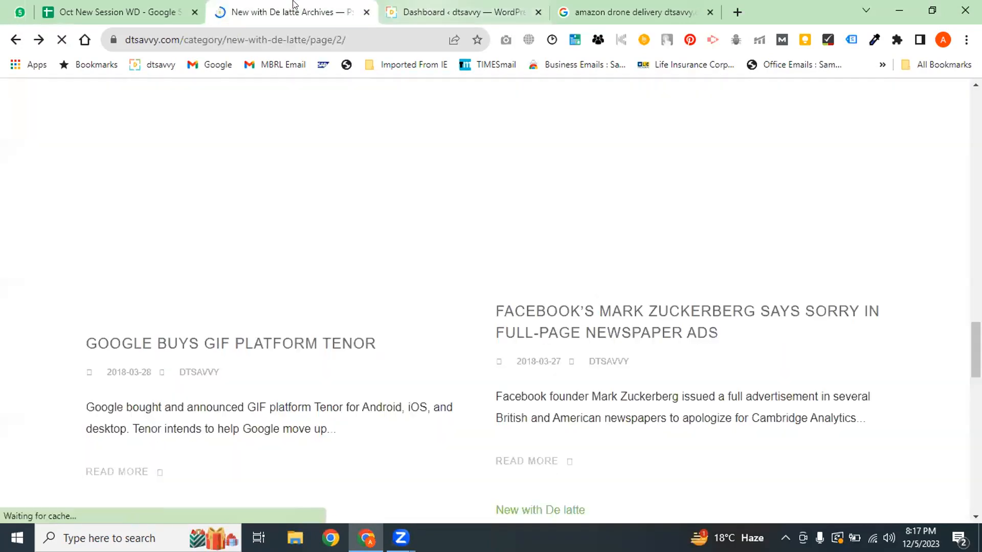
# Go to page 3 of the archive and scroll to the Amazon Delivery Drone in Sky post
pyautogui.scroll(-15, 532, 302)
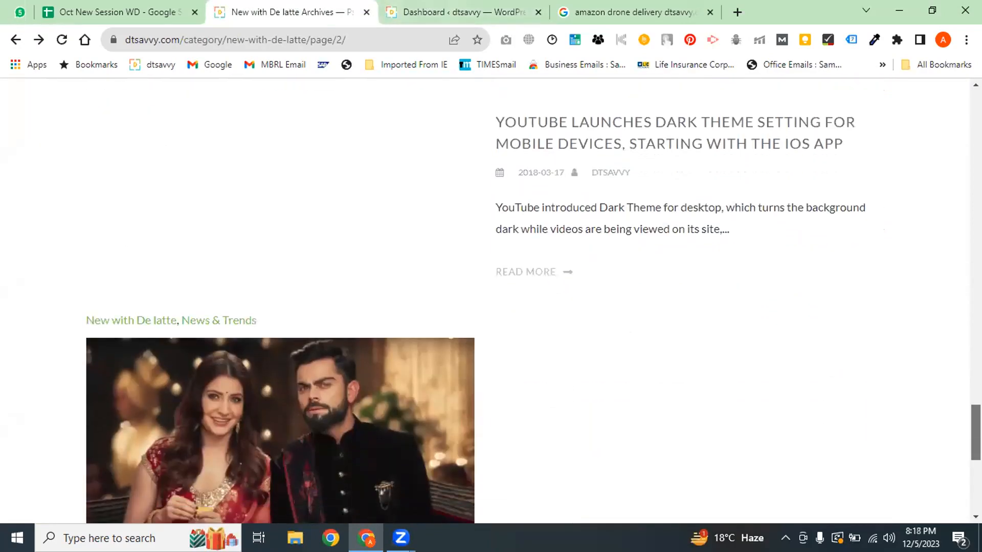
pyautogui.scroll(10, 532, 302)
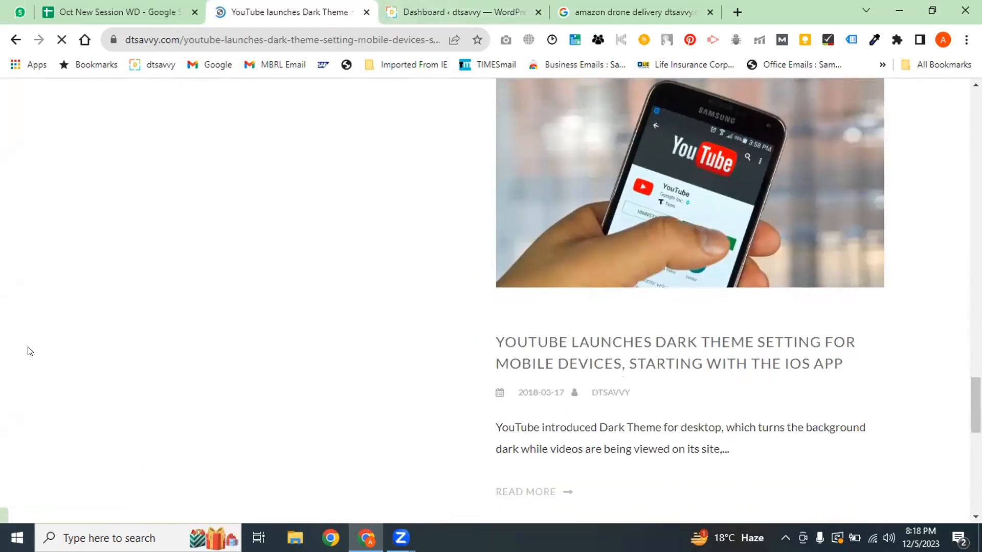
pyautogui.scroll(-20, 18, 124)
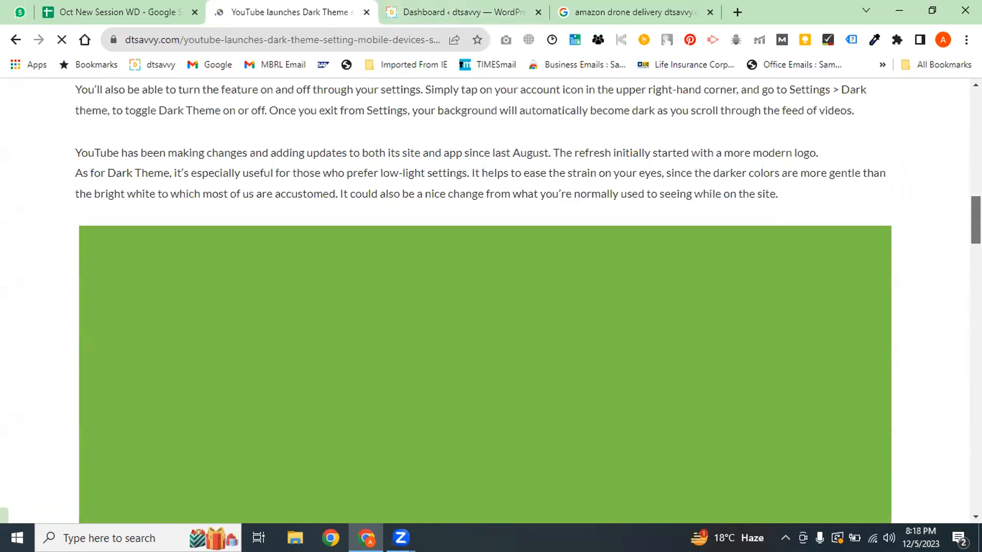
pyautogui.click(15, 39)
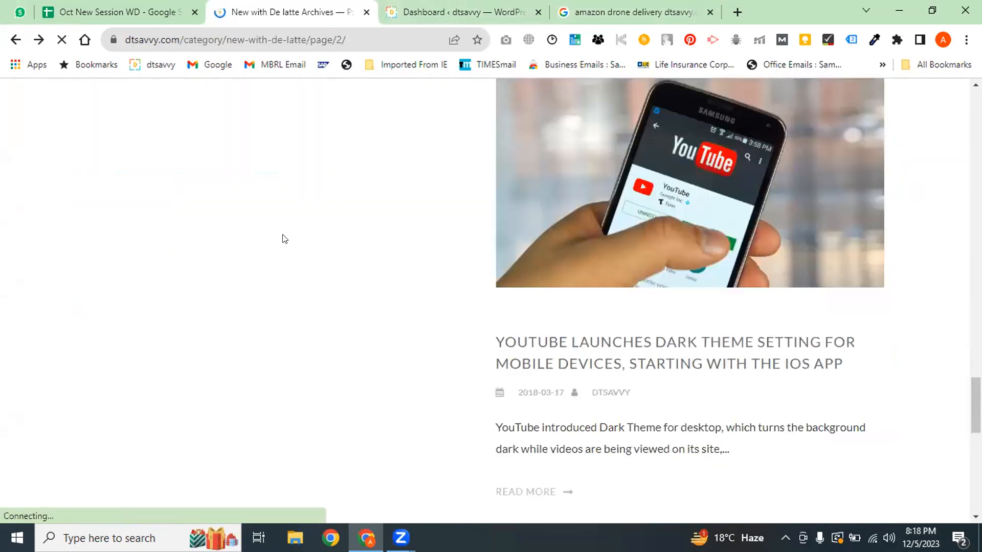
pyautogui.scroll(-10, 532, 145)
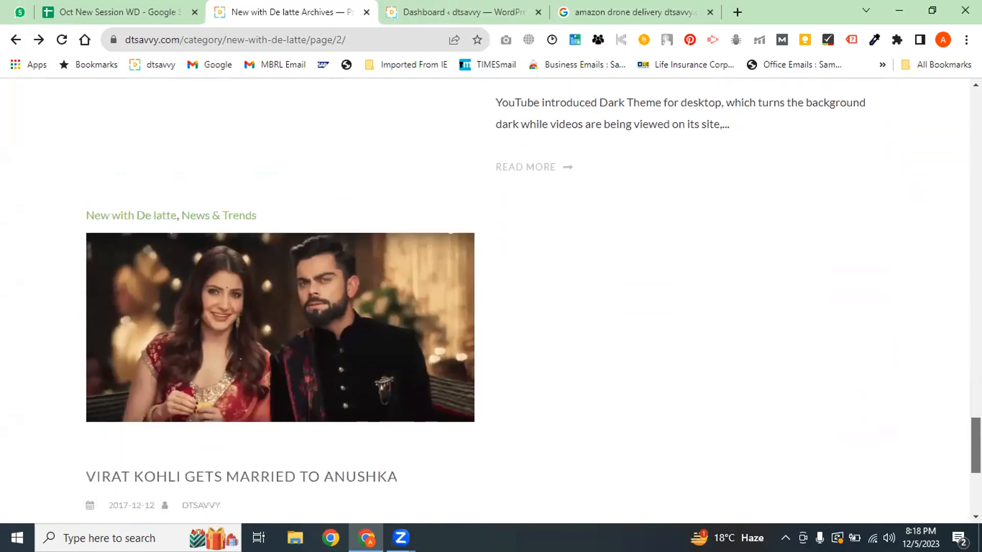
pyautogui.click(505, 372)
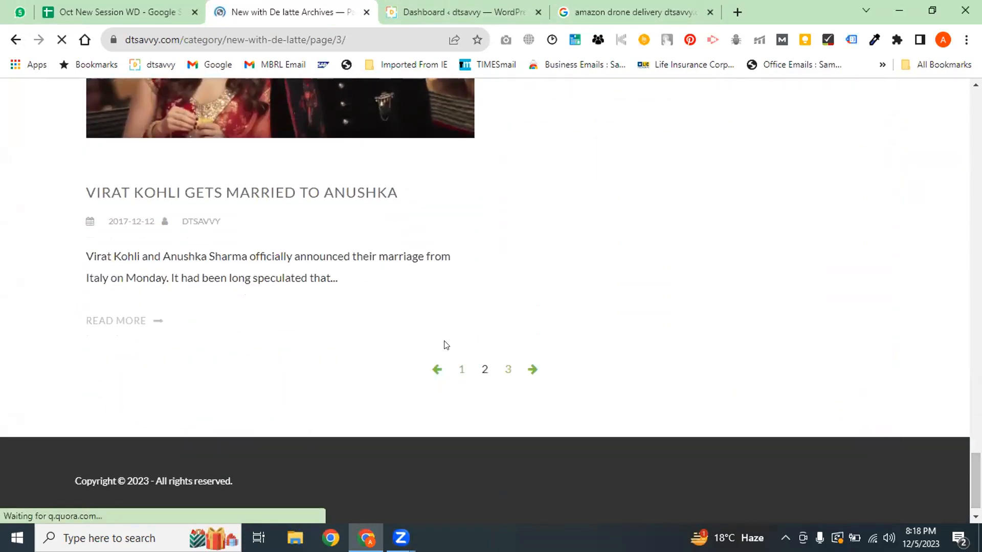
pyautogui.scroll(-7, 558, 316)
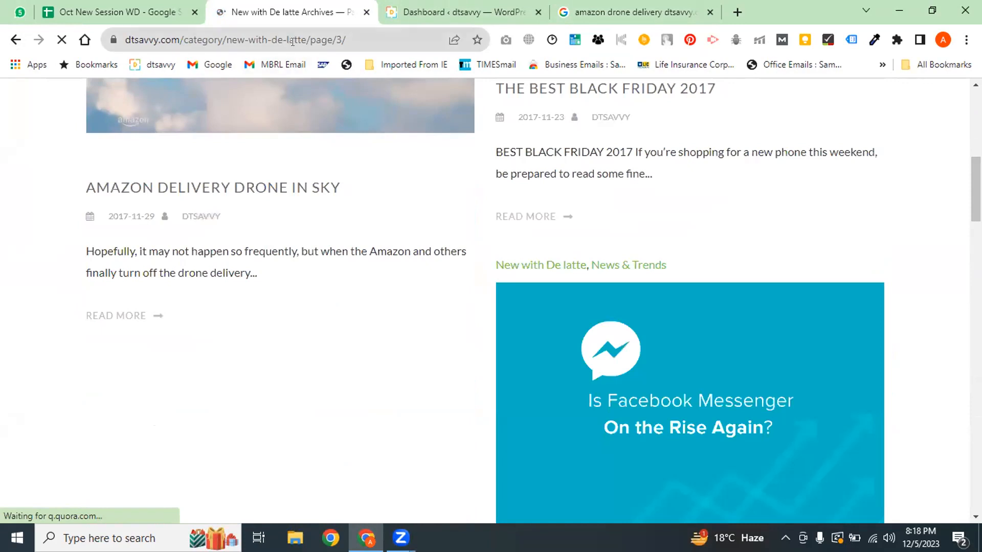
# Open the Amazon Delivery Drone in Sky article and select its web address
pyautogui.click(274, 189)
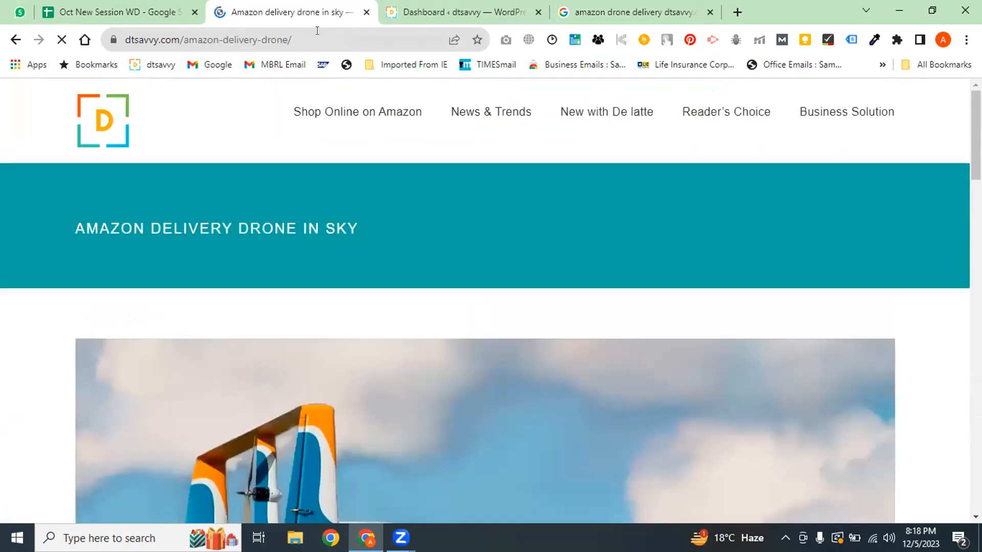
pyautogui.click(317, 35)
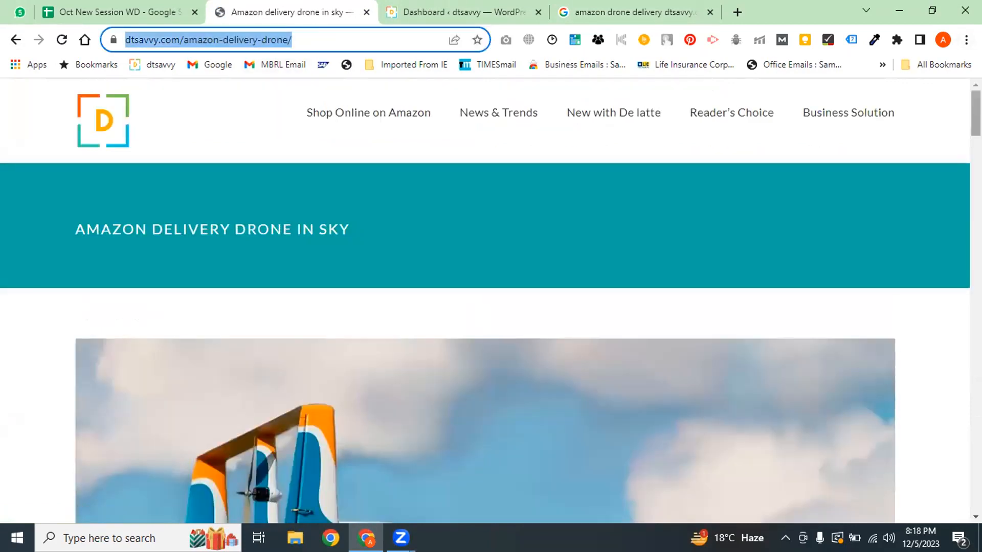
pyautogui.moveTo(976, 111); pyautogui.dragTo(976, 198)
pyautogui.scroll(-15, 322, 312)
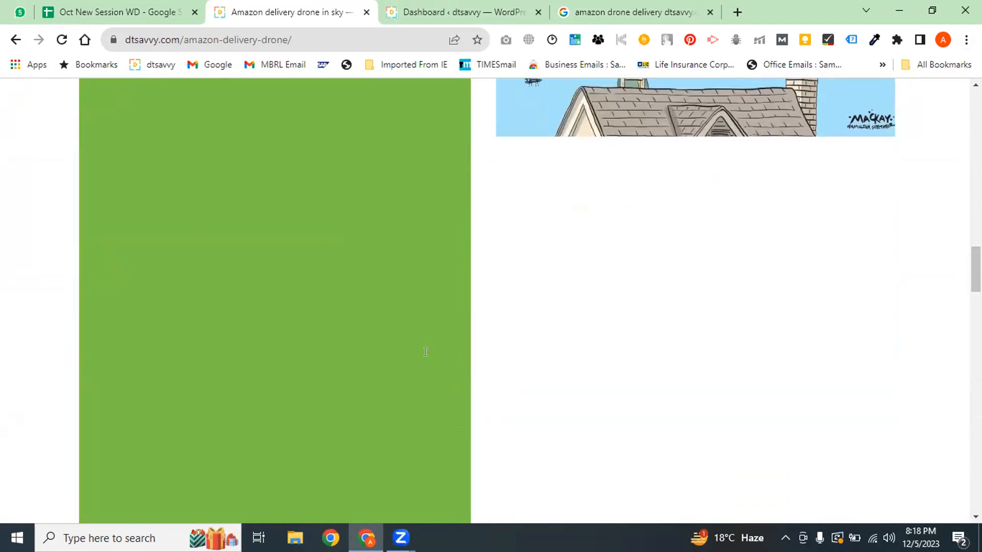
pyautogui.hotkey('ctrl', 'pageup')
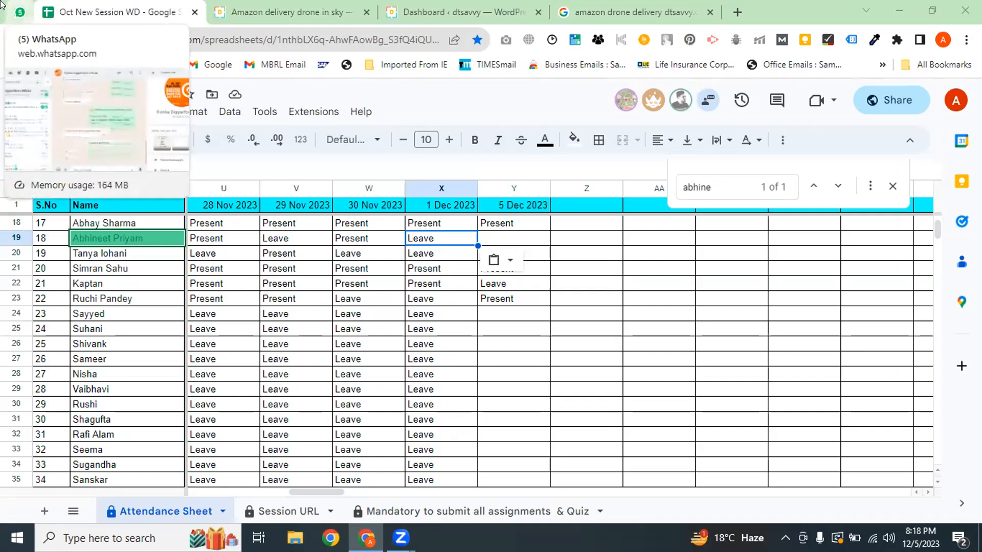
pyautogui.click(272, 8)
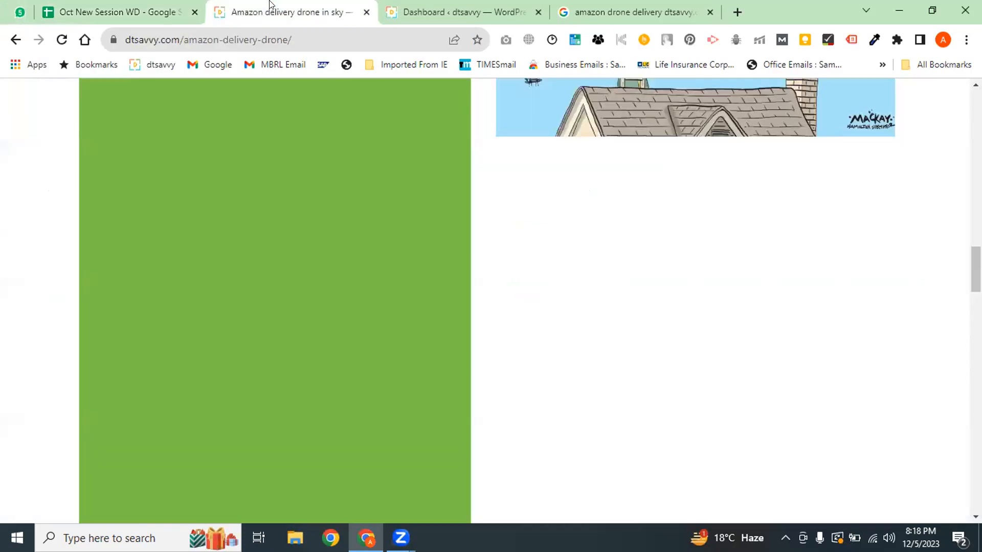
# Scroll through the drone article's text and Prime Air images
pyautogui.moveTo(976, 269); pyautogui.dragTo(976, 203)
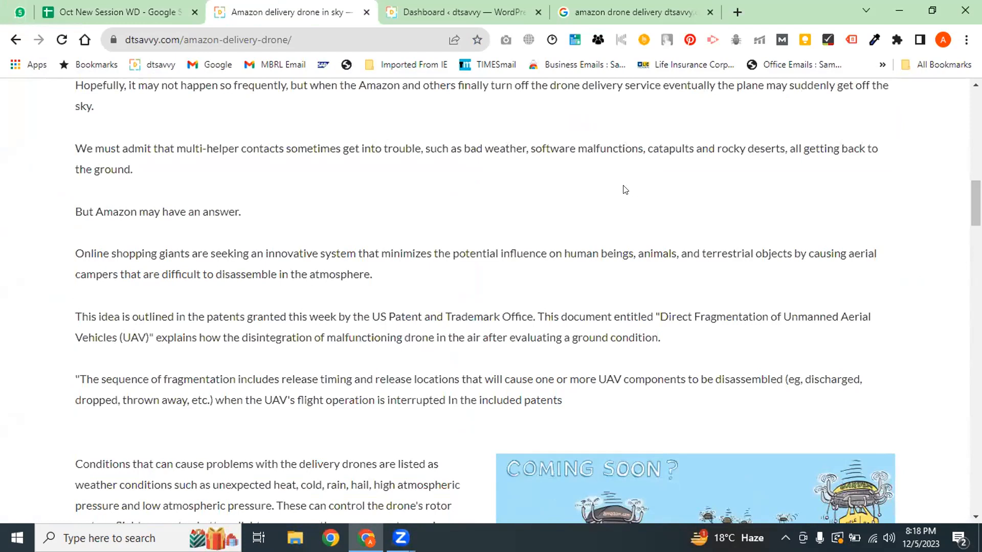
pyautogui.scroll(-7, 266, 214)
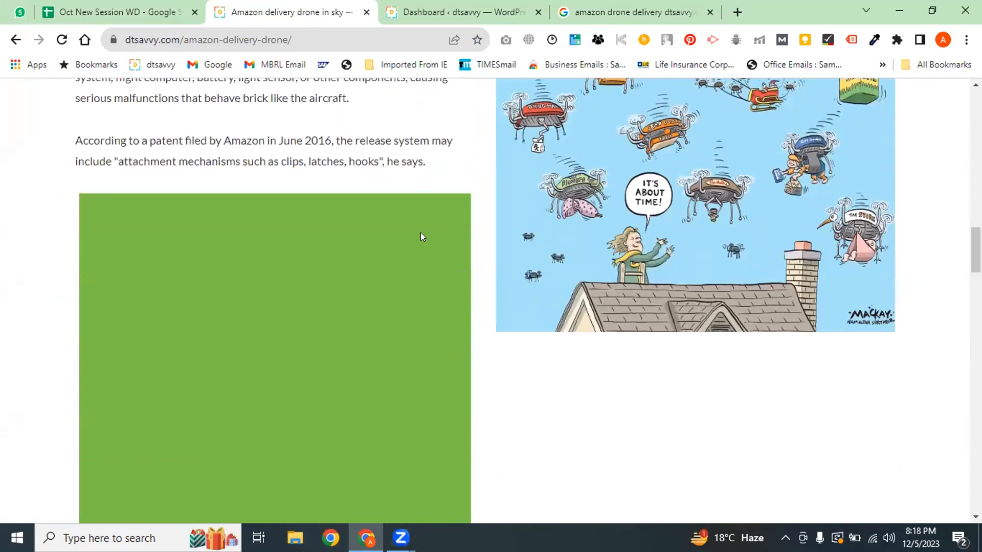
pyautogui.moveTo(976, 250); pyautogui.dragTo(975, 281)
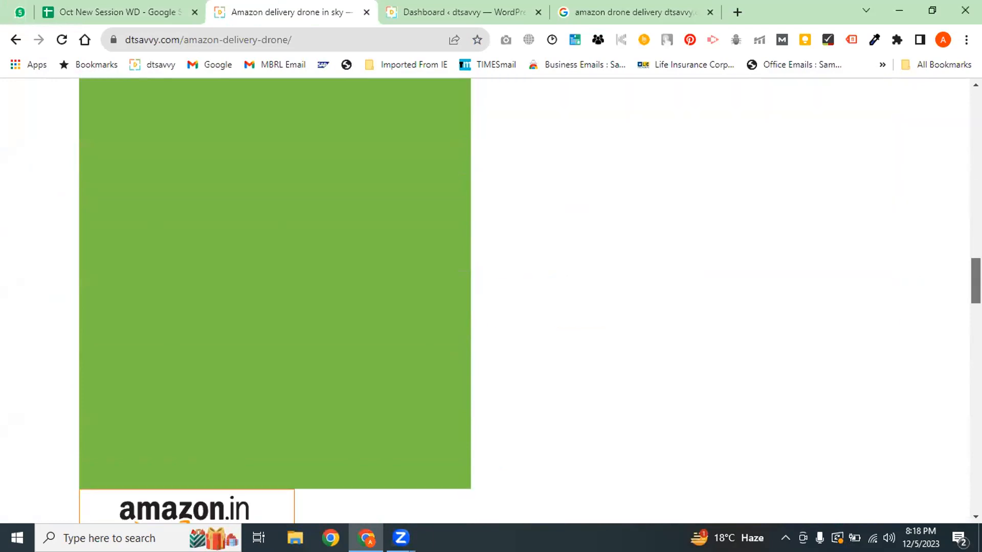
pyautogui.scroll(-12, 401, 315)
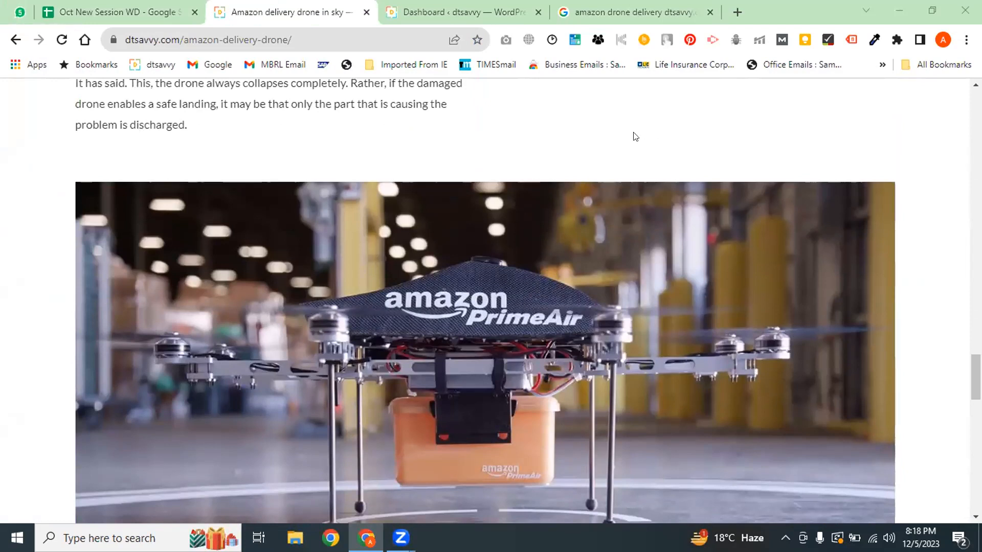
pyautogui.scroll(15, 635, 136)
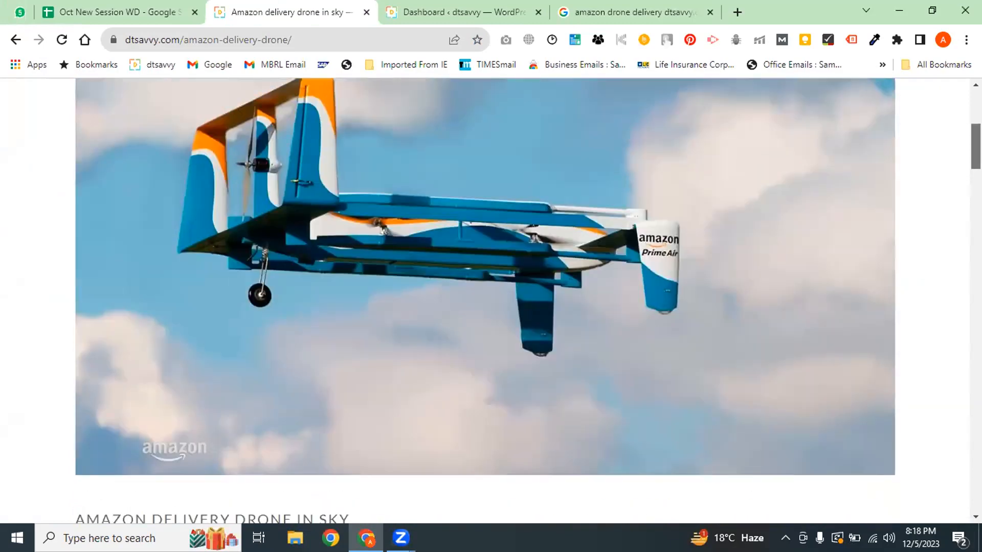
pyautogui.scroll(-20, 486, 302)
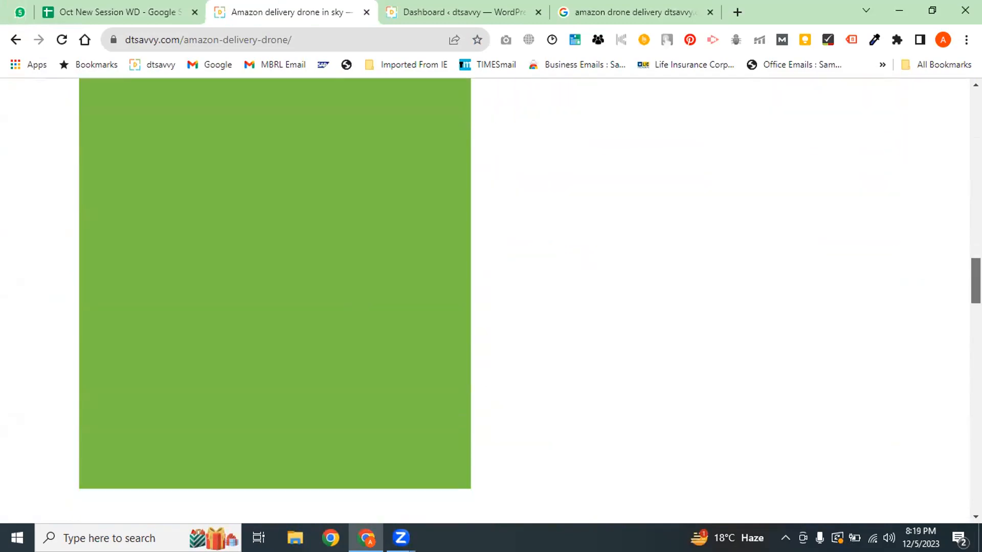
pyautogui.scroll(-5, 918, 318)
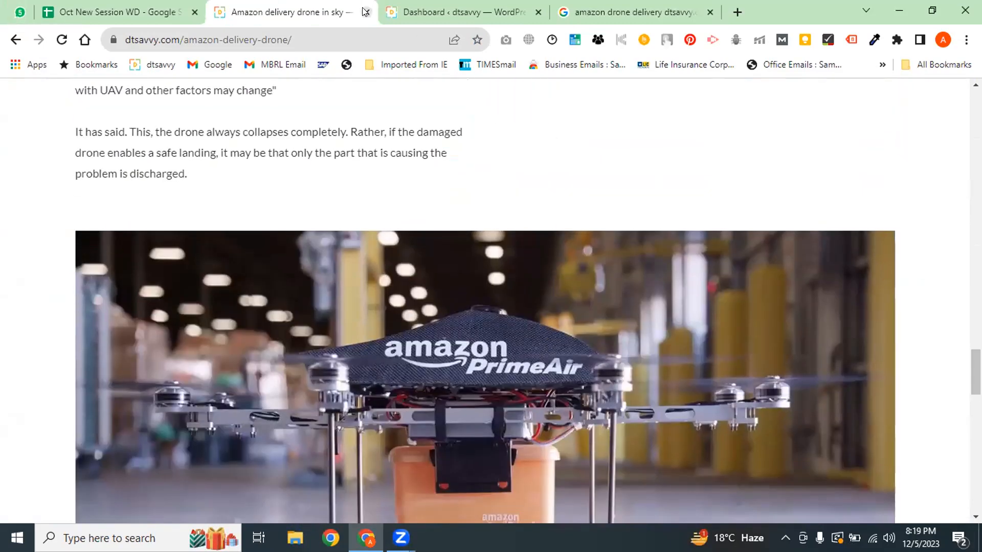
# Search the WordPress Add New Plugins page for siteorigin
pyautogui.click(439, 11)
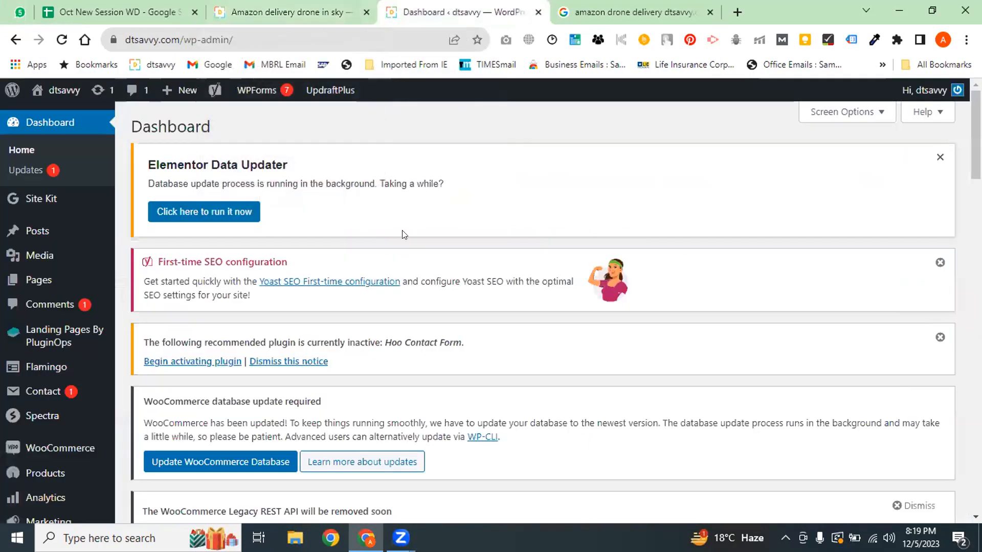
pyautogui.scroll(-7, 728, 194)
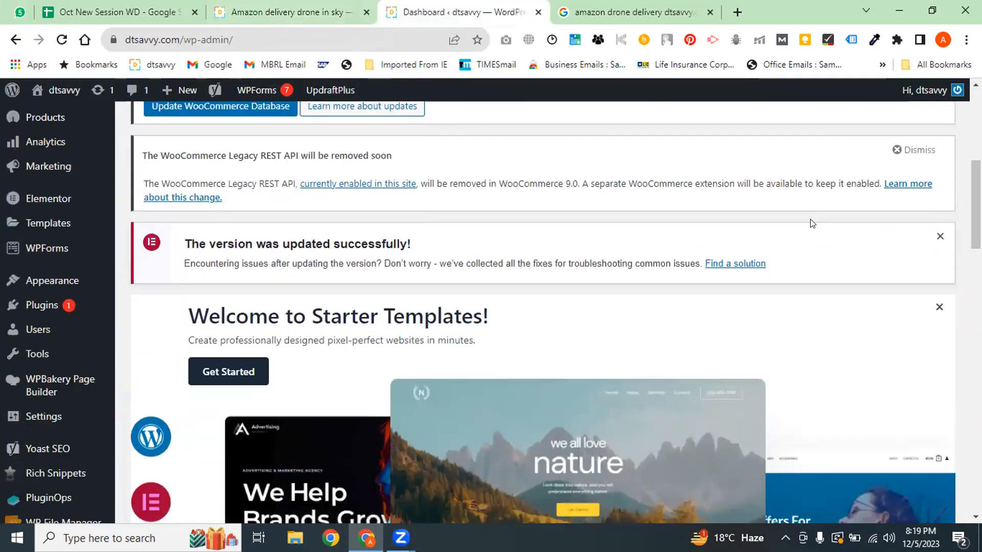
pyautogui.moveTo(42, 305)
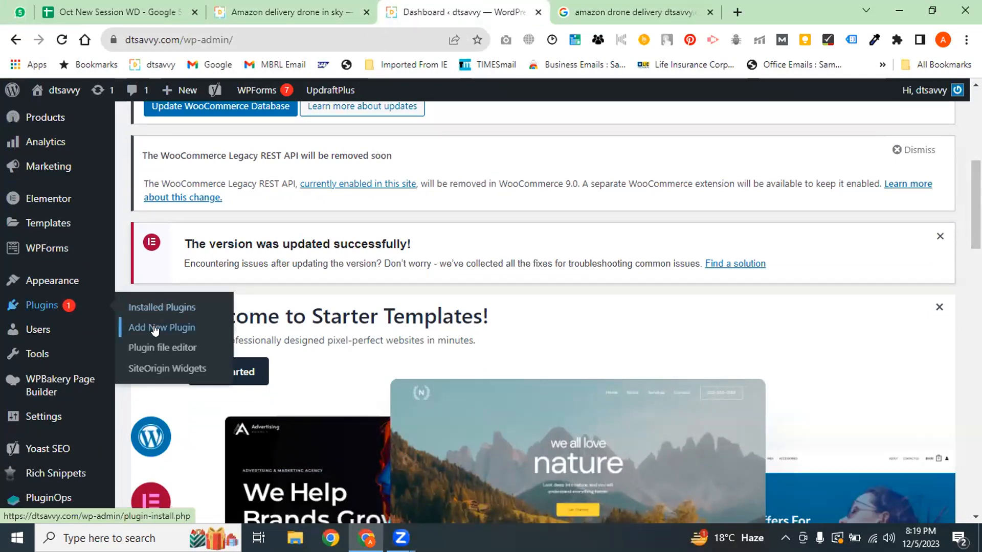
pyautogui.click(117, 326)
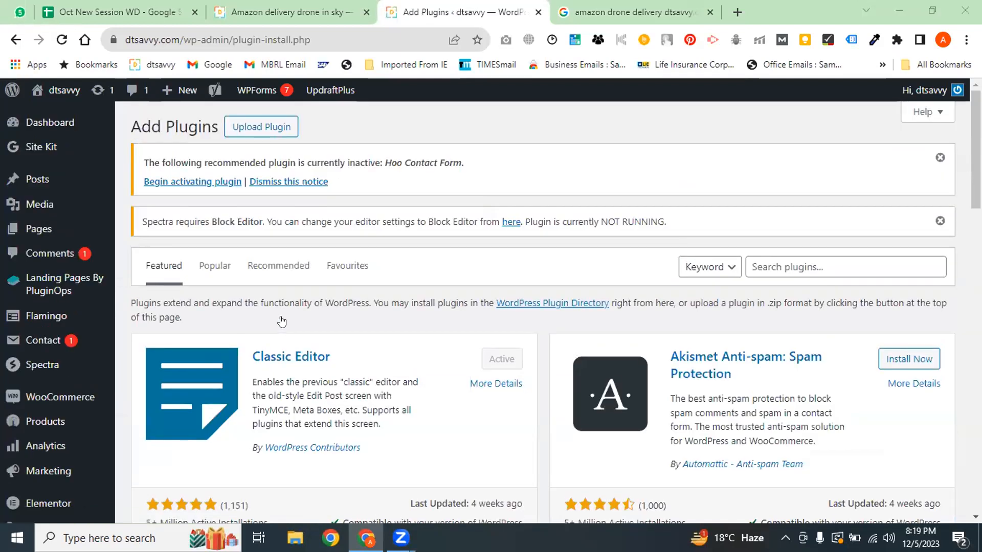
pyautogui.click(778, 270)
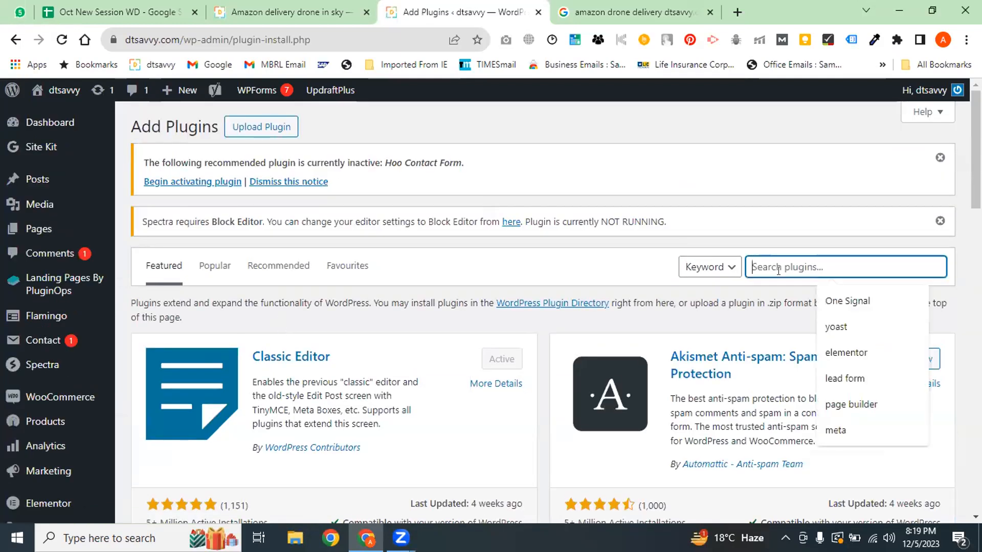
pyautogui.write('site')
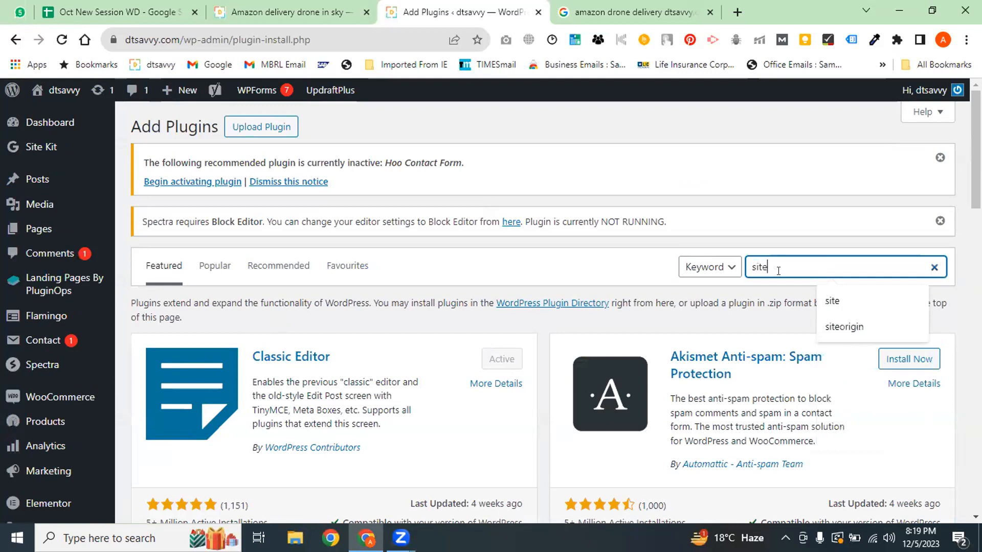
pyautogui.click(773, 262)
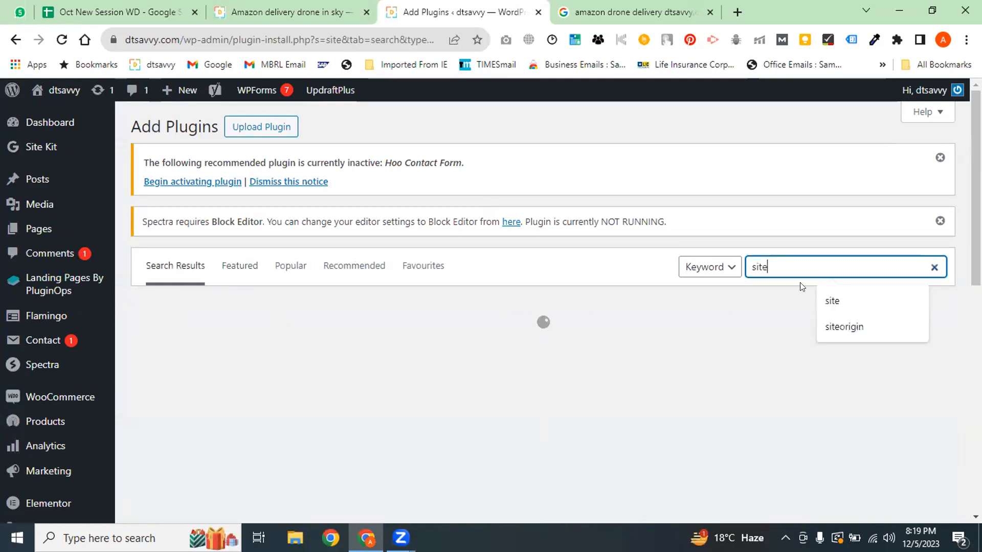
pyautogui.click(830, 326)
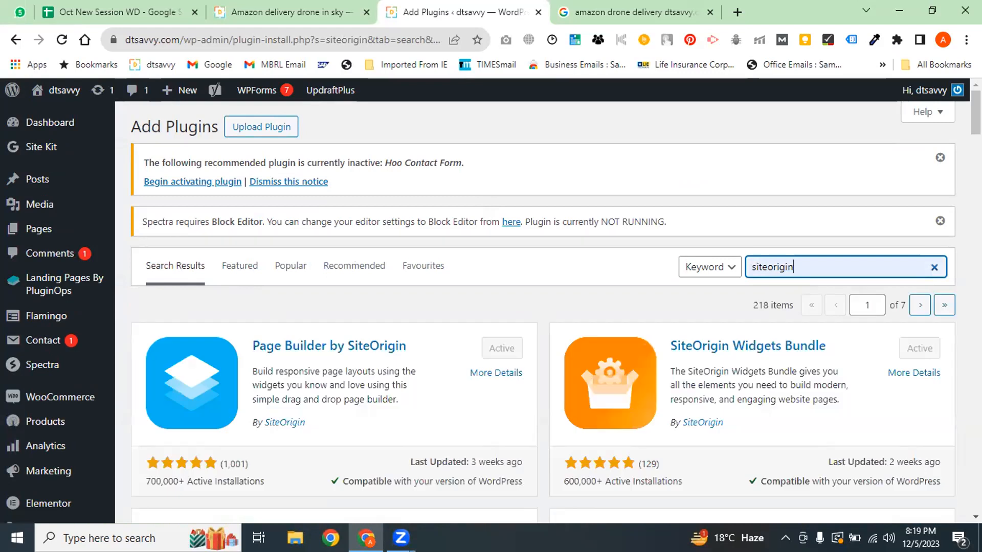
# Highlight the author credits of the Page Builder and Widgets Bundle plugins
pyautogui.scroll(-3, 536, 328)
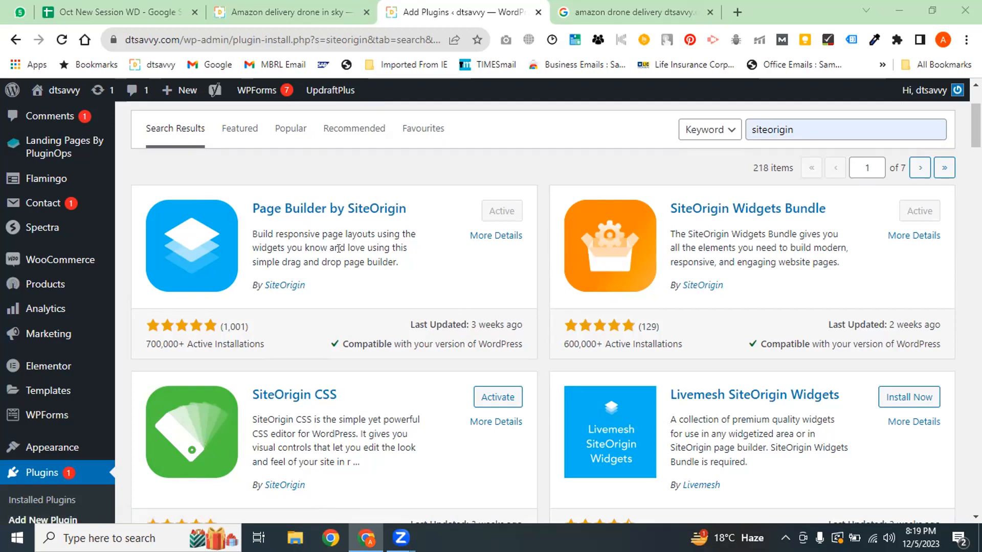
pyautogui.moveTo(306, 285); pyautogui.dragTo(247, 295)
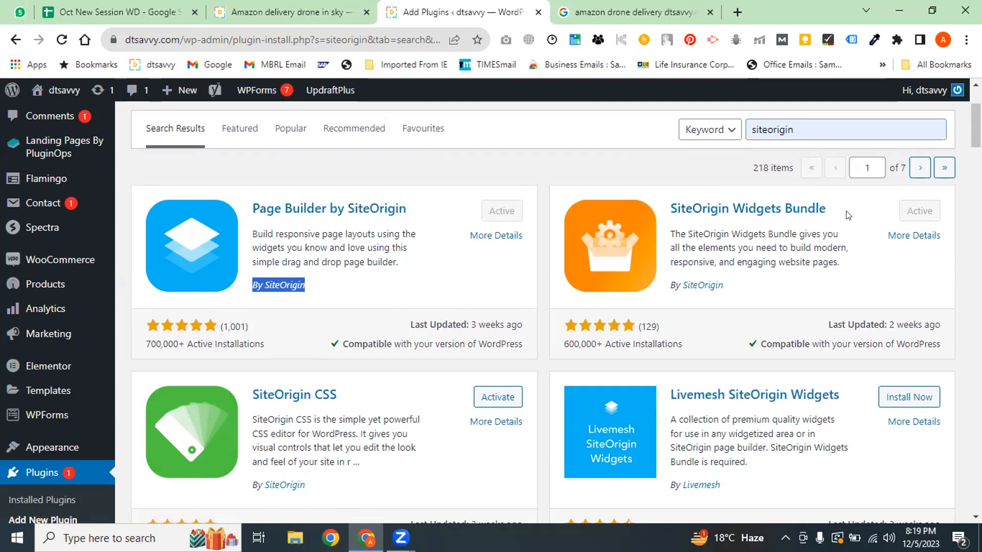
pyautogui.moveTo(847, 212); pyautogui.dragTo(660, 212)
pyautogui.moveTo(738, 289); pyautogui.dragTo(681, 306)
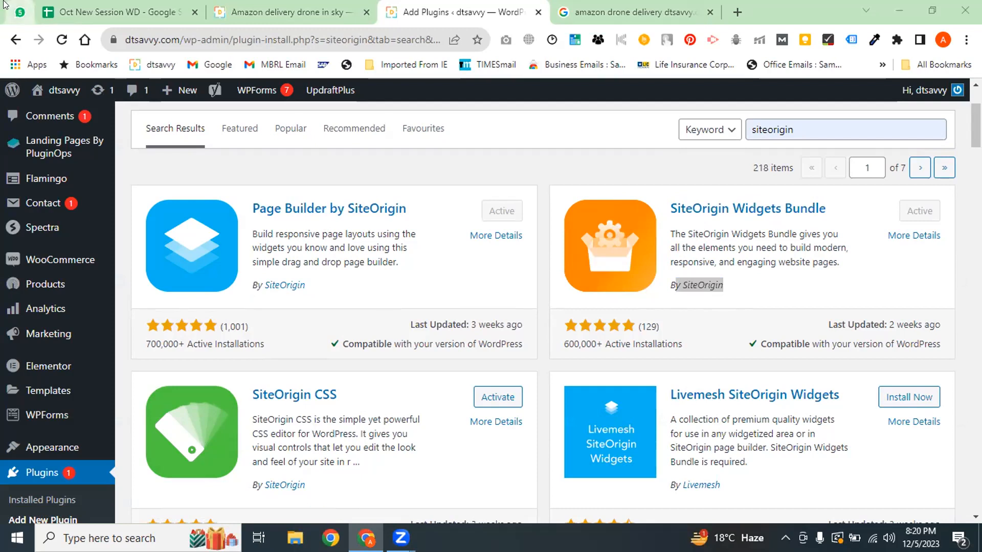
# Close the Google search tab and open the task notes file from the desktop
pyautogui.click(286, 11)
pyautogui.click(420, 6)
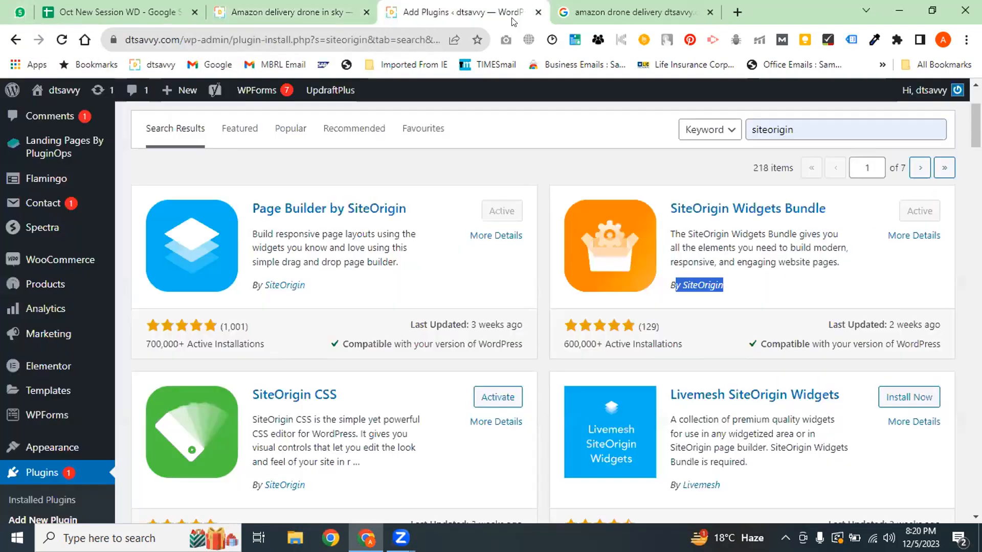
pyautogui.click(686, 12)
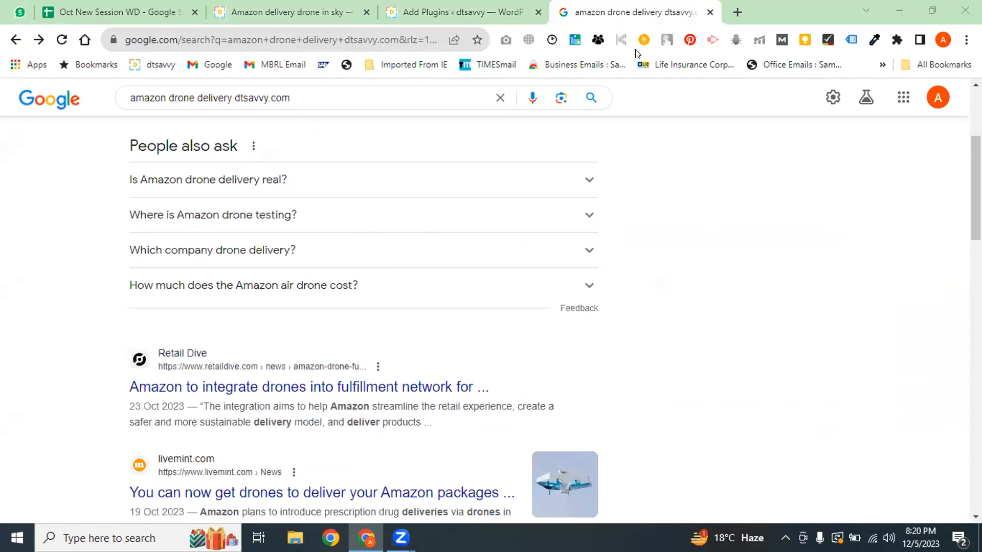
pyautogui.hotkey('ctrl', 'w')
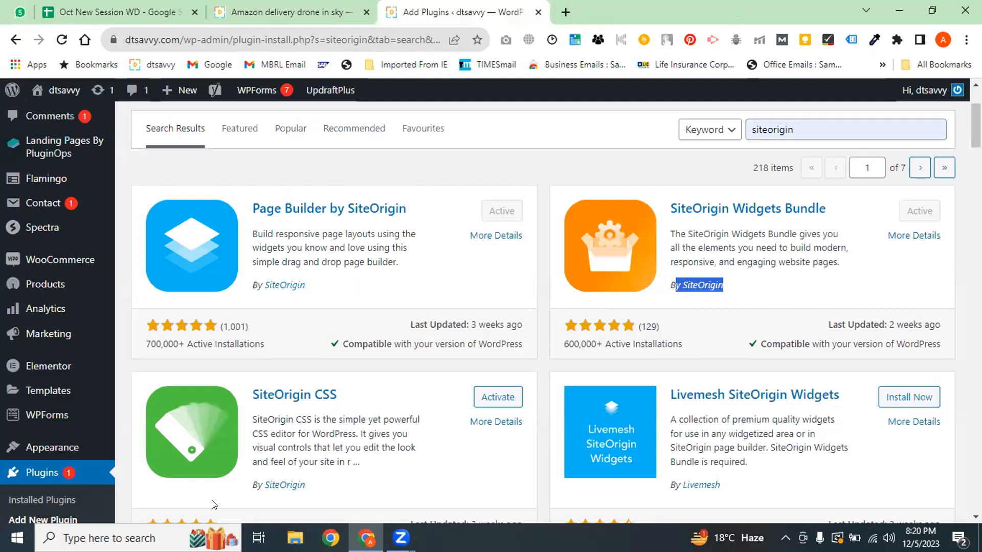
pyautogui.press('super+d')
pyautogui.doubleClick(141, 139)
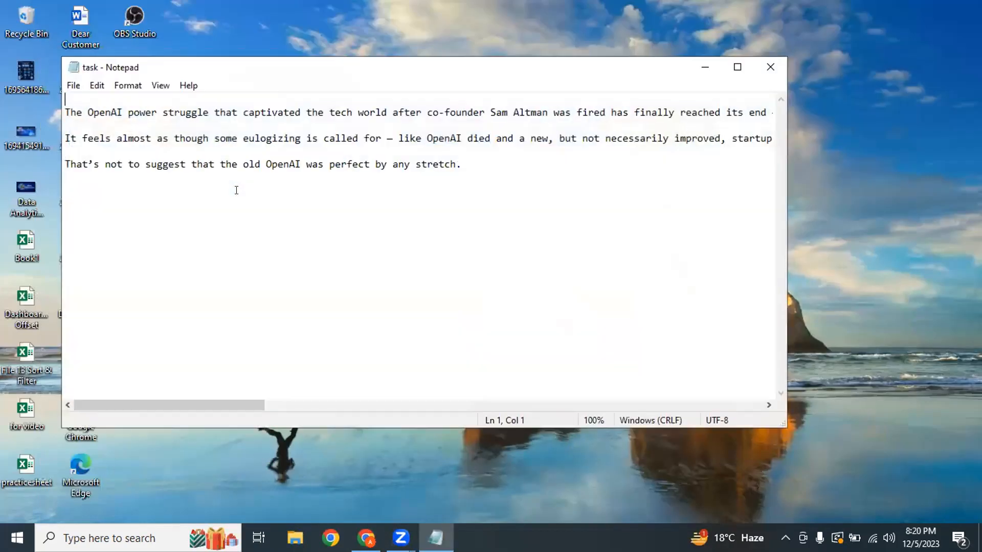
# Maximize Notepad and delete all of the OpenAI text from the task notes
pyautogui.click(735, 68)
pyautogui.click(89, 159)
pyautogui.moveTo(4, 162); pyautogui.dragTo(5, 50)
pyautogui.click(46, 161)
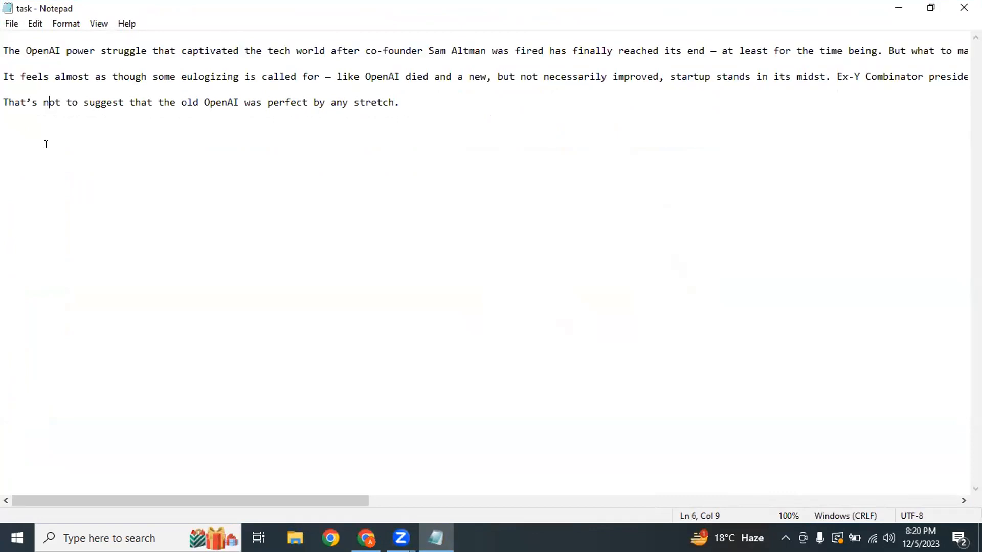
pyautogui.hotkey('ctrl', 'a')
pyautogui.press('BackSpace')
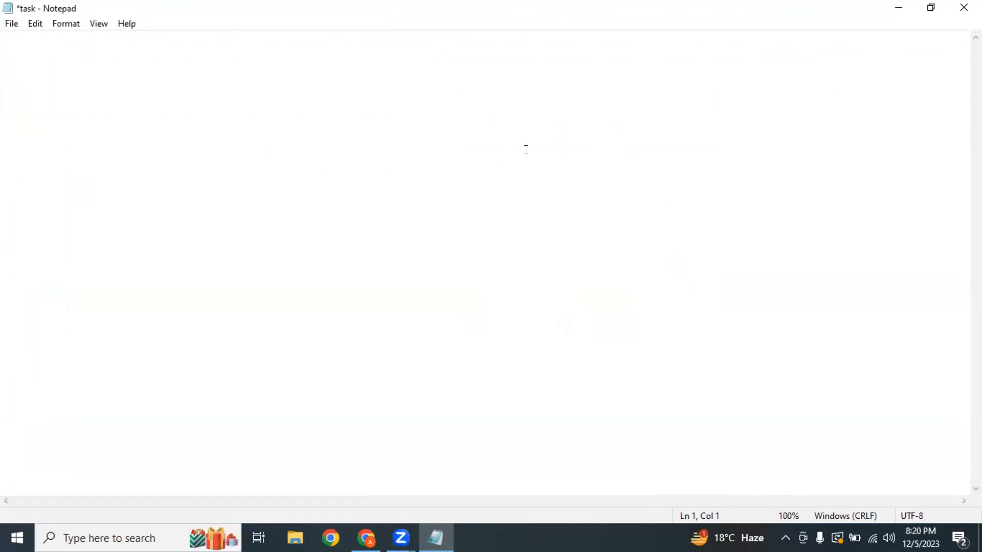
# Turn on the annotation pen and scroll through the Amazon delivery drone article before returning to the notes
pyautogui.click(440, 433)
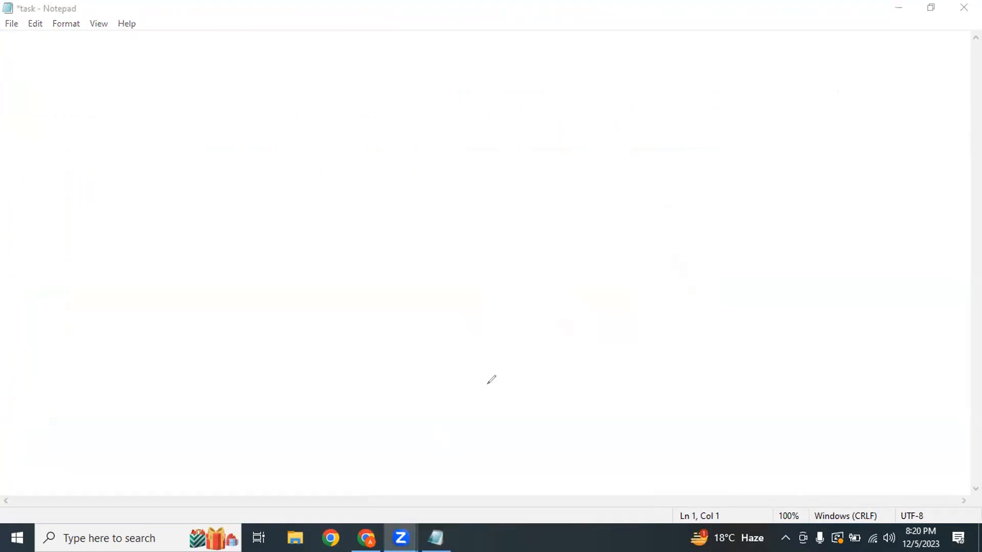
pyautogui.click(366, 538)
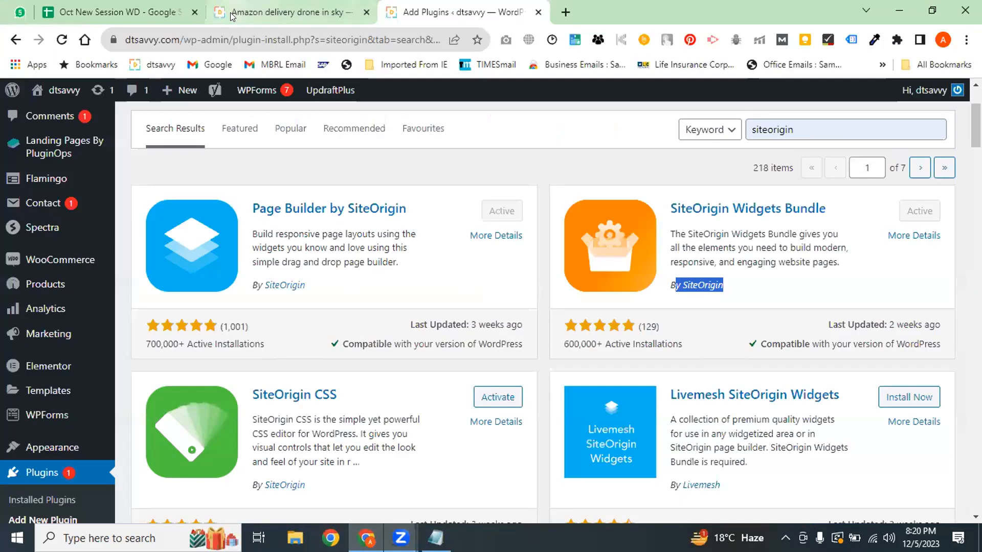
pyautogui.click(269, 8)
pyautogui.scroll(15, 486, 302)
pyautogui.scroll(-15, 486, 302)
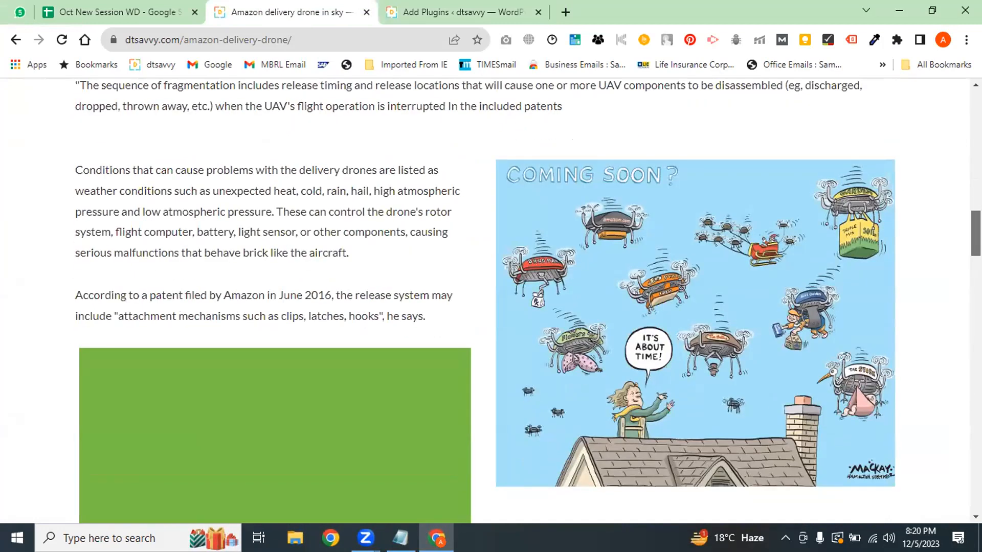
pyautogui.scroll(-3, 599, 409)
pyautogui.hotkey('alt', 'Tab')
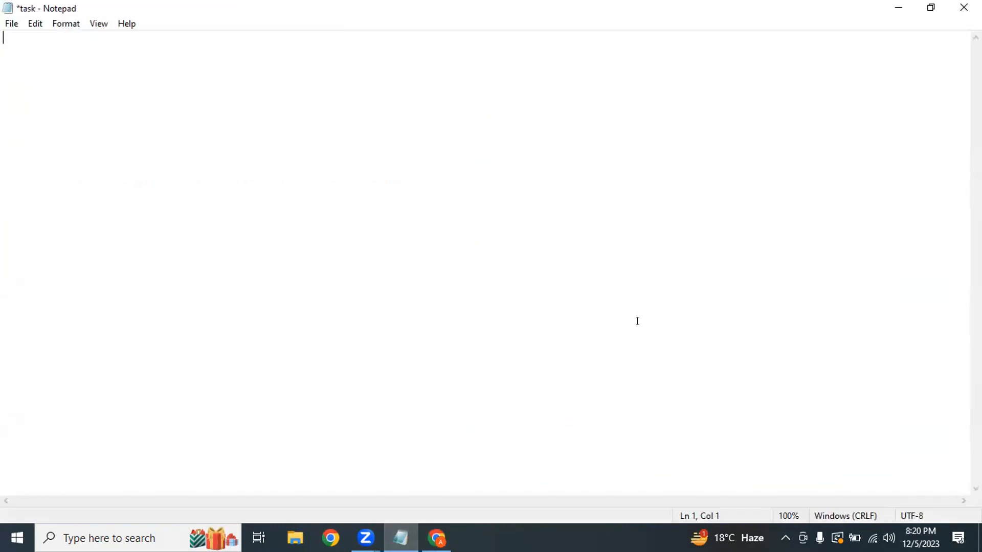
# Sketch a wide top image box, two blocks of text lines and a right-hand image box
pyautogui.moveTo(255, 66)
pyautogui.mouseDown()
pyautogui.moveTo(769, 98)
pyautogui.moveTo(282, 49)
pyautogui.moveTo(259, 61)
pyautogui.mouseUp()
pyautogui.moveTo(281, 195)
pyautogui.mouseDown()
pyautogui.moveTo(658, 180)
pyautogui.moveTo(597, 184)
pyautogui.mouseUp()
pyautogui.moveTo(297, 214); pyautogui.dragTo(637, 214)
pyautogui.moveTo(288, 233); pyautogui.dragTo(668, 233)
pyautogui.moveTo(247, 275); pyautogui.dragTo(489, 278)
pyautogui.moveTo(247, 297); pyautogui.dragTo(489, 298)
pyautogui.moveTo(251, 324); pyautogui.dragTo(508, 329)
pyautogui.moveTo(547, 265); pyautogui.dragTo(565, 419)
pyautogui.moveTo(546, 272)
pyautogui.mouseDown()
pyautogui.moveTo(825, 243)
pyautogui.moveTo(687, 409)
pyautogui.moveTo(555, 424)
pyautogui.mouseUp()
# Mark the right and top boxes with an I and label the text blocks with letters
pyautogui.moveTo(627, 305); pyautogui.dragTo(712, 295)
pyautogui.moveTo(661, 310); pyautogui.dragTo(670, 368)
pyautogui.moveTo(655, 373); pyautogui.dragTo(750, 349)
pyautogui.moveTo(415, 100)
pyautogui.mouseDown()
pyautogui.moveTo(465, 87)
pyautogui.moveTo(439, 131)
pyautogui.moveTo(503, 120)
pyautogui.mouseUp()
pyautogui.moveTo(433, 207)
pyautogui.mouseDown()
pyautogui.moveTo(406, 214)
pyautogui.moveTo(433, 217)
pyautogui.mouseUp()
pyautogui.moveTo(391, 282)
pyautogui.mouseDown()
pyautogui.moveTo(363, 283)
pyautogui.moveTo(399, 308)
pyautogui.mouseUp()
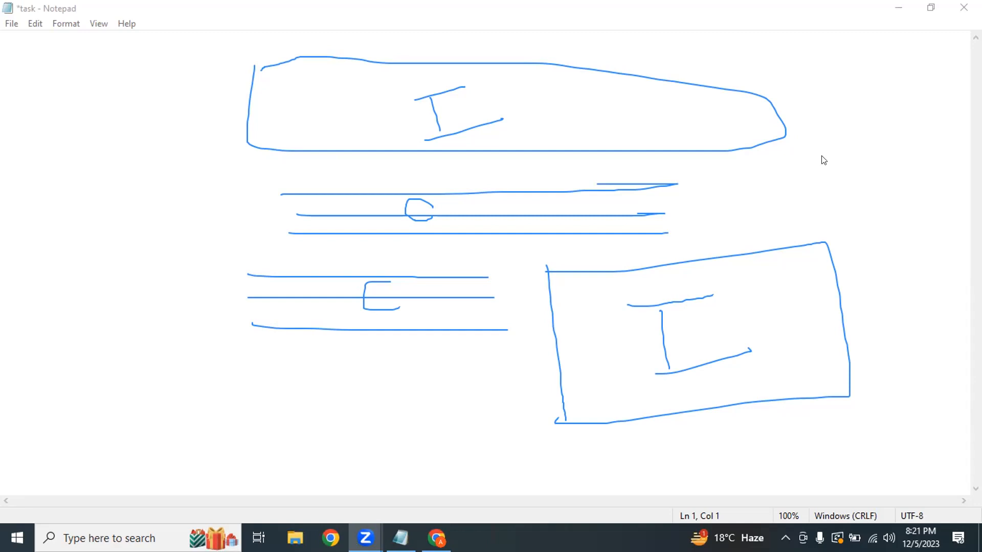
pyautogui.hotkey('alt', 'Tab')
pyautogui.scroll(12, 655, 163)
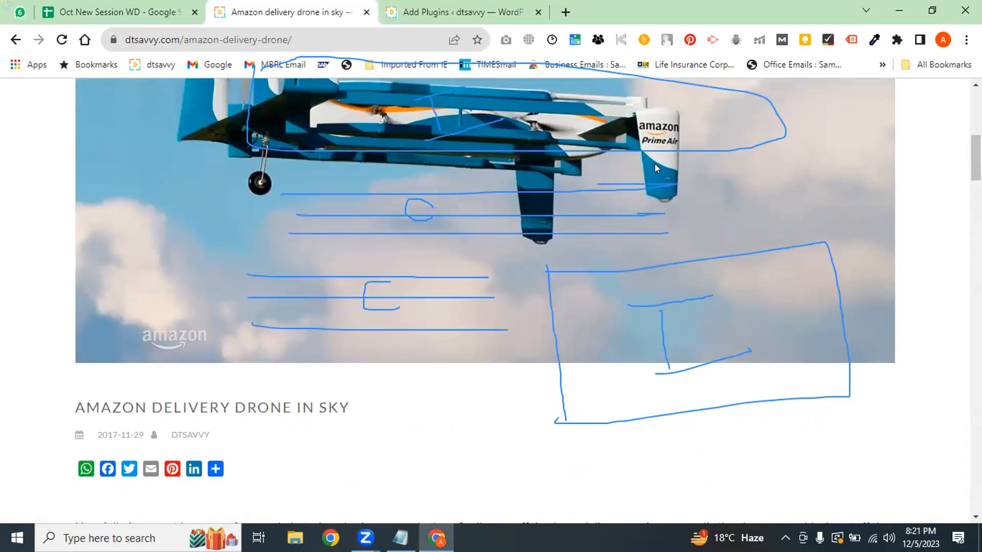
pyautogui.scroll(4, 946, 134)
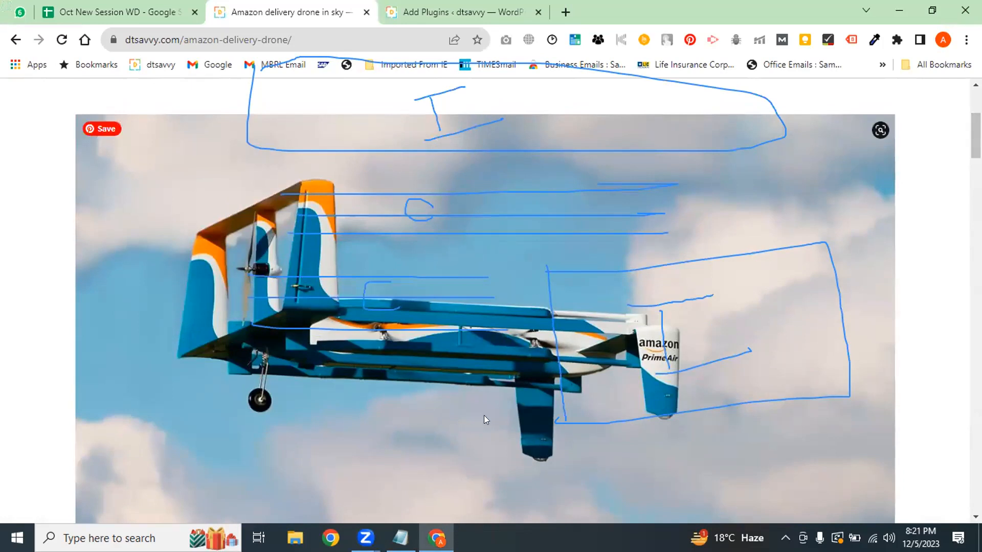
pyautogui.scroll(4, 484, 415)
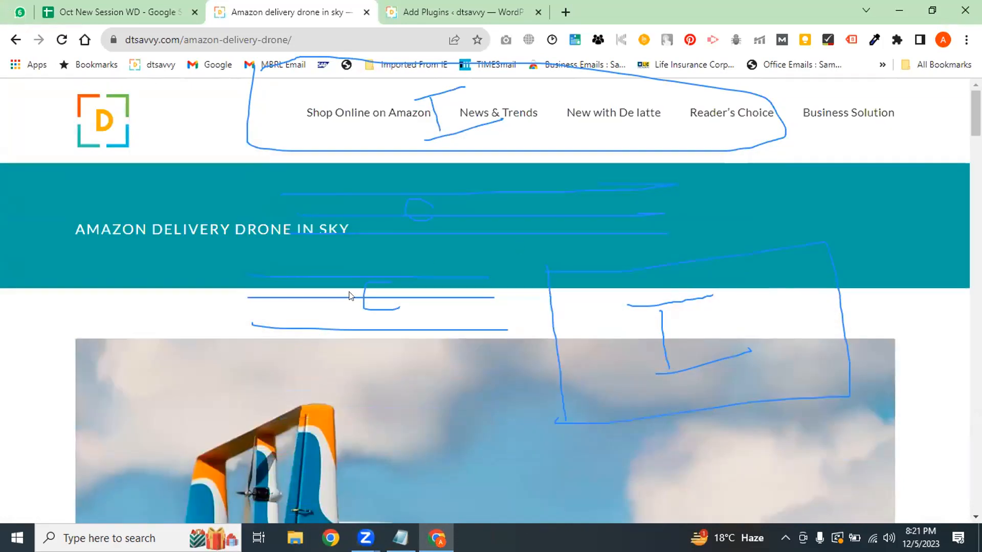
pyautogui.scroll(-5, 619, 228)
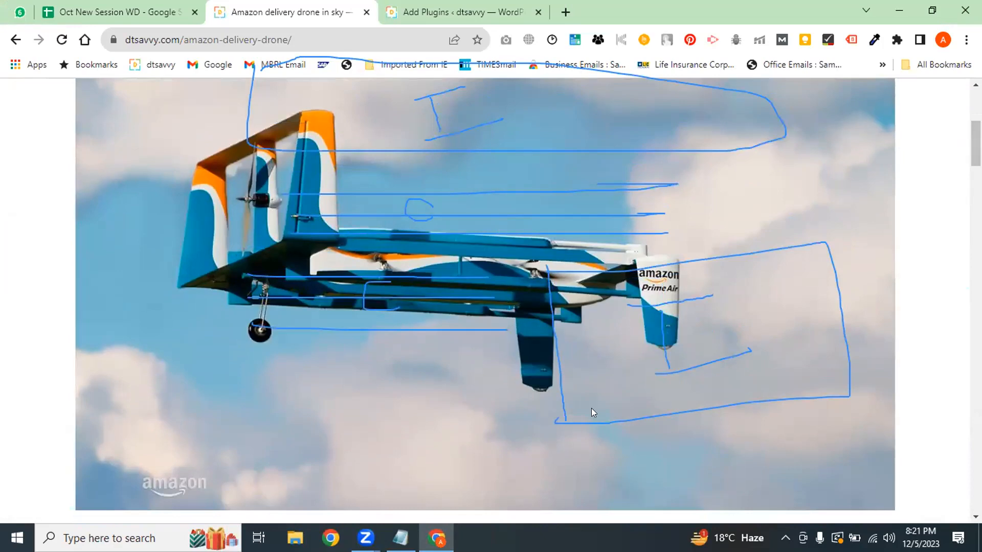
pyautogui.scroll(-8, 519, 350)
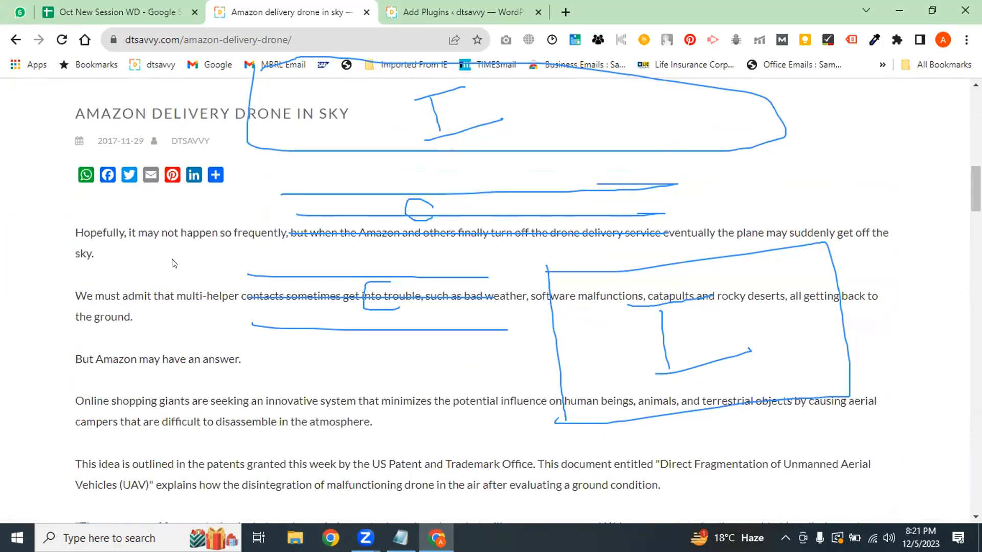
pyautogui.scroll(-9, 520, 349)
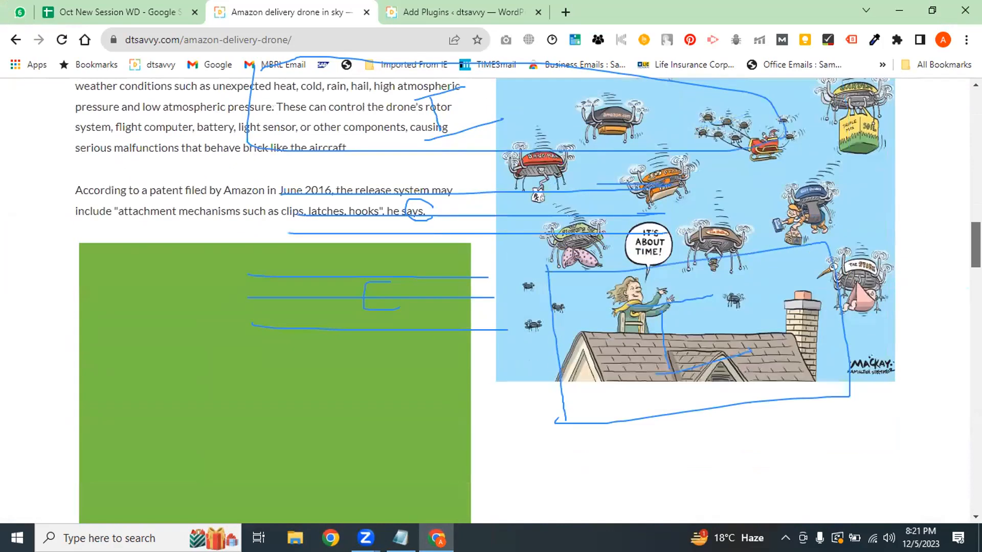
pyautogui.scroll(3, 520, 349)
pyautogui.moveTo(138, 271); pyautogui.dragTo(314, 292)
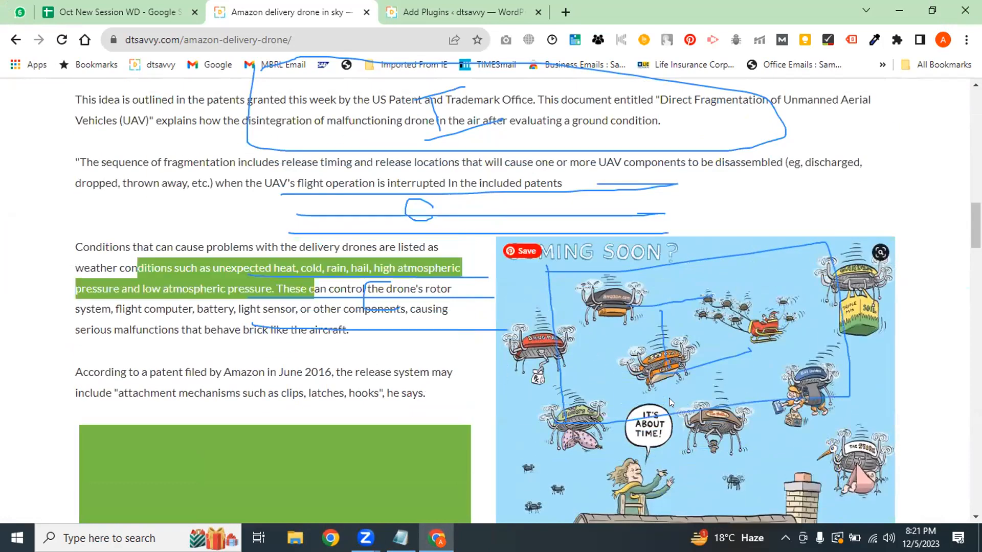
pyautogui.hotkey('alt', 'Tab')
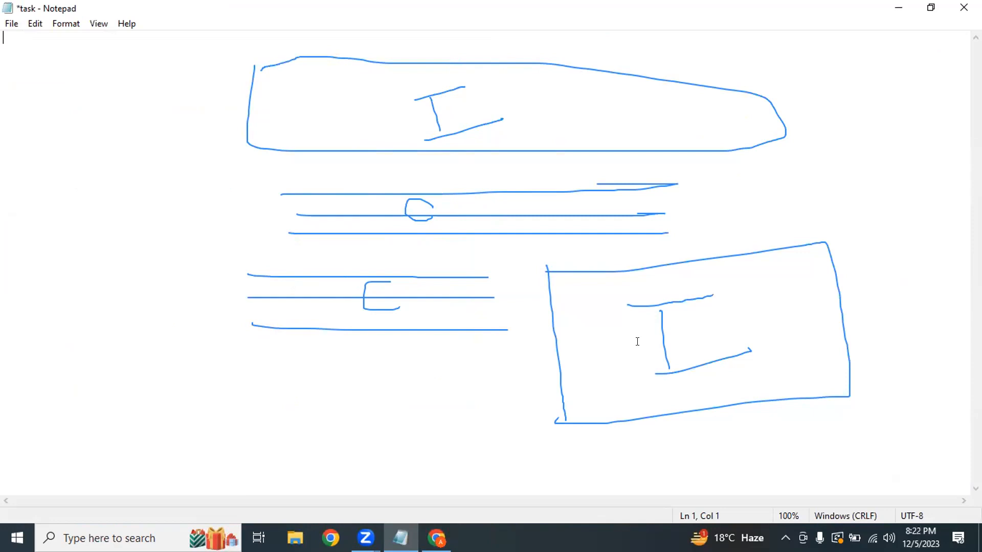
# Bring up the siteorigin plugin search results and erase the hand-drawn layout sketch
pyautogui.click(399, 381)
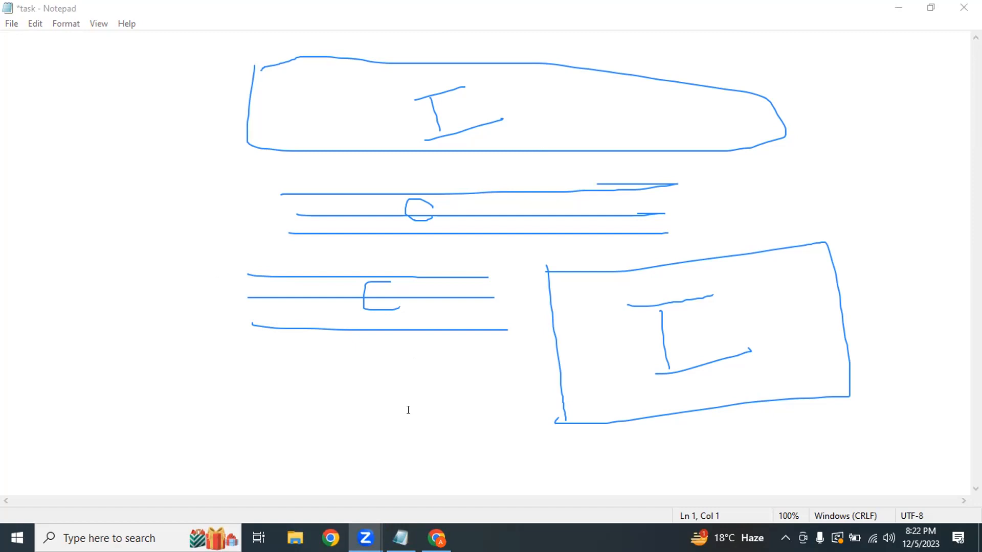
pyautogui.click(436, 538)
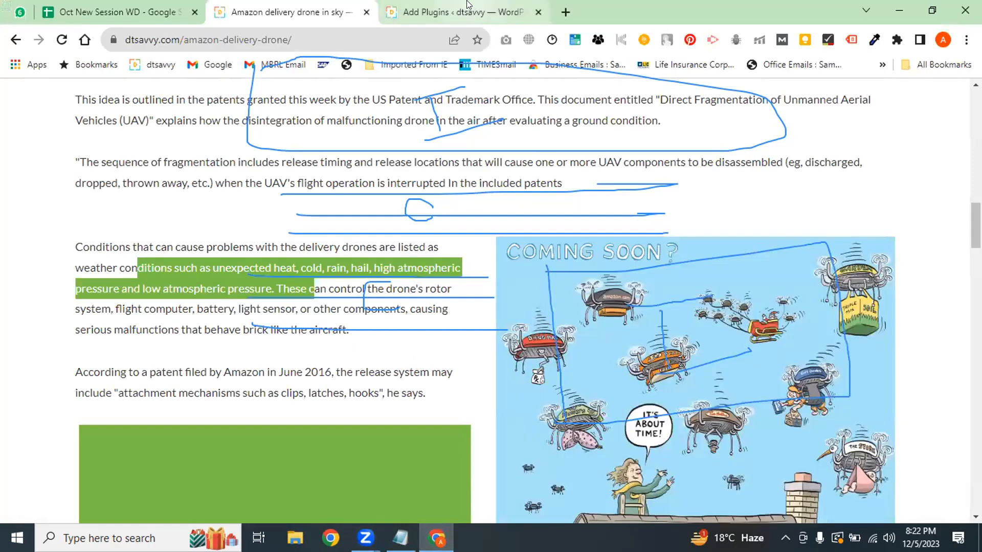
pyautogui.click(455, 12)
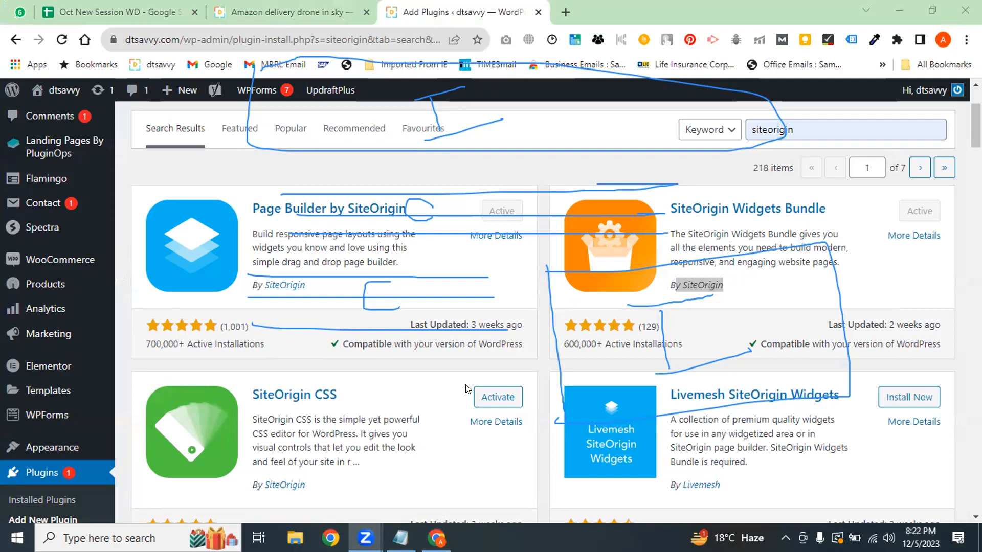
pyautogui.moveTo(402, 96); pyautogui.dragTo(376, 127)
pyautogui.moveTo(264, 127)
pyautogui.mouseDown()
pyautogui.moveTo(243, 106)
pyautogui.moveTo(390, 57)
pyautogui.moveTo(404, 130)
pyautogui.moveTo(445, 219)
pyautogui.moveTo(232, 360)
pyautogui.moveTo(691, 197)
pyautogui.moveTo(849, 391)
pyautogui.moveTo(508, 393)
pyautogui.mouseUp()
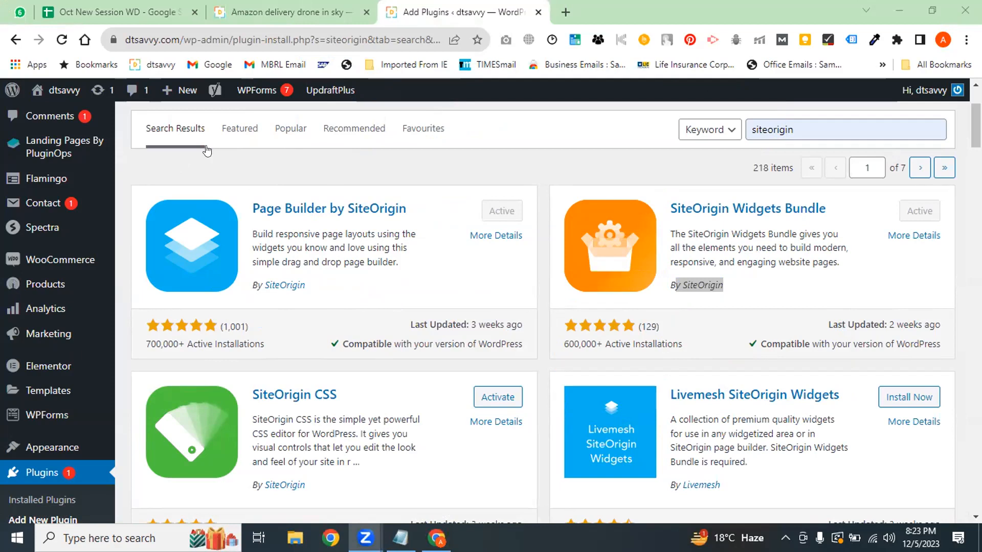
pyautogui.click(263, 5)
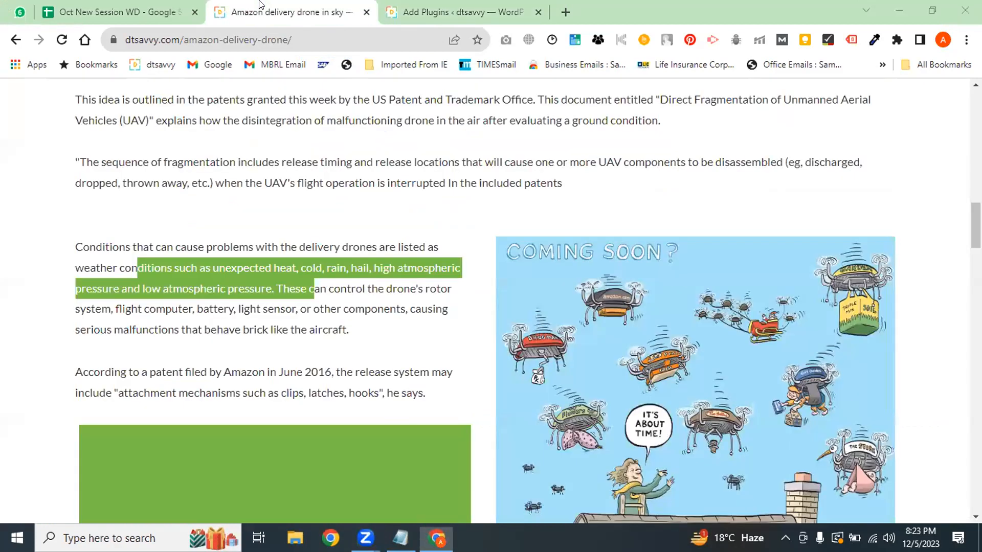
pyautogui.scroll(15, 486, 302)
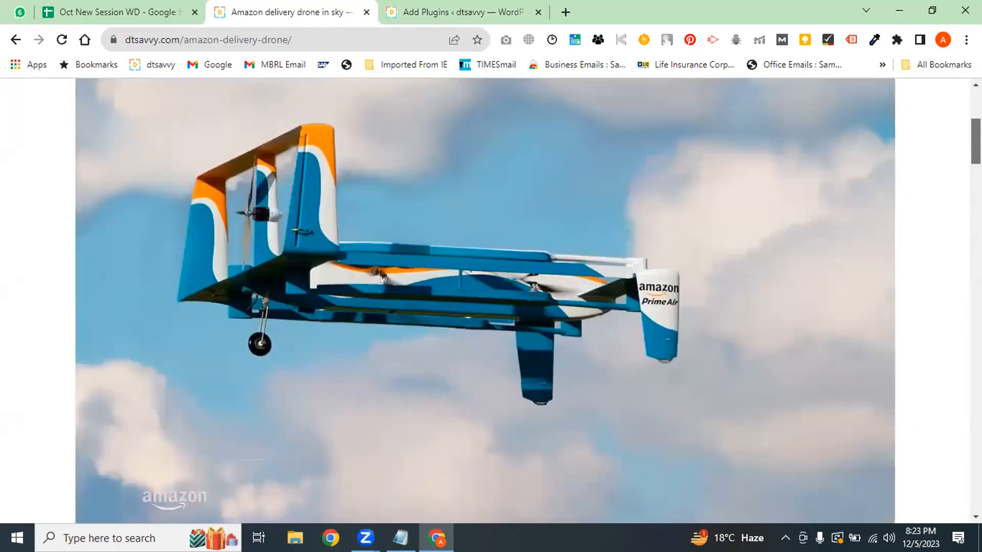
pyautogui.scroll(-8, 486, 302)
pyautogui.scroll(-3, 486, 301)
pyautogui.scroll(-6, 485, 302)
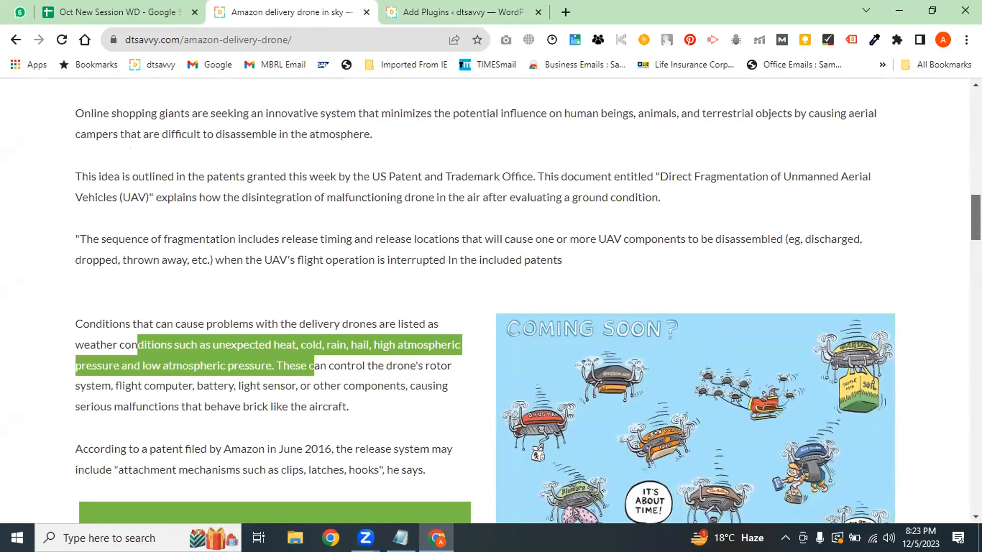
pyautogui.scroll(-2, 486, 302)
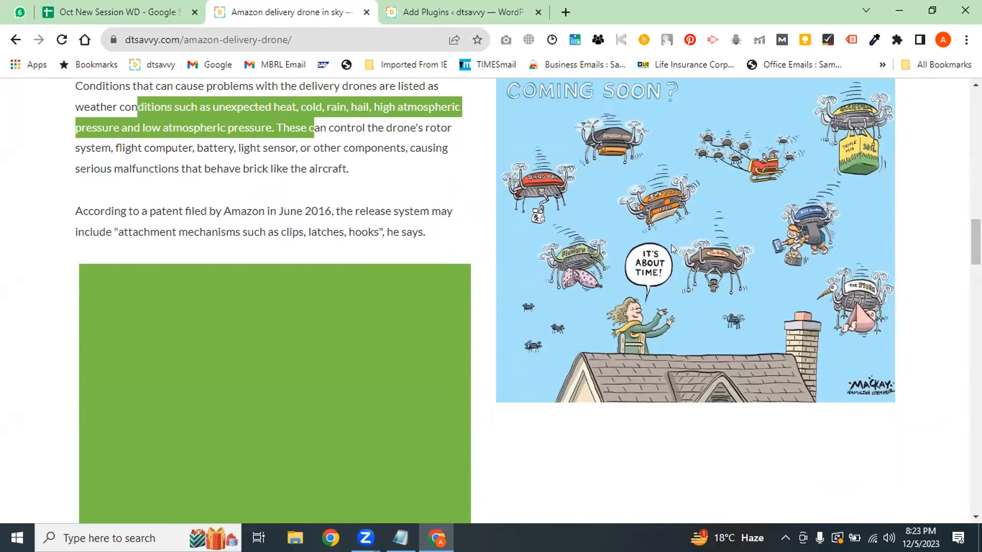
pyautogui.click(463, 417)
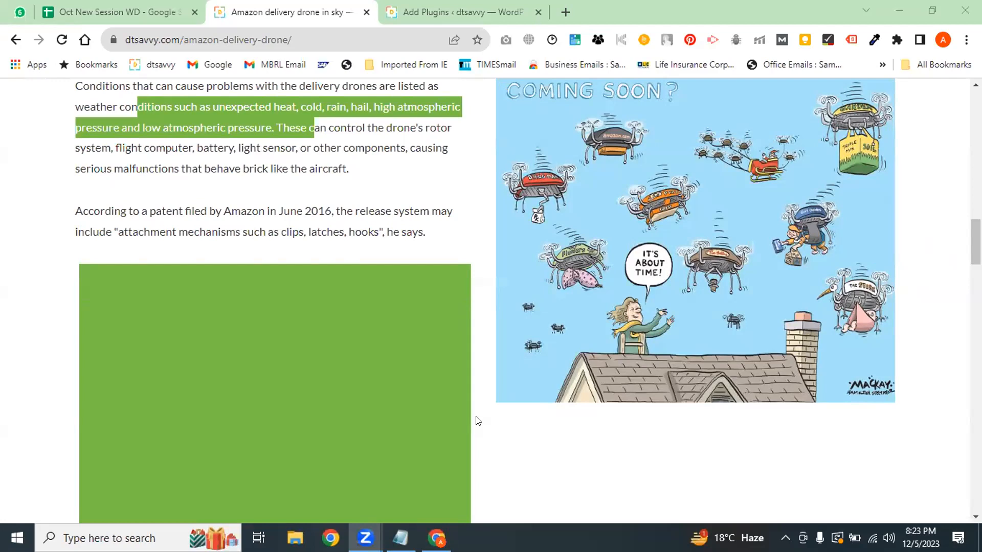
pyautogui.click(455, 12)
pyautogui.moveTo(407, 217); pyautogui.dragTo(250, 210)
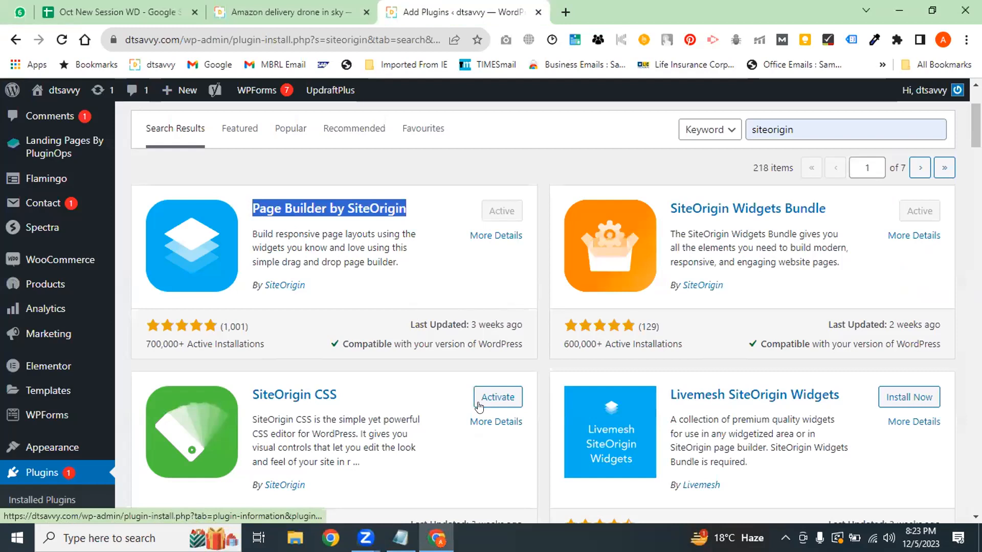
pyautogui.click(383, 384)
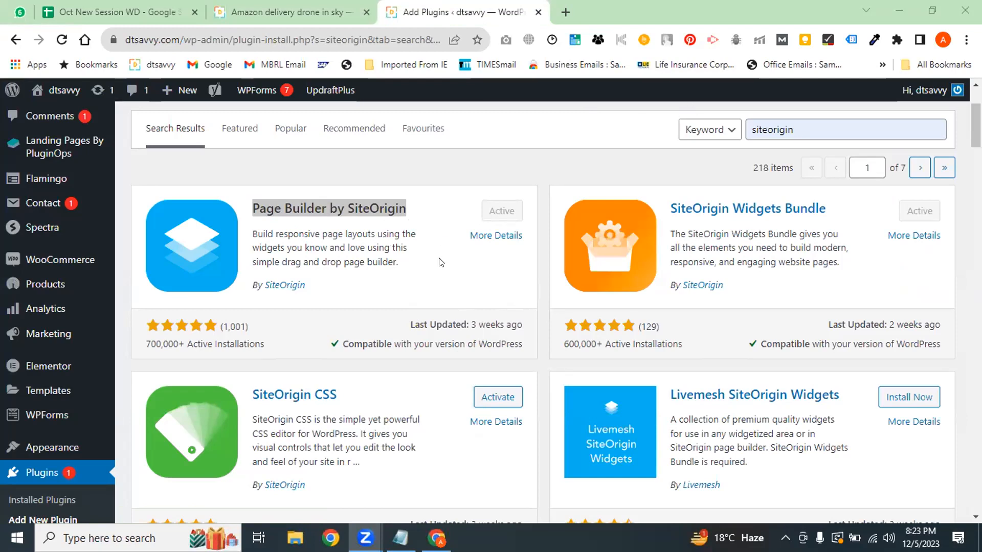
pyautogui.moveTo(415, 213); pyautogui.dragTo(465, 362)
# Find the student's row and copy Present from X22 into Y22 for 5 Dec 2023
pyautogui.click(99, 6)
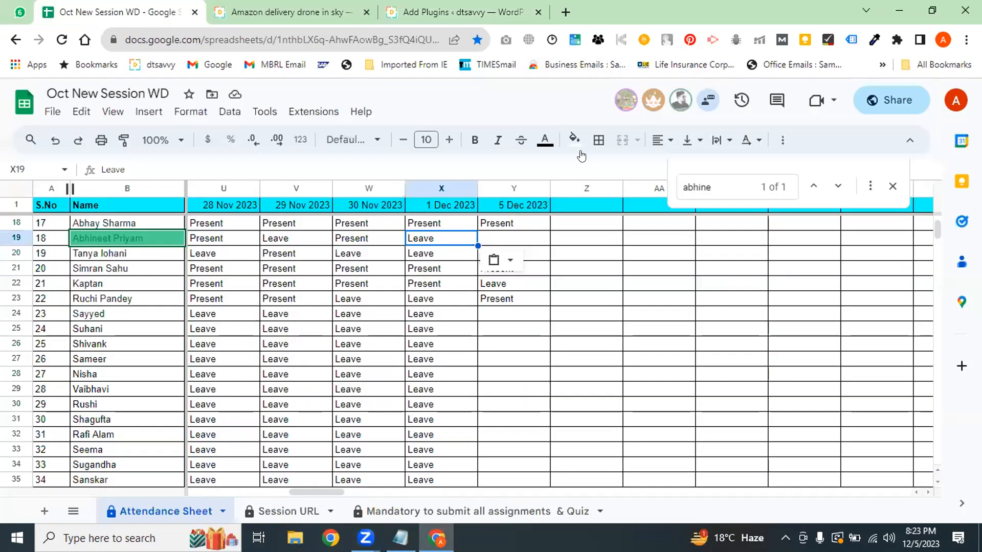
pyautogui.hotkey('ctrl', 'f')
pyautogui.write('kapta')
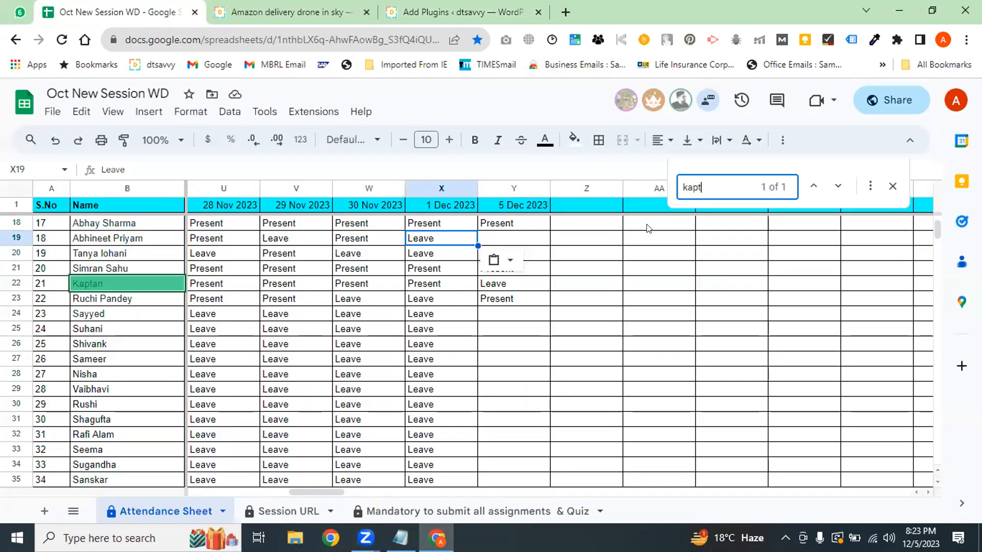
pyautogui.click(432, 287)
pyautogui.hotkey('ctrl', 'c')
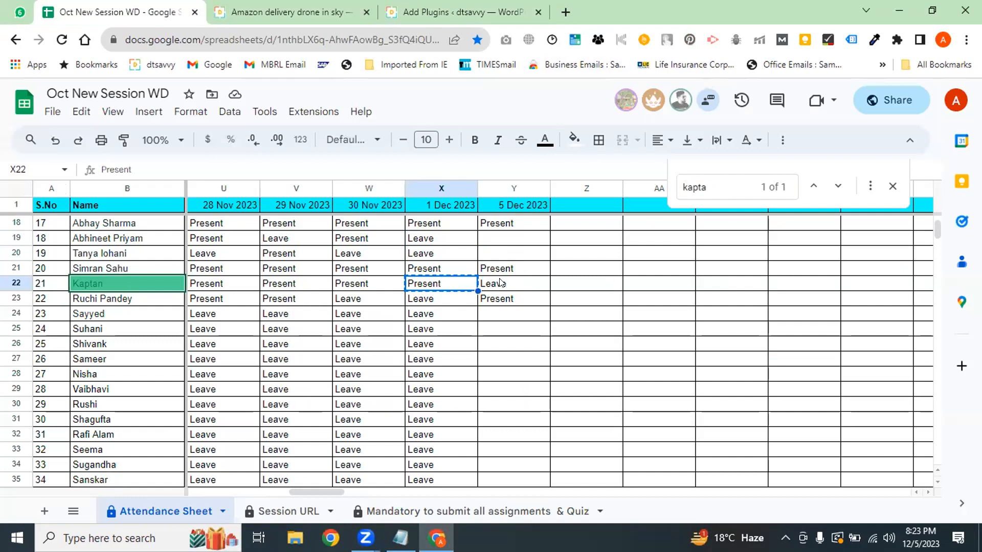
pyautogui.click(504, 285)
pyautogui.hotkey('ctrl', 'v')
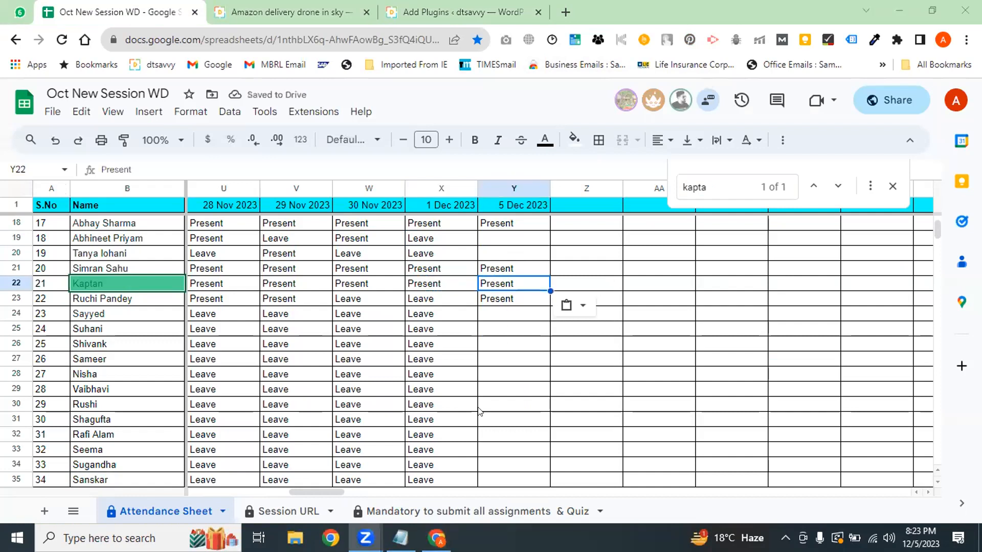
pyautogui.click(302, 7)
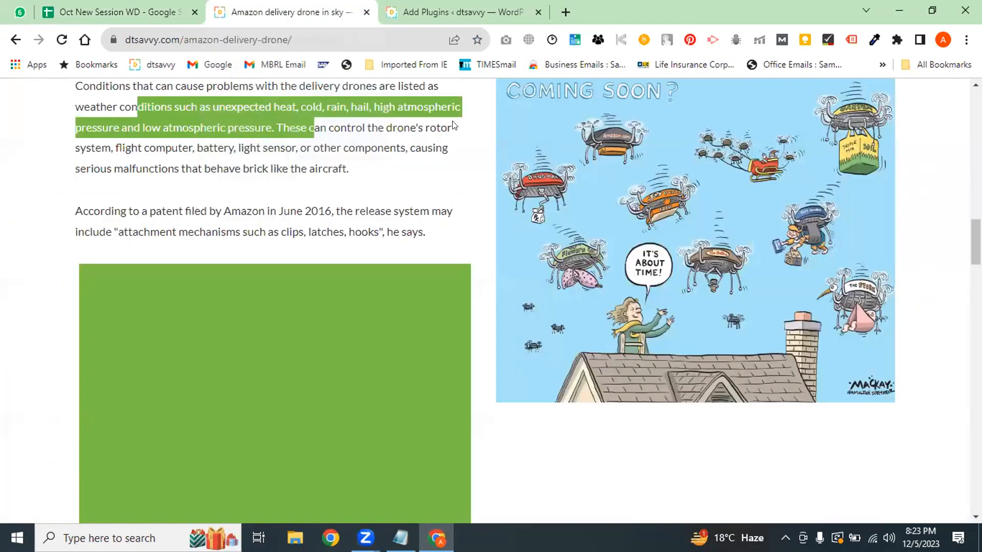
# Highlight the active Page Builder by SiteOrigin and SiteOrigin Widgets Bundle results on Add Plugins
pyautogui.click(452, 14)
pyautogui.click(403, 193)
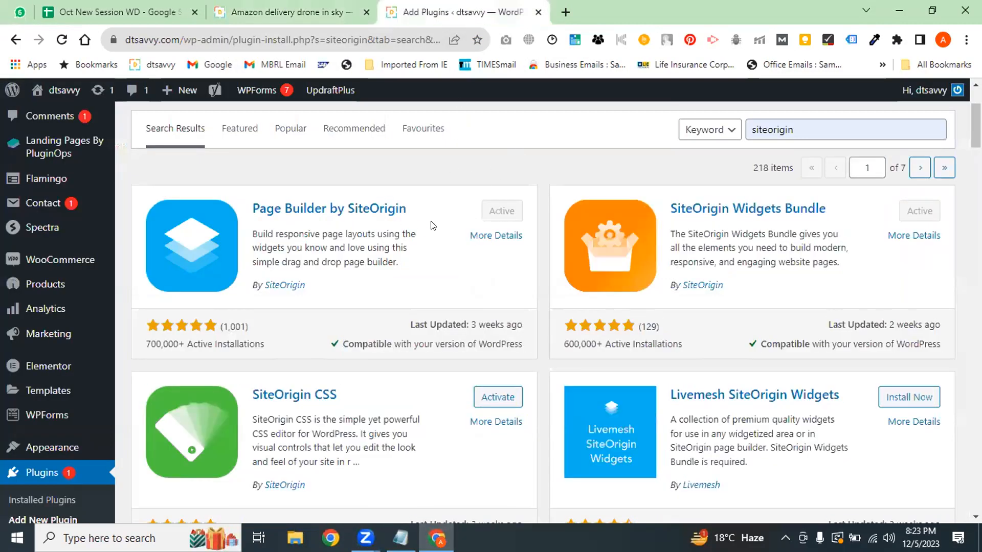
pyautogui.moveTo(434, 216); pyautogui.dragTo(300, 208)
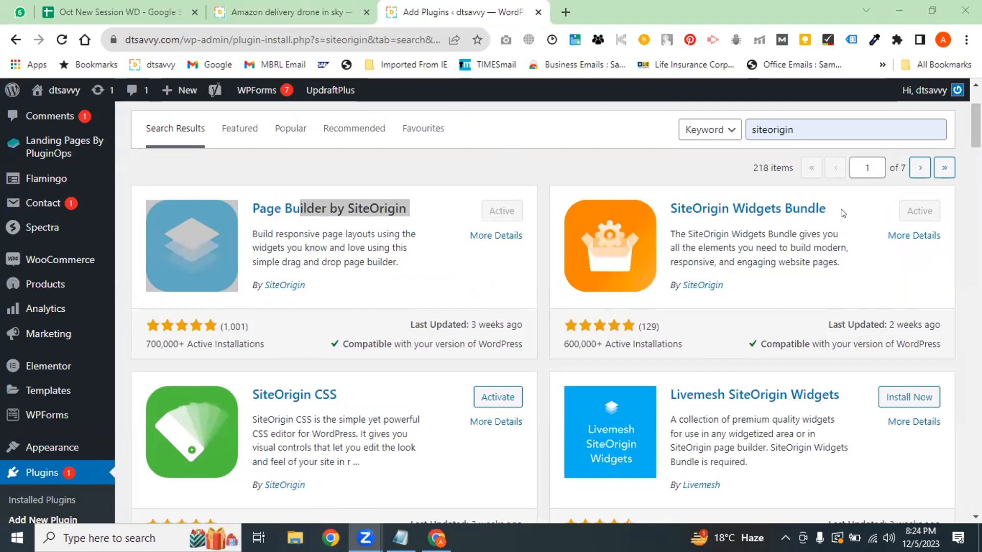
pyautogui.moveTo(839, 210); pyautogui.dragTo(753, 206)
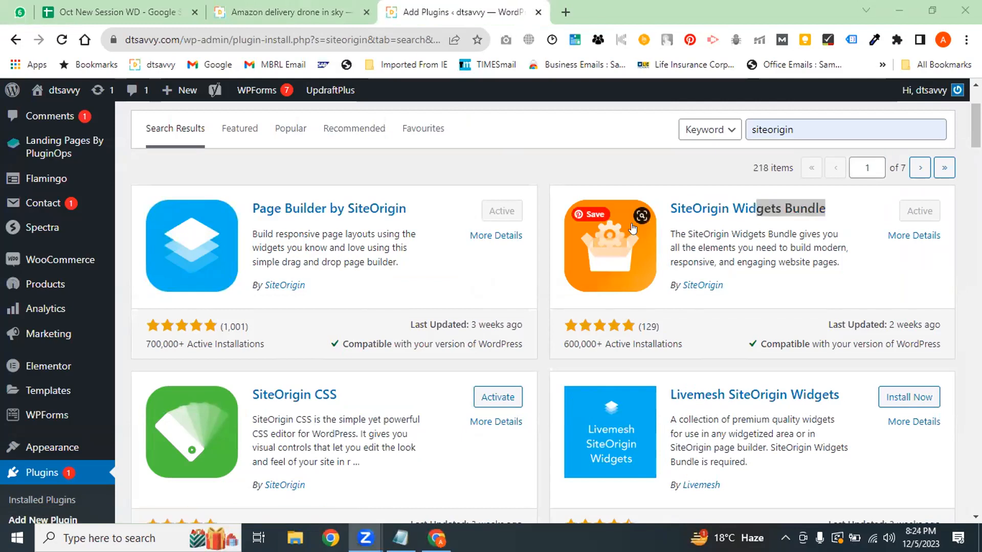
pyautogui.click(837, 214)
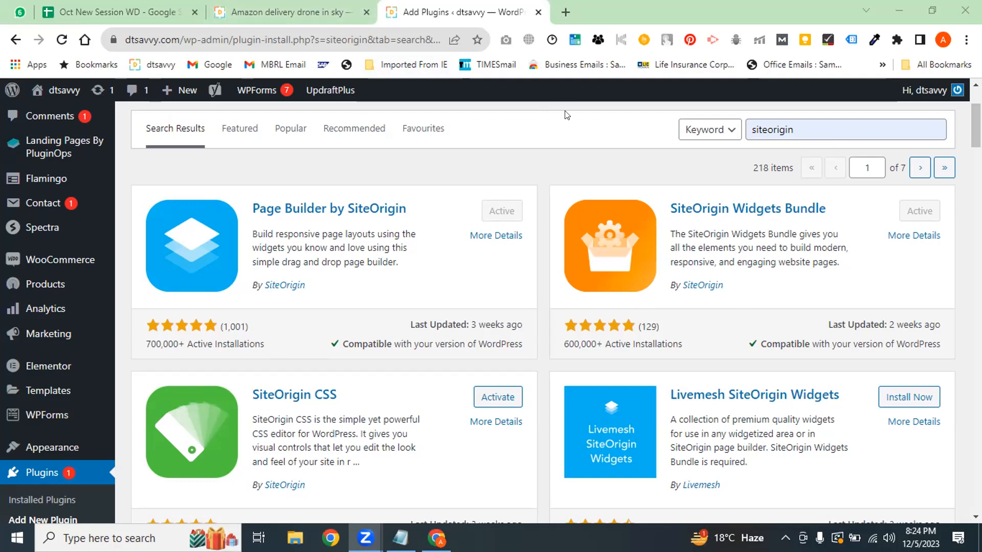
pyautogui.click(306, 6)
pyautogui.click(444, 6)
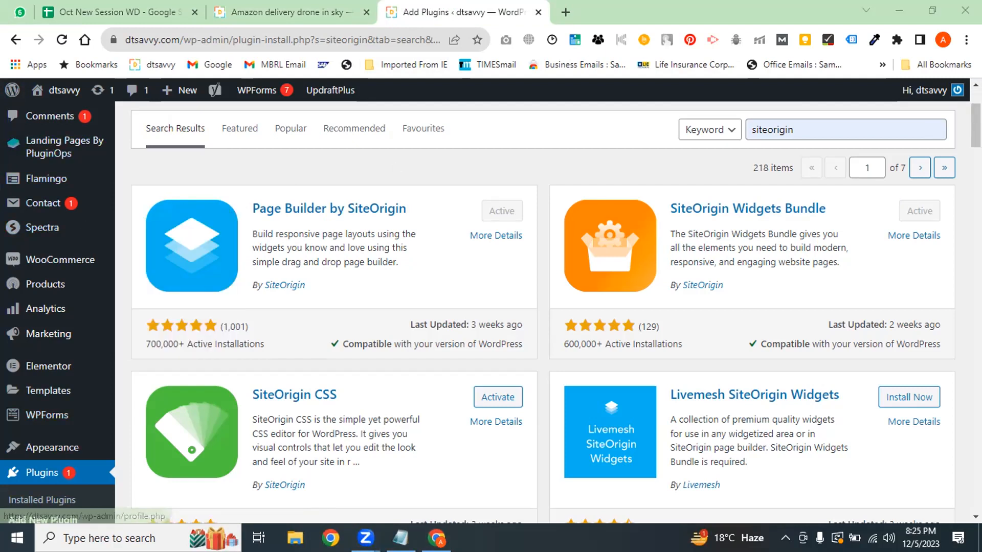
# Start an empty draft via Posts > Add a New Post and open a blank browser tab
pyautogui.scroll(3, 869, 145)
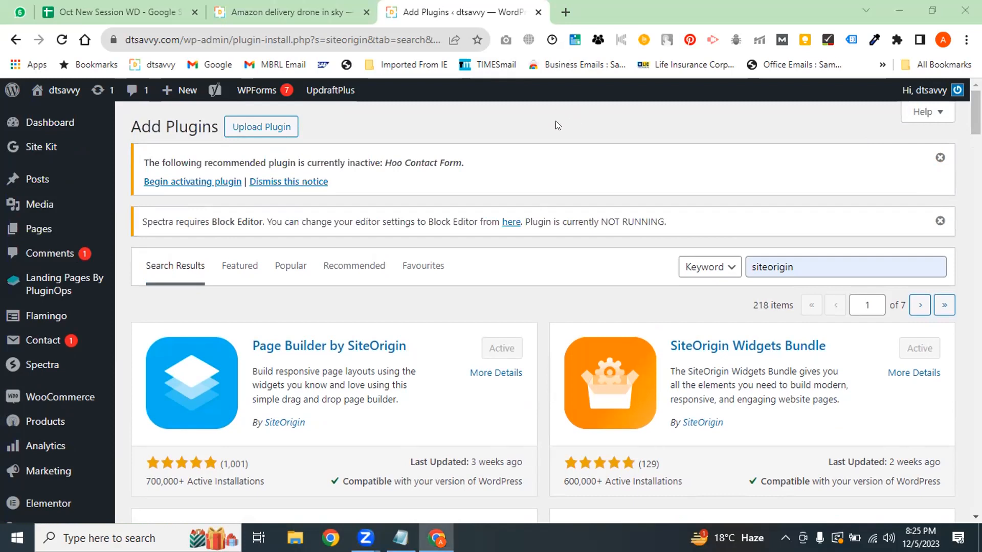
pyautogui.scroll(-5, 542, 306)
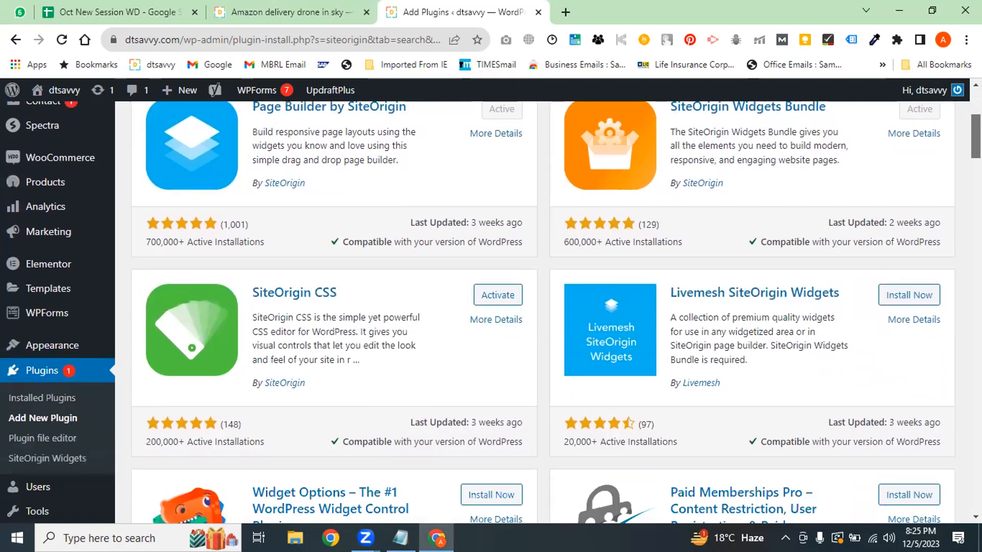
pyautogui.scroll(4, 542, 307)
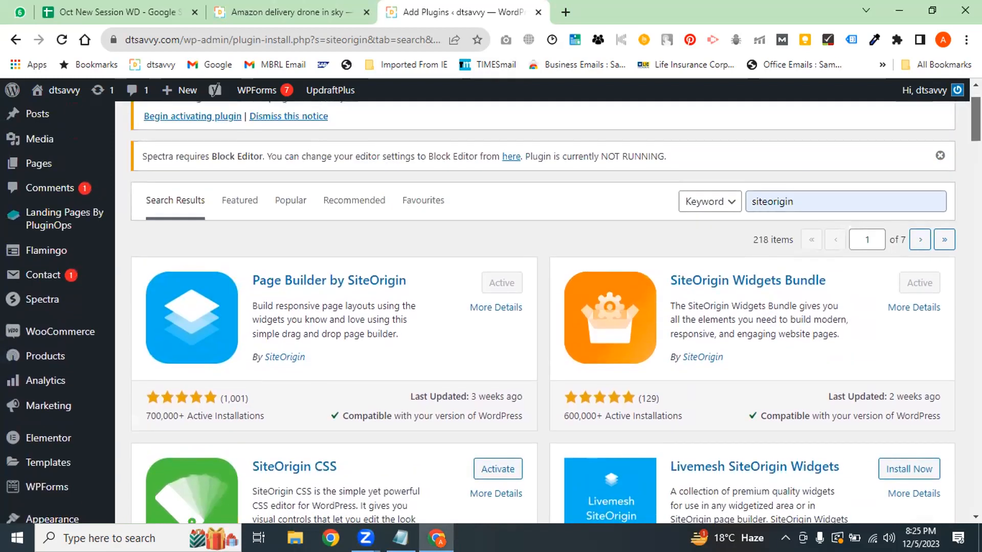
pyautogui.moveTo(49, 124)
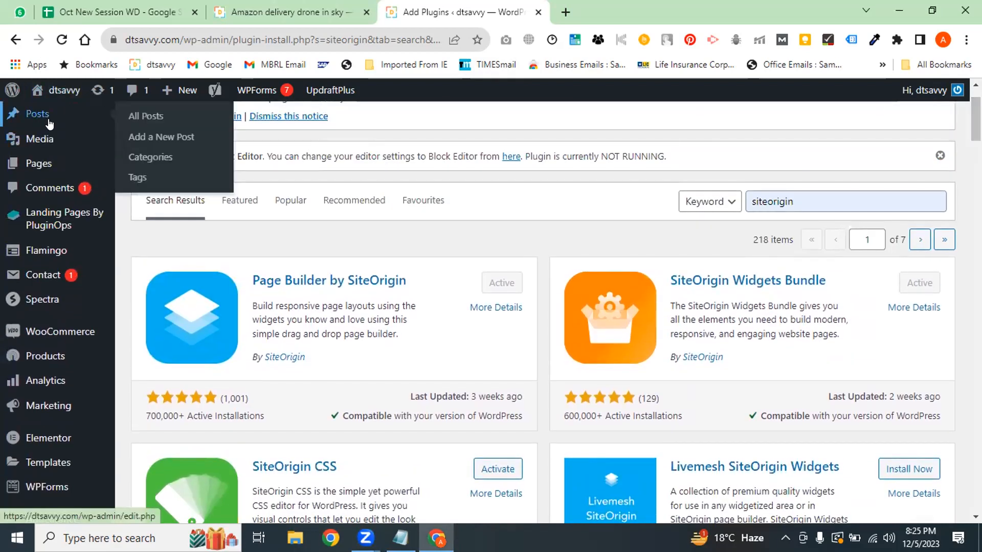
pyautogui.click(158, 137)
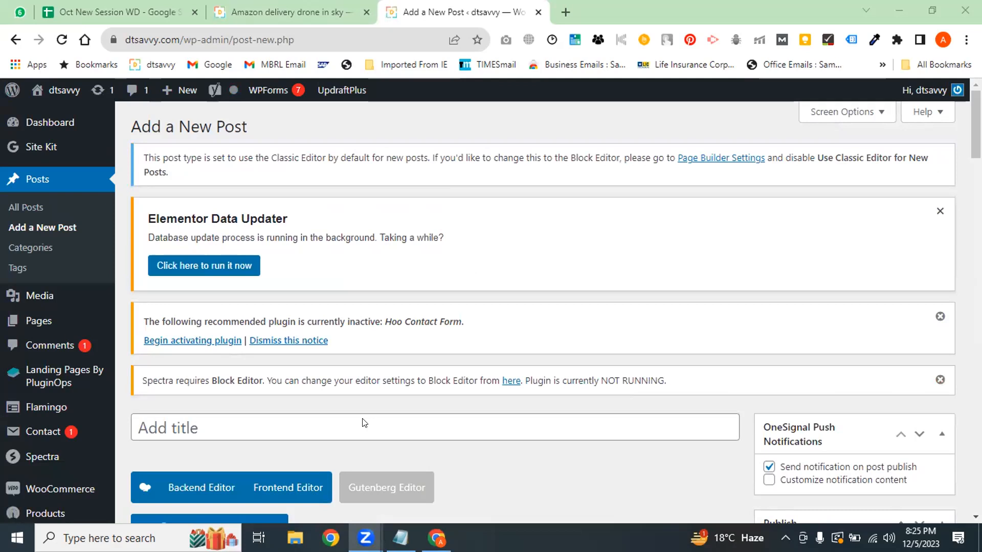
pyautogui.moveTo(976, 125); pyautogui.dragTo(976, 146)
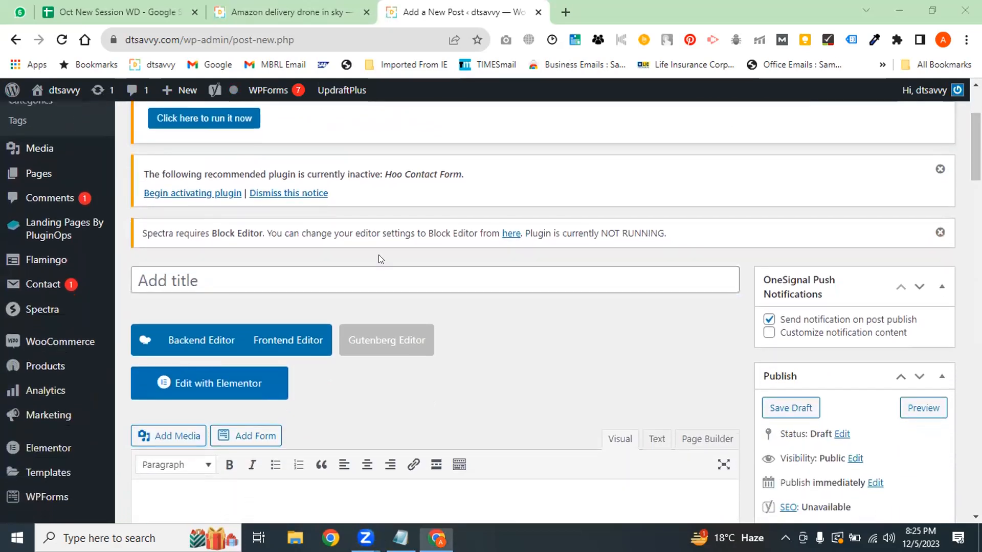
pyautogui.click(564, 316)
pyautogui.click(565, 11)
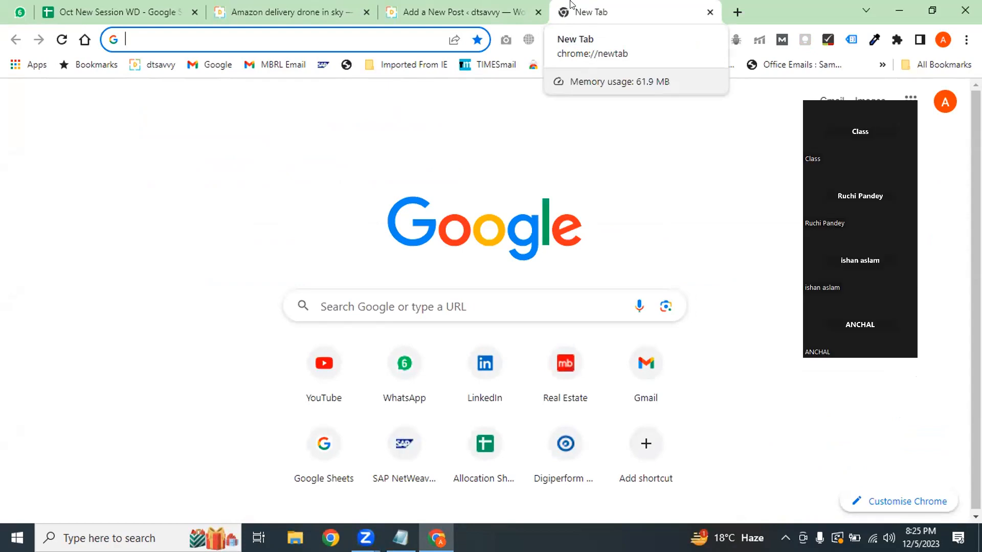
# Search for chatgpt 4, open the Digital Trends GPT-4 article and copy its title
pyautogui.write('chatgpt')
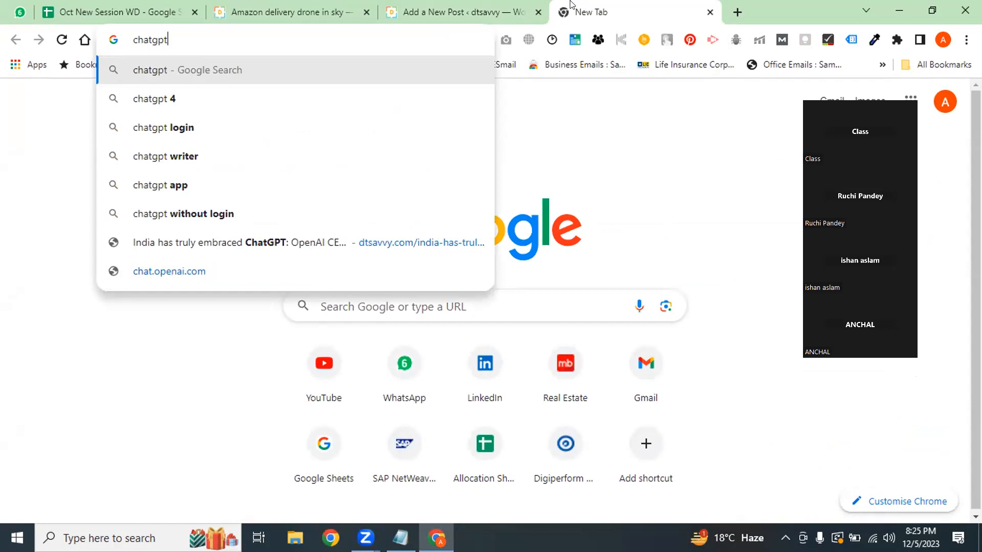
pyautogui.press('Down')
pyautogui.press('Return')
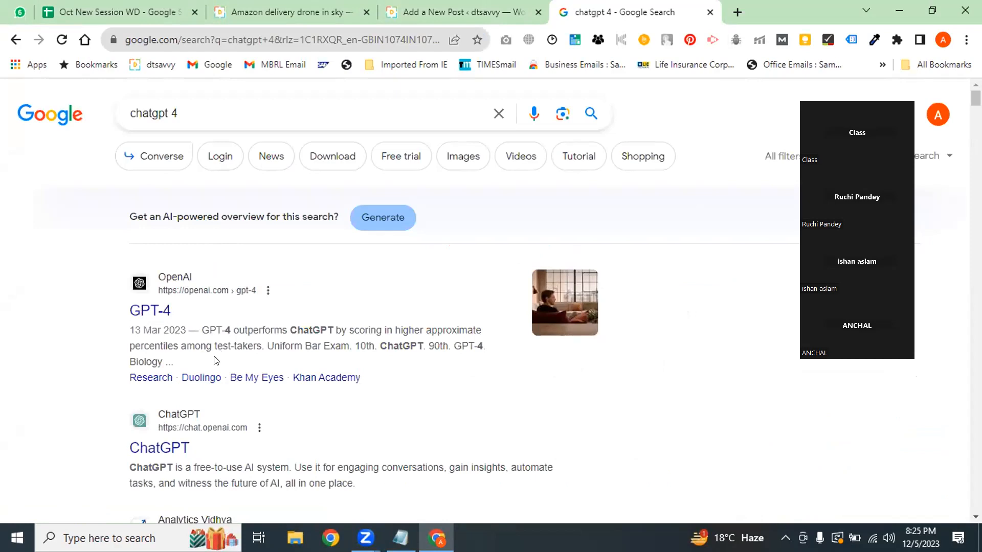
pyautogui.scroll(-5, 179, 500)
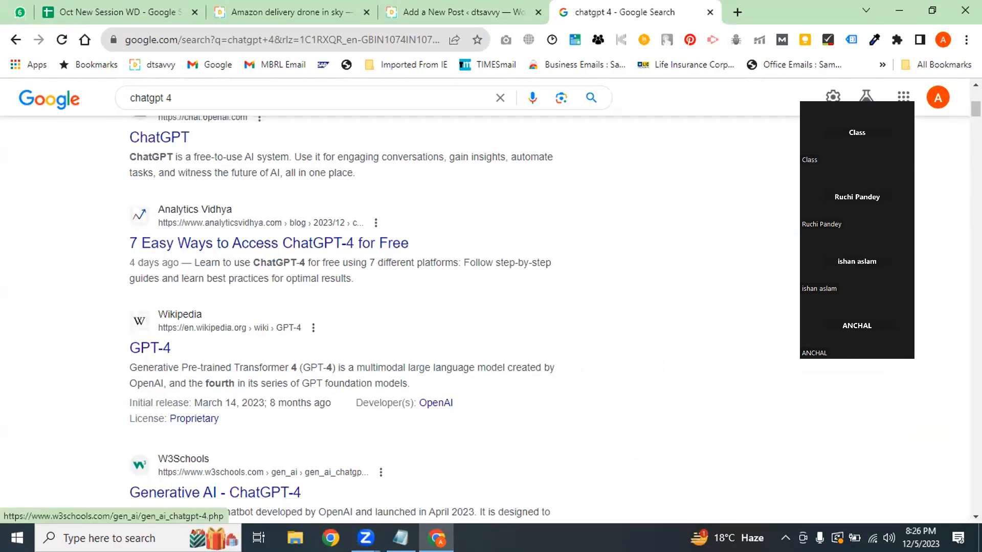
pyautogui.scroll(-8, 228, 297)
pyautogui.click(226, 293)
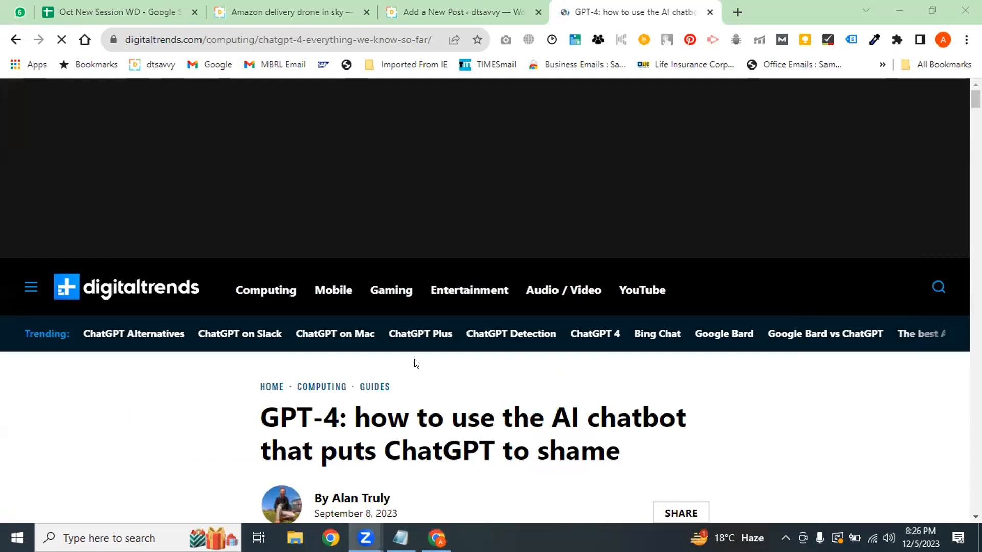
pyautogui.scroll(-4, 904, 192)
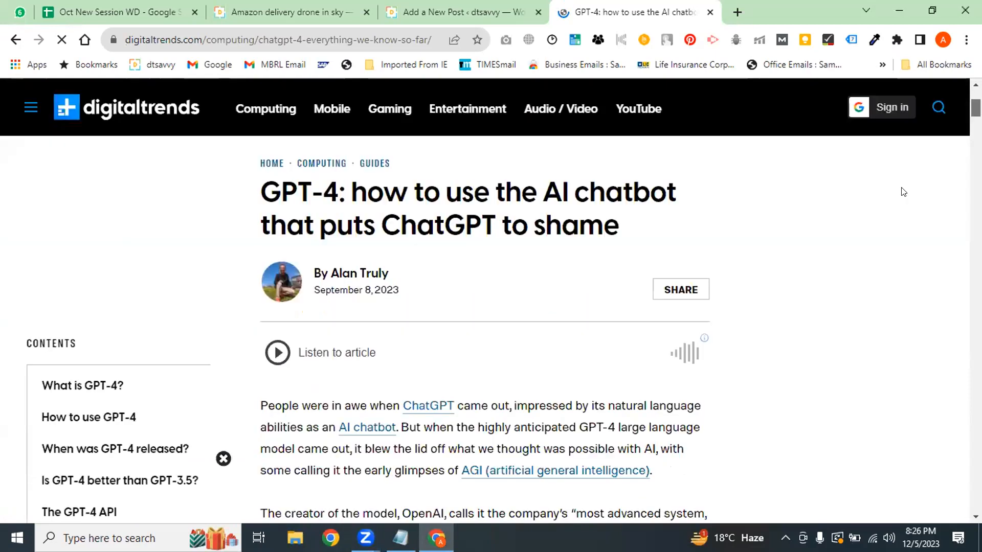
pyautogui.moveTo(637, 229); pyautogui.dragTo(257, 192)
pyautogui.hotkey('ctrl', 'c')
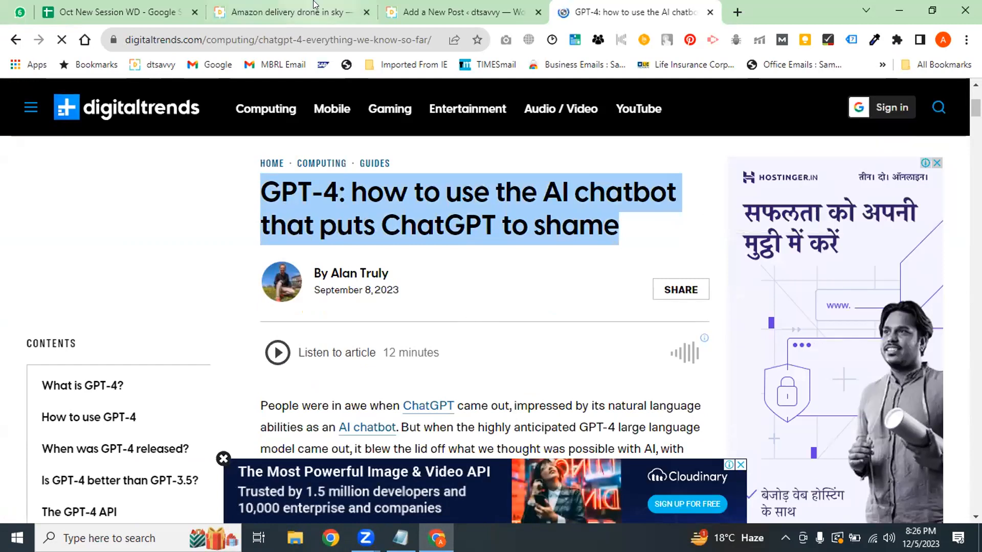
pyautogui.click(401, 10)
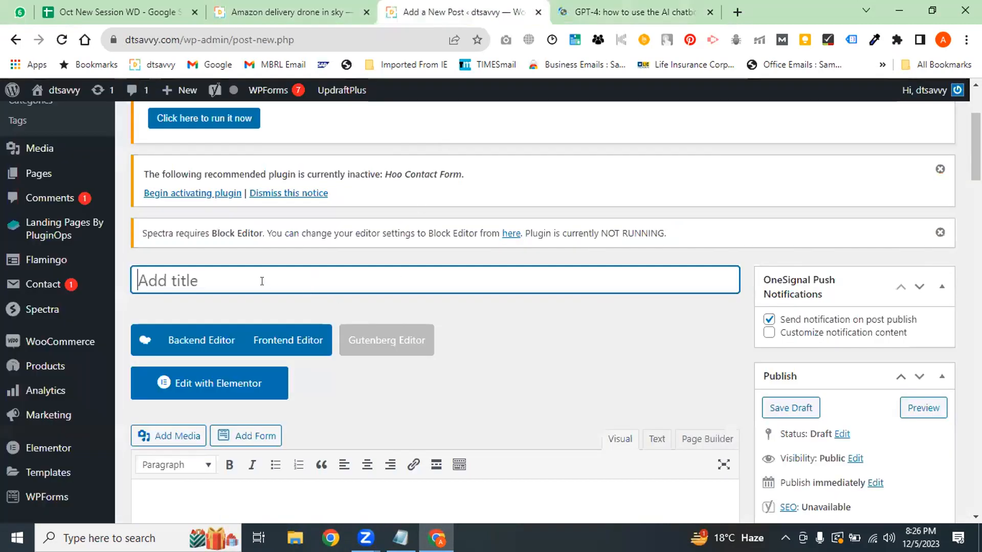
# Paste 'GPT-4: how to use the AI chatbot that puts ChatGPT to shame' as the post title
pyautogui.hotkey('ctrl', 'v')
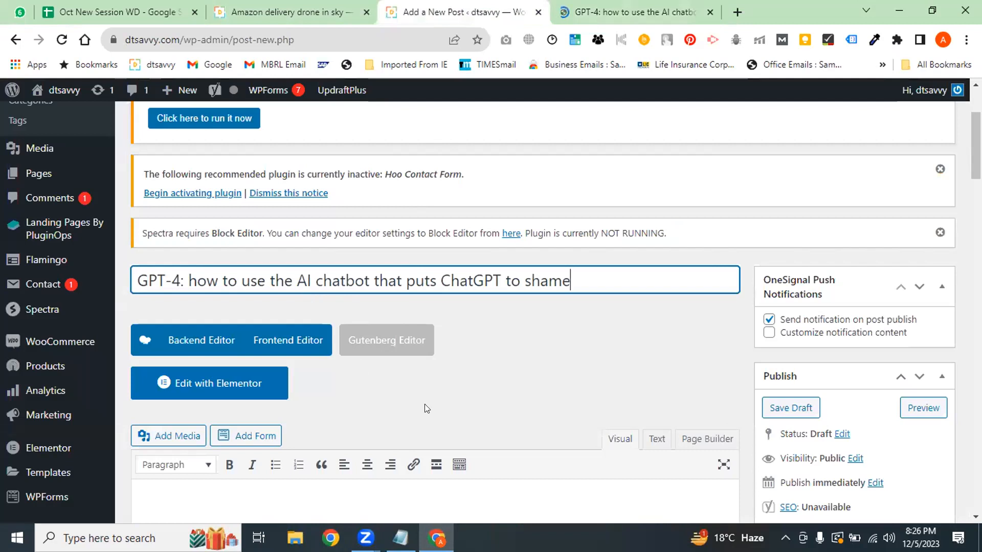
pyautogui.click(475, 348)
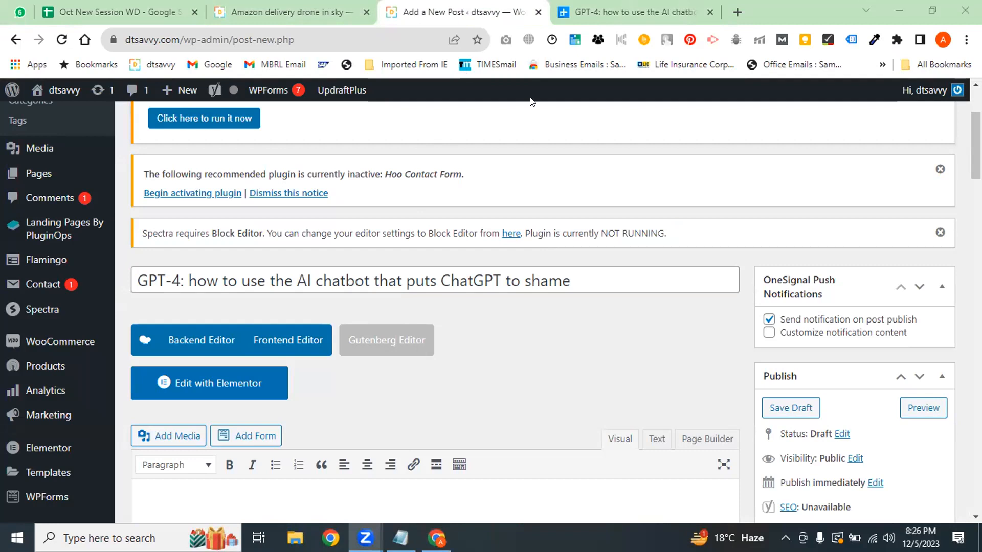
pyautogui.click(634, 11)
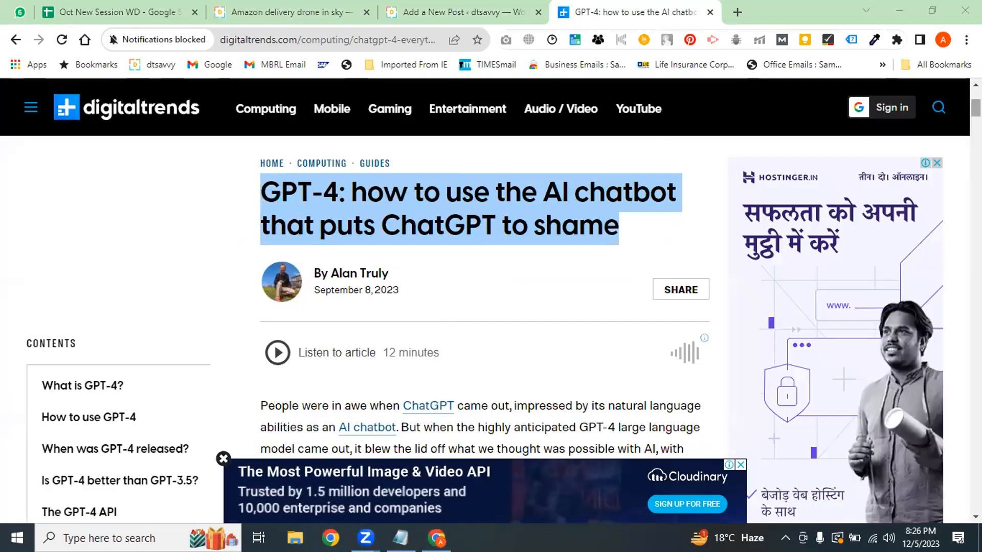
# Copy the article's intro paragraphs and CONTENTS list through Notepad
pyautogui.scroll(-5, 261, 168)
pyautogui.moveTo(259, 141); pyautogui.dragTo(549, 305)
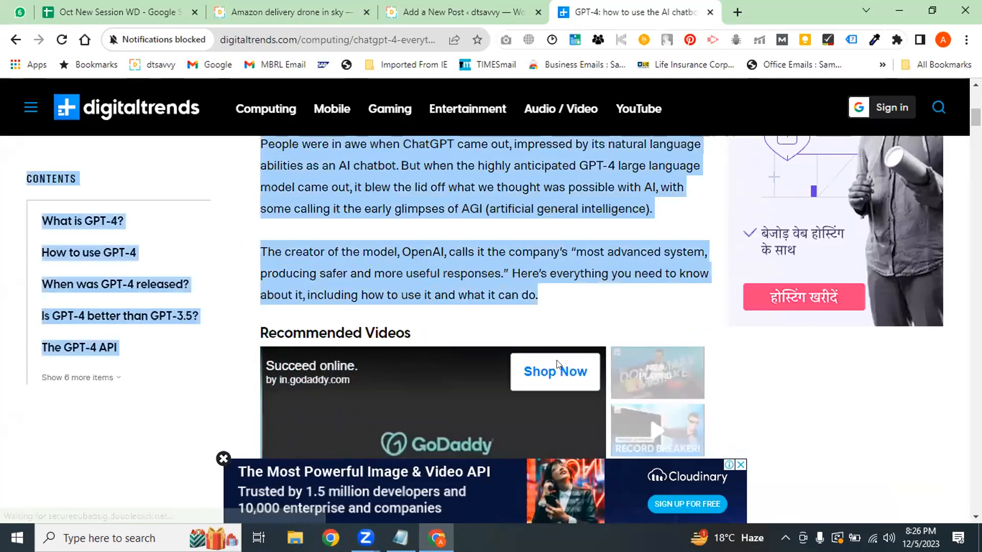
pyautogui.hotkey('alt', 'Tab')
pyautogui.write('People were in awe when ChatGPT came out, impressed by its natural language abilities as an AI chatbot. But when the highly anticipated GPT-4 large language model came out, it blew the lid off what we thought was possible with AI, with some calling it the early glimpses of AGI.  CONTENTS What is GPT-4? How to use GPT-4 When was GPT-4 released? Is GPT-4 better than GPT-3.5? The GPT-4 API The creator of the model, OpenAI, calls it the company’s "most advanced system, producing safer and more useful responses." Here’s everything you need to know about it, including how to use it and what it can do.')
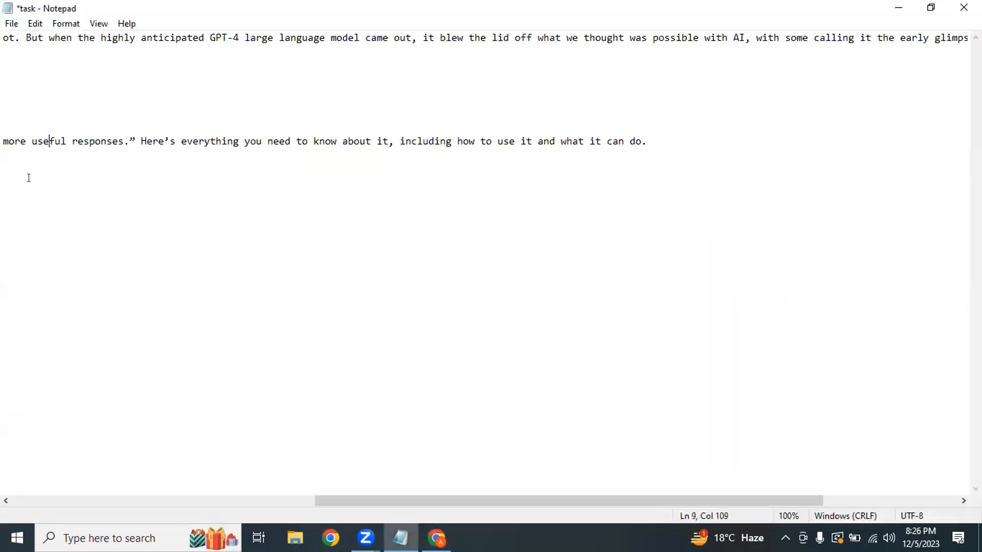
pyautogui.moveTo(49, 140); pyautogui.dragTo(4, 51)
pyautogui.click(72, 141)
pyautogui.moveTo(7, 204); pyautogui.dragTo(4, 38)
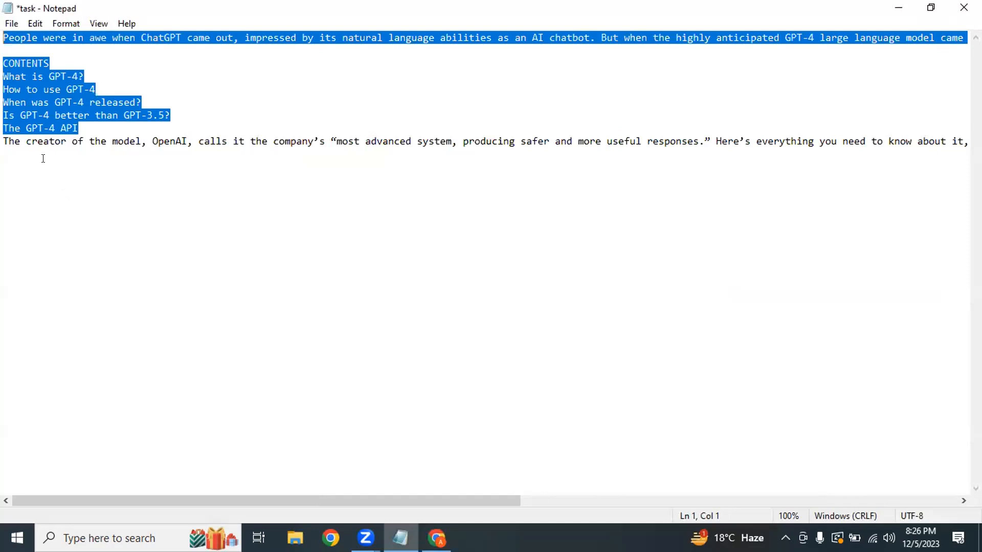
pyautogui.hotkey('ctrl', 'a')
pyautogui.hotkey('ctrl', 'c')
pyautogui.hotkey('alt', 'Tab')
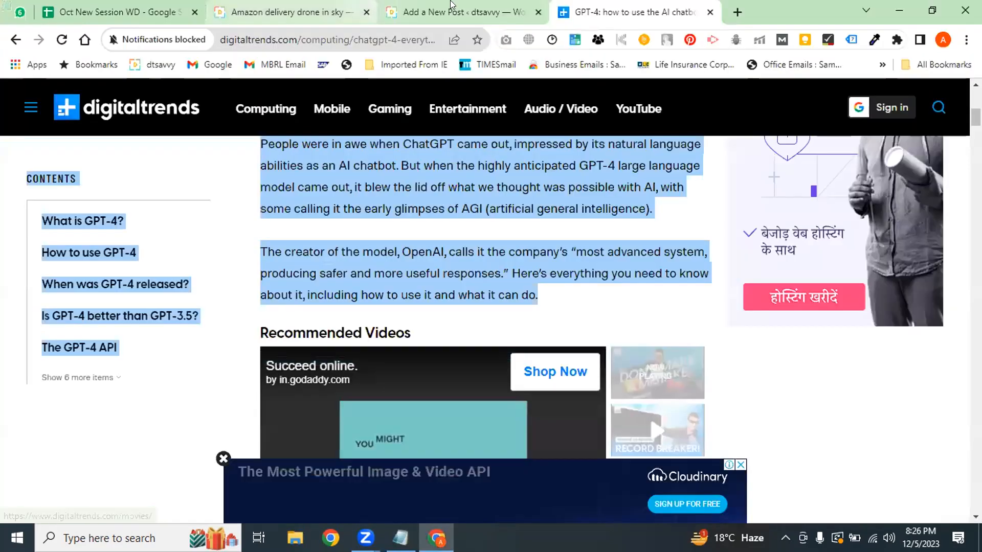
# Paste the copied article text into the empty post body, giving 110 words
pyautogui.hotkey('ctrl', 'shift', 'Tab')
pyautogui.scroll(-5, 318, 272)
pyautogui.click(226, 249)
pyautogui.hotkey('ctrl', 'v')
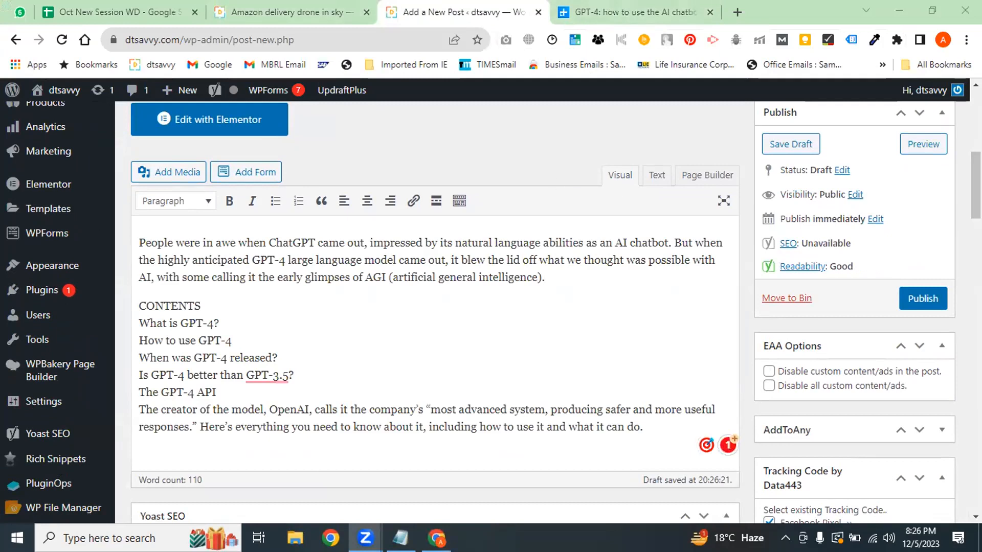
pyautogui.scroll(-2, 653, 350)
pyautogui.click(654, 350)
pyautogui.press('Return')
pyautogui.press('Return')
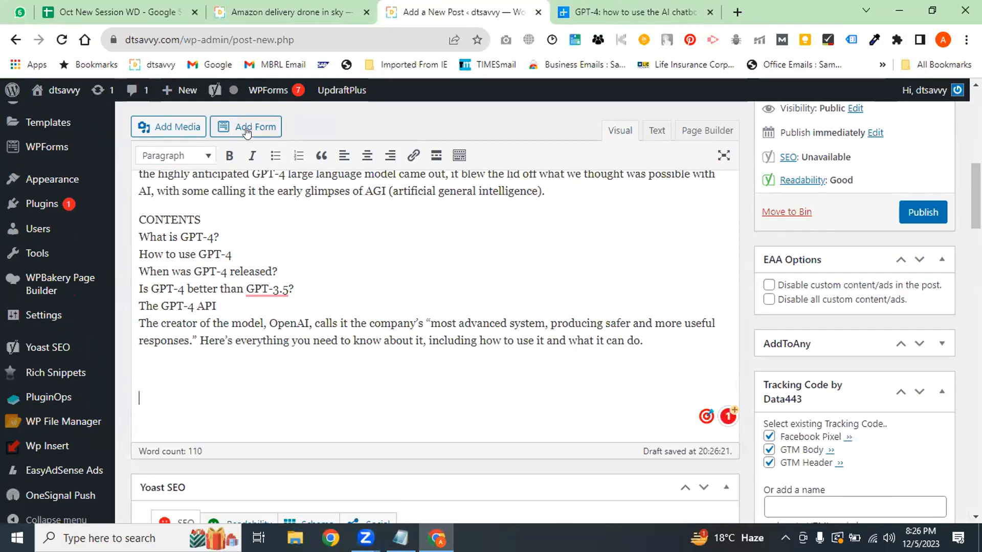
pyautogui.click(183, 133)
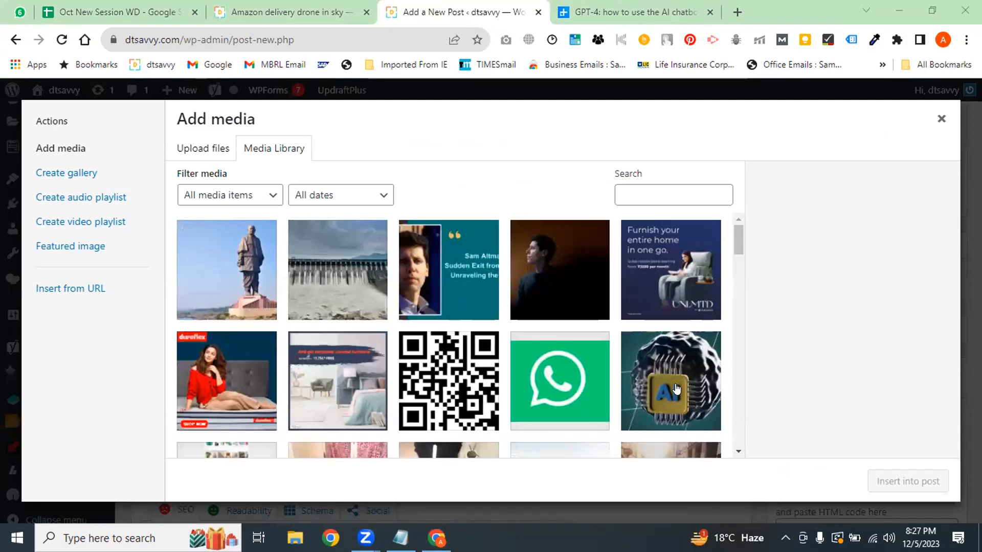
pyautogui.click(676, 386)
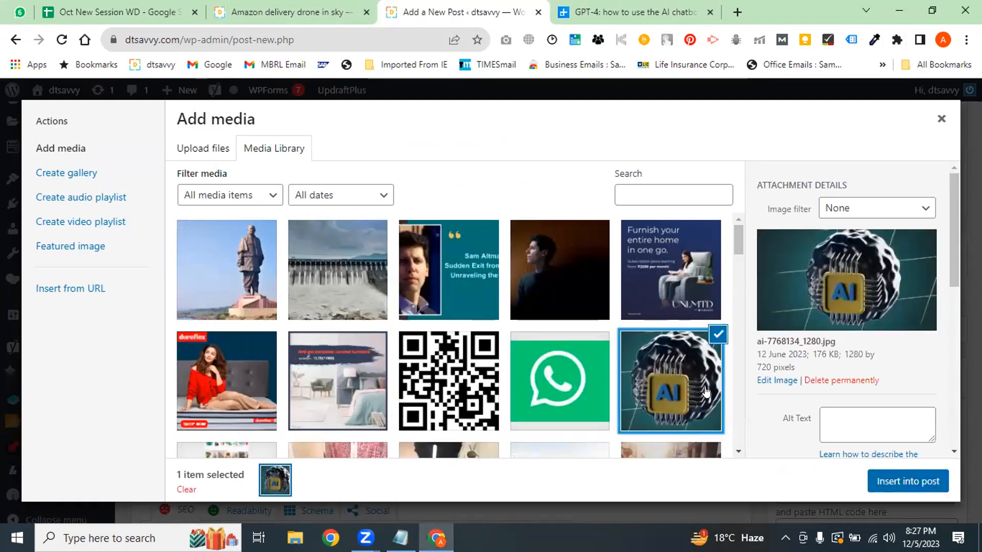
pyautogui.click(941, 118)
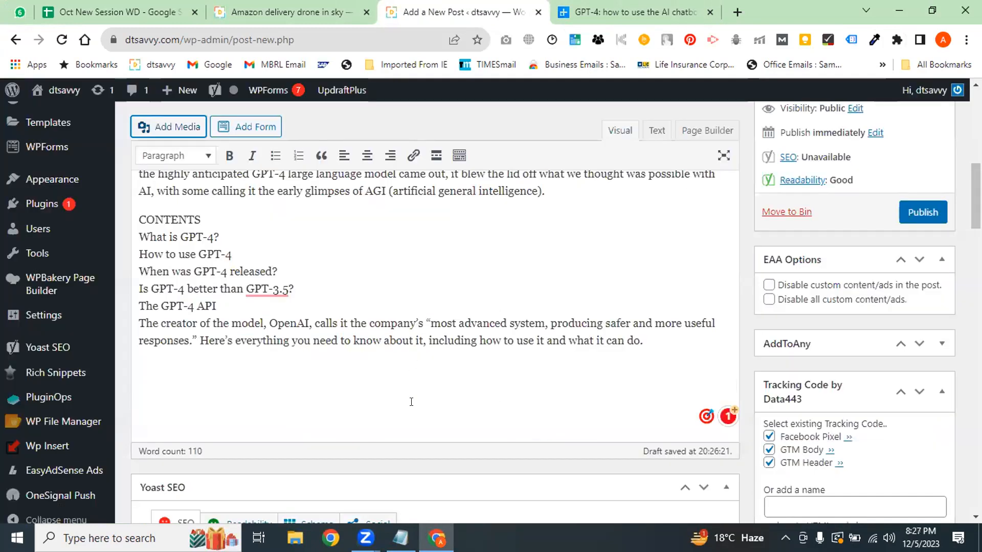
pyautogui.click(393, 294)
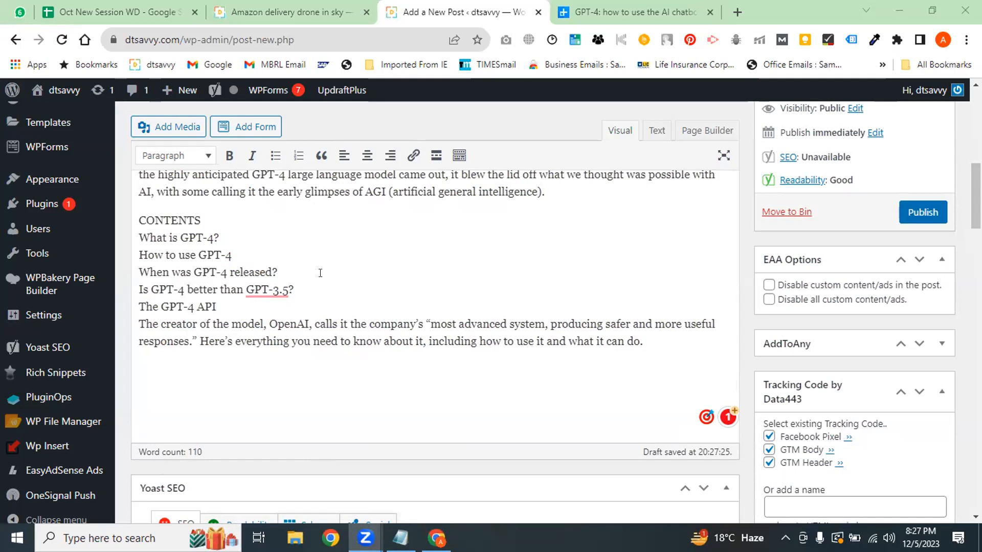
# Select all the GPT-4 article text in the post body and delete it, leaving 0 words
pyautogui.hotkey('ctrl', 'a')
pyautogui.press('BackSpace')
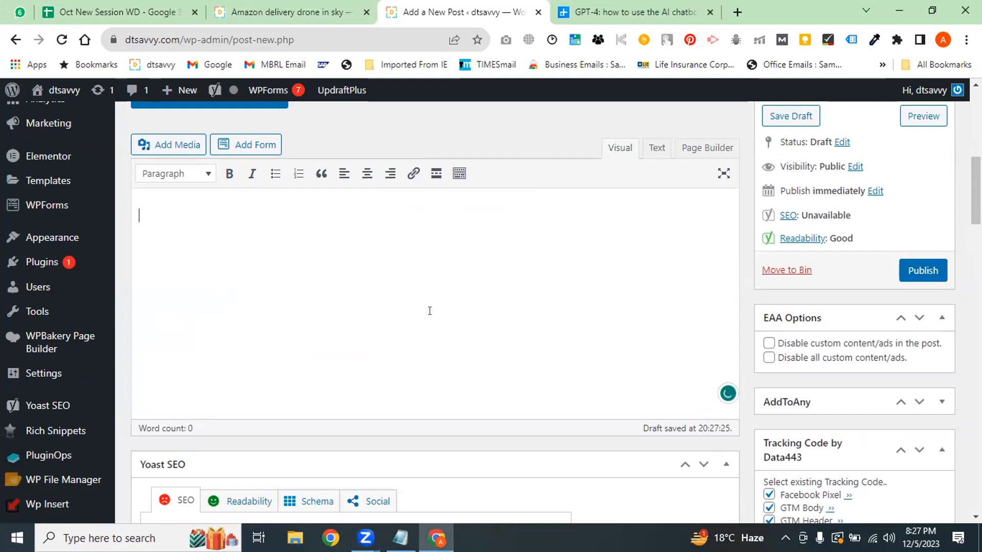
pyautogui.click(240, 351)
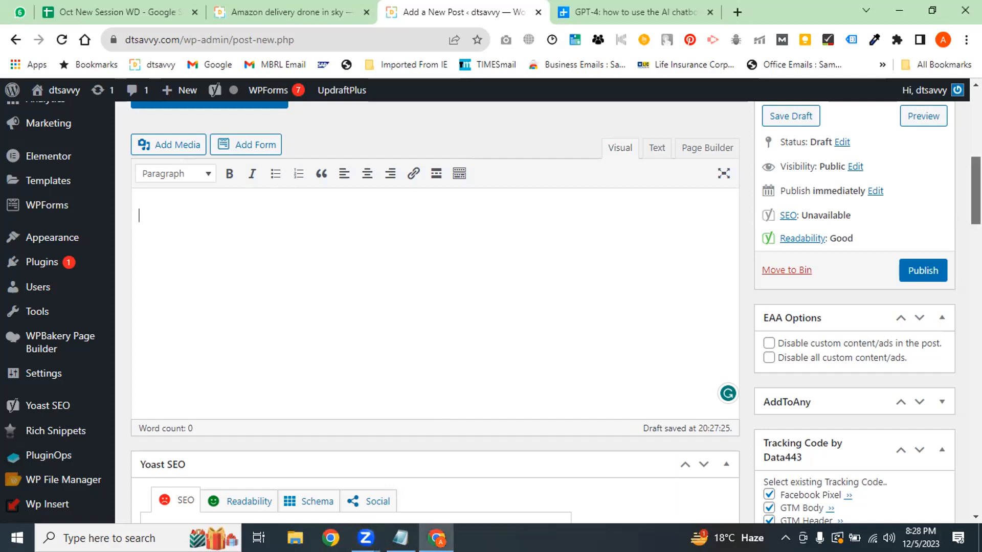
pyautogui.scroll(1, 138, 213)
pyautogui.scroll(1, 435, 358)
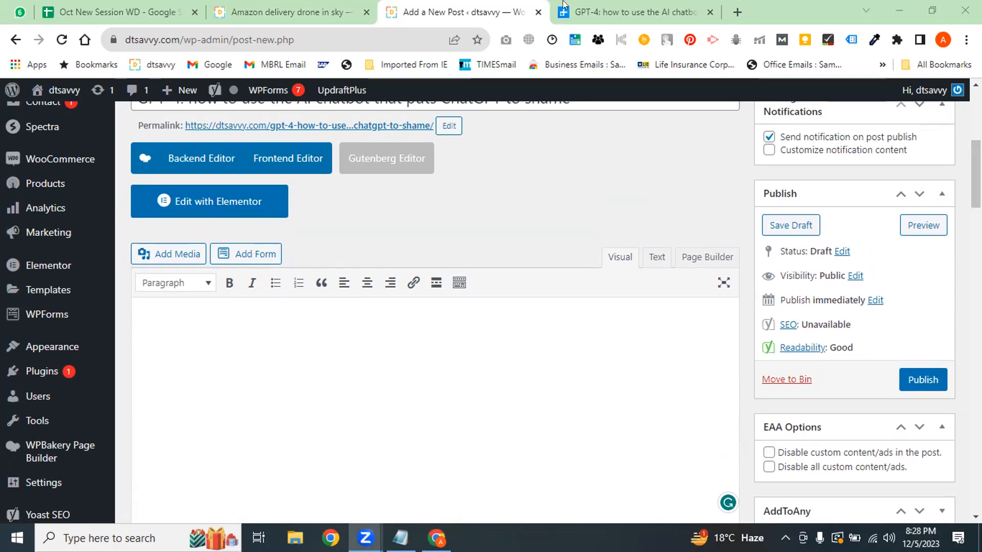
# From the GPT-4 article tab, search Google for 'page builder for wordpress'
pyautogui.click(632, 12)
pyautogui.click(361, 46)
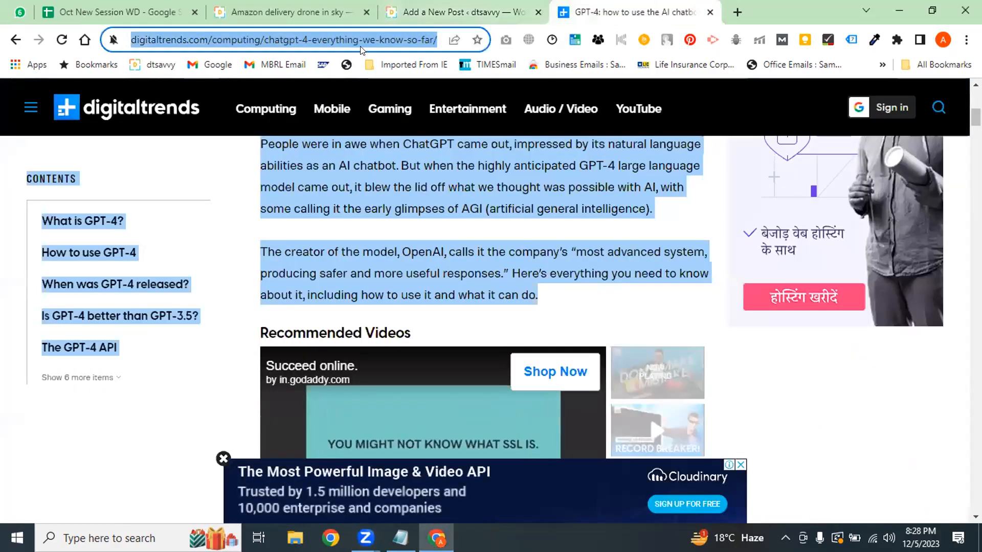
pyautogui.write('page builder')
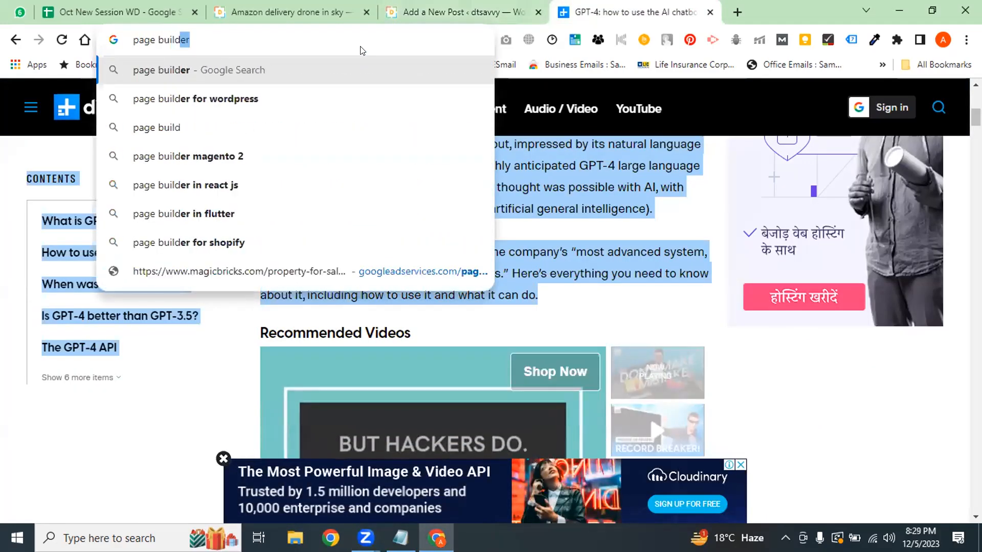
pyautogui.press('Down')
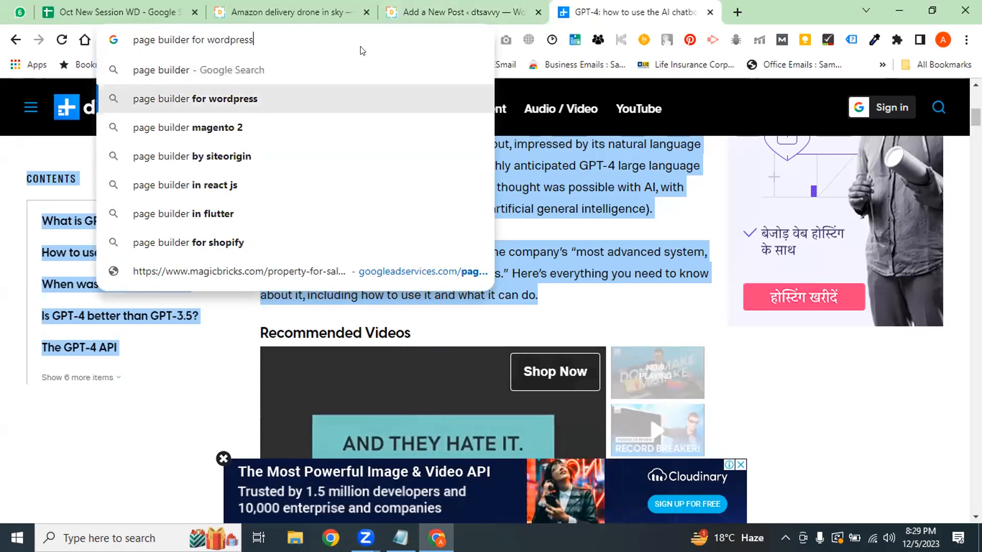
pyautogui.press('Return')
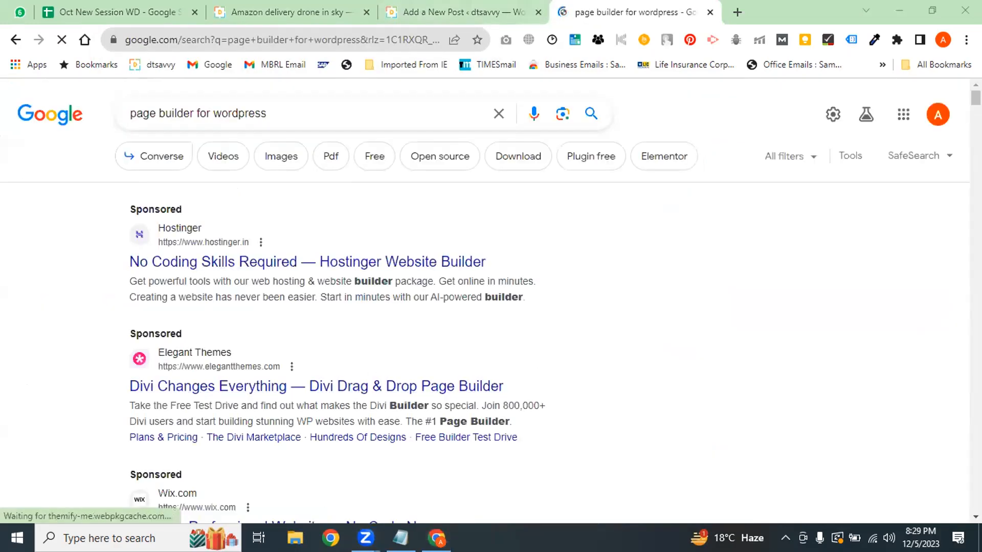
pyautogui.moveTo(506, 387); pyautogui.dragTo(373, 384)
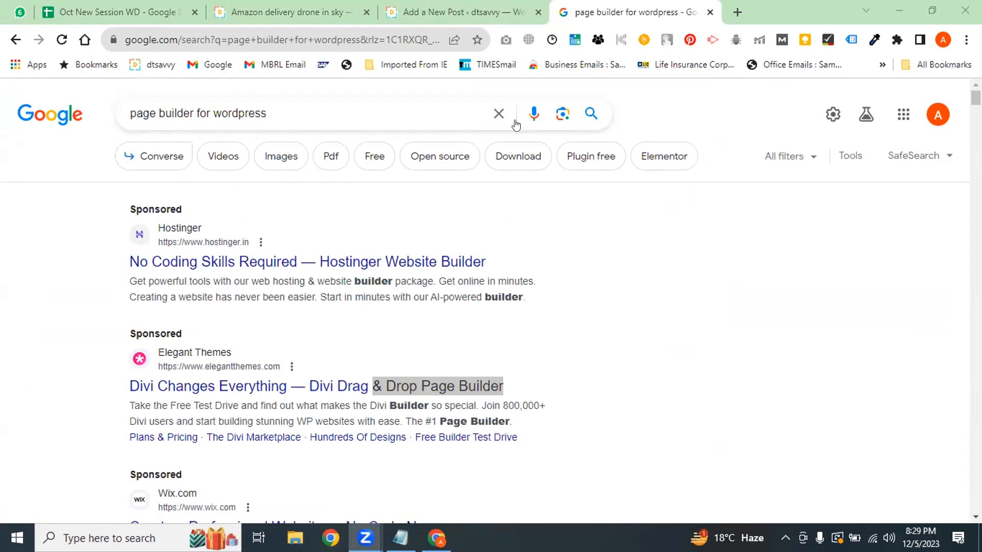
# Return to the 'Add a New Post' tab holding the empty GPT-4 draft
pyautogui.hotkey('ctrl', 'shift', 'Tab')
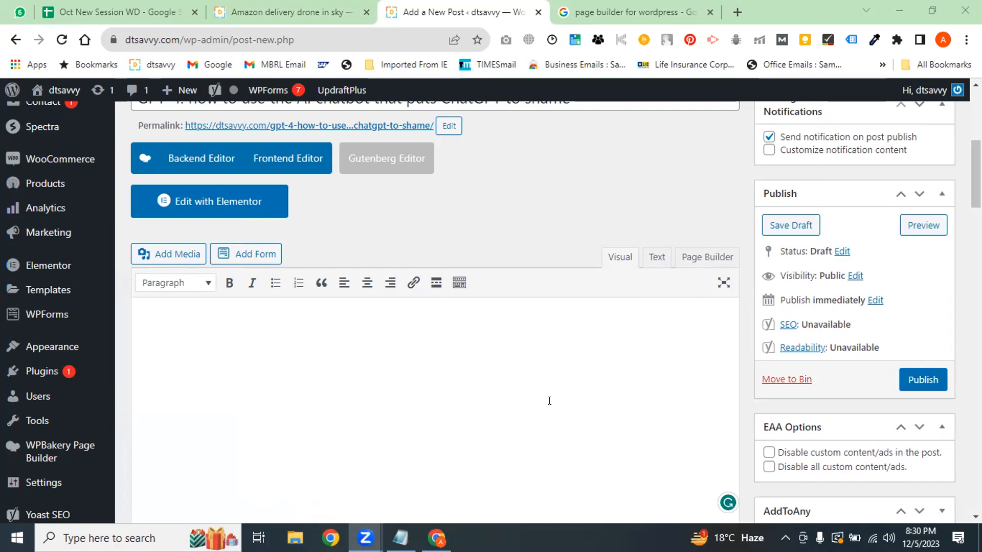
# Switch the GPT-4 draft body to the Page Builder editor and scroll to the builder area
pyautogui.click(701, 257)
pyautogui.scroll(10, 384, 325)
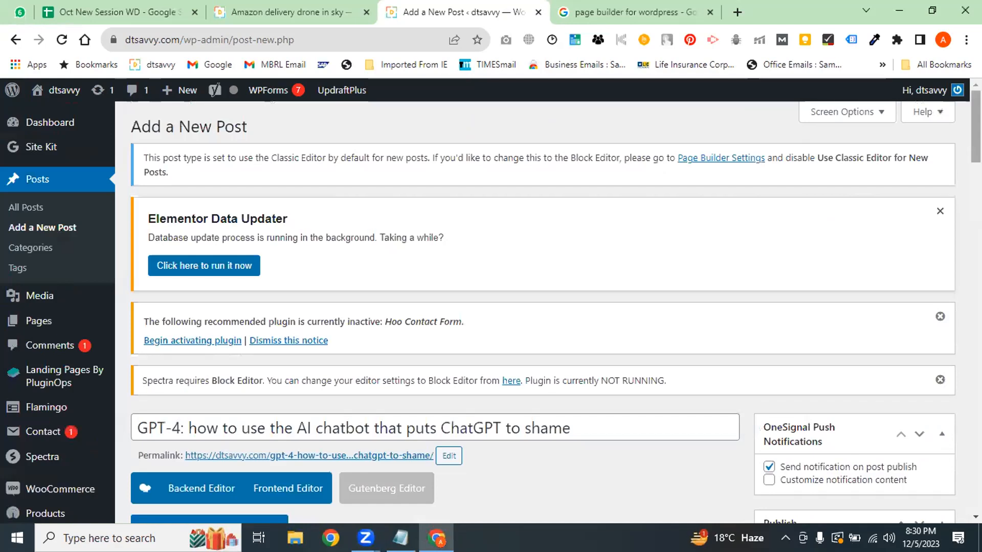
pyautogui.scroll(-7, 283, 284)
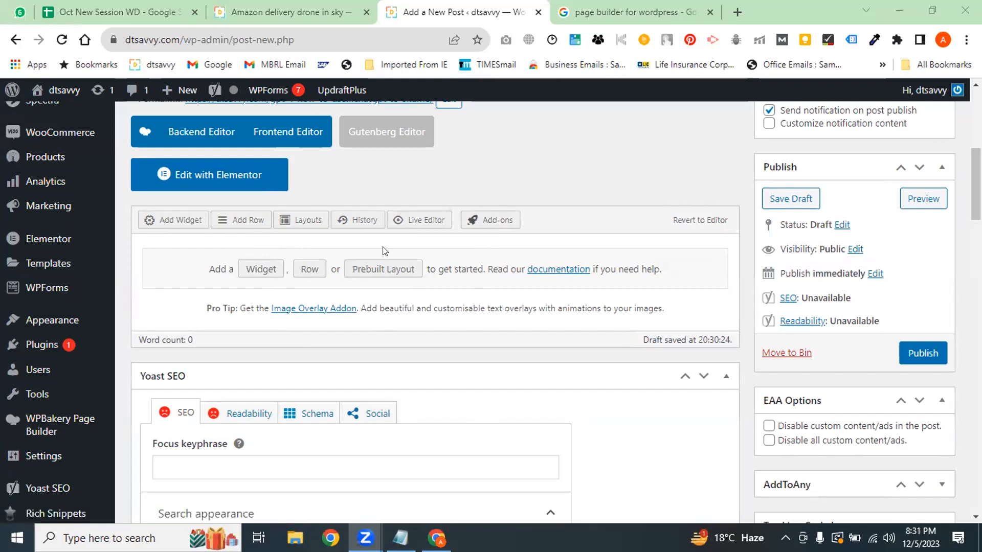
pyautogui.click(696, 218)
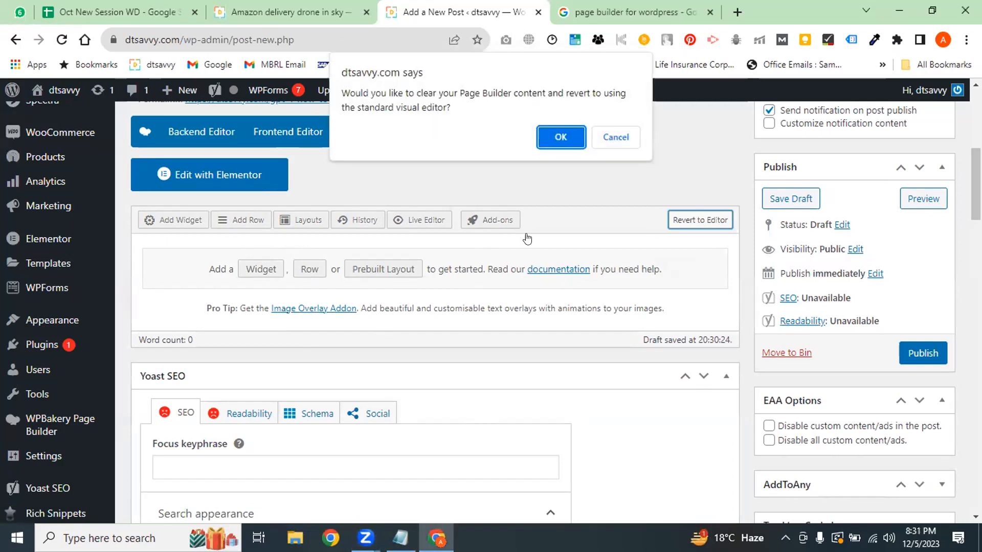
pyautogui.click(560, 137)
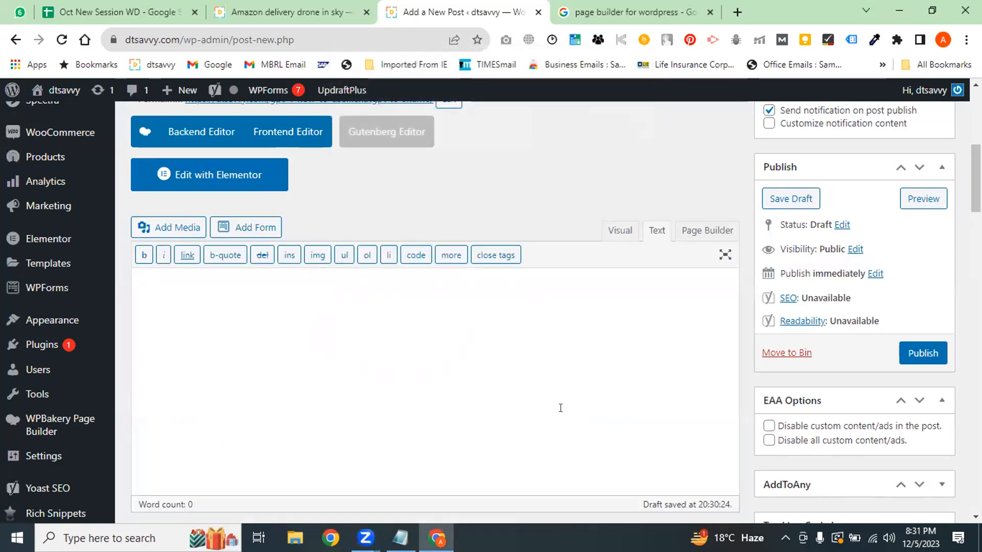
pyautogui.click(249, 296)
pyautogui.click(700, 235)
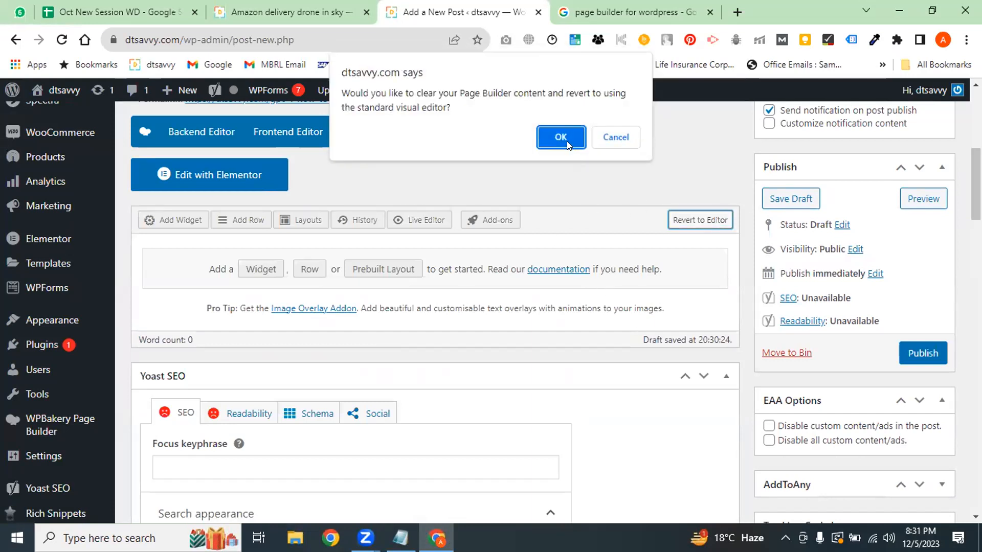
pyautogui.click(561, 137)
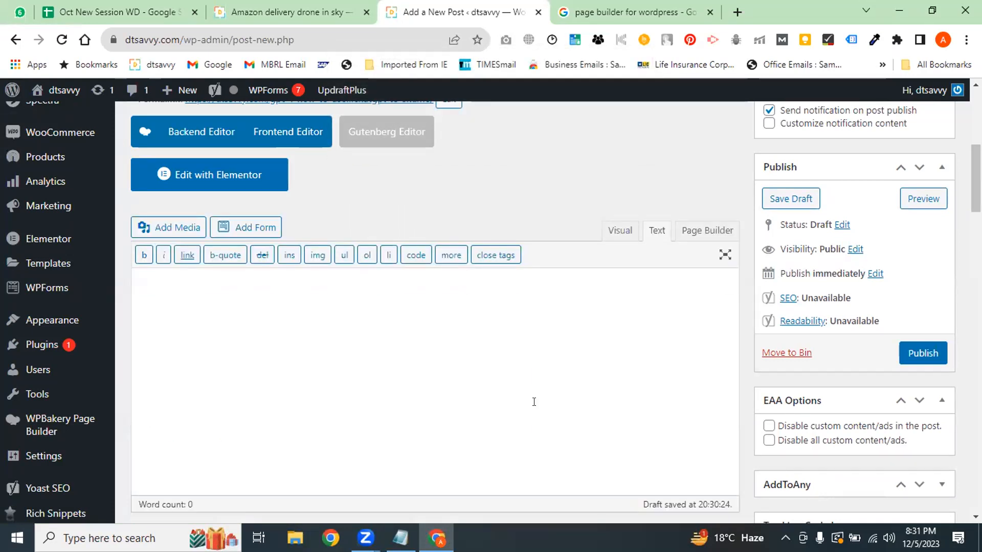
pyautogui.click(706, 231)
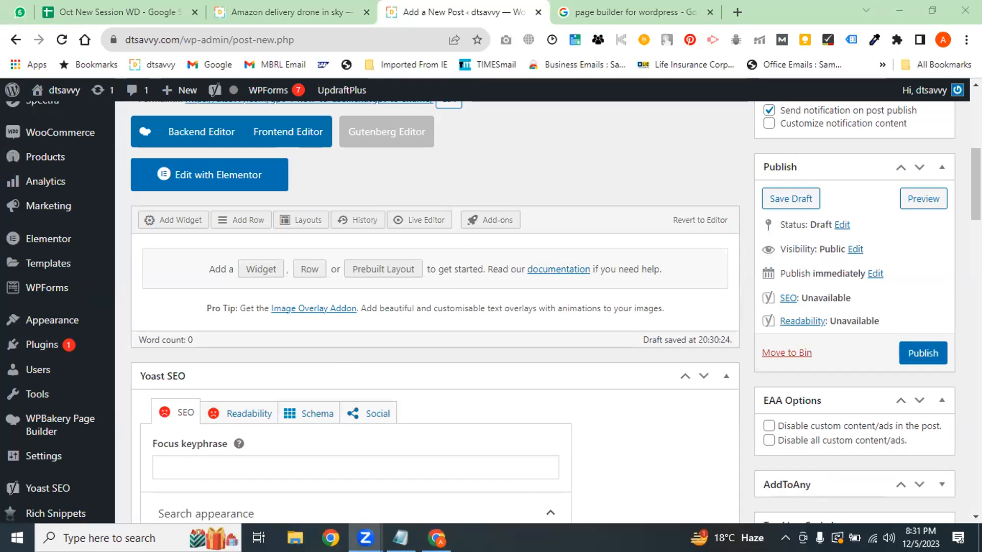
pyautogui.moveTo(78, 456)
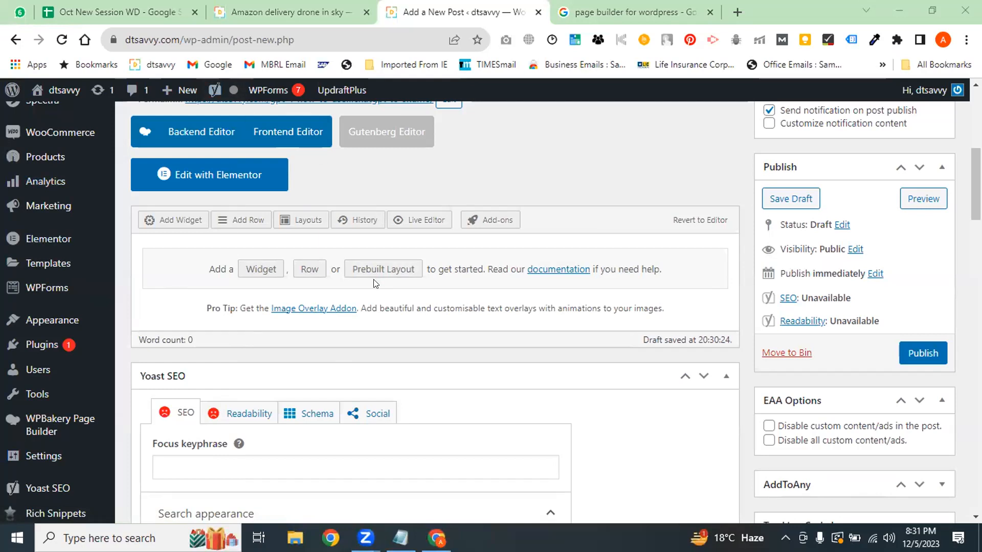
pyautogui.click(307, 11)
# Look over the Amazon drone page and the 'page builder for wordpress' results, then open a new tab
pyautogui.moveTo(976, 242); pyautogui.dragTo(975, 120)
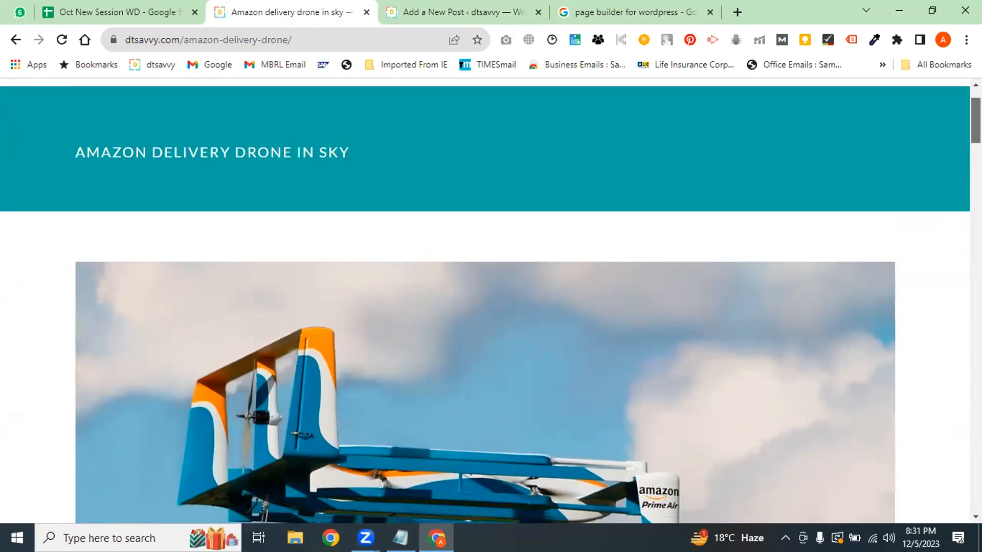
pyautogui.scroll(-5, 299, 231)
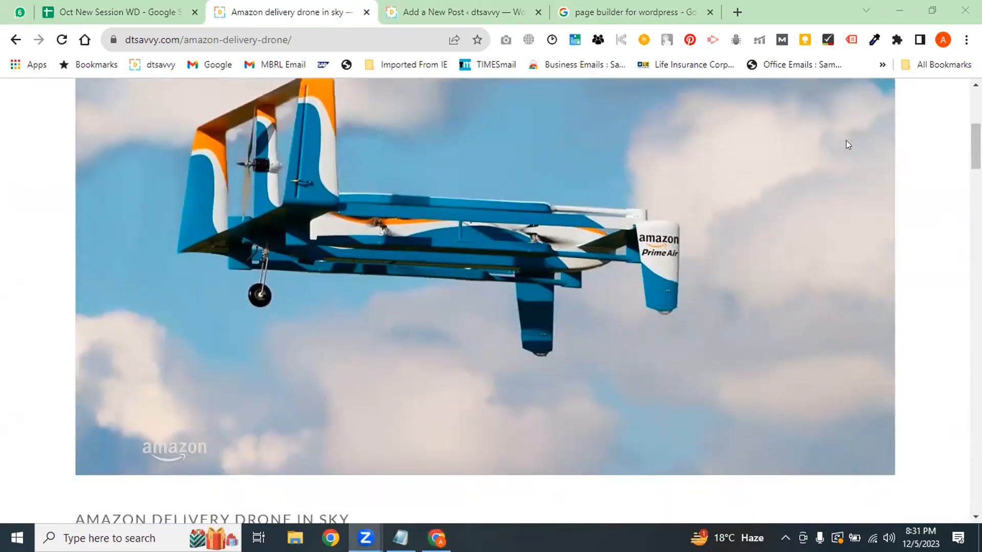
pyautogui.scroll(2, 368, 156)
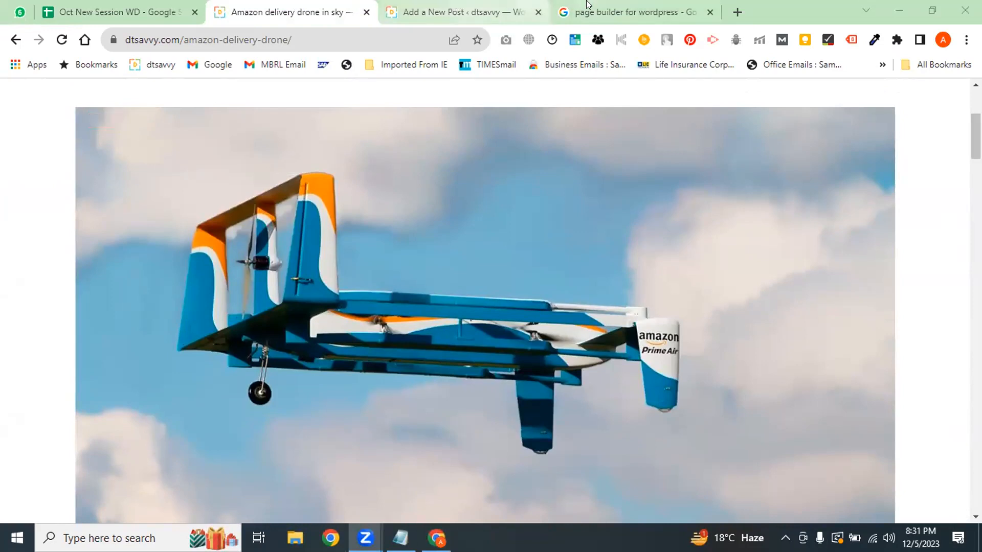
pyautogui.click(629, 12)
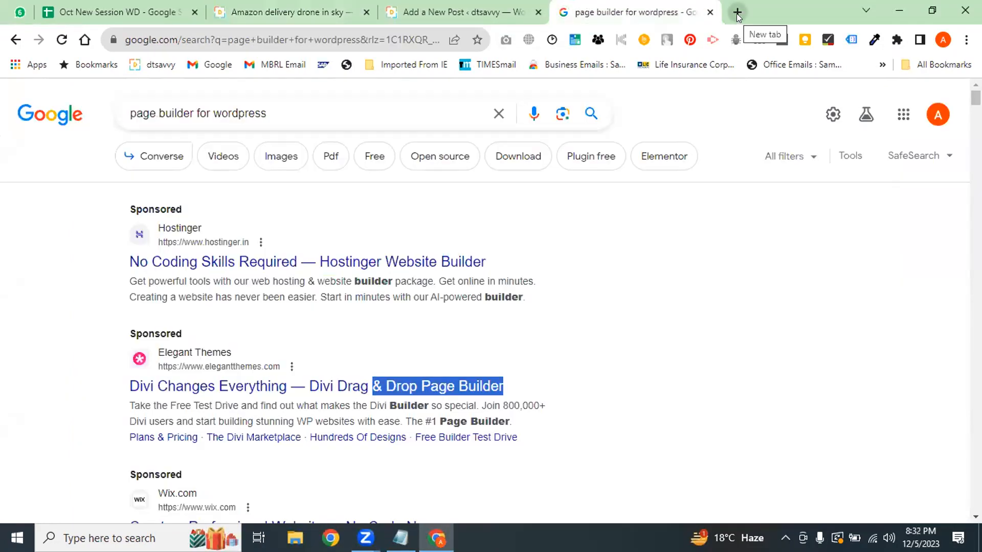
pyautogui.click(737, 12)
# Search Google for 'chat GPT', fixing the 'chat GPA' typo
pyautogui.write('c')
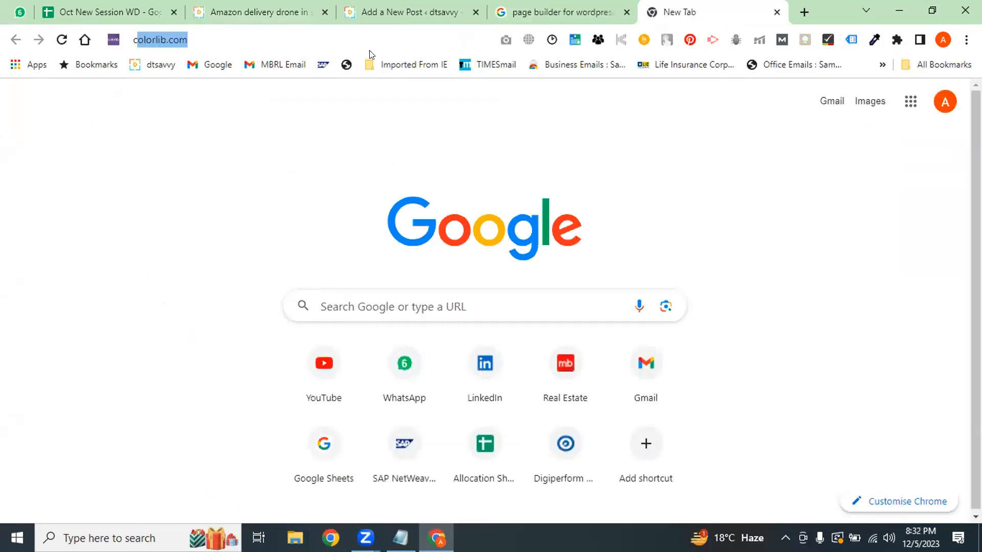
pyautogui.write('hat GPA')
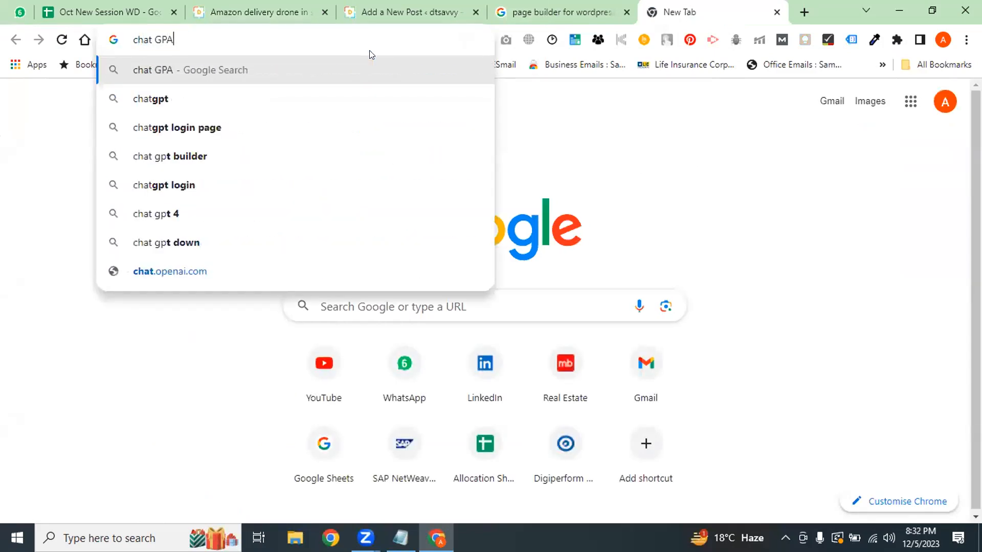
pyautogui.press('BackSpace')
pyautogui.write('T')
pyautogui.press('Return')
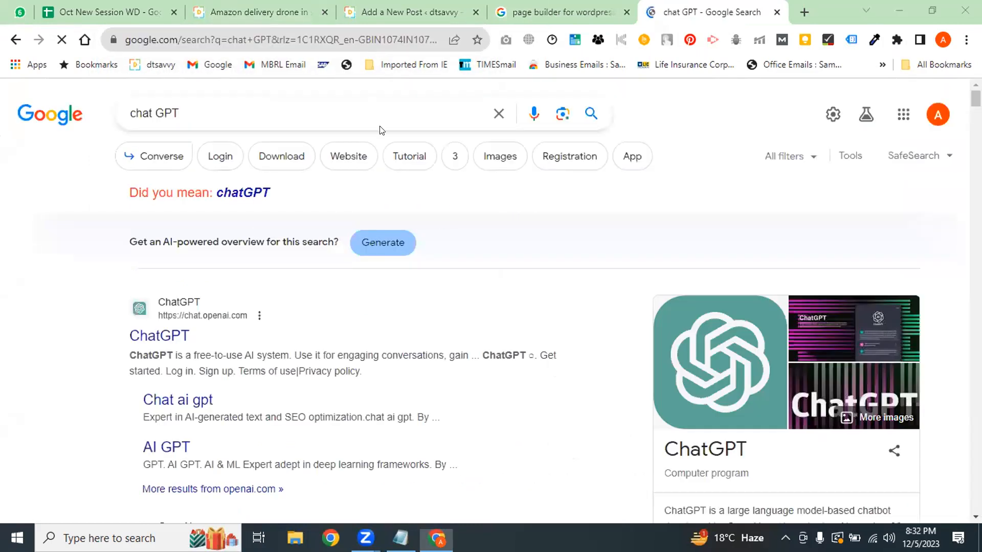
# Show chat GPT image results with the size filter and preview the Agora Software Chat GPT image
pyautogui.click(500, 158)
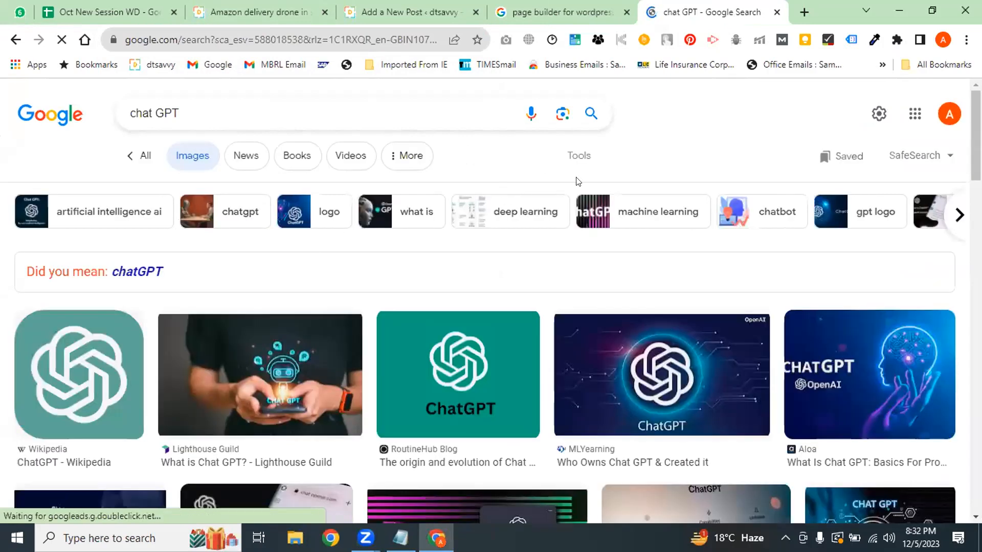
pyautogui.click(578, 163)
pyautogui.click(343, 191)
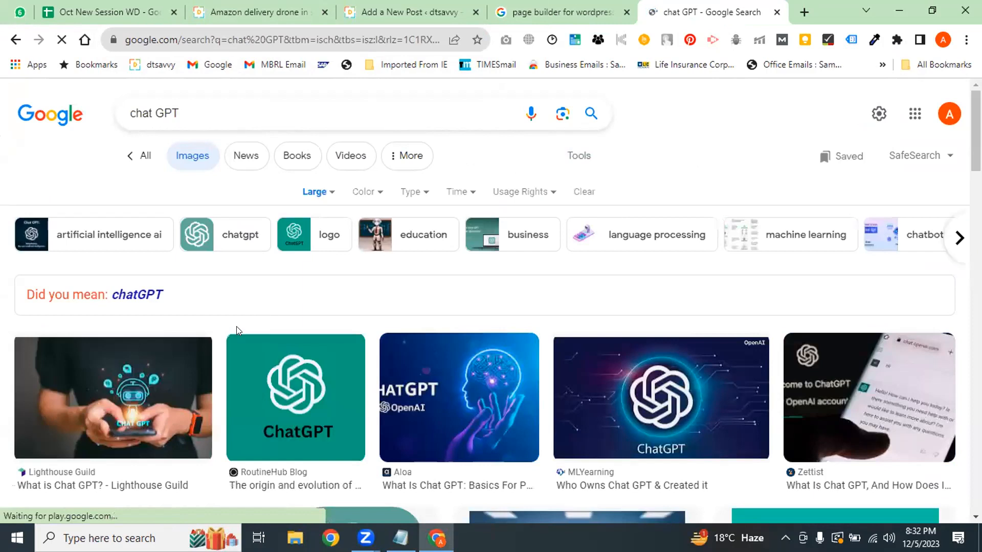
pyautogui.moveTo(976, 141); pyautogui.dragTo(976, 182)
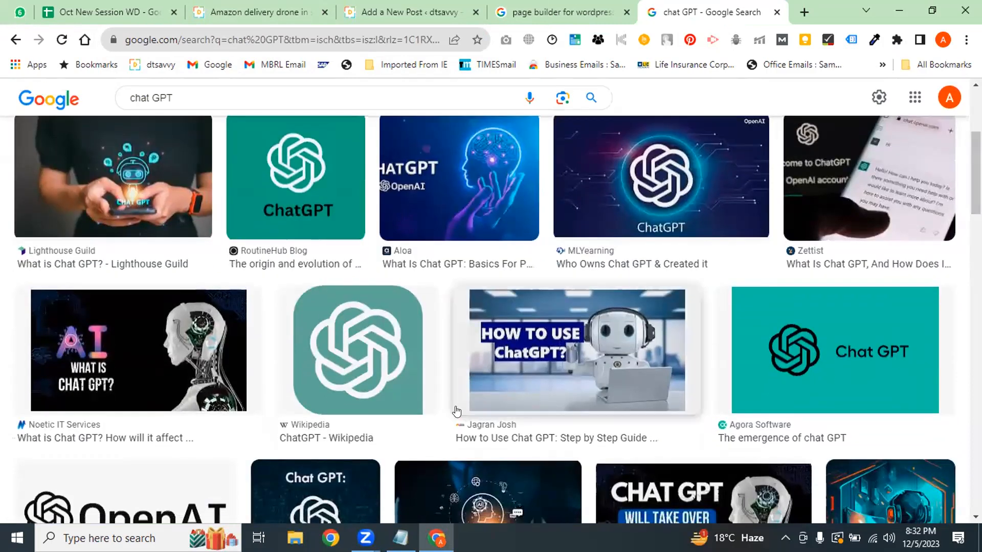
pyautogui.scroll(-3, 695, 282)
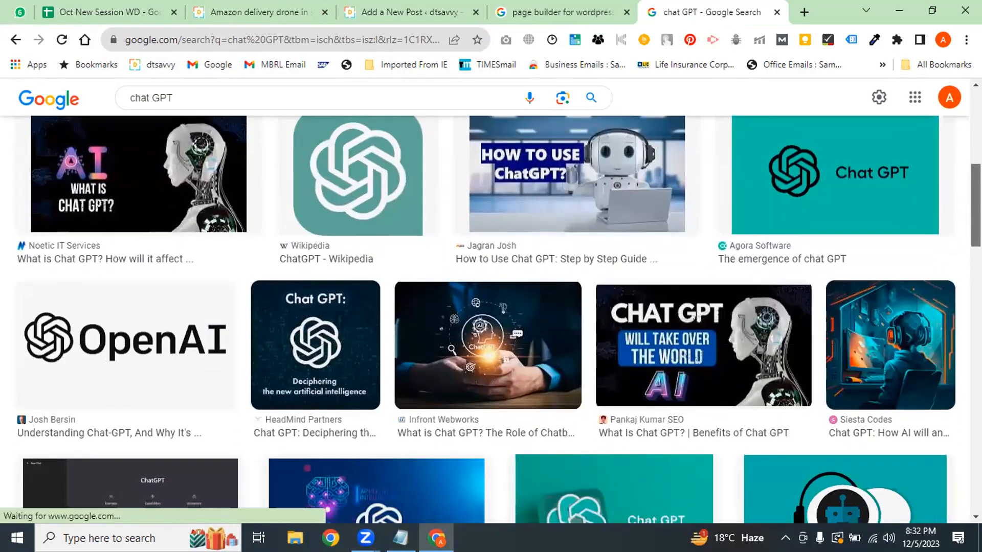
pyautogui.click(798, 179)
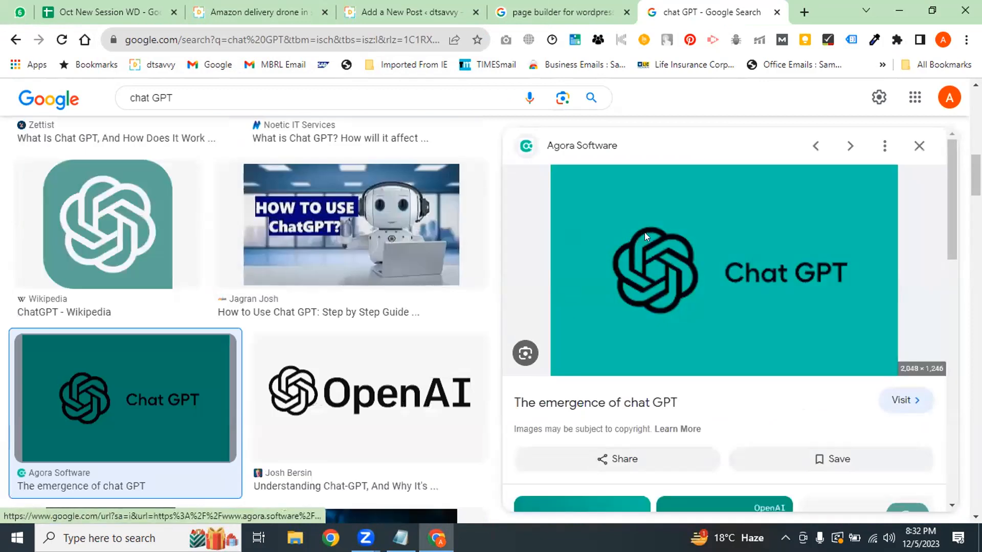
# Save the teal Chat GPT image to Downloads as 'featured image'
pyautogui.rightClick(645, 233)
pyautogui.click(701, 365)
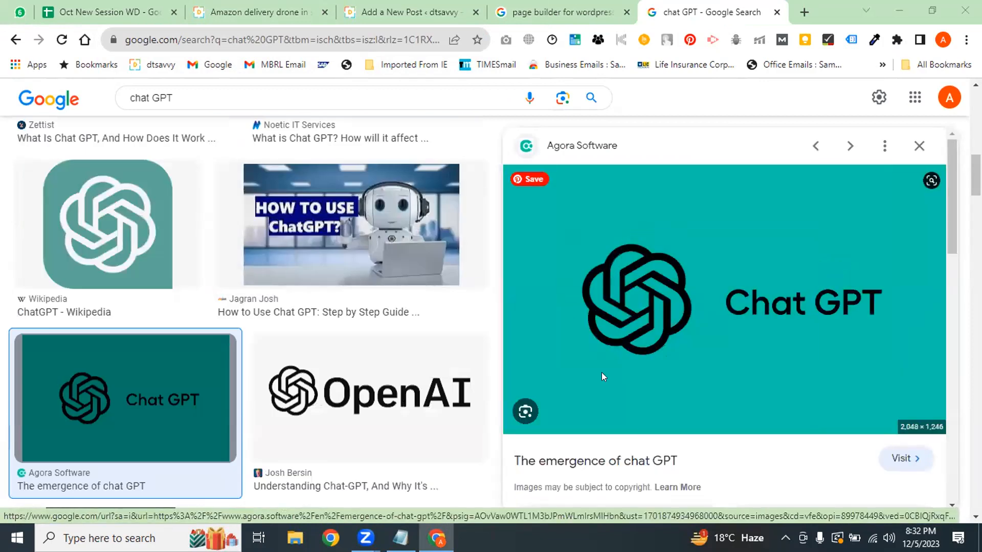
pyautogui.write('featured image')
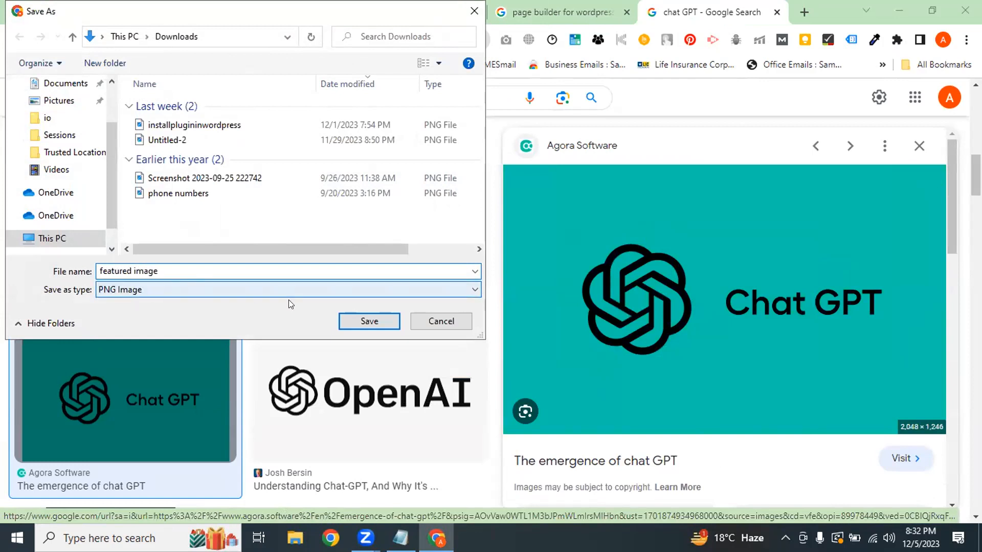
pyautogui.click(353, 320)
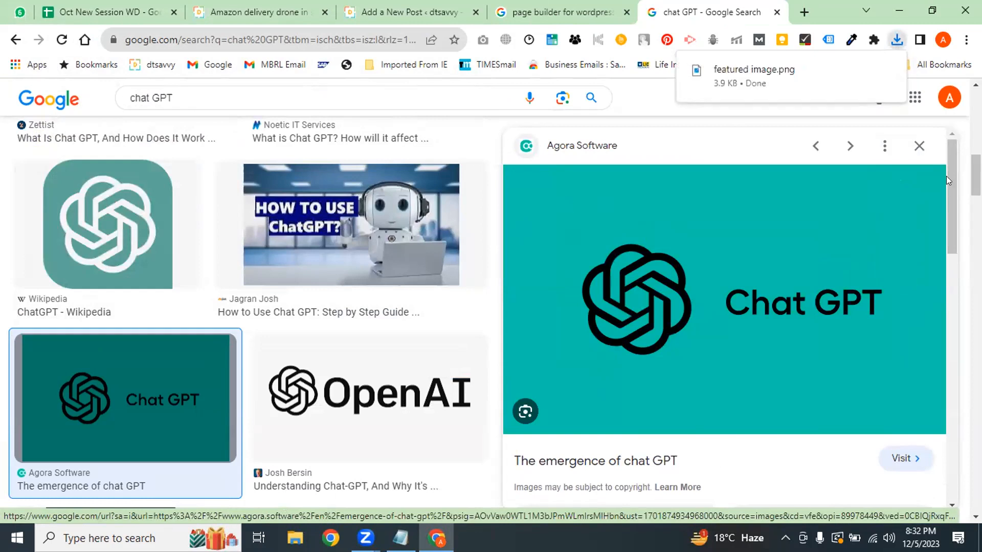
# Save the StormGain phone image to Downloads as 'left image'
pyautogui.click(919, 146)
pyautogui.scroll(-4, 919, 154)
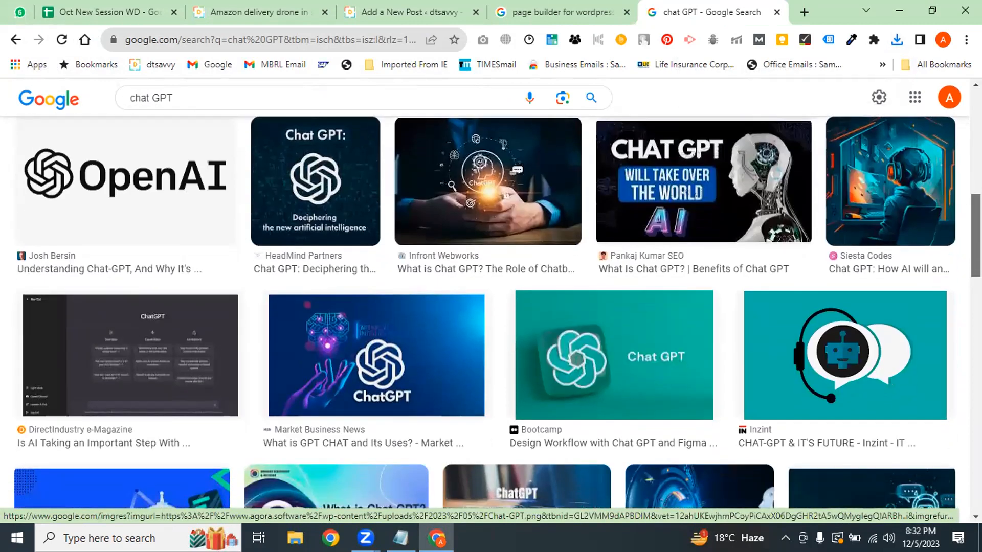
pyautogui.scroll(-3, 491, 312)
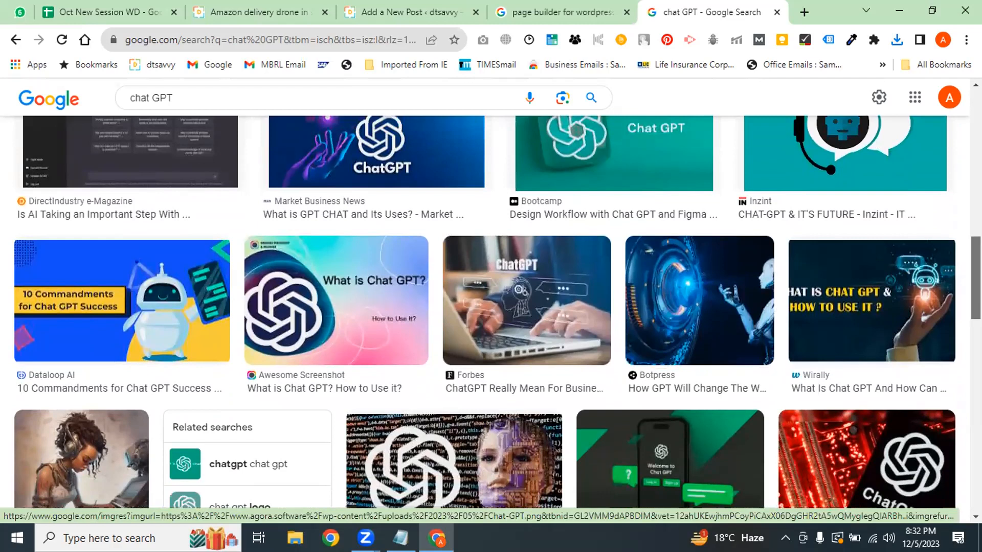
pyautogui.moveTo(976, 276); pyautogui.dragTo(976, 285)
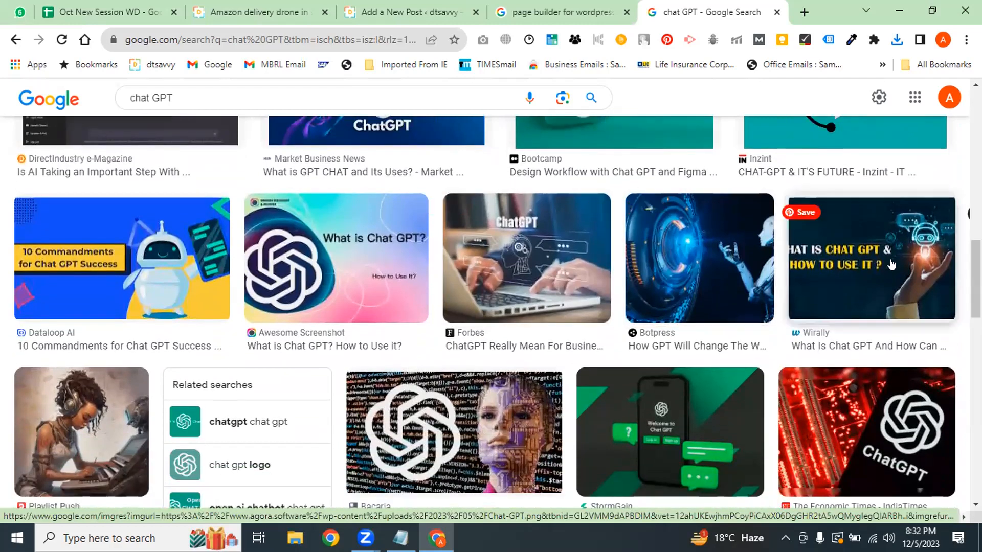
pyautogui.scroll(-3, 455, 432)
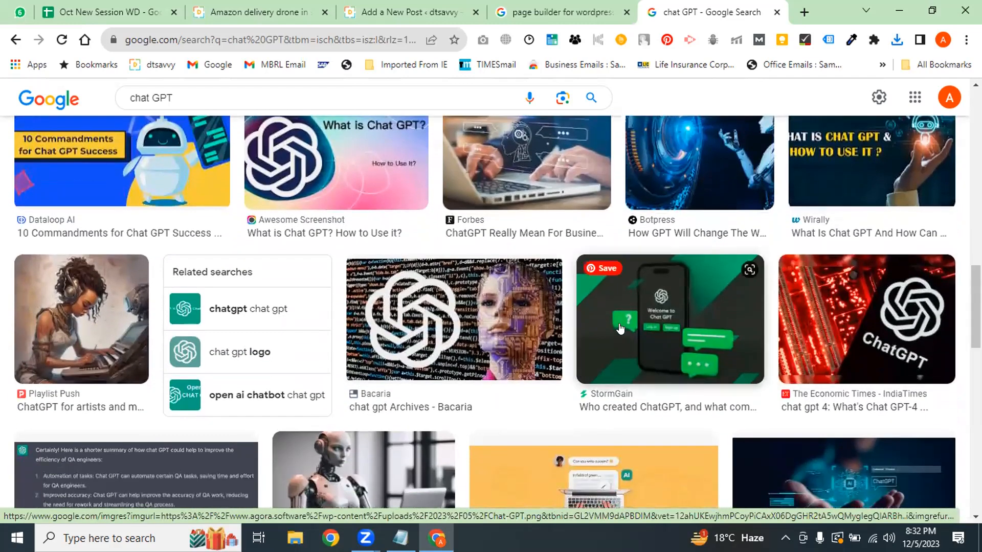
pyautogui.click(687, 346)
pyautogui.rightClick(684, 250)
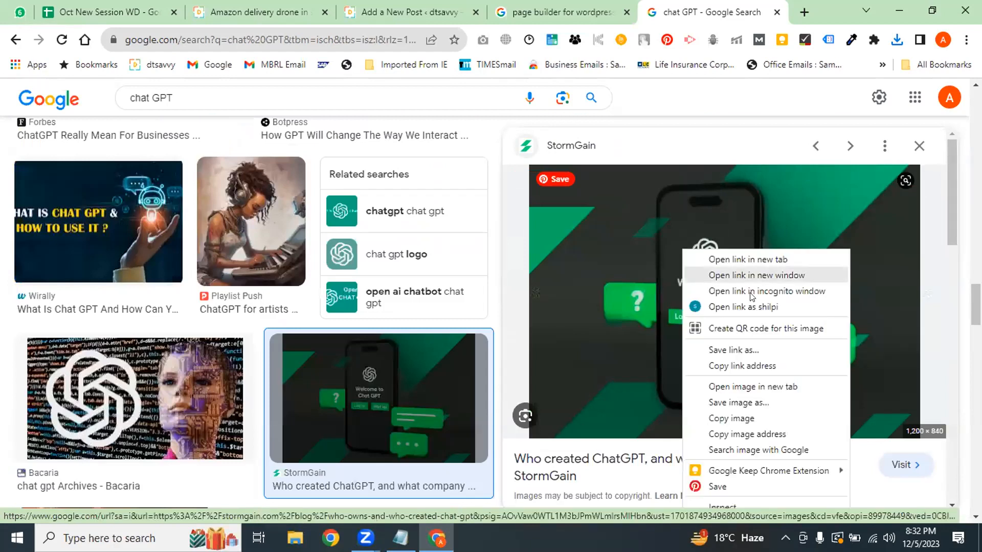
pyautogui.click(755, 407)
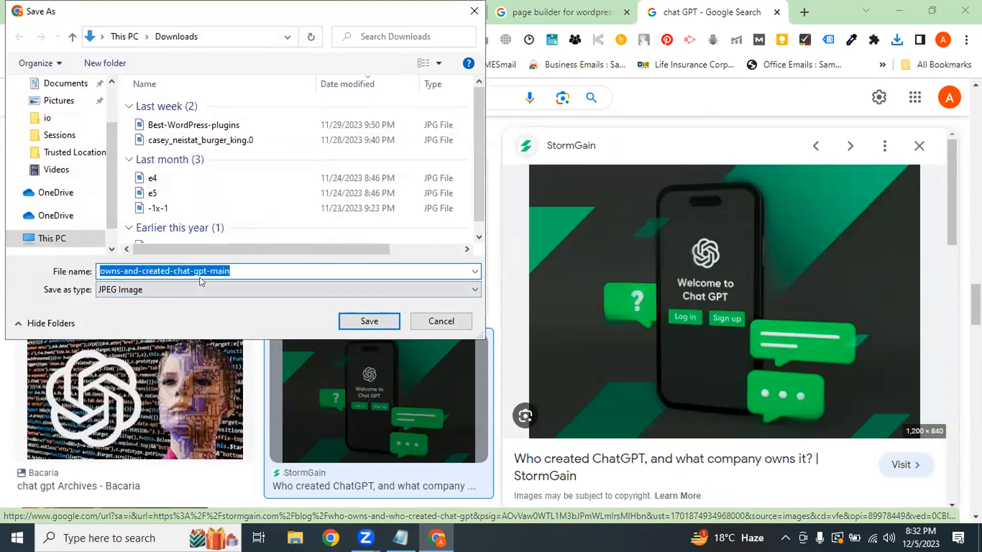
pyautogui.write('left image')
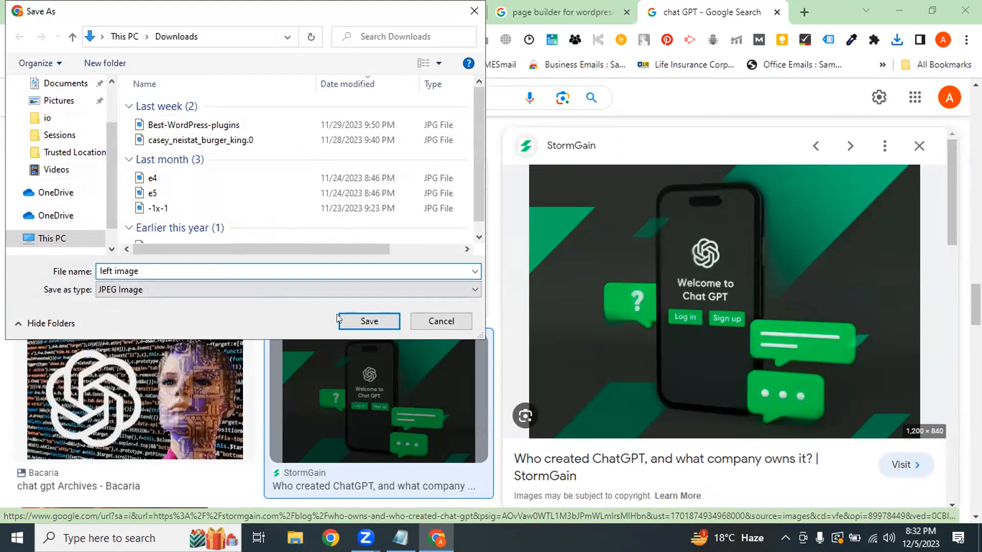
pyautogui.click(339, 316)
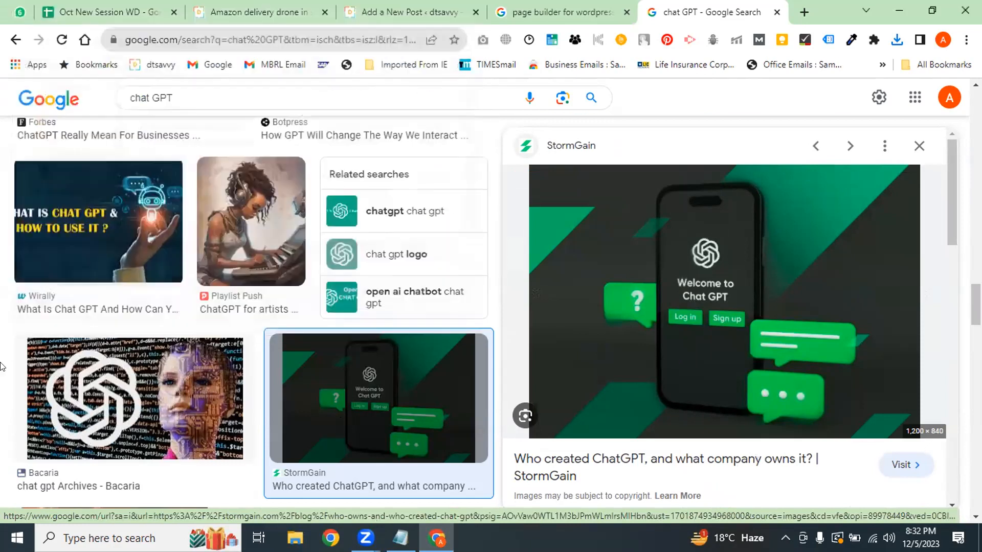
# Save the Mathias Avocats Chat GPT illustration to Downloads as '2 image chat GPT'
pyautogui.scroll(-7, 251, 317)
pyautogui.scroll(-3, 250, 307)
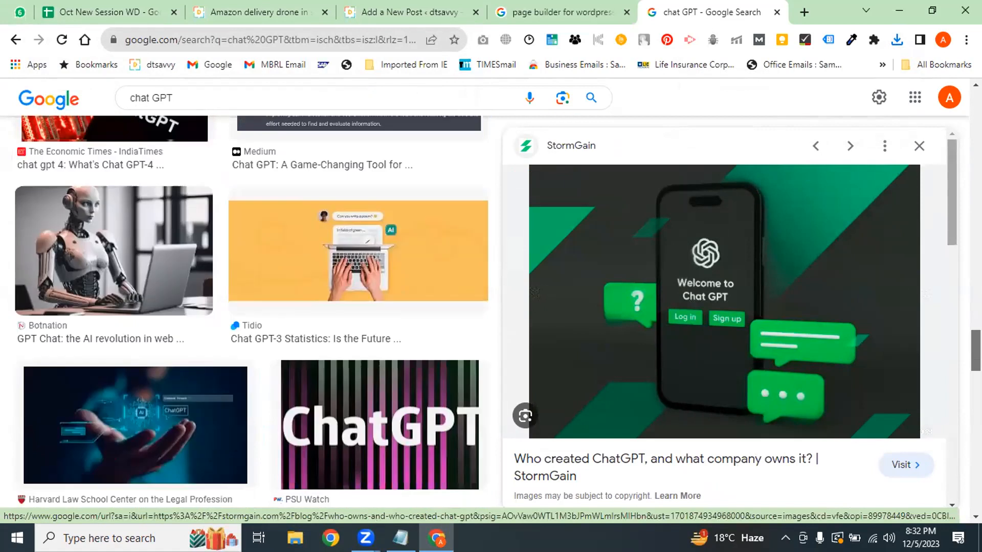
pyautogui.click(97, 242)
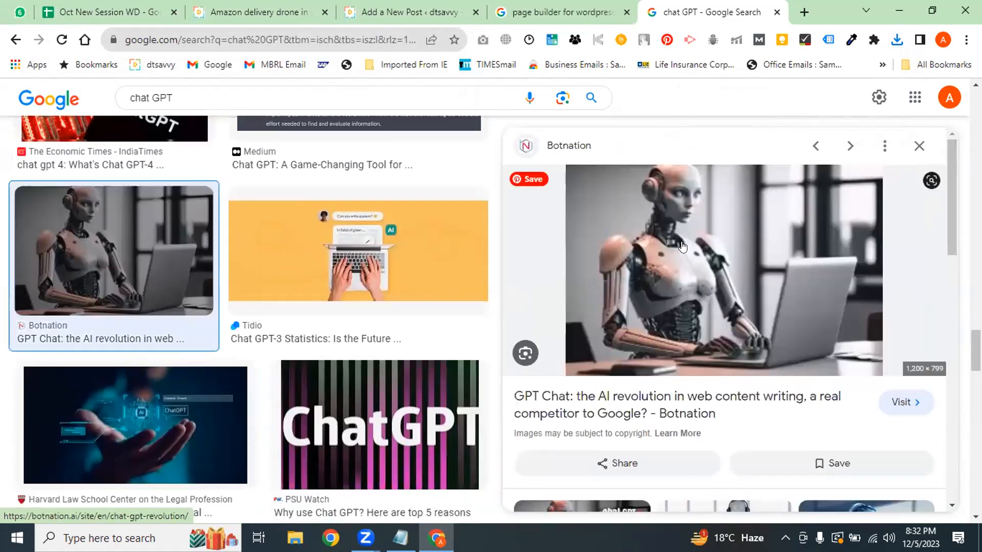
pyautogui.scroll(-1, 250, 307)
pyautogui.scroll(-2, 250, 307)
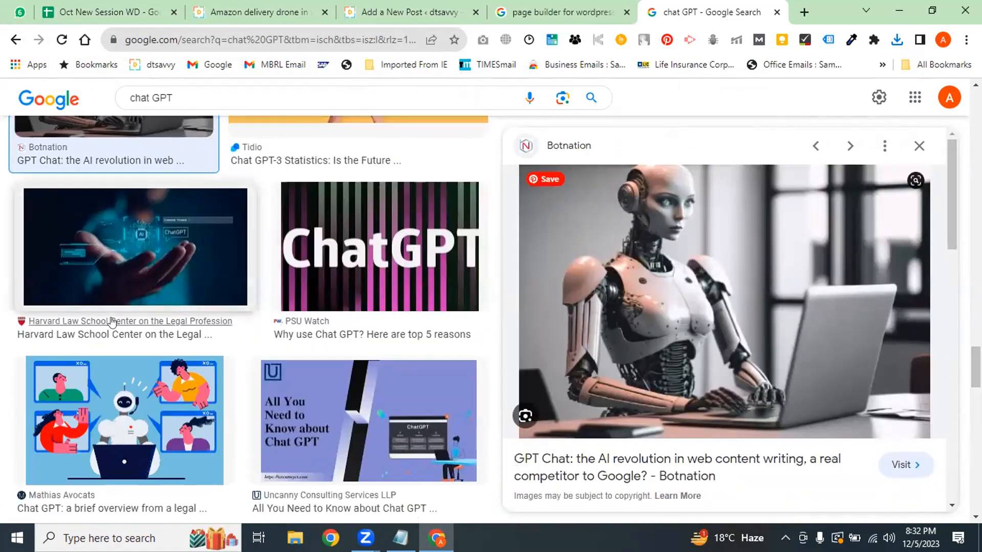
pyautogui.click(136, 245)
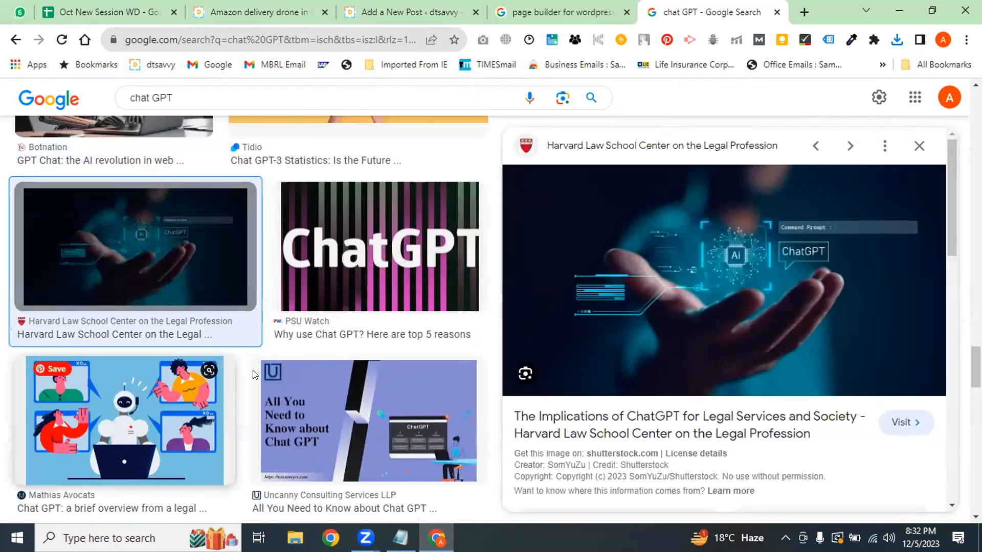
pyautogui.click(137, 402)
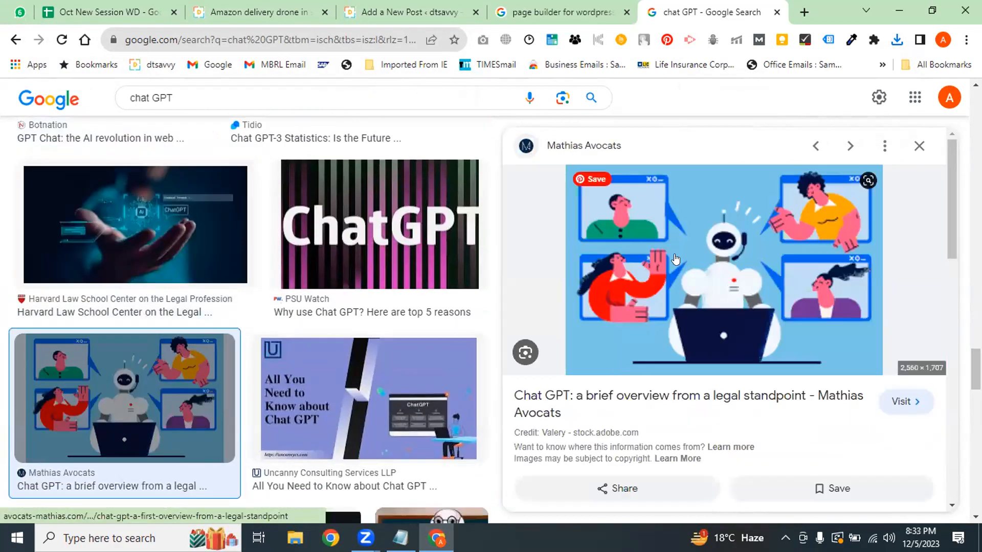
pyautogui.rightClick(691, 254)
pyautogui.click(750, 404)
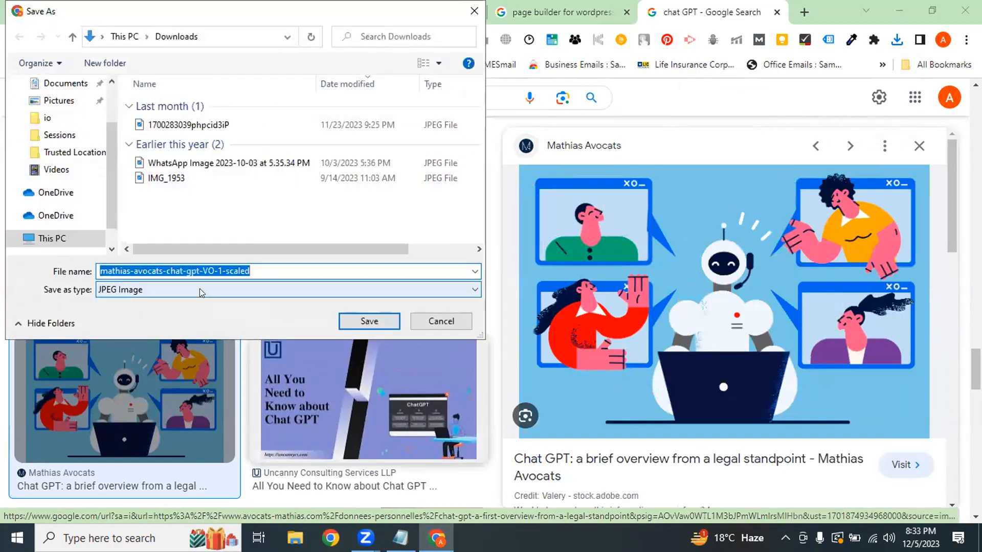
pyautogui.write('2 image chat GPT')
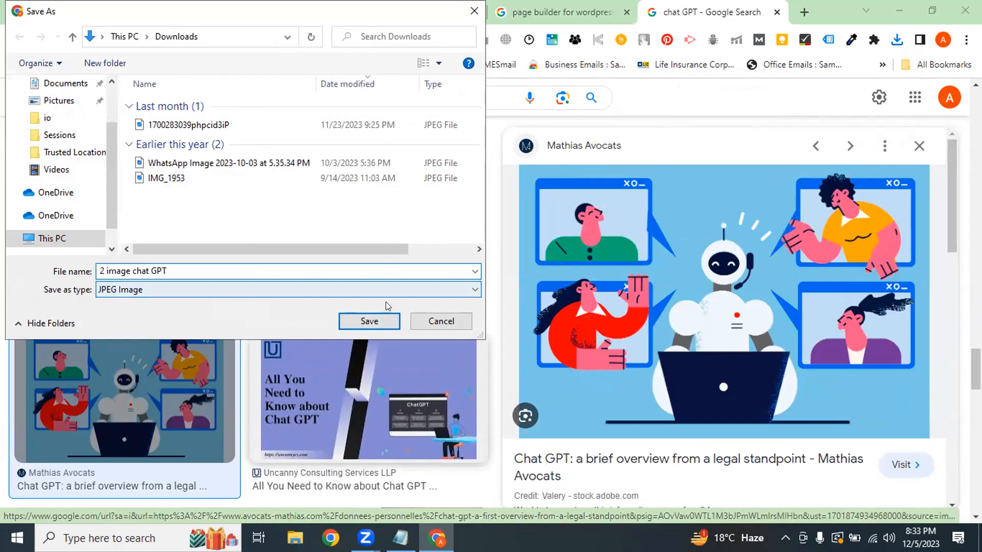
pyautogui.click(383, 322)
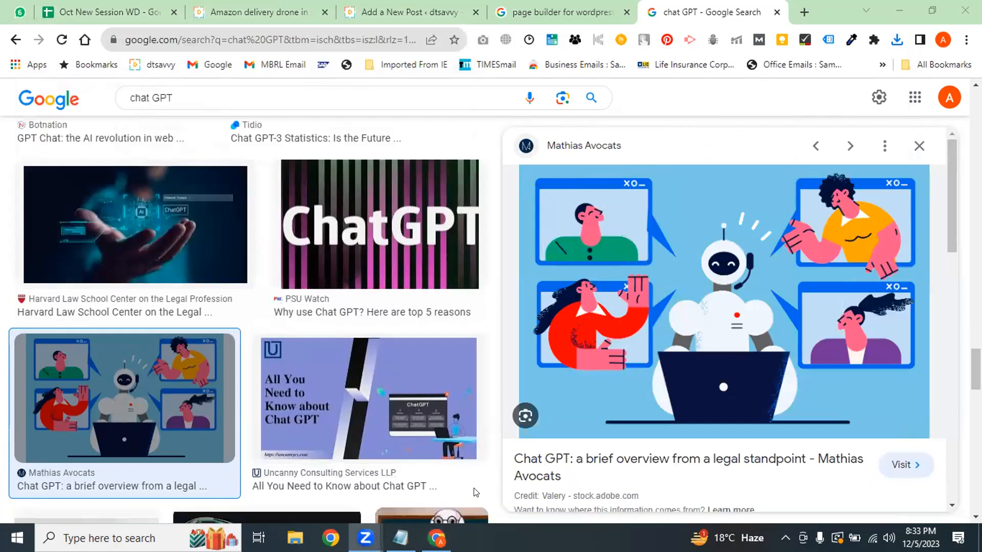
# Go back to the GPT-4 draft editor and open its featured image chooser
pyautogui.click(374, 15)
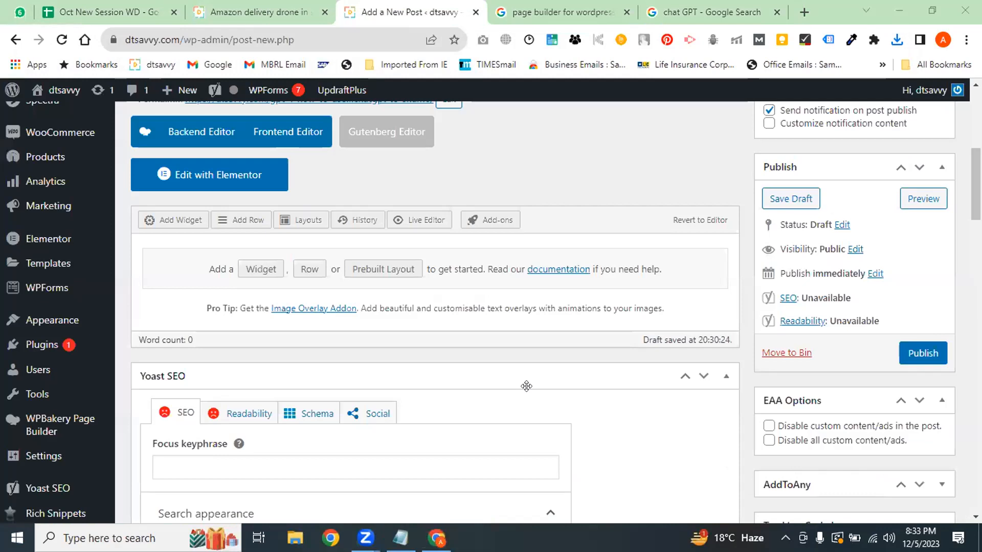
pyautogui.click(258, 12)
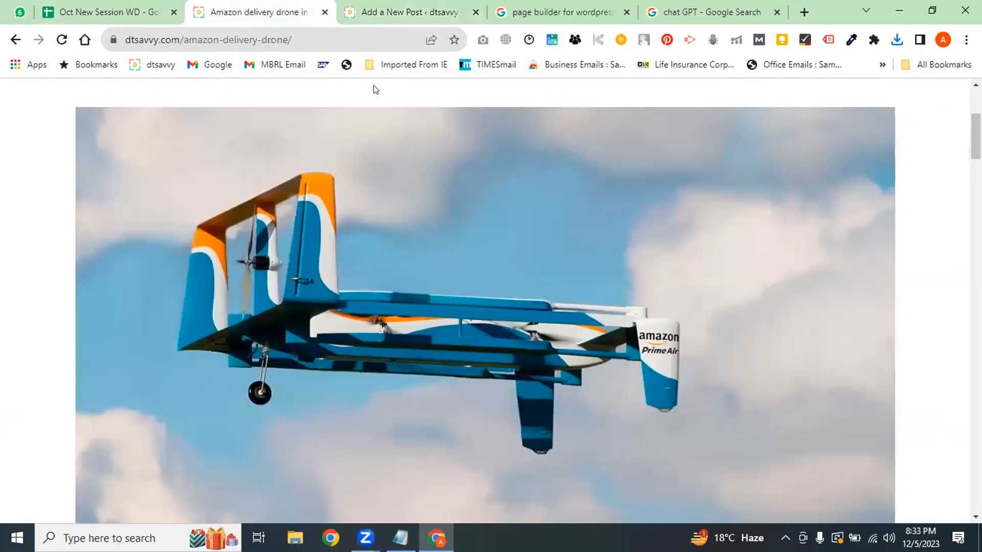
pyautogui.moveTo(975, 137); pyautogui.dragTo(975, 153)
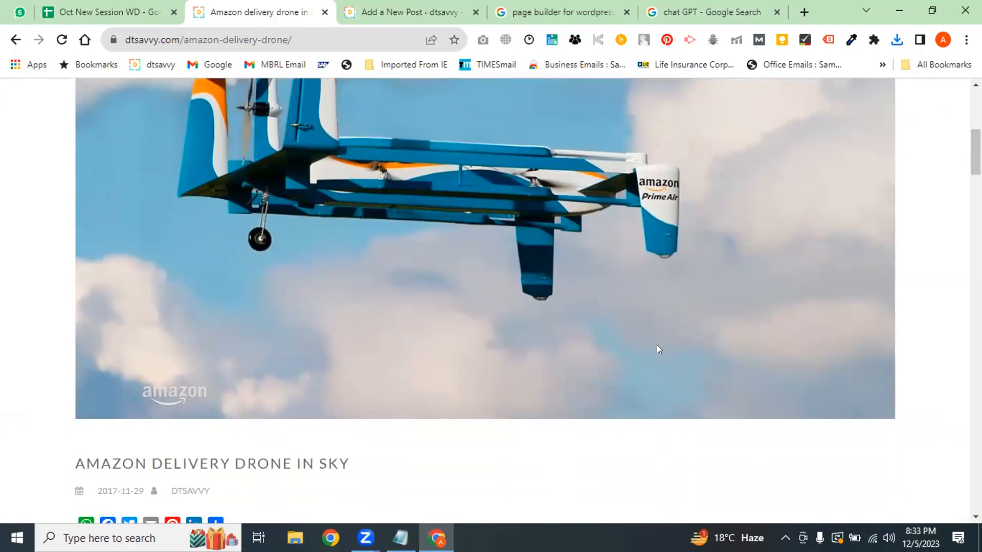
pyautogui.click(381, 12)
pyautogui.scroll(-18, 435, 307)
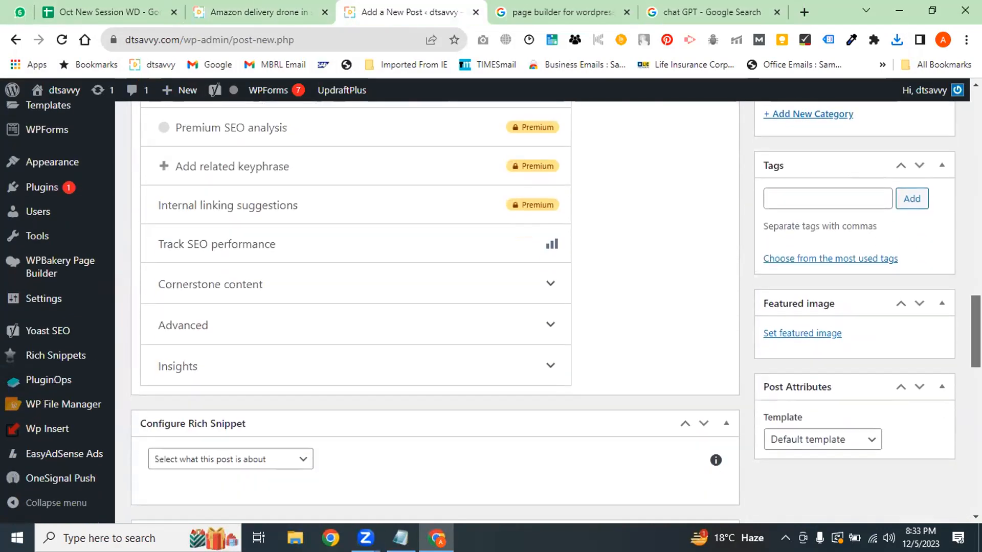
pyautogui.click(799, 336)
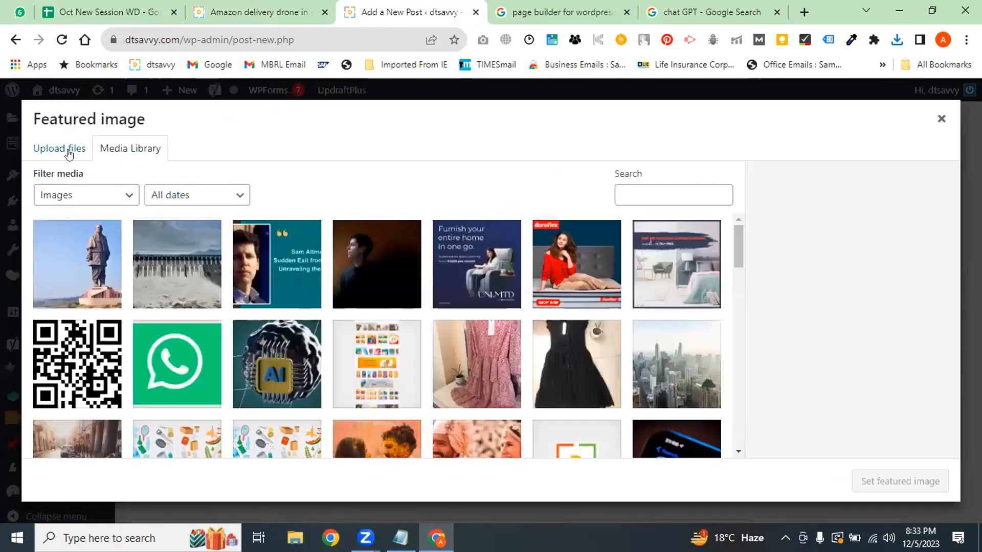
# Upload the 'featured image' file from Downloads into the media library
pyautogui.click(64, 149)
pyautogui.click(455, 335)
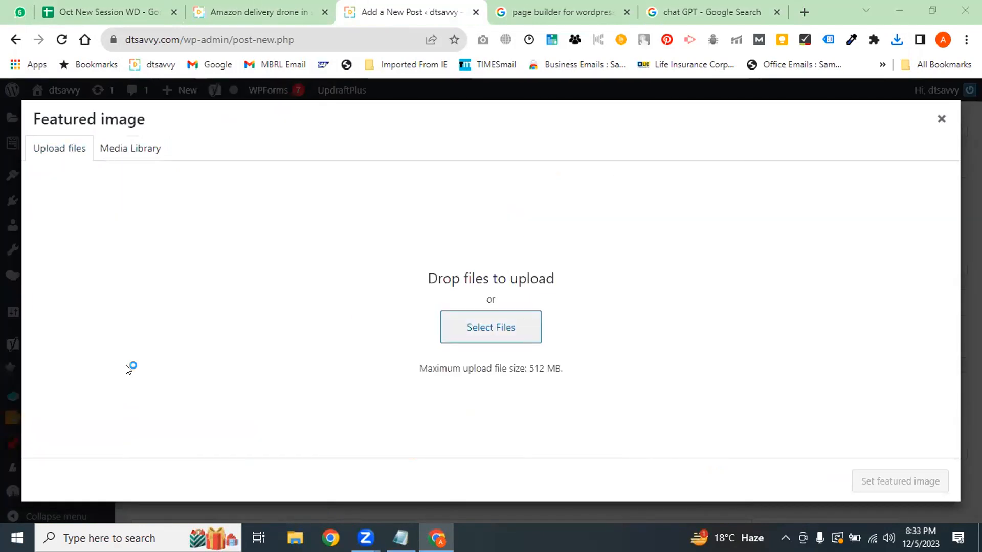
pyautogui.moveTo(108, 174); pyautogui.dragTo(110, 144)
pyautogui.click(59, 129)
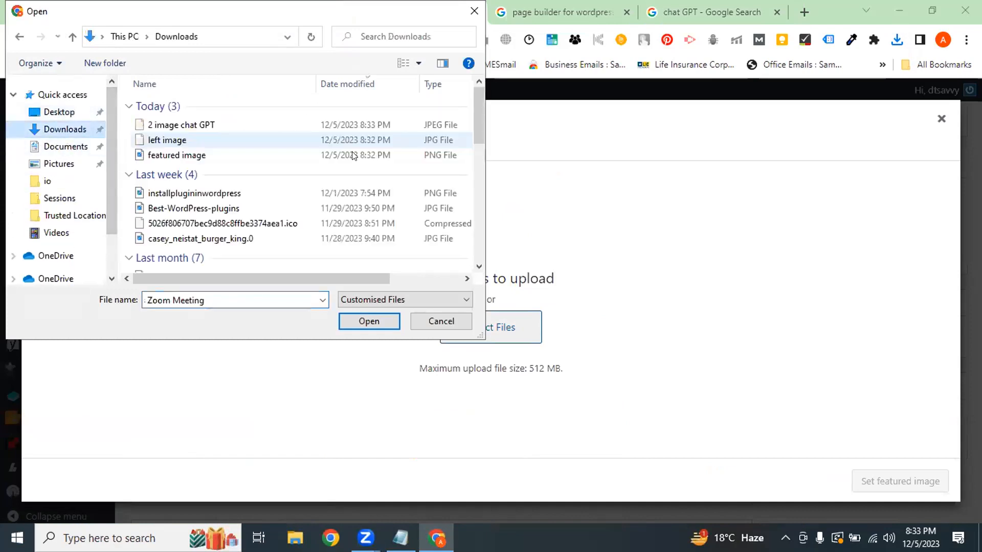
pyautogui.click(184, 156)
pyautogui.click(371, 324)
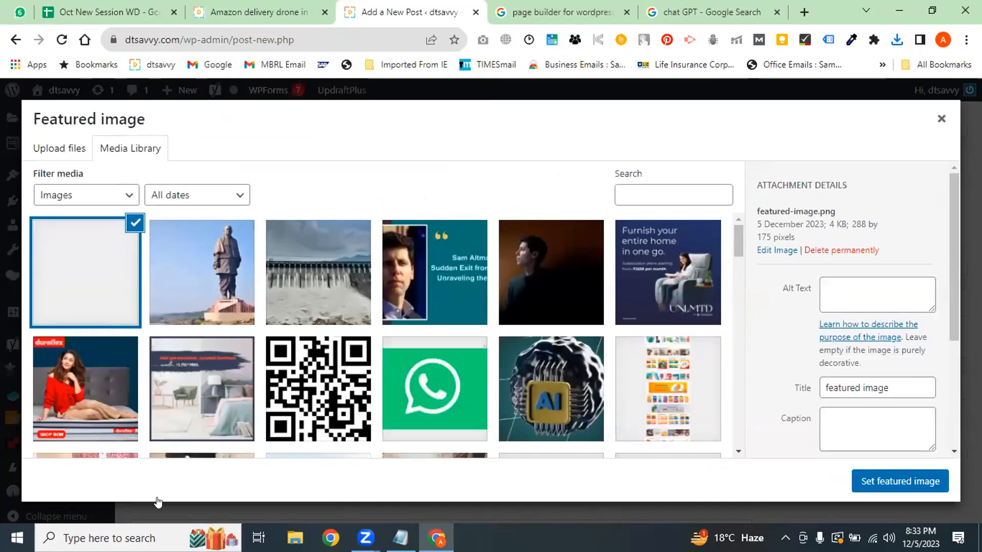
# Edit the uploaded image's caption details and set it as the post's featured image
pyautogui.moveTo(955, 259); pyautogui.dragTo(955, 398)
pyautogui.moveTo(812, 283); pyautogui.dragTo(850, 329)
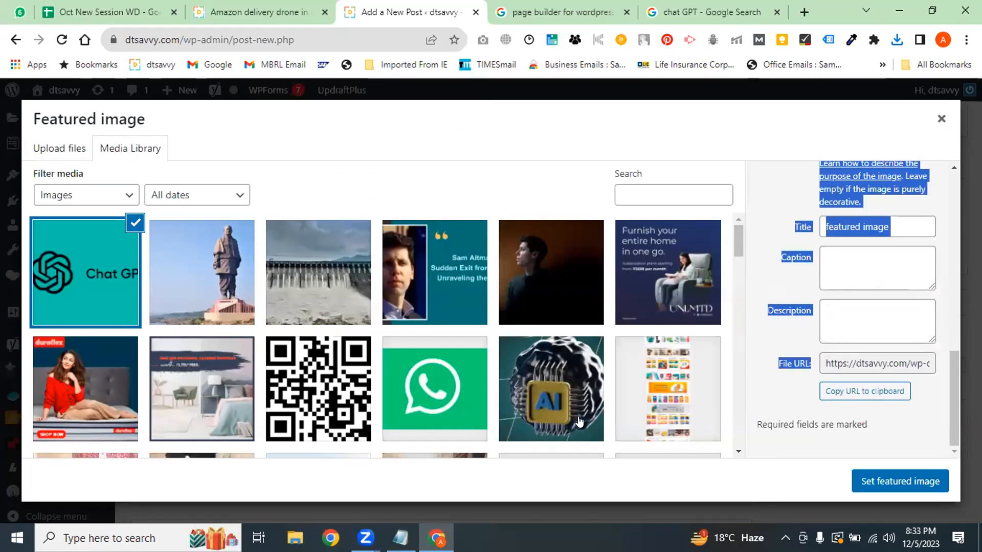
pyautogui.click(881, 261)
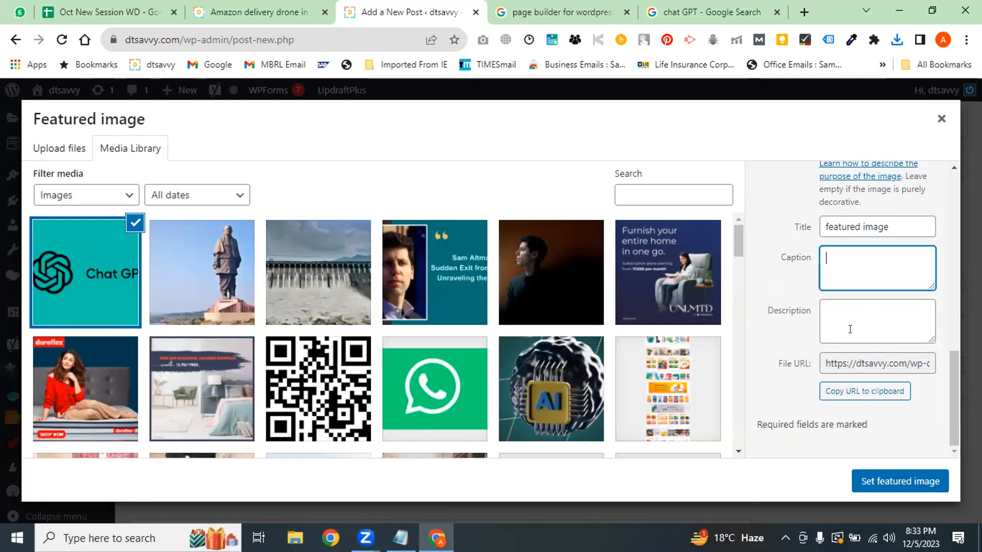
pyautogui.moveTo(765, 224); pyautogui.dragTo(775, 329)
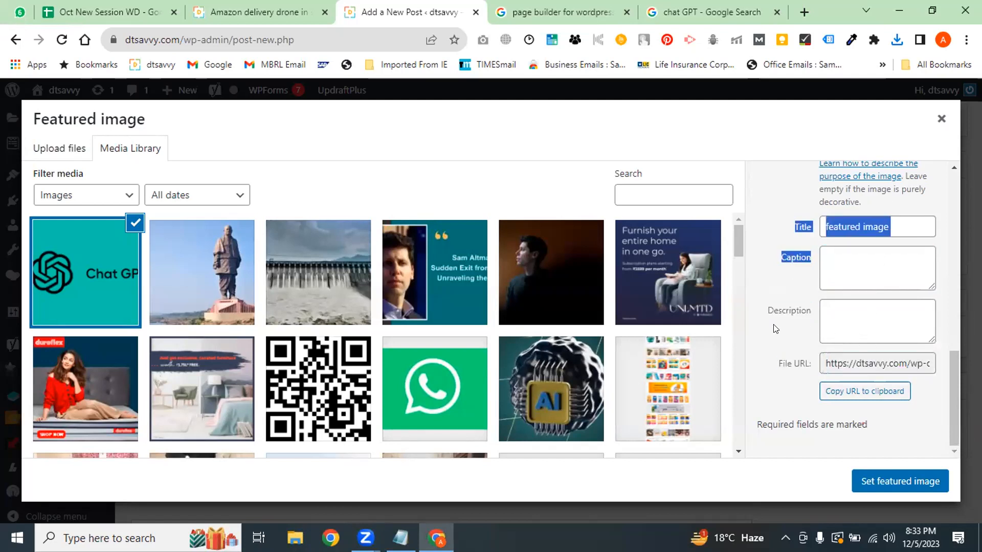
pyautogui.moveTo(957, 385); pyautogui.dragTo(948, 212)
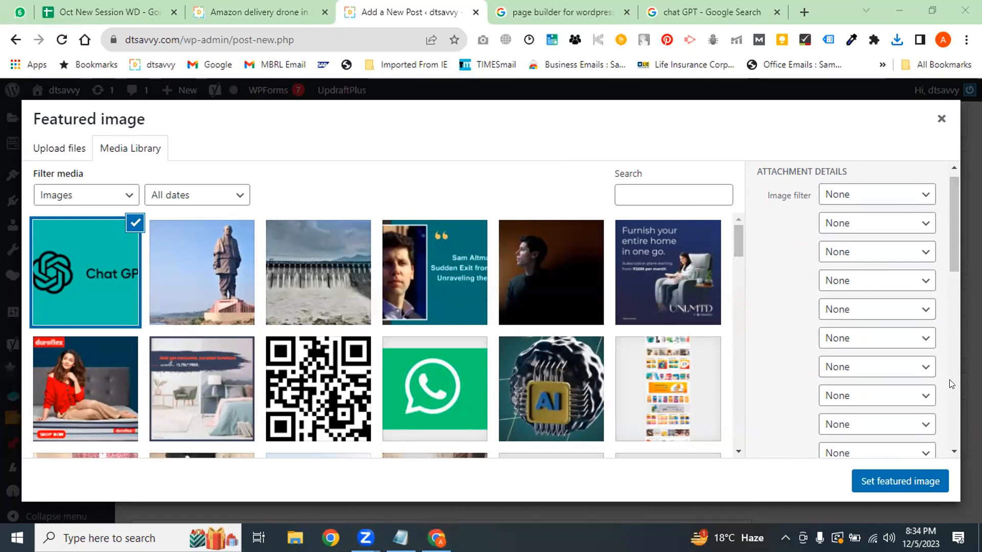
pyautogui.moveTo(949, 243); pyautogui.dragTo(946, 407)
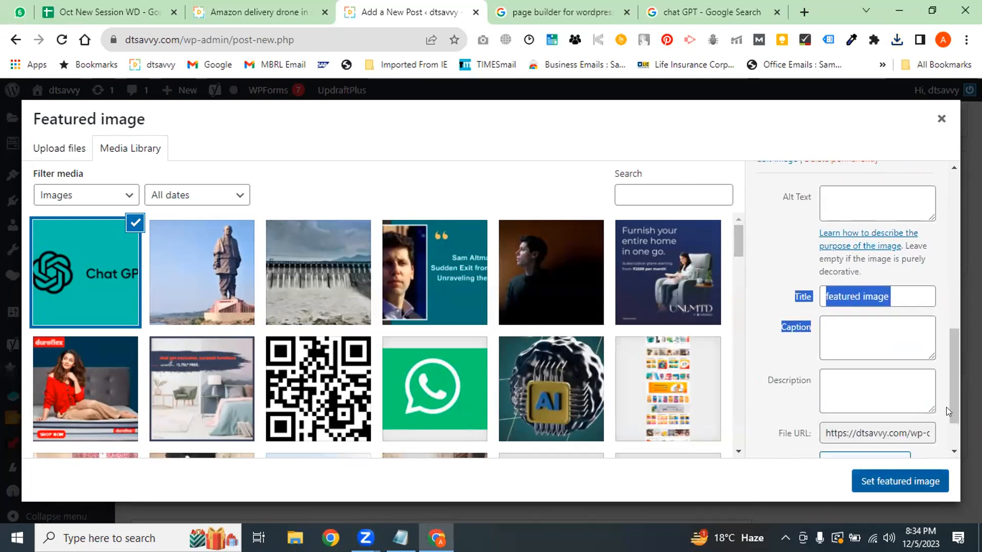
pyautogui.click(892, 484)
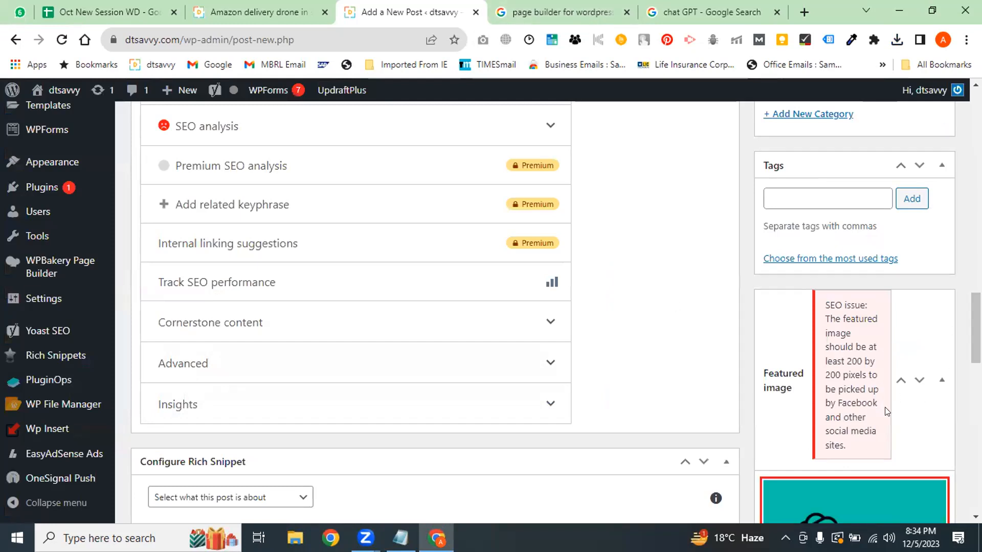
# Return to the chat GPT Google Images results and show the size filter choices
pyautogui.click(562, 12)
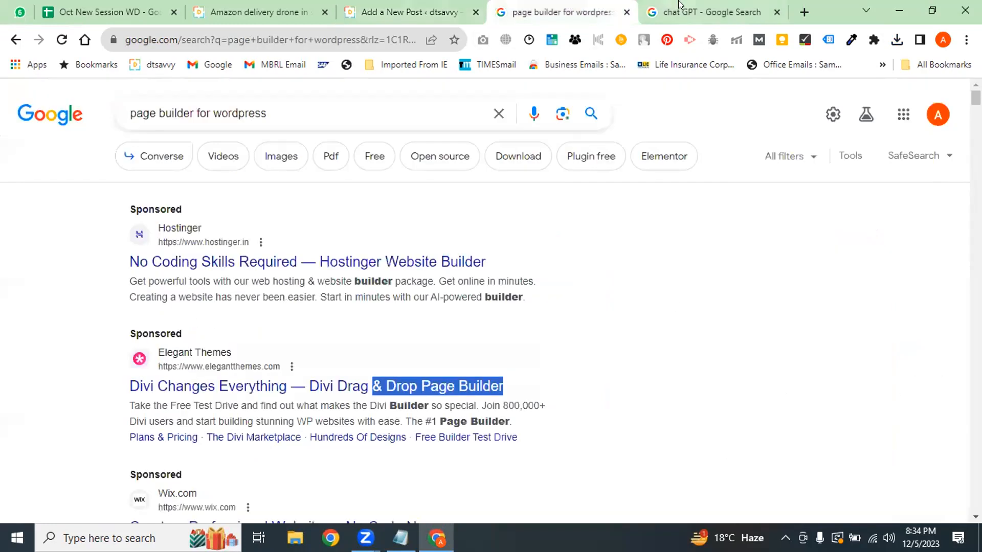
pyautogui.click(710, 12)
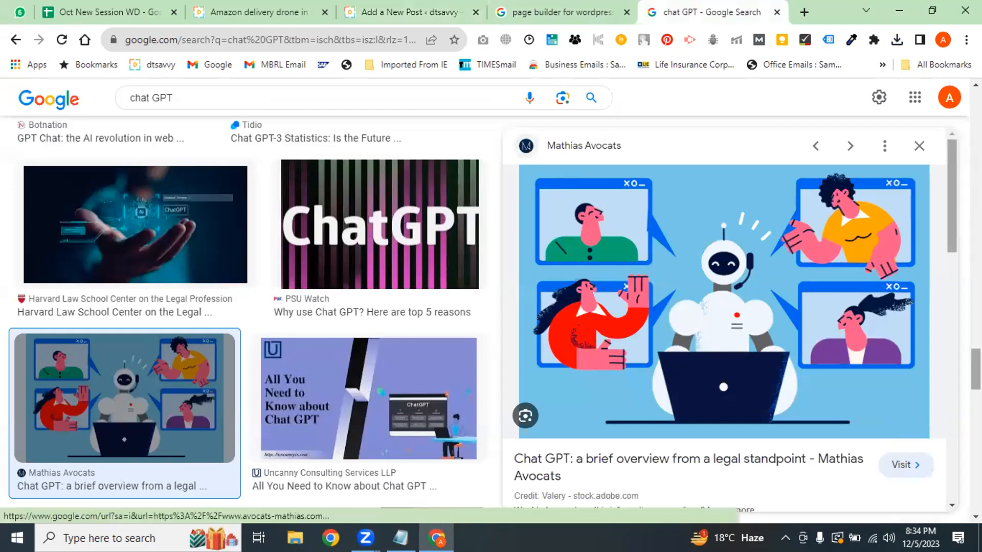
pyautogui.scroll(5, 947, 260)
pyautogui.scroll(2, 932, 134)
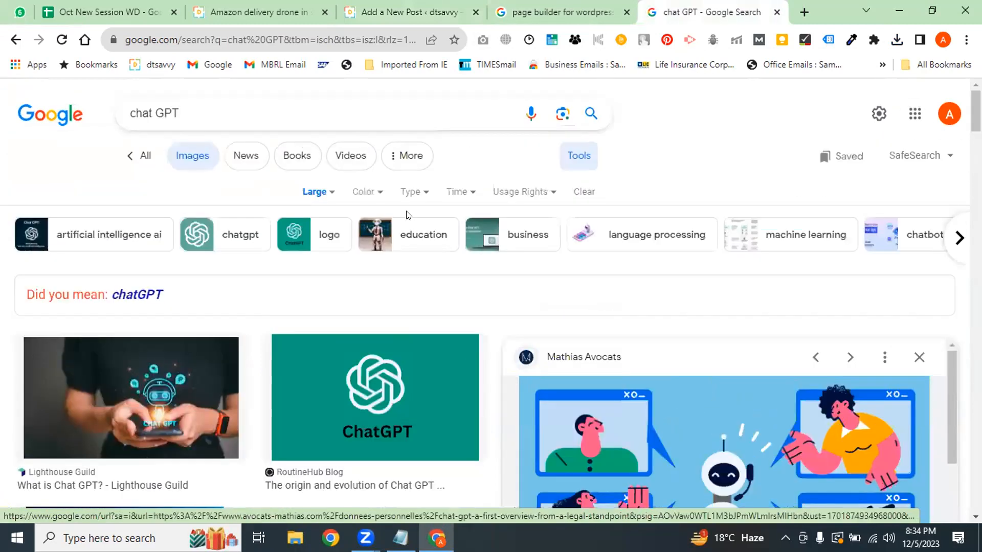
pyautogui.click(317, 193)
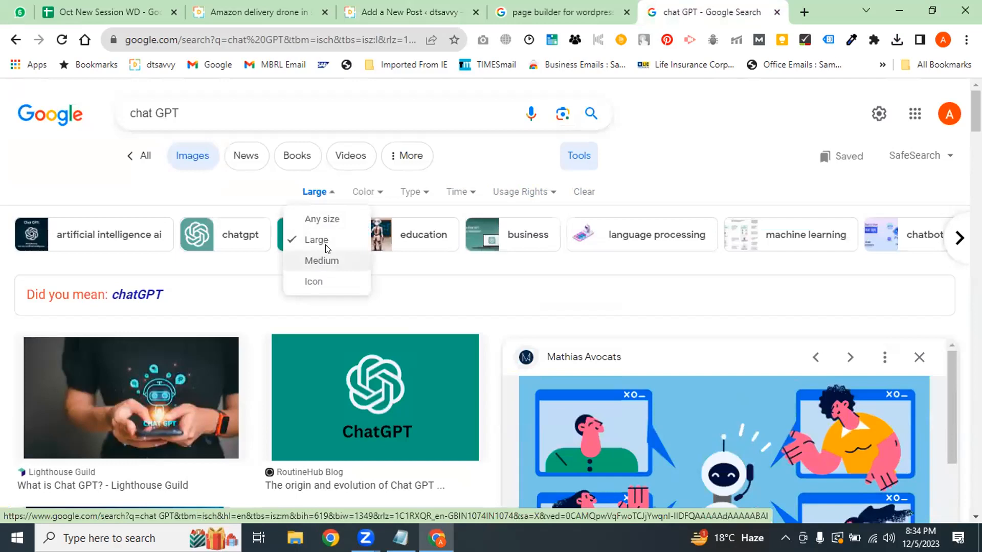
# Filter chat GPT images to Medium, save the keyboard CHAT GPT image, and return to WordPress
pyautogui.click(321, 261)
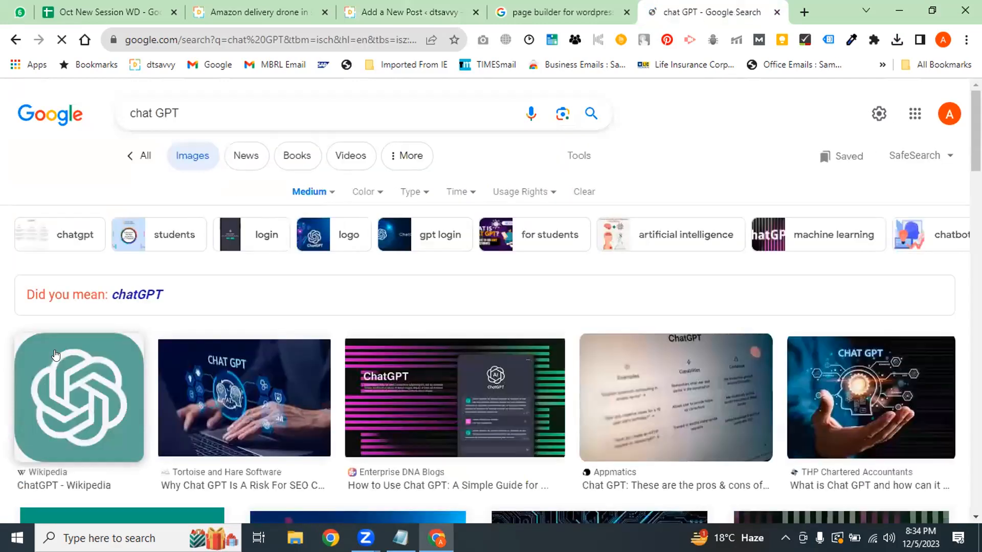
pyautogui.rightClick(260, 392)
pyautogui.click(248, 390)
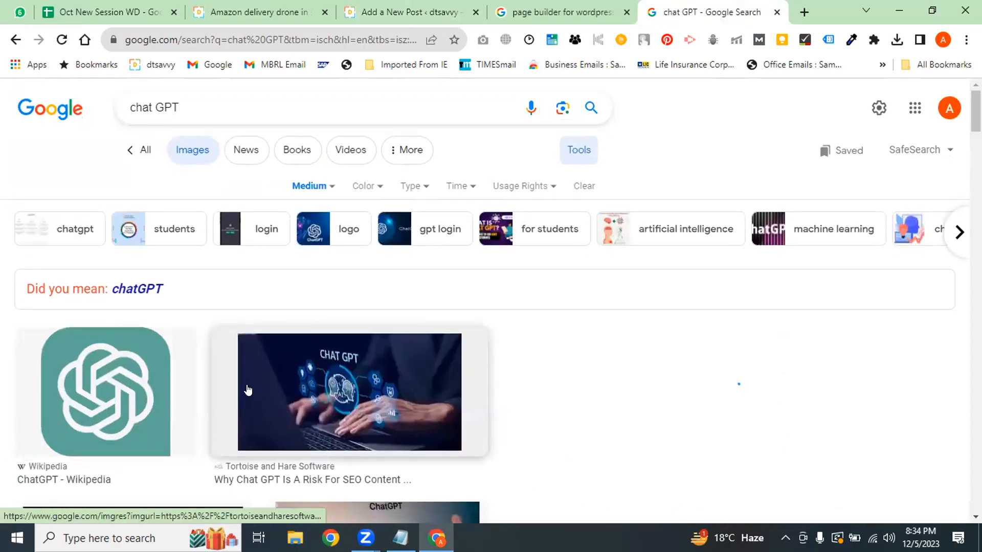
pyautogui.rightClick(663, 262)
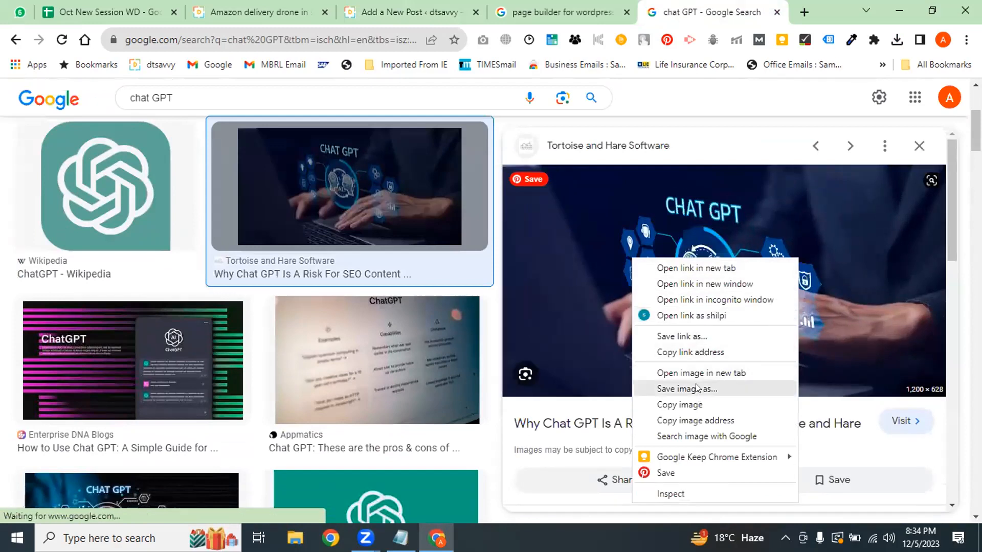
pyautogui.click(687, 388)
pyautogui.click(367, 320)
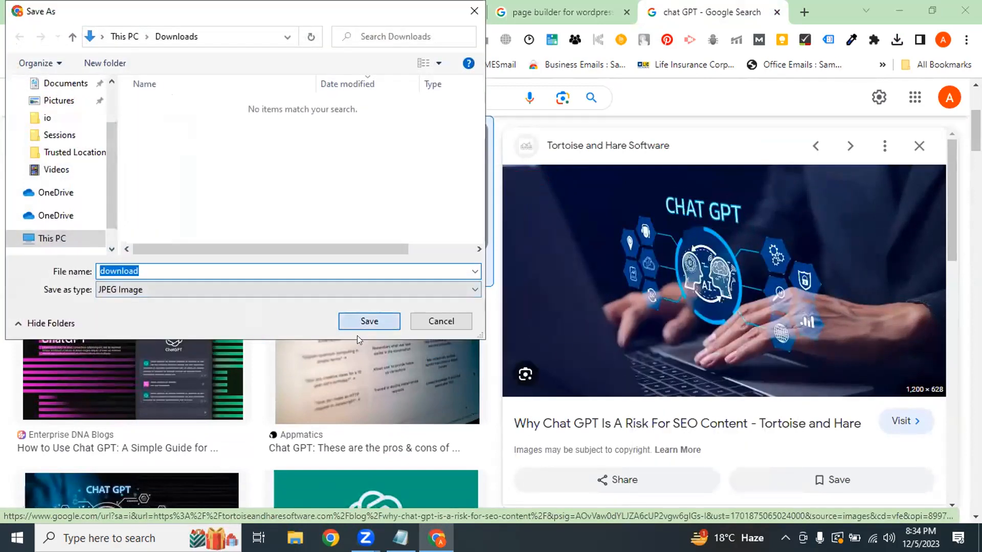
pyautogui.click(372, 15)
# Remove the Chat GPT featured image from the GPT-4 draft
pyautogui.scroll(-5, 936, 368)
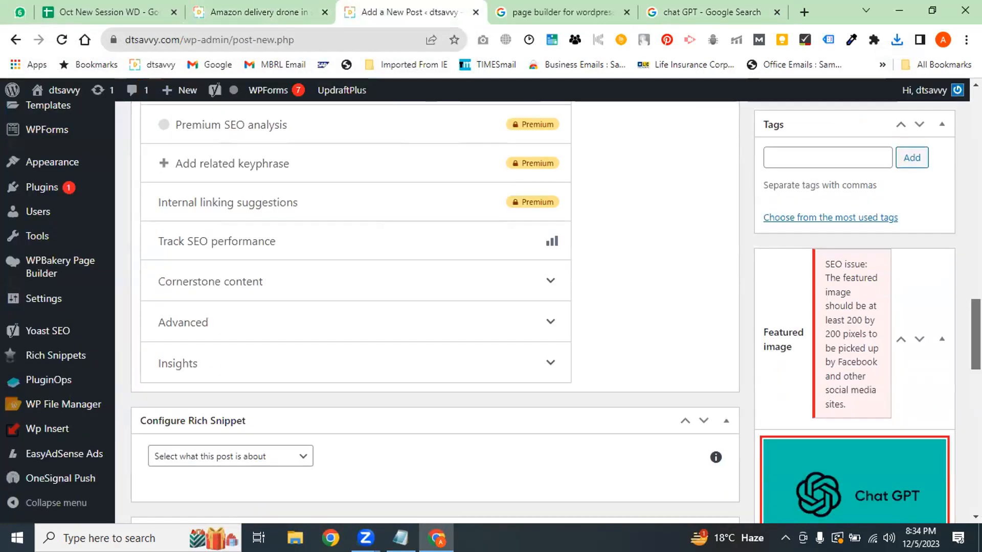
pyautogui.click(799, 380)
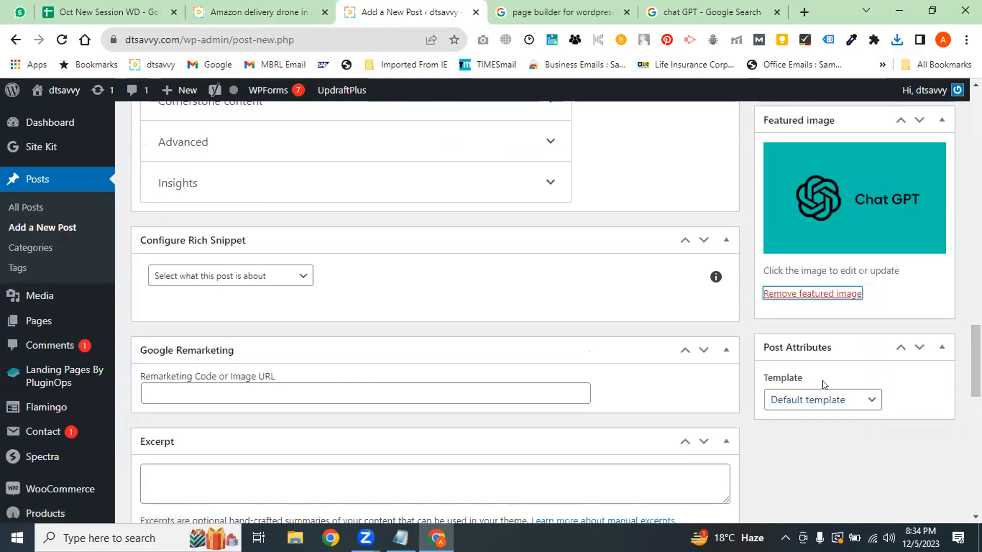
pyautogui.click(800, 295)
# Try uploading download.jfif as the new featured image; the upload is rejected
pyautogui.click(792, 151)
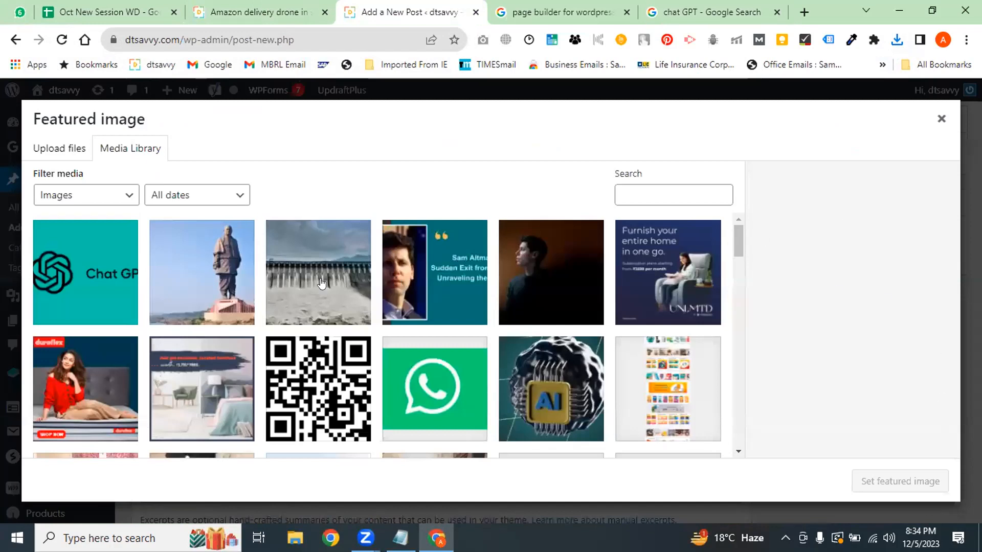
pyautogui.click(69, 150)
pyautogui.click(458, 333)
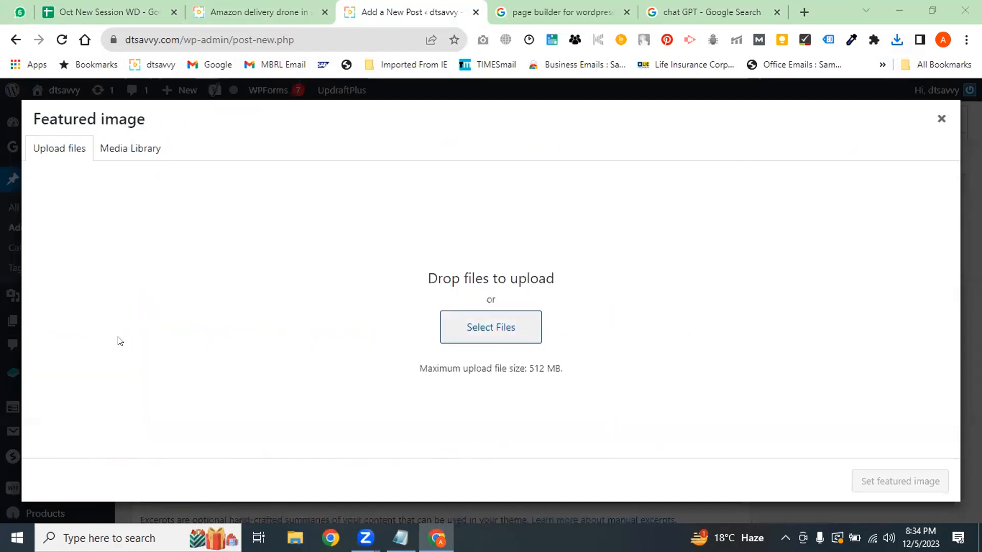
pyautogui.click(173, 125)
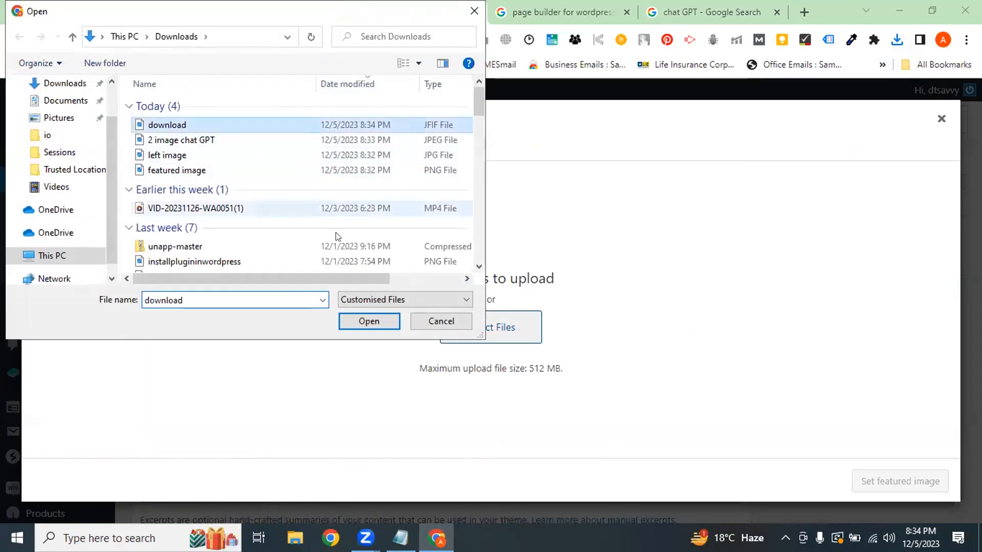
pyautogui.click(369, 321)
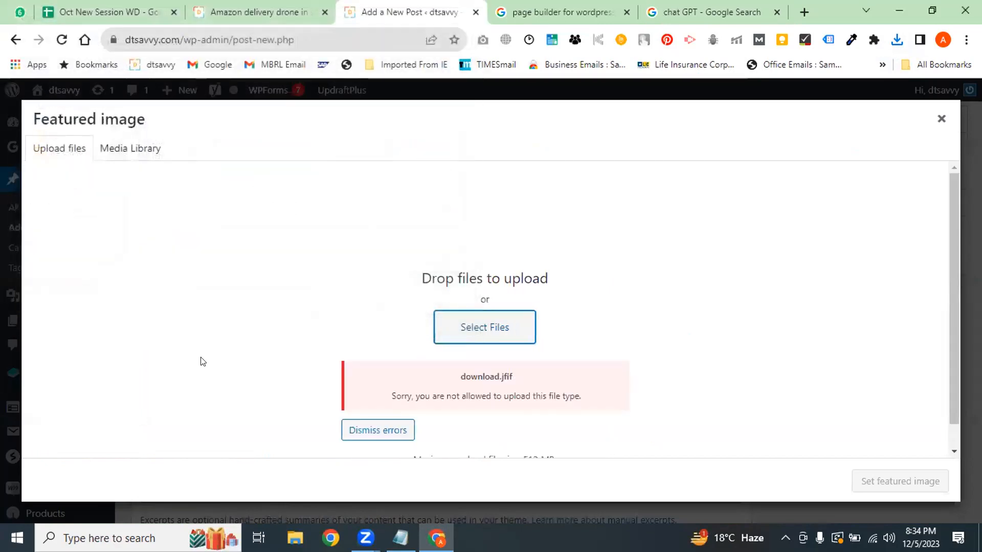
pyautogui.doubleClick(413, 422)
pyautogui.click(469, 339)
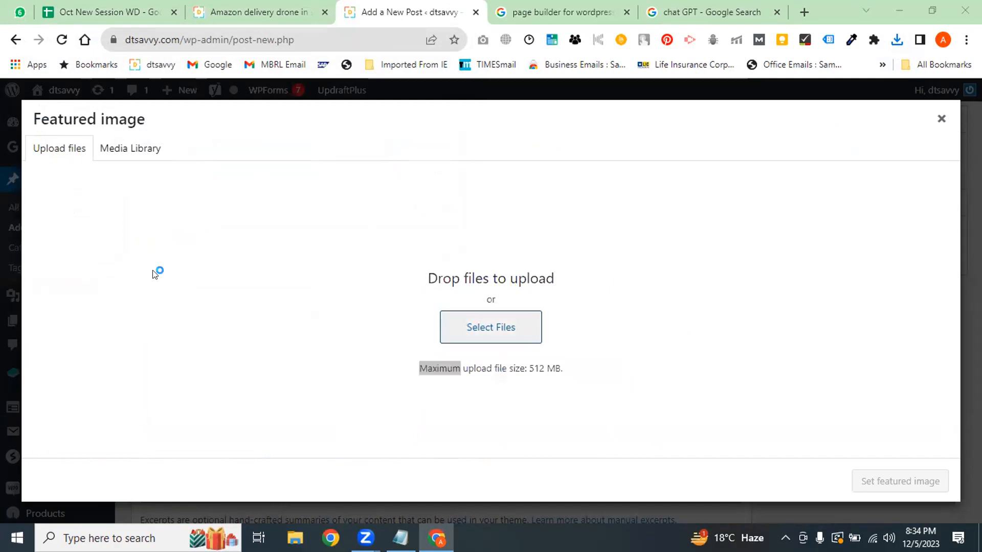
pyautogui.click(408, 125)
pyautogui.press('Return')
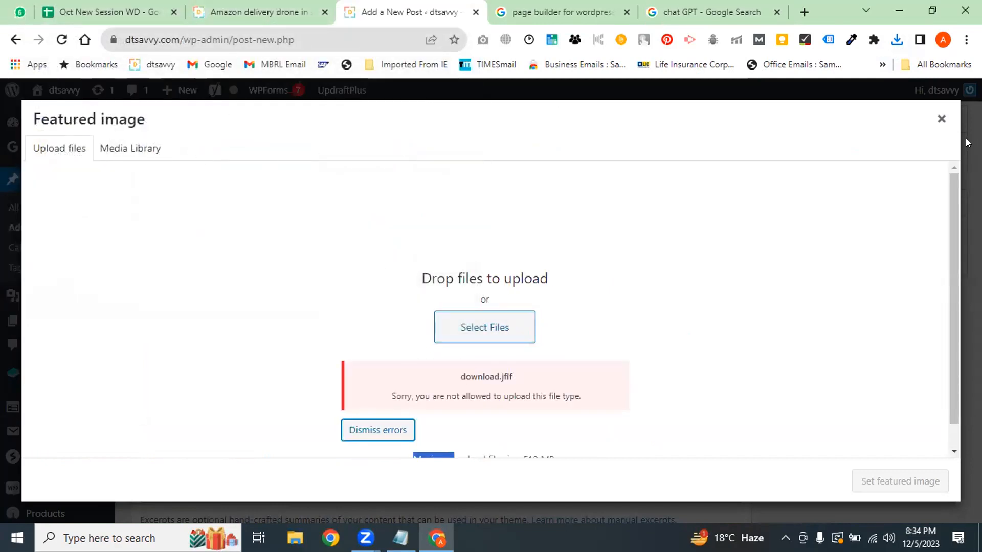
pyautogui.click(941, 119)
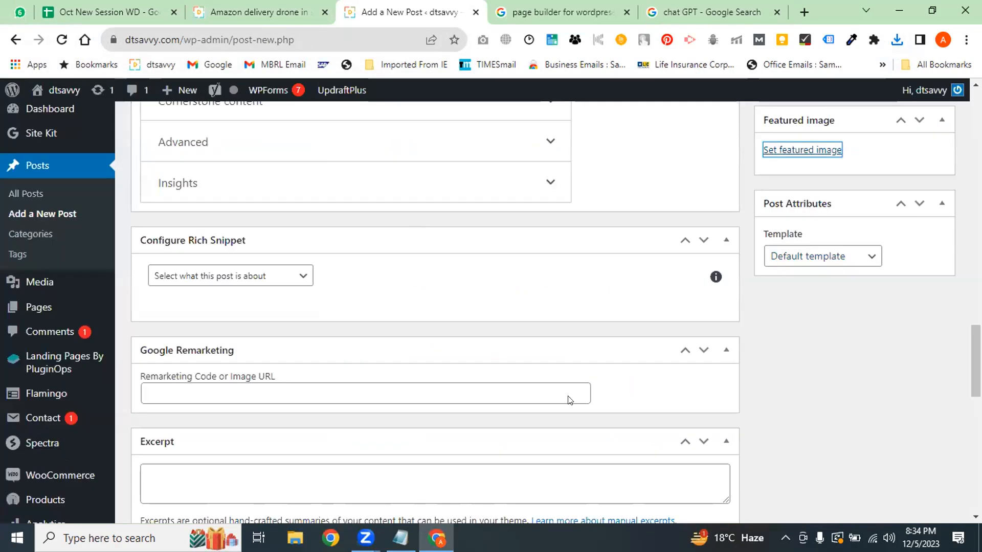
# Set the teal portrait-and-quote image from the Media Library as the featured image
pyautogui.moveTo(976, 364)
pyautogui.mouseDown()
pyautogui.moveTo(975, 337)
pyautogui.moveTo(976, 345)
pyautogui.mouseUp()
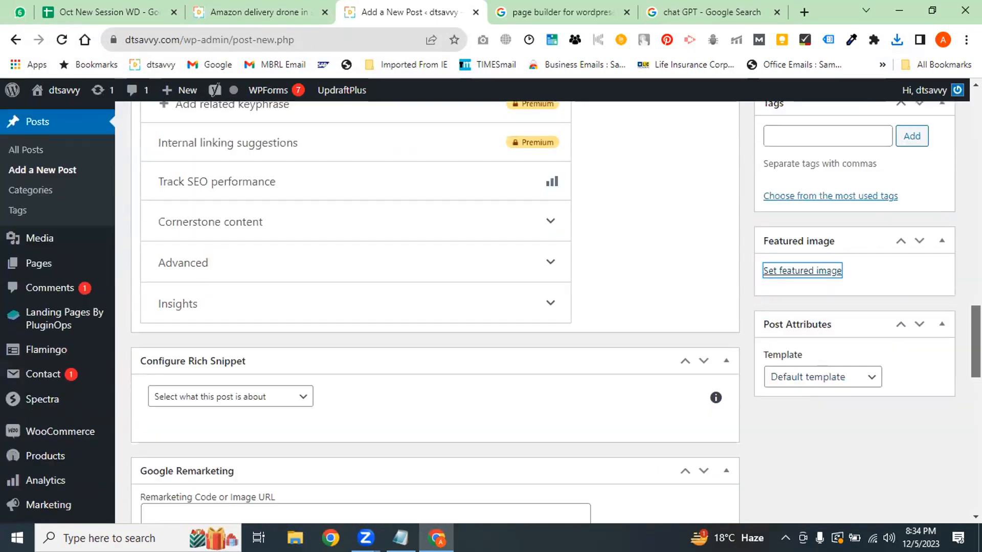
pyautogui.click(798, 270)
pyautogui.click(125, 155)
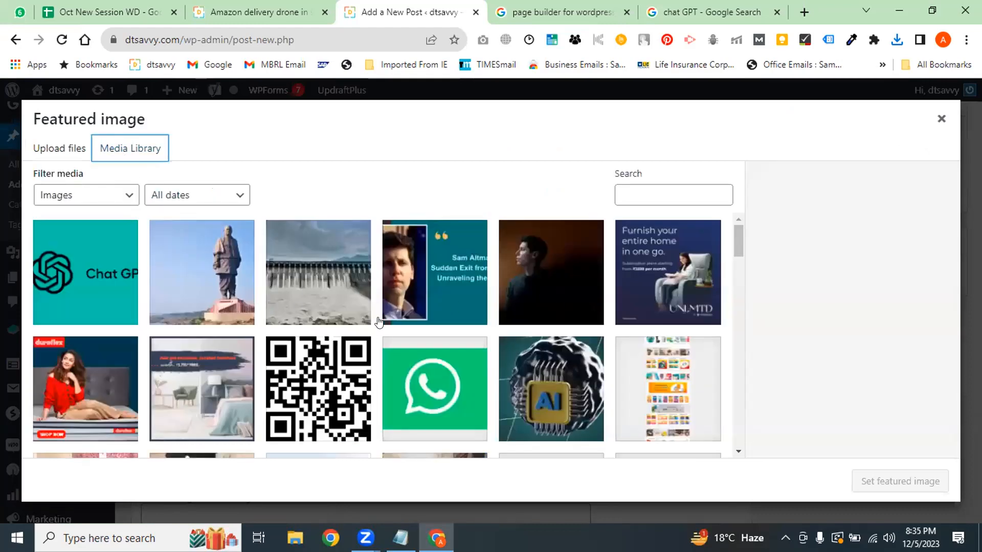
pyautogui.click(433, 289)
pyautogui.click(889, 483)
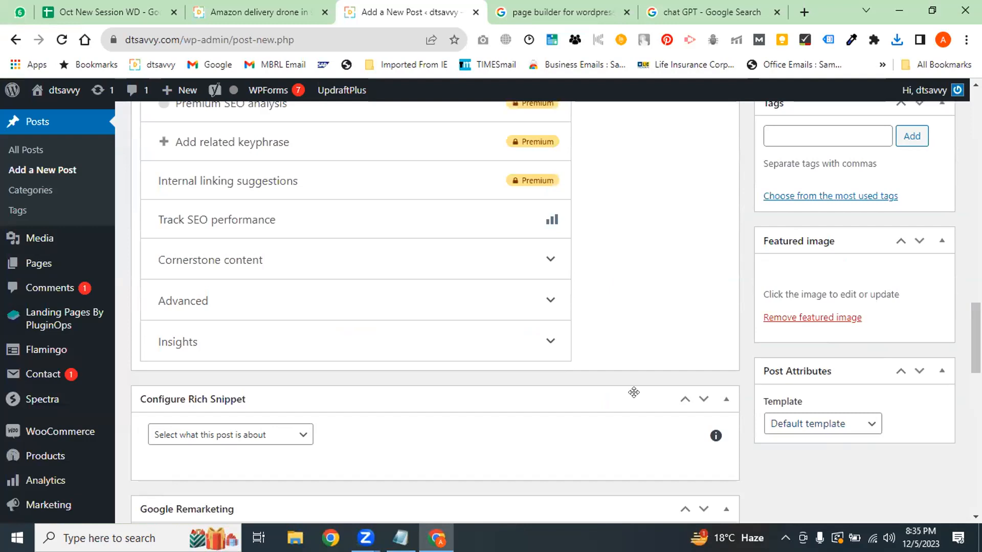
# Scroll back up the draft and switch to the published drone delivery article tab
pyautogui.scroll(10, 634, 392)
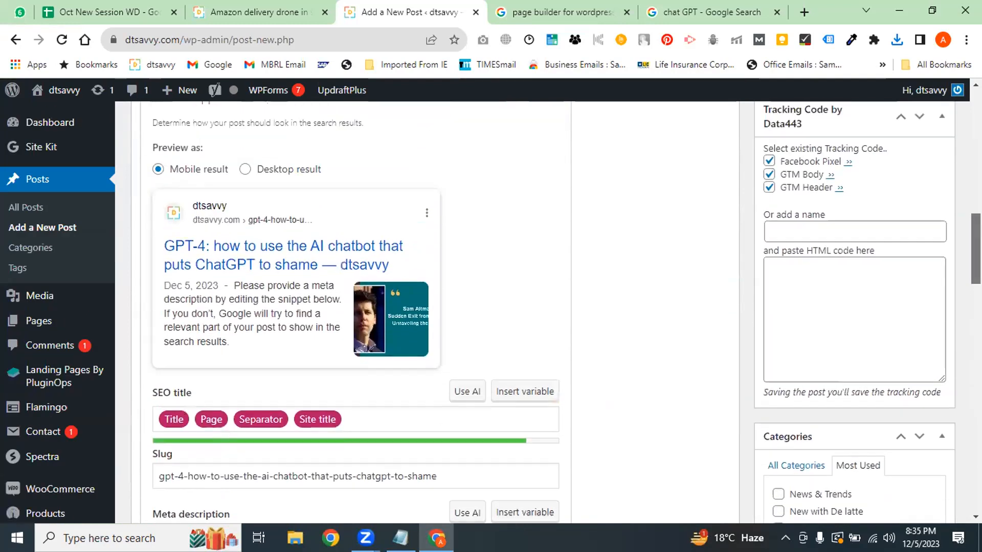
pyautogui.scroll(3, 549, 420)
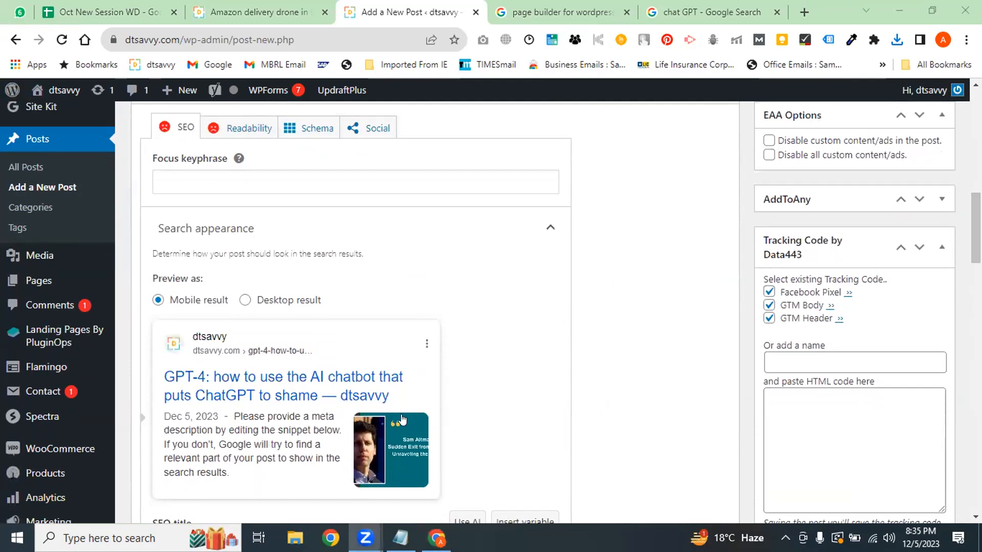
pyautogui.click(635, 406)
pyautogui.scroll(8, 636, 405)
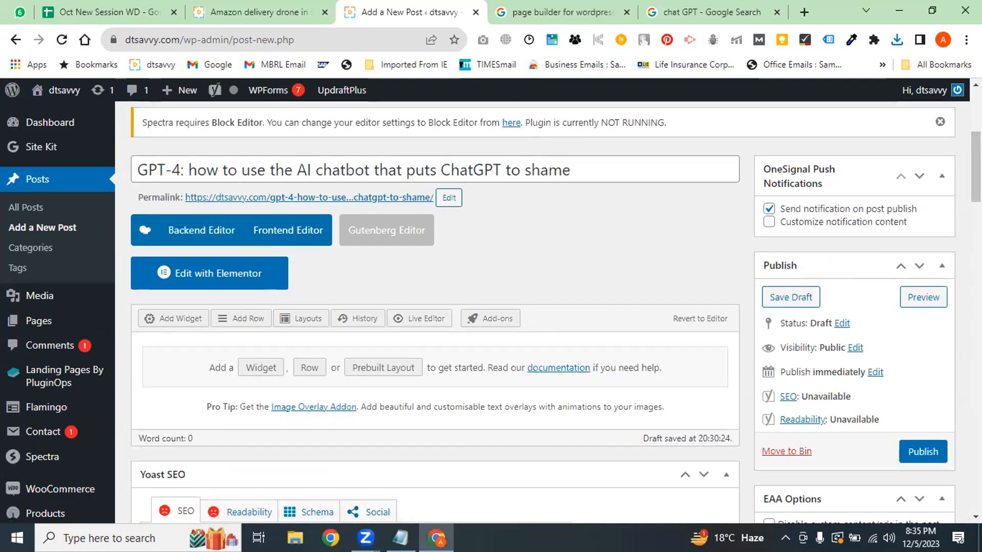
pyautogui.click(246, 9)
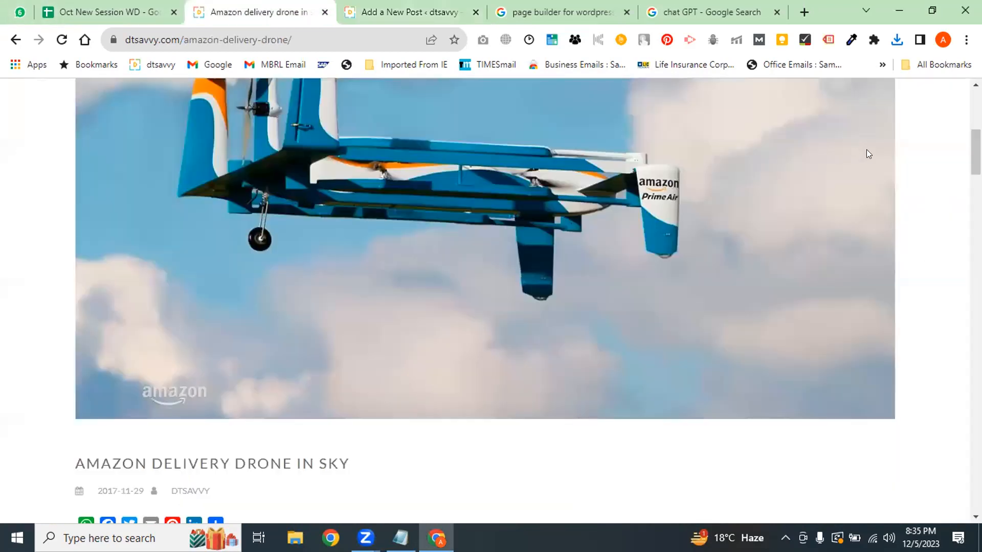
# Select the drone article's first six paragraphs
pyautogui.scroll(-8, 372, 299)
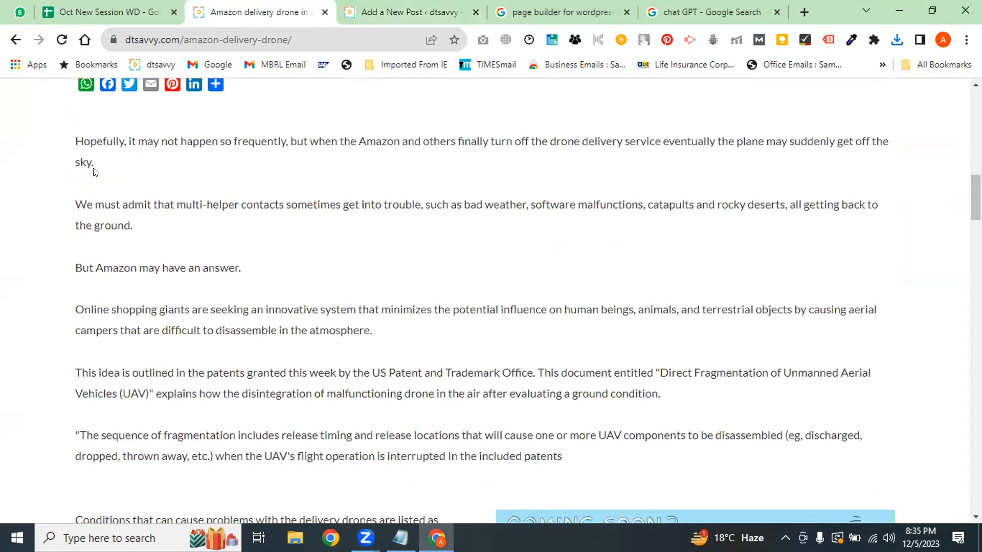
pyautogui.moveTo(72, 137); pyautogui.dragTo(328, 423)
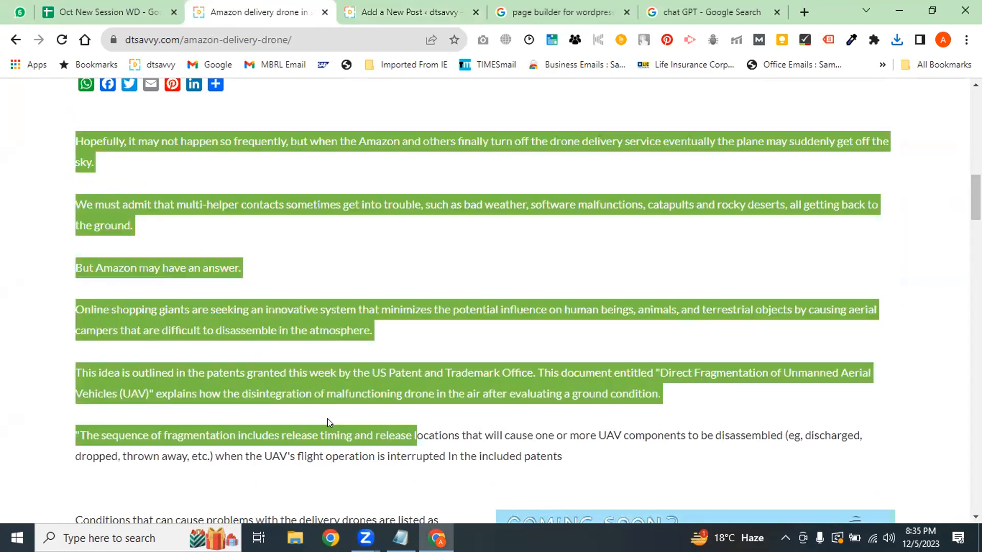
pyautogui.scroll(-4, 974, 204)
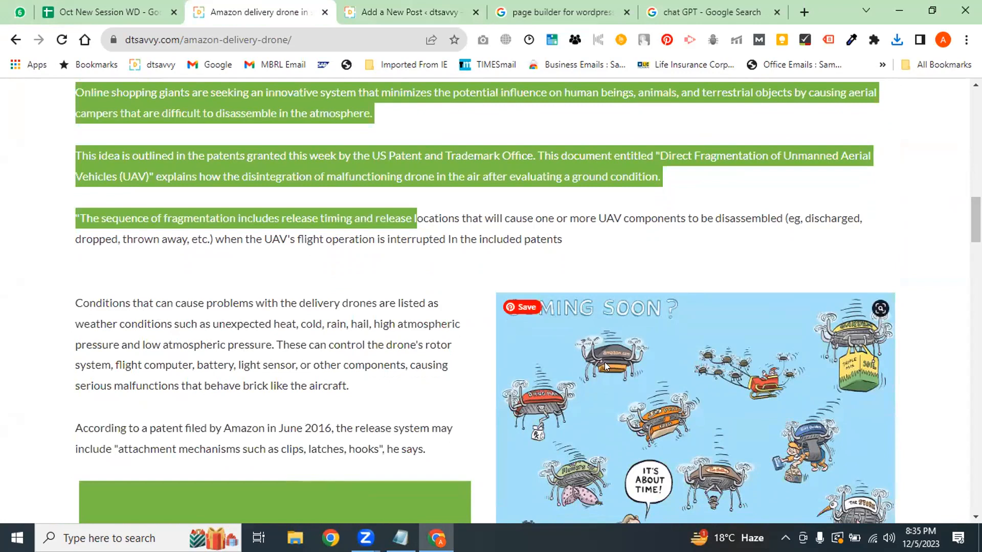
pyautogui.scroll(3, 976, 220)
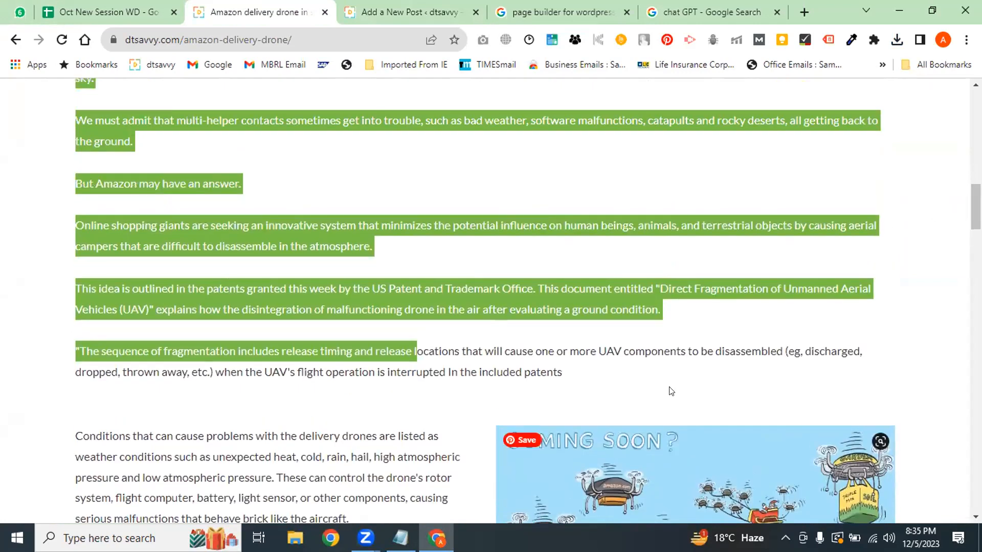
# Mark up the article's UAV patent paragraphs, then return to the 'Add a New Post' tab
pyautogui.hotkey('ctrl', '2')
pyautogui.moveTo(56, 109)
pyautogui.mouseDown()
pyautogui.moveTo(79, 378)
pyautogui.moveTo(754, 390)
pyautogui.moveTo(922, 142)
pyautogui.moveTo(550, 74)
pyautogui.moveTo(56, 105)
pyautogui.mouseUp()
pyautogui.moveTo(61, 420)
pyautogui.mouseDown()
pyautogui.moveTo(494, 512)
pyautogui.moveTo(980, 418)
pyautogui.mouseUp()
pyautogui.moveTo(893, 370); pyautogui.dragTo(7, 400)
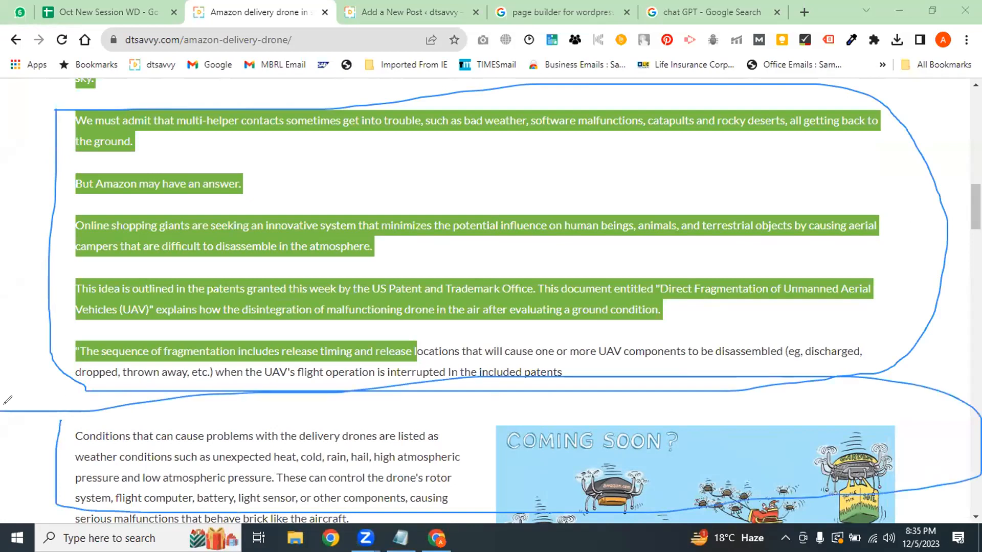
pyautogui.moveTo(436, 393); pyautogui.dragTo(439, 506)
pyautogui.moveTo(205, 446); pyautogui.dragTo(270, 428)
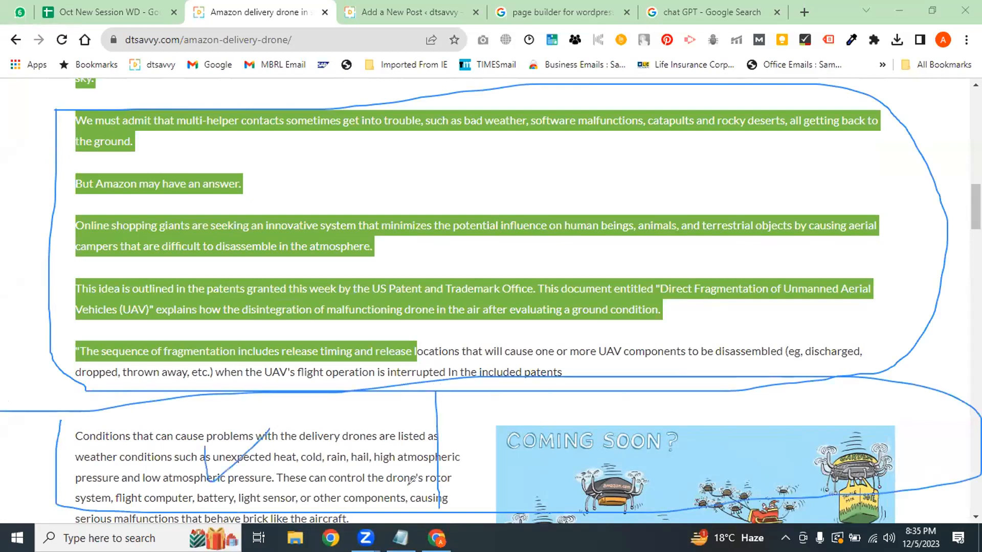
pyautogui.moveTo(520, 436); pyautogui.dragTo(576, 424)
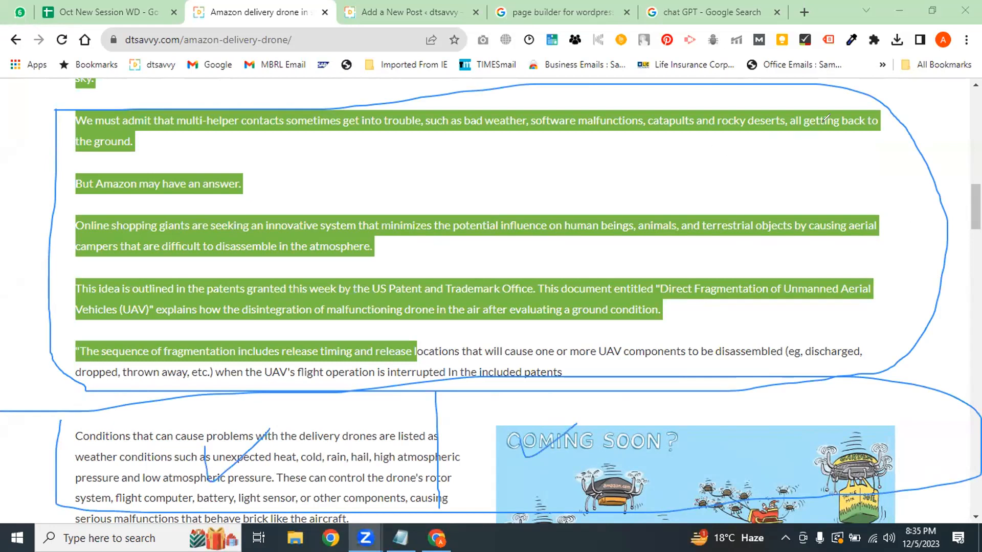
pyautogui.moveTo(791, 157); pyautogui.dragTo(792, 201)
pyautogui.moveTo(192, 123)
pyautogui.mouseDown()
pyautogui.moveTo(91, 428)
pyautogui.moveTo(600, 406)
pyautogui.mouseUp()
pyautogui.moveTo(751, 151); pyautogui.dragTo(286, 199)
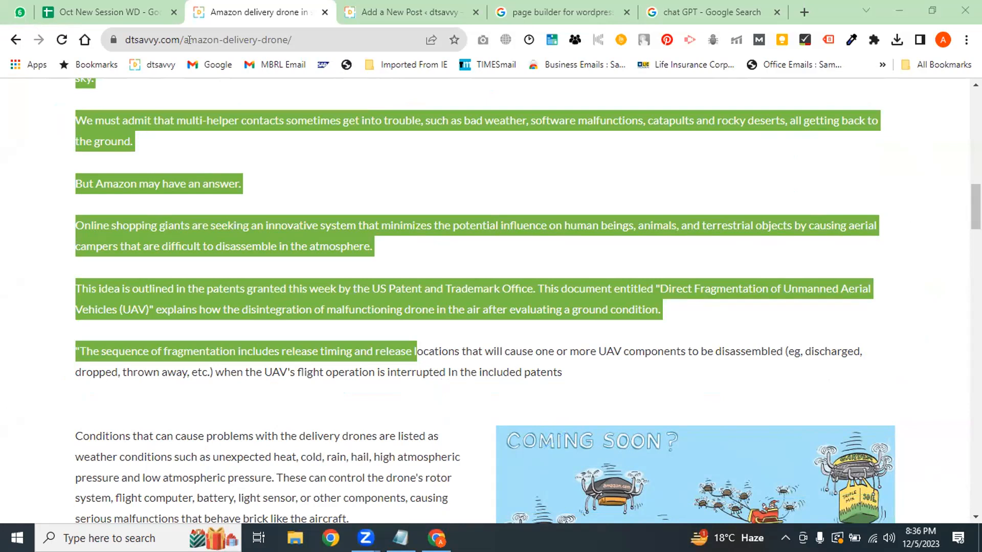
pyautogui.click(404, 12)
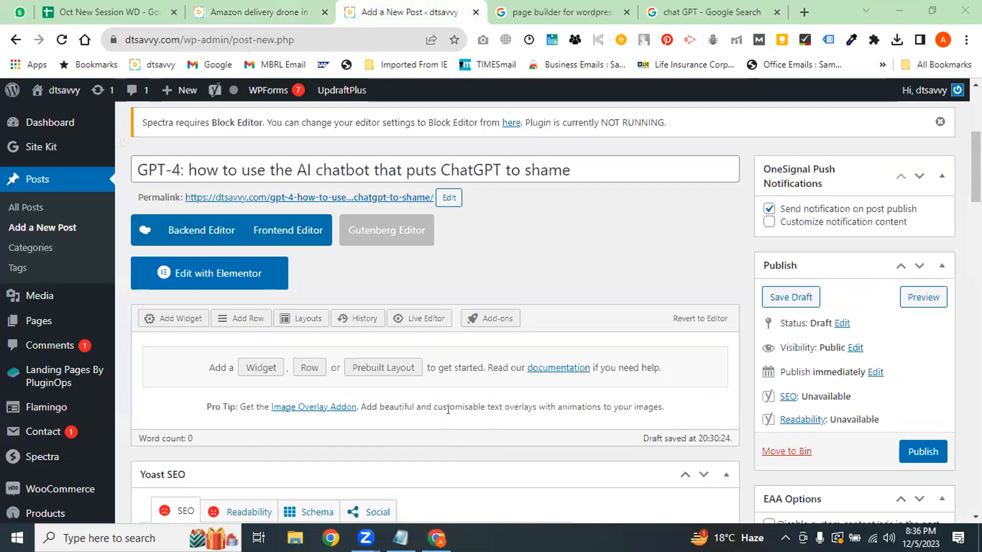
# Insert a full-width one-column row into the GPT-4 post's page builder
pyautogui.scroll(-1, 285, 362)
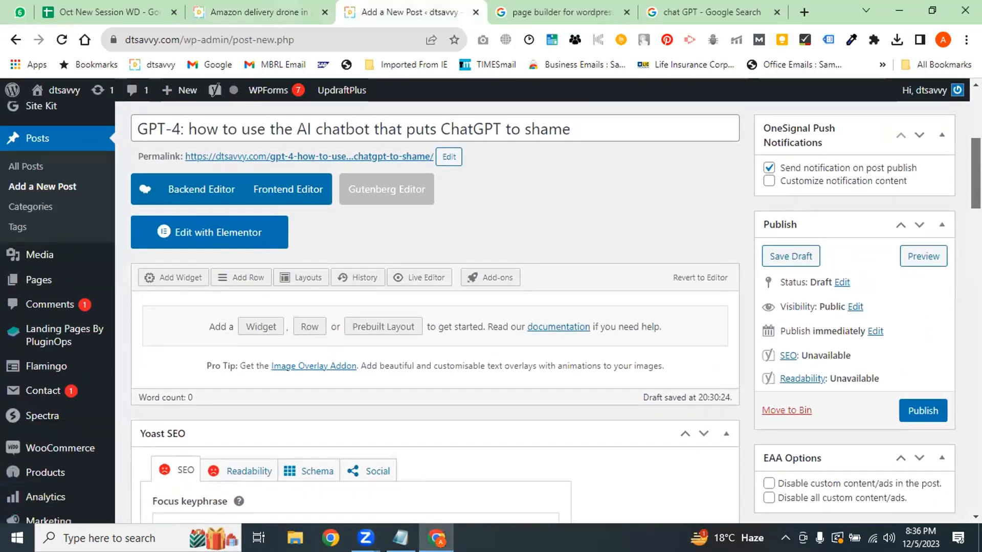
pyautogui.click(306, 327)
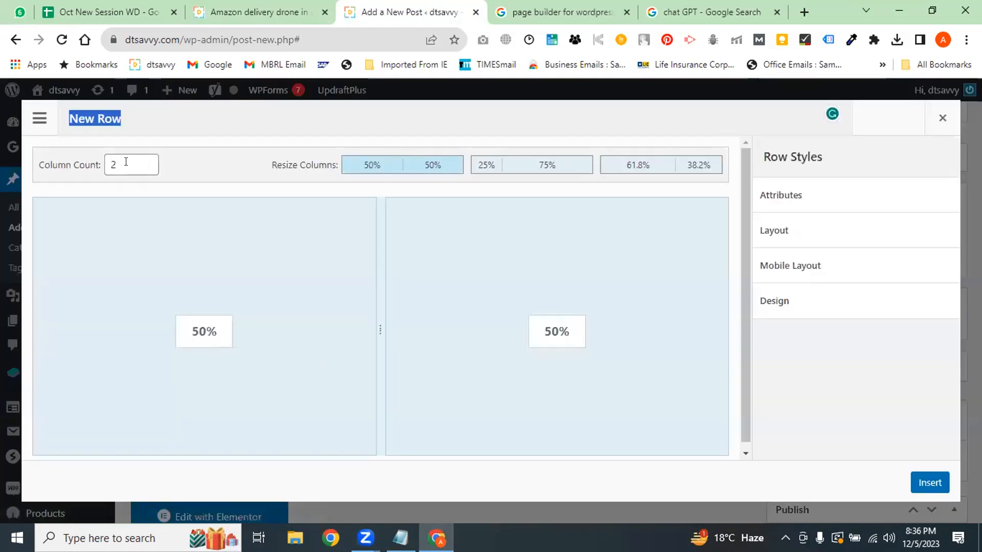
pyautogui.click(146, 160)
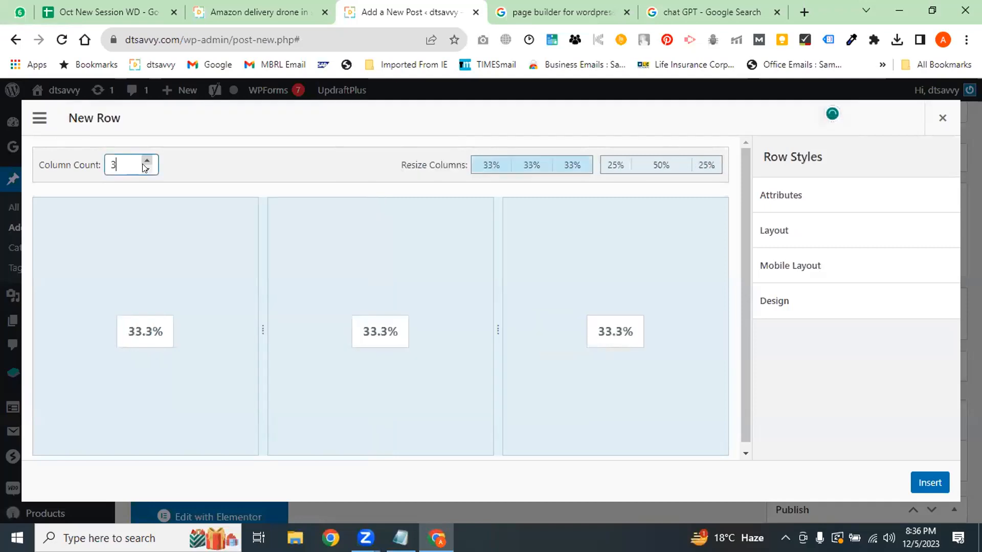
pyautogui.click(146, 169)
pyautogui.click(147, 169)
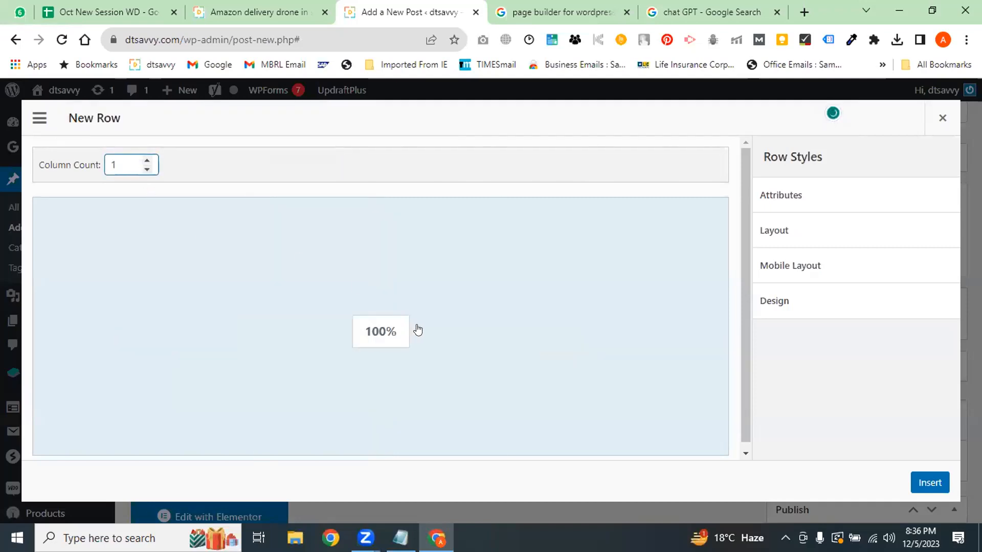
pyautogui.click(930, 483)
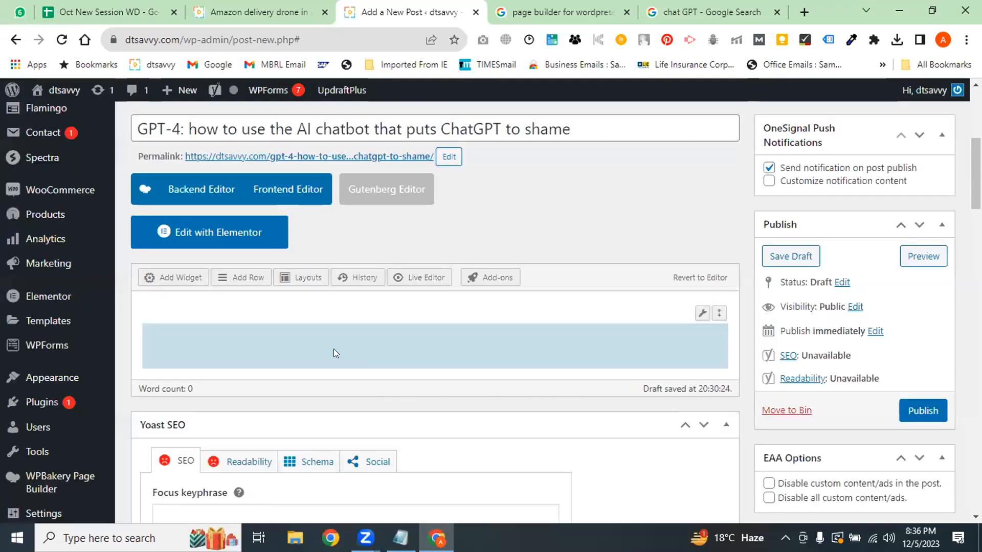
# Insert a second row with 2 columns, then return to the drone article
pyautogui.click(251, 279)
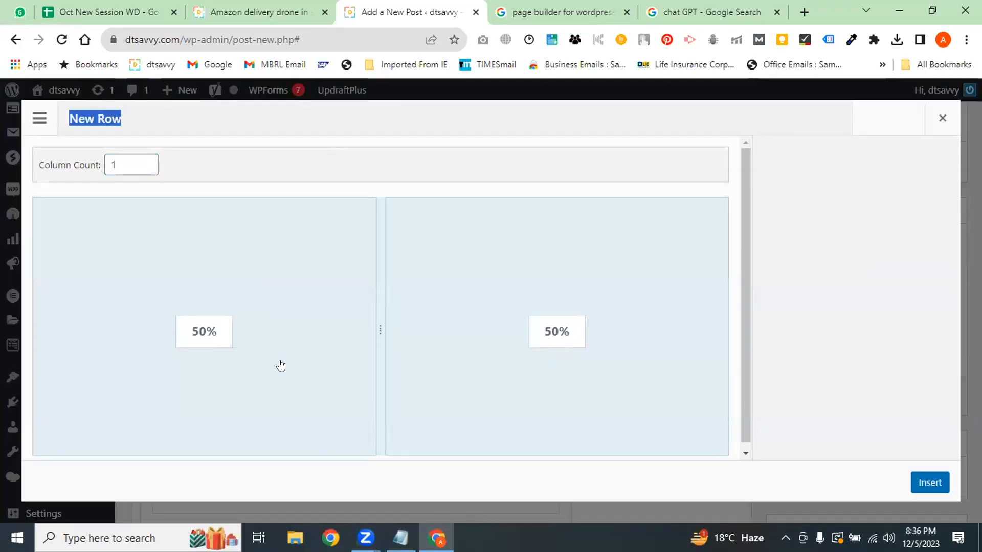
pyautogui.click(936, 486)
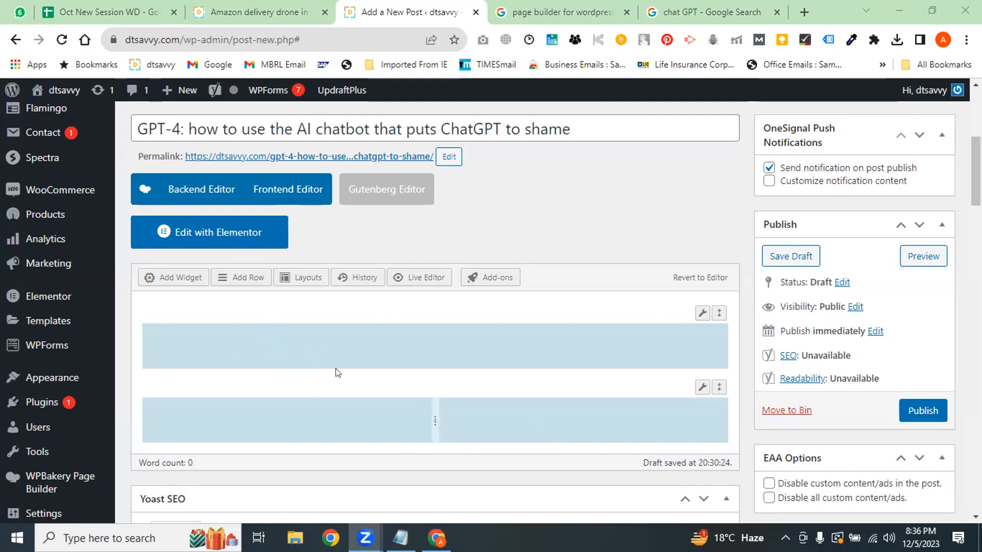
pyautogui.click(286, 11)
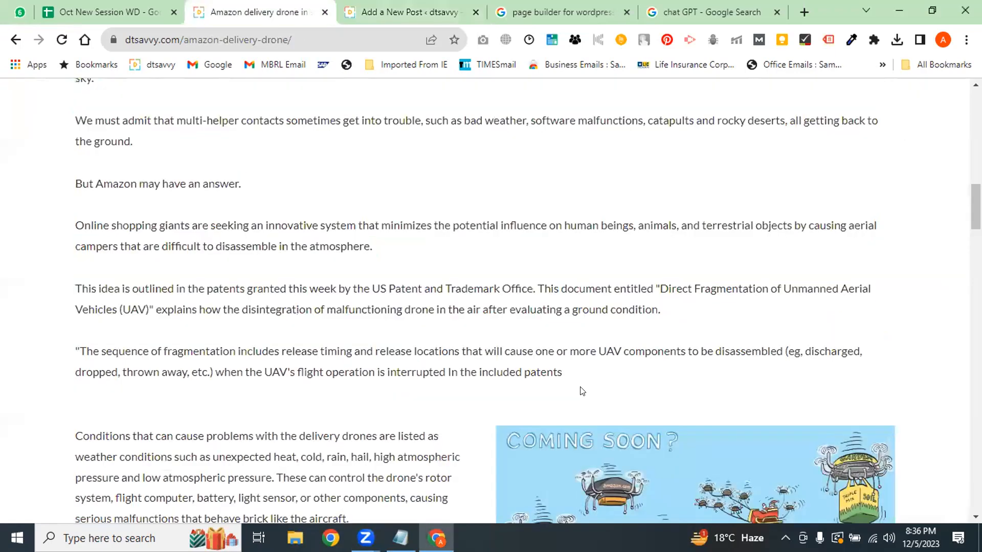
# Select drone article paragraphs, from 'We must admit' through the patents quote
pyautogui.moveTo(578, 378); pyautogui.dragTo(142, 148)
pyautogui.click(659, 410)
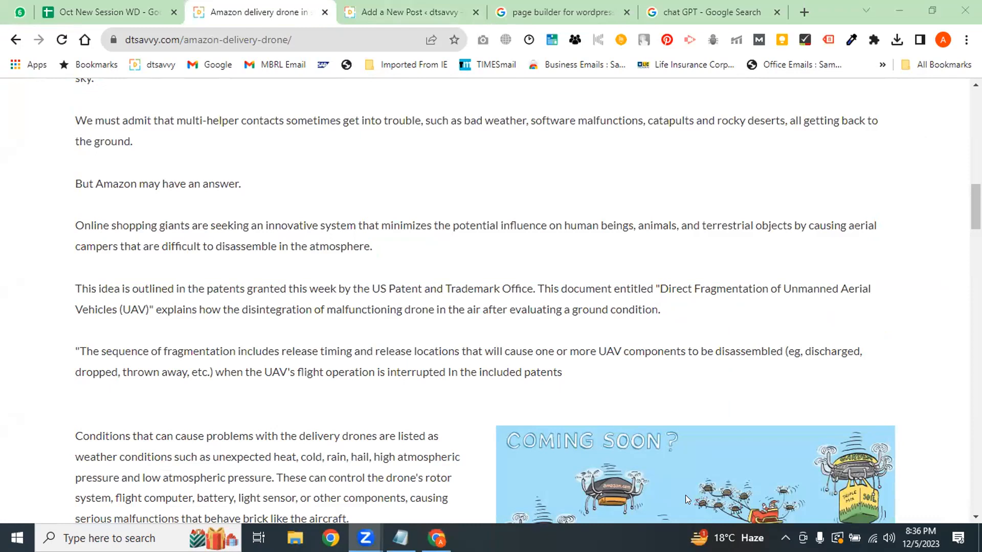
pyautogui.moveTo(86, 120); pyautogui.dragTo(537, 372)
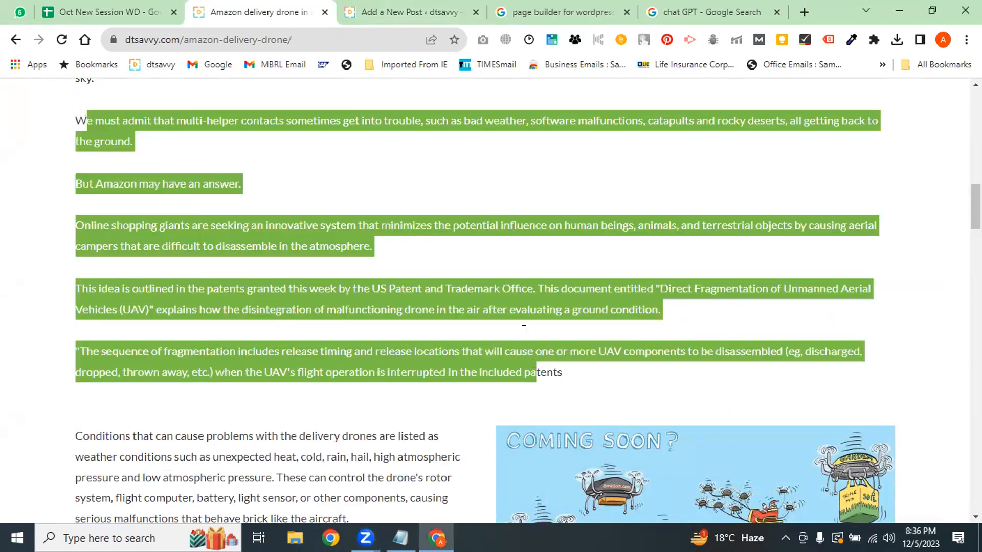
pyautogui.click(442, 149)
# Select the drone article's conditions paragraph, then go back to the new post editor
pyautogui.click(438, 11)
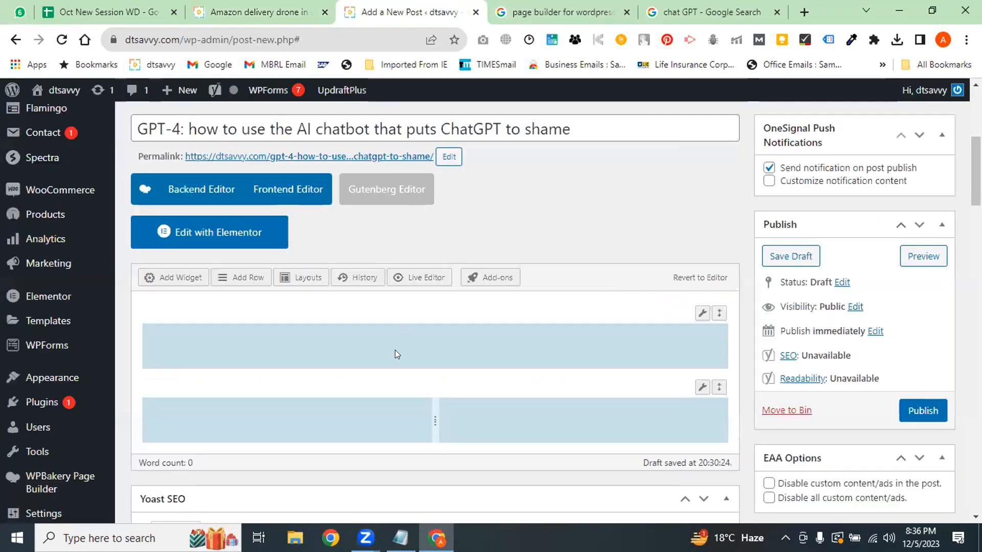
pyautogui.click(259, 11)
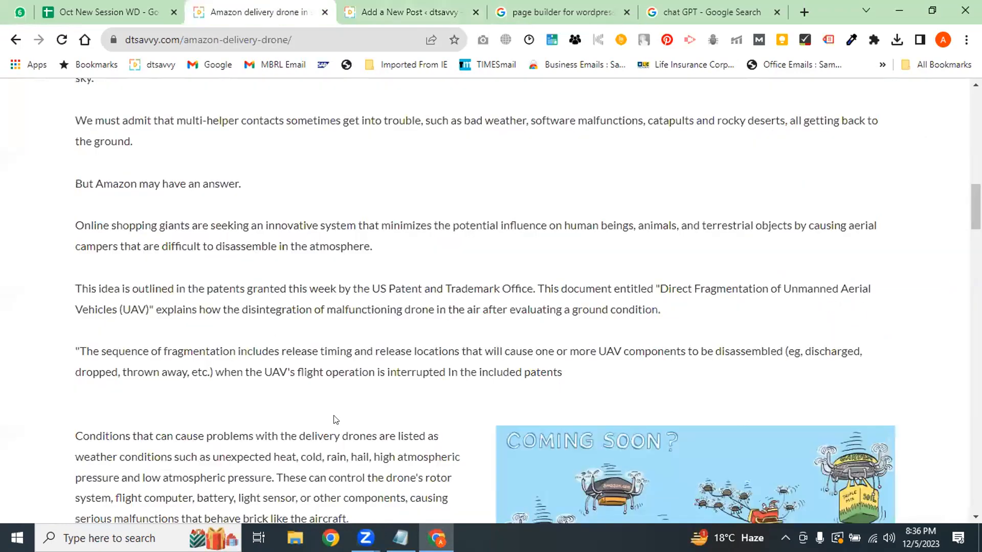
pyautogui.scroll(-2, 512, 307)
pyautogui.moveTo(230, 310); pyautogui.dragTo(556, 392)
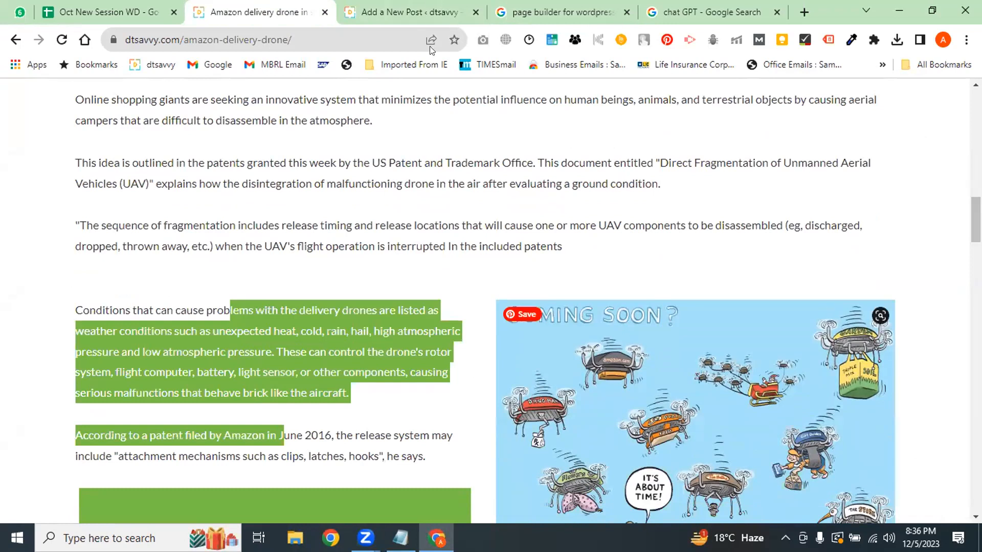
pyautogui.click(404, 12)
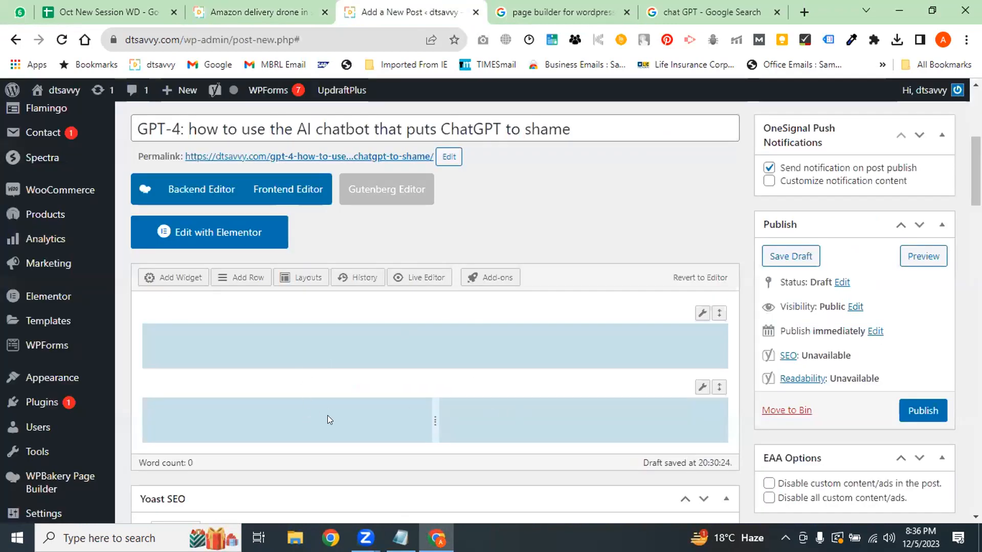
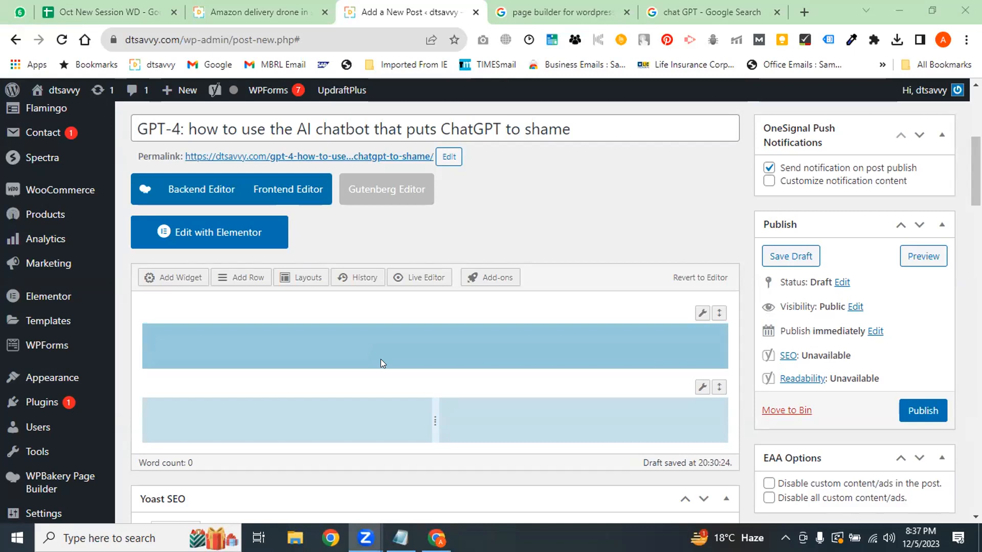
# Delete the lower row and insert a fresh two-column row in its place
pyautogui.moveTo(702, 388)
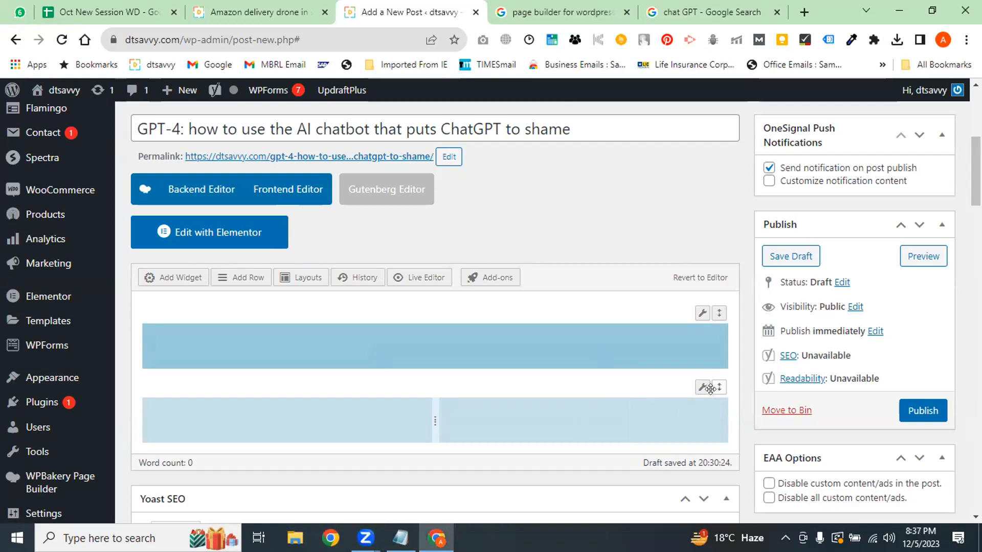
pyautogui.click(673, 438)
pyautogui.click(673, 438)
pyautogui.click(244, 280)
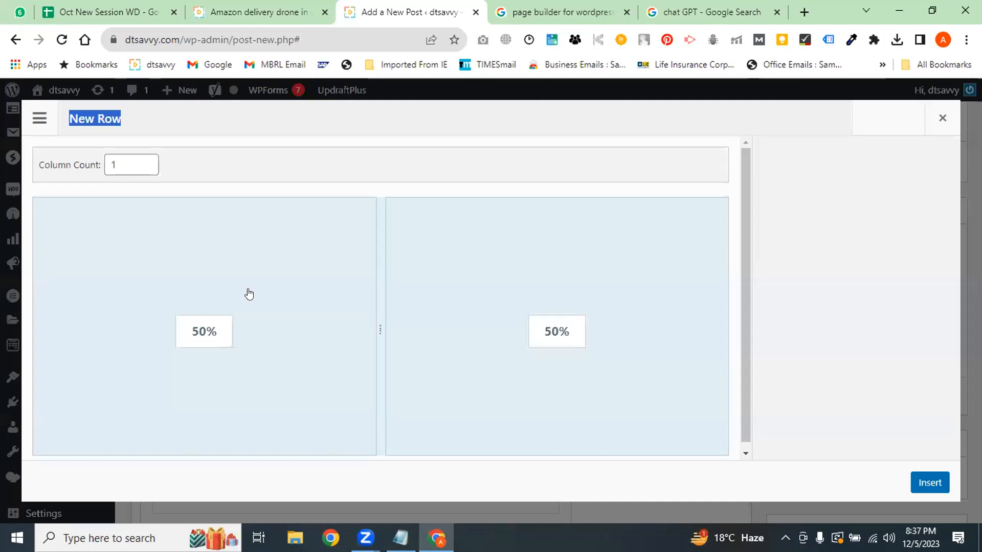
pyautogui.click(148, 161)
pyautogui.click(147, 161)
pyautogui.click(147, 161)
pyautogui.click(146, 170)
pyautogui.click(145, 171)
pyautogui.click(145, 171)
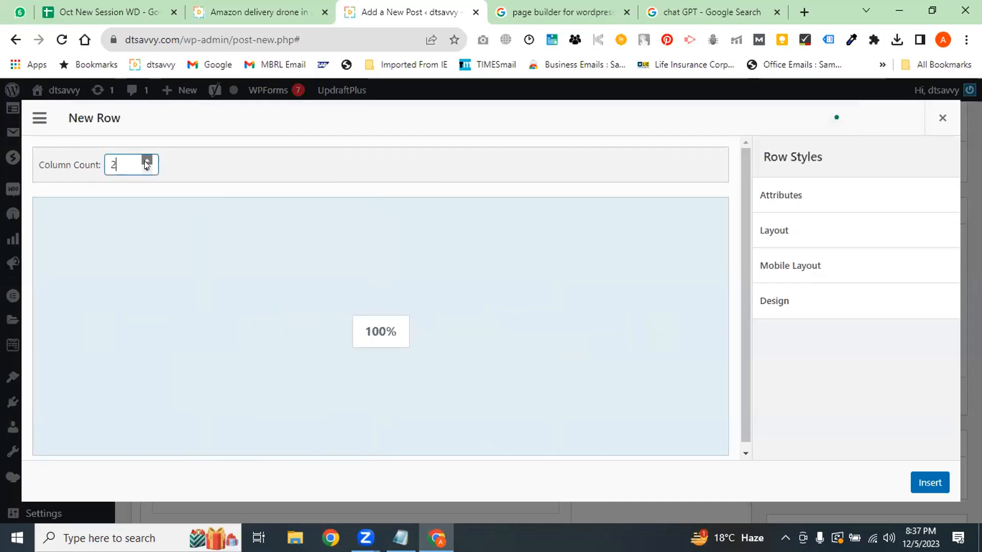
pyautogui.click(145, 160)
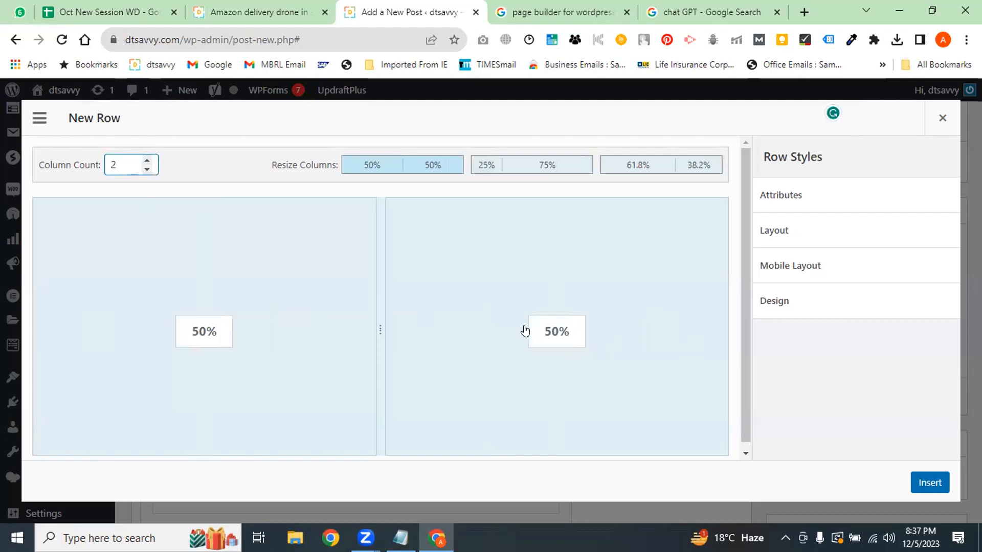
pyautogui.click(930, 486)
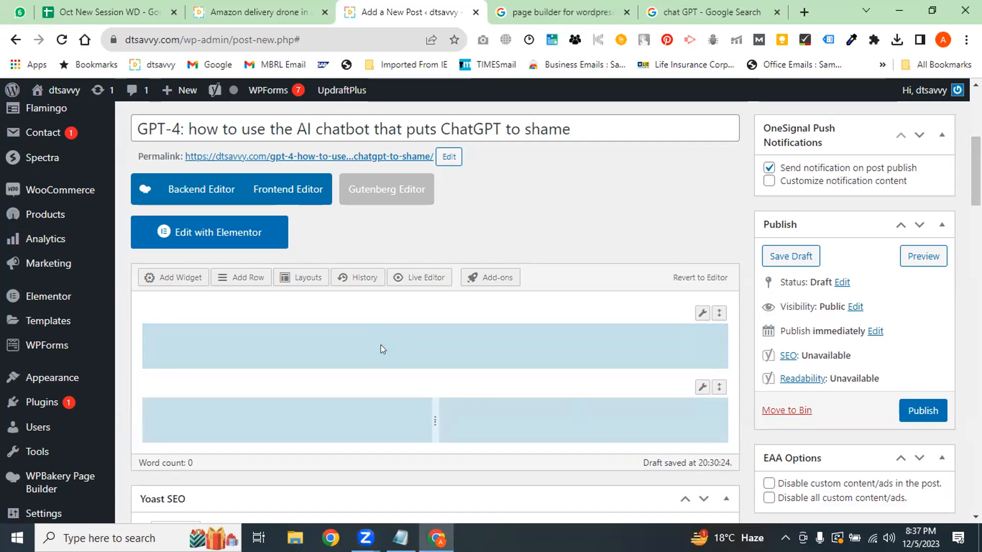
# Browse the widget list, then close it without adding anything
pyautogui.click(190, 278)
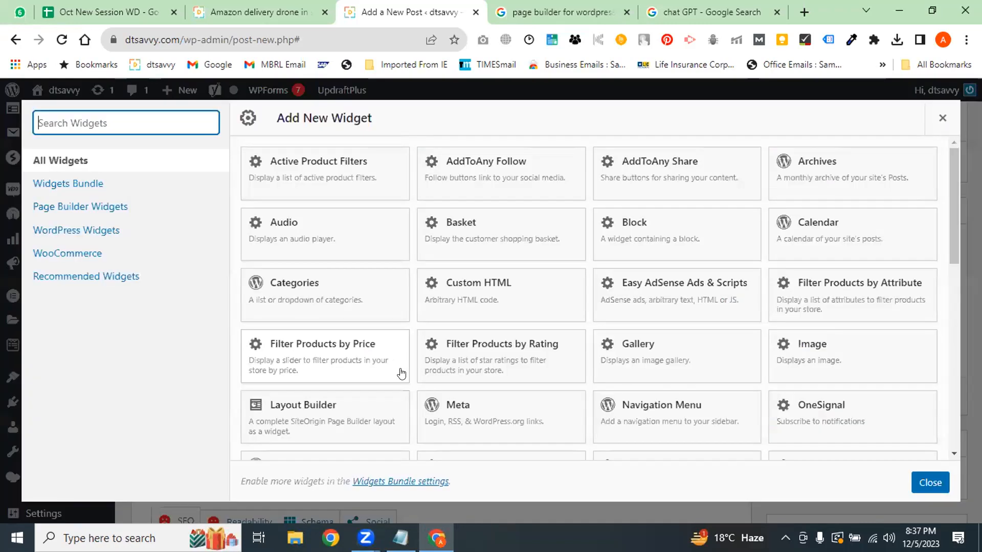
pyautogui.moveTo(948, 177); pyautogui.dragTo(946, 361)
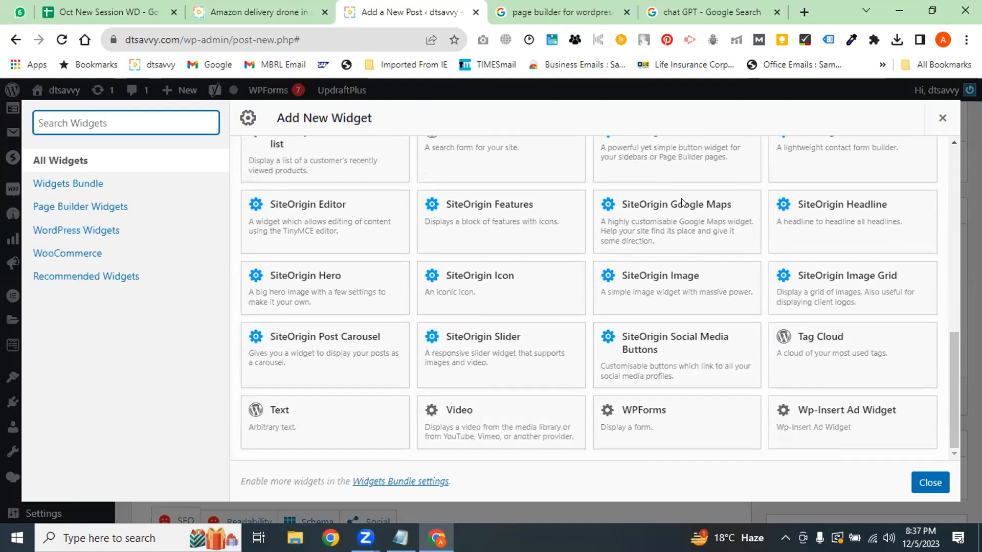
pyautogui.moveTo(949, 384); pyautogui.dragTo(954, 310)
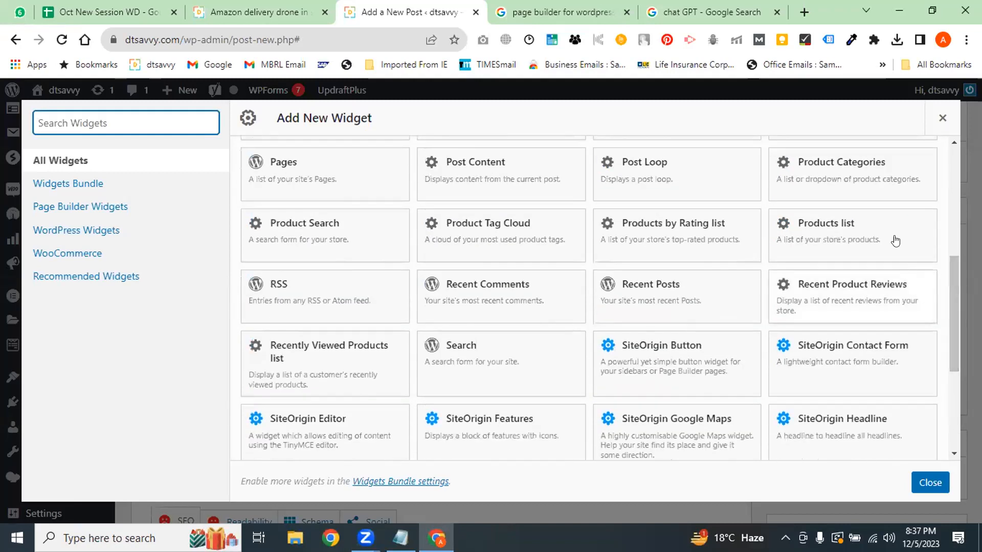
pyautogui.click(942, 118)
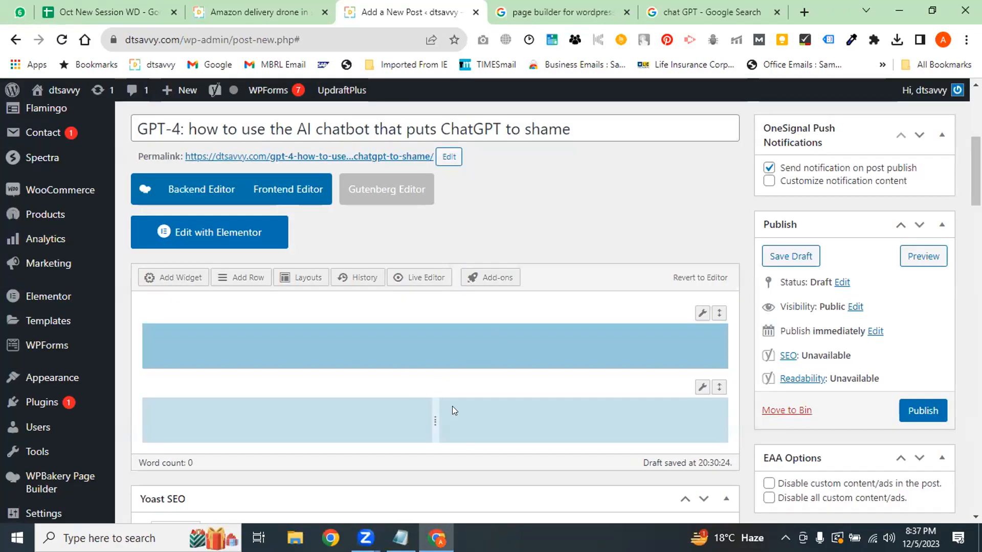
pyautogui.click(397, 345)
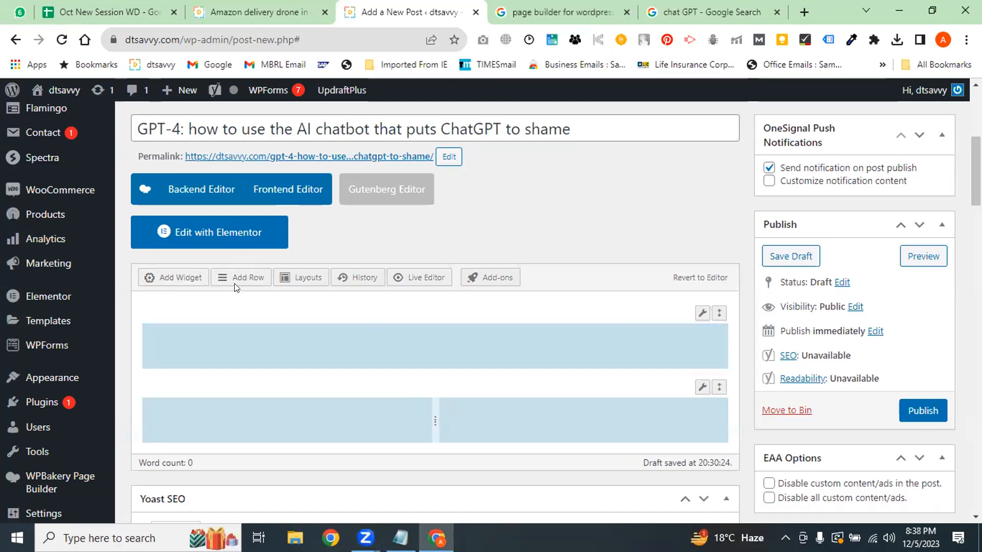
# Copy paragraphs from the drone article and add a SiteOrigin Editor widget
pyautogui.click(182, 281)
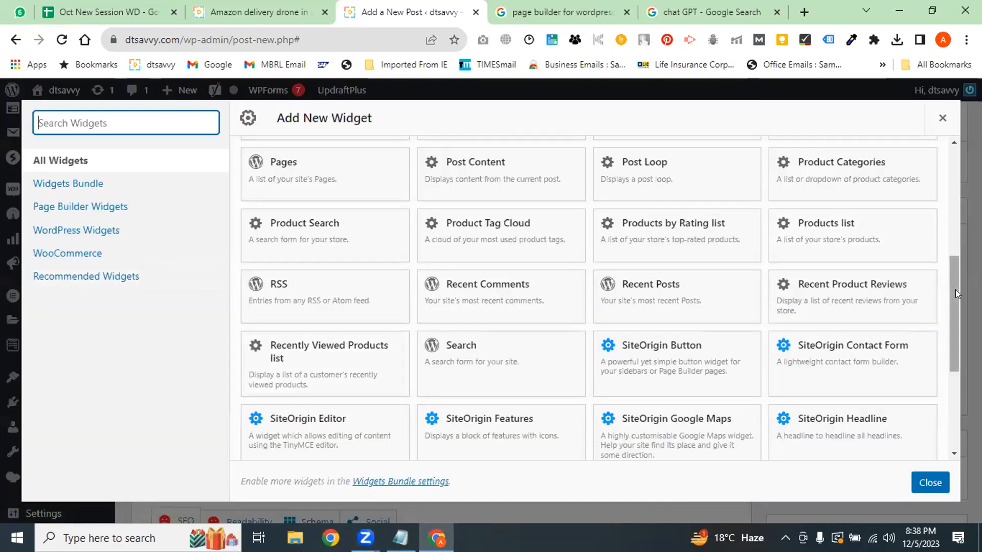
pyautogui.moveTo(956, 289); pyautogui.dragTo(949, 360)
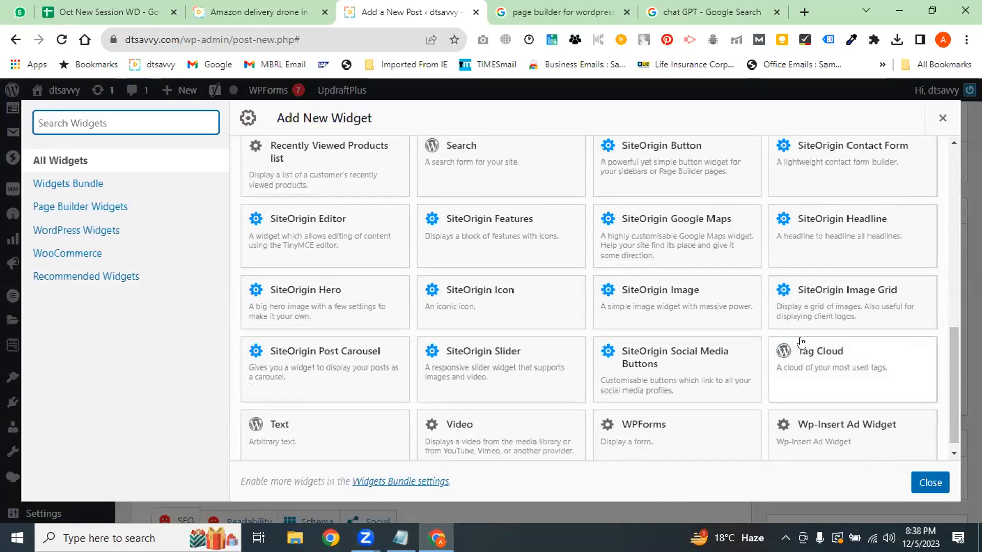
pyautogui.click(258, 11)
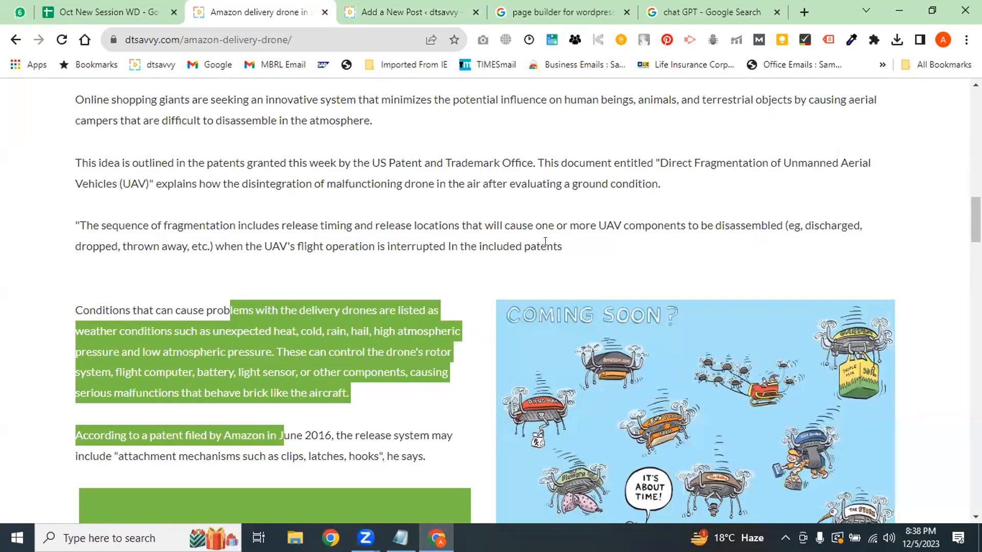
pyautogui.moveTo(562, 244); pyautogui.dragTo(117, 137)
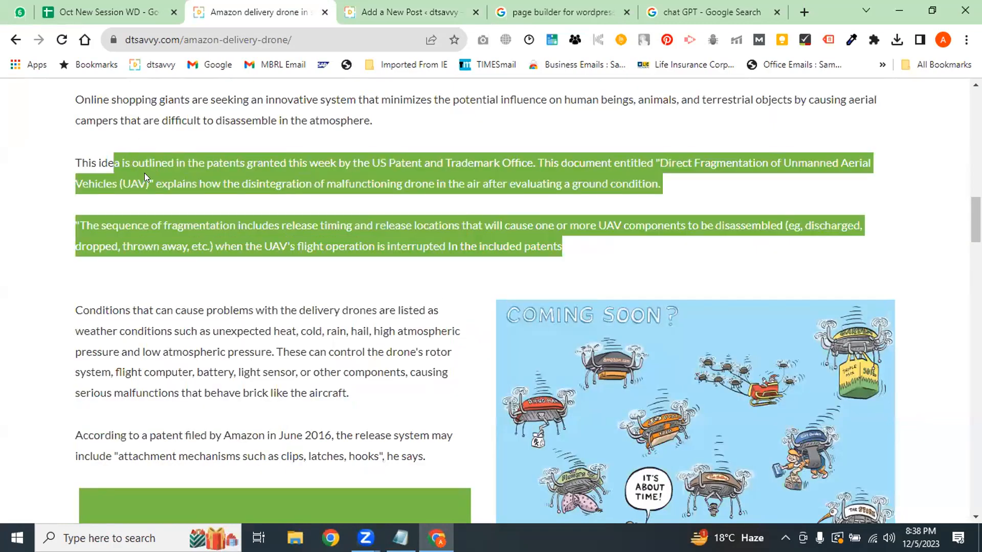
pyautogui.click(404, 12)
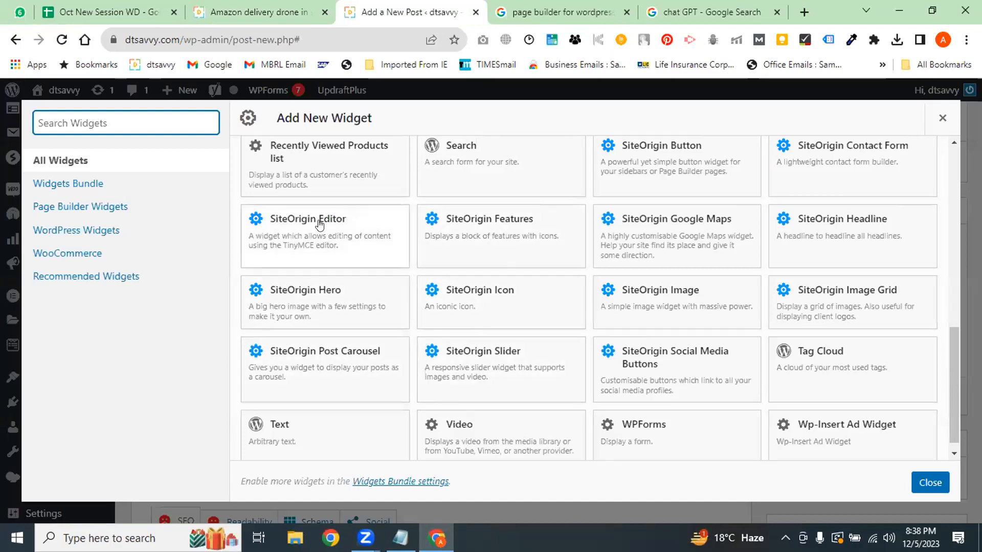
pyautogui.click(339, 240)
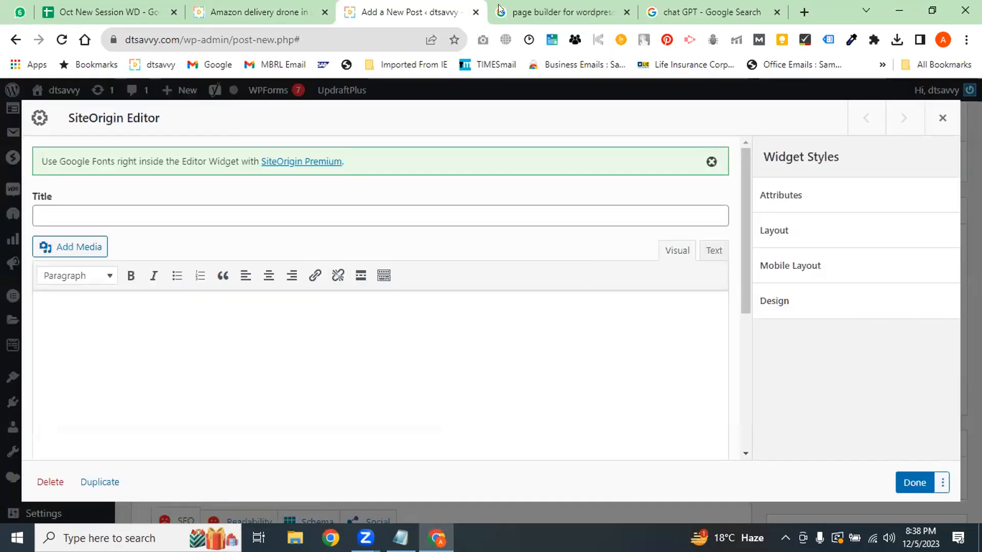
# Paste the drone article's five opening paragraphs into the SiteOrigin Editor widget and save it
pyautogui.click(306, 12)
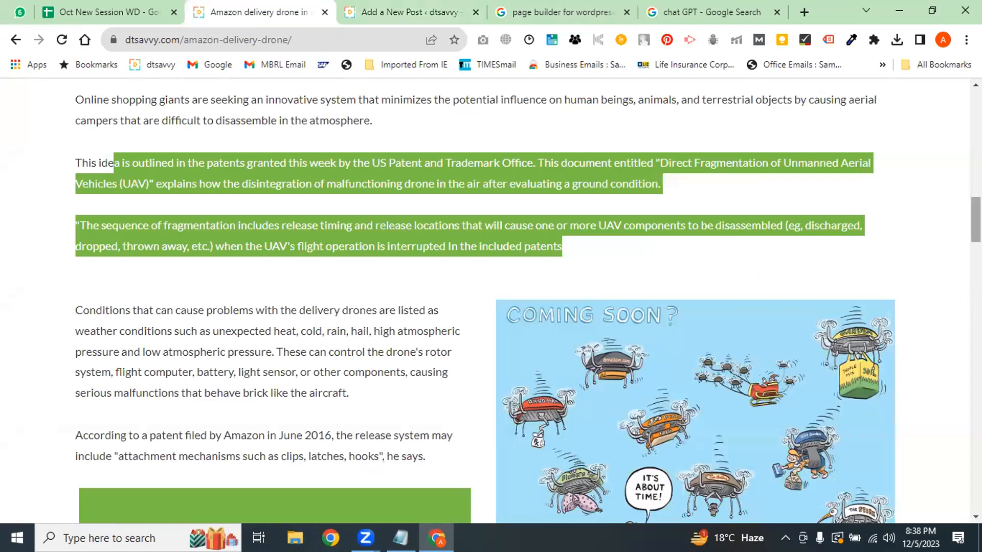
pyautogui.scroll(2, 601, 262)
pyautogui.click(544, 389)
pyautogui.moveTo(570, 374); pyautogui.dragTo(75, 114)
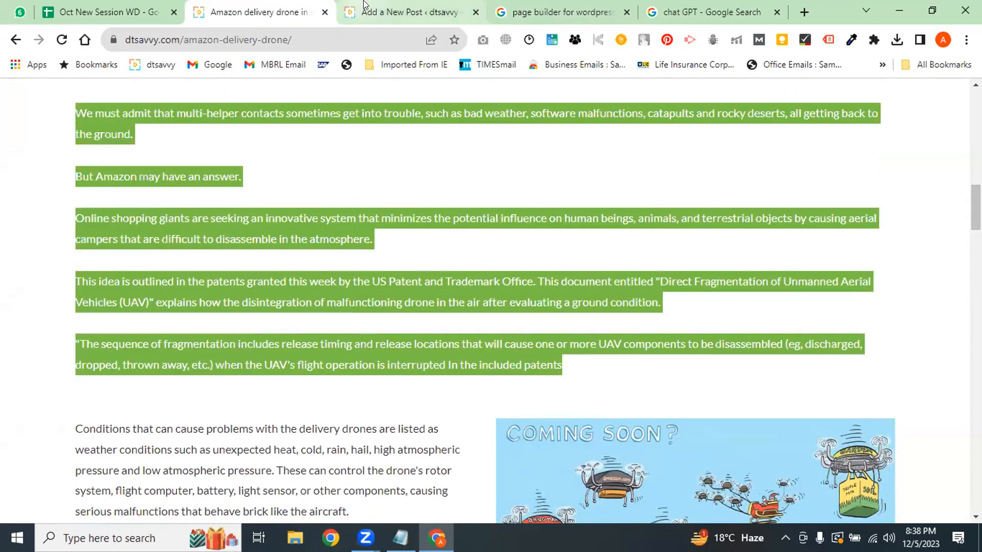
pyautogui.click(393, 11)
pyautogui.hotkey('ctrl', 'v')
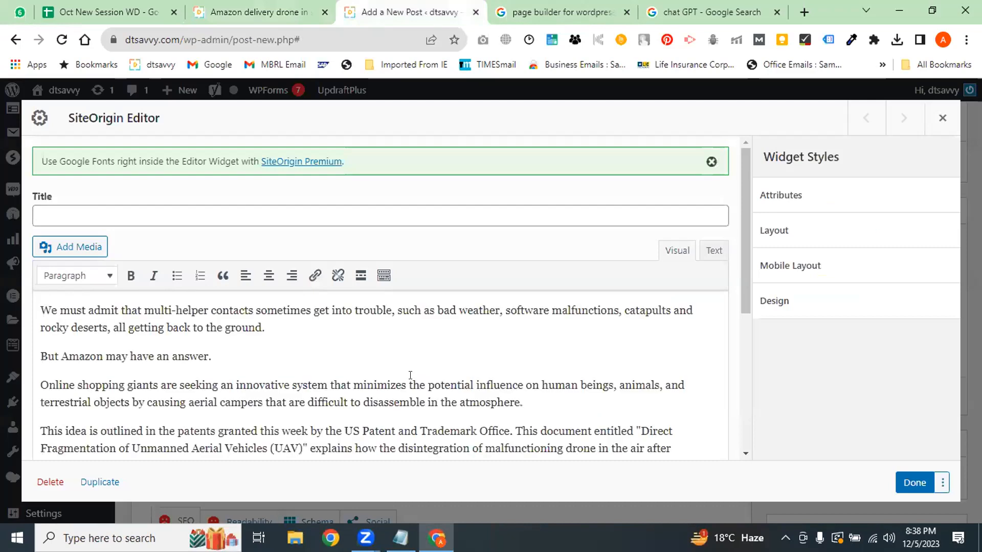
pyautogui.click(914, 483)
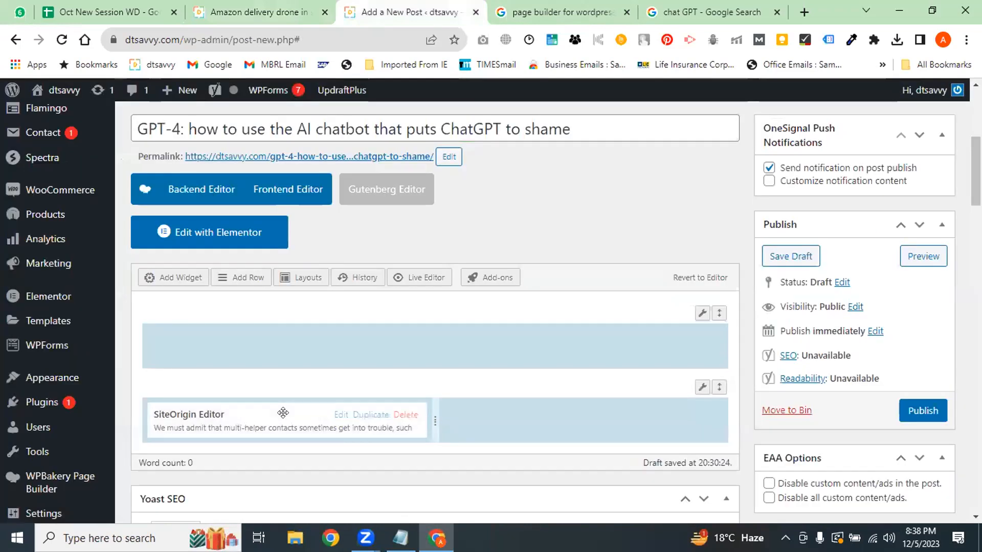
# Move the editor widget into the top row, then select more drone article text
pyautogui.moveTo(283, 413); pyautogui.dragTo(307, 346)
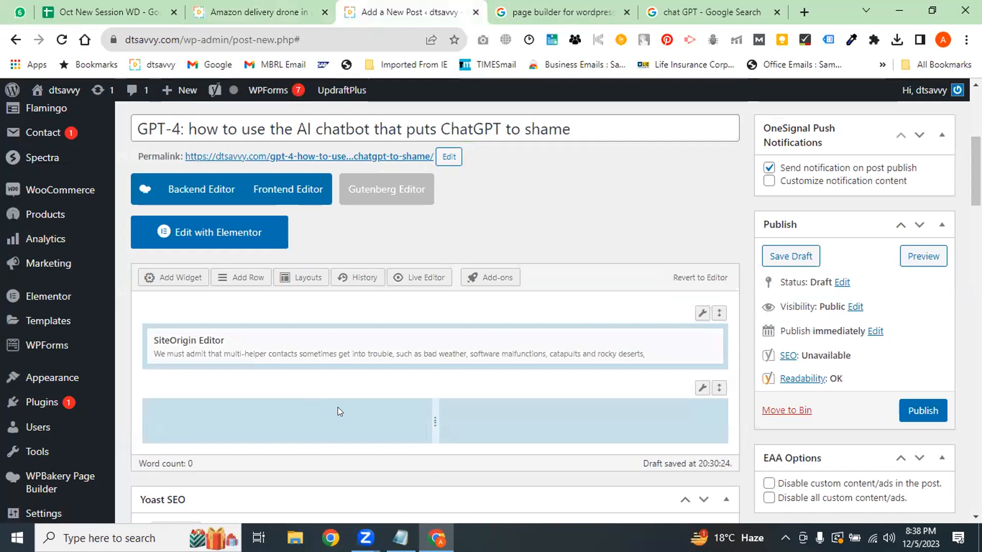
pyautogui.hotkey('ctrl', 'shift', 'Tab')
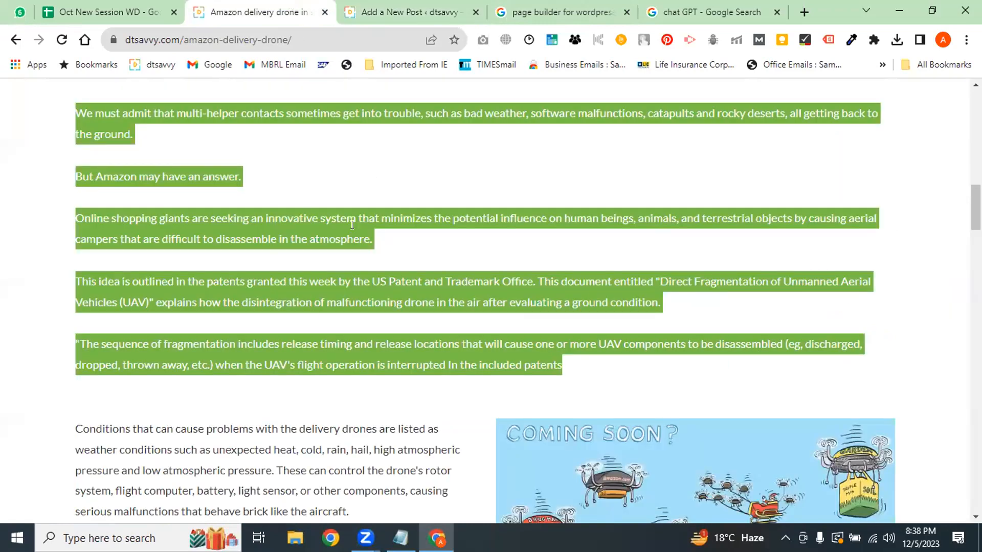
pyautogui.hotkey('ctrl', 'Tab')
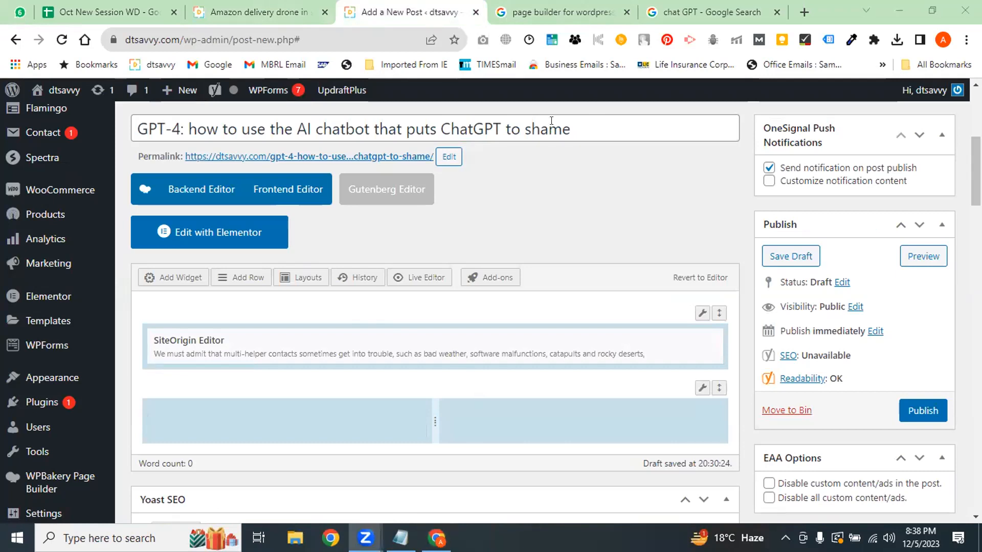
pyautogui.click(258, 11)
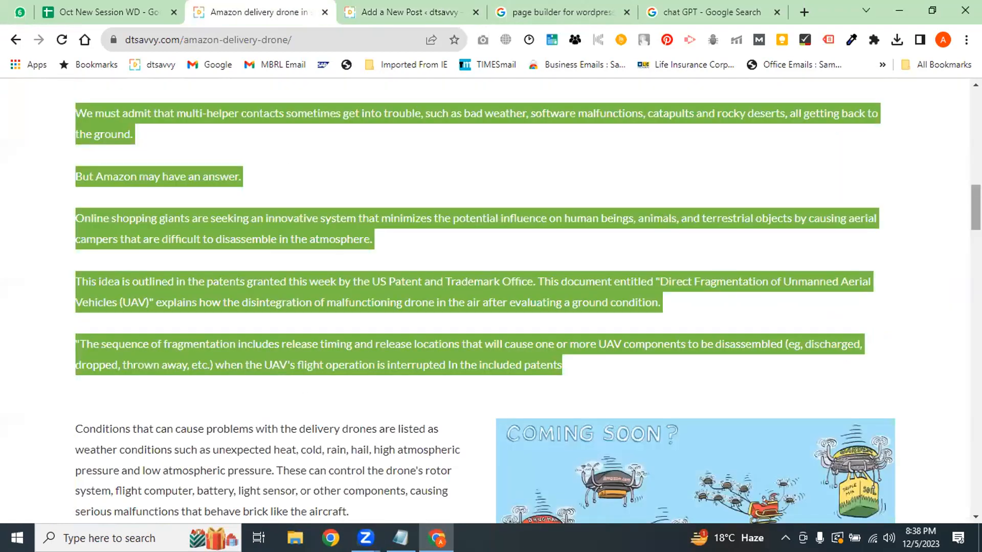
pyautogui.scroll(-3, 285, 260)
pyautogui.moveTo(285, 260); pyautogui.dragTo(305, 395)
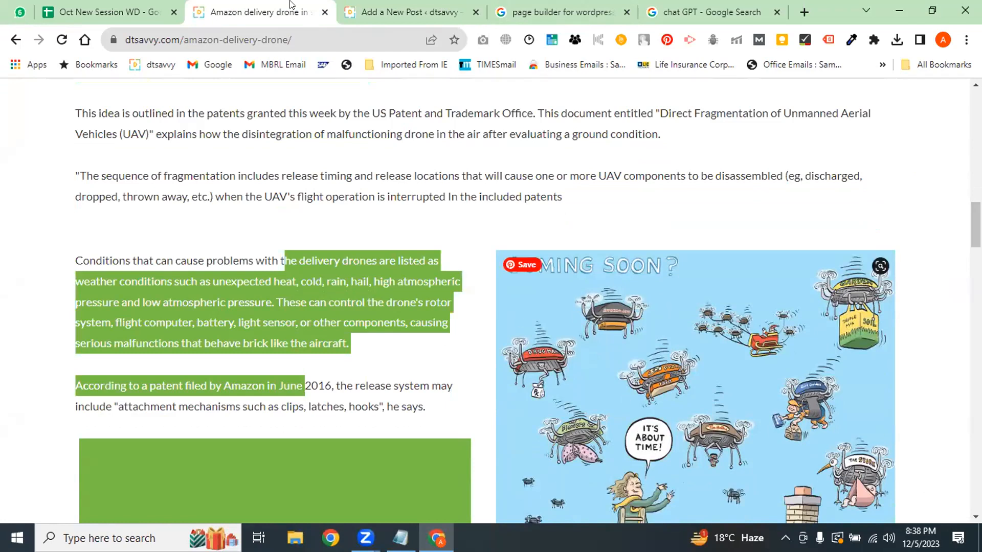
pyautogui.hotkey('ctrl', 'Tab')
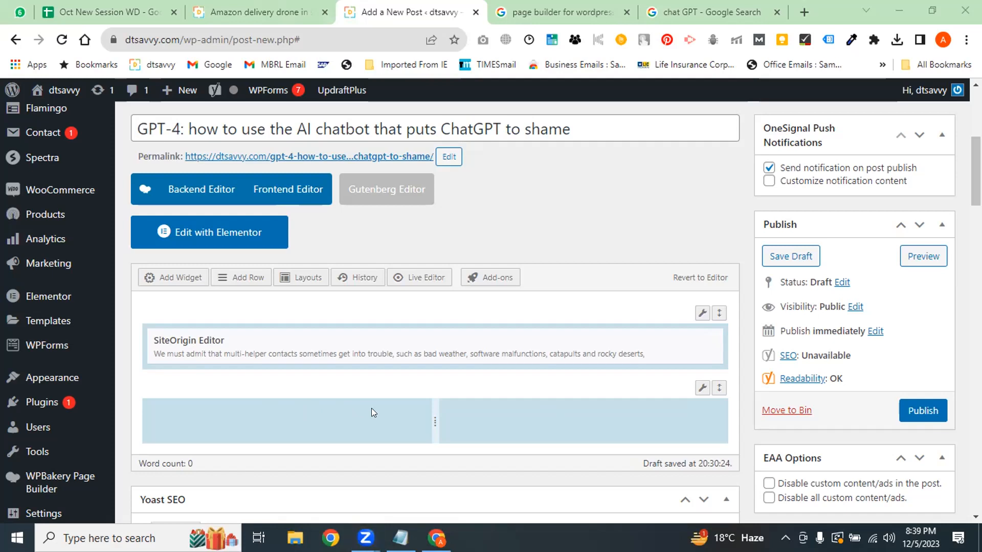
# Add a Text widget to the left cell of the lower row
pyautogui.click(339, 414)
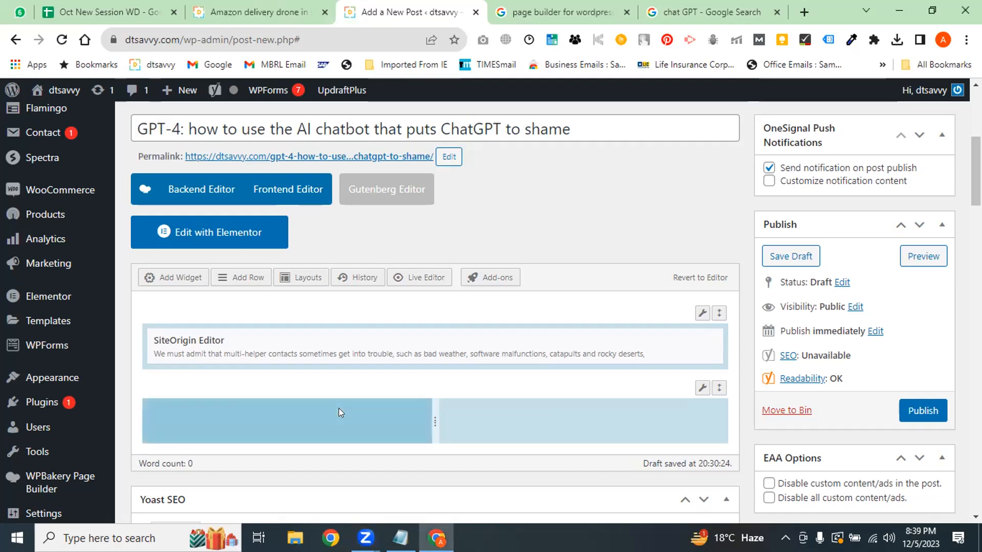
pyautogui.click(189, 276)
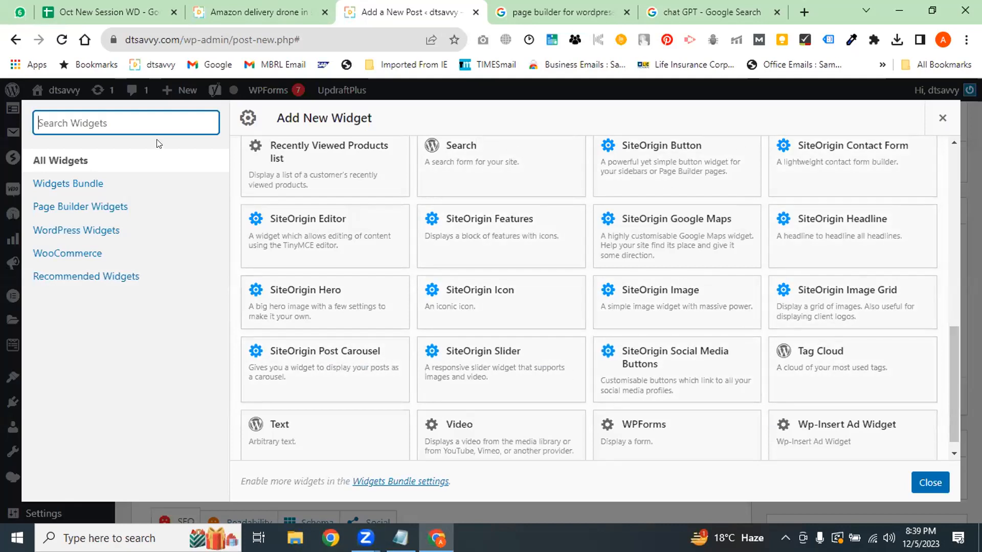
pyautogui.moveTo(958, 374); pyautogui.dragTo(955, 418)
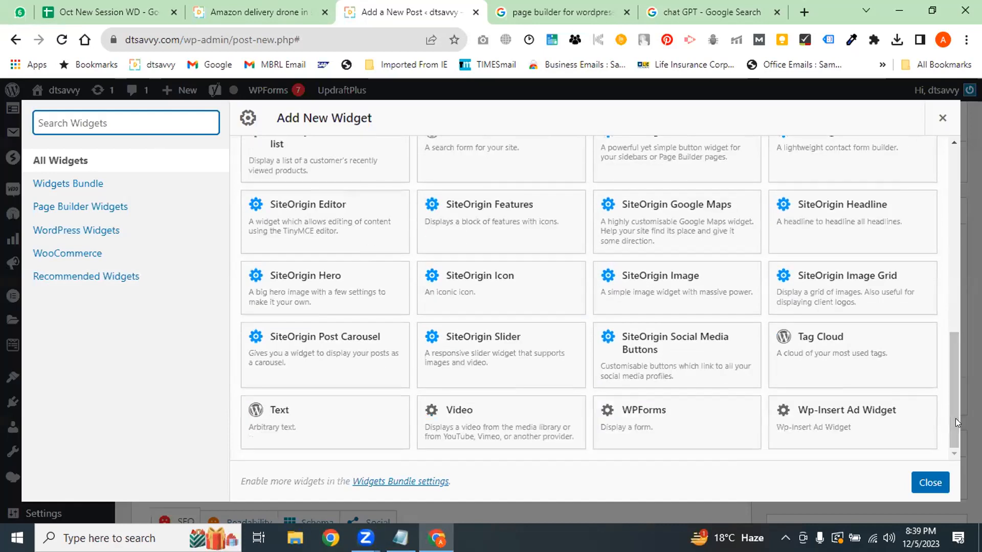
pyautogui.click(305, 406)
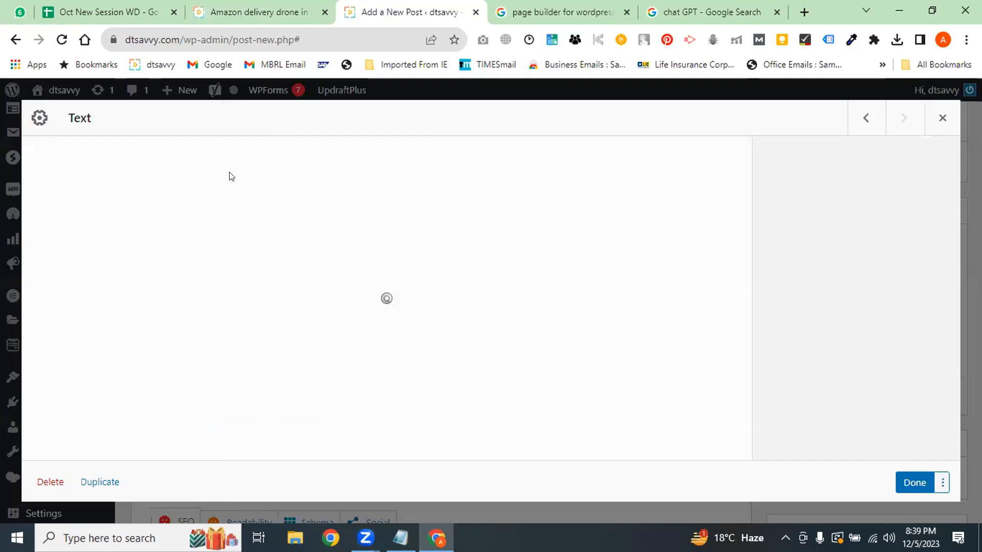
# Paste the drone-conditions paragraphs into the Text widget and save it
pyautogui.click(258, 12)
pyautogui.moveTo(359, 386); pyautogui.dragTo(75, 253)
pyautogui.hotkey('ctrl', 'c')
pyautogui.click(409, 12)
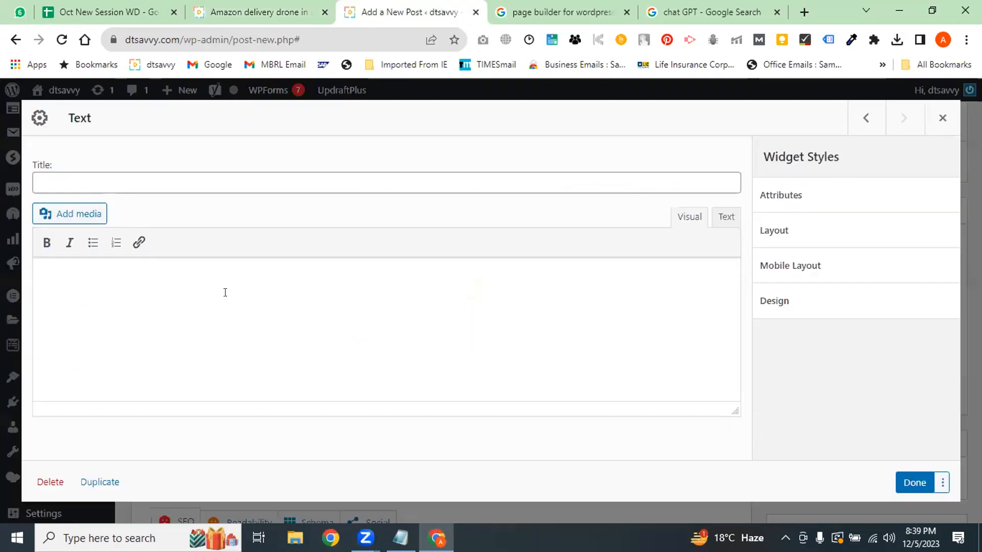
pyautogui.click(189, 294)
pyautogui.hotkey('ctrl', 'v')
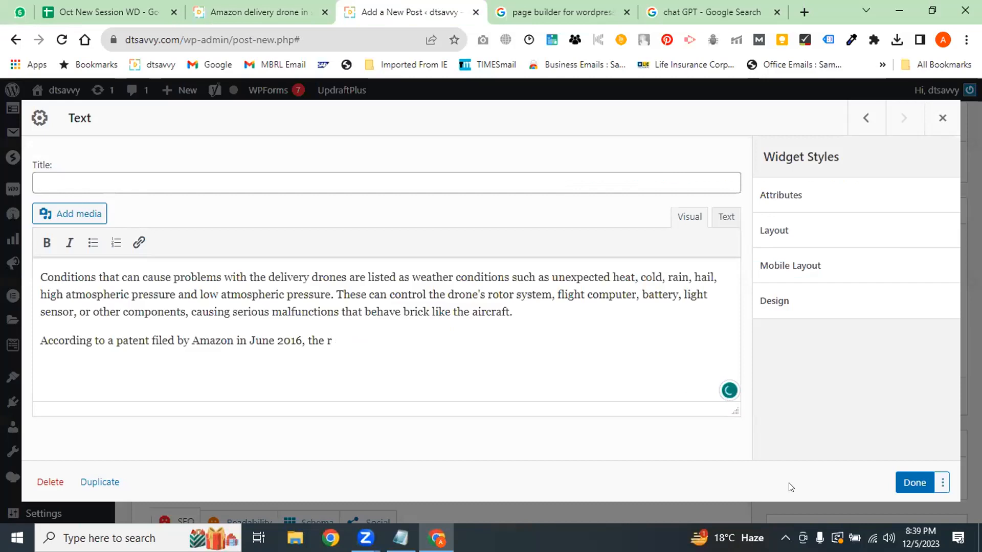
pyautogui.click(911, 485)
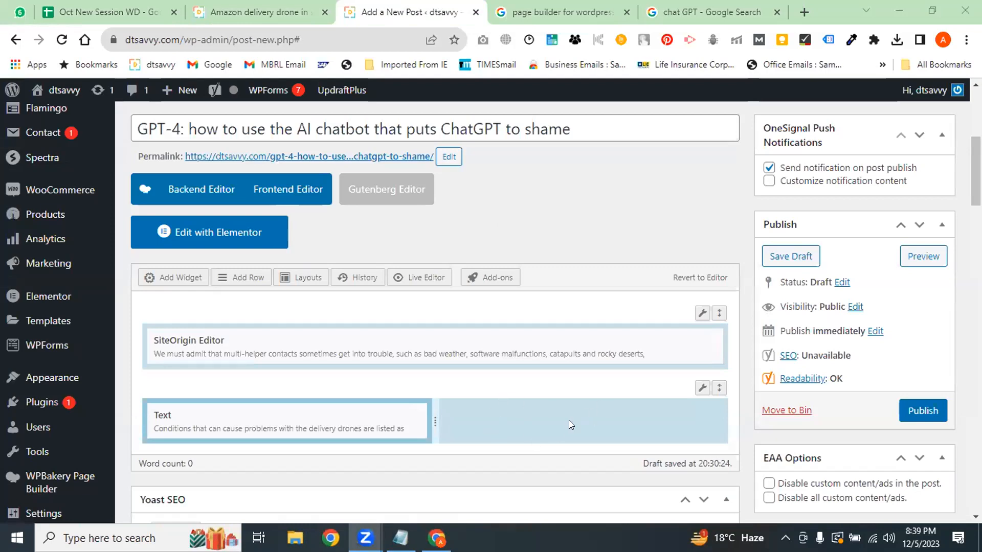
pyautogui.hotkey('ctrl', 'shift', 'Tab')
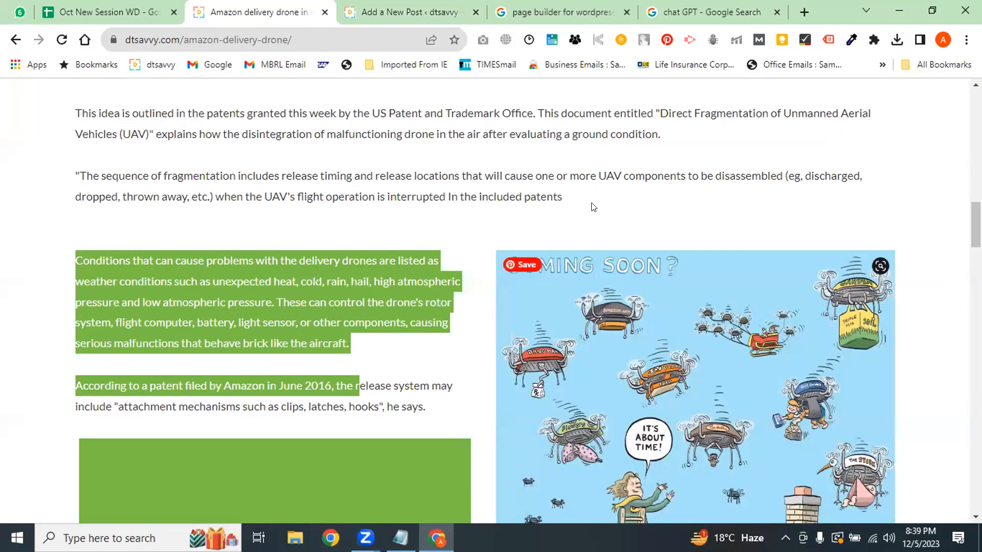
# Add a SiteOrigin Image widget showing ai-7768134_1280.jpg at full size in the lower-right column
pyautogui.click(404, 12)
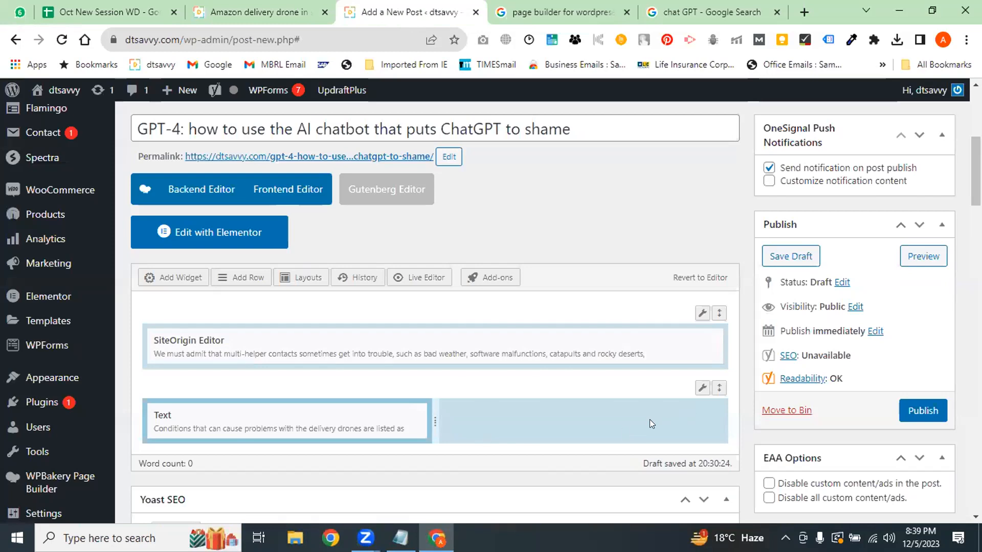
pyautogui.click(187, 280)
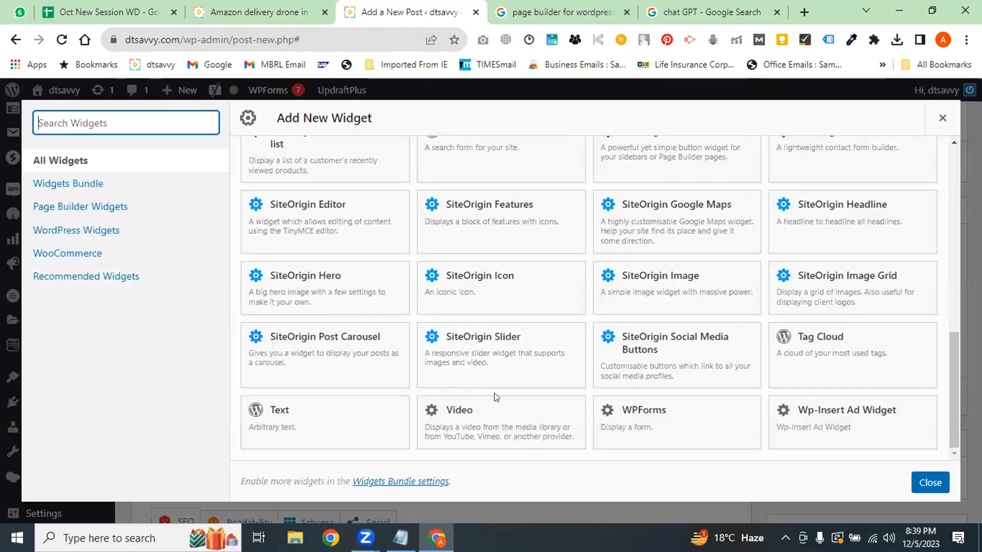
pyautogui.moveTo(956, 393); pyautogui.dragTo(959, 369)
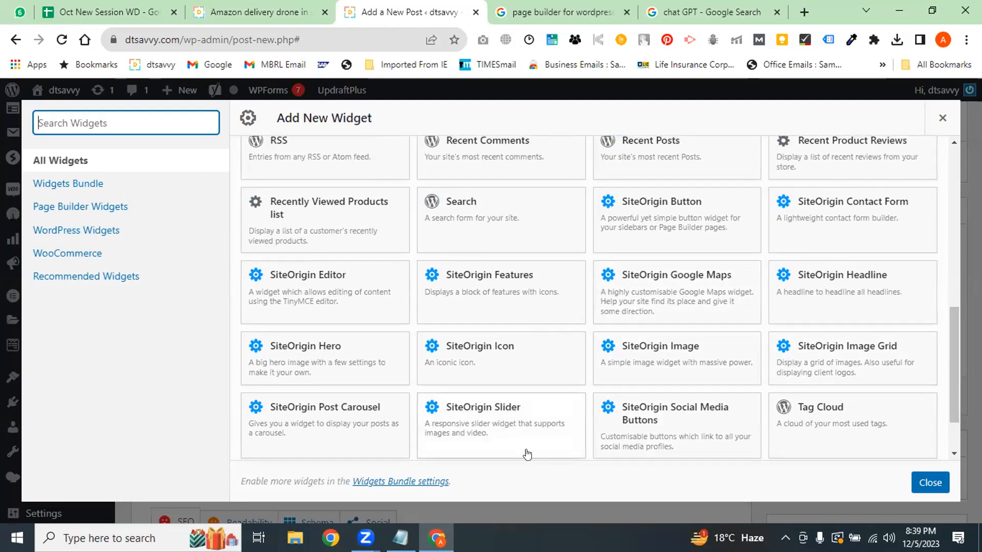
pyautogui.click(649, 364)
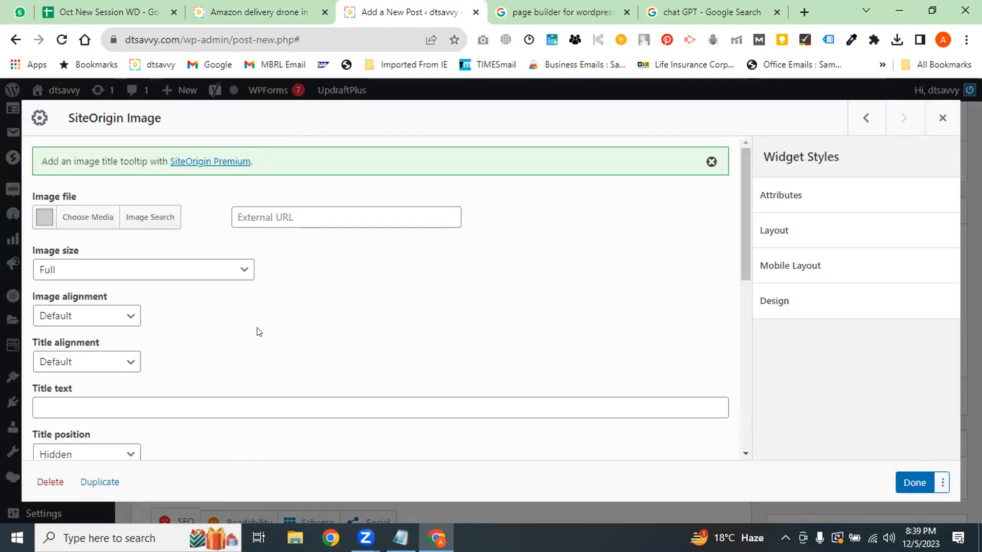
pyautogui.click(76, 220)
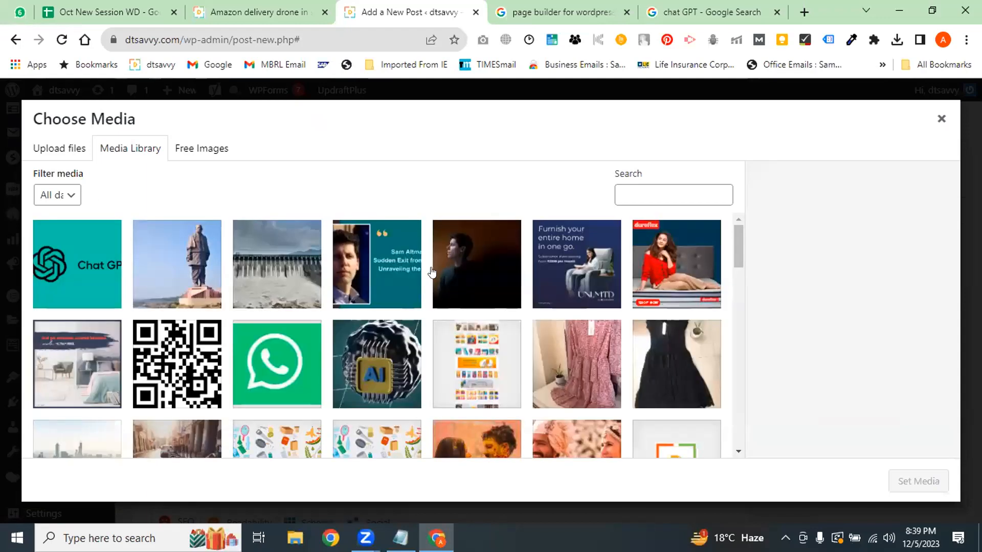
pyautogui.click(371, 361)
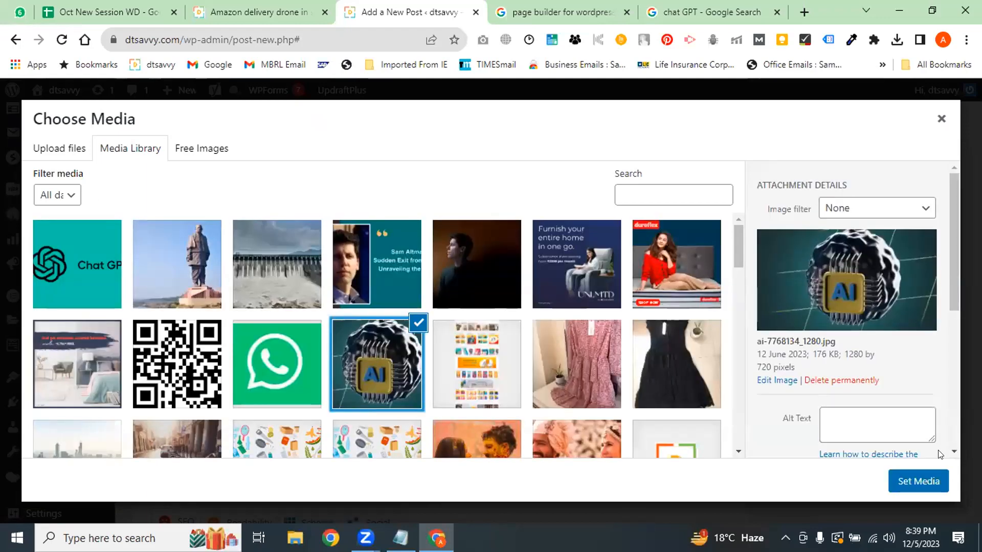
pyautogui.click(919, 481)
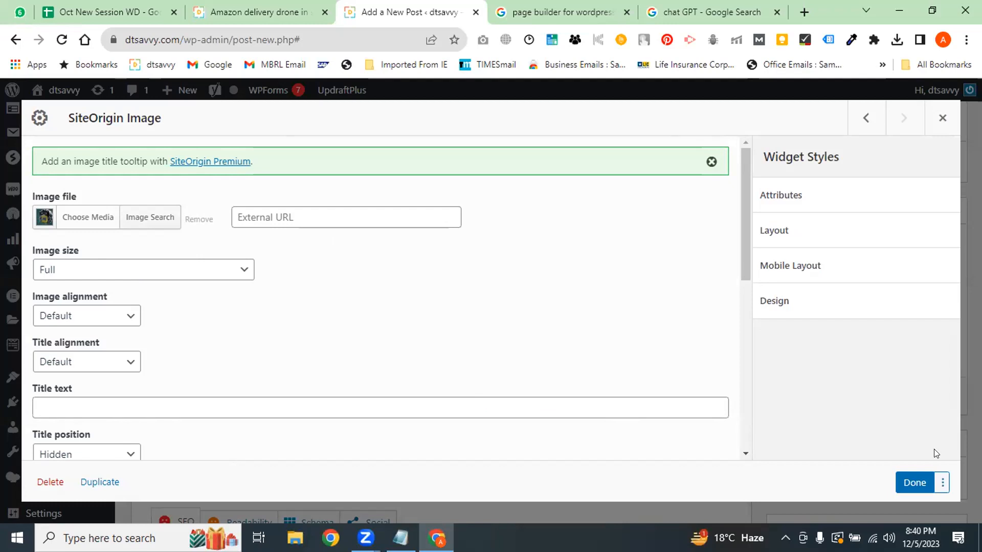
pyautogui.click(915, 482)
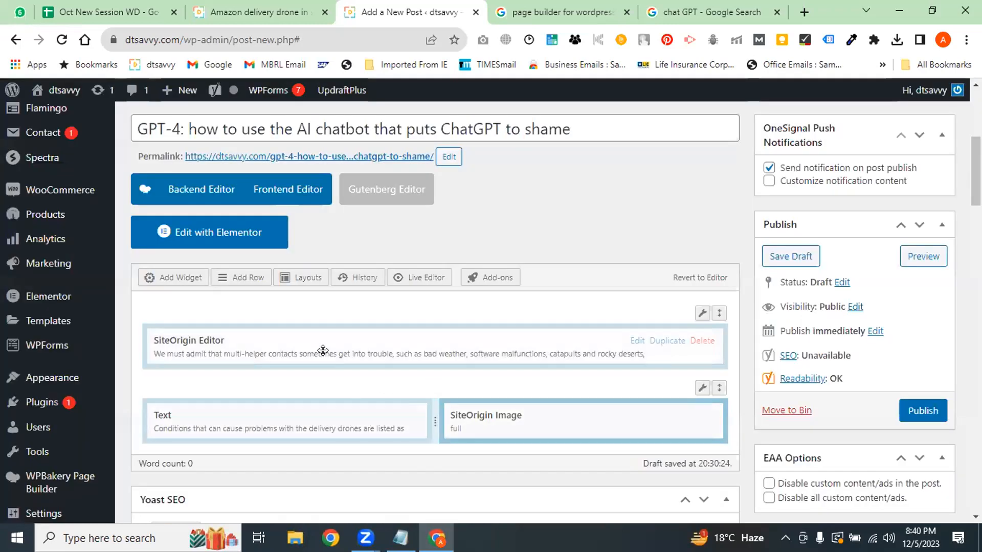
# Compare the layout against the drone article's patents and conditions text, then publish the post
pyautogui.hotkey('ctrl', 'shift', 'Tab')
pyautogui.moveTo(609, 228); pyautogui.dragTo(156, 113)
pyautogui.click(409, 11)
pyautogui.click(259, 12)
pyautogui.moveTo(203, 322); pyautogui.dragTo(239, 403)
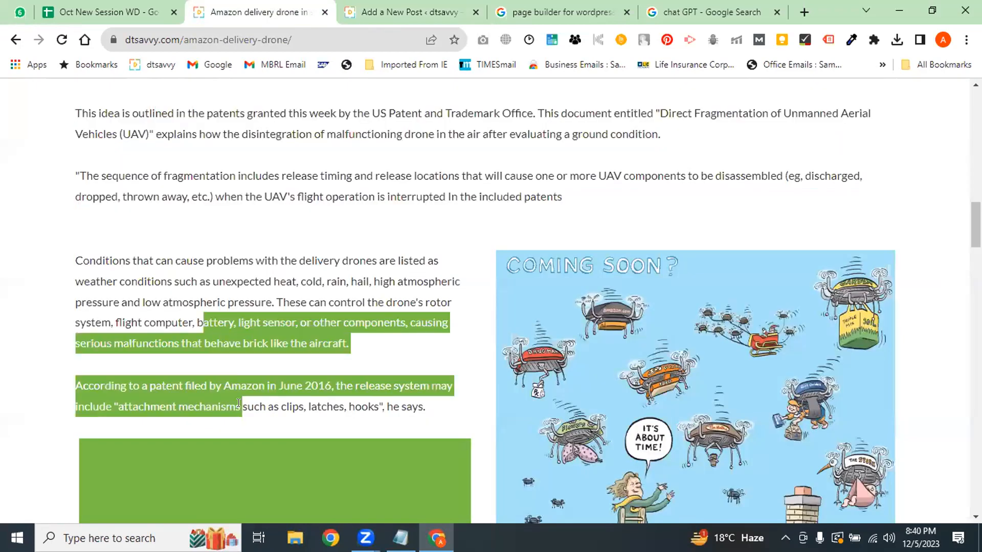
pyautogui.click(545, 11)
pyautogui.click(430, 10)
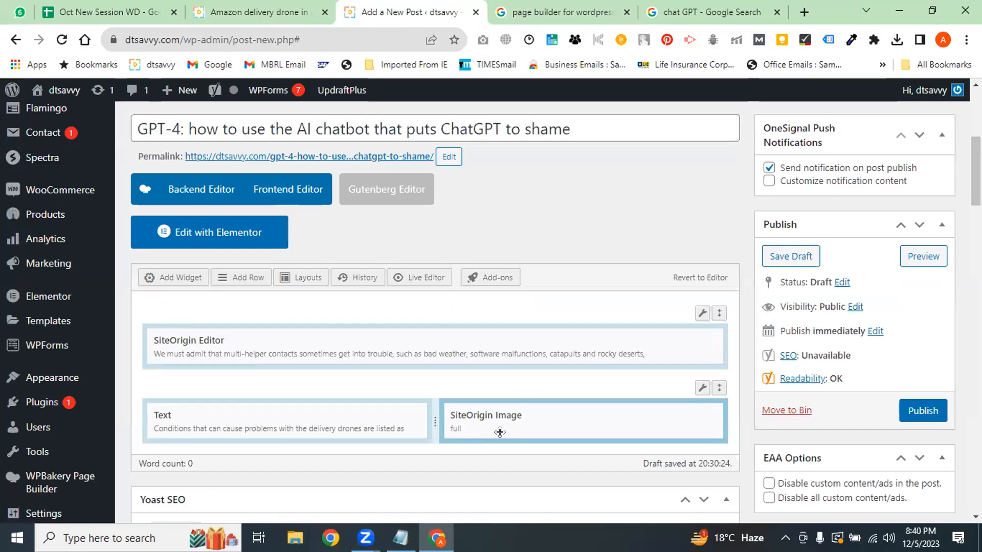
pyautogui.click(925, 411)
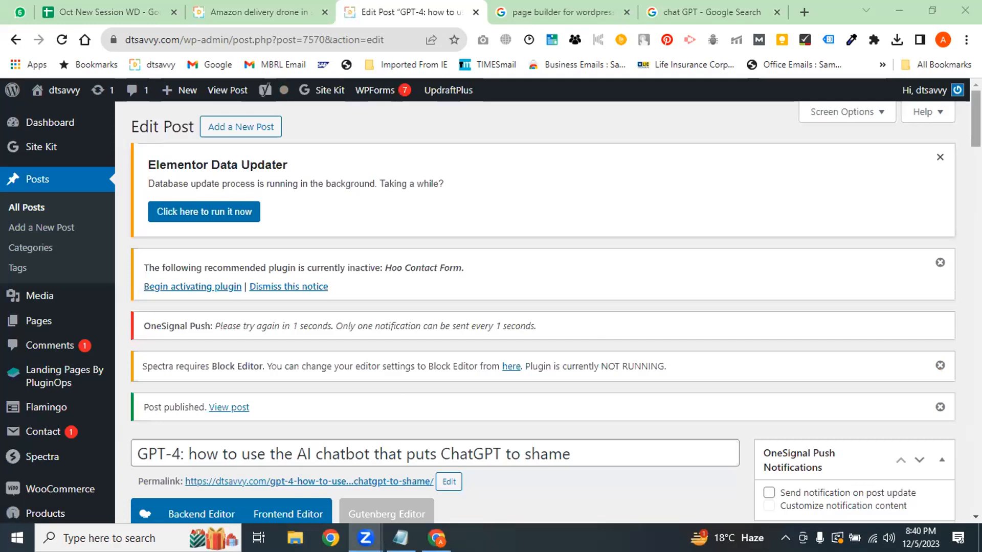
pyautogui.scroll(-6, 593, 342)
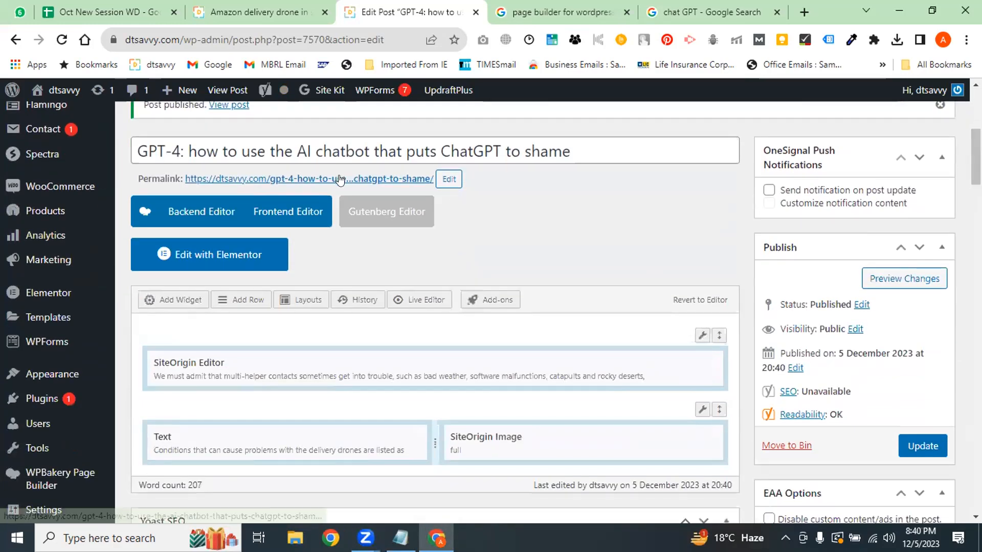
pyautogui.click(338, 178)
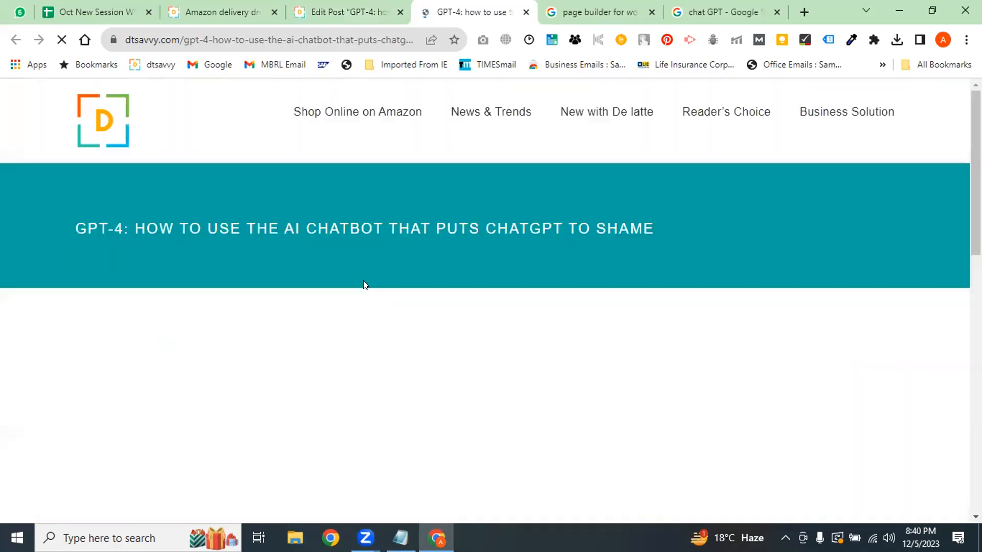
pyautogui.scroll(-7, 363, 280)
pyautogui.scroll(-10, 485, 301)
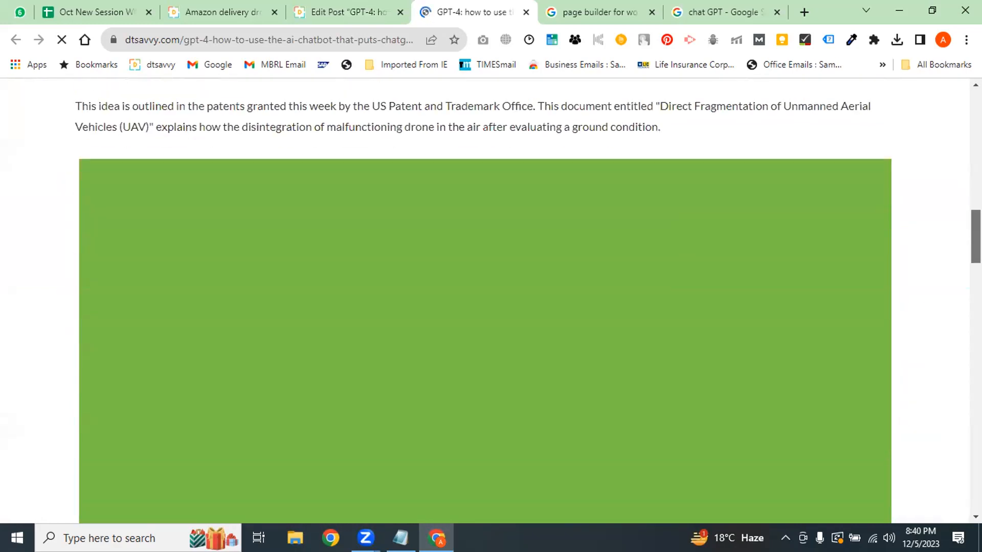
pyautogui.scroll(10, 750, 247)
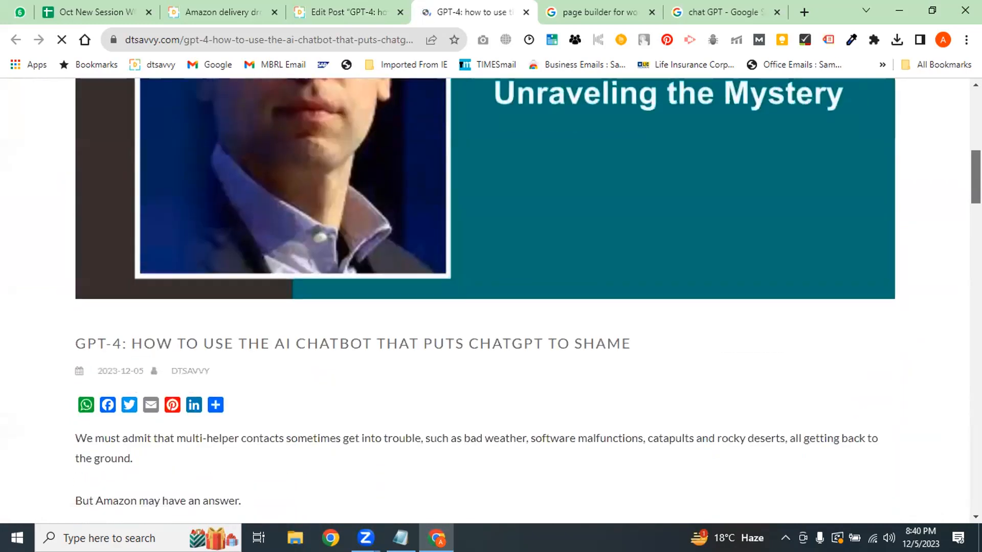
pyautogui.scroll(-3, 750, 247)
pyautogui.click(341, 8)
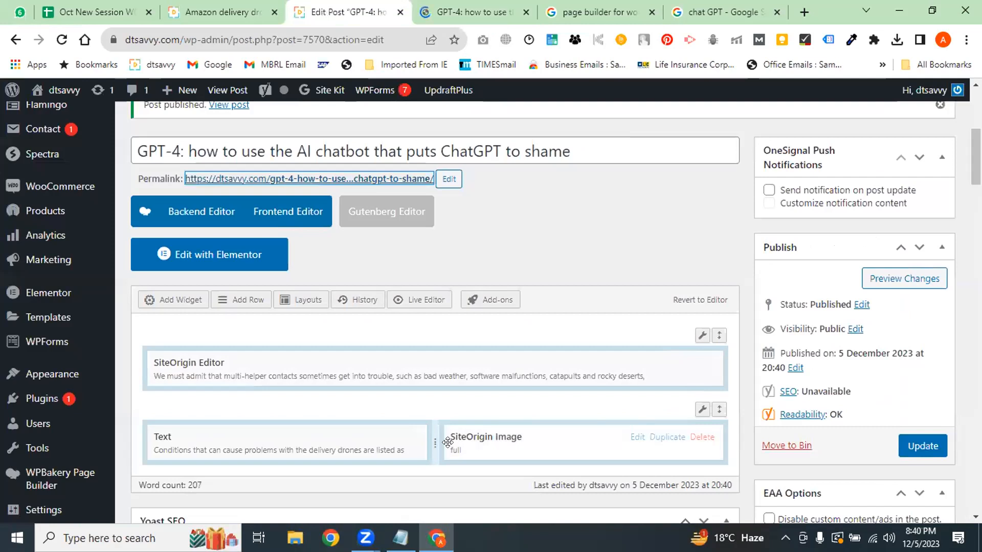
pyautogui.click(425, 9)
pyautogui.moveTo(976, 208); pyautogui.dragTo(976, 364)
pyautogui.scroll(-10, 486, 302)
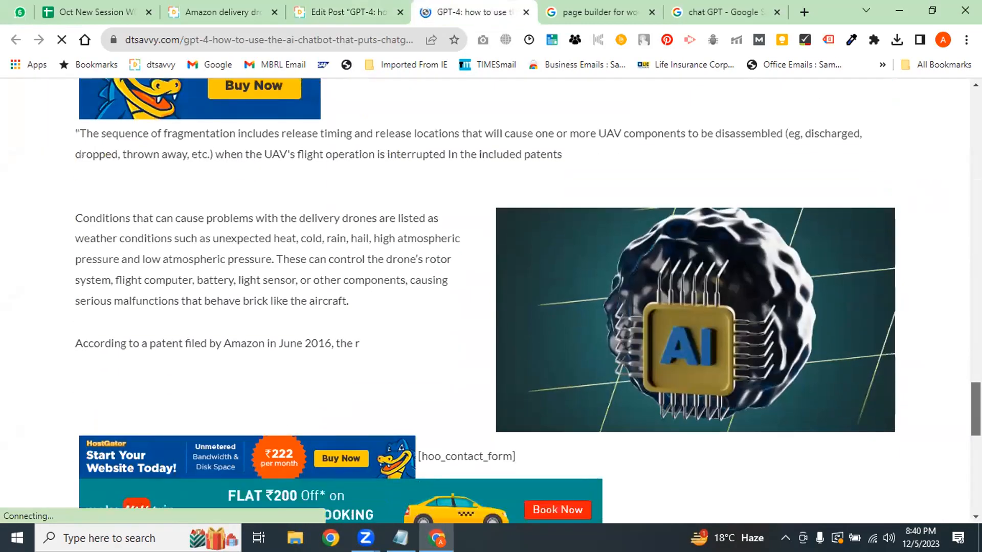
pyautogui.moveTo(89, 214); pyautogui.dragTo(238, 343)
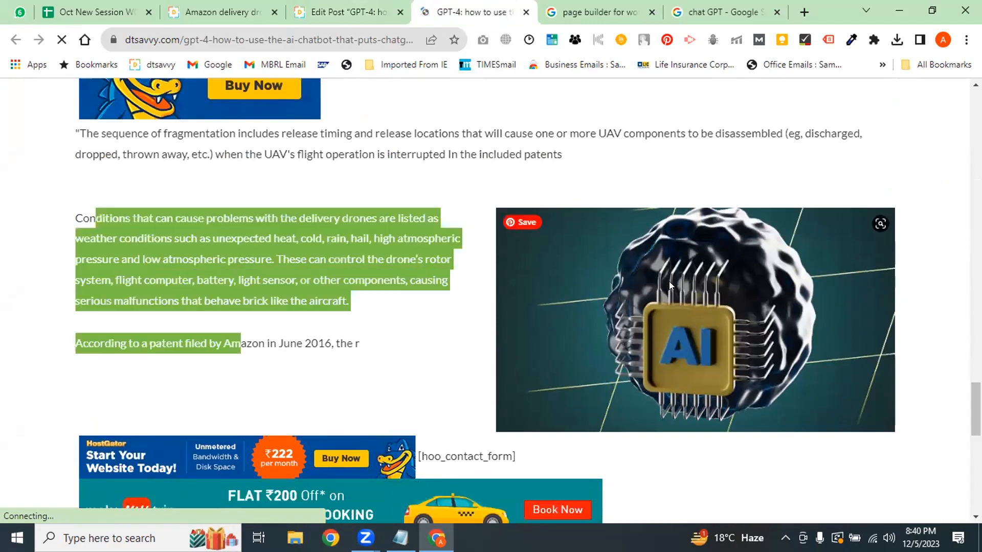
pyautogui.click(371, 355)
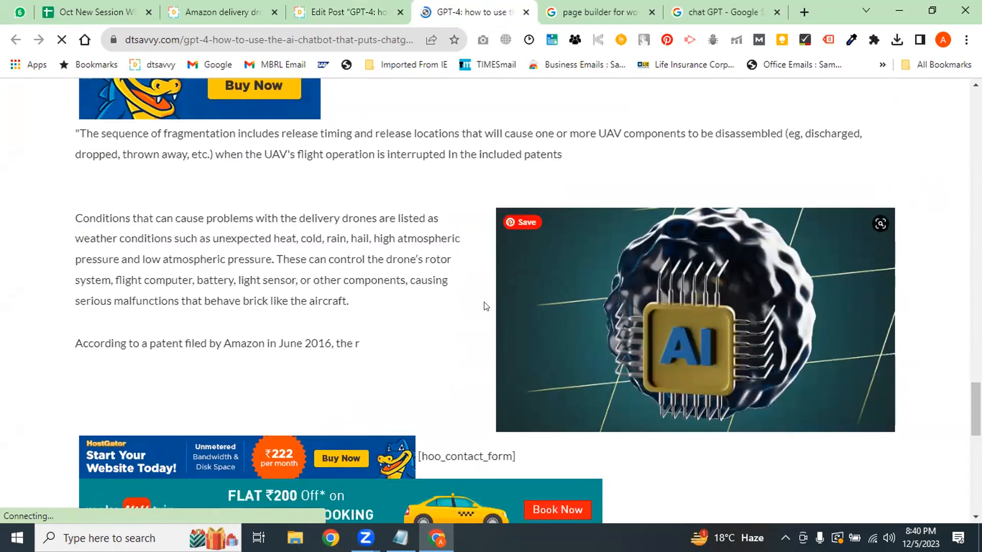
pyautogui.hotkey('ctrl', 'shift', 'Tab')
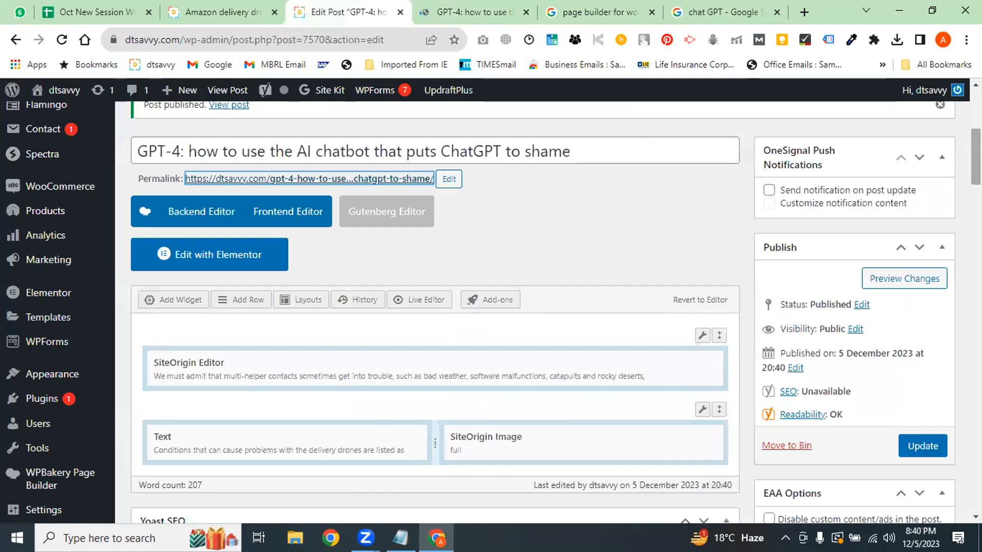
pyautogui.scroll(-2, 406, 307)
pyautogui.hotkey('ctrl', 'Tab')
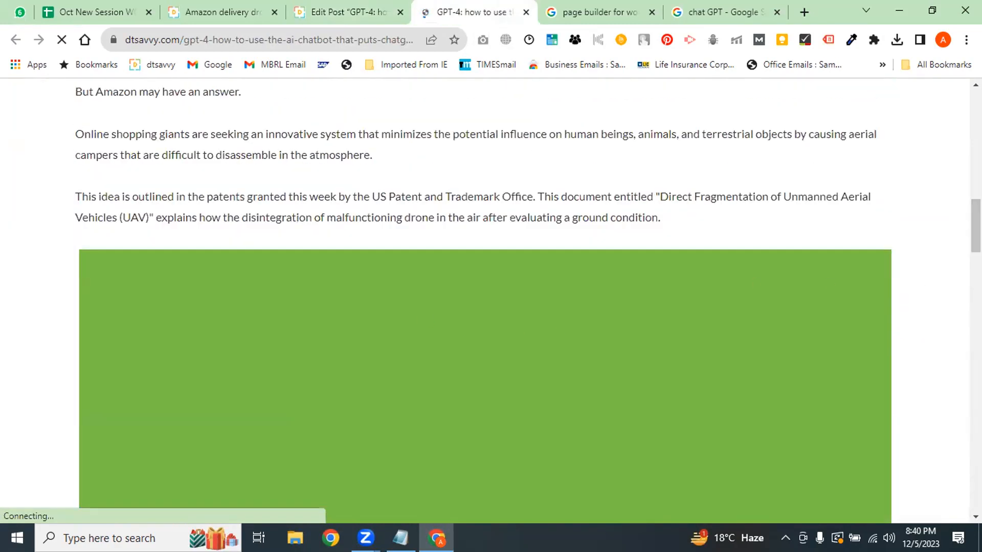
pyautogui.scroll(-10, 685, 350)
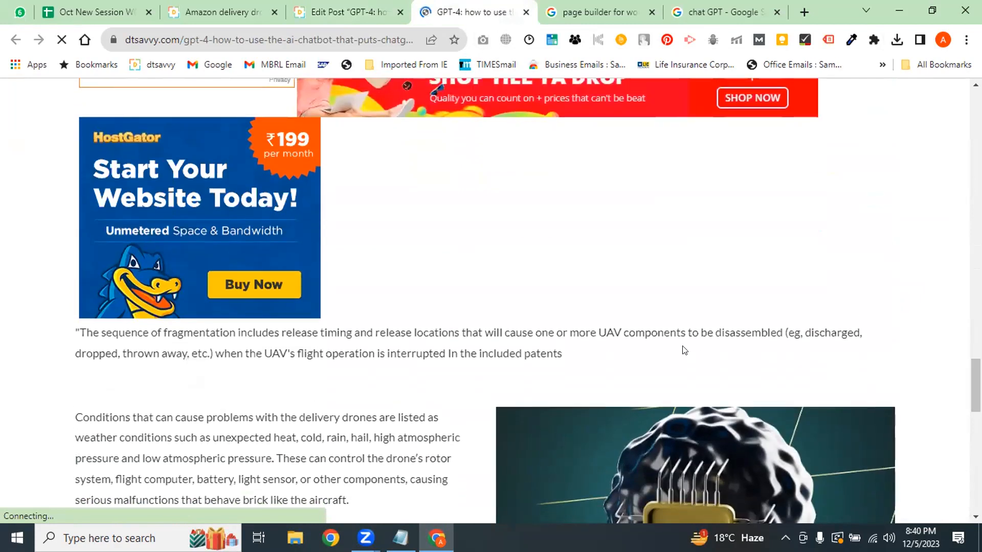
pyautogui.moveTo(565, 360); pyautogui.dragTo(178, 333)
pyautogui.moveTo(976, 381); pyautogui.dragTo(976, 212)
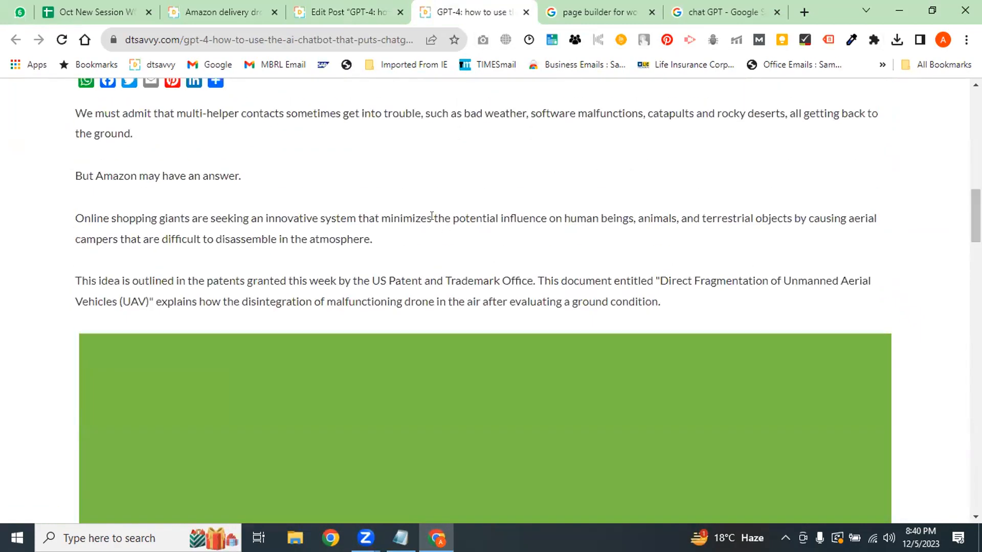
pyautogui.scroll(-12, 376, 319)
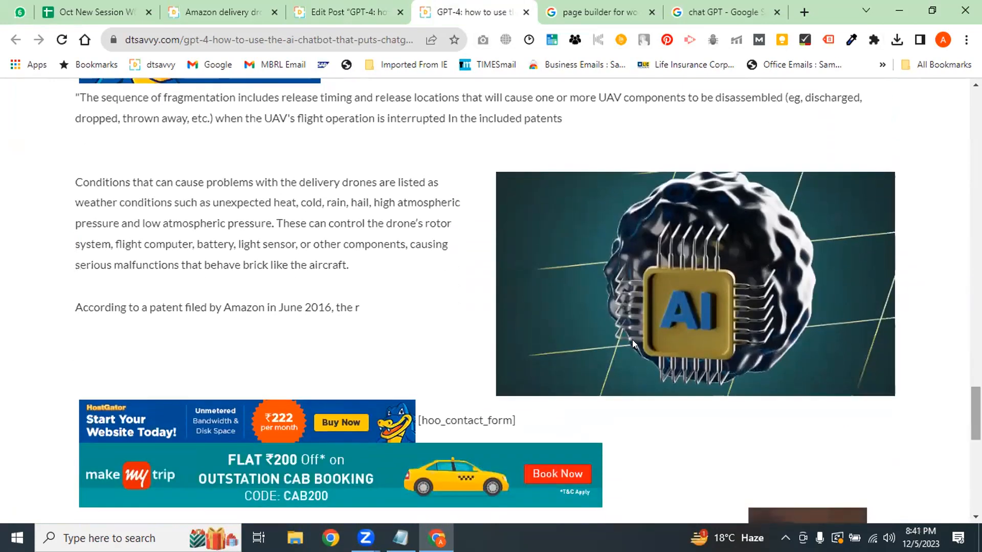
pyautogui.moveTo(376, 319); pyautogui.dragTo(48, 203)
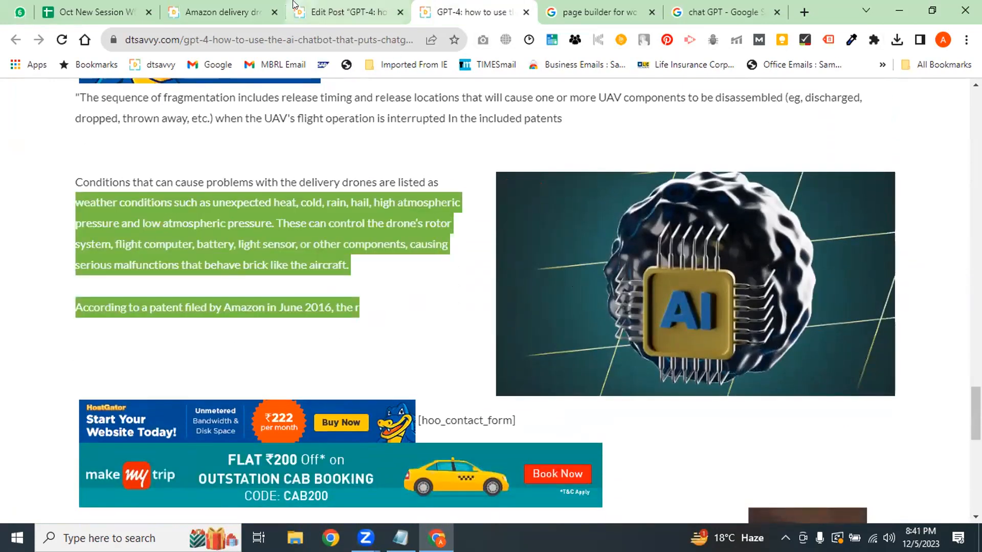
pyautogui.click(348, 12)
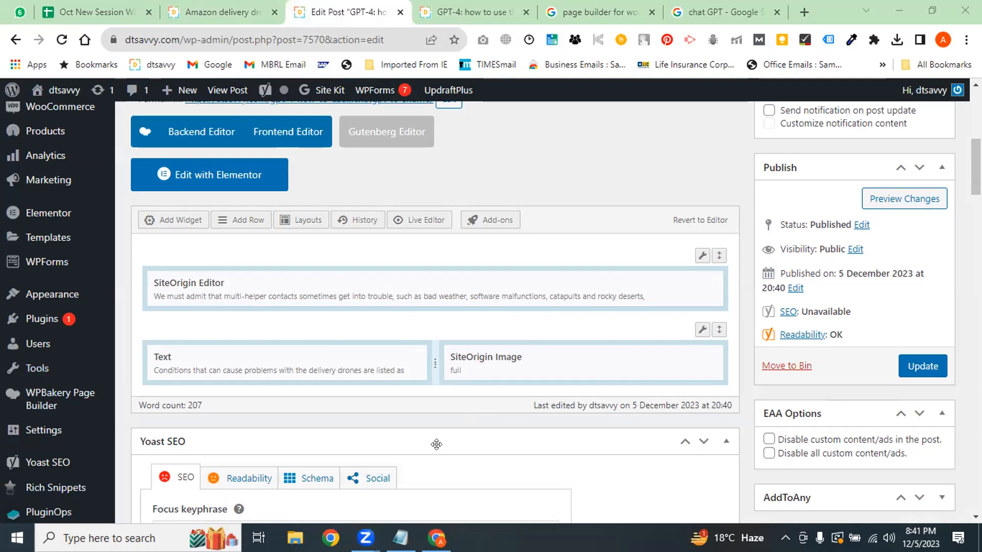
pyautogui.click(474, 9)
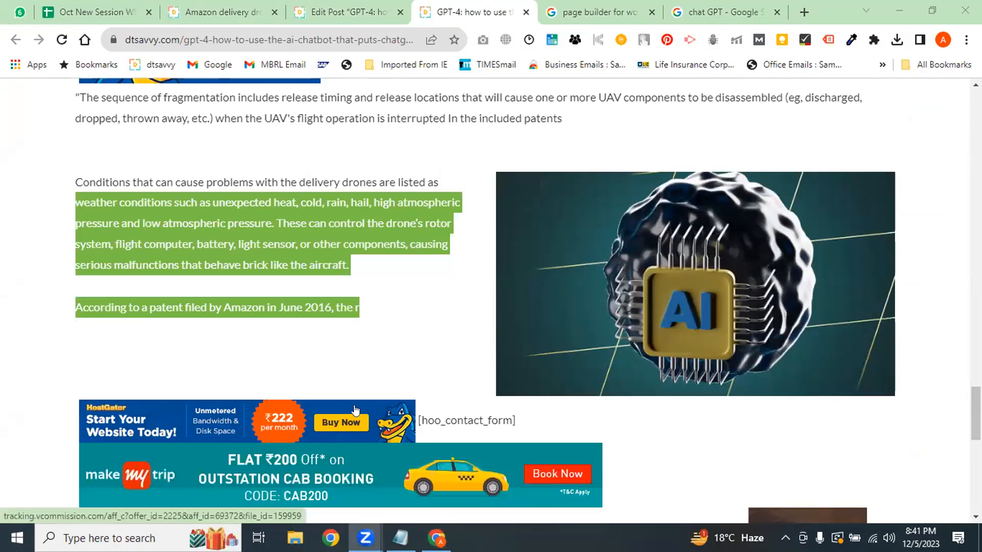
pyautogui.click(358, 11)
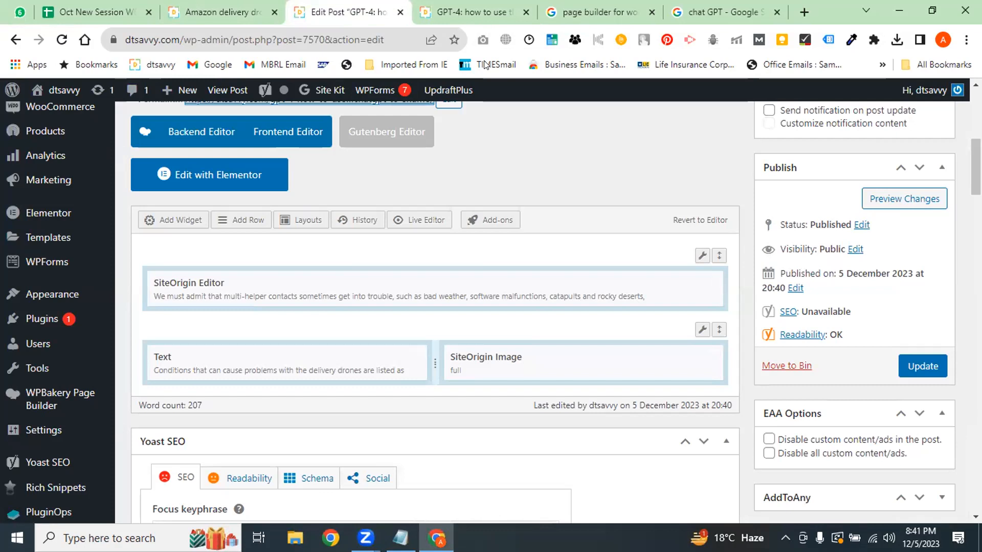
pyautogui.click(471, 12)
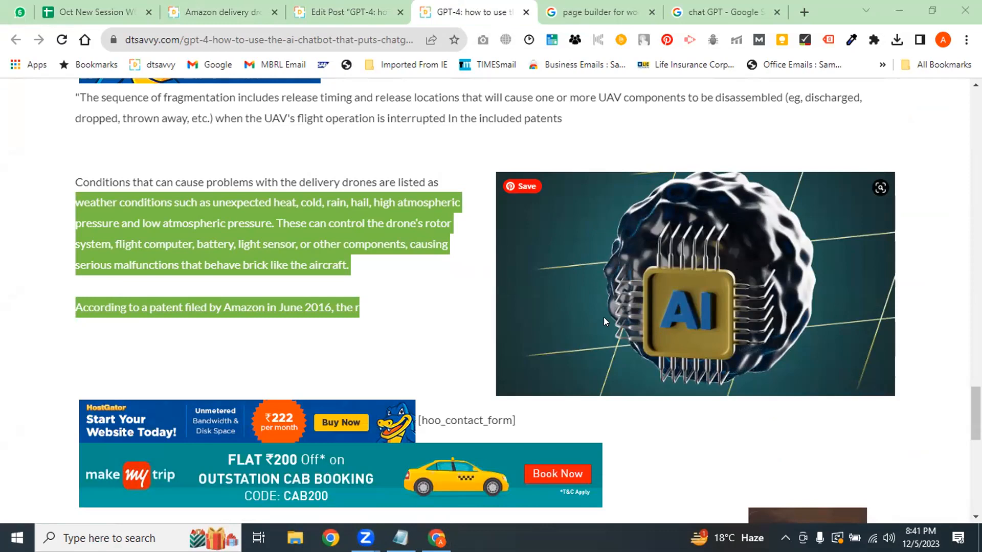
pyautogui.click(348, 12)
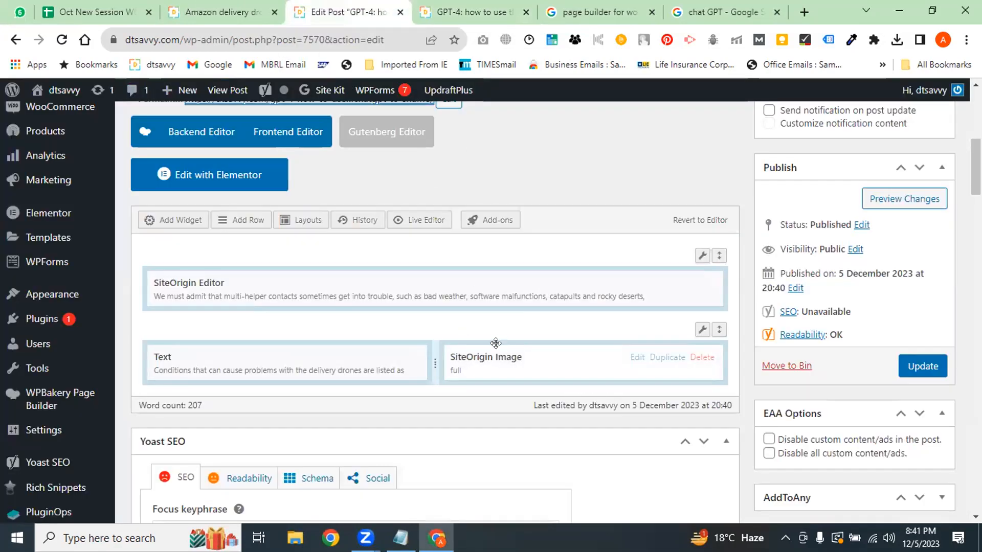
# Open the image widget's settings and go to its Destination URL field
pyautogui.click(637, 358)
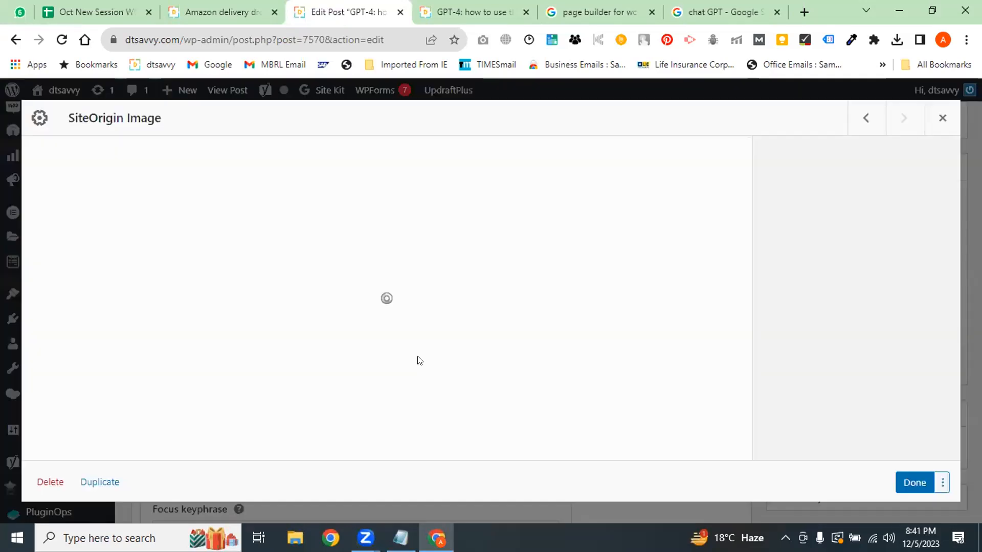
pyautogui.click(475, 11)
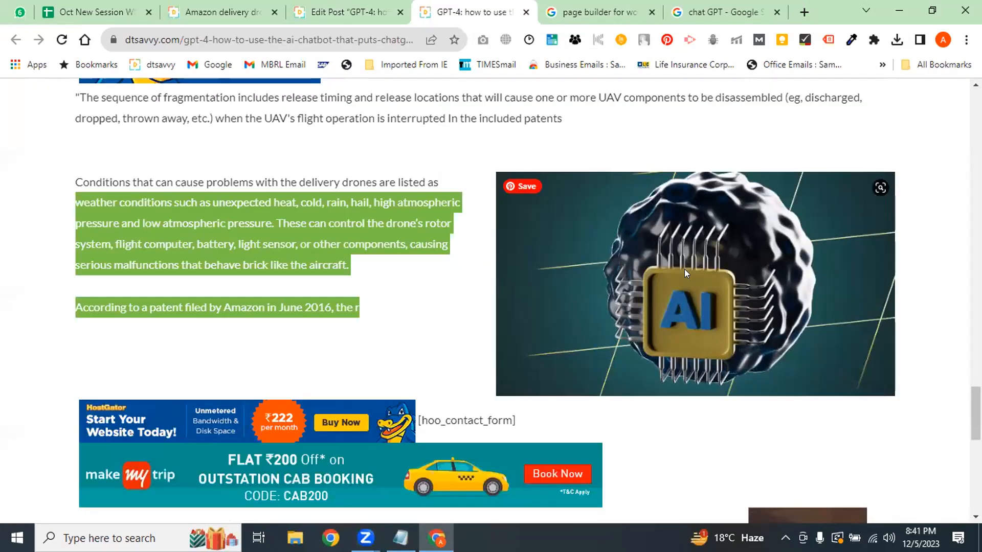
pyautogui.click(348, 12)
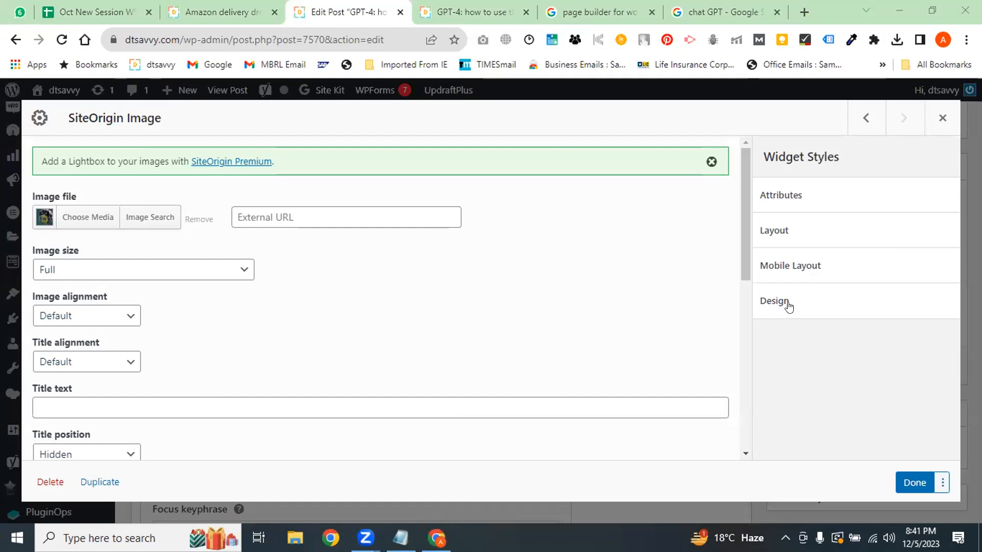
pyautogui.moveTo(742, 225); pyautogui.dragTo(748, 307)
pyautogui.click(87, 352)
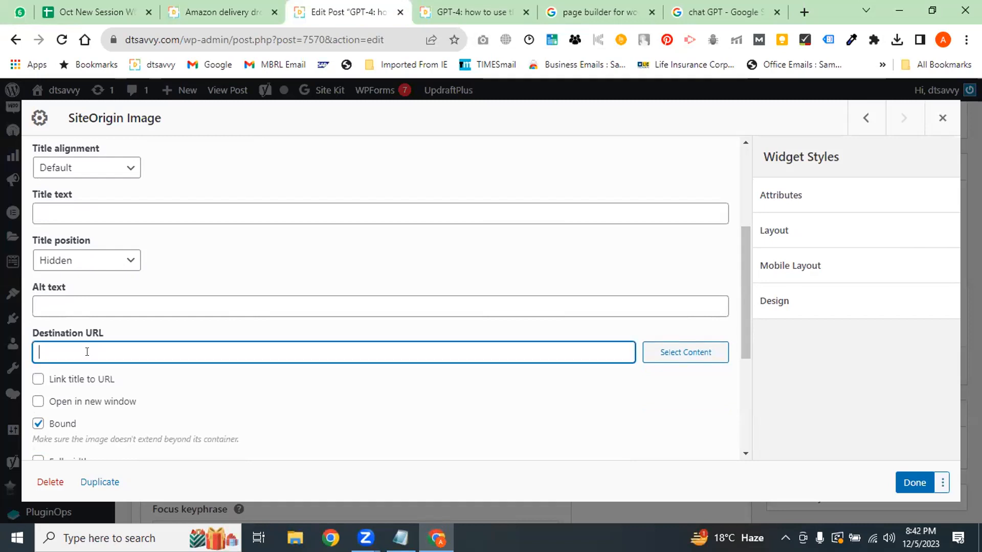
# Paste the 'page builder for wordpress' Google search URL as the image's destination
pyautogui.click(597, 14)
pyautogui.click(304, 40)
pyautogui.hotkey('ctrl', 'c')
pyautogui.click(332, 12)
pyautogui.hotkey('ctrl', 'v')
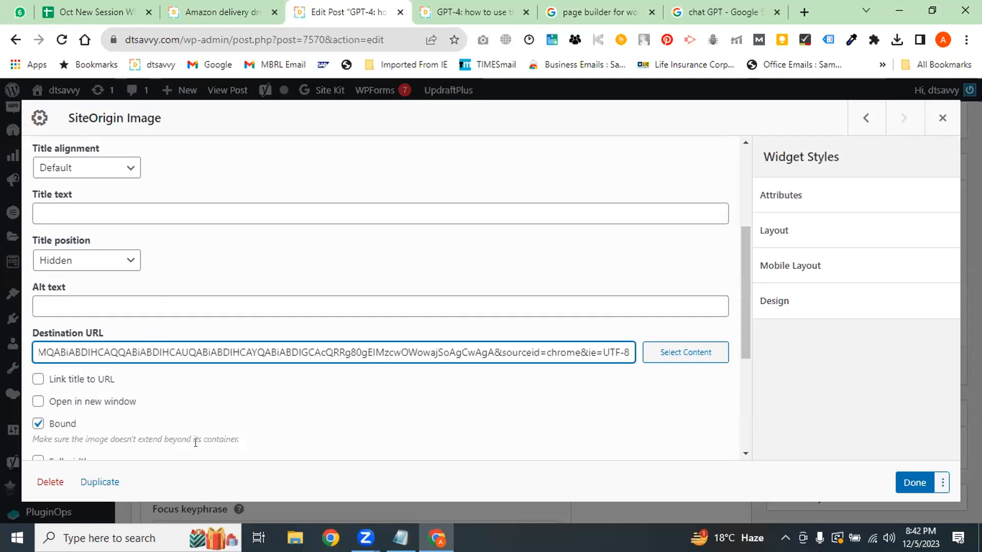
pyautogui.click(440, 520)
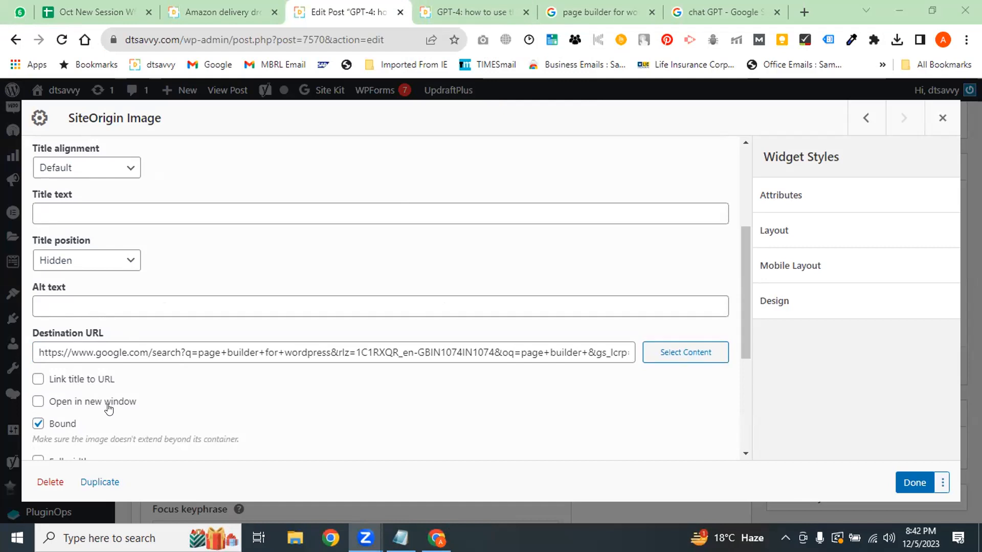
# Close the image settings keeping the new link and update the post
pyautogui.click(480, 11)
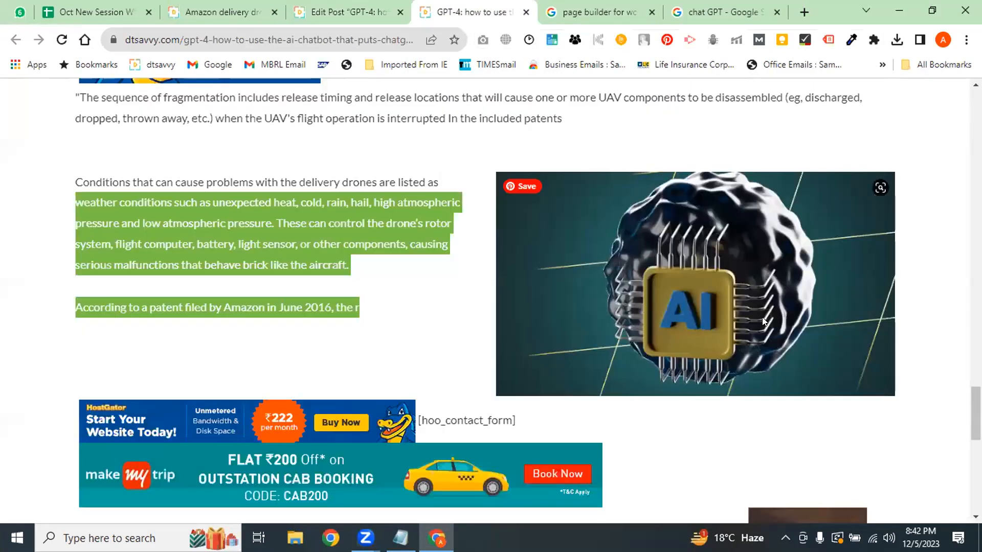
pyautogui.click(588, 5)
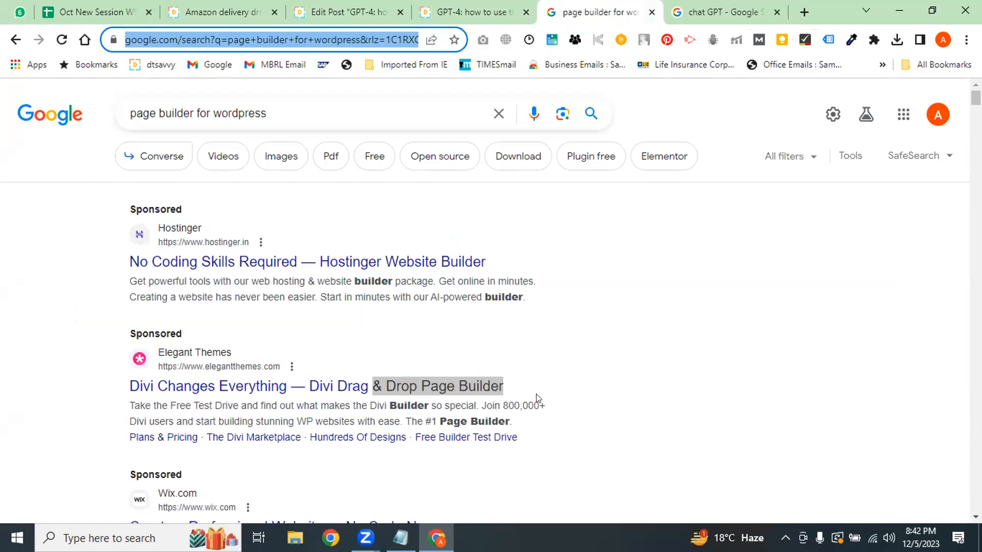
pyautogui.click(364, 445)
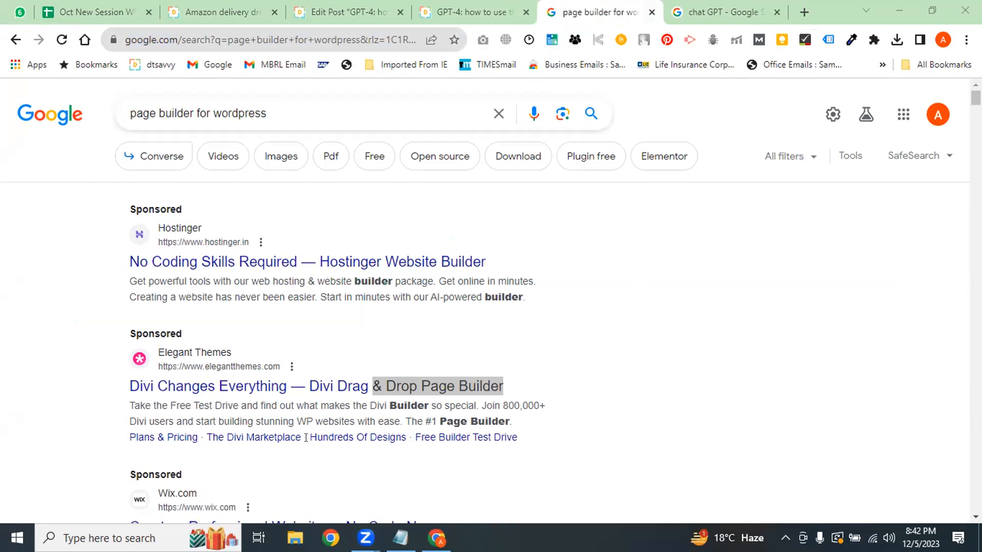
pyautogui.click(381, 8)
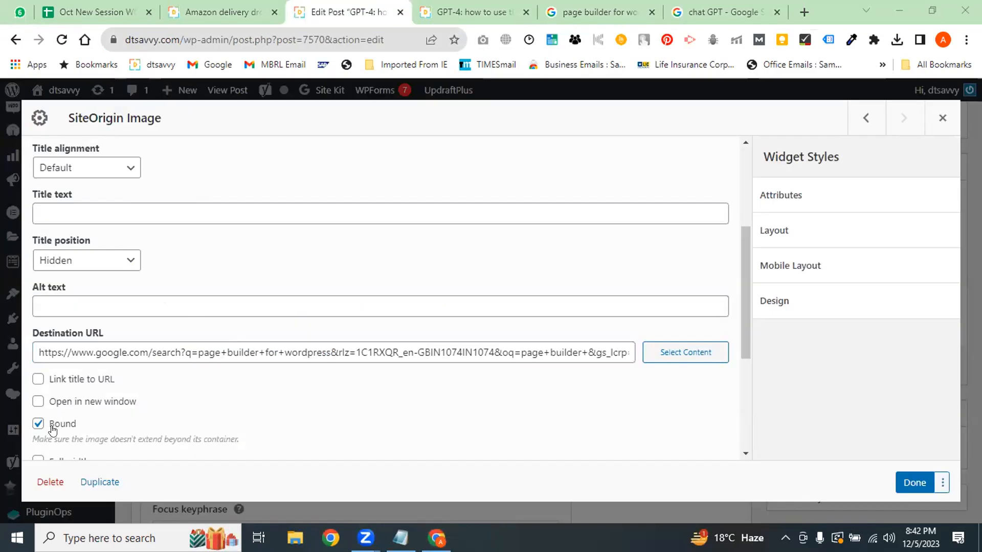
pyautogui.moveTo(747, 258); pyautogui.dragTo(740, 376)
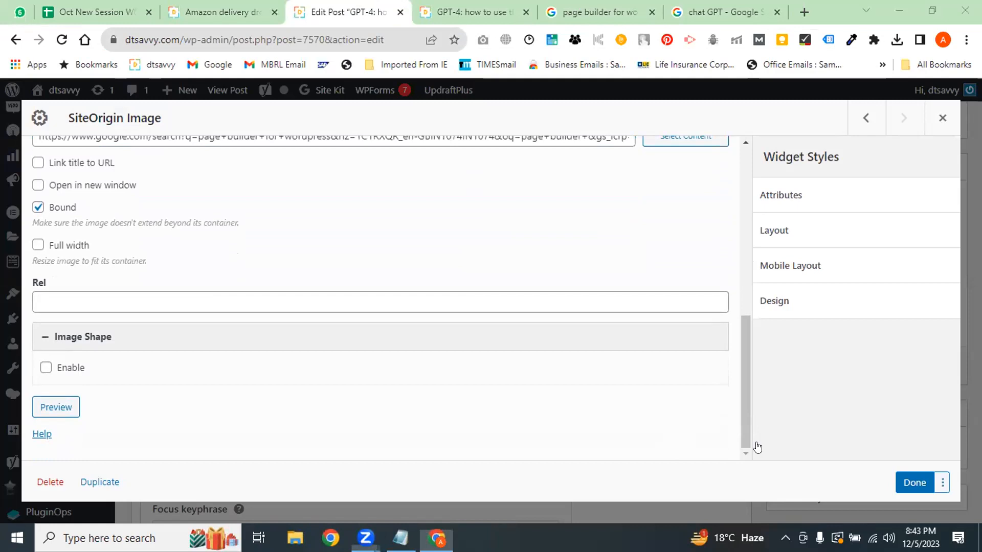
pyautogui.press('Escape')
pyautogui.click(922, 366)
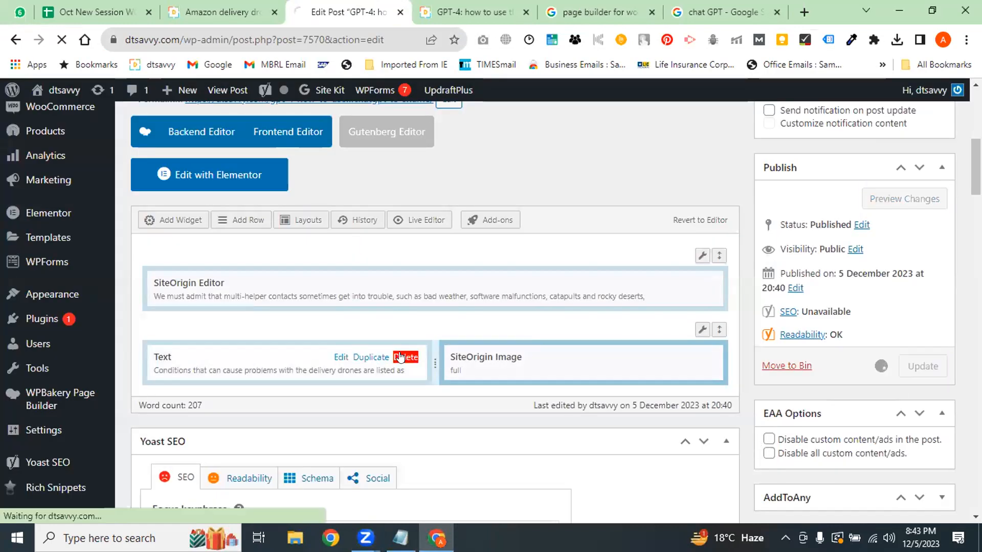
# Compare the reloaded live GPT-4 post with the Amazon drone post
pyautogui.click(487, 8)
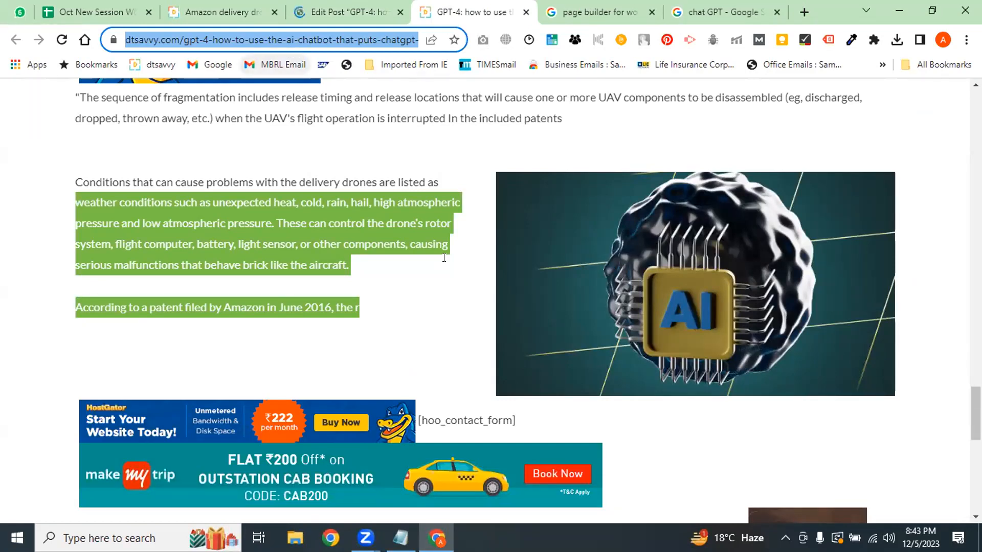
pyautogui.click(421, 354)
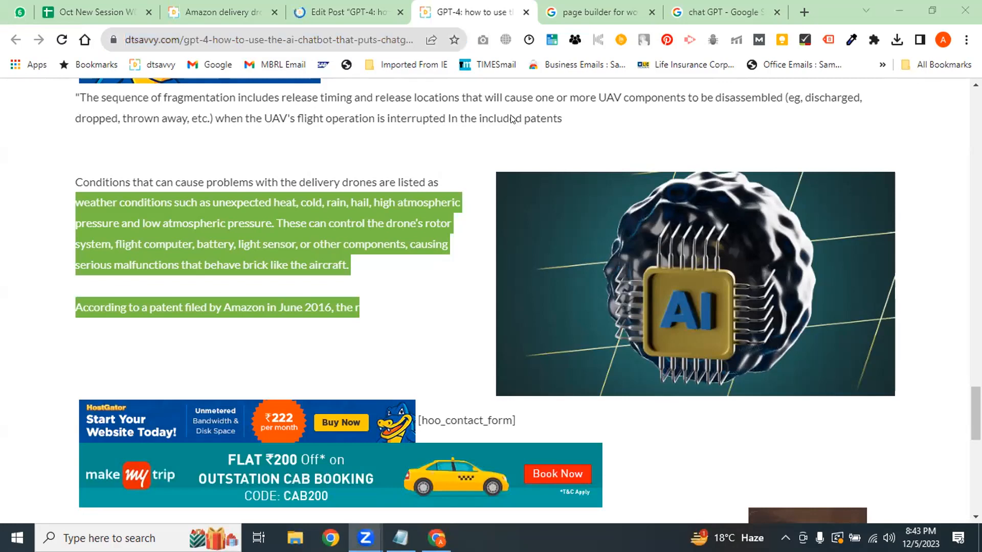
pyautogui.click(313, 6)
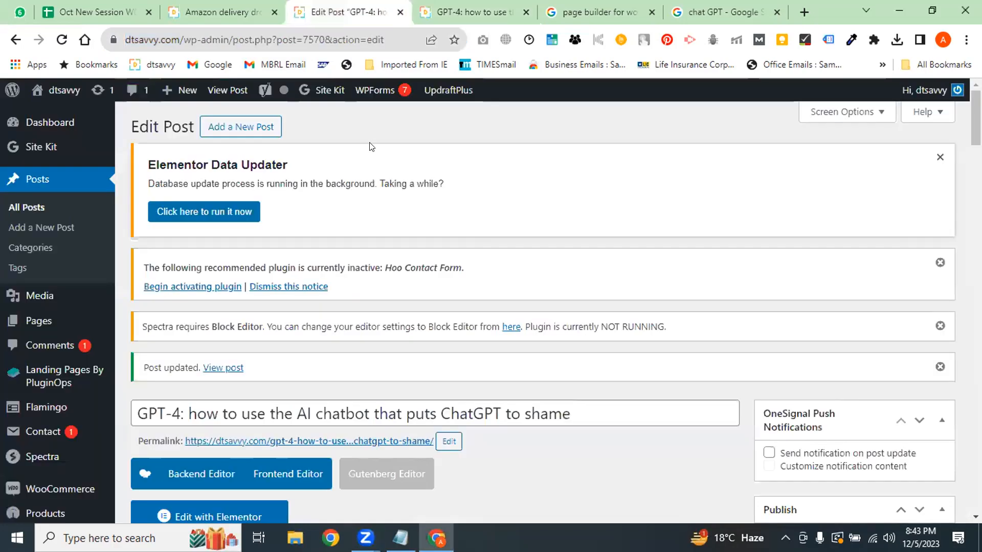
pyautogui.click(233, 9)
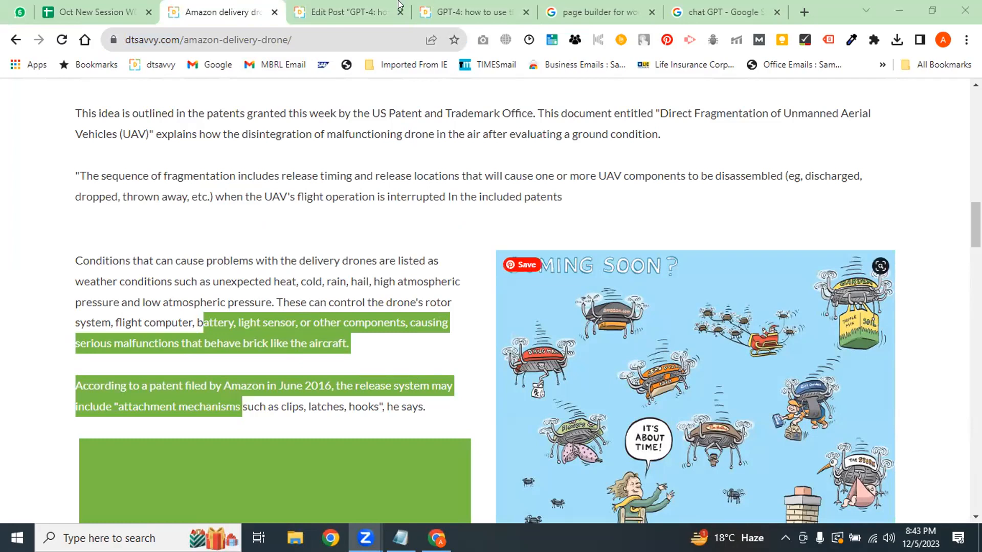
pyautogui.click(452, 10)
pyautogui.click(372, 10)
pyautogui.click(473, 12)
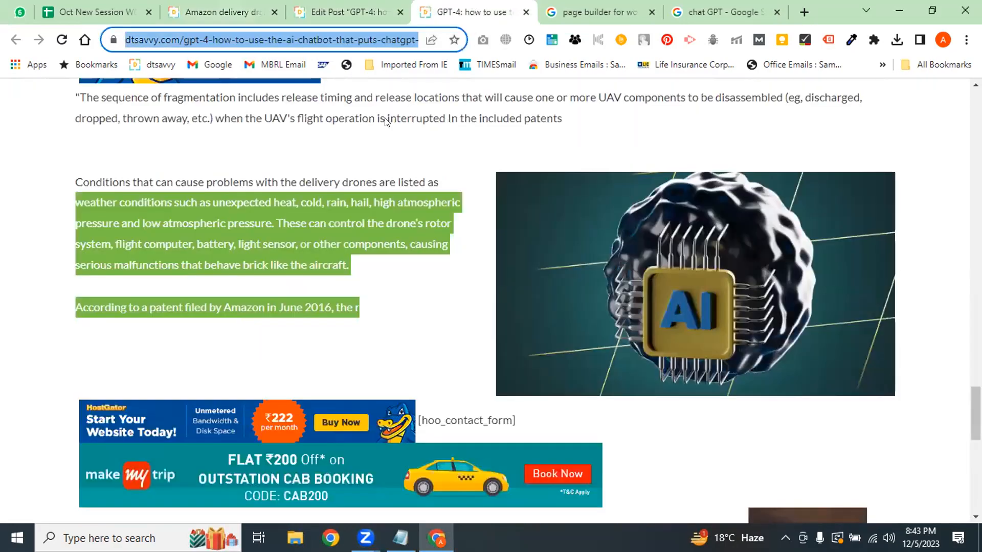
pyautogui.press('Return')
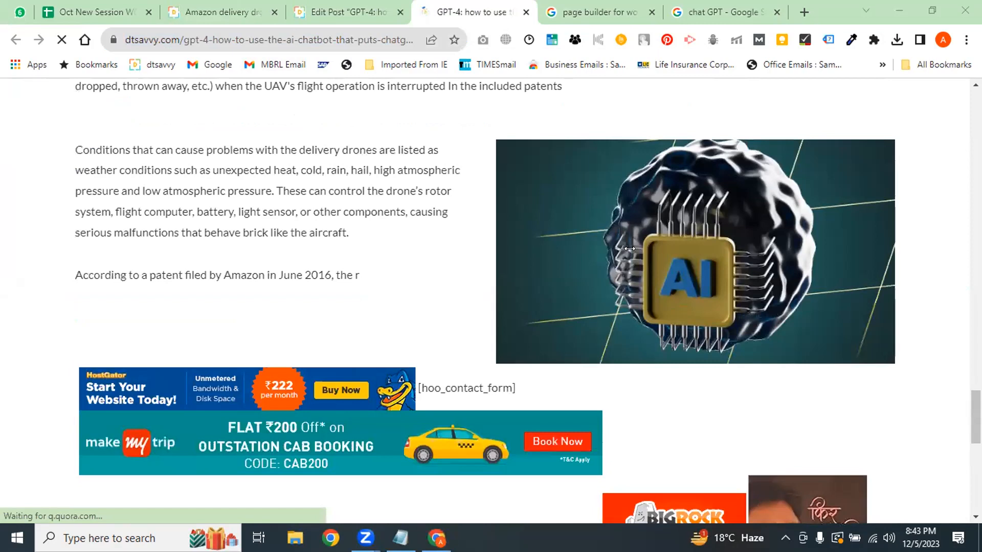
pyautogui.click(587, 6)
pyautogui.click(467, 6)
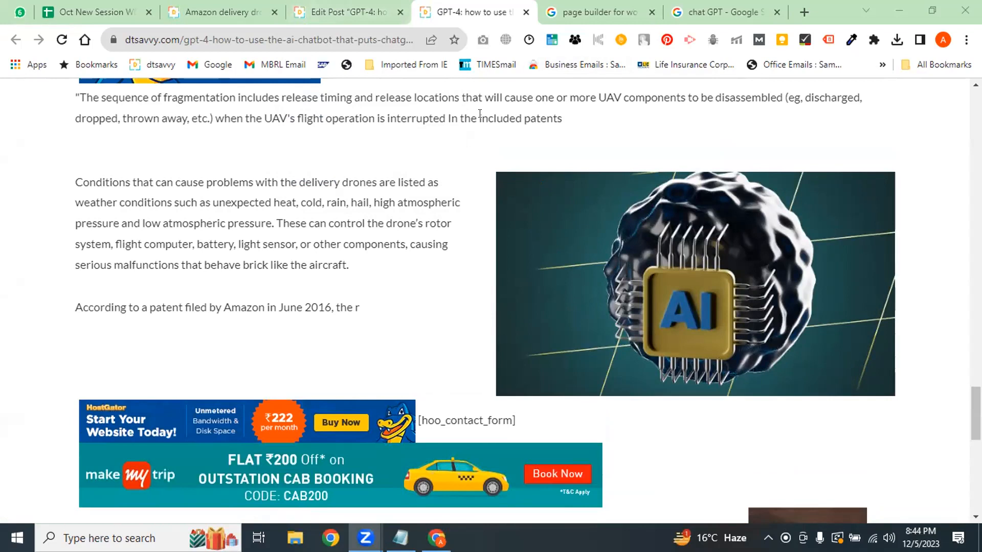
# Test that the live post's image links to the page builder search results
pyautogui.click(342, 12)
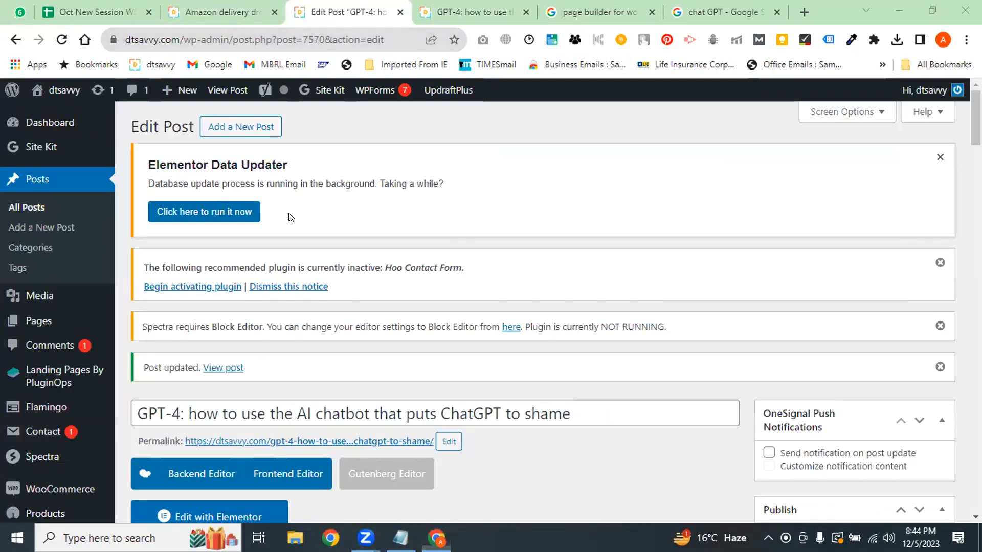
pyautogui.click(404, 282)
pyautogui.scroll(-8, 404, 281)
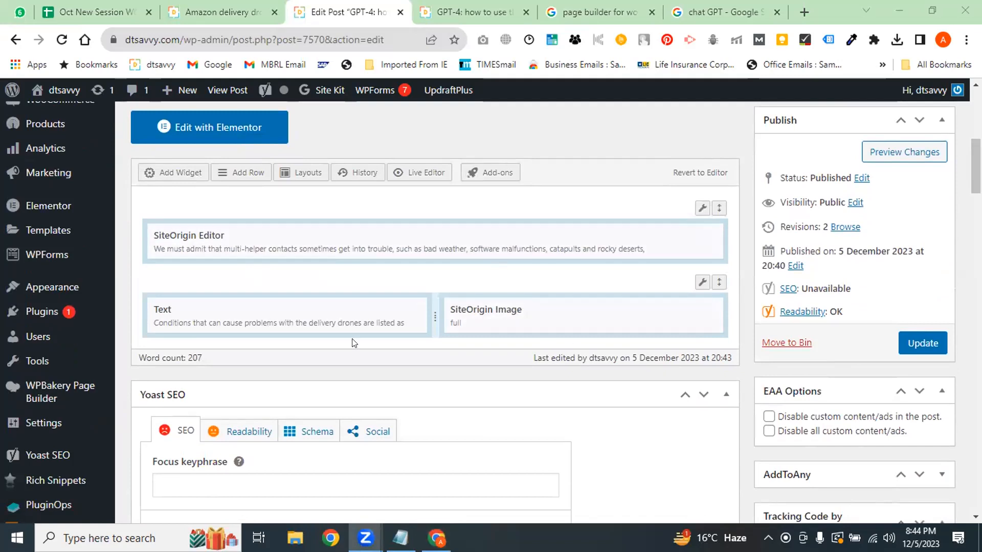
pyautogui.click(476, 11)
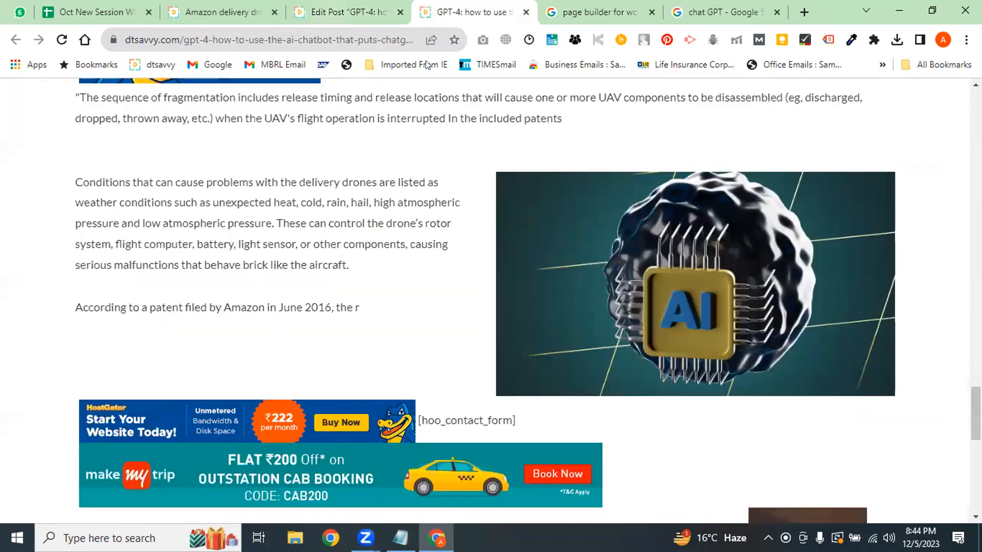
pyautogui.click(563, 309)
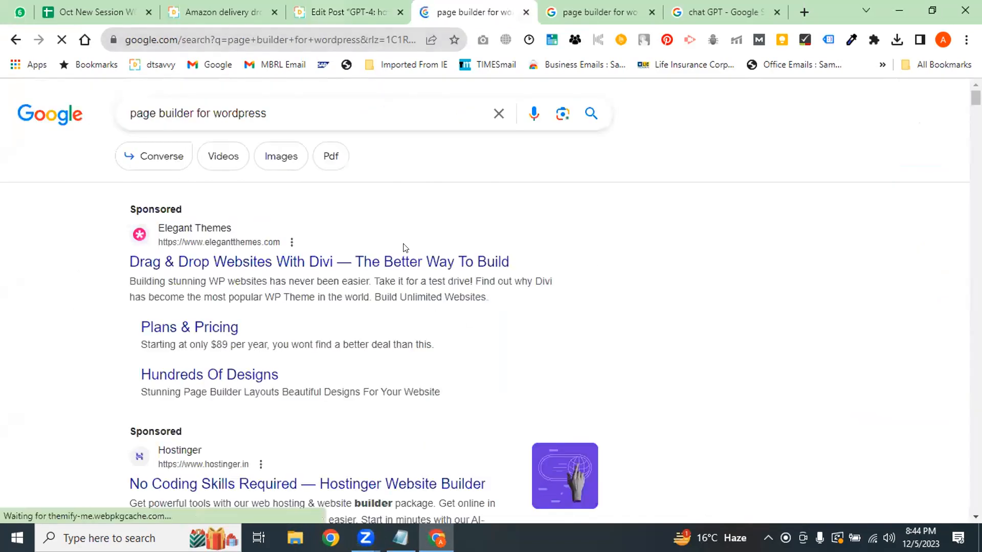
pyautogui.click(231, 40)
pyautogui.click(327, 7)
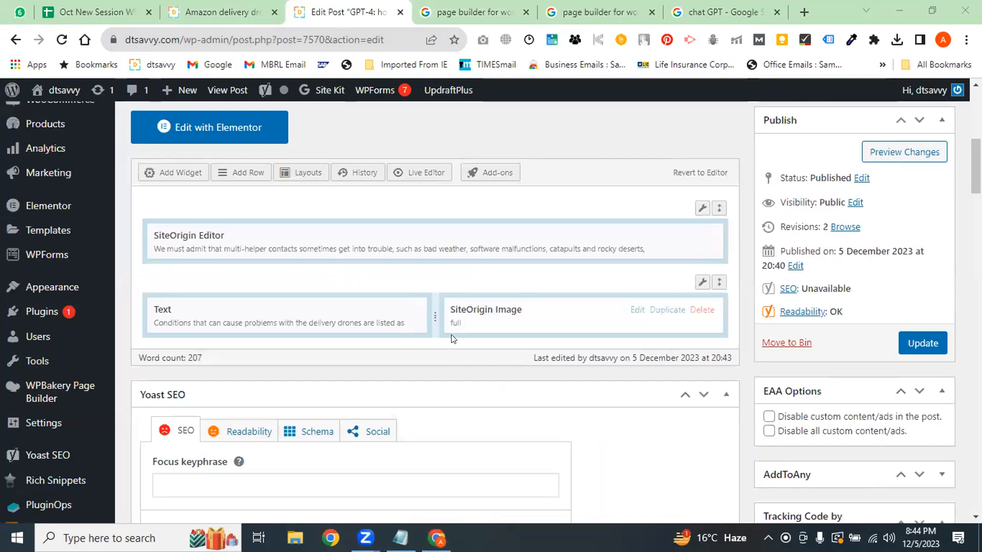
pyautogui.click(472, 6)
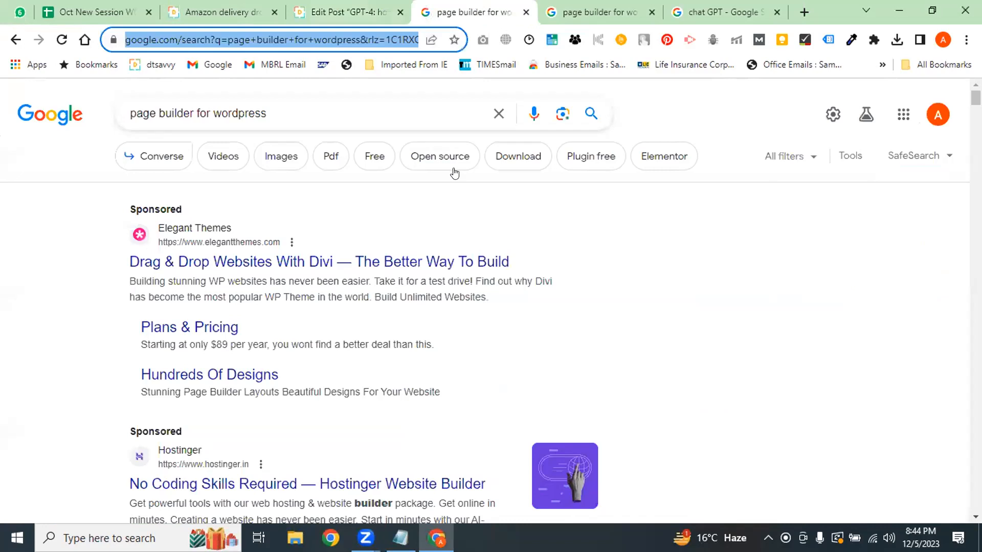
pyautogui.click(348, 12)
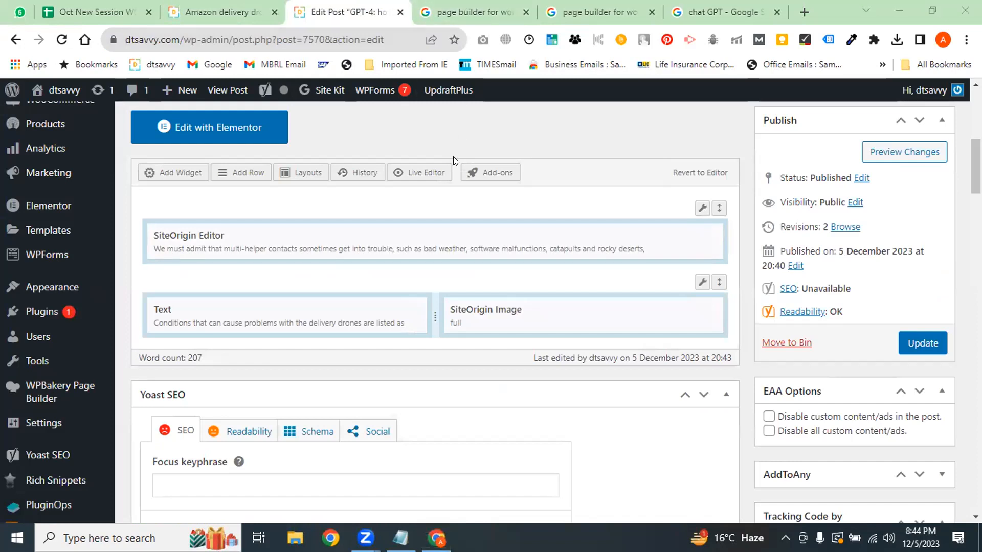
# Shuffle the Editor, Text and Image widgets between the top and lower rows
pyautogui.moveTo(361, 237); pyautogui.dragTo(335, 242)
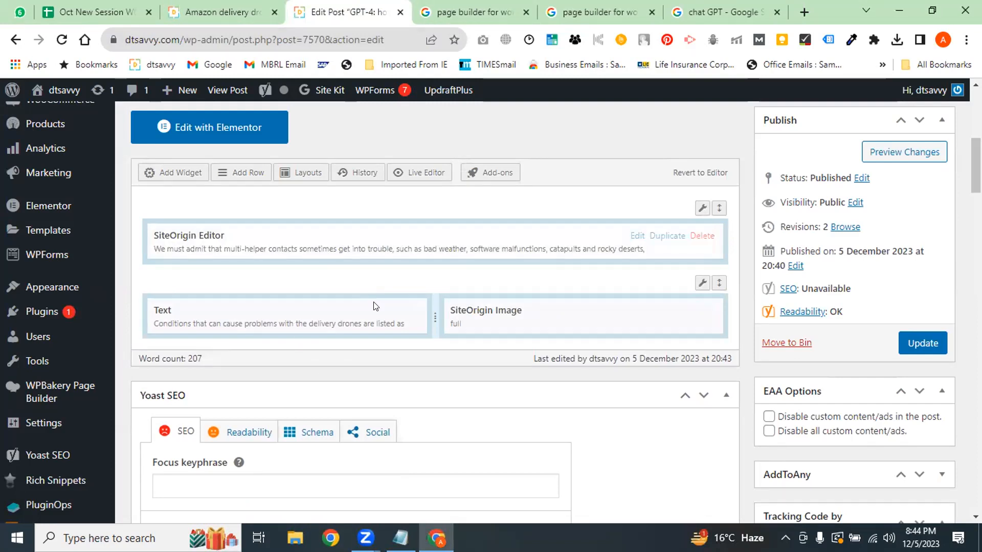
pyautogui.moveTo(298, 252); pyautogui.dragTo(294, 379)
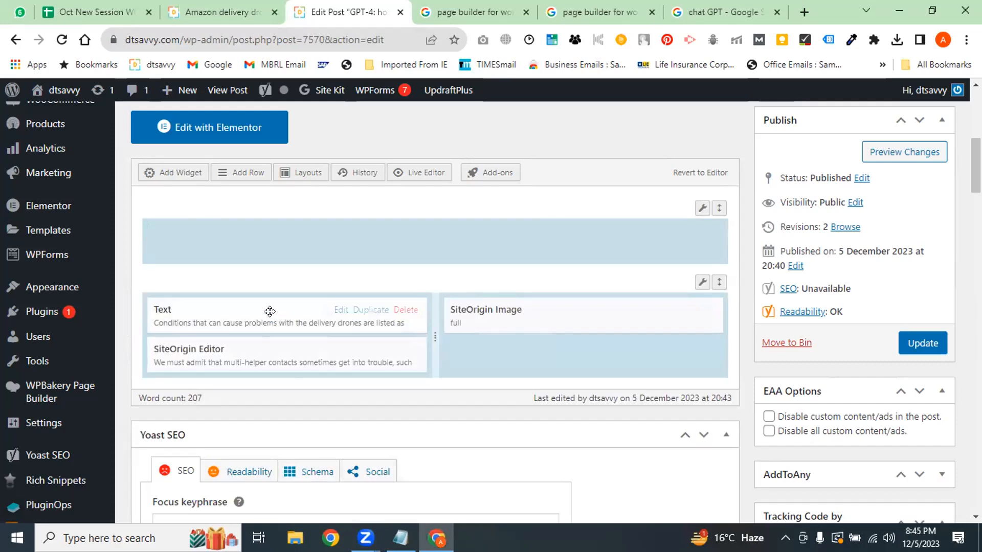
pyautogui.moveTo(263, 311); pyautogui.dragTo(264, 245)
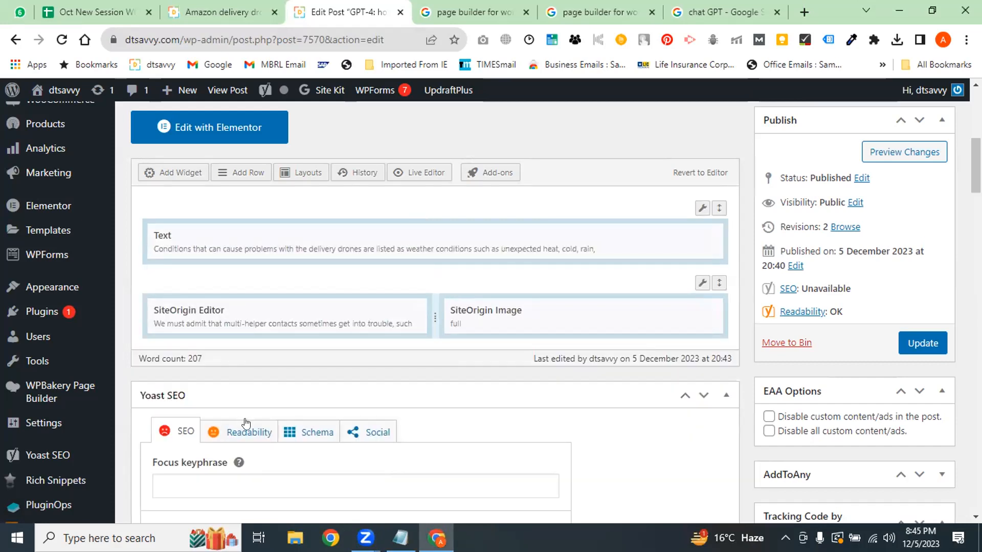
pyautogui.moveTo(336, 254); pyautogui.dragTo(336, 310)
pyautogui.moveTo(494, 310); pyautogui.dragTo(371, 246)
pyautogui.moveTo(345, 319); pyautogui.dragTo(529, 329)
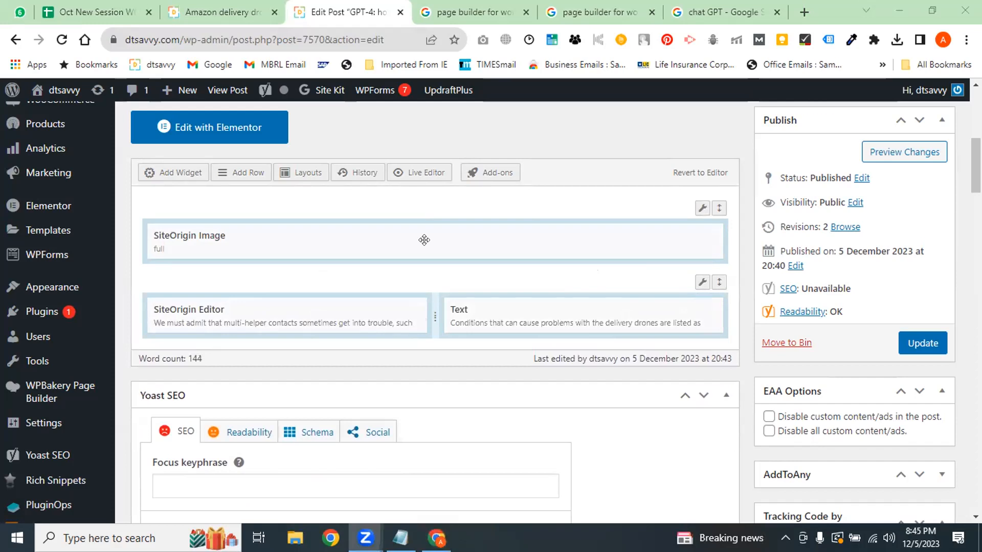
# Settle the Image widget in the top row, Text bottom-right, and update the post
pyautogui.moveTo(511, 315); pyautogui.dragTo(409, 243)
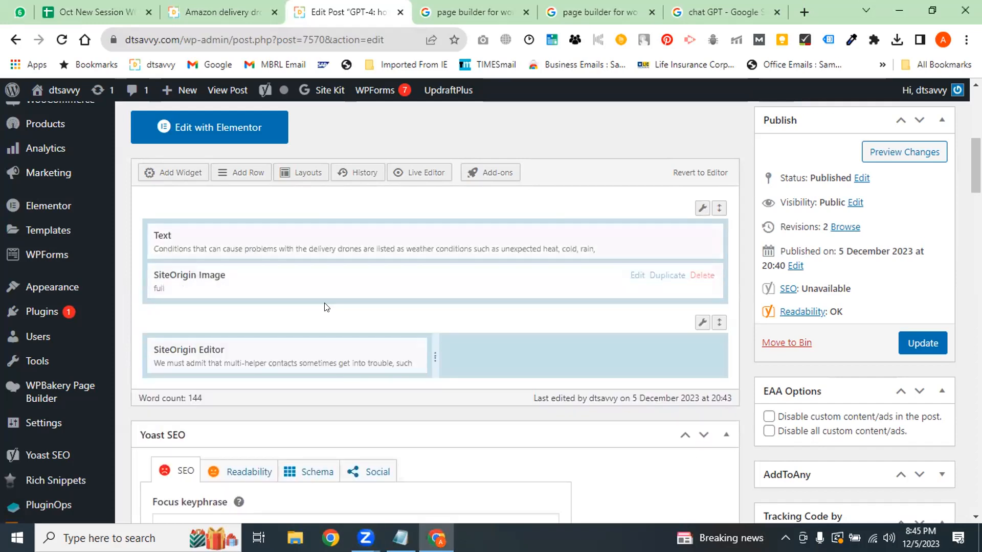
pyautogui.moveTo(261, 277); pyautogui.dragTo(500, 348)
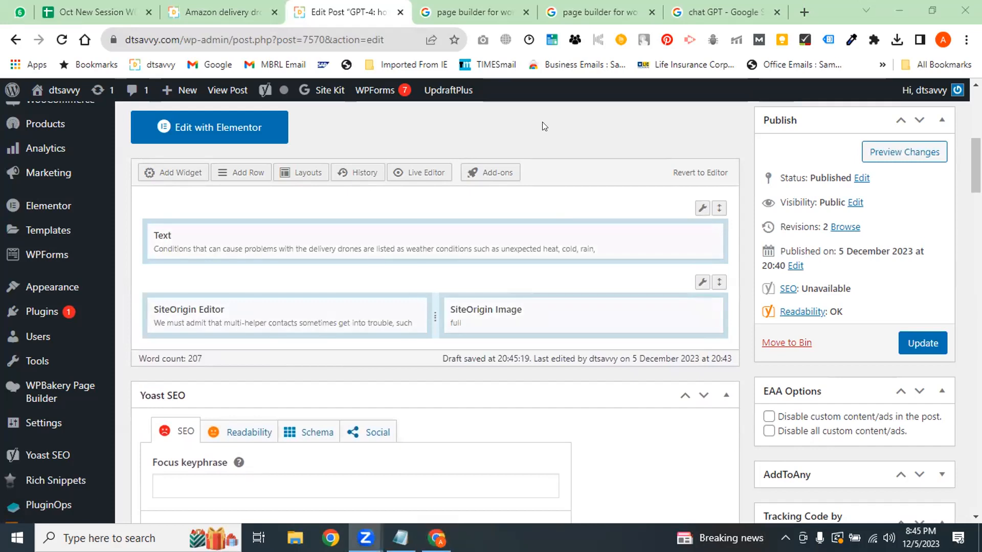
pyautogui.moveTo(513, 312); pyautogui.dragTo(286, 241)
pyautogui.moveTo(294, 284); pyautogui.dragTo(587, 349)
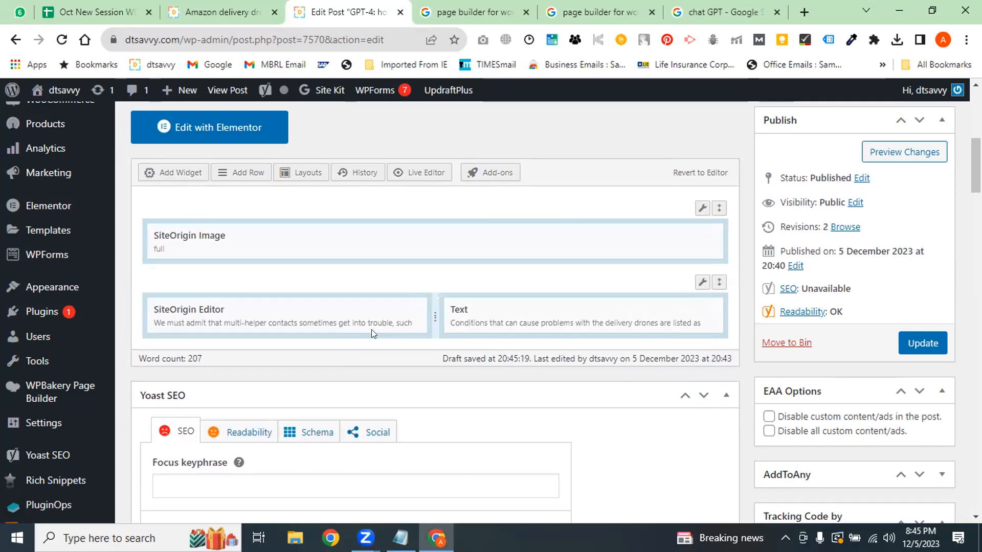
pyautogui.click(299, 315)
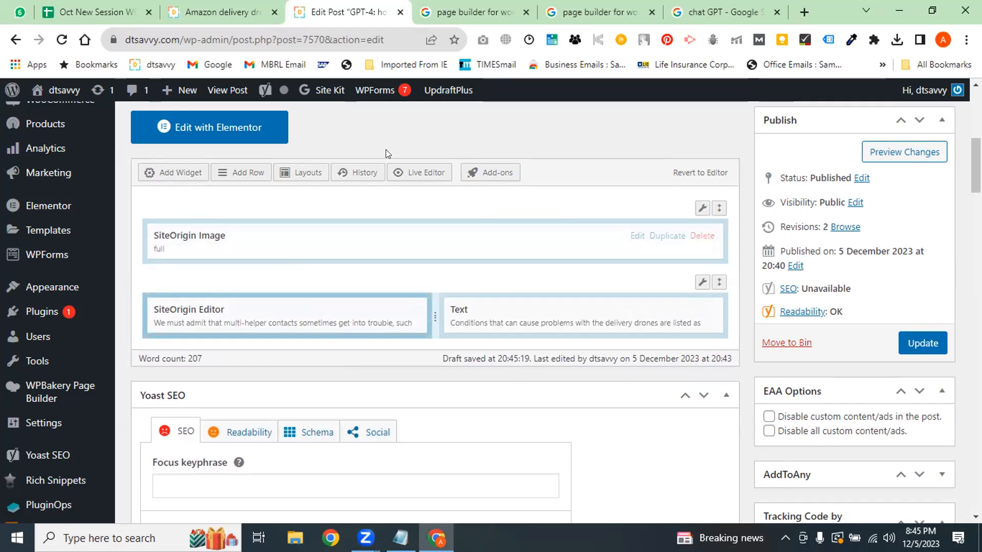
pyautogui.click(941, 353)
pyautogui.click(521, 19)
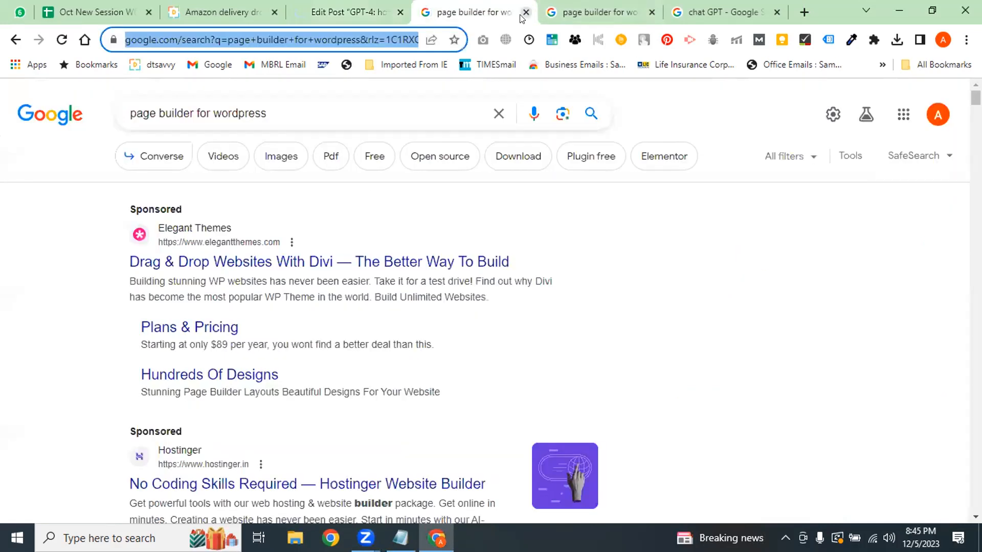
# View the live GPT-4 post near its title, then scroll the editor to the Page Builder layout
pyautogui.click(16, 39)
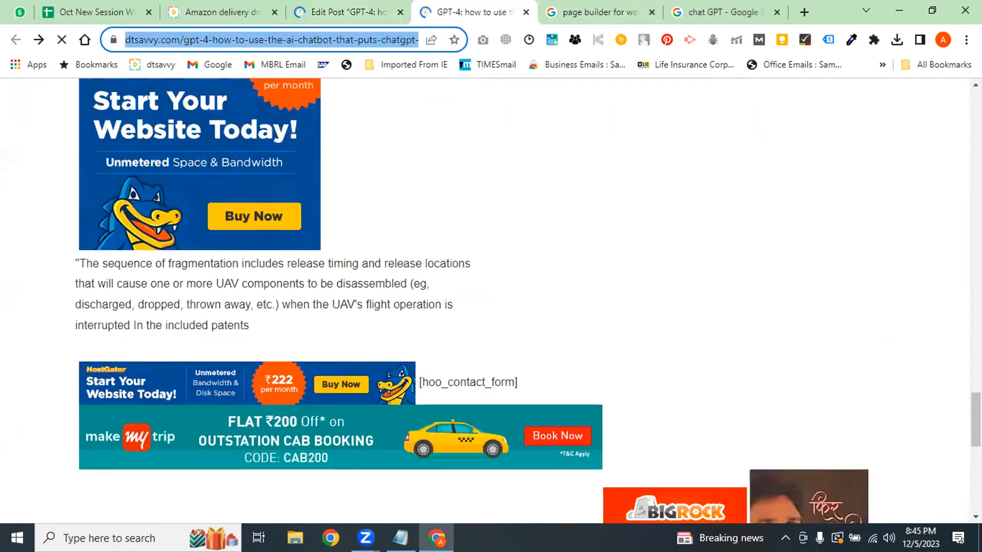
pyautogui.moveTo(976, 419); pyautogui.dragTo(975, 202)
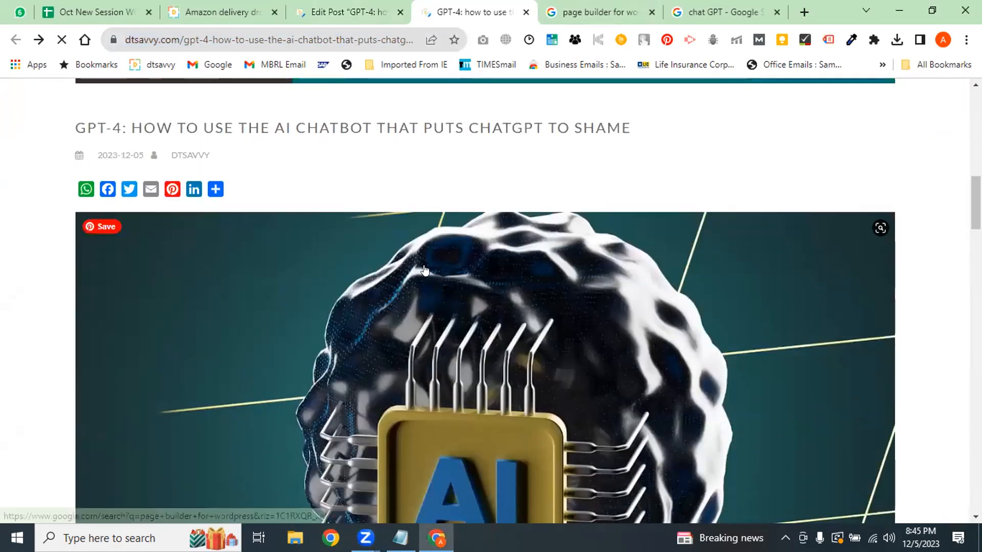
pyautogui.hotkey('ctrl', 'shift', 'Tab')
pyautogui.moveTo(976, 118); pyautogui.dragTo(976, 169)
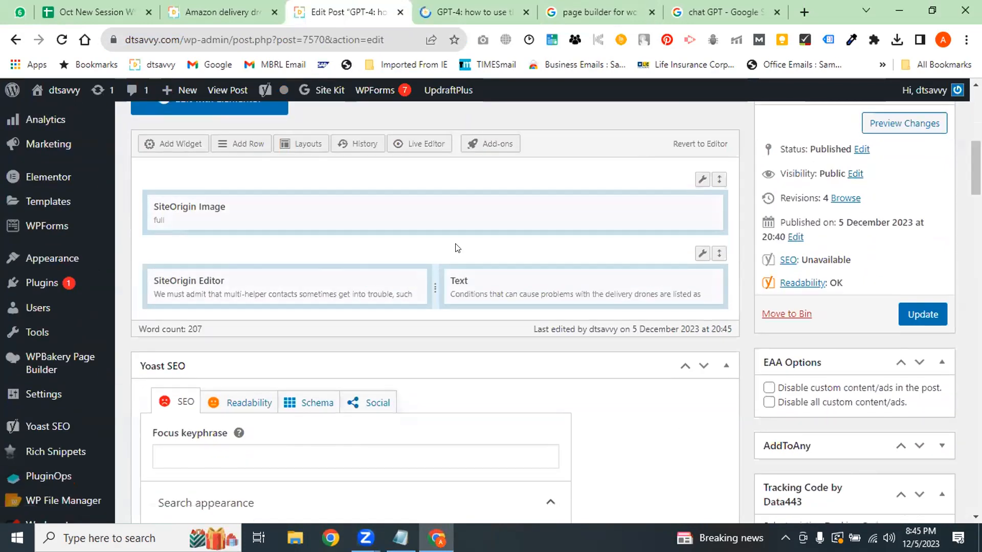
# Move the SiteOrigin Editor widget into the top row with the Text widget beneath it
pyautogui.click(386, 282)
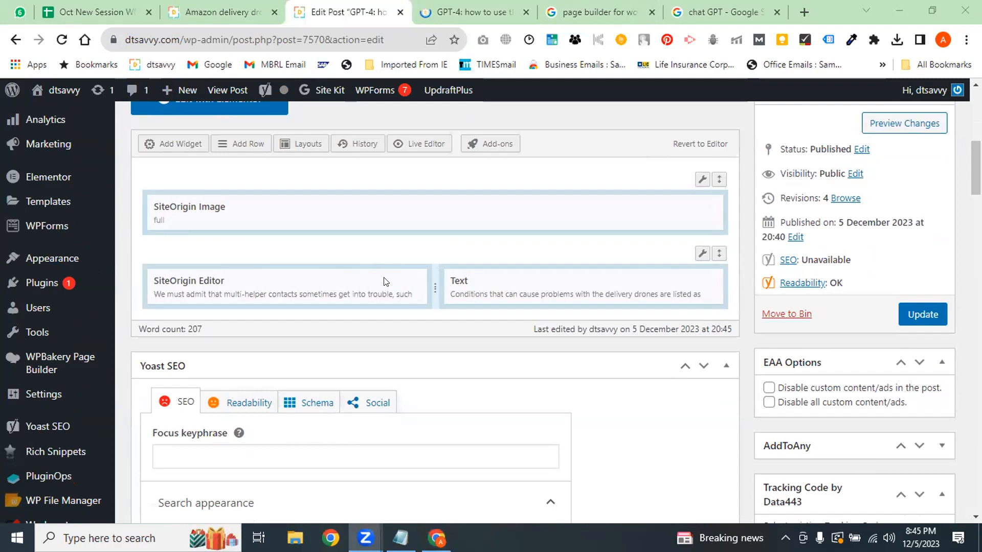
pyautogui.moveTo(289, 225); pyautogui.dragTo(288, 285)
pyautogui.moveTo(494, 284); pyautogui.dragTo(308, 197)
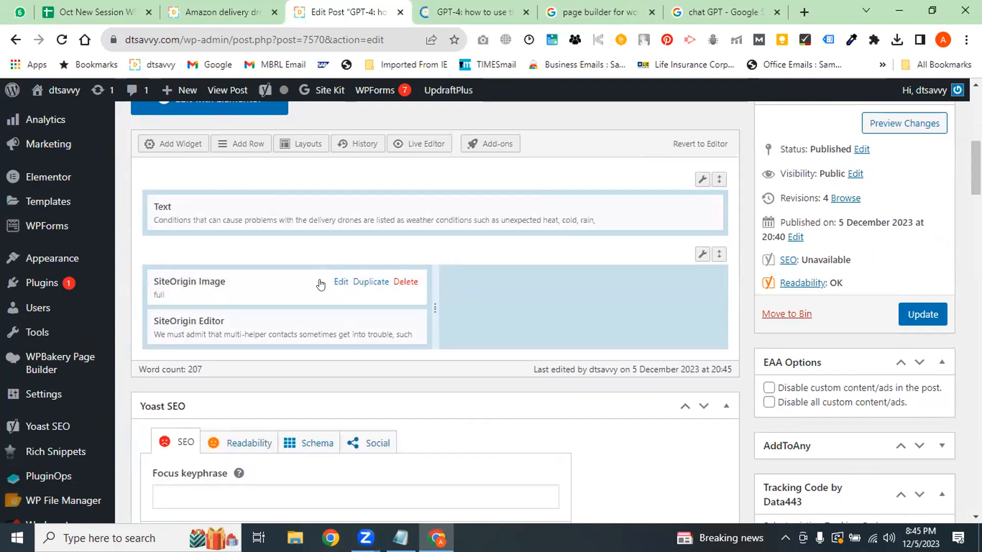
pyautogui.moveTo(323, 284); pyautogui.dragTo(504, 288)
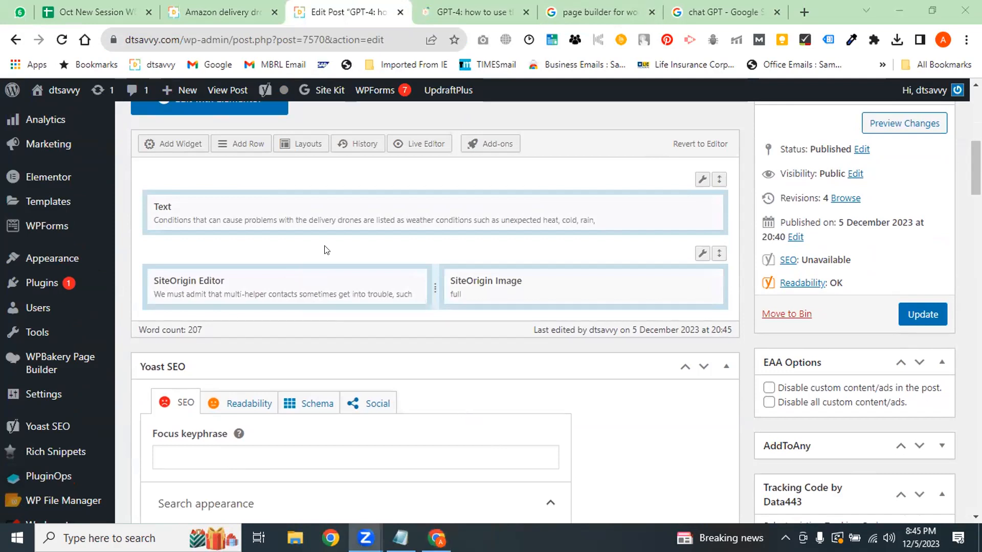
pyautogui.moveTo(327, 217); pyautogui.dragTo(307, 331)
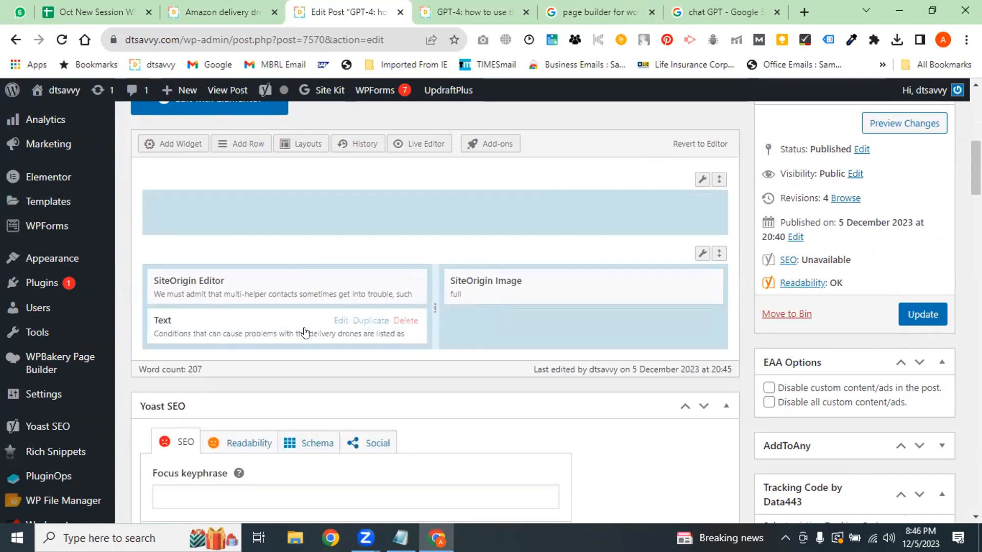
pyautogui.moveTo(670, 282)
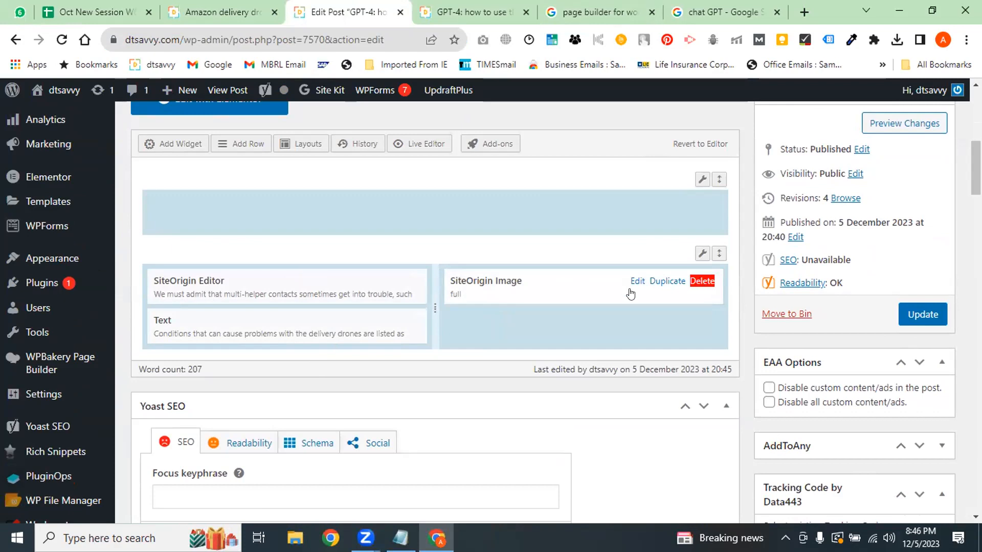
pyautogui.moveTo(287, 283); pyautogui.dragTo(289, 213)
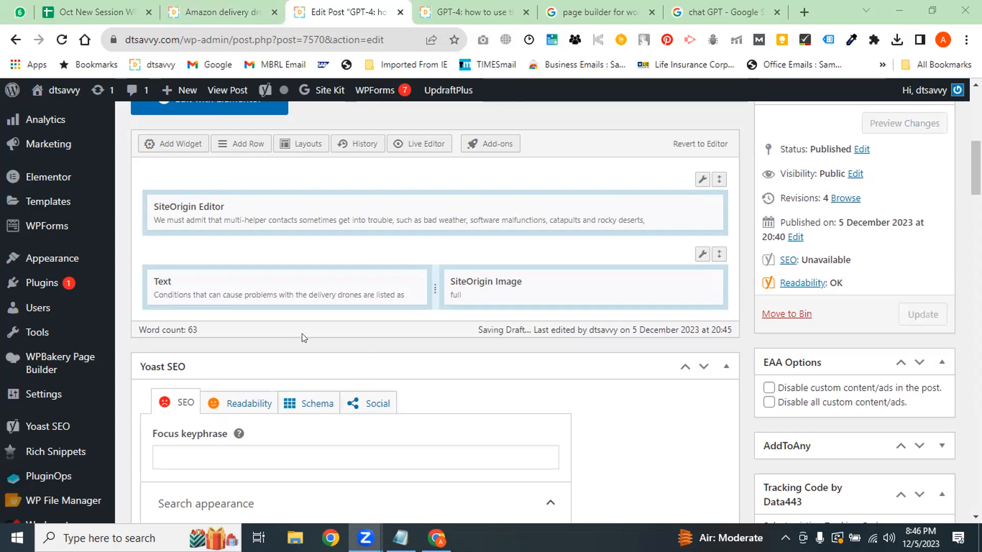
# Check the published post, then delete the SiteOrigin Image widget
pyautogui.click(463, 11)
pyautogui.click(357, 13)
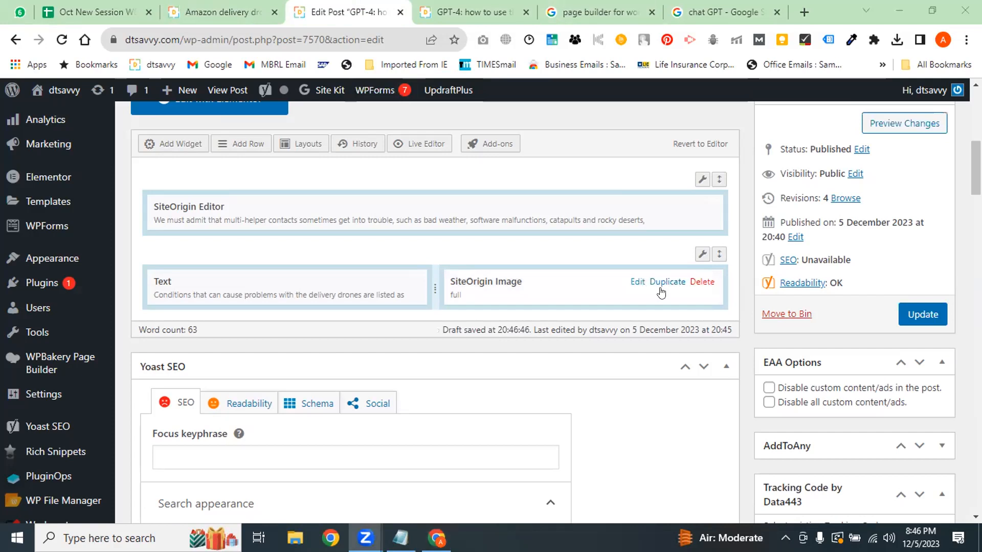
pyautogui.click(701, 284)
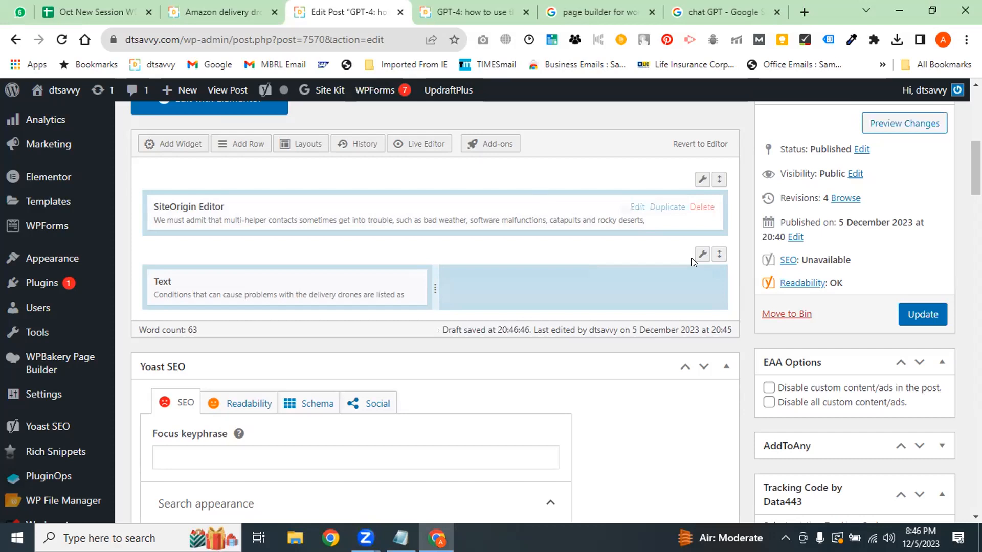
# Add a SiteOrigin Contact Form widget titled 'Contact Us' under the Text widget and select the empty right cell
pyautogui.click(421, 235)
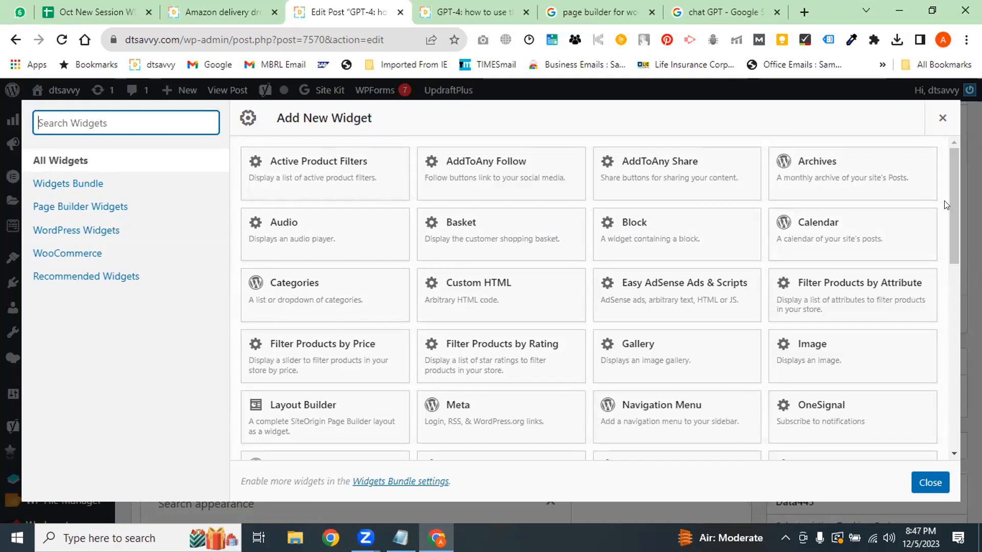
pyautogui.moveTo(955, 201); pyautogui.dragTo(960, 253)
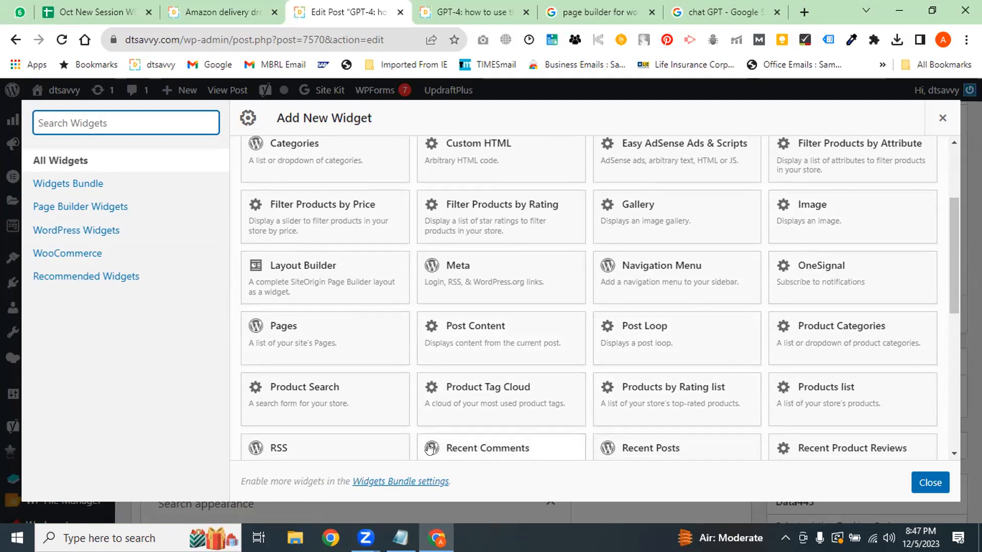
pyautogui.moveTo(954, 233); pyautogui.dragTo(955, 279)
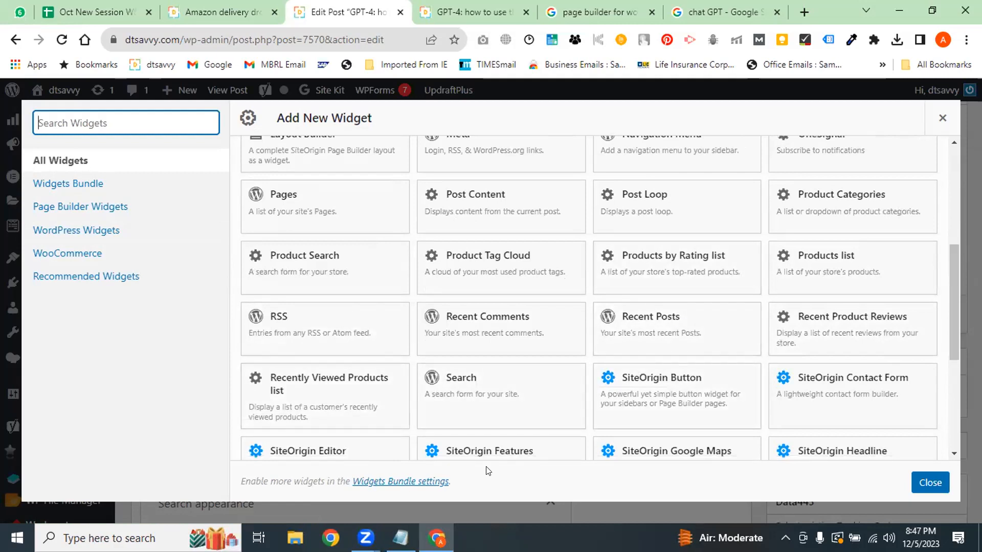
pyautogui.moveTo(948, 303); pyautogui.dragTo(961, 406)
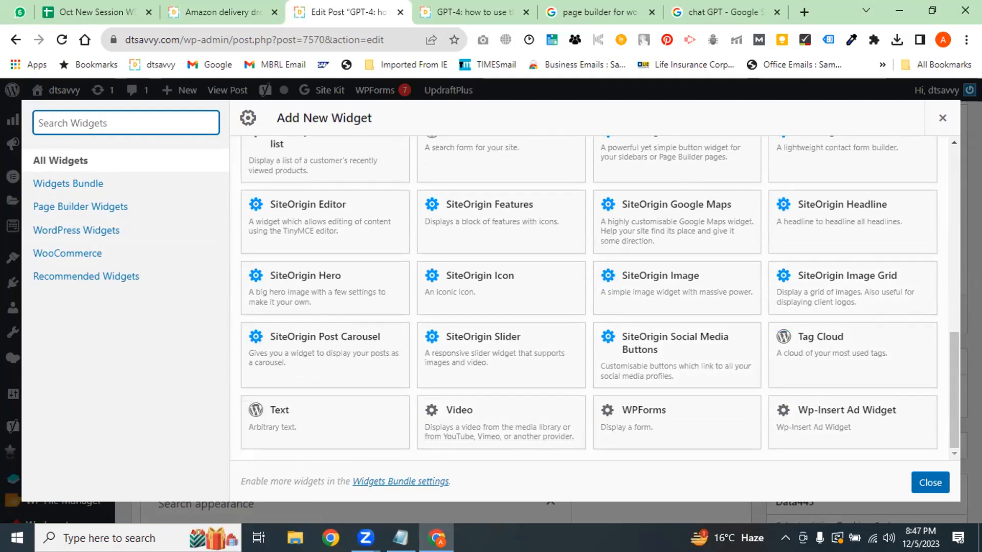
pyautogui.moveTo(947, 381); pyautogui.dragTo(948, 336)
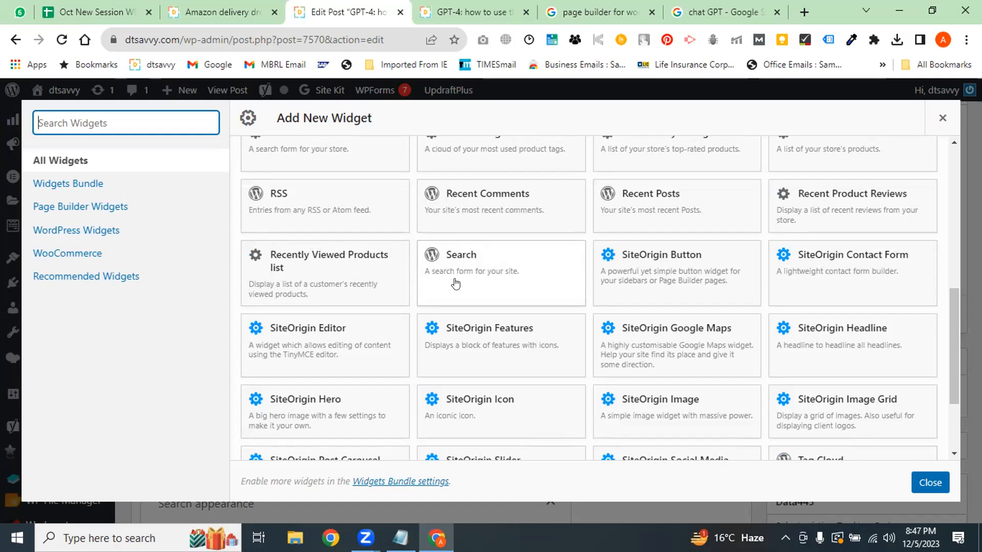
pyautogui.click(814, 274)
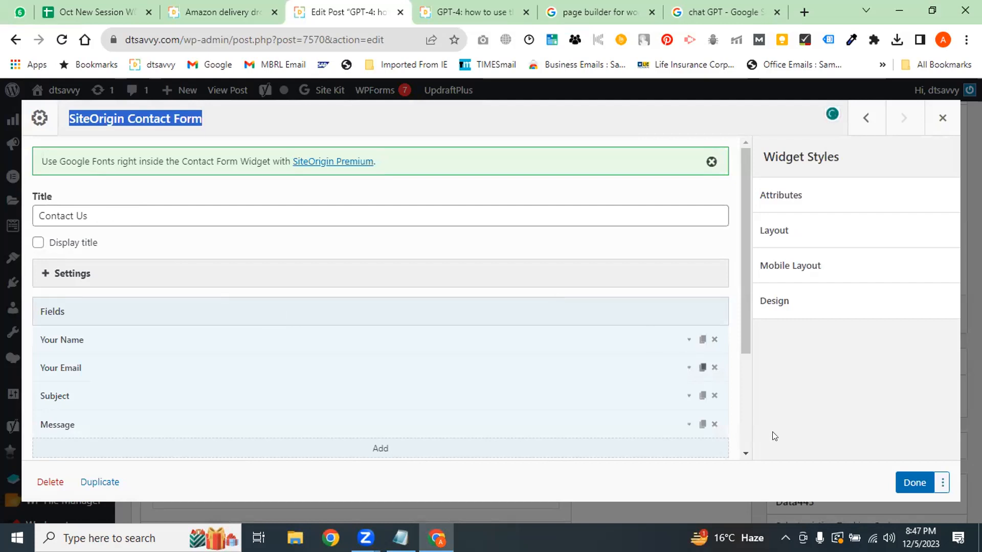
pyautogui.click(905, 483)
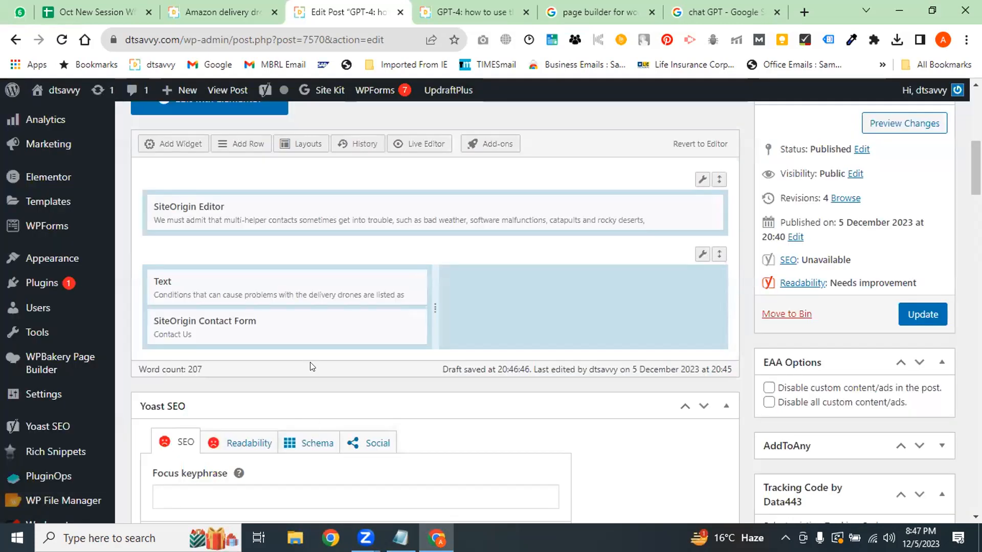
pyautogui.click(531, 305)
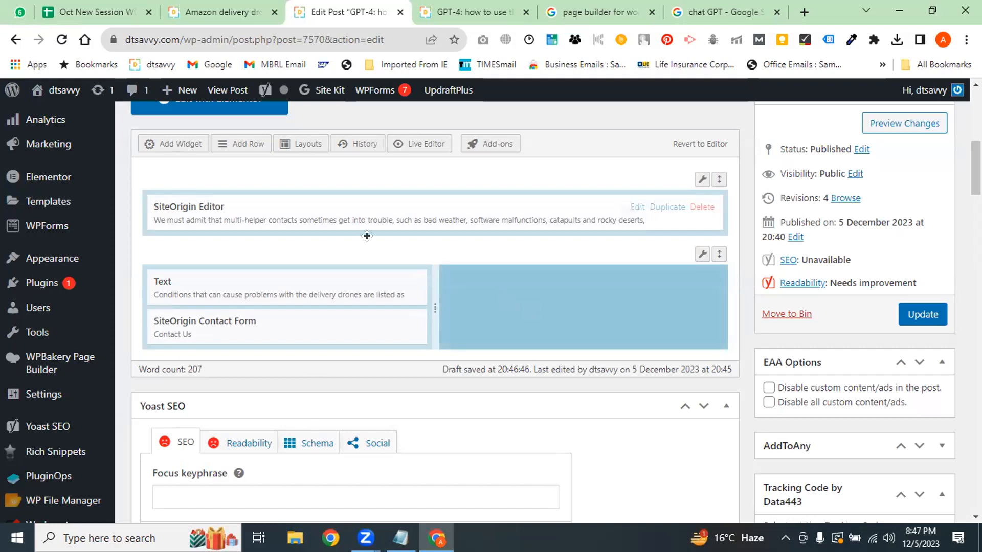
# Move the Contact Form widget into the empty right cell, update the post, and reload the live page
pyautogui.moveTo(287, 322); pyautogui.dragTo(511, 284)
pyautogui.click(923, 314)
pyautogui.click(541, 6)
pyautogui.click(339, 40)
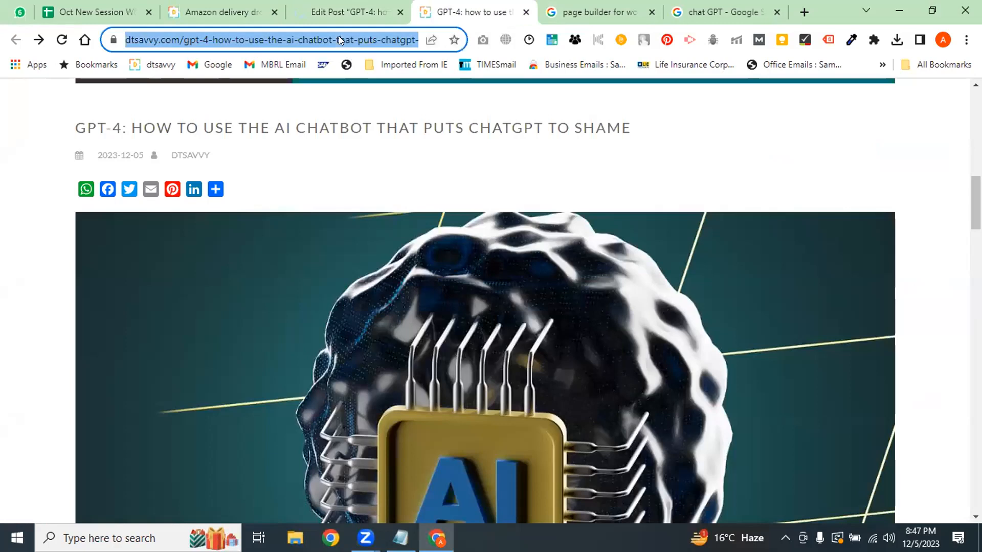
pyautogui.press('Return')
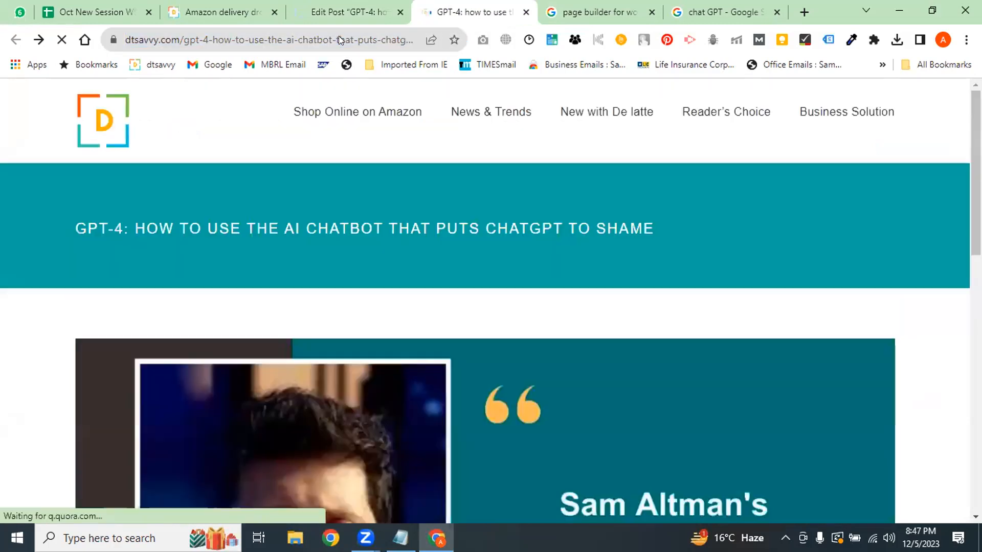
# Scroll down the live GPT-4 post past the article text to the contact form
pyautogui.moveTo(374, 85)
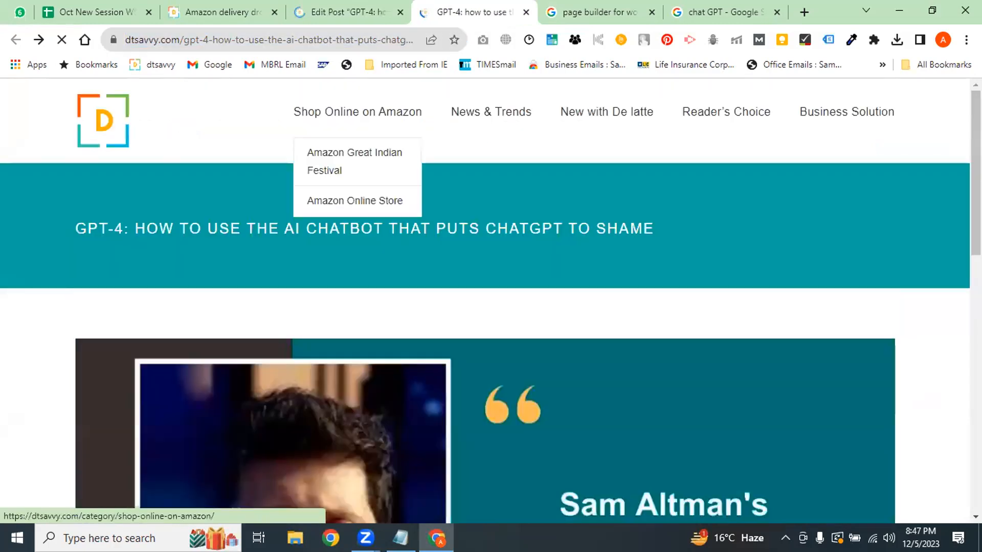
pyautogui.scroll(-20, 713, 350)
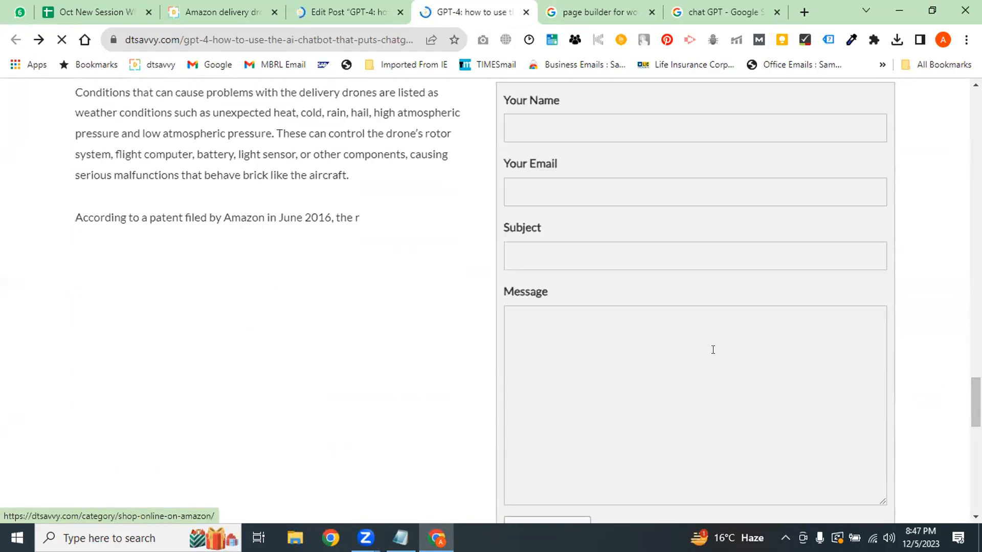
pyautogui.scroll(-3, 519, 363)
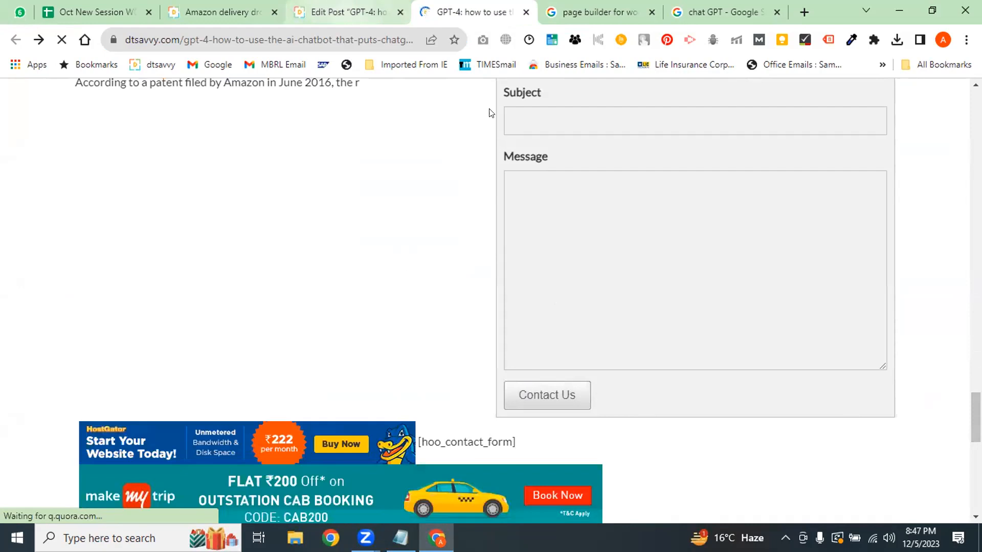
pyautogui.click(338, 288)
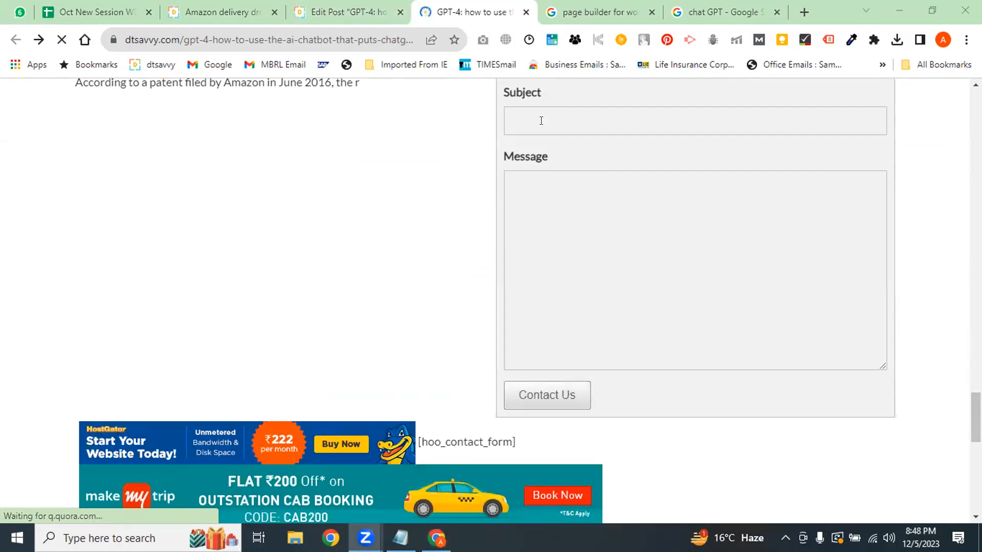
pyautogui.moveTo(976, 418); pyautogui.dragTo(975, 329)
pyautogui.scroll(-10, 697, 215)
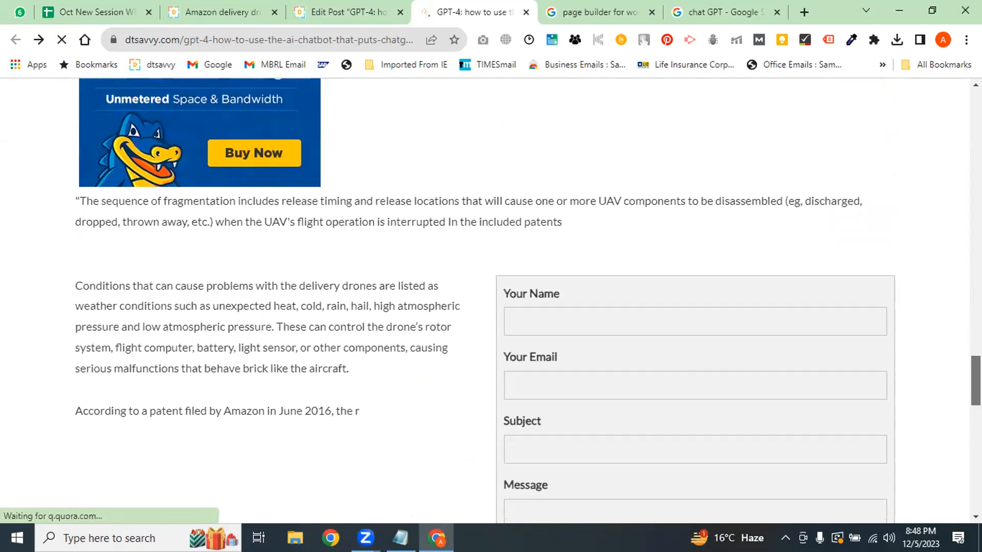
# Try the contact form's Your Name, Subject and Message fields, then go back to Edit Post
pyautogui.click(569, 114)
pyautogui.click(552, 243)
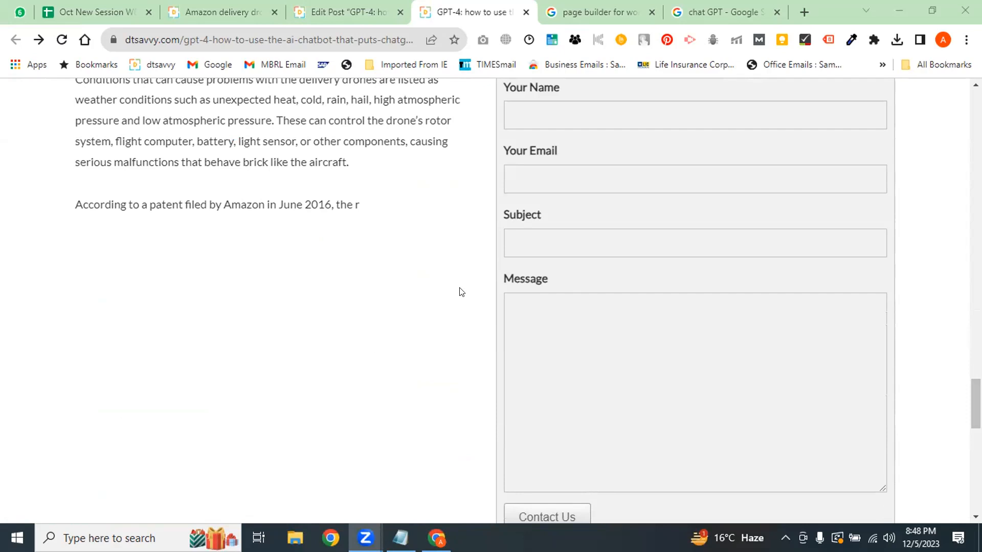
pyautogui.moveTo(975, 404)
pyautogui.mouseDown()
pyautogui.moveTo(976, 345)
pyautogui.moveTo(975, 395)
pyautogui.mouseUp()
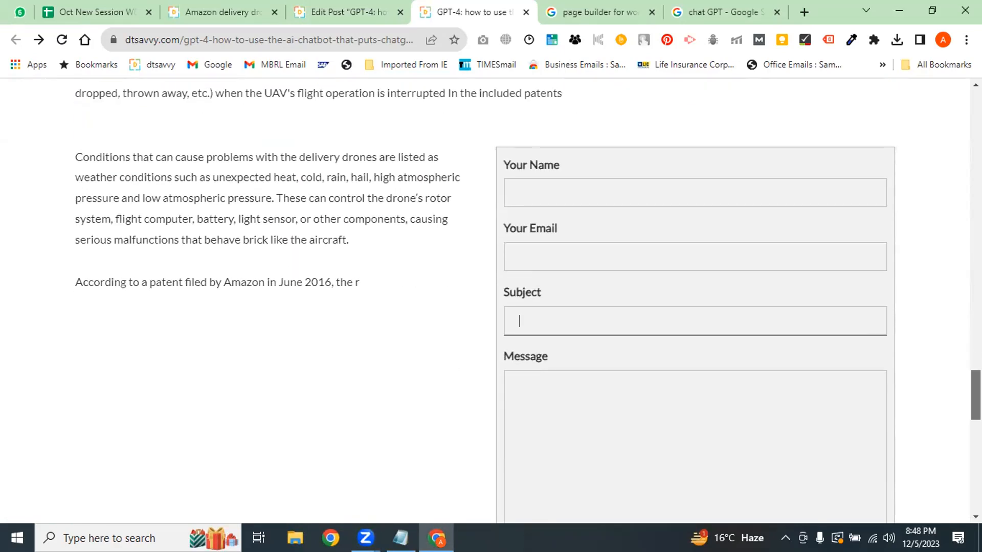
pyautogui.scroll(-2, 926, 395)
pyautogui.click(672, 339)
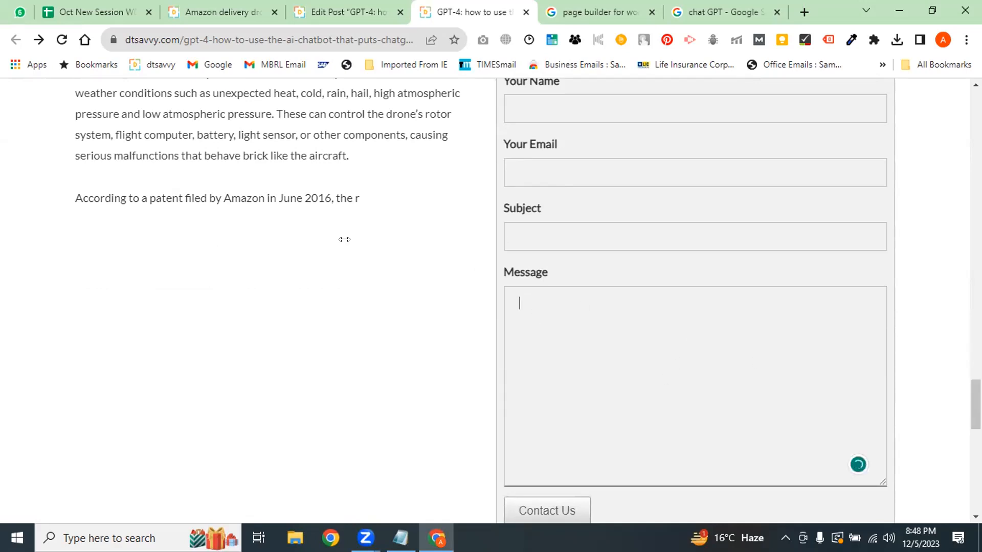
pyautogui.click(299, 300)
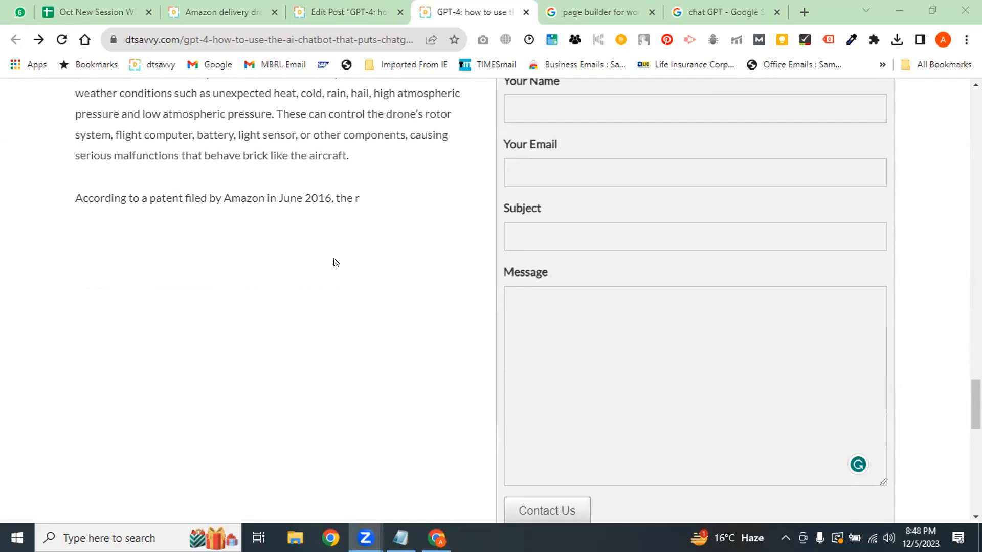
pyautogui.moveTo(976, 404)
pyautogui.mouseDown()
pyautogui.moveTo(976, 352)
pyautogui.moveTo(976, 403)
pyautogui.mouseUp()
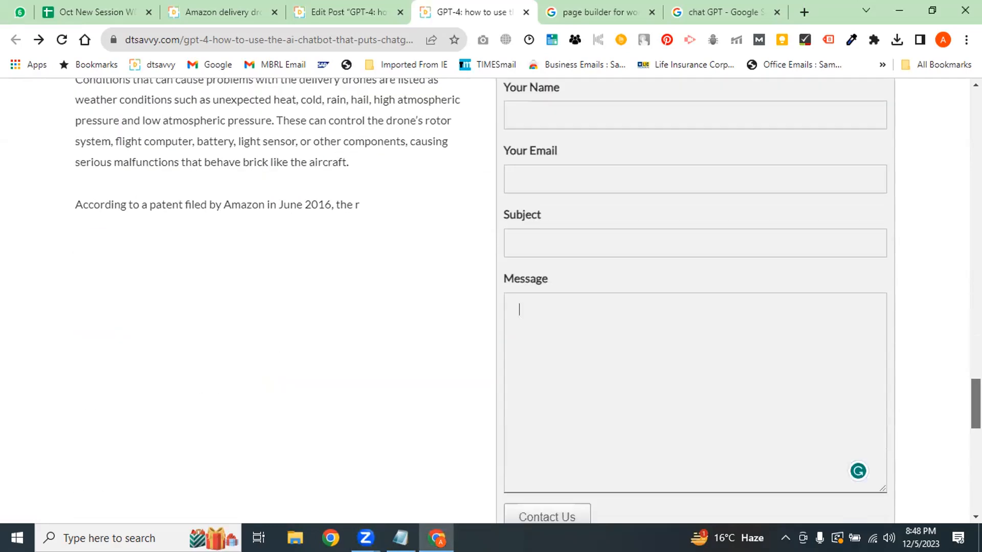
pyautogui.click(358, 12)
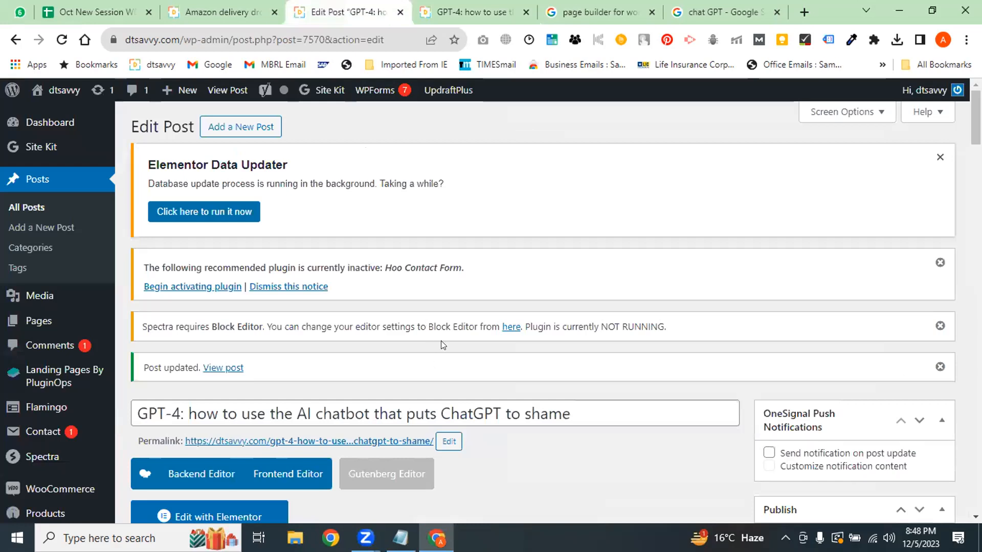
pyautogui.scroll(-10, 436, 192)
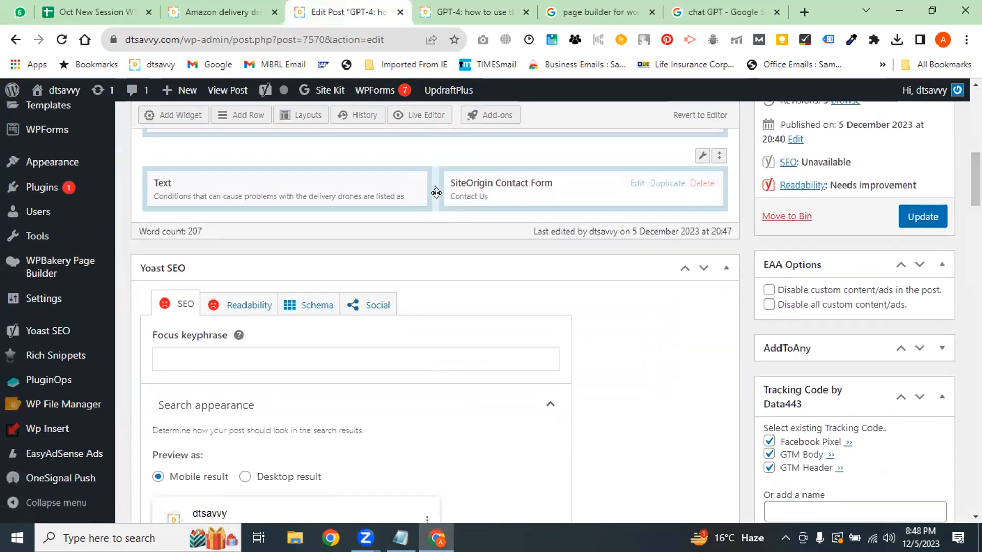
pyautogui.click(432, 10)
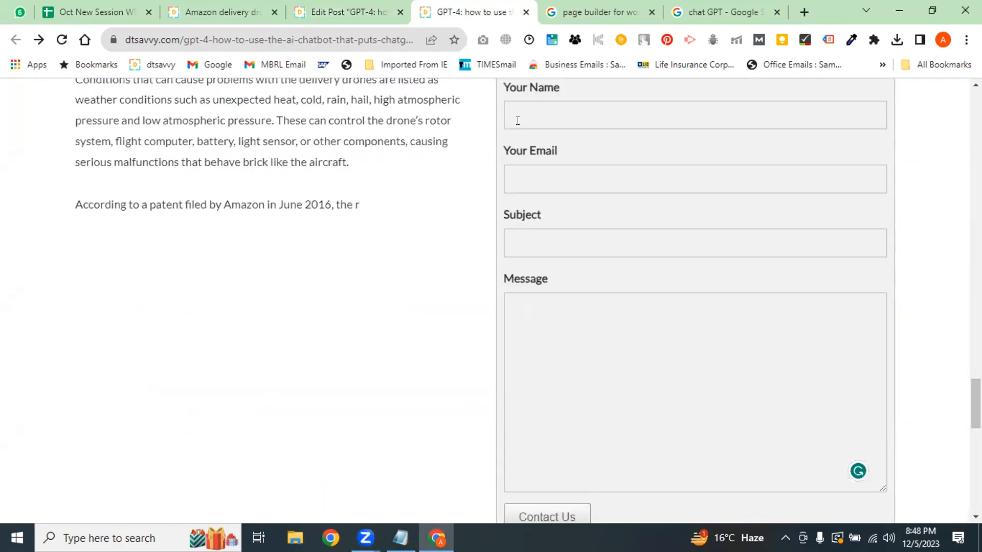
pyautogui.scroll(4, 617, 304)
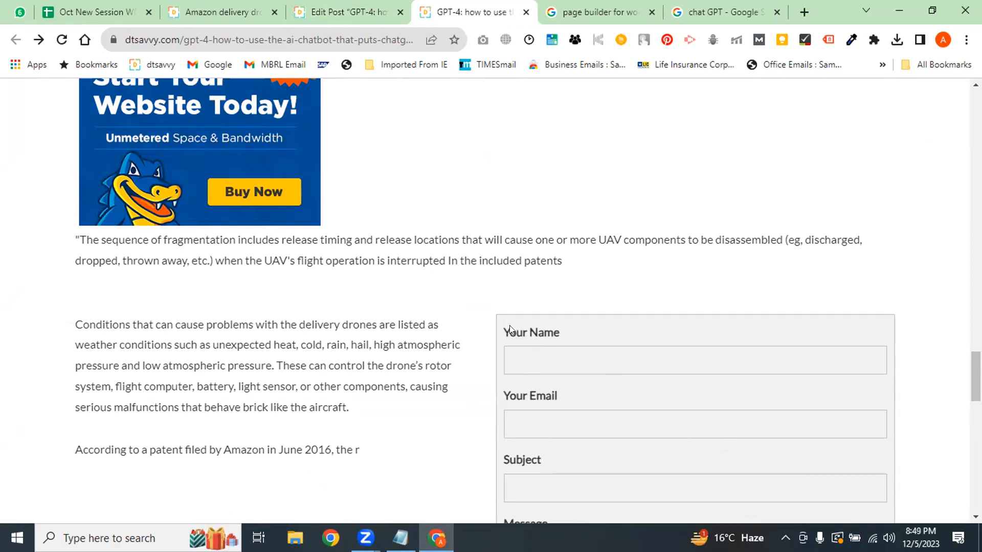
pyautogui.click(290, 6)
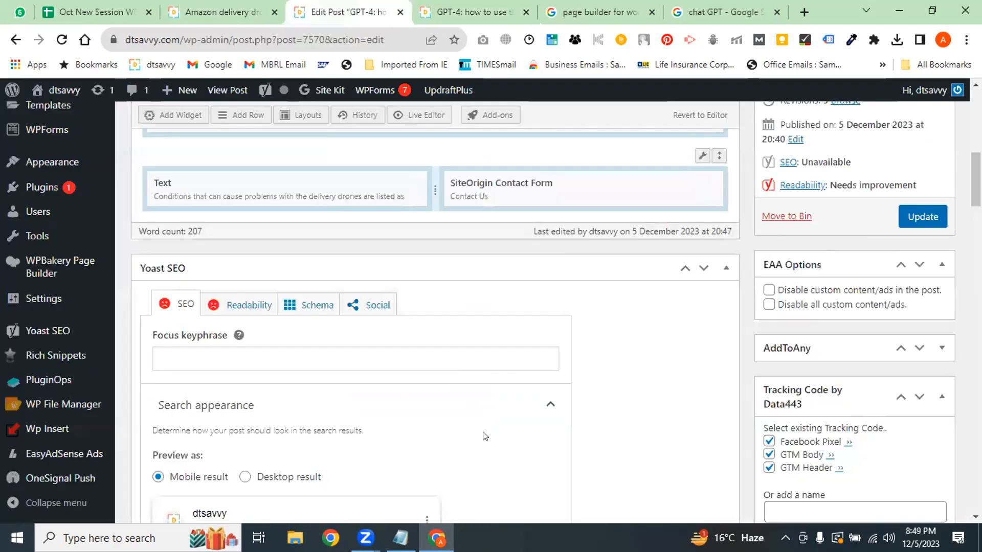
pyautogui.moveTo(420, 192)
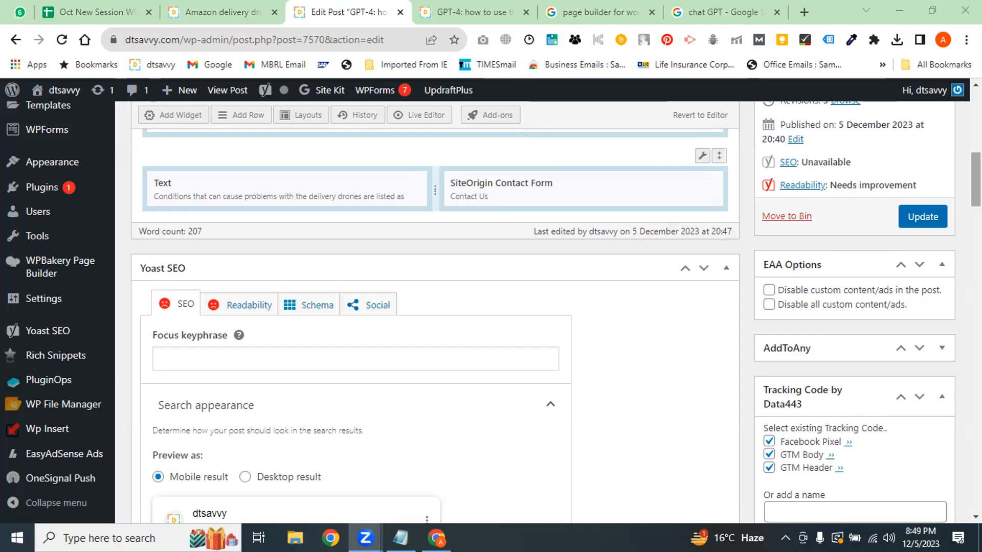
pyautogui.scroll(2, 476, 237)
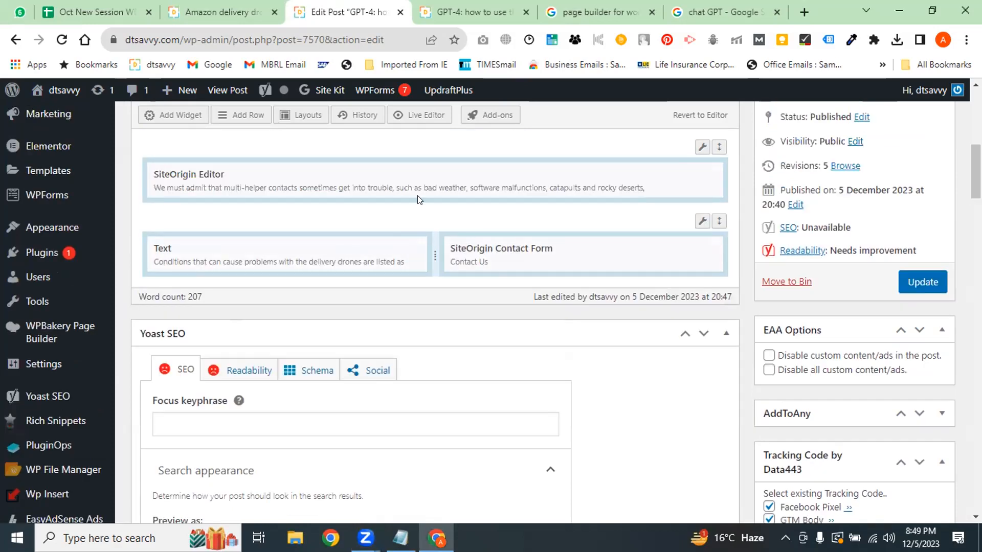
pyautogui.click(350, 291)
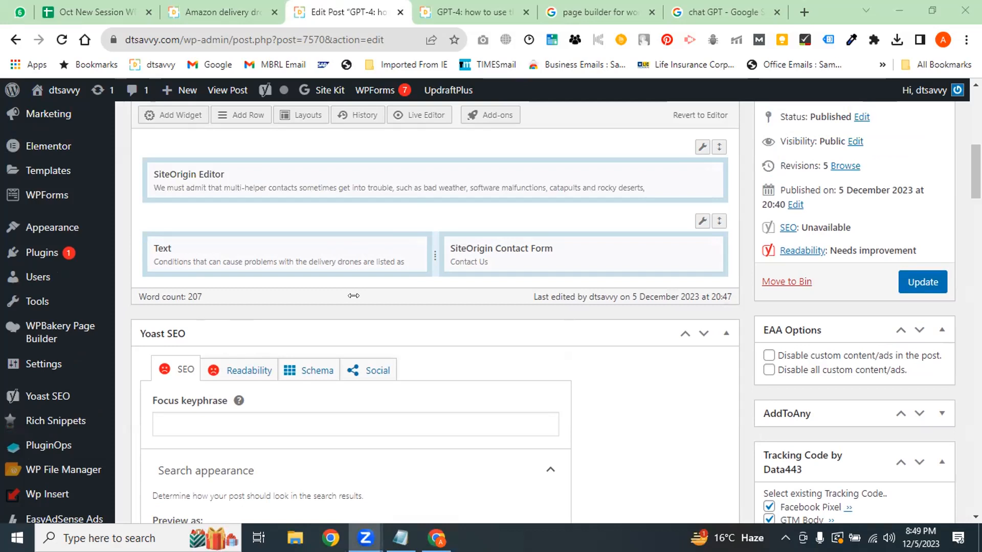
pyautogui.click(354, 295)
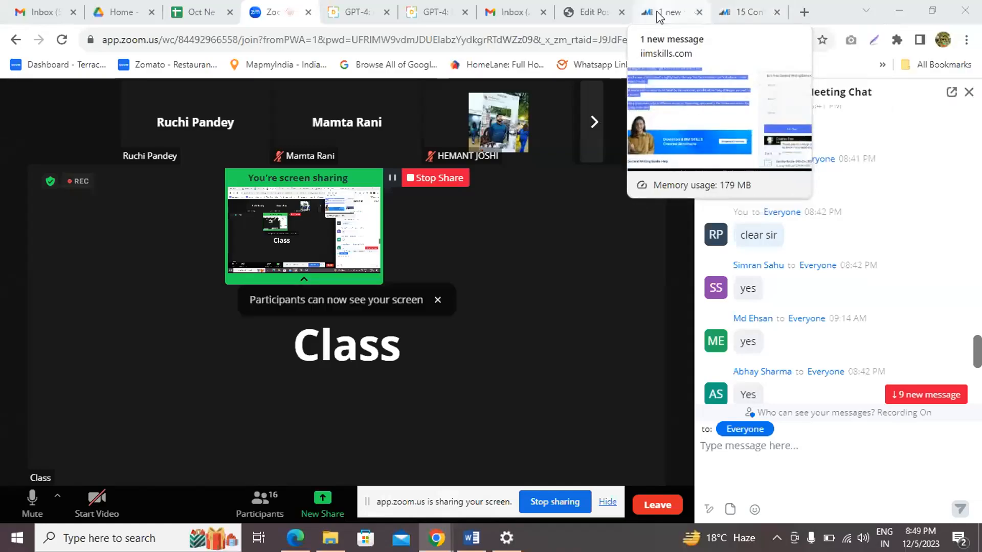
# Switch from Zoom to the '15 Content Writing Books' Edit Post browser tab
pyautogui.click(578, 14)
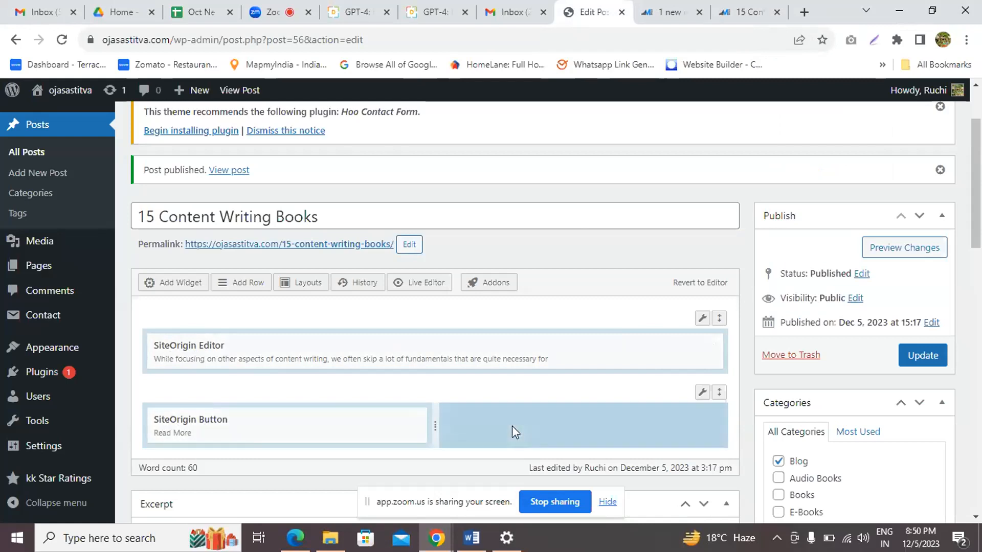
# Add a SiteOrigin Image widget beside the Read More button using the cherries photo image.jpeg
pyautogui.click(180, 283)
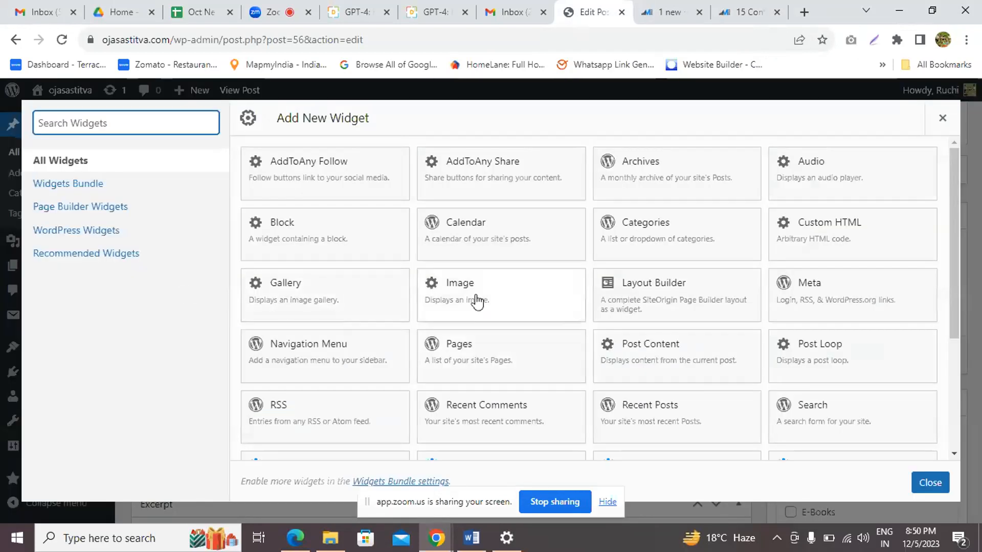
pyautogui.click(92, 187)
pyautogui.click(93, 187)
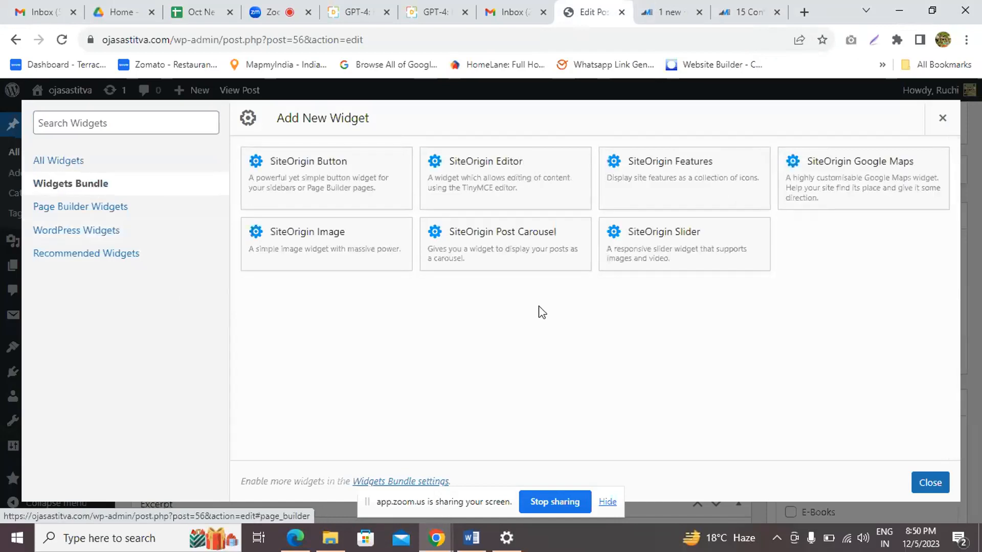
pyautogui.click(332, 246)
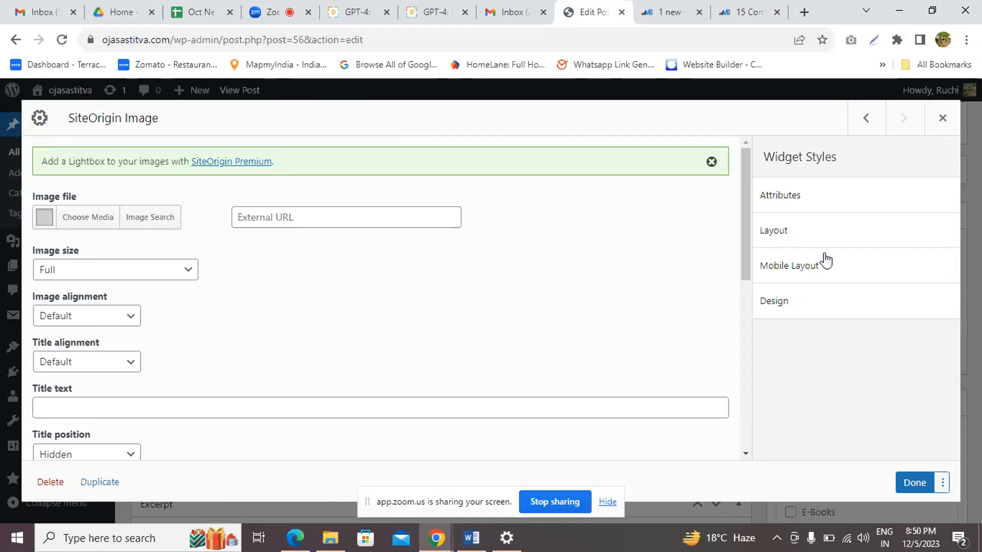
pyautogui.moveTo(742, 204)
pyautogui.mouseDown()
pyautogui.moveTo(742, 214)
pyautogui.moveTo(742, 186)
pyautogui.mouseUp()
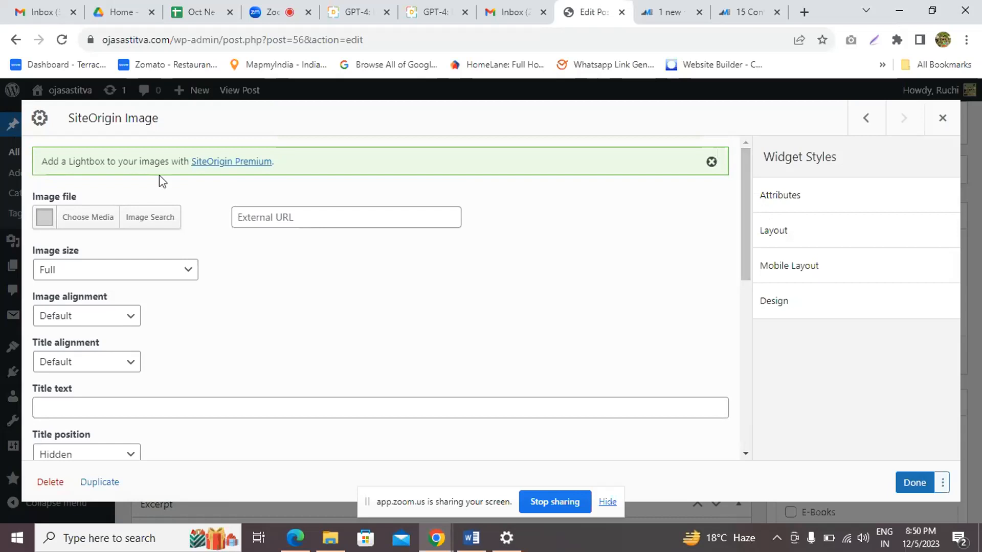
pyautogui.click(88, 218)
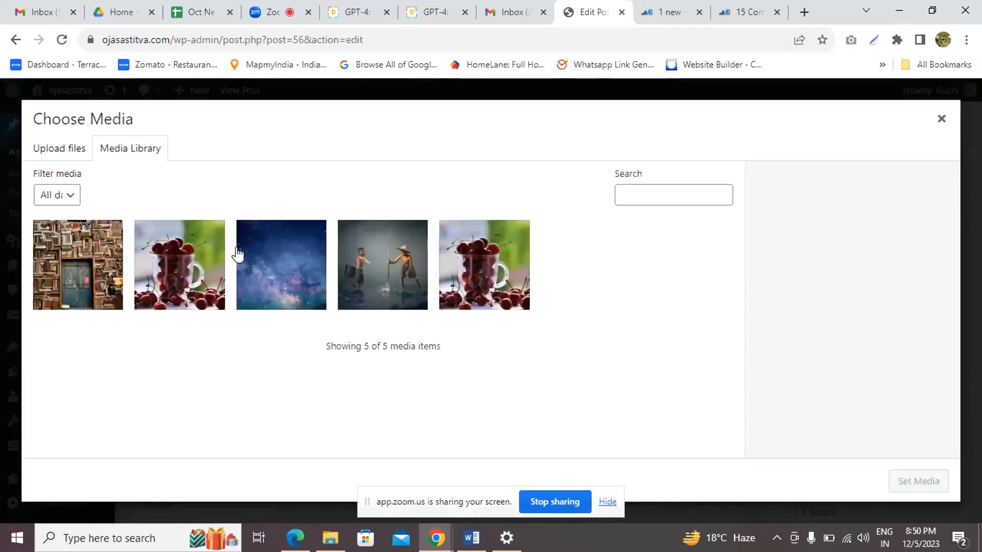
pyautogui.click(165, 267)
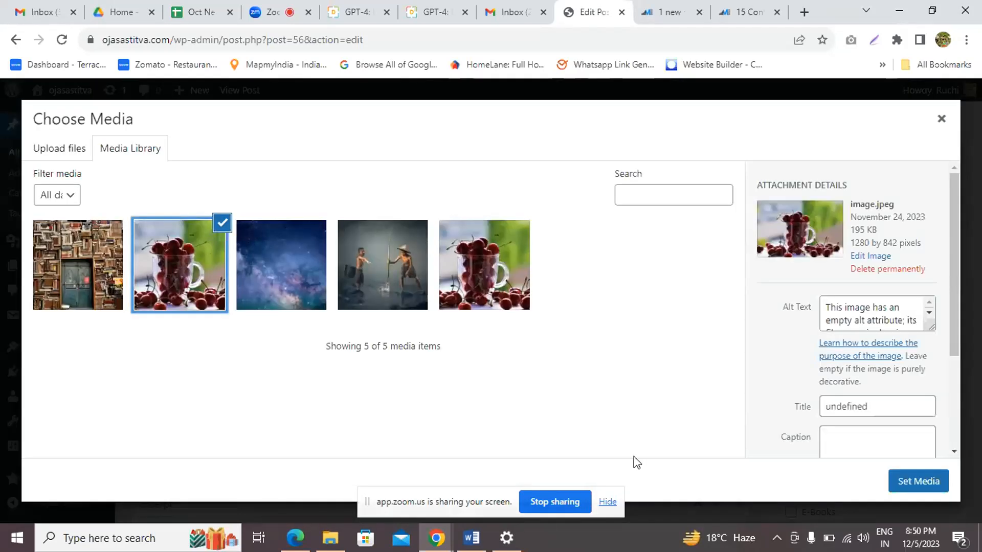
pyautogui.moveTo(955, 292)
pyautogui.mouseDown()
pyautogui.moveTo(968, 388)
pyautogui.moveTo(954, 303)
pyautogui.mouseUp()
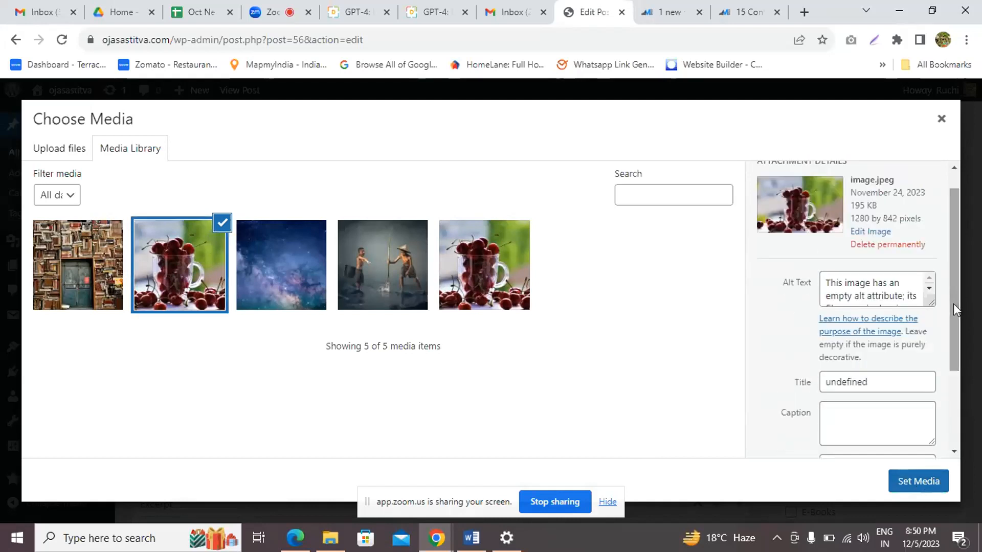
pyautogui.click(918, 483)
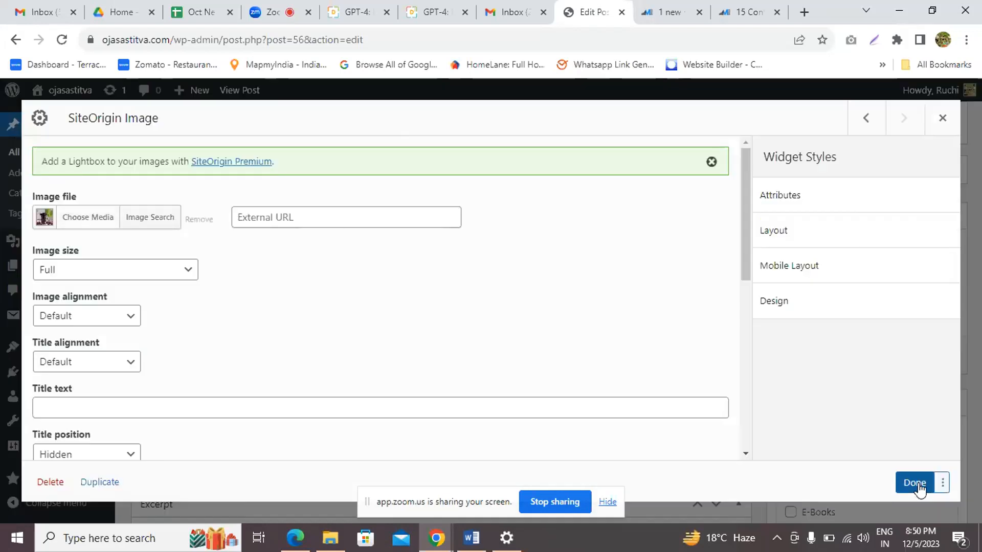
pyautogui.click(917, 483)
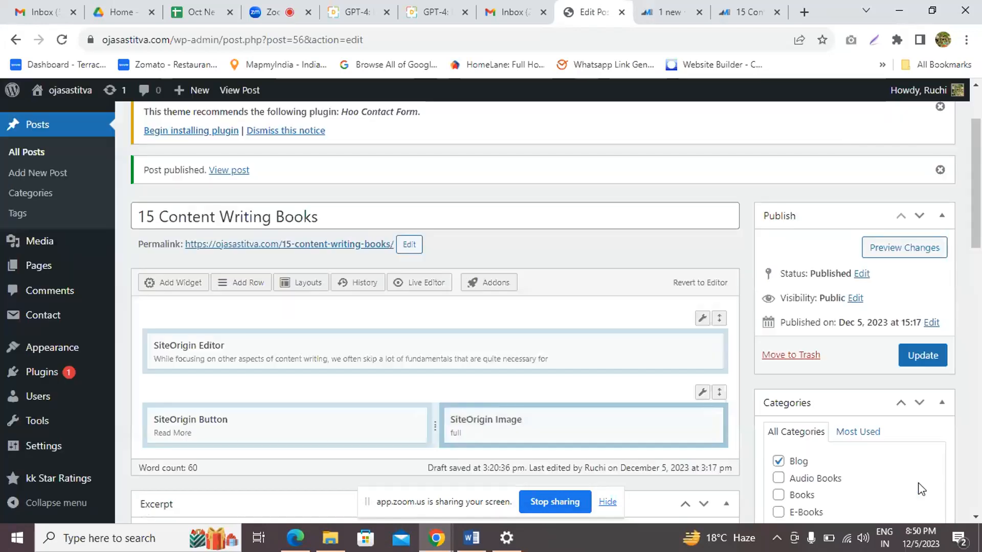
pyautogui.click(923, 356)
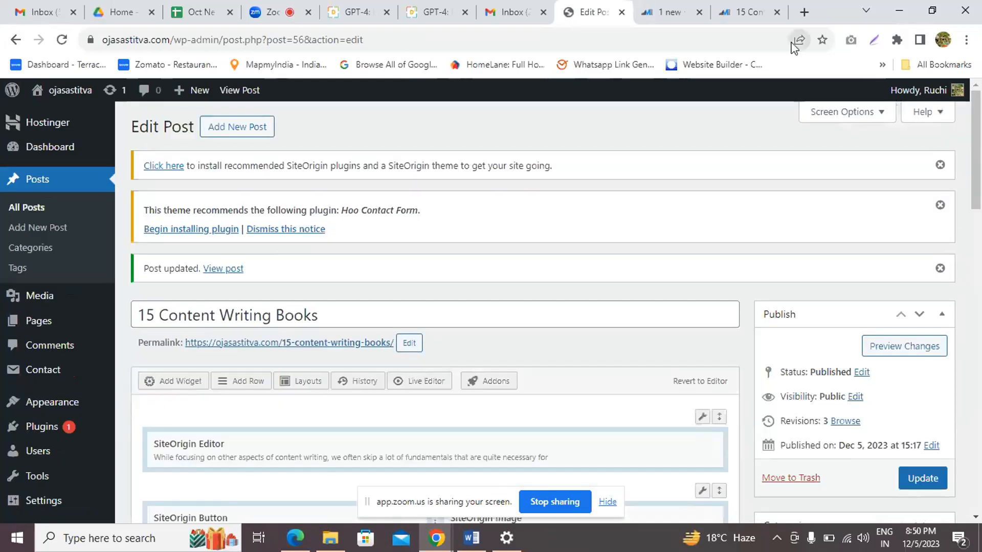
pyautogui.click(739, 7)
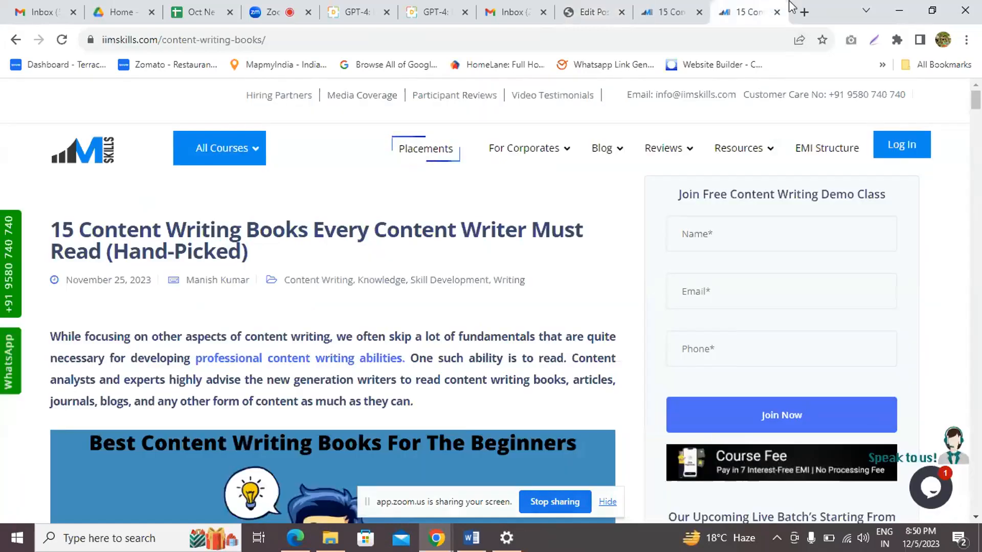
pyautogui.click(811, 9)
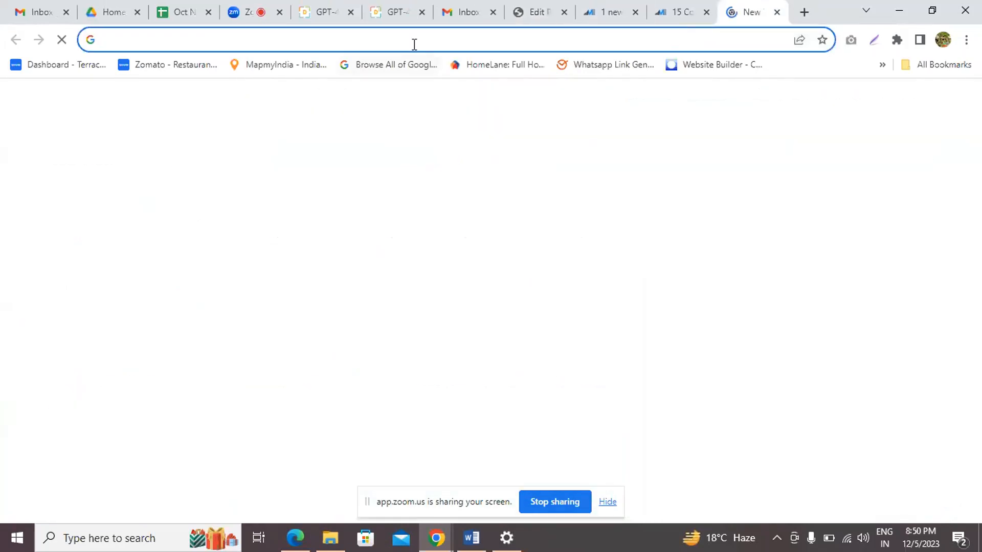
pyautogui.click(412, 39)
pyautogui.write('www.')
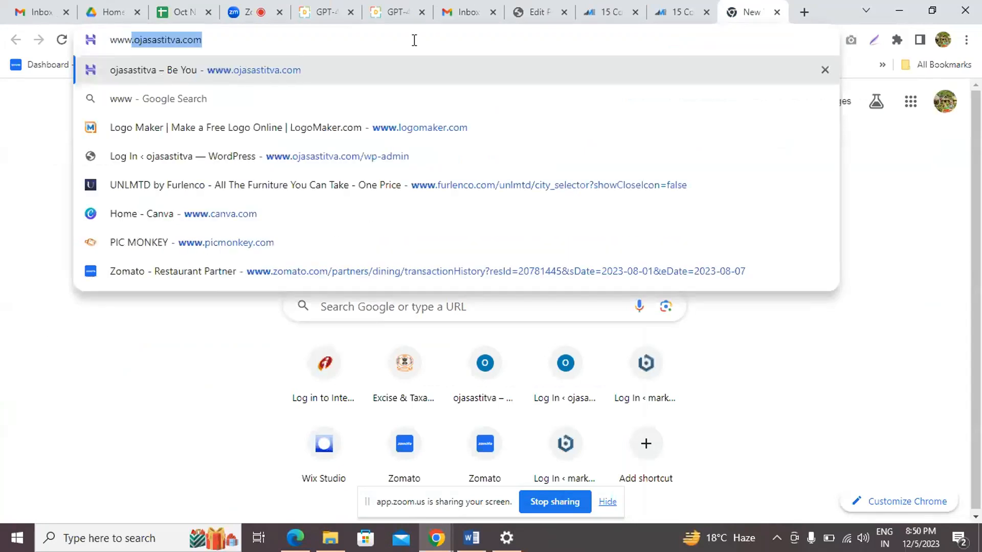
pyautogui.press('Return')
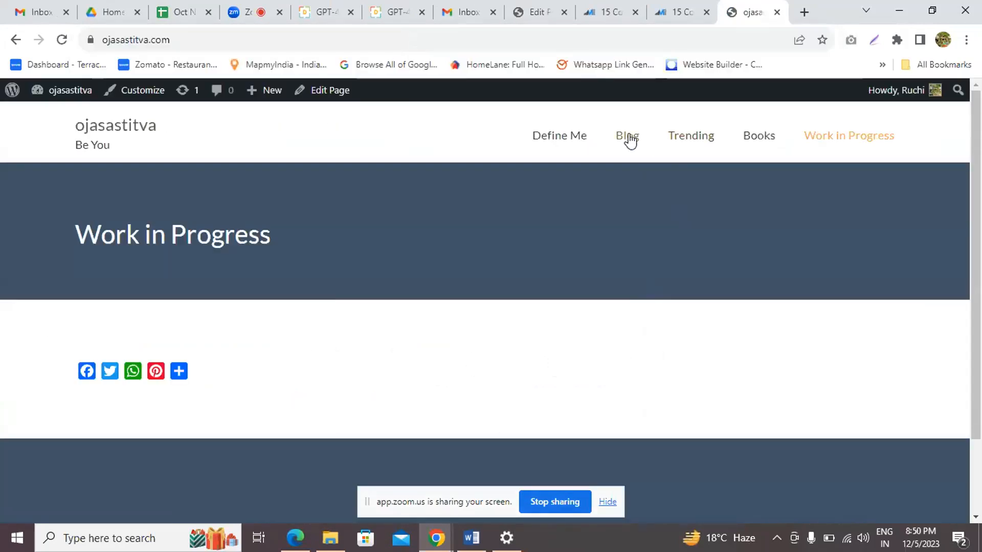
# Open the 15 Content Writing Books post from the Blog page and follow its Read More link
pyautogui.click(630, 140)
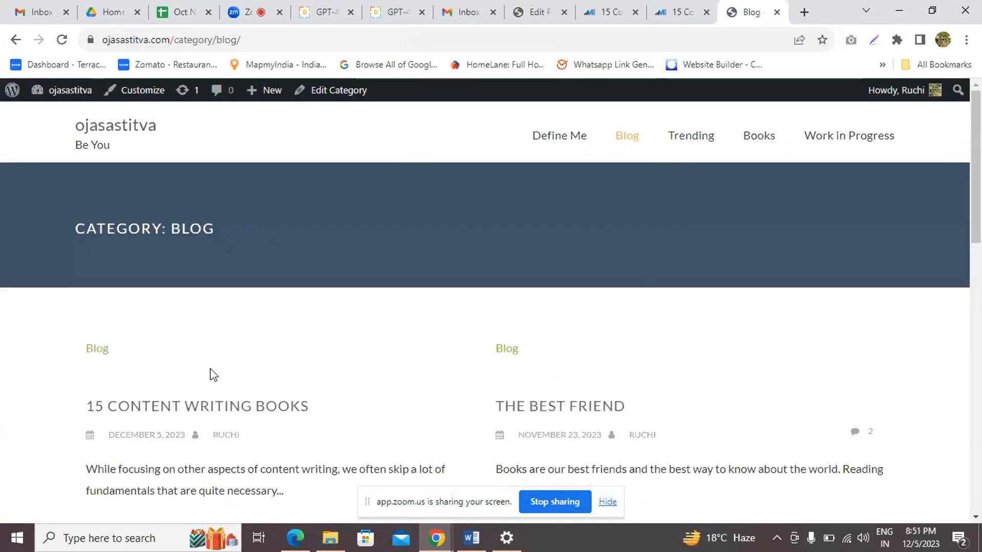
pyautogui.click(237, 410)
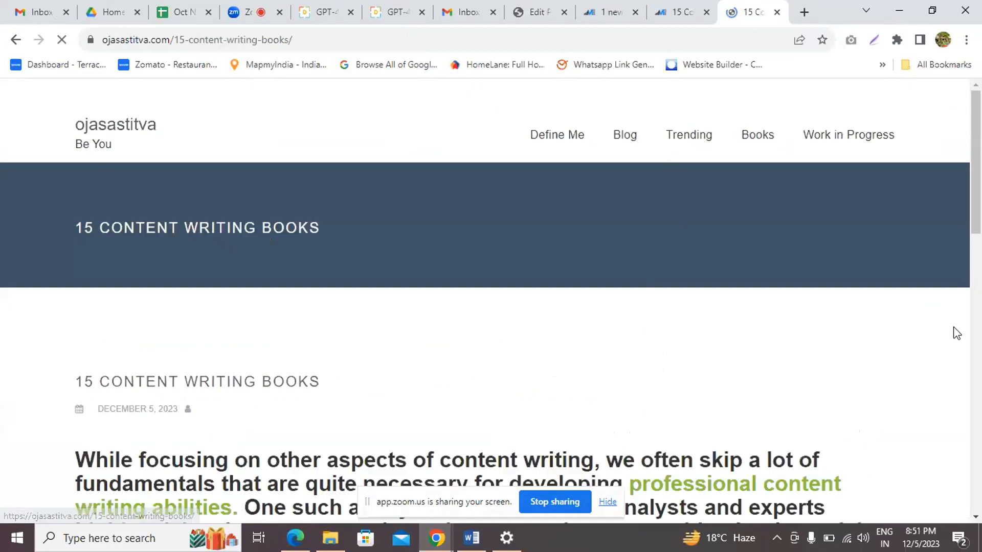
pyautogui.moveTo(977, 149); pyautogui.dragTo(978, 205)
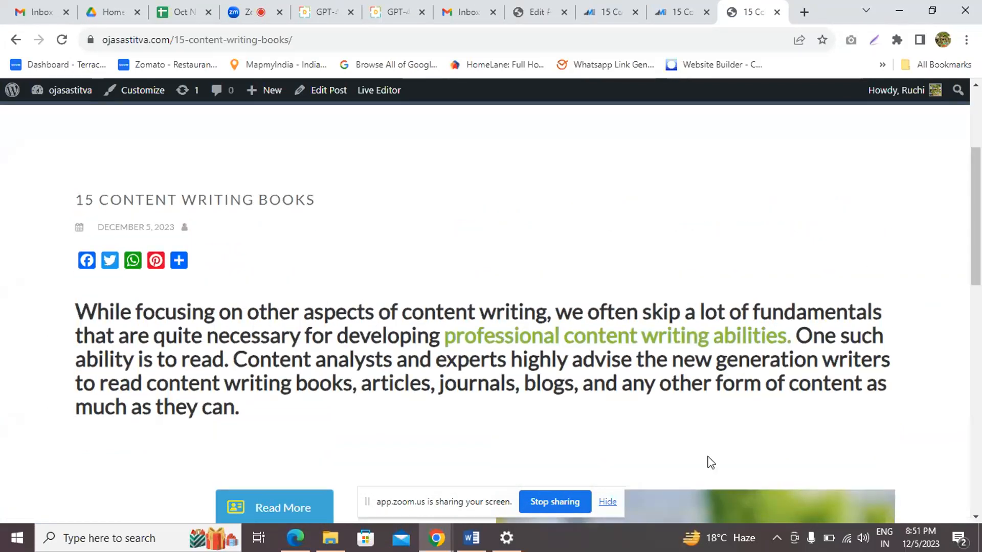
pyautogui.moveTo(975, 164); pyautogui.dragTo(976, 184)
pyautogui.click(308, 441)
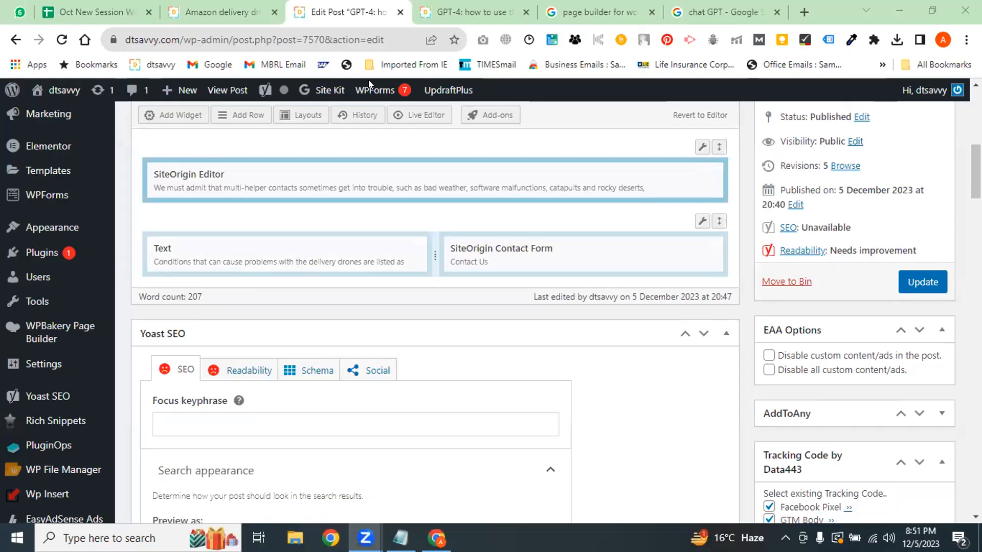
pyautogui.moveTo(19, 269)
pyautogui.scroll(4, 325, 355)
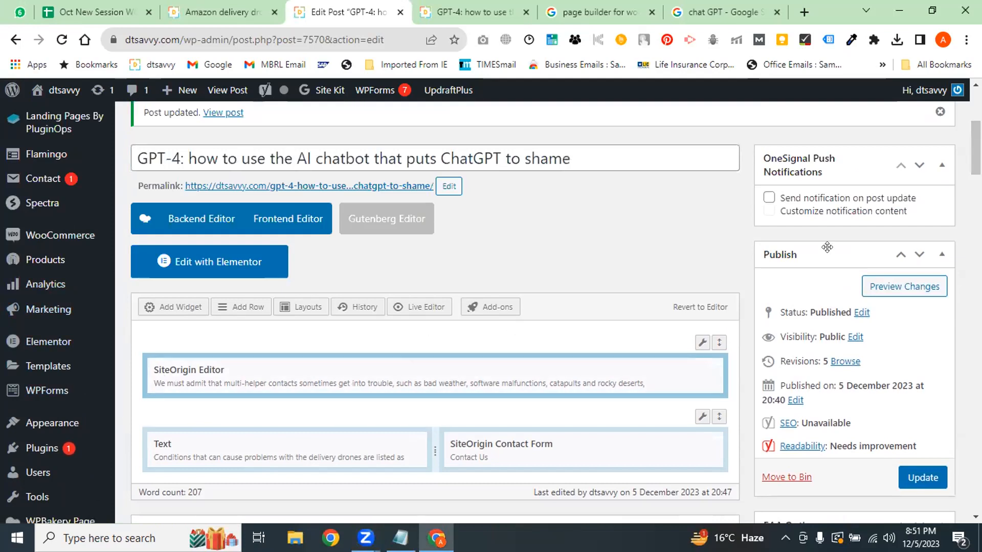
pyautogui.scroll(-1, 462, 306)
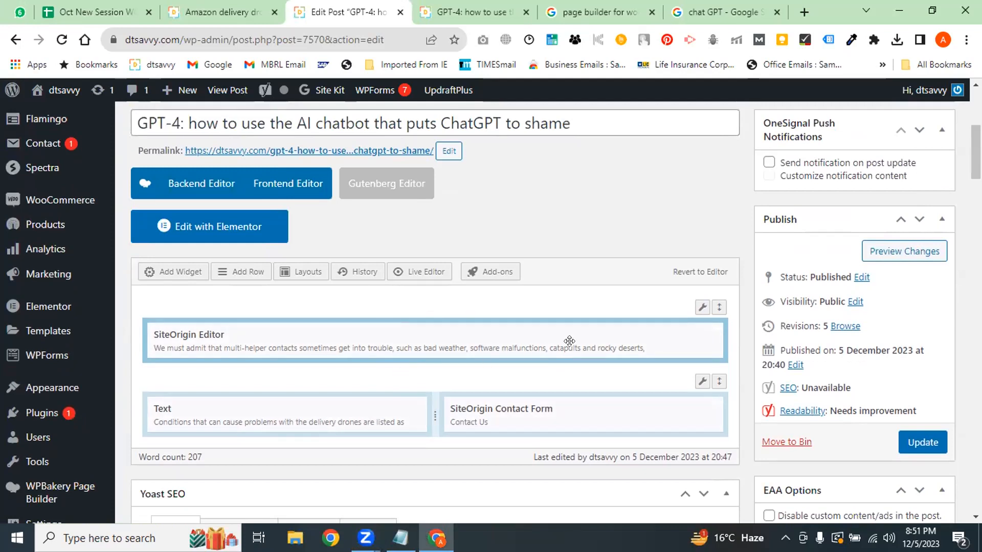
# Insert a new row with Column Count 1 below the SiteOrigin Editor row
pyautogui.click(248, 271)
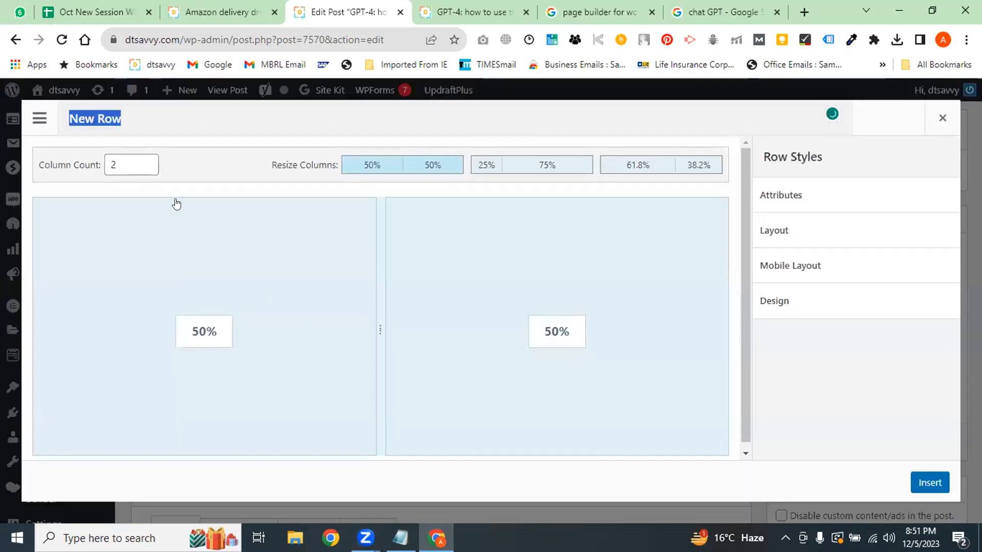
pyautogui.click(147, 161)
pyautogui.press('Down')
pyautogui.press('Down')
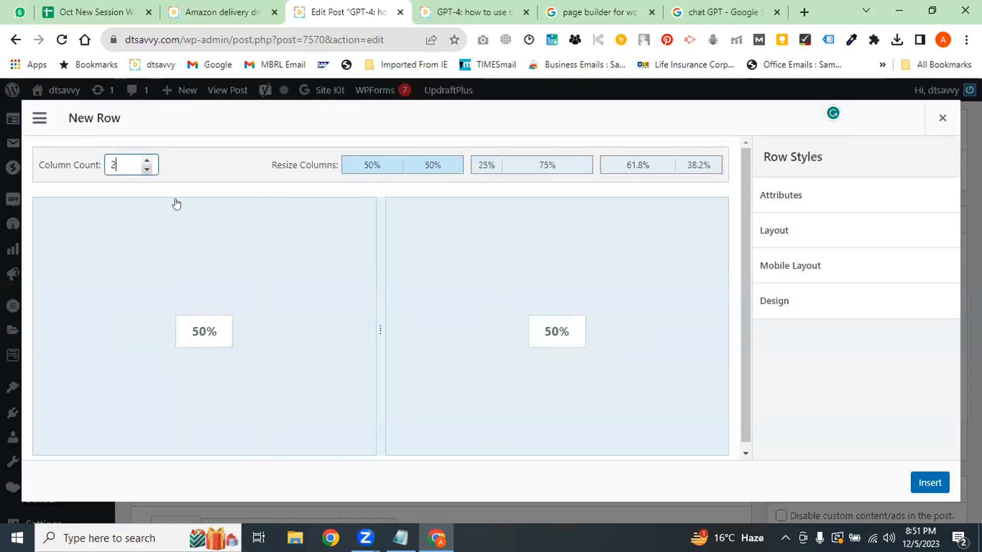
pyautogui.click(930, 482)
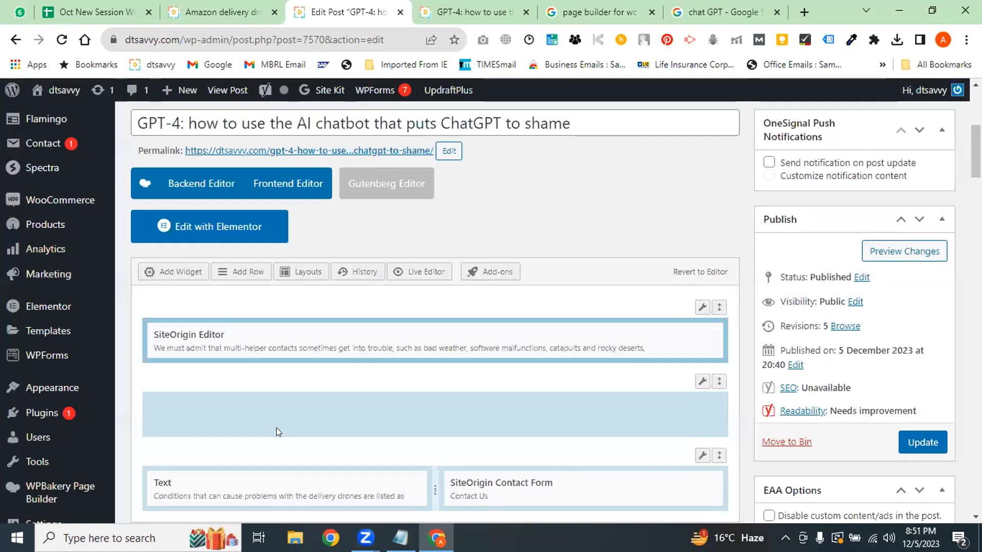
pyautogui.scroll(-1, 373, 385)
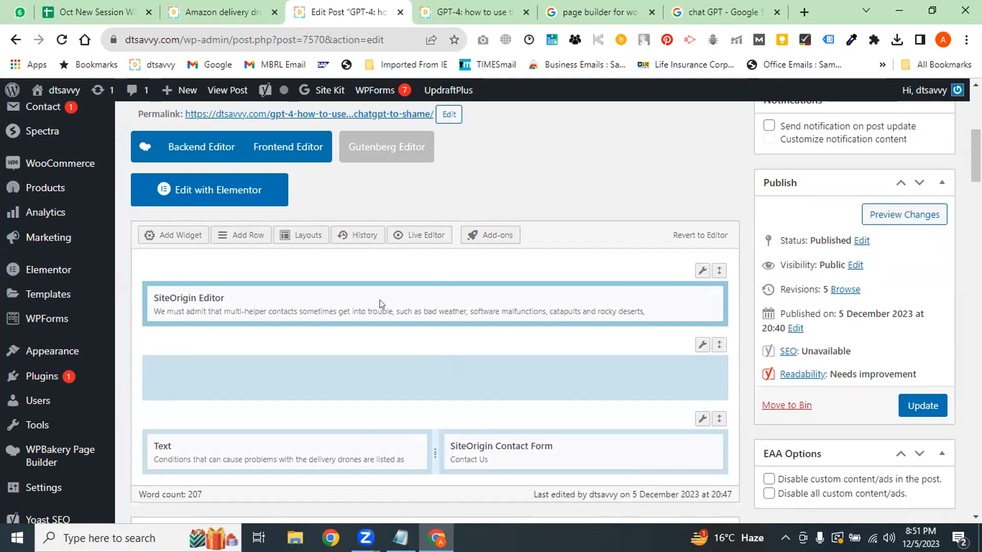
pyautogui.moveTo(282, 307)
pyautogui.click(506, 11)
pyautogui.scroll(7, 527, 302)
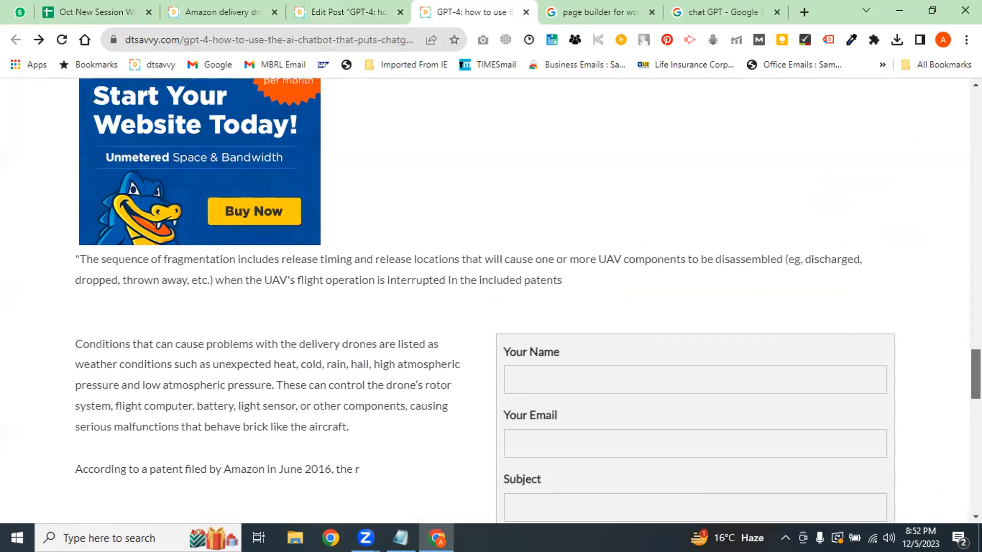
pyautogui.scroll(-10, 322, 391)
pyautogui.scroll(7, 322, 392)
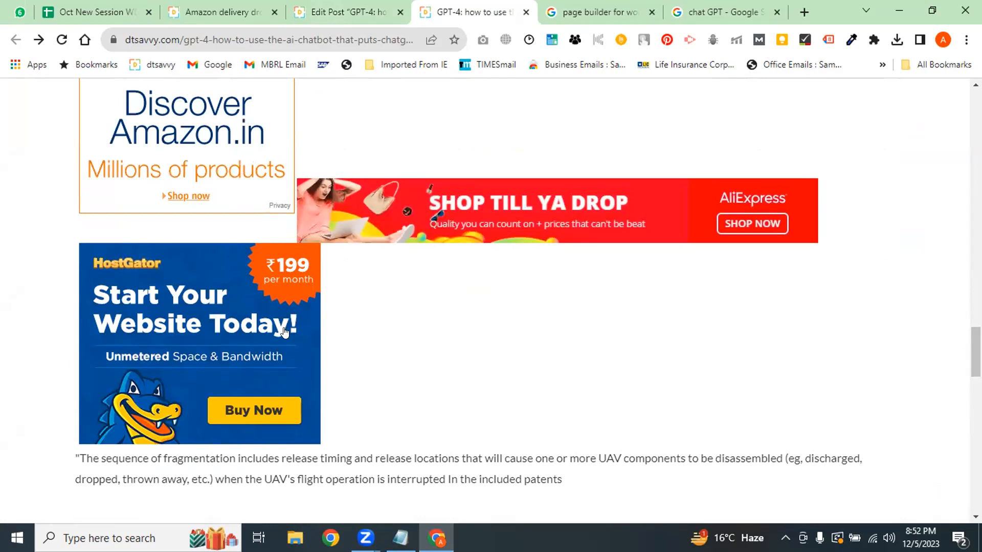
pyautogui.click(381, 5)
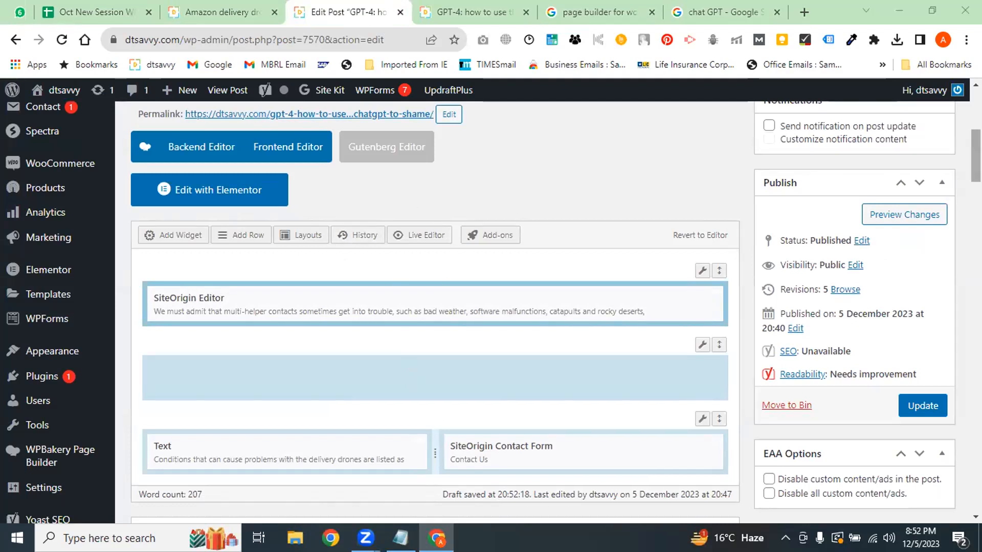
# Open Add Widget for the empty row, view the Widgets Bundle, then browse All Widgets
pyautogui.click(278, 375)
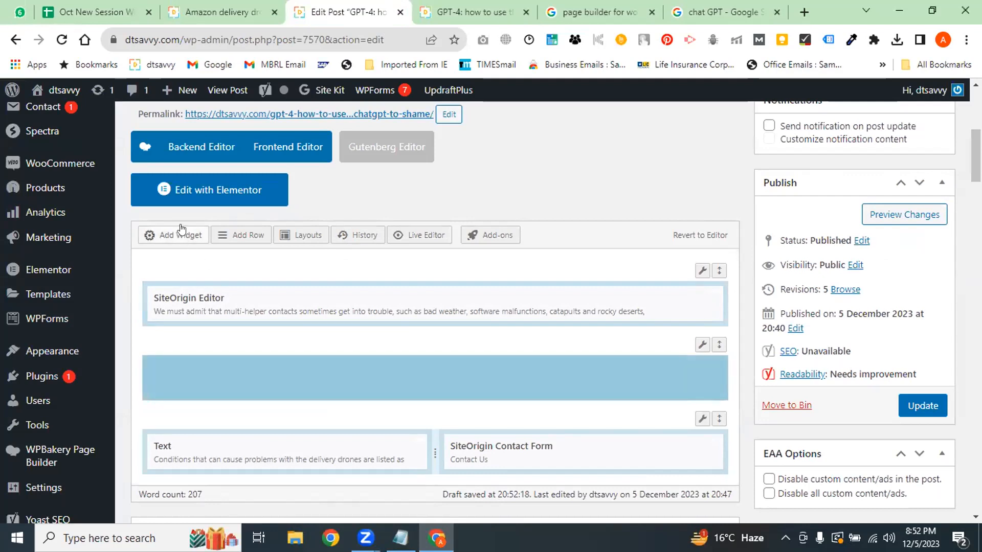
pyautogui.click(180, 233)
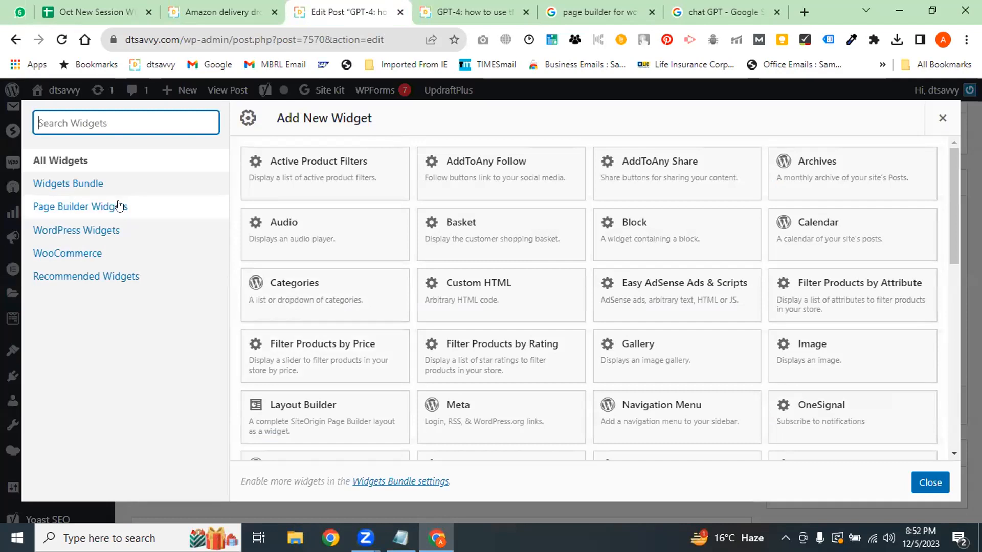
pyautogui.click(102, 185)
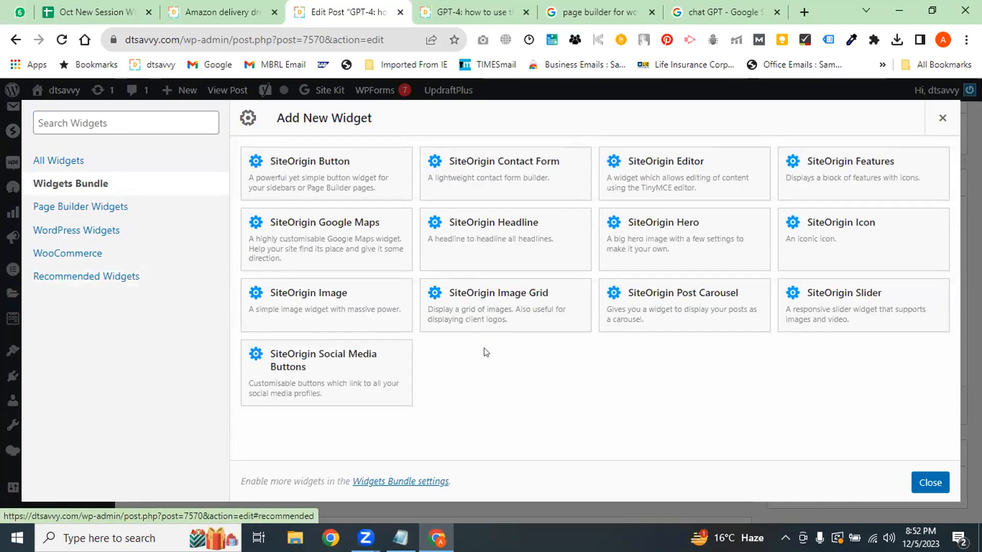
pyautogui.click(64, 161)
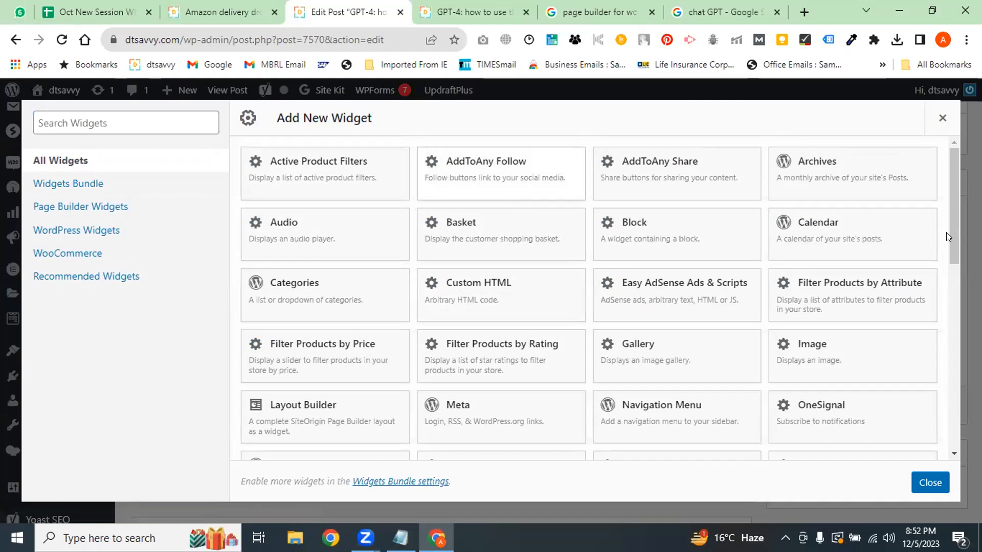
pyautogui.moveTo(947, 232); pyautogui.dragTo(936, 357)
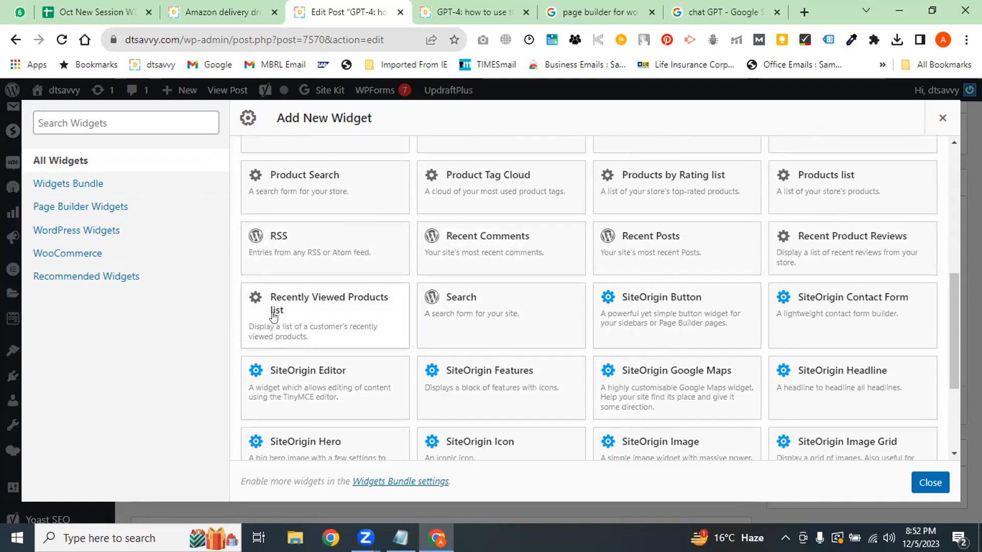
pyautogui.moveTo(953, 331); pyautogui.dragTo(955, 382)
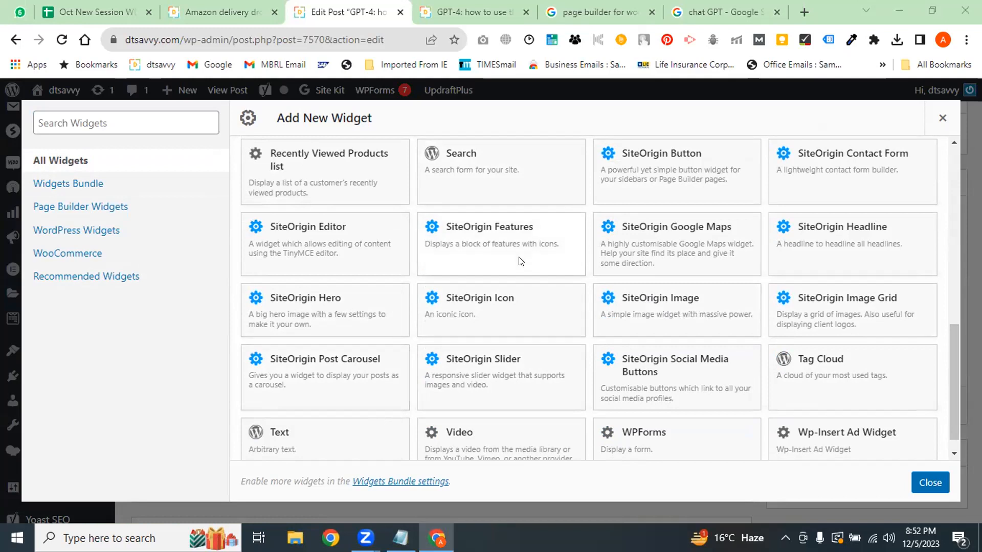
pyautogui.moveTo(330, 409)
pyautogui.mouseDown()
pyautogui.moveTo(256, 404)
pyautogui.moveTo(392, 448)
pyautogui.moveTo(298, 369)
pyautogui.mouseUp()
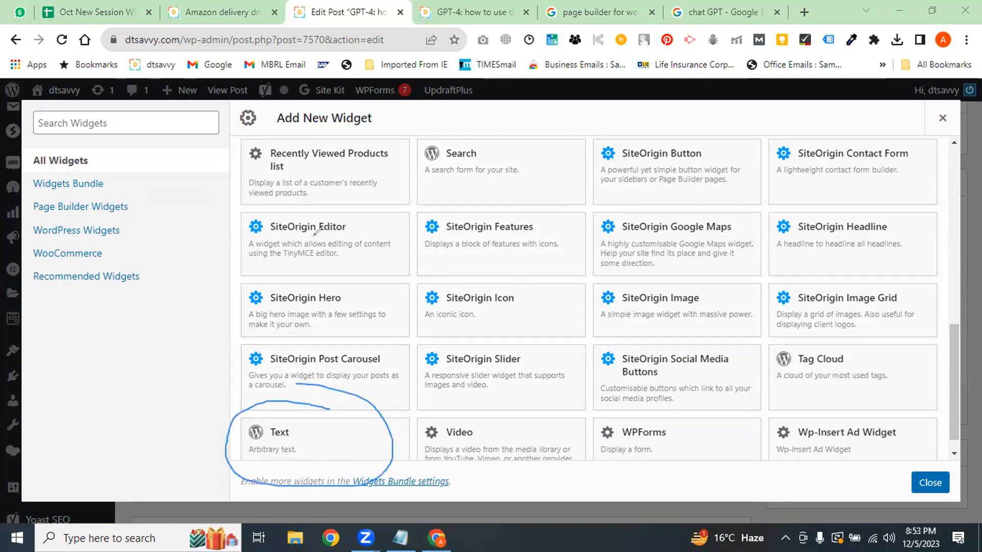
pyautogui.moveTo(352, 215)
pyautogui.mouseDown()
pyautogui.moveTo(218, 211)
pyautogui.moveTo(381, 263)
pyautogui.moveTo(293, 207)
pyautogui.mouseUp()
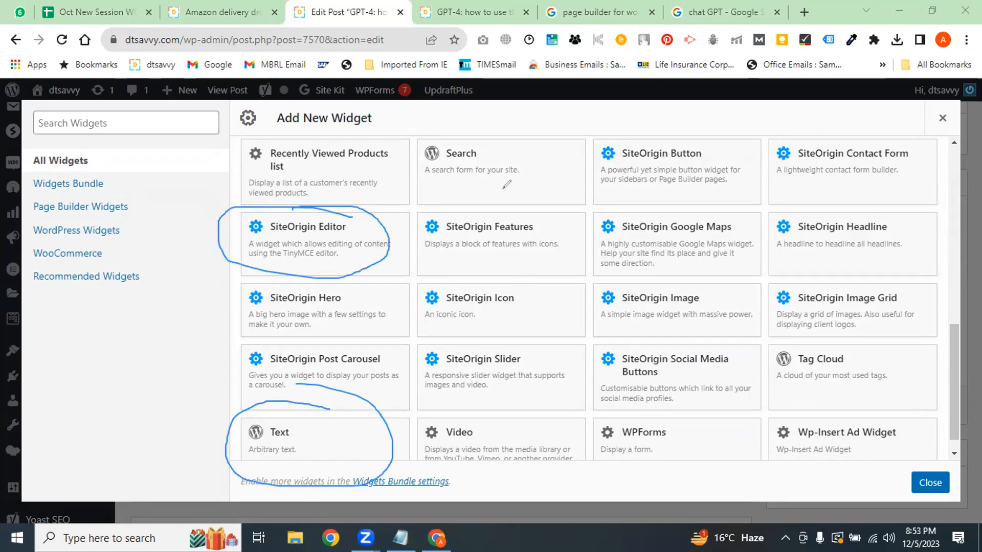
pyautogui.moveTo(159, 422)
pyautogui.mouseDown()
pyautogui.moveTo(167, 450)
pyautogui.moveTo(194, 408)
pyautogui.moveTo(234, 416)
pyautogui.moveTo(251, 391)
pyautogui.moveTo(246, 402)
pyautogui.mouseUp()
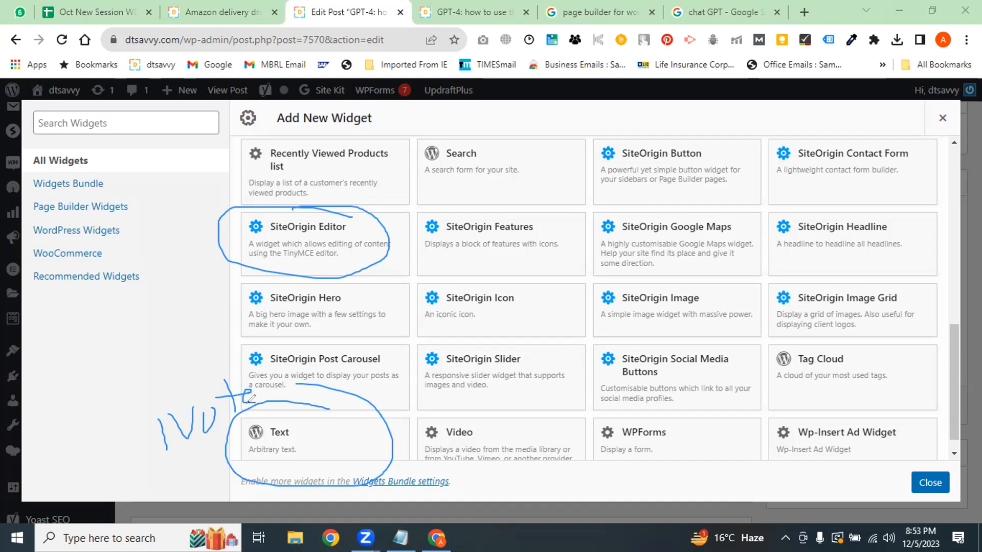
pyautogui.moveTo(181, 252); pyautogui.dragTo(254, 247)
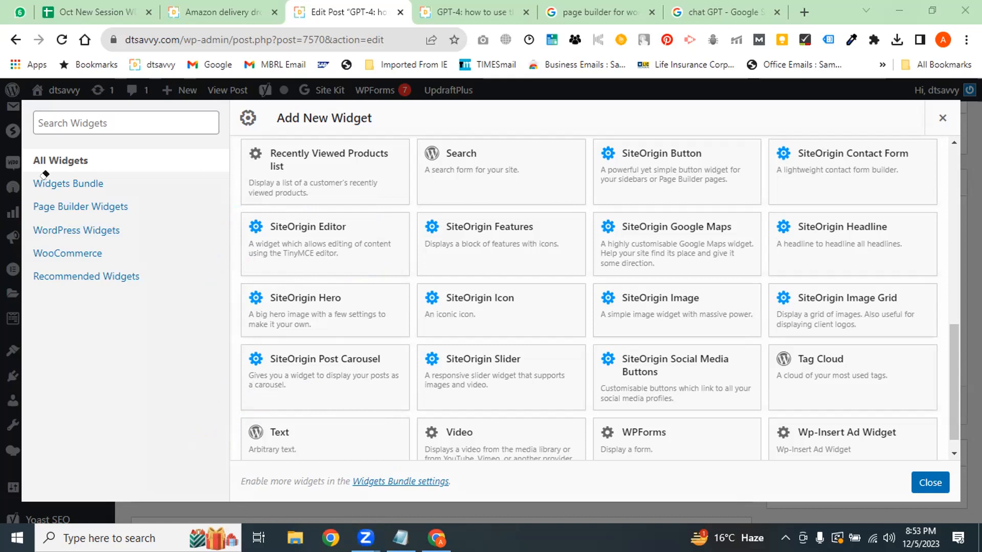
# Dismiss the Add New Widget dialog, leaving the middle row empty
pyautogui.click(943, 118)
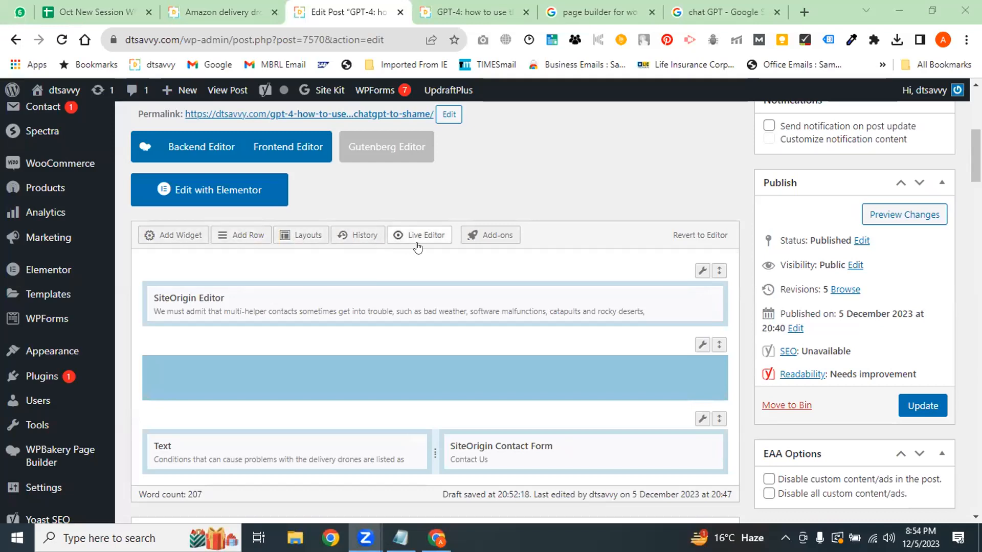
# Browse the Page Builder Layouts Directory and pick the Consultant layout card
pyautogui.click(303, 237)
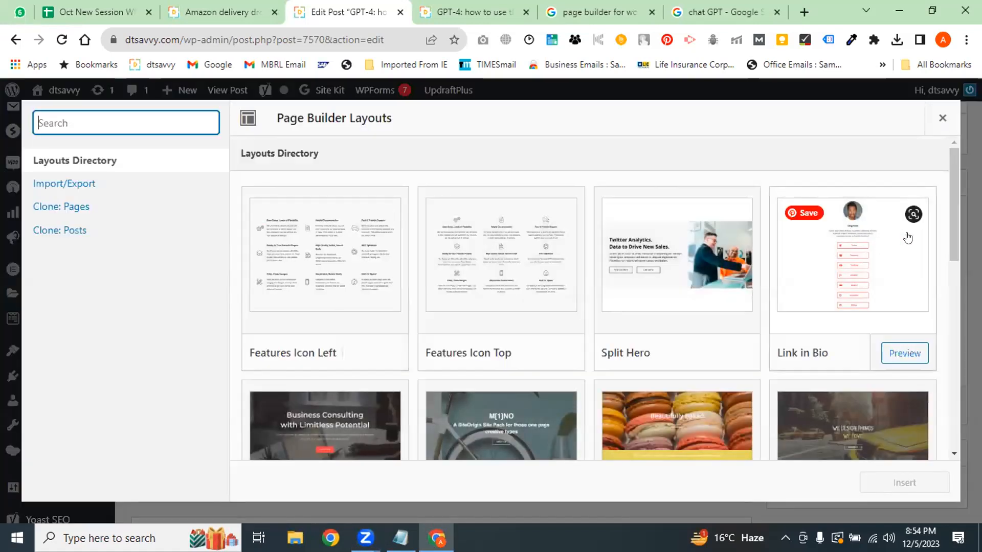
pyautogui.moveTo(954, 197); pyautogui.dragTo(957, 385)
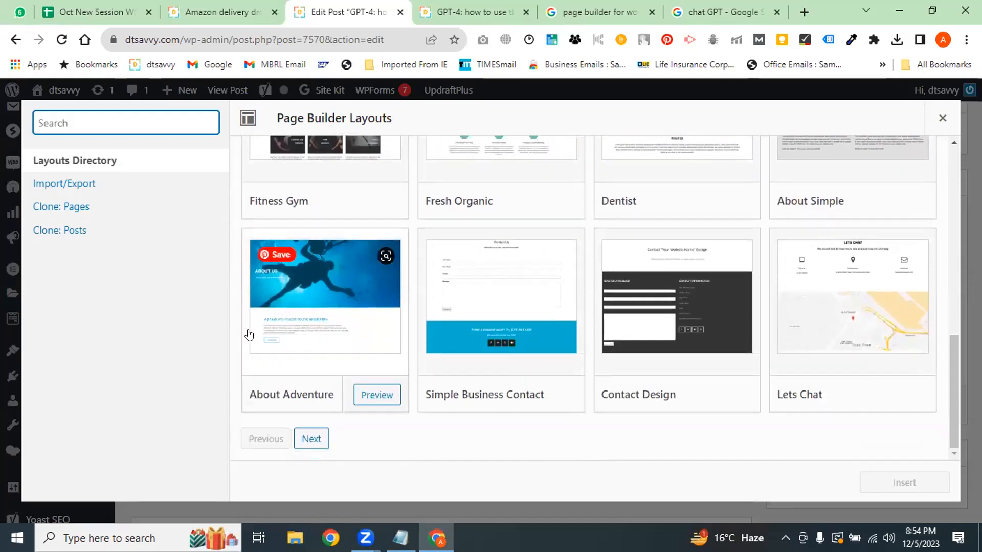
pyautogui.moveTo(948, 398); pyautogui.dragTo(948, 283)
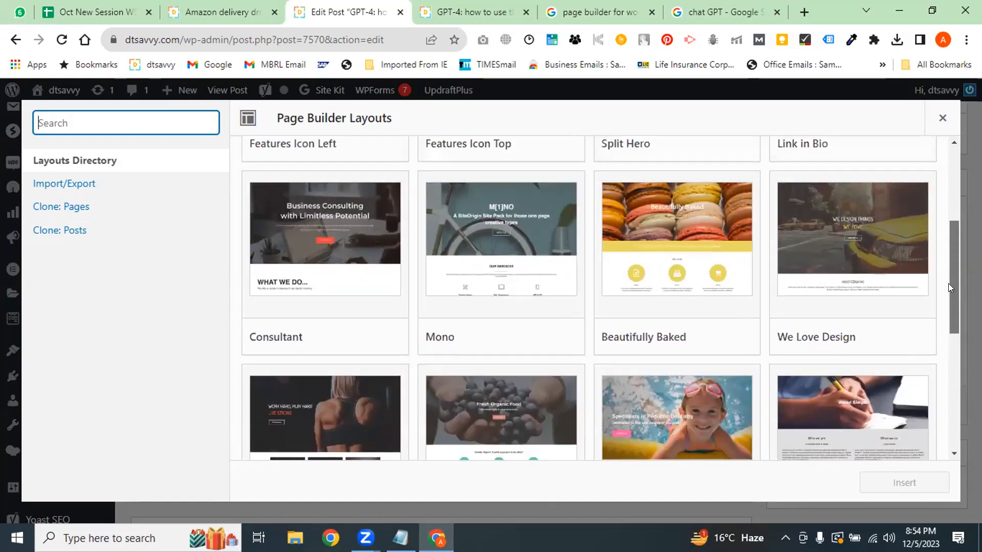
pyautogui.click(329, 240)
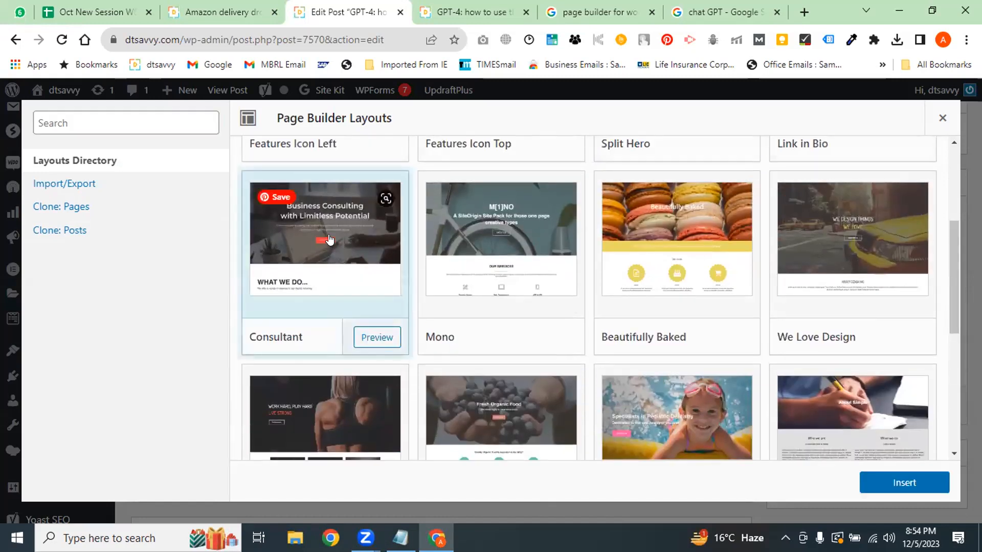
# Preview the Consultant layout's demo page in a new tab, then return to the Edit Post tab
pyautogui.click(375, 339)
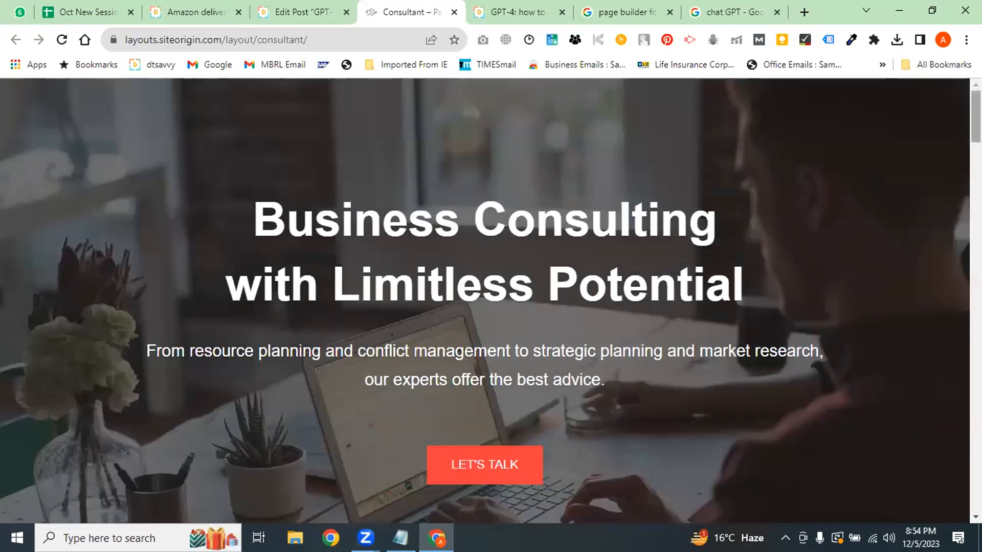
pyautogui.moveTo(976, 115); pyautogui.dragTo(975, 166)
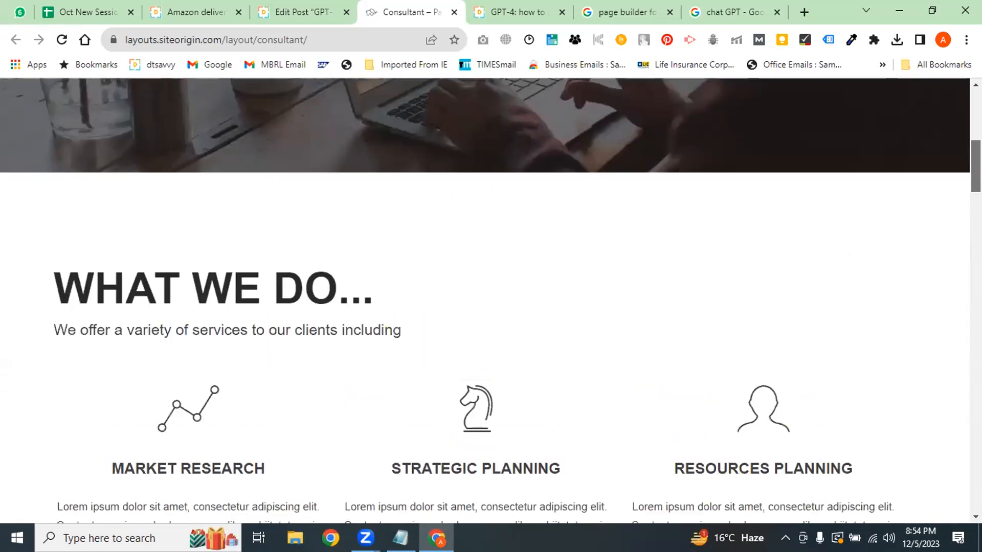
pyautogui.scroll(4, 337, 200)
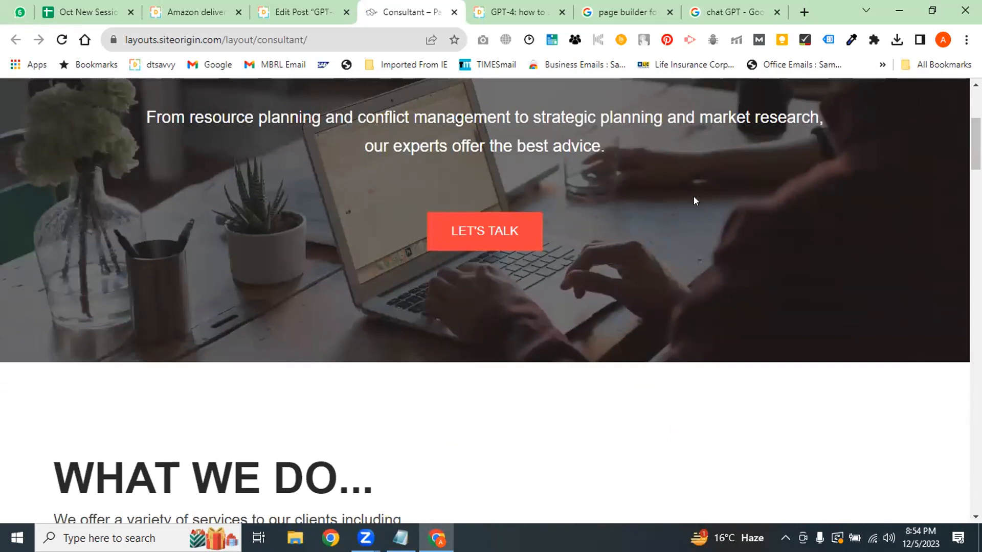
pyautogui.scroll(3, 694, 197)
pyautogui.click(282, 15)
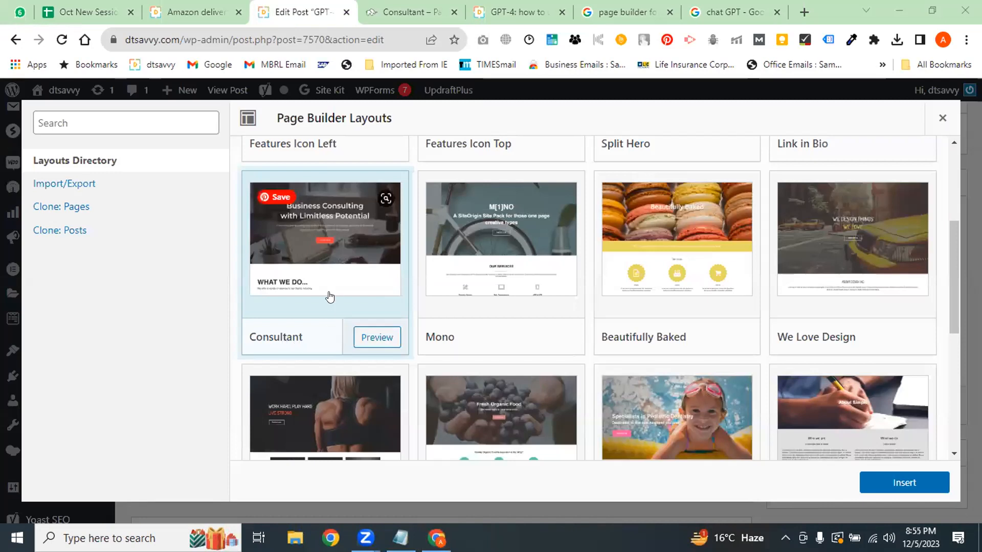
# Insert the Consultant prebuilt layout, choosing Replace current for the post's existing content
pyautogui.click(405, 13)
pyautogui.click(282, 6)
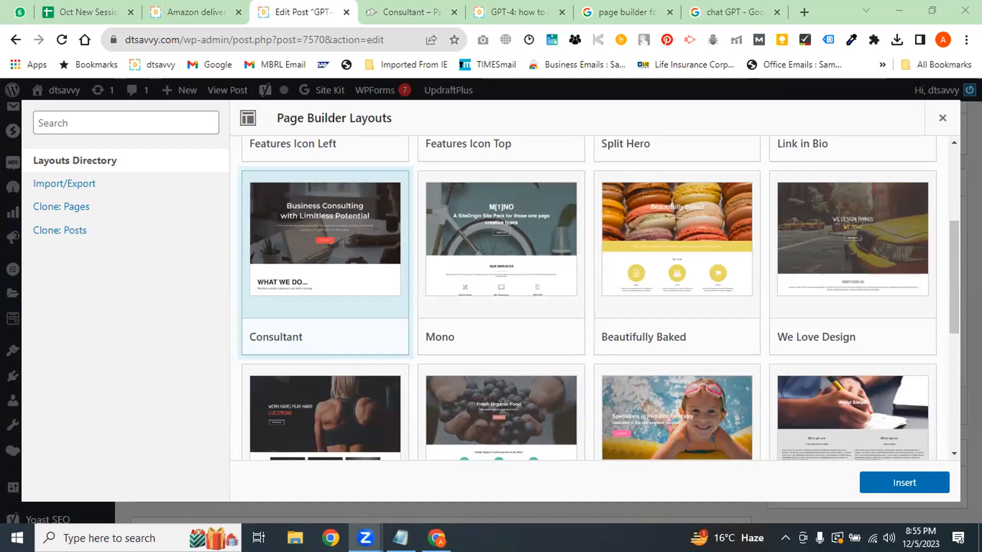
pyautogui.moveTo(905, 483)
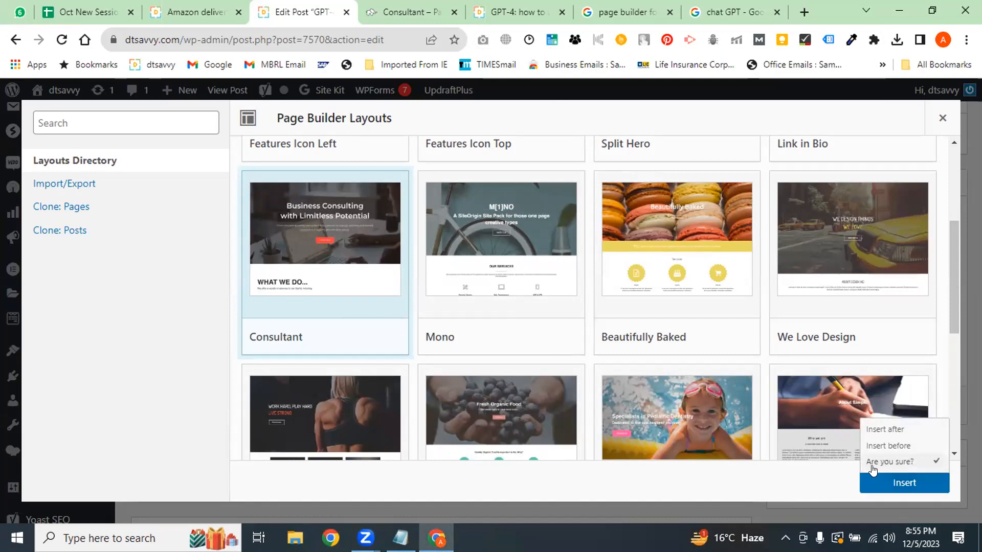
pyautogui.click(875, 463)
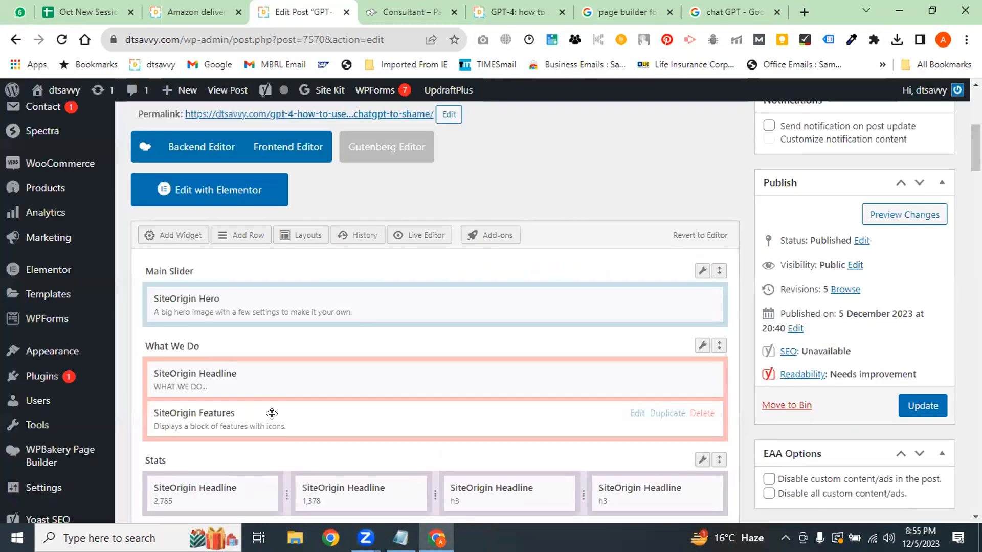
pyautogui.scroll(-3, 756, 280)
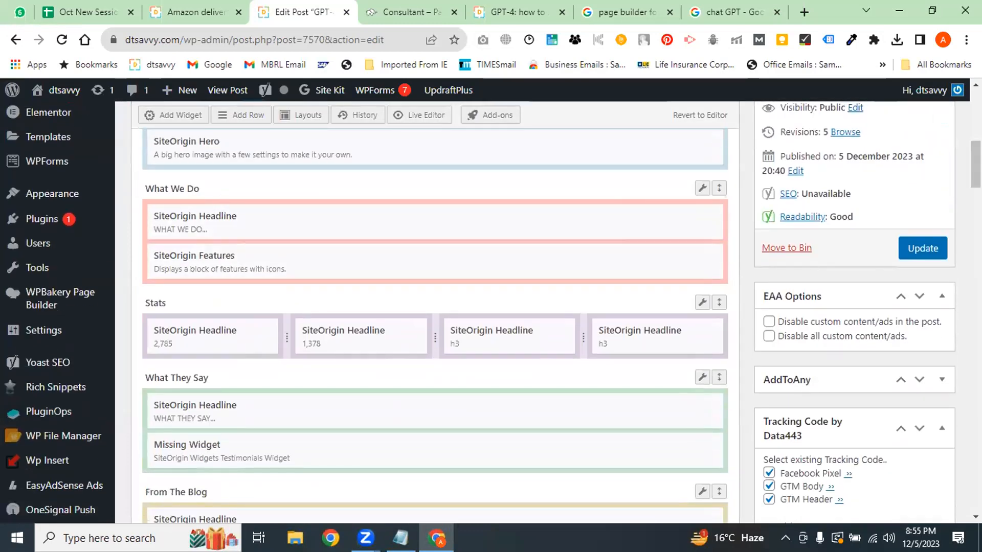
pyautogui.scroll(-6, 301, 261)
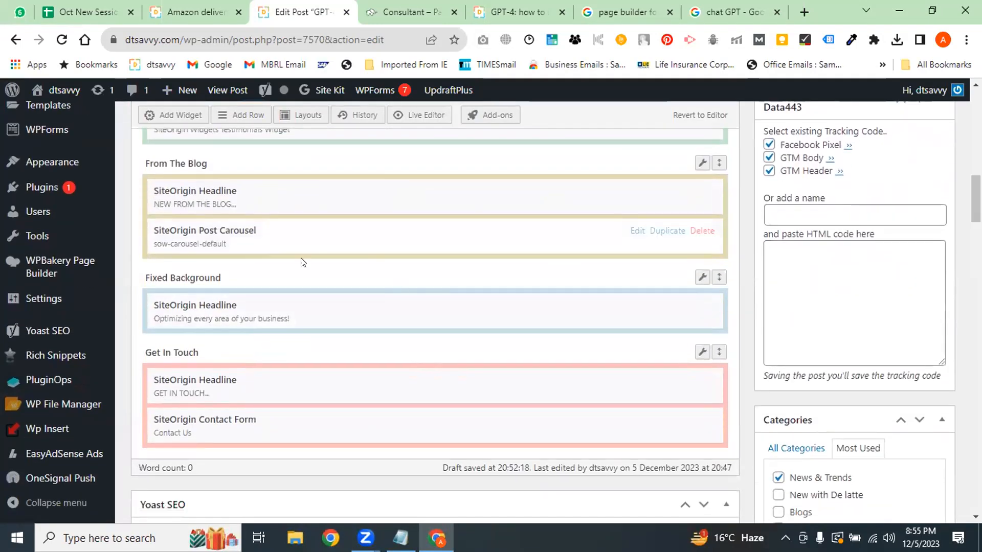
pyautogui.scroll(5, 435, 182)
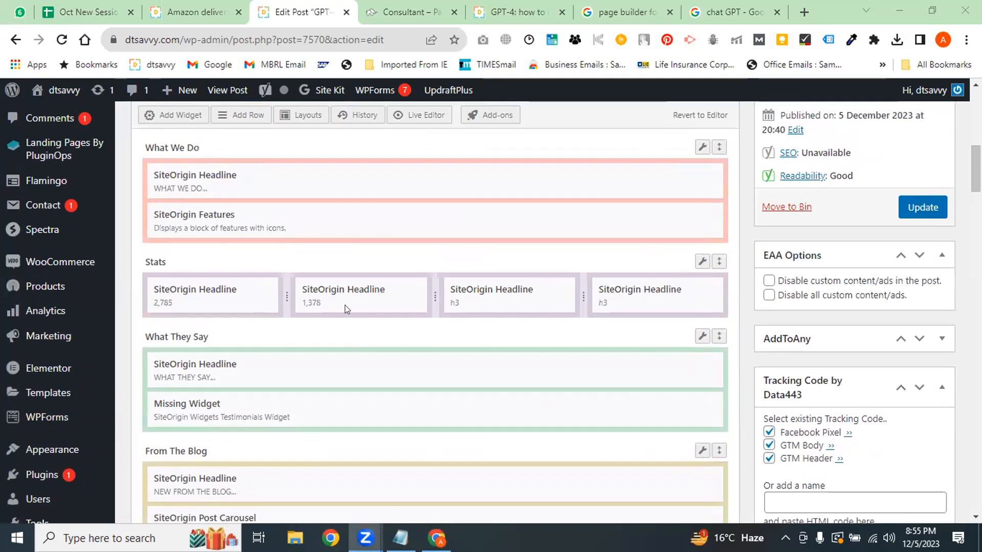
pyautogui.click(409, 12)
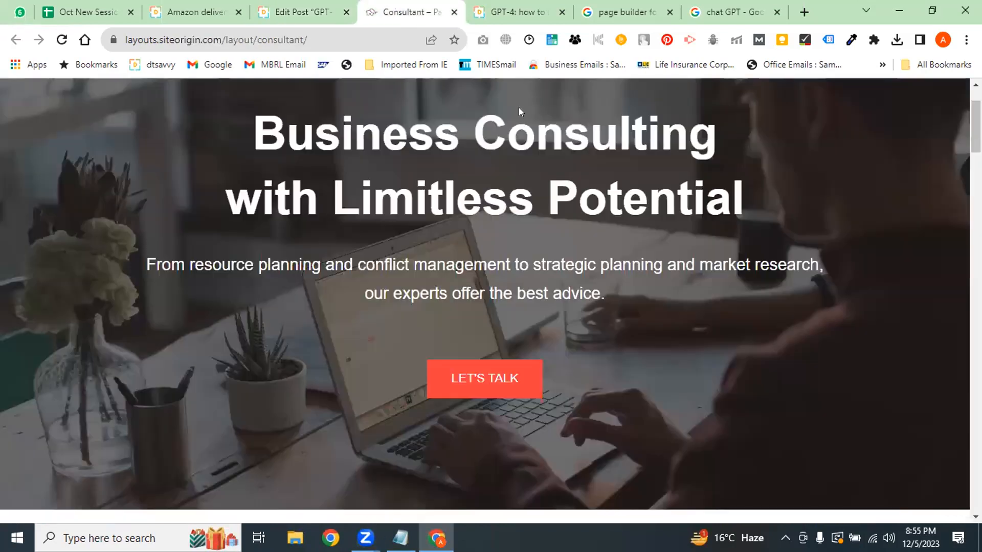
pyautogui.scroll(-3, 486, 302)
pyautogui.scroll(-5, 486, 301)
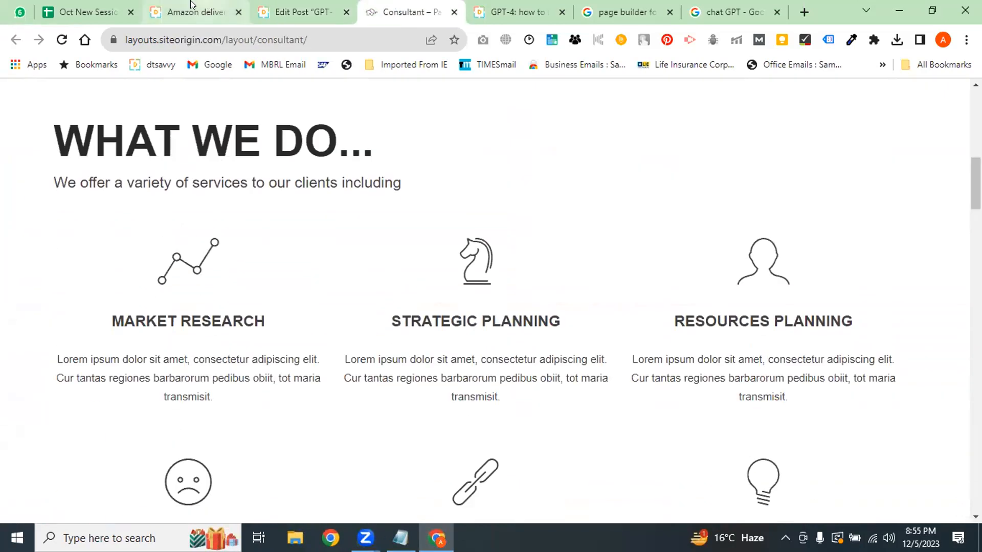
pyautogui.click(302, 12)
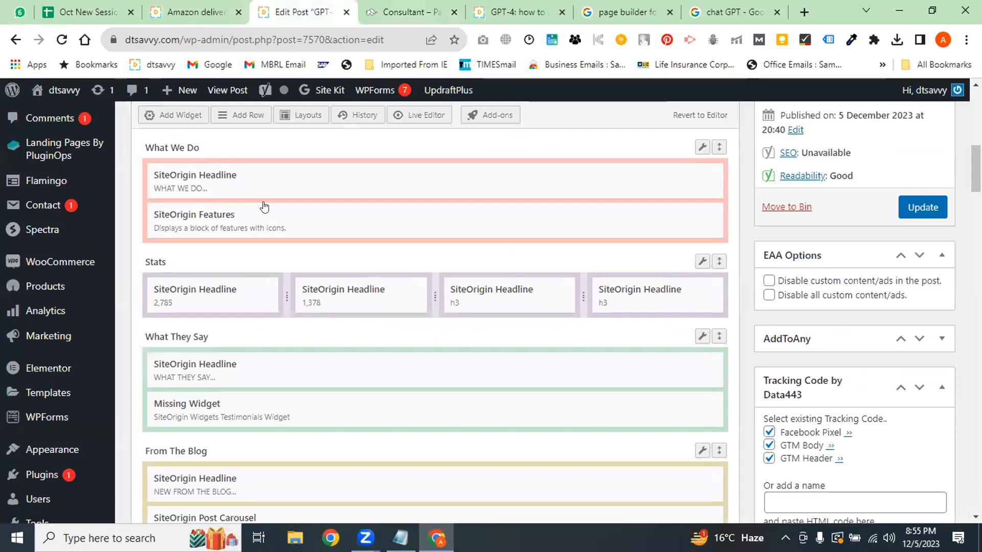
pyautogui.scroll(-6, 263, 207)
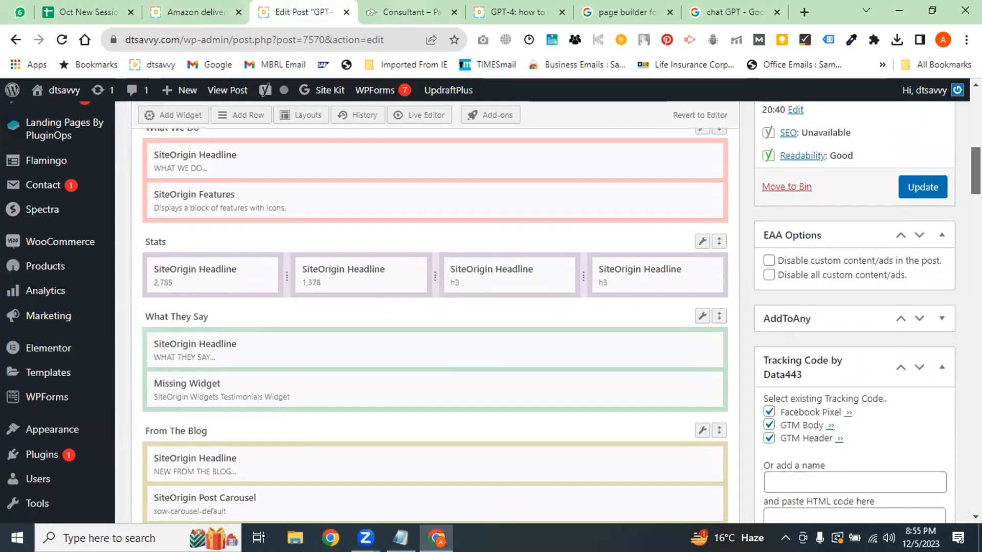
pyautogui.scroll(5, 264, 206)
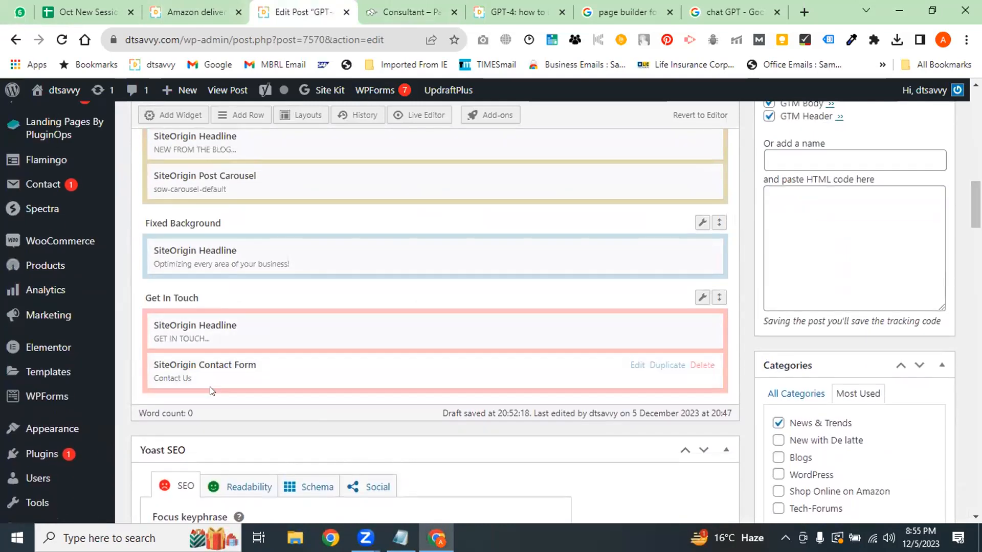
pyautogui.click(381, 14)
pyautogui.scroll(-10, 909, 120)
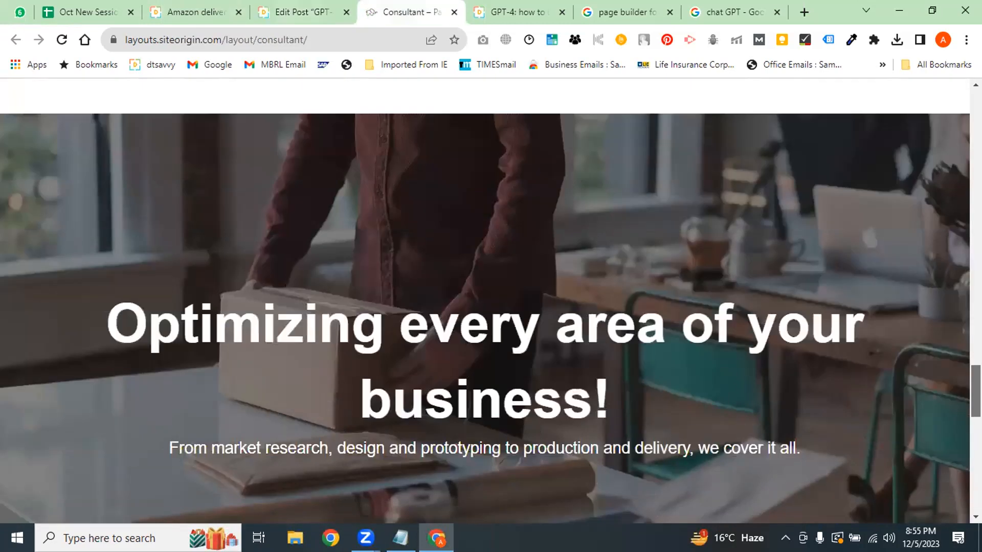
pyautogui.scroll(-4, 230, 217)
pyautogui.click(301, 11)
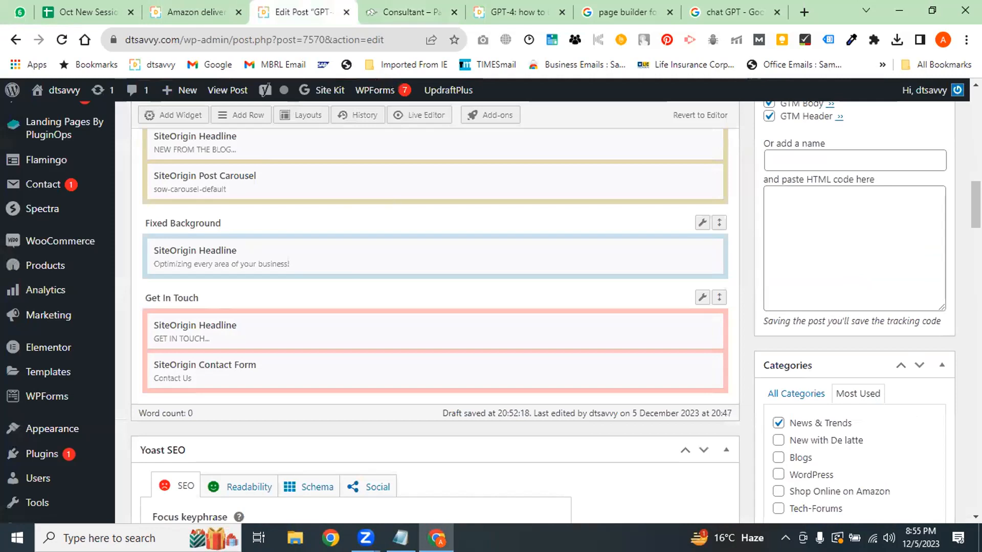
pyautogui.click(411, 12)
pyautogui.moveTo(976, 459); pyautogui.dragTo(975, 416)
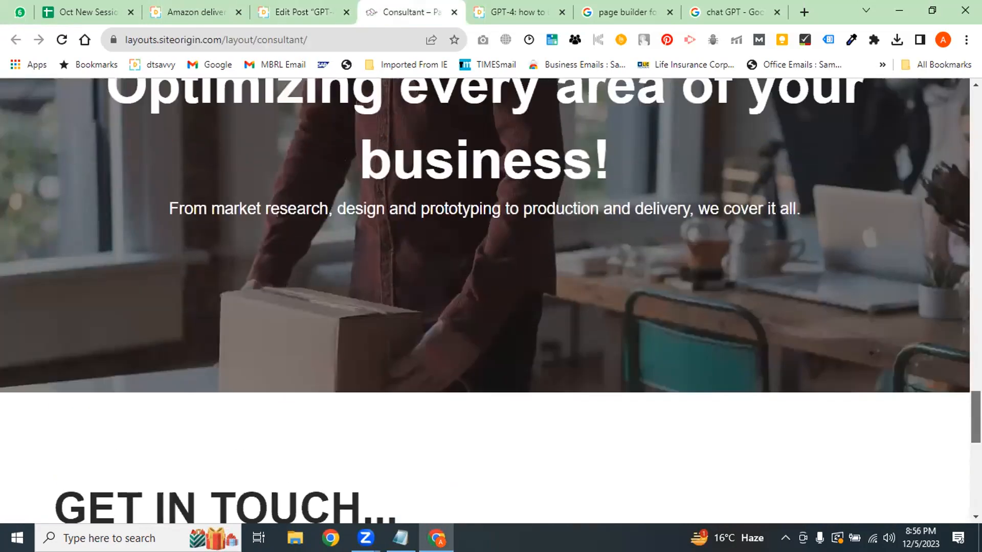
pyautogui.click(294, 12)
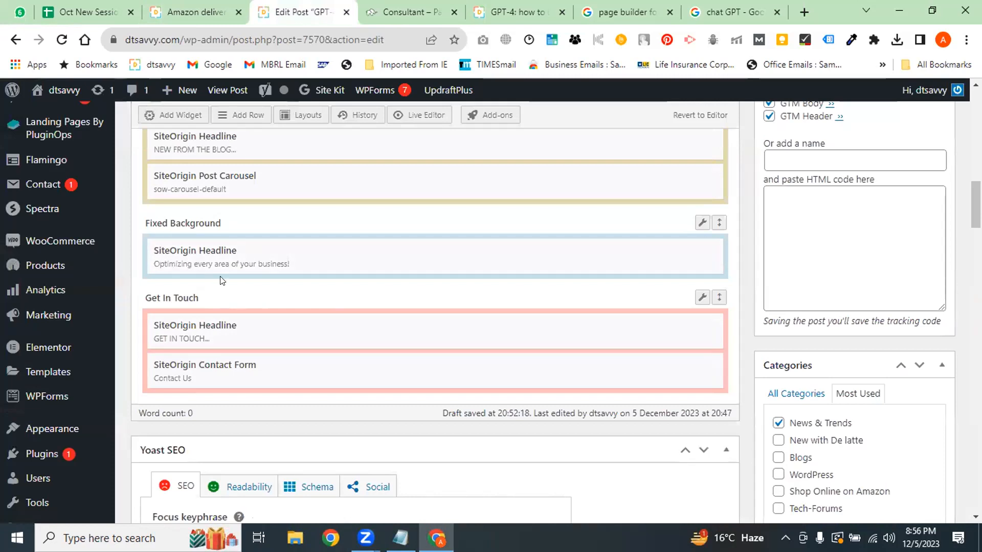
pyautogui.click(404, 11)
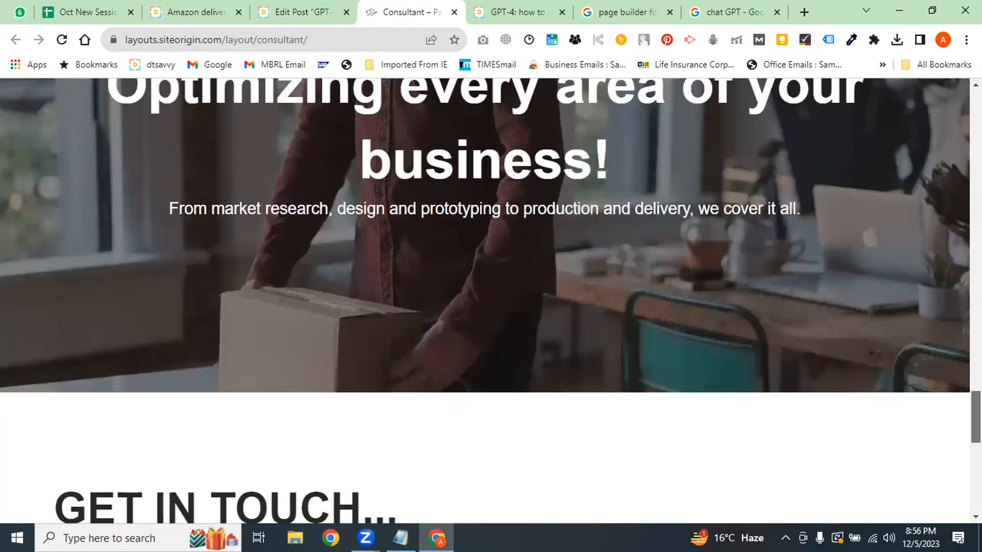
pyautogui.scroll(10, 901, 302)
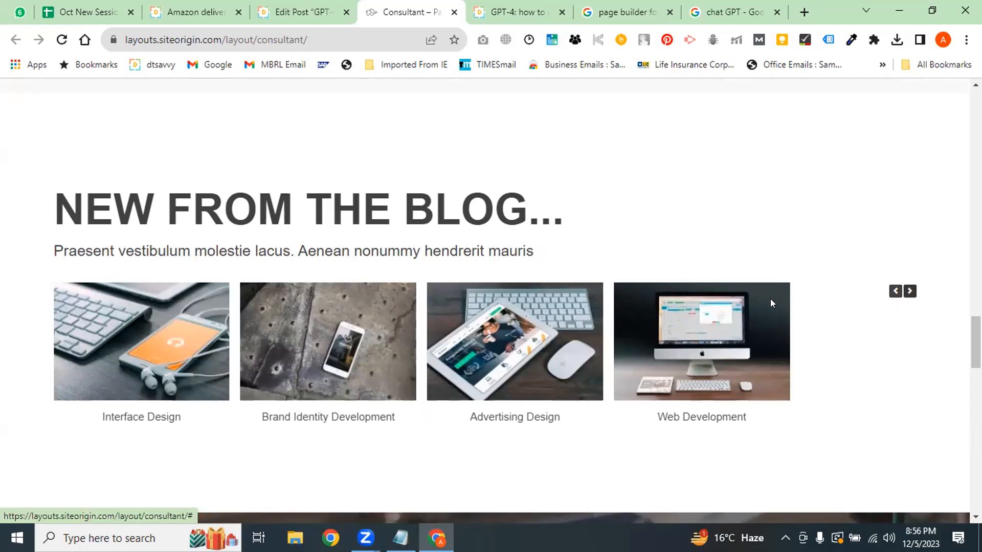
pyautogui.click(271, 9)
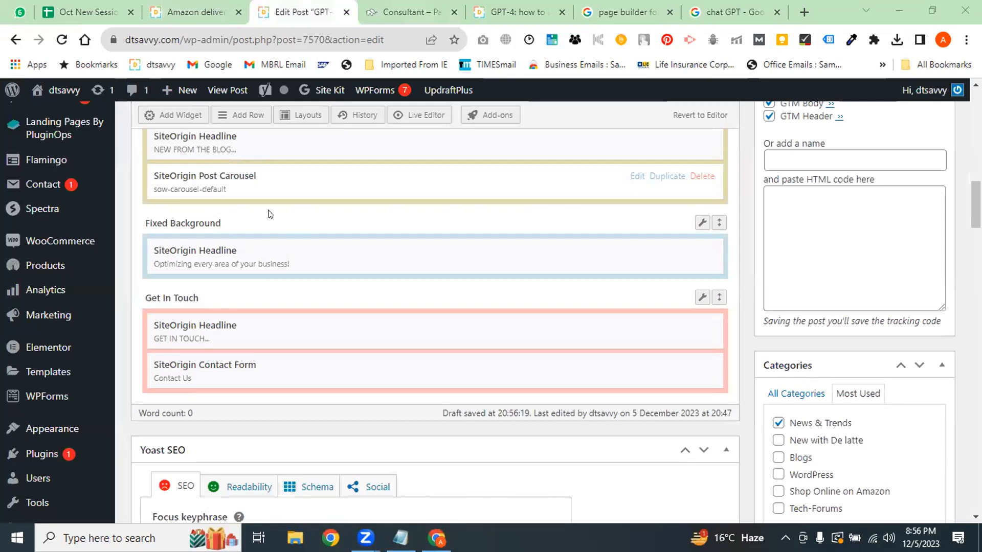
pyautogui.scroll(2, 194, 243)
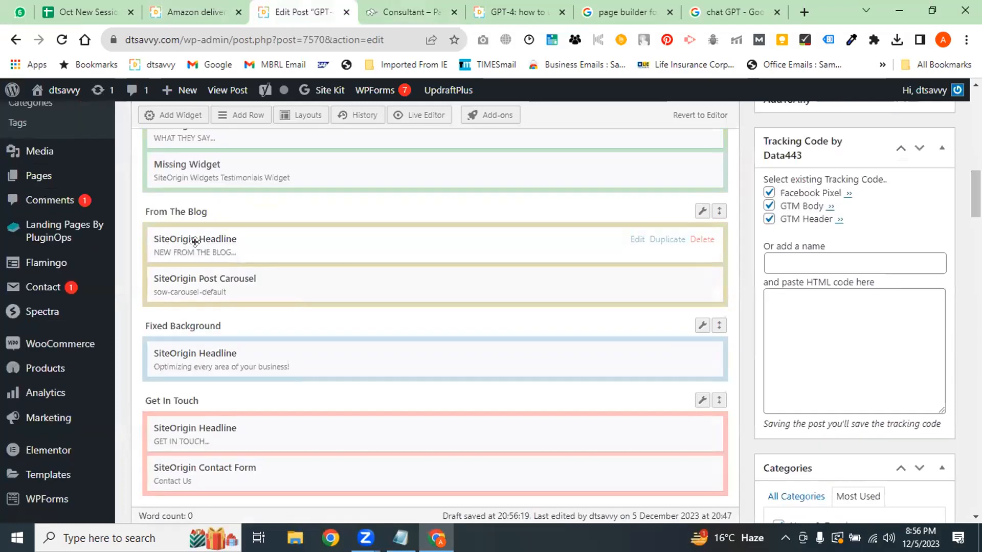
pyautogui.click(409, 12)
pyautogui.moveTo(514, 241); pyautogui.dragTo(51, 185)
pyautogui.click(263, 225)
pyautogui.click(304, 13)
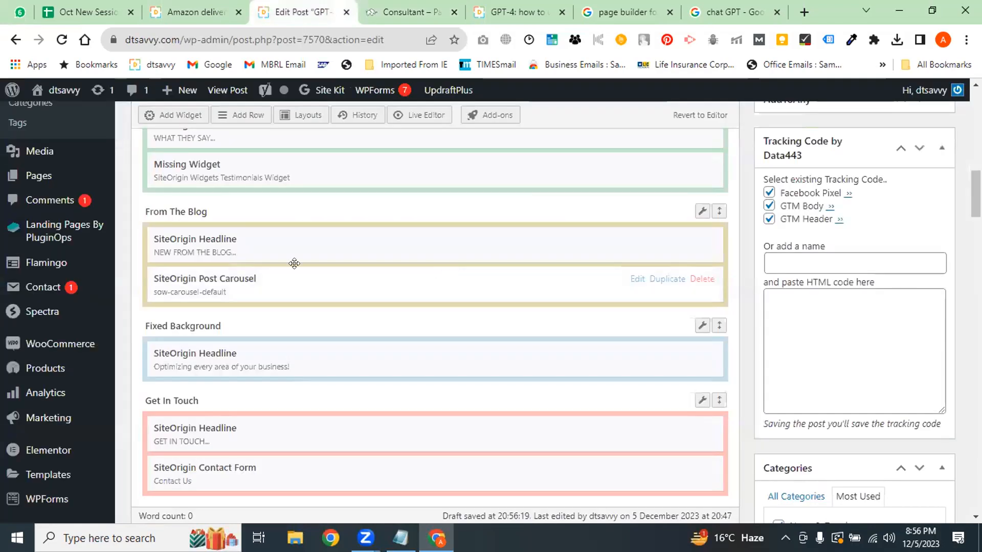
pyautogui.scroll(2, 287, 261)
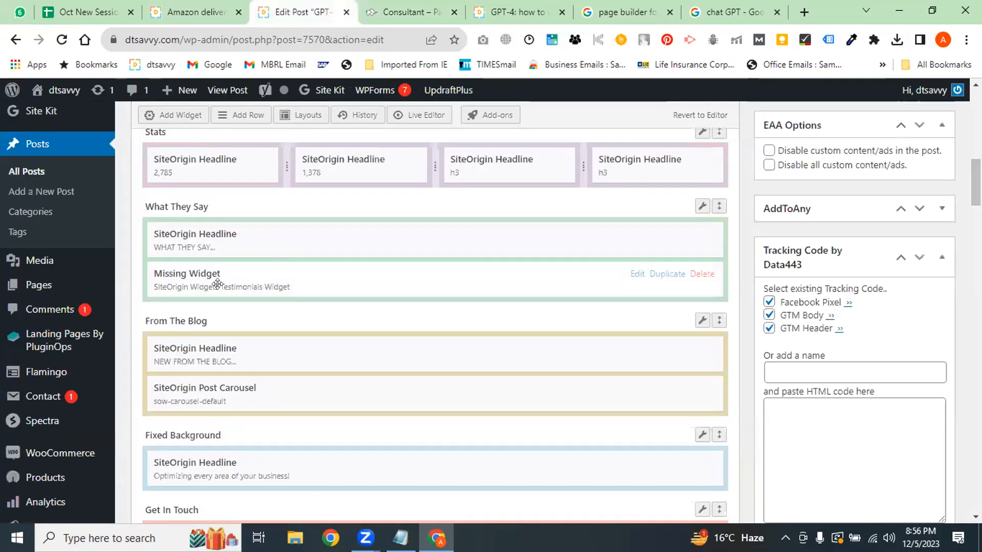
pyautogui.click(372, 7)
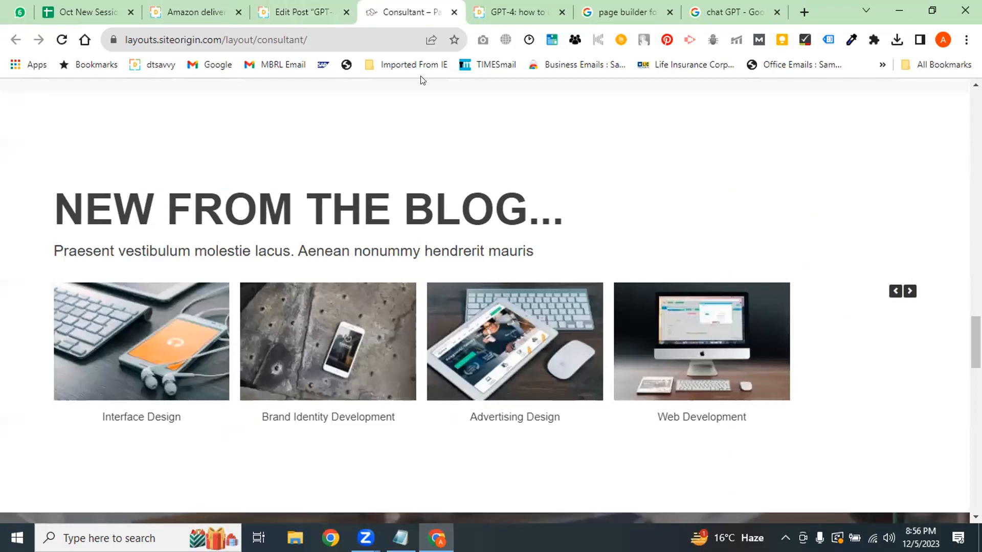
pyautogui.scroll(8, 634, 274)
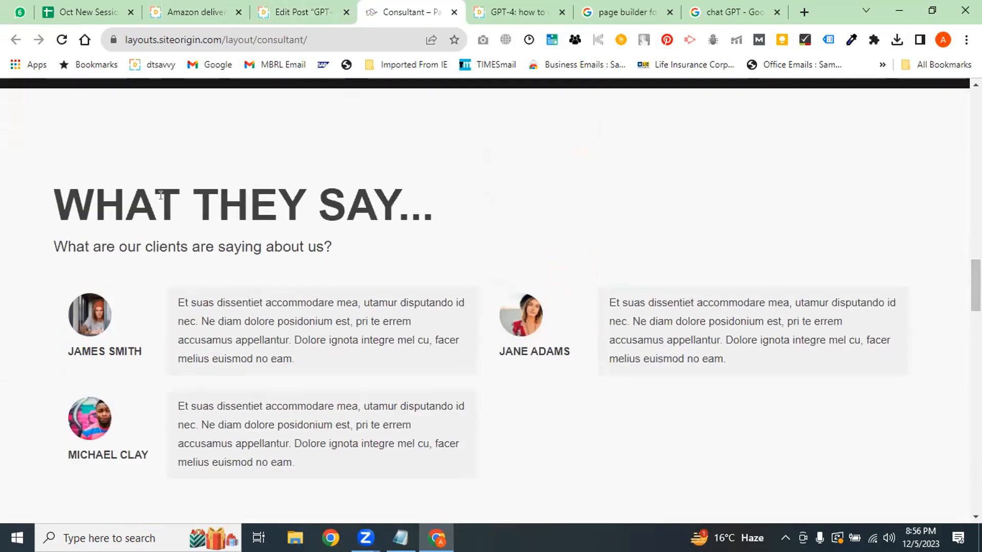
pyautogui.moveTo(161, 195); pyautogui.dragTo(420, 204)
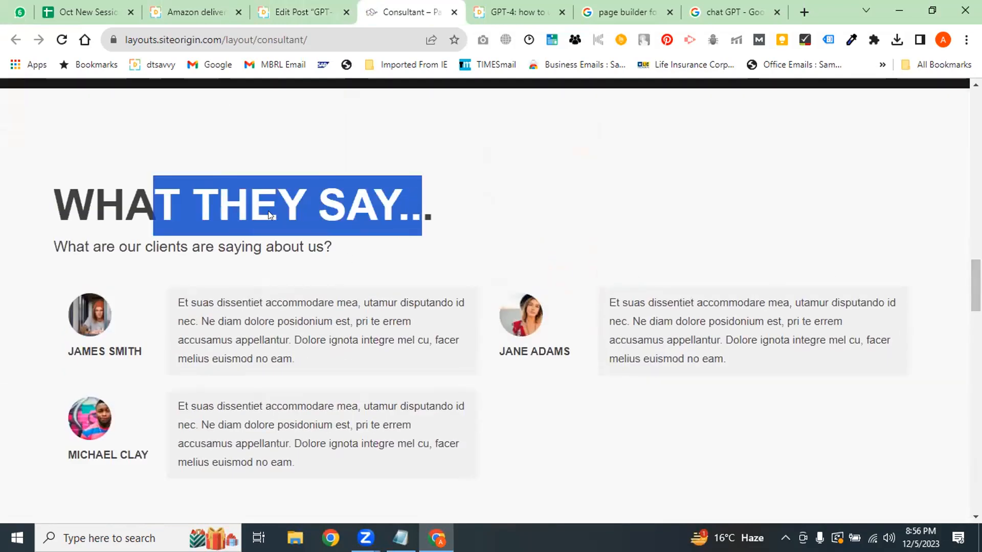
pyautogui.hotkey('ctrl', 'pageup')
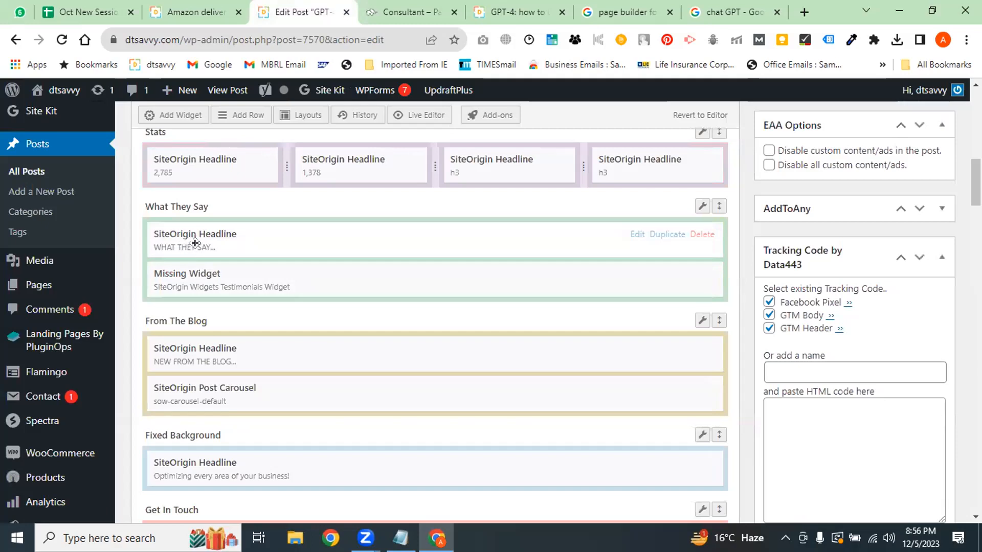
pyautogui.click(379, 9)
pyautogui.moveTo(352, 250); pyautogui.dragTo(59, 185)
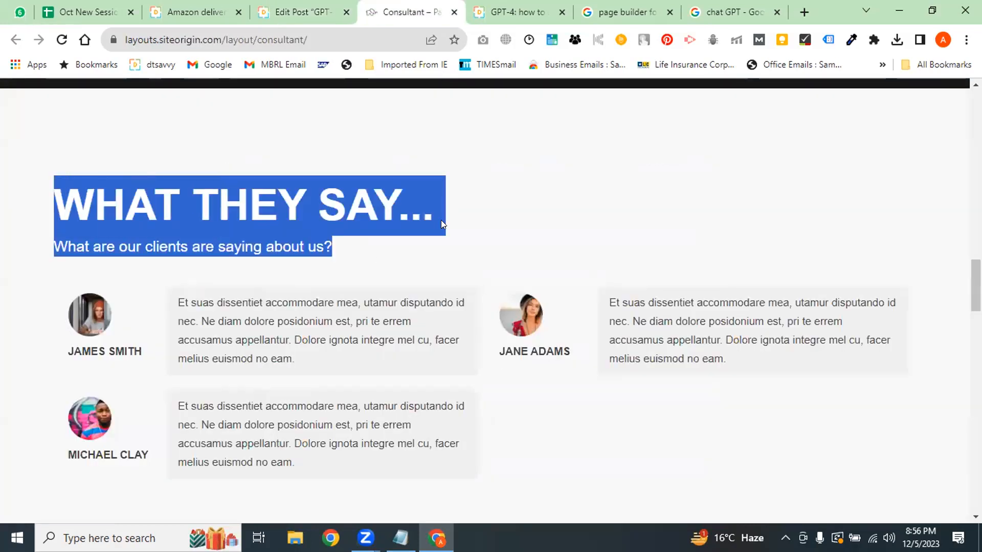
pyautogui.hotkey('ctrl', 'pageup')
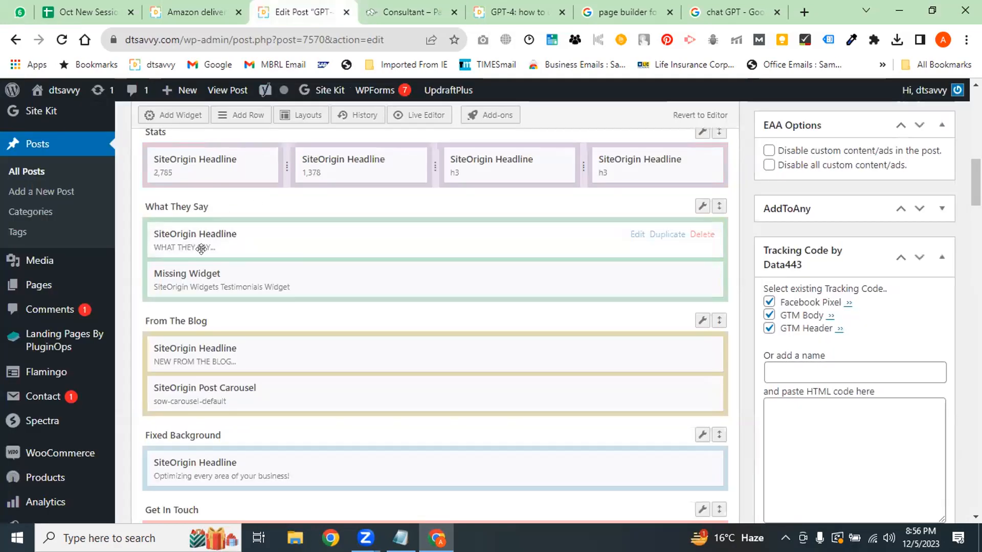
pyautogui.scroll(3, 317, 229)
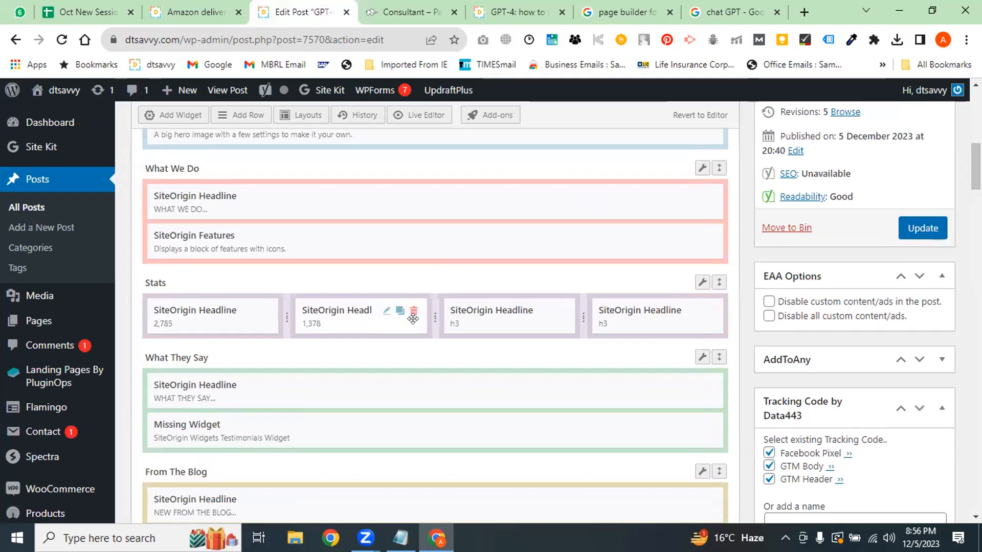
pyautogui.click(415, 7)
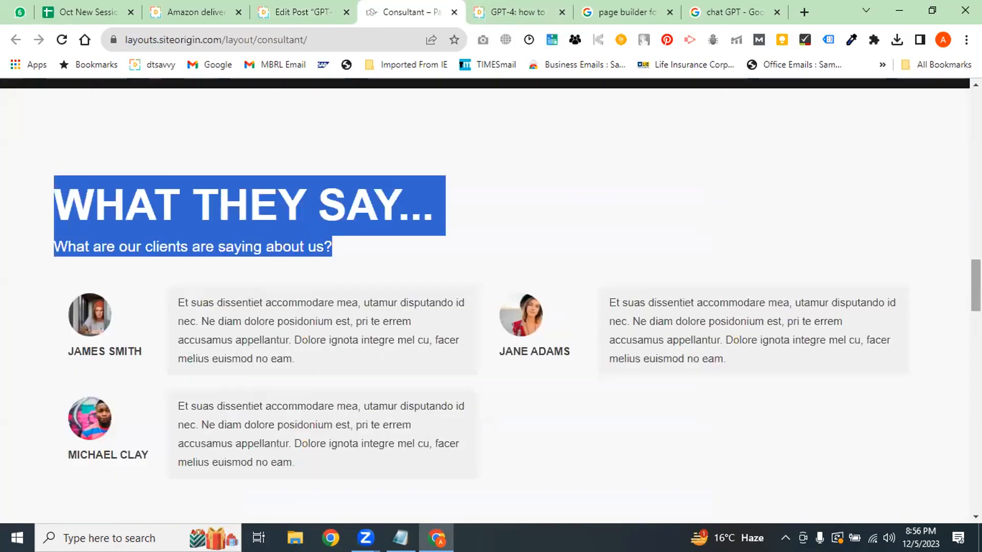
pyautogui.scroll(5, 485, 301)
pyautogui.scroll(1, 159, 247)
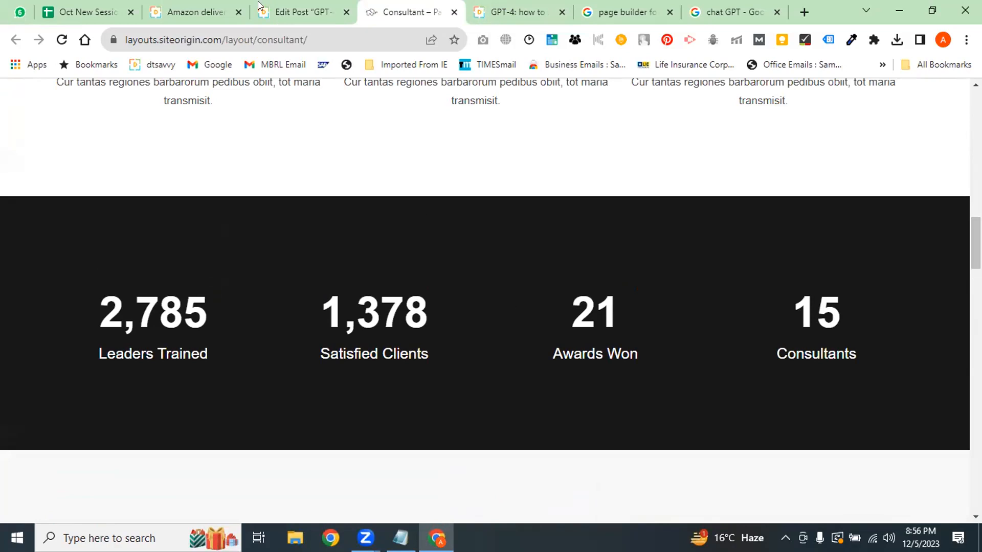
pyautogui.click(296, 11)
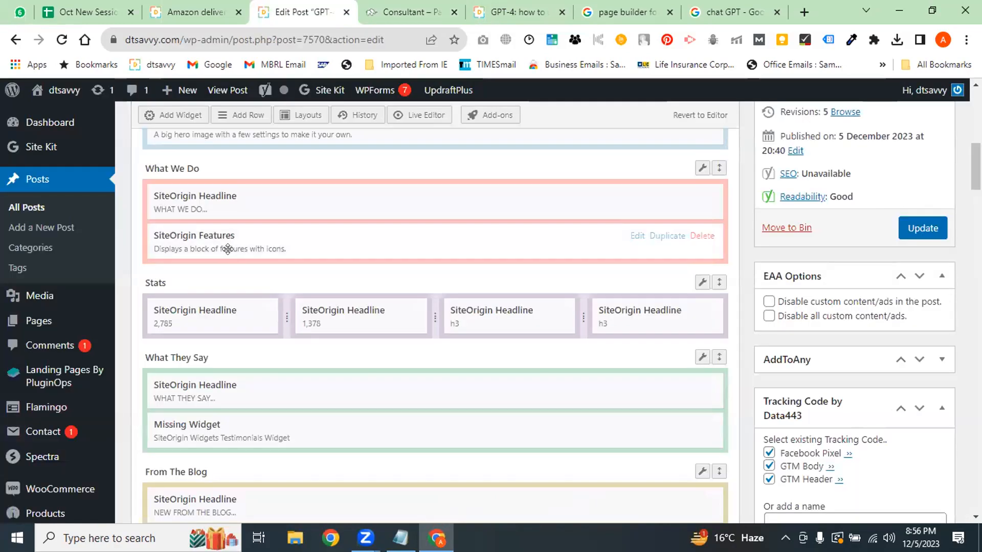
pyautogui.click(368, 6)
pyautogui.scroll(4, 491, 301)
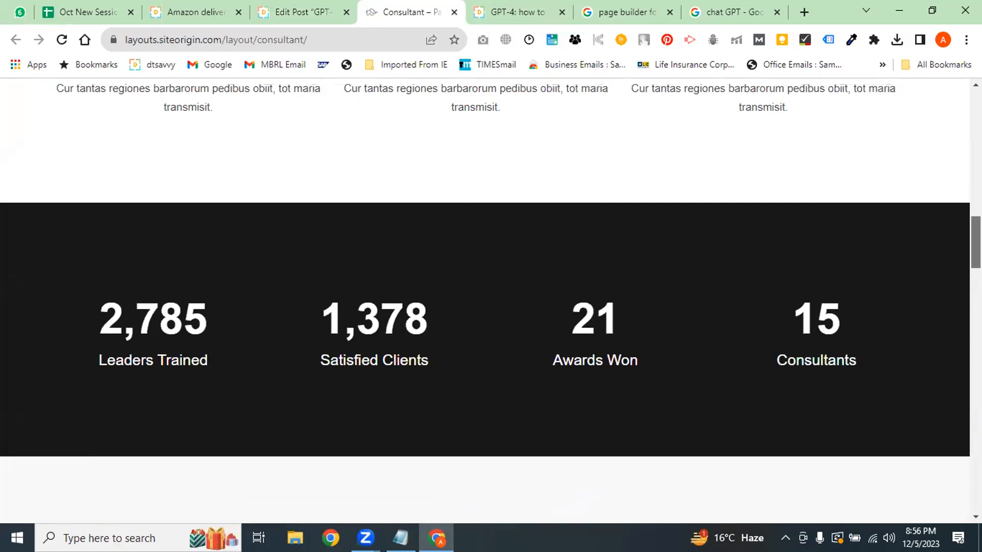
pyautogui.scroll(3, 626, 258)
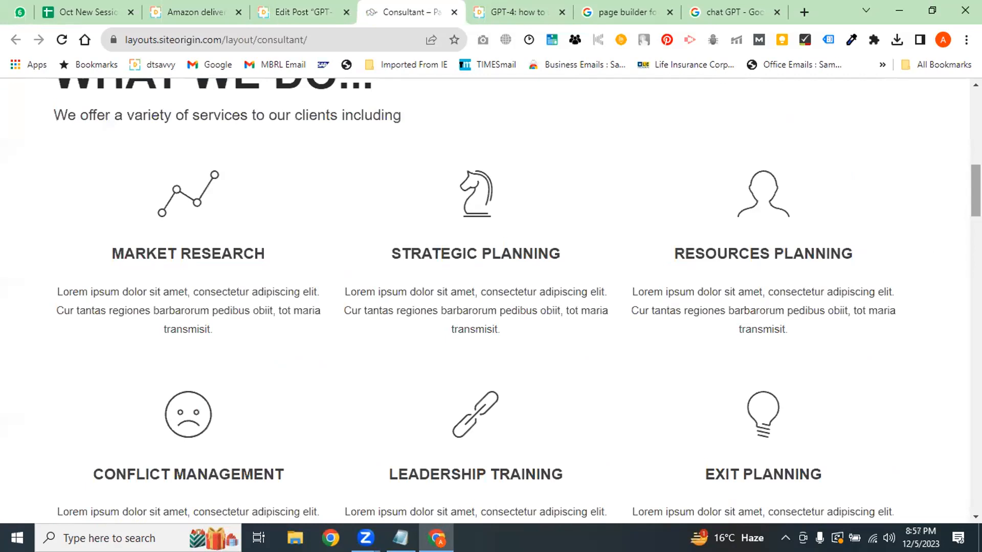
pyautogui.scroll(4, 431, 293)
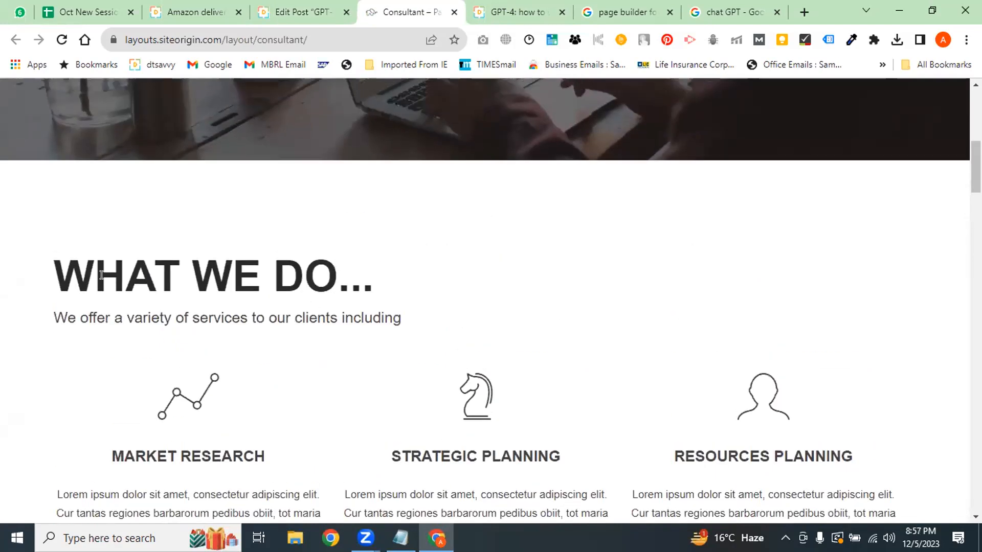
pyautogui.moveTo(307, 273); pyautogui.dragTo(94, 276)
pyautogui.click(302, 12)
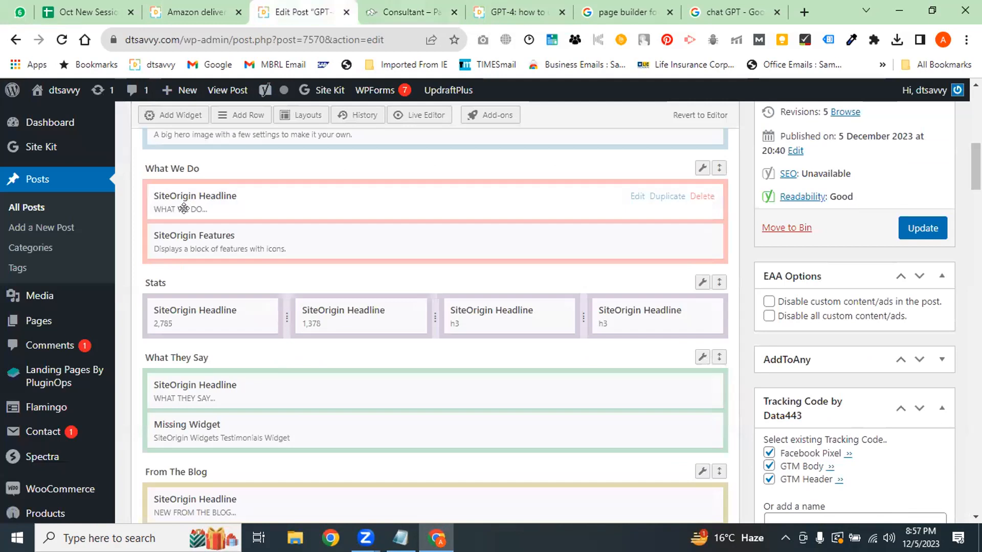
pyautogui.scroll(2, 377, 237)
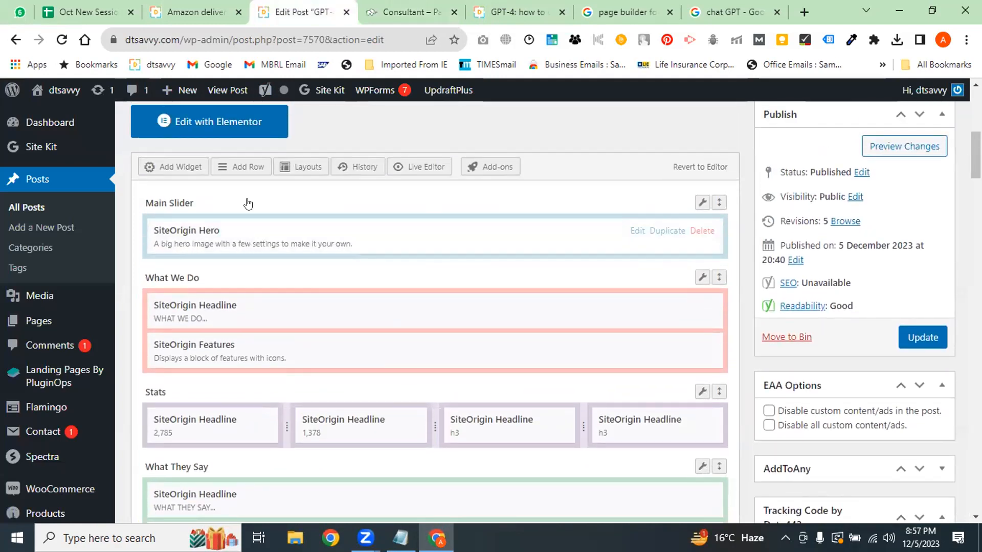
pyautogui.click(412, 12)
pyautogui.scroll(8, 491, 301)
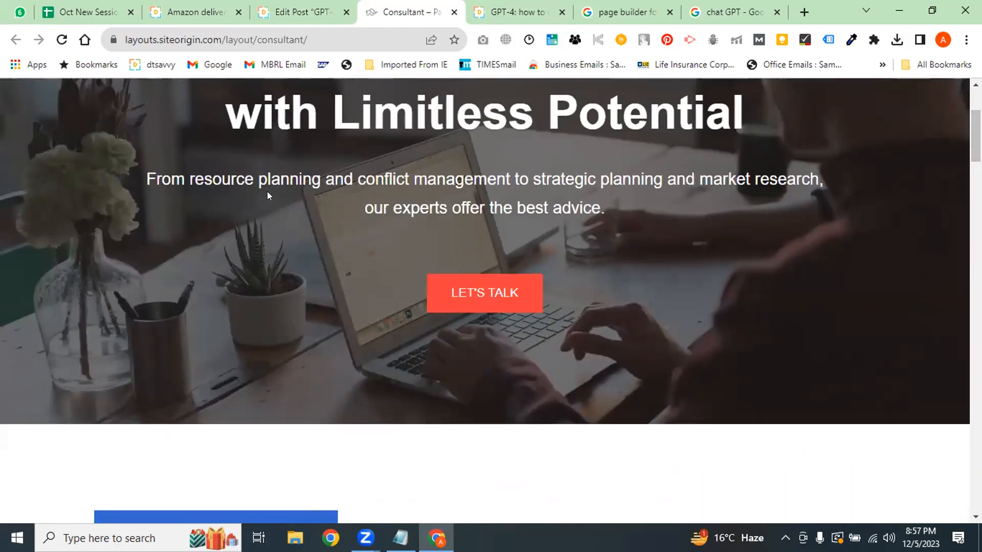
pyautogui.click(336, 3)
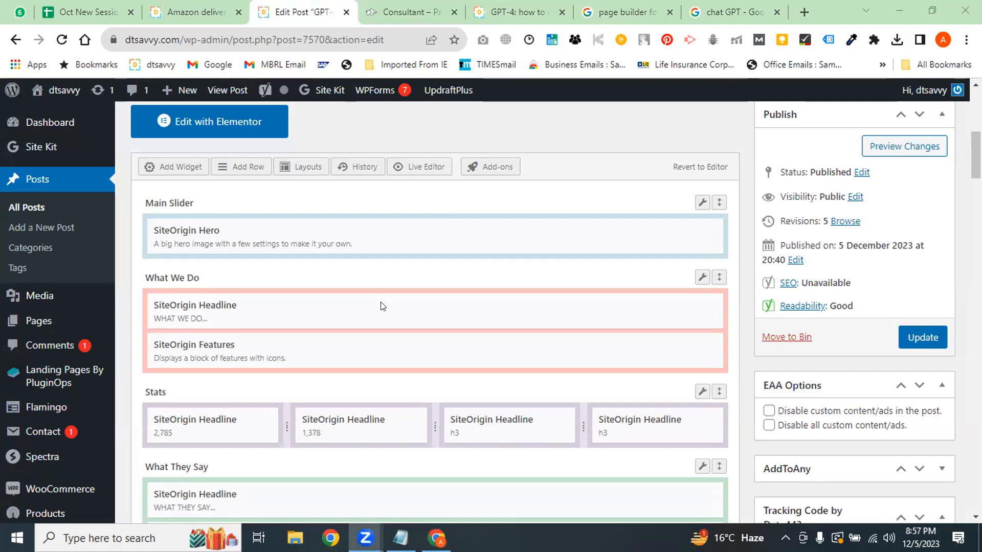
pyautogui.click(397, 12)
pyautogui.scroll(-10, 491, 302)
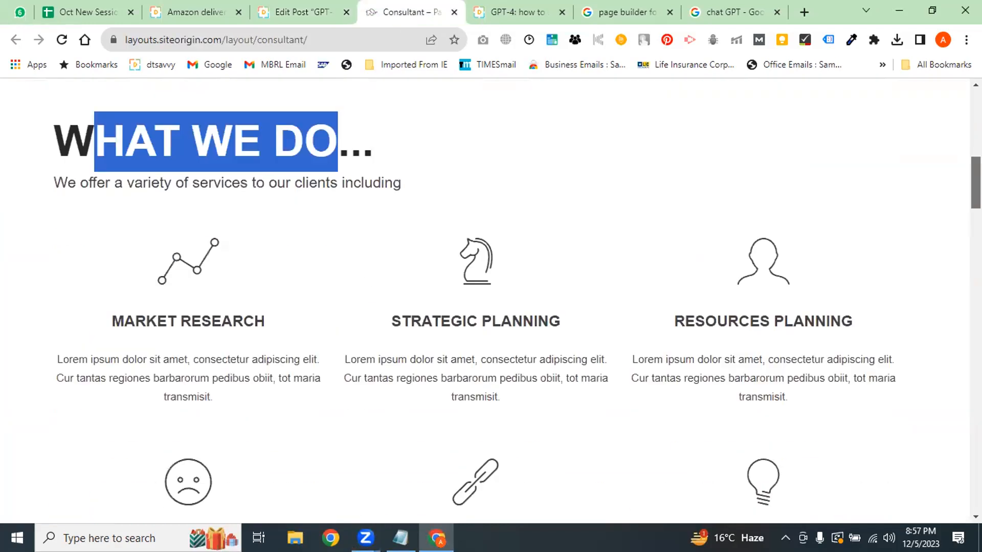
pyautogui.scroll(-10, 491, 302)
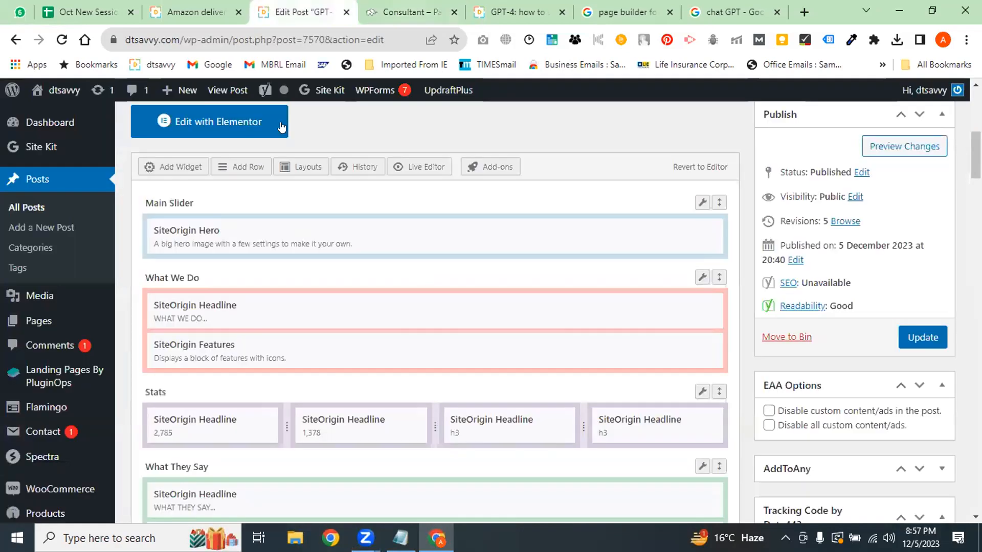
pyautogui.click(303, 12)
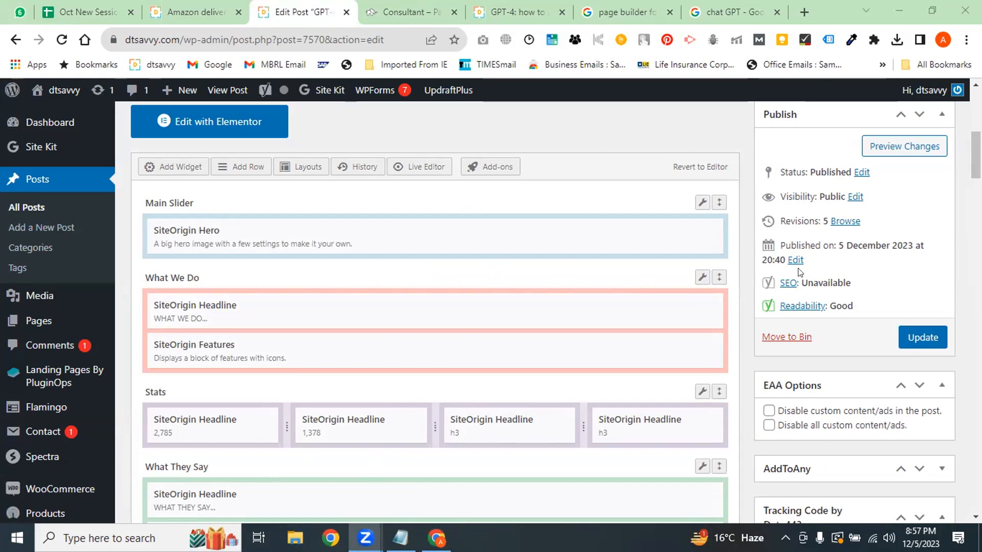
# Update the GPT-4 post to save its new Consultant layout rows
pyautogui.click(918, 342)
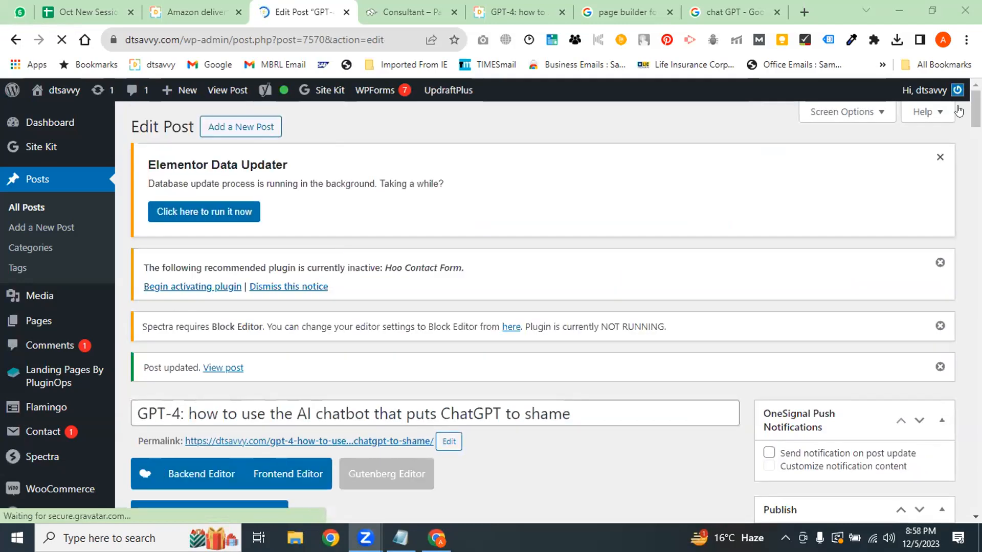
pyautogui.scroll(-4, 958, 111)
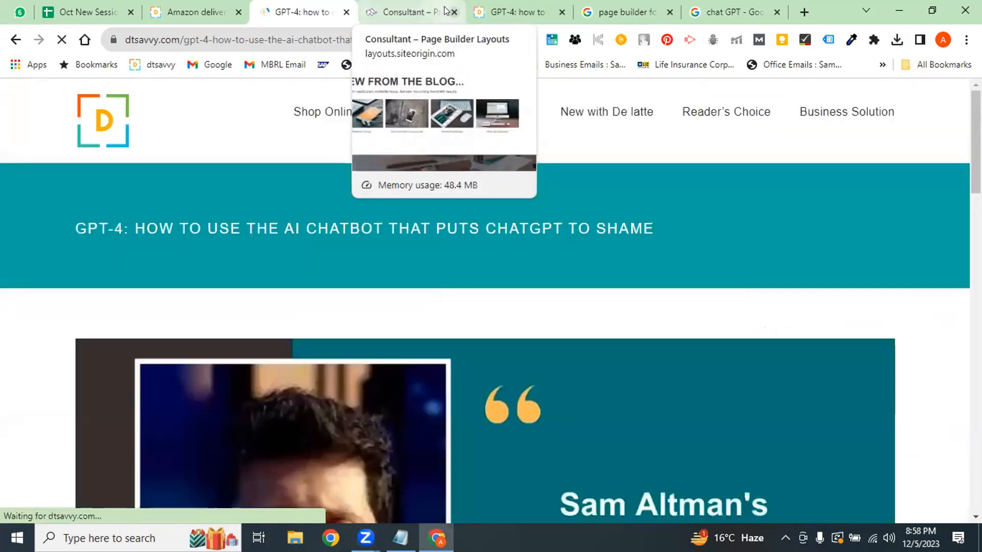
# Close the Consultant demo tab and scroll through the live post's new layout
pyautogui.click(453, 12)
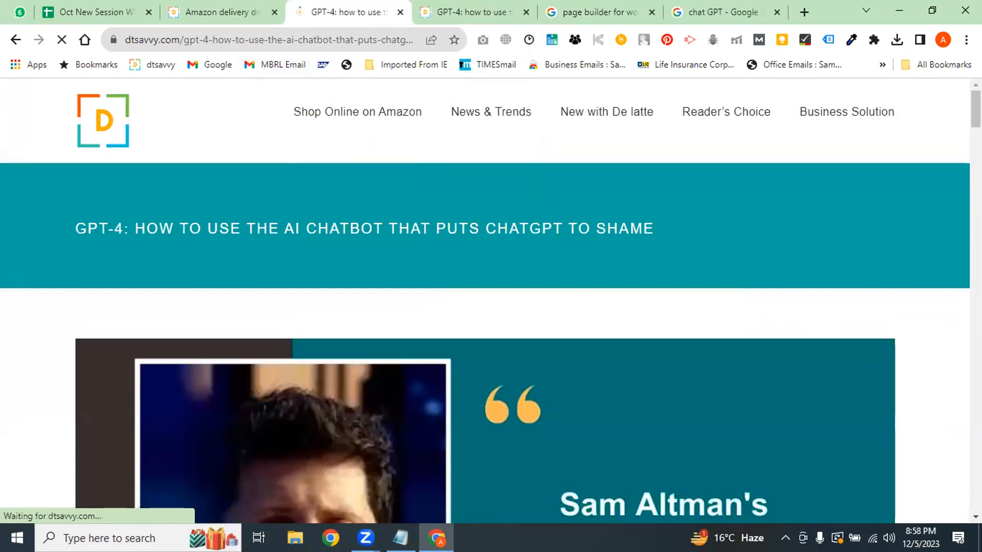
pyautogui.scroll(-10, 485, 301)
pyautogui.scroll(-15, 484, 300)
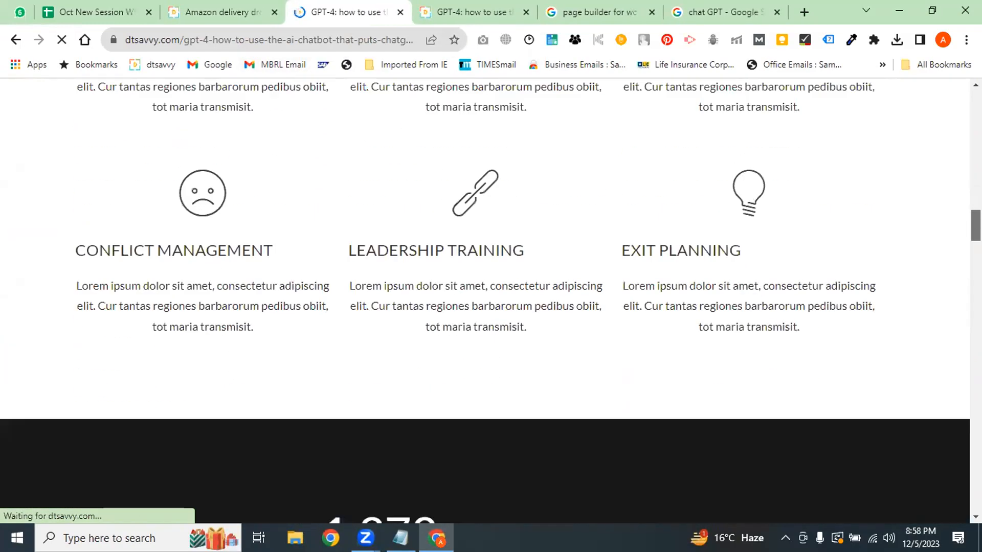
pyautogui.scroll(-15, 932, 340)
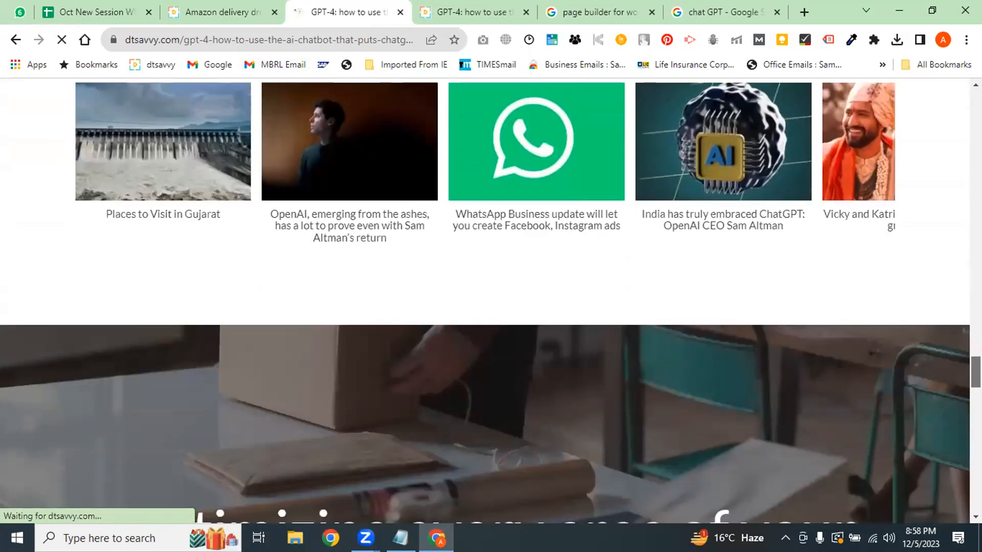
pyautogui.scroll(17, 933, 340)
pyautogui.scroll(-5, 932, 340)
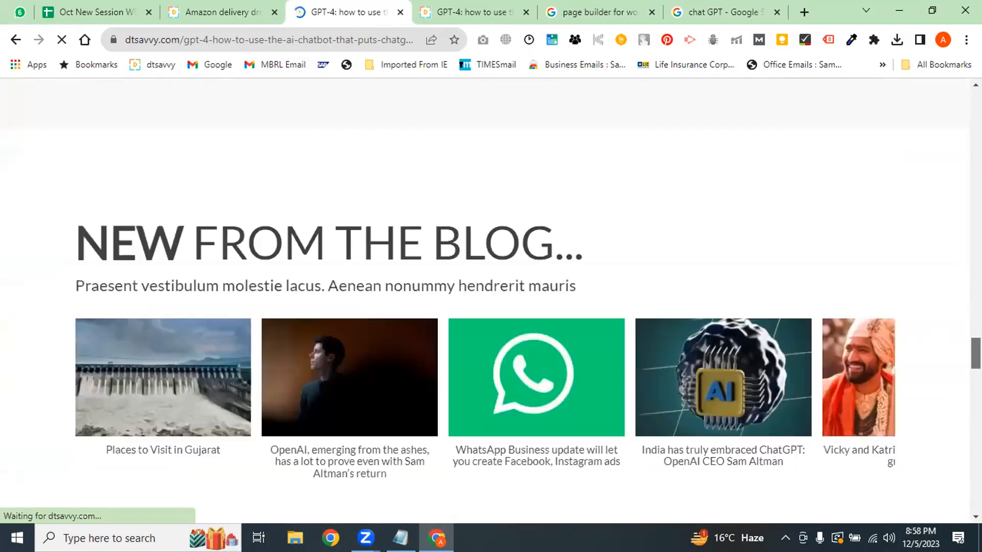
# Slide the blog carousel to later posts, then settle back on the live GPT-4 post tab
pyautogui.moveTo(864, 294); pyautogui.dragTo(681, 281)
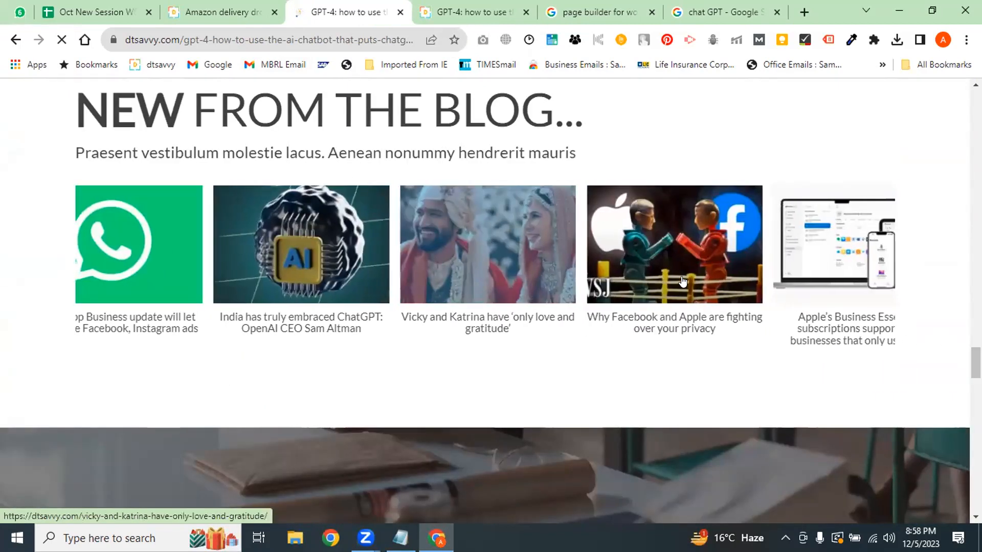
pyautogui.moveTo(811, 228); pyautogui.dragTo(614, 223)
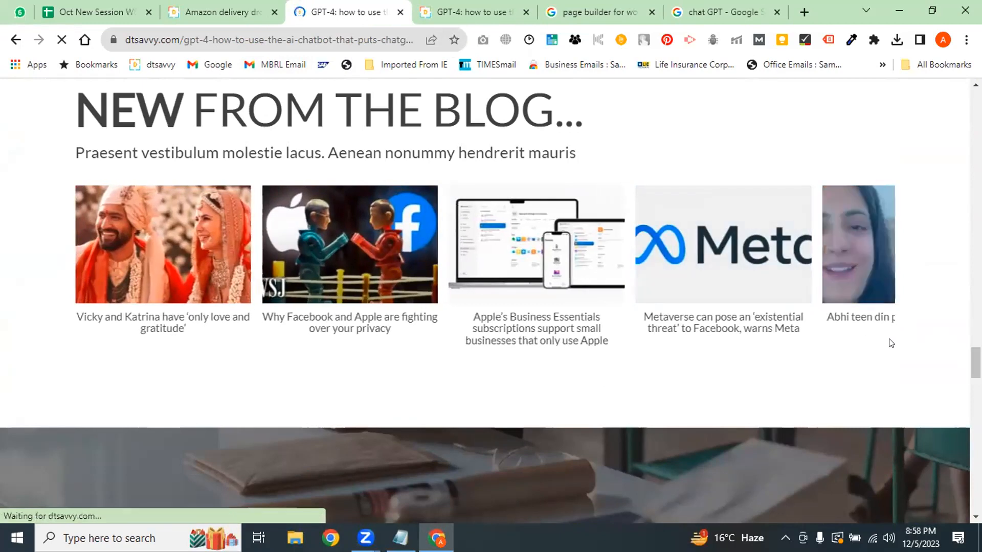
pyautogui.scroll(-6, 337, 265)
pyautogui.moveTo(289, 176); pyautogui.dragTo(408, 305)
pyautogui.moveTo(976, 396); pyautogui.dragTo(976, 171)
pyautogui.scroll(9, 149, 236)
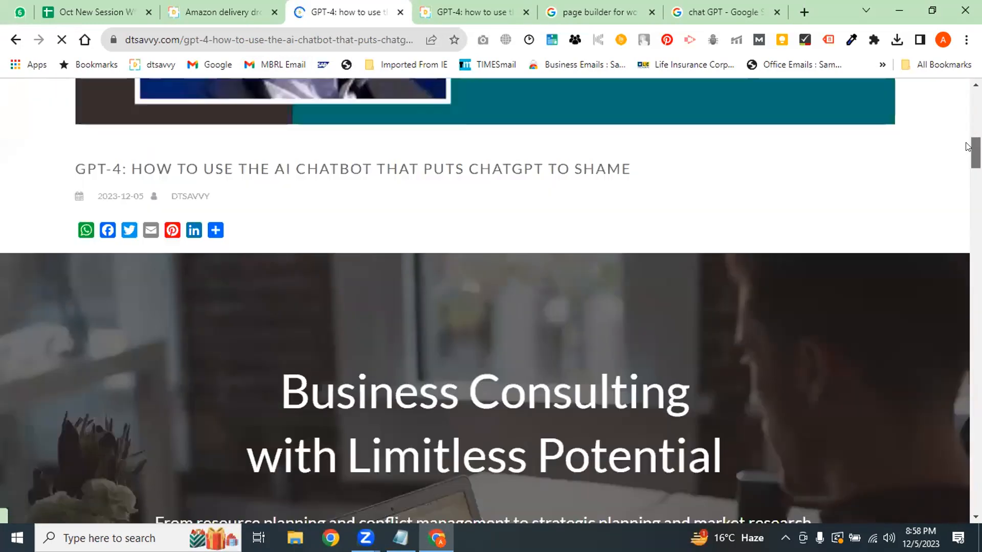
pyautogui.click(261, 6)
pyautogui.click(335, 11)
pyautogui.click(235, 7)
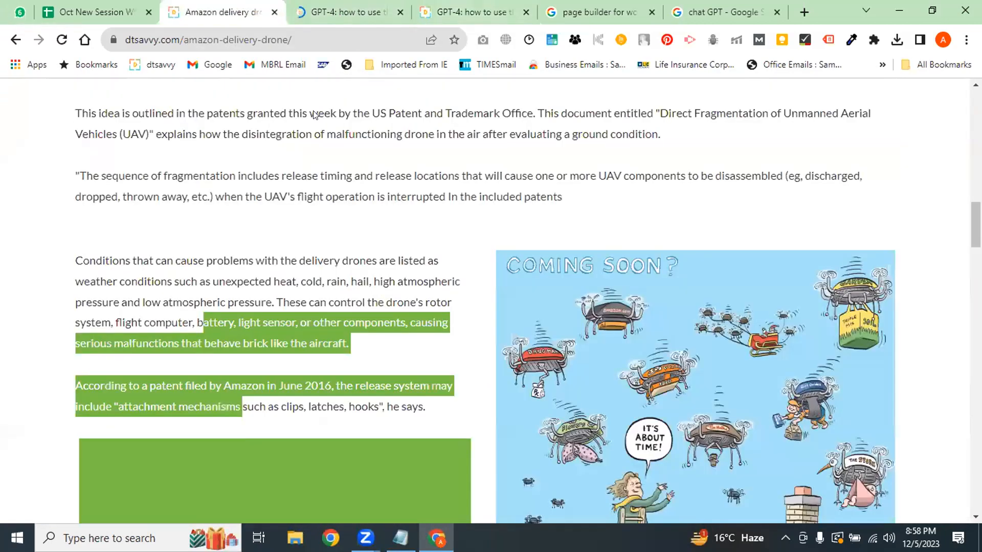
pyautogui.click(382, 11)
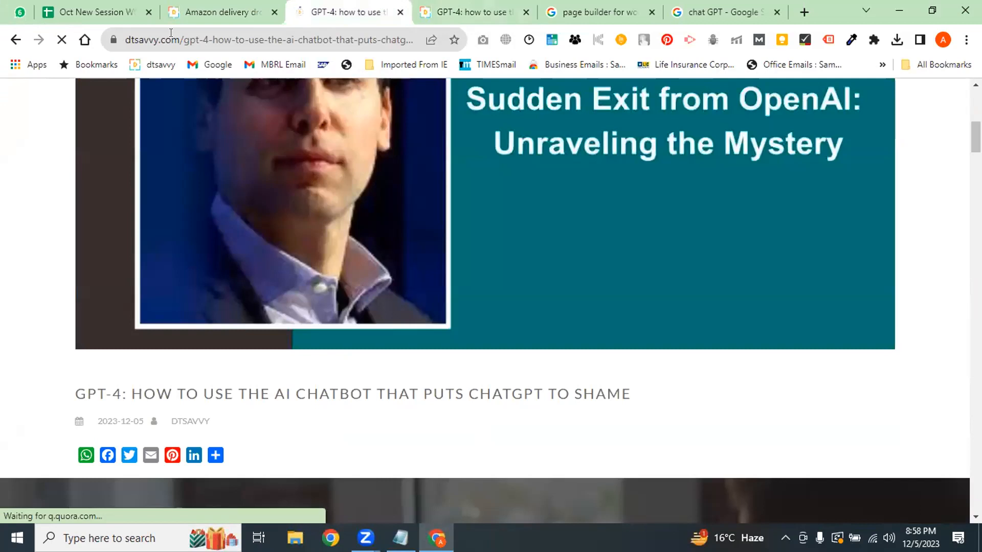
# Load the dtsavvy WordPress dashboard from the 'wp' address-bar suggestion
pyautogui.click(476, 11)
pyautogui.click(335, 40)
pyautogui.write('wp')
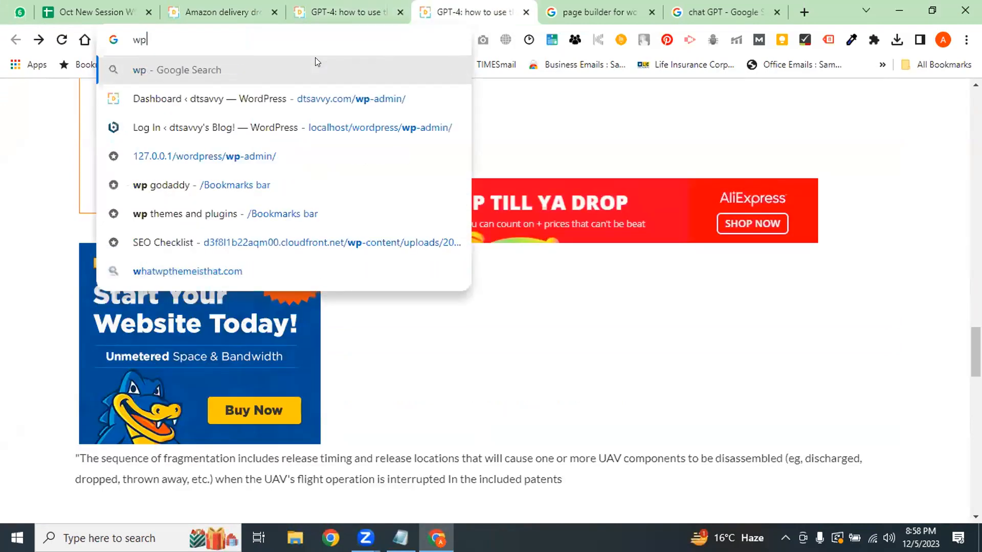
pyautogui.press('Down')
pyautogui.press('Return')
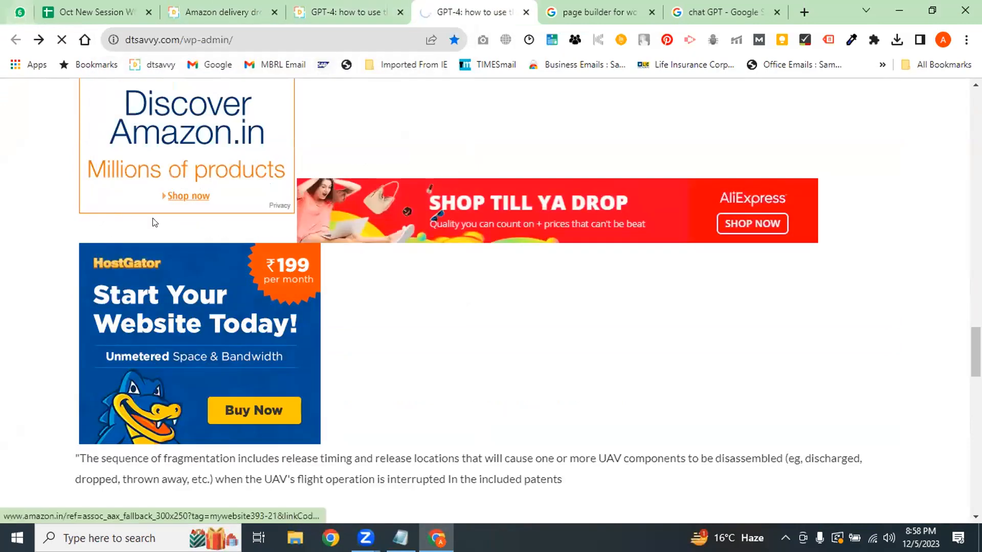
# Return to the GPT-4 post's Edit Post screen and close the extra Dashboard tab
pyautogui.click(362, 7)
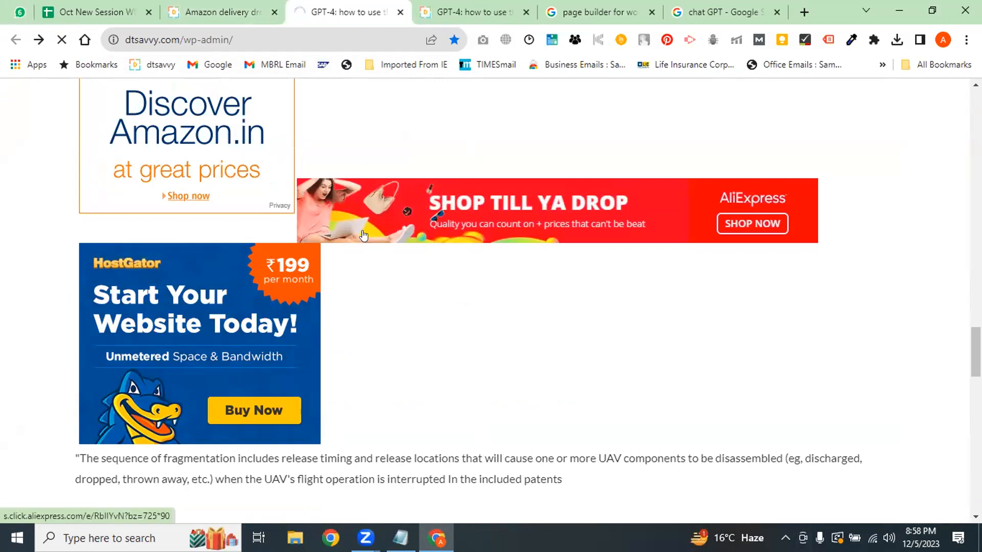
pyautogui.click(479, 6)
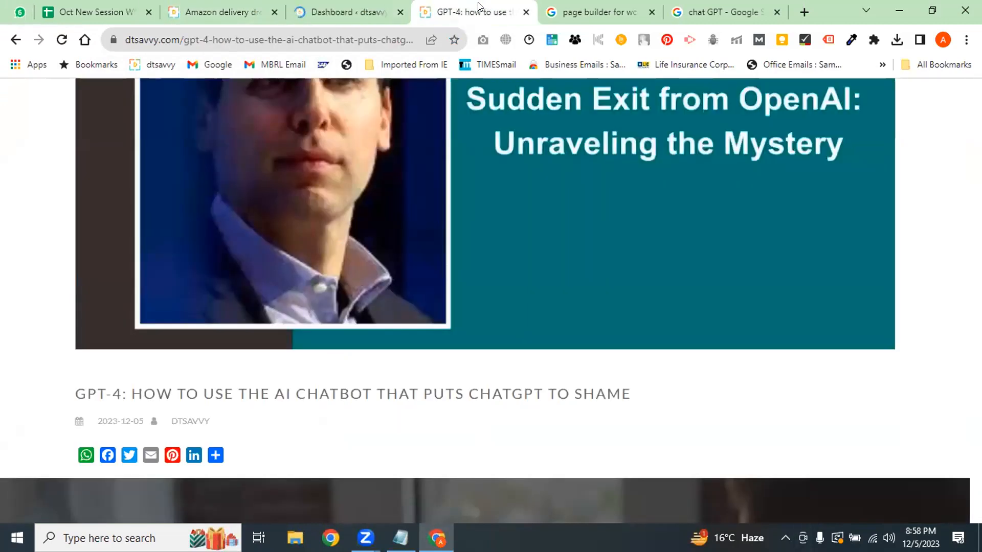
pyautogui.click(329, 7)
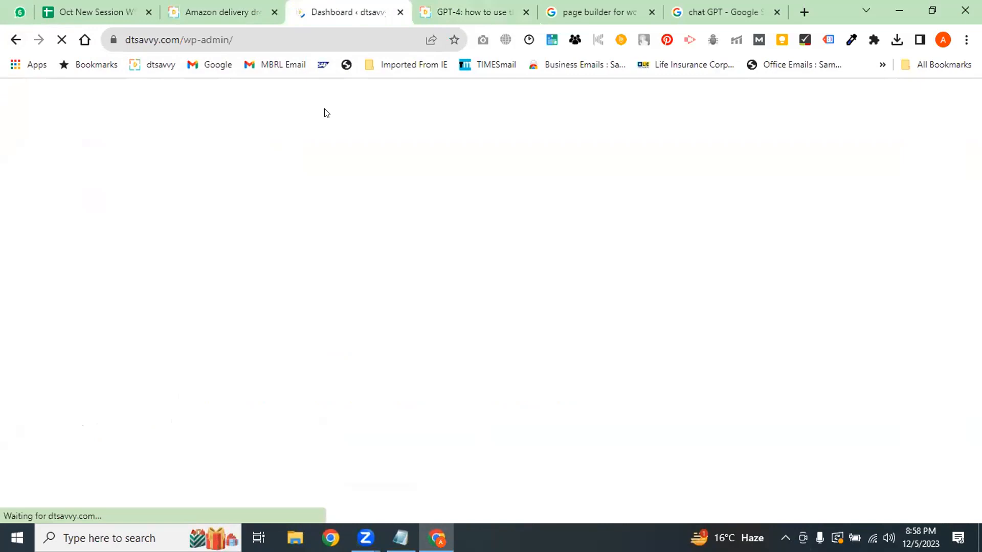
pyautogui.click(450, 8)
pyautogui.click(7, 39)
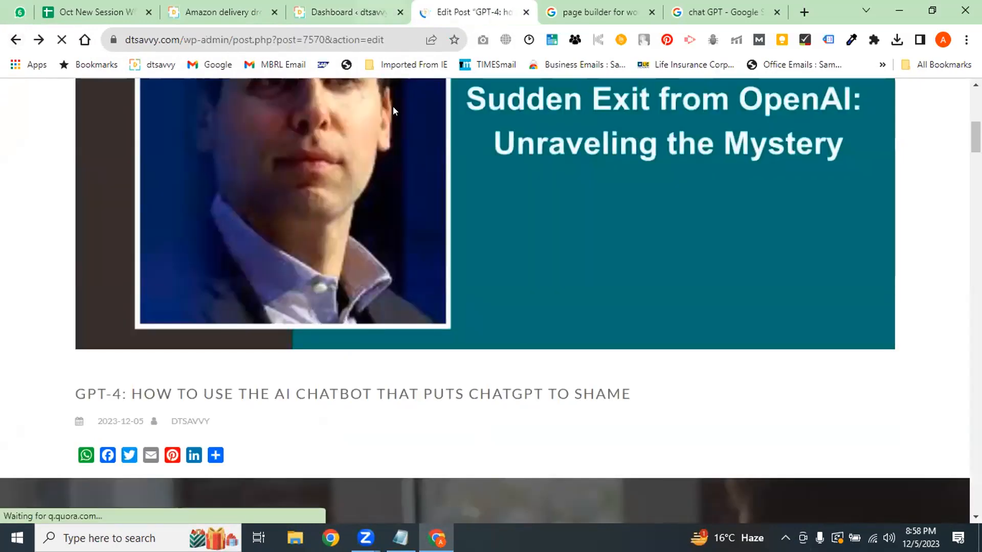
pyautogui.click(359, 3)
pyautogui.click(400, 12)
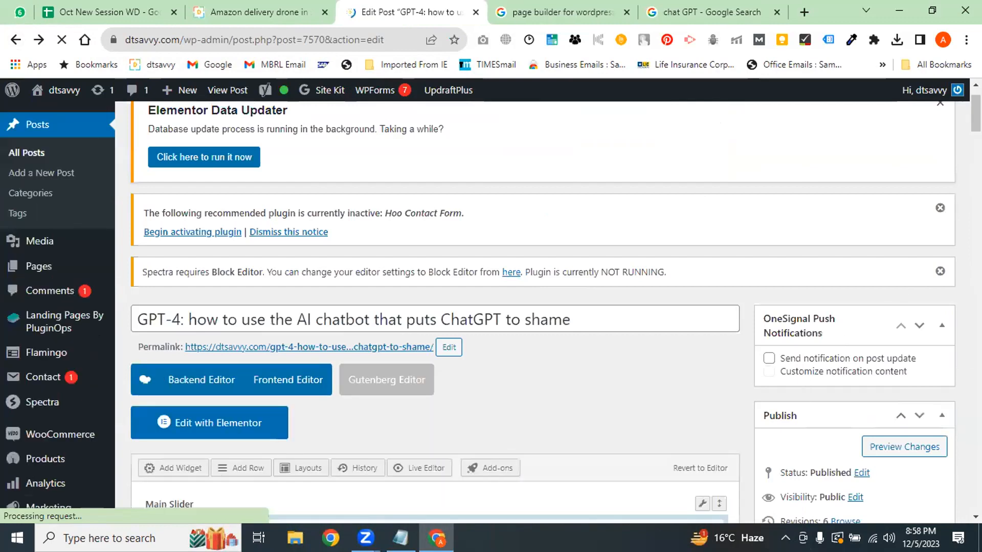
# Remove the GPT-4 post's featured image
pyautogui.moveTo(976, 117); pyautogui.dragTo(976, 266)
pyautogui.click(796, 374)
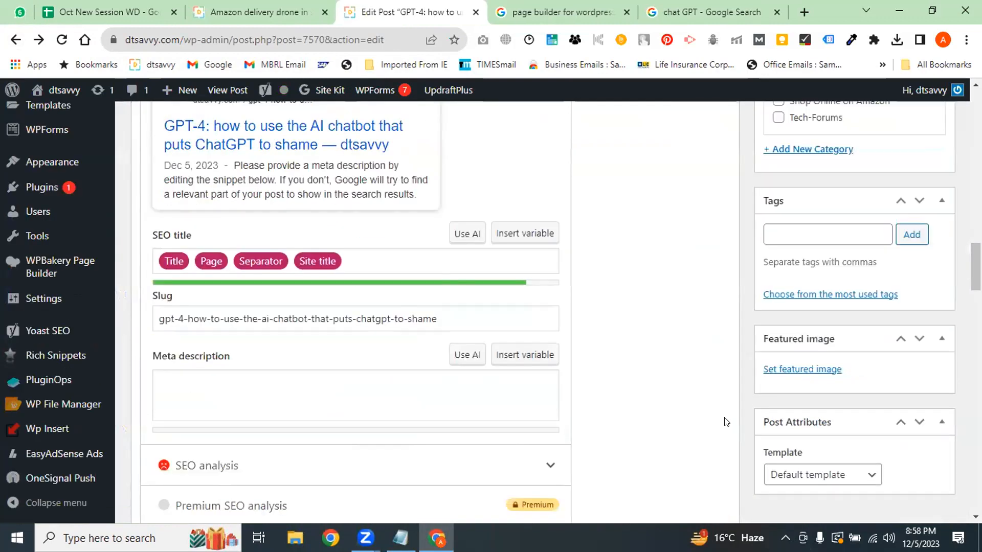
pyautogui.scroll(2, 724, 417)
pyautogui.scroll(15, 571, 236)
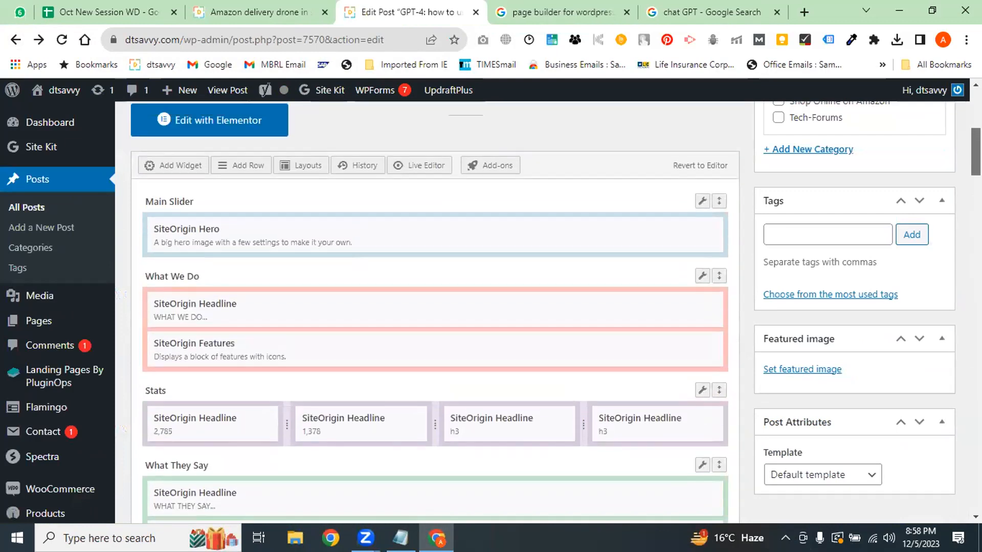
# Select and delete the whole post title, leaving the title field empty
pyautogui.hotkey('ctrl', 'a')
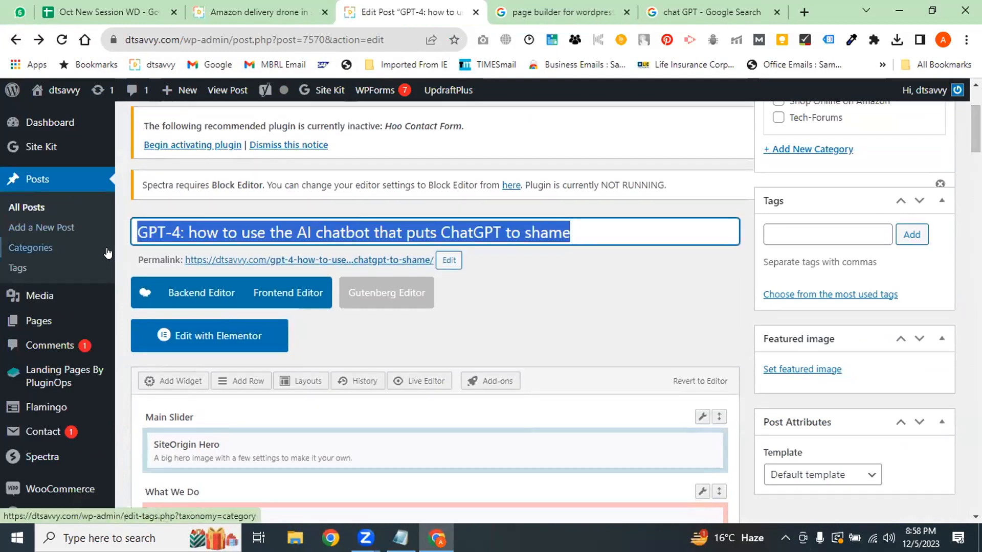
pyautogui.press('BackSpace')
pyautogui.moveTo(976, 134)
pyautogui.mouseDown()
pyautogui.moveTo(976, 117)
pyautogui.moveTo(976, 219)
pyautogui.moveTo(976, 117)
pyautogui.mouseUp()
pyautogui.click(590, 443)
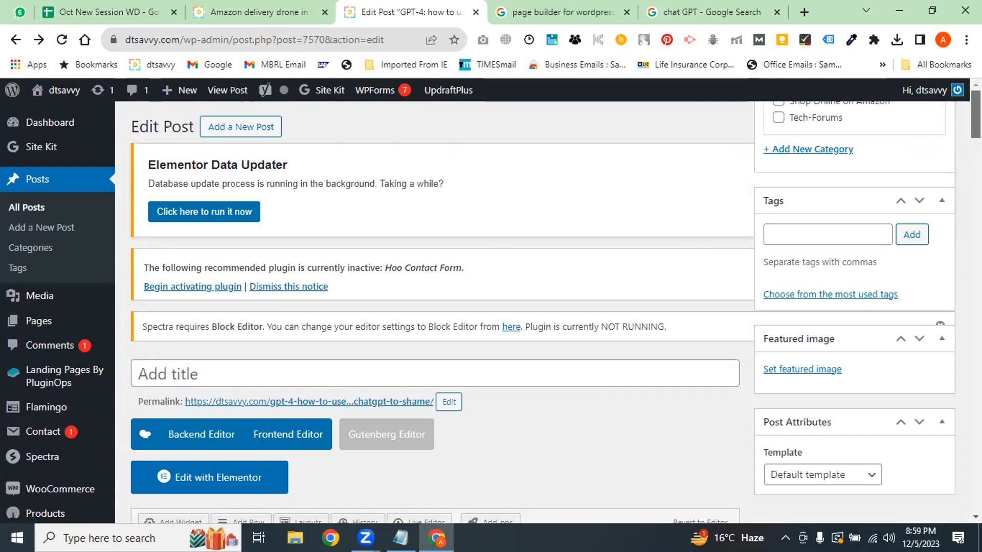
pyautogui.moveTo(976, 121)
pyautogui.mouseDown()
pyautogui.moveTo(955, 500)
pyautogui.moveTo(974, 491)
pyautogui.moveTo(974, 146)
pyautogui.moveTo(964, 123)
pyautogui.mouseUp()
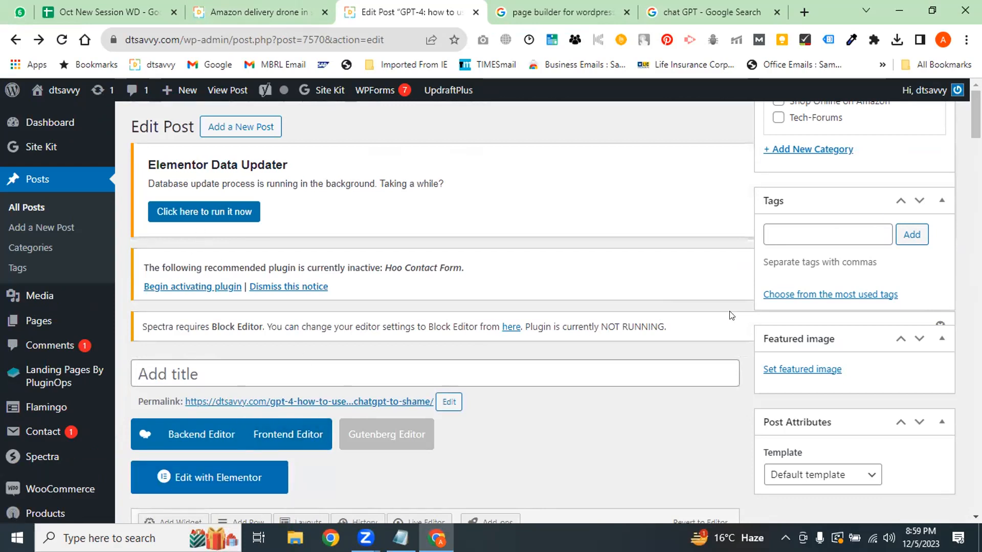
pyautogui.moveTo(976, 115)
pyautogui.mouseDown()
pyautogui.moveTo(975, 139)
pyautogui.moveTo(974, 110)
pyautogui.mouseUp()
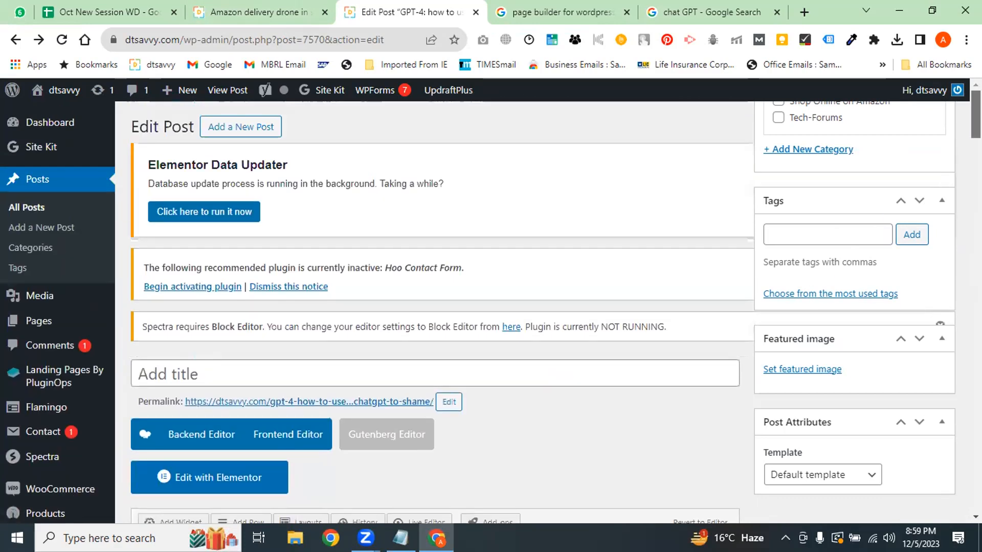
pyautogui.moveTo(817, 132); pyautogui.dragTo(891, 384)
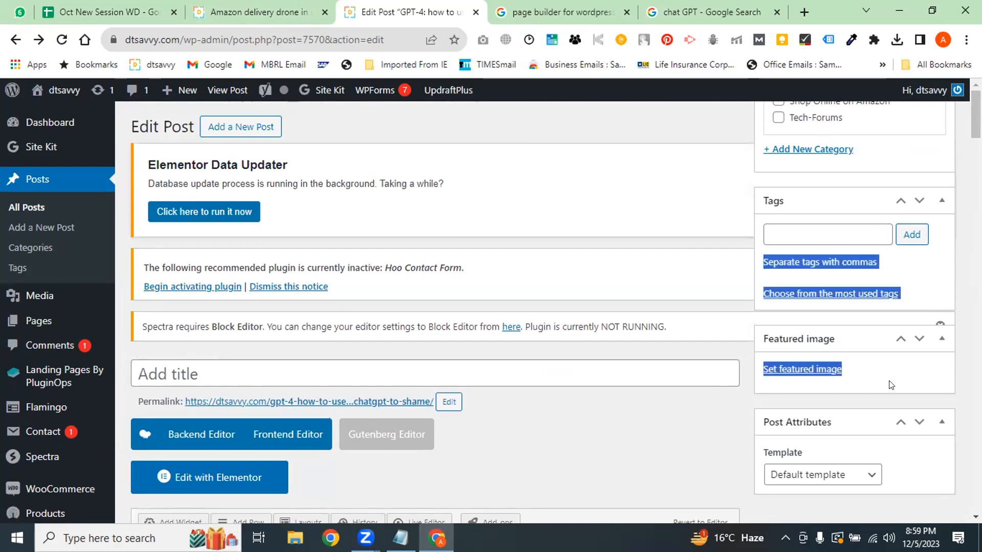
# Reload the post editor and confirm discarding the unsaved changes
pyautogui.click(312, 40)
pyautogui.press('Return')
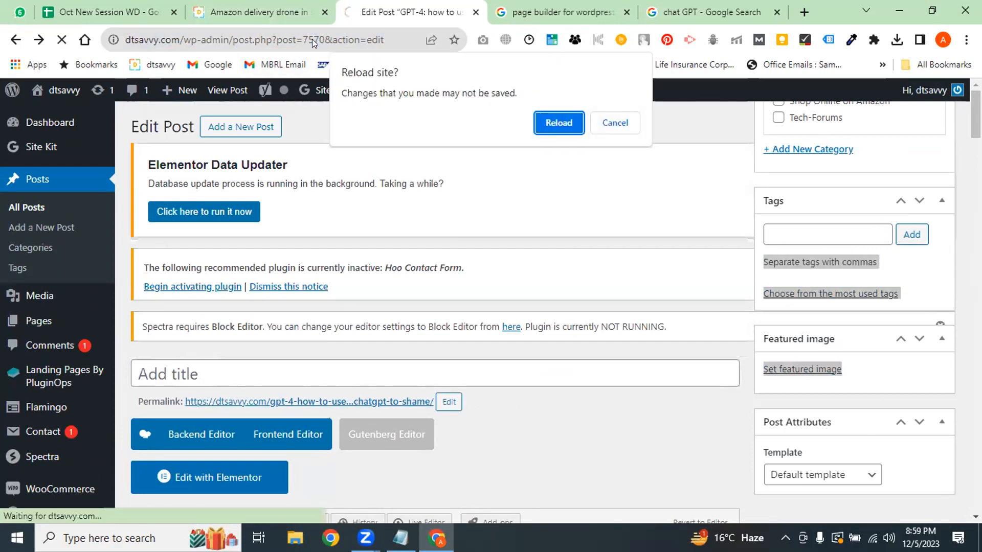
pyautogui.click(559, 123)
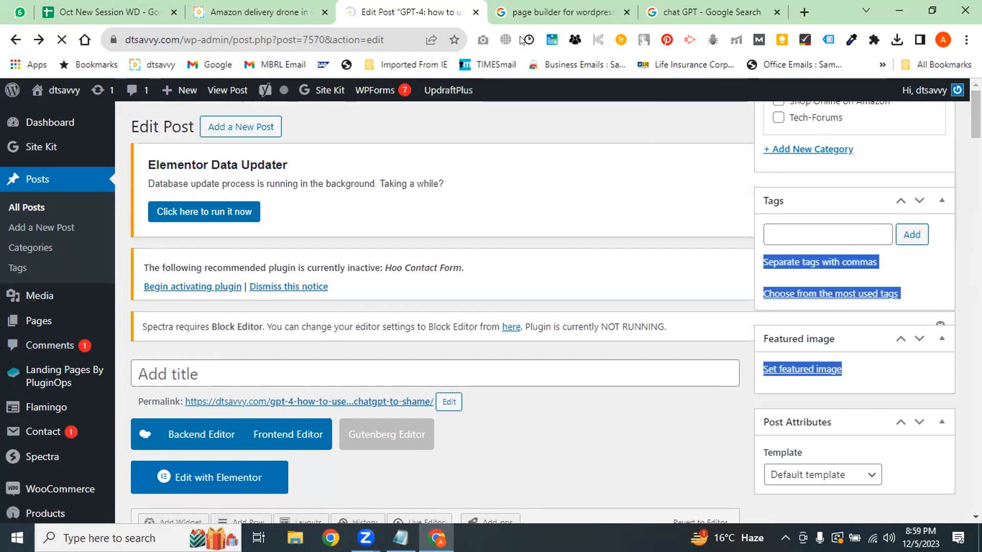
# Trim the Amazon article tab's URL down to dtsavvy.com to load the home page
pyautogui.click(258, 11)
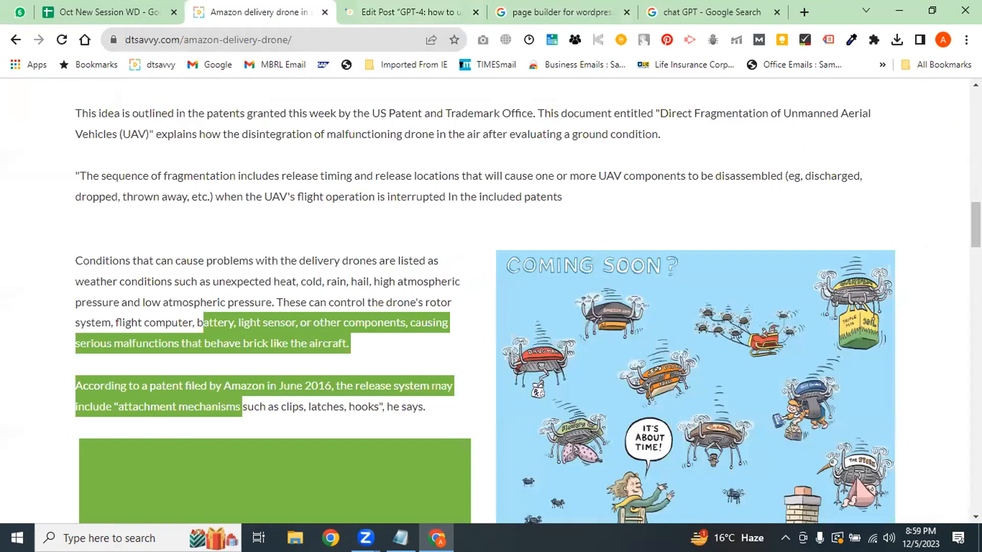
pyautogui.moveTo(976, 225); pyautogui.dragTo(976, 105)
pyautogui.moveTo(331, 132)
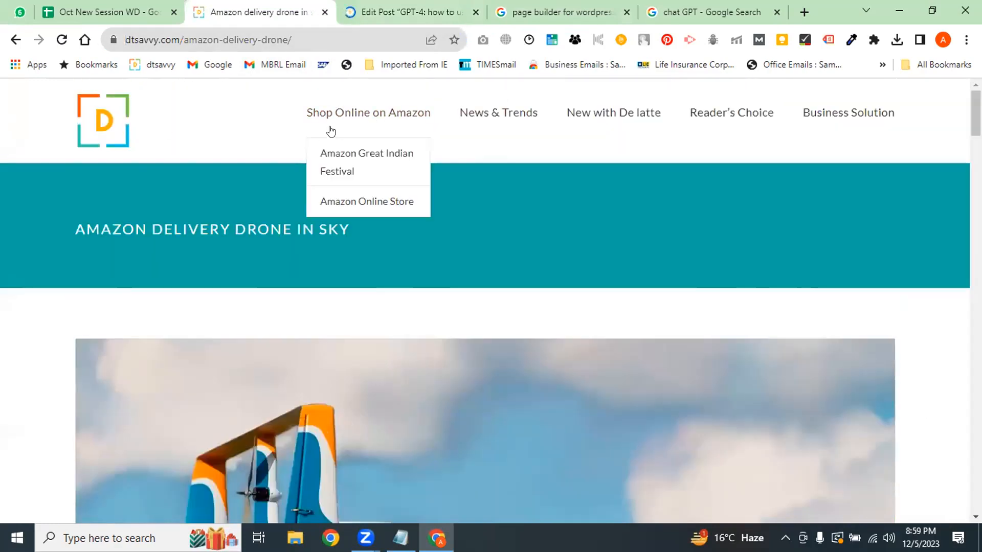
pyautogui.moveTo(177, 37); pyautogui.dragTo(383, 34)
pyautogui.press('BackSpace')
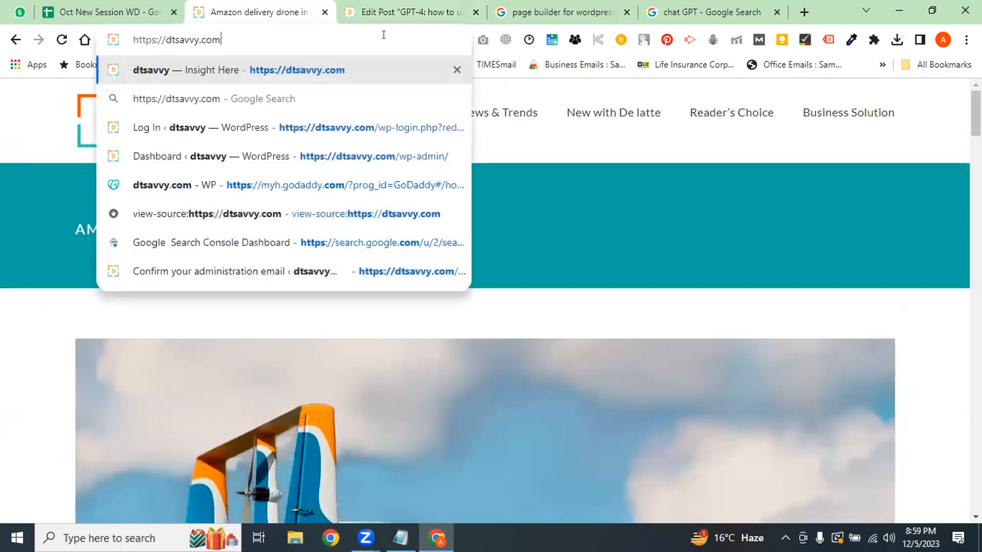
pyautogui.press('Return')
pyautogui.click(404, 12)
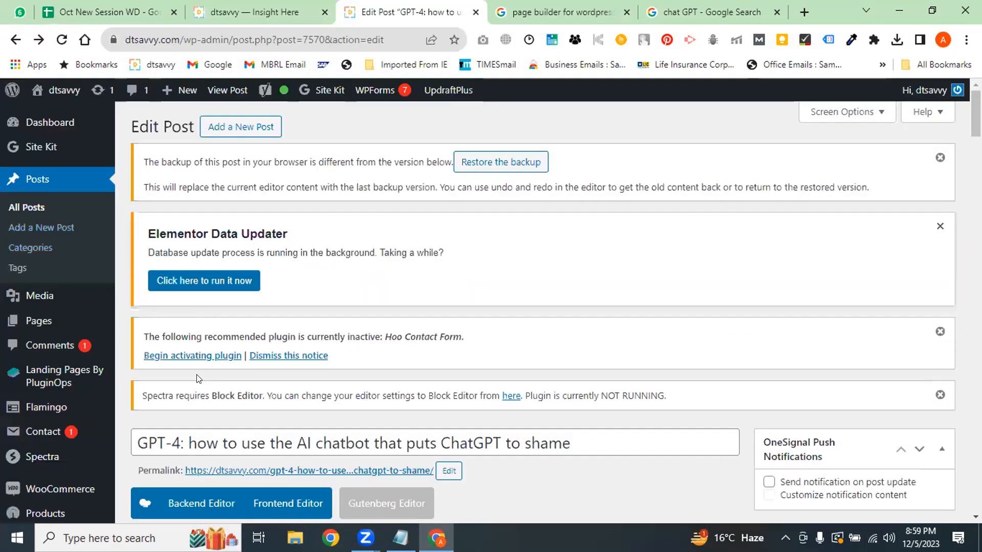
# Remove the featured image again and delete the post title
pyautogui.scroll(-8, 915, 362)
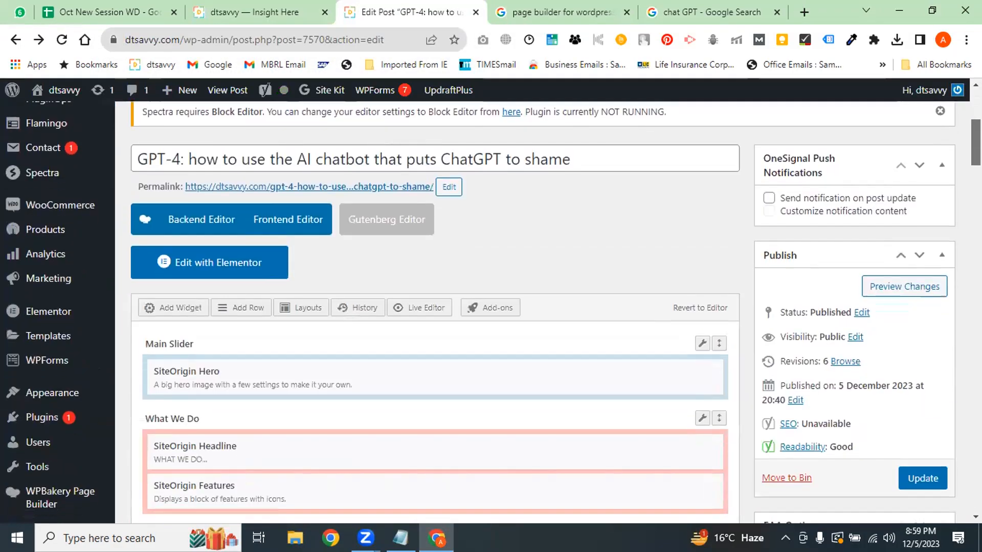
pyautogui.moveTo(976, 156); pyautogui.dragTo(976, 273)
pyautogui.click(801, 350)
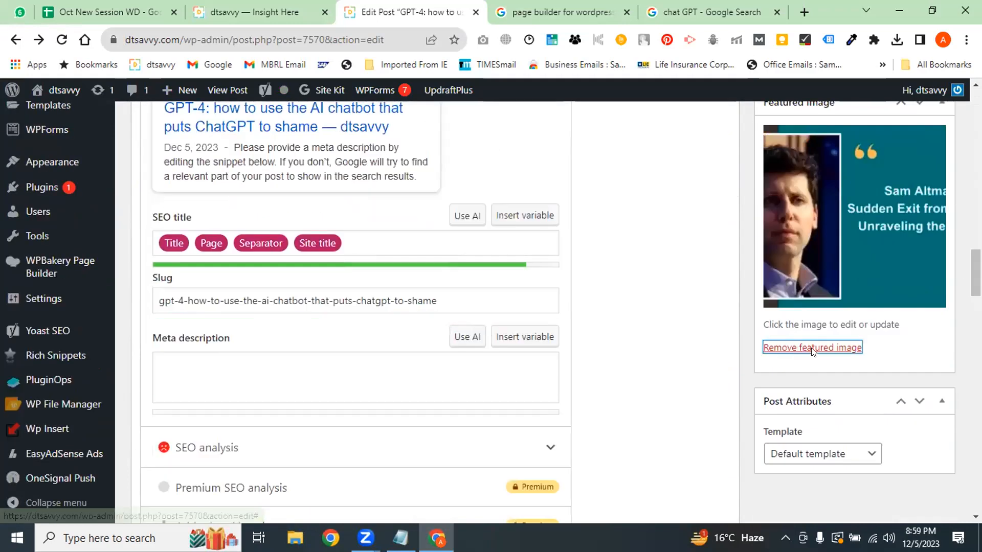
pyautogui.scroll(15, 915, 286)
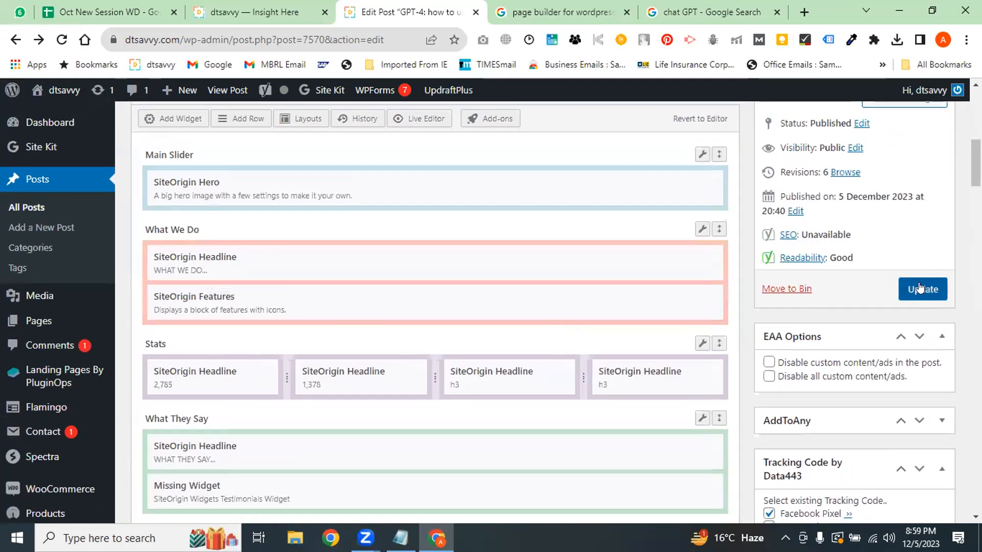
pyautogui.scroll(7, 546, 305)
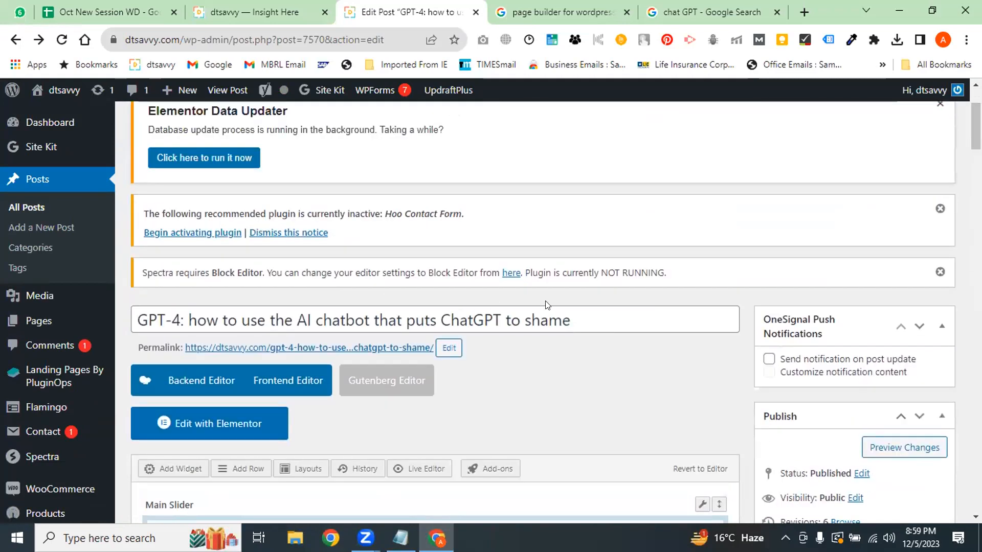
pyautogui.moveTo(573, 320); pyautogui.dragTo(92, 313)
pyautogui.press('BackSpace')
# Update the post to save the changes, then bring up the dtsavvy home page tab
pyautogui.moveTo(976, 127); pyautogui.dragTo(976, 163)
pyautogui.click(922, 305)
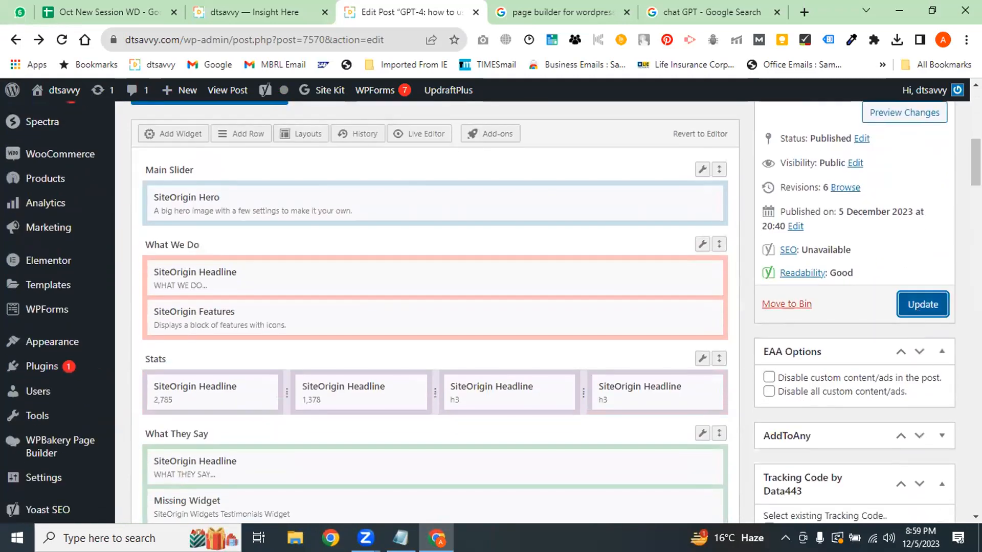
pyautogui.click(533, 9)
pyautogui.click(253, 12)
# Open the GPT-4 article from the home page's blog section
pyautogui.moveTo(351, 132)
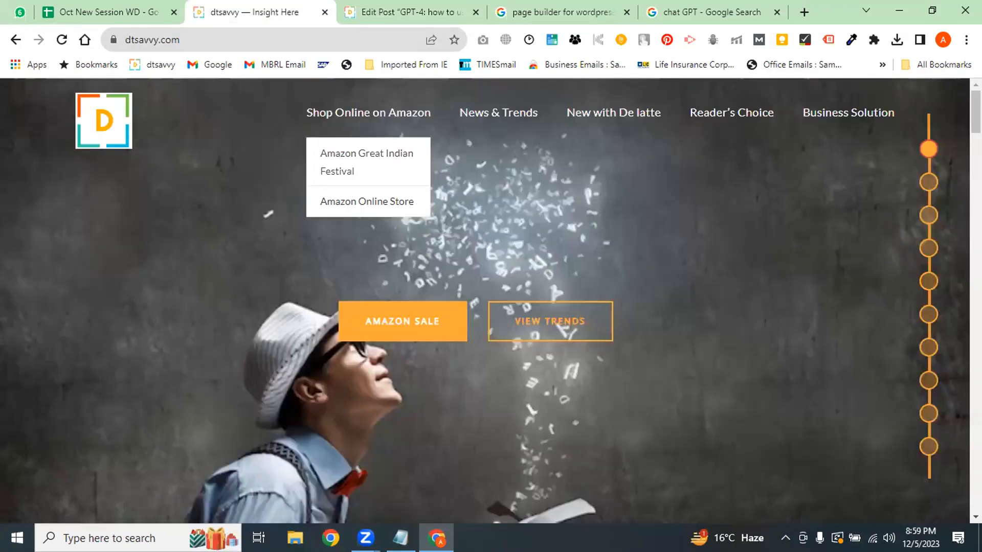
pyautogui.scroll(-2, 351, 154)
pyautogui.click(147, 275)
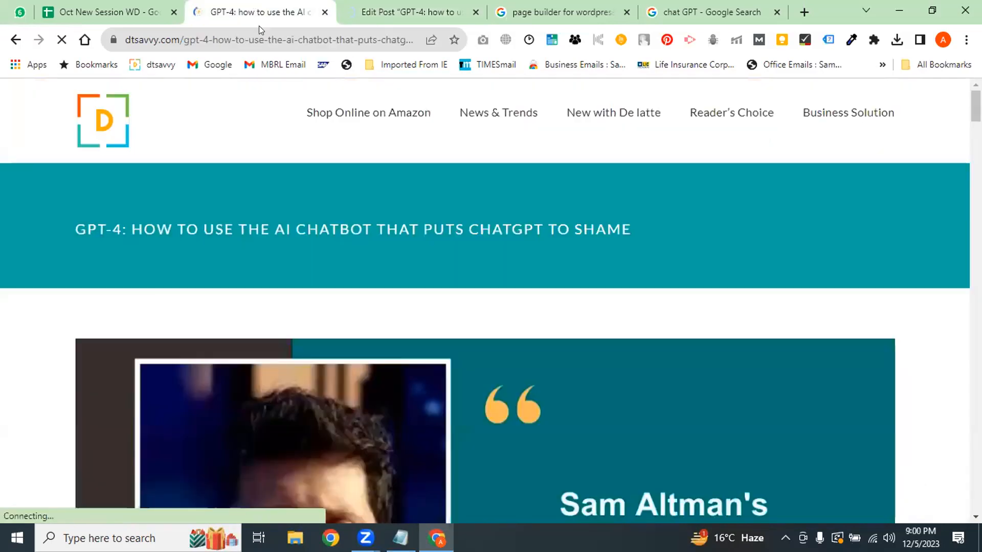
pyautogui.click(268, 40)
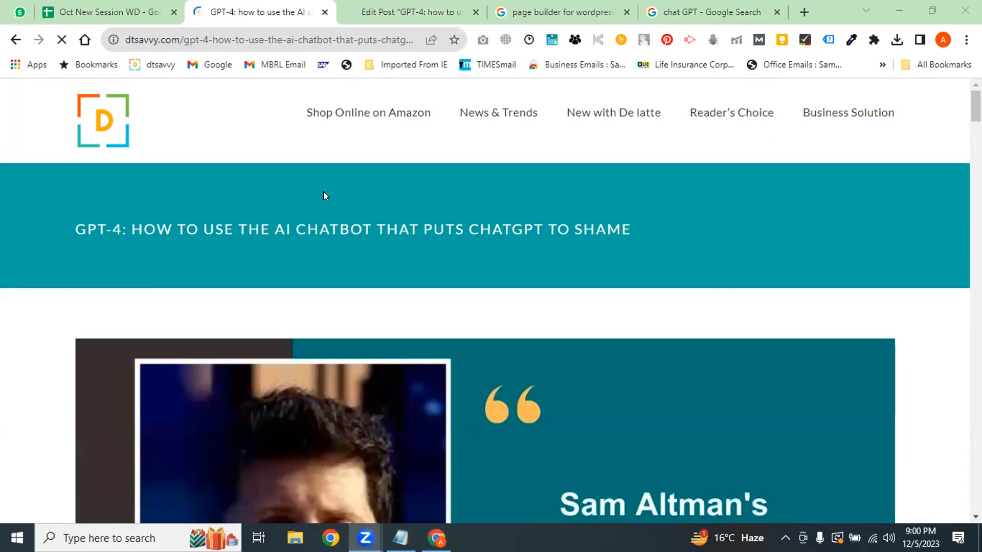
# Compare the live article with the Edit Post tab, ending on the Google search results
pyautogui.click(353, 11)
pyautogui.scroll(-7, 351, 119)
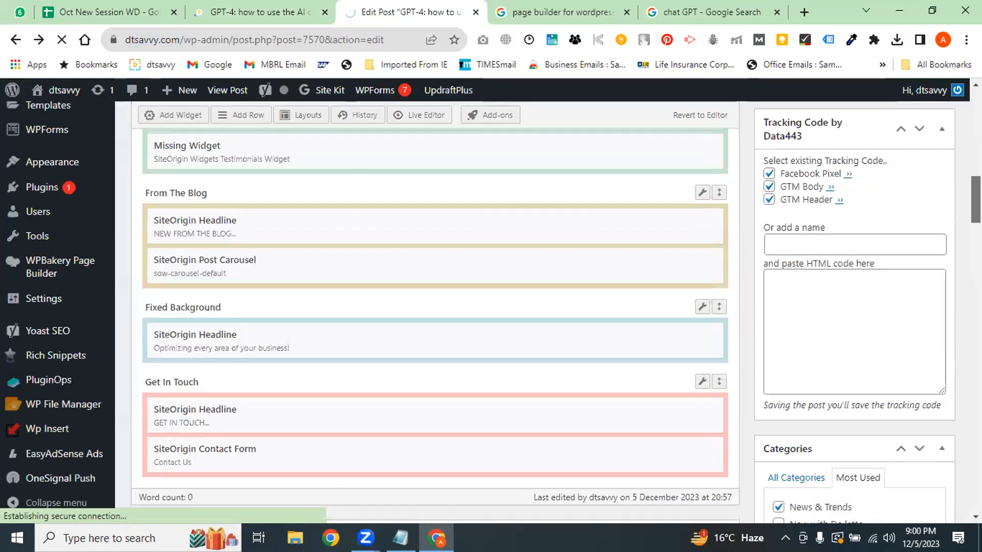
pyautogui.click(313, 5)
pyautogui.moveTo(976, 106); pyautogui.dragTo(976, 129)
pyautogui.click(406, 9)
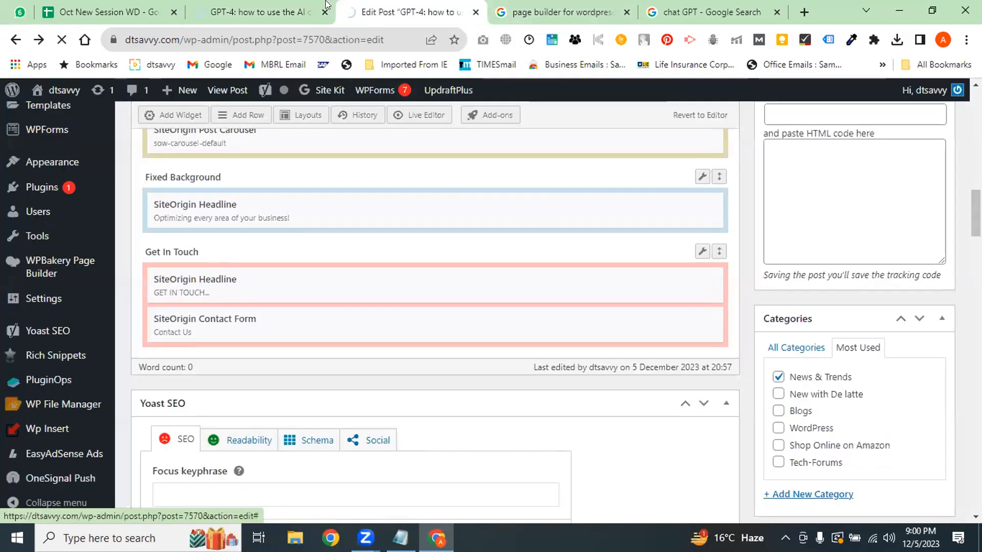
pyautogui.click(245, 12)
pyautogui.click(245, 31)
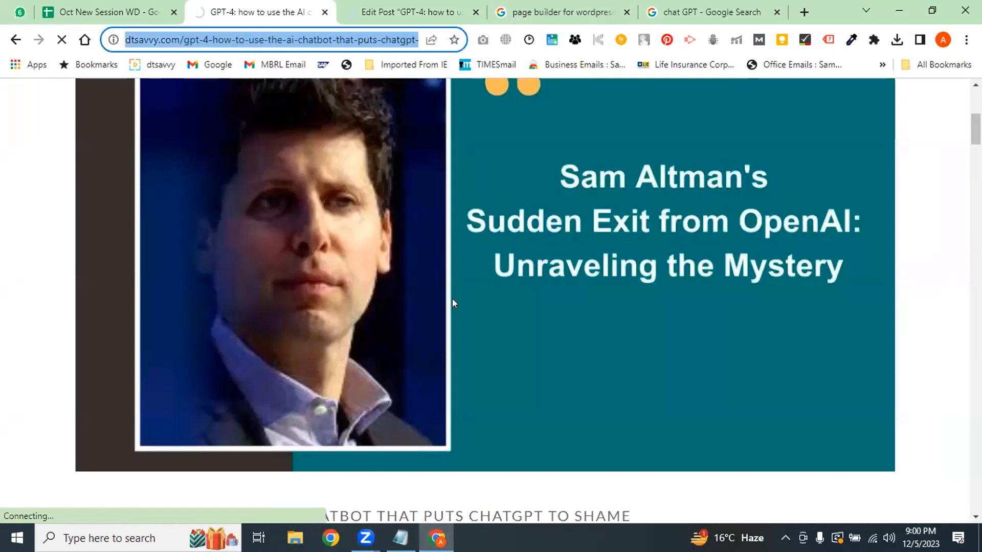
pyautogui.click(473, 314)
pyautogui.click(389, 12)
pyautogui.click(609, 12)
# Close the 'page builder for wordpress' and 'chat GPT' search tabs and reload the live post
pyautogui.click(627, 12)
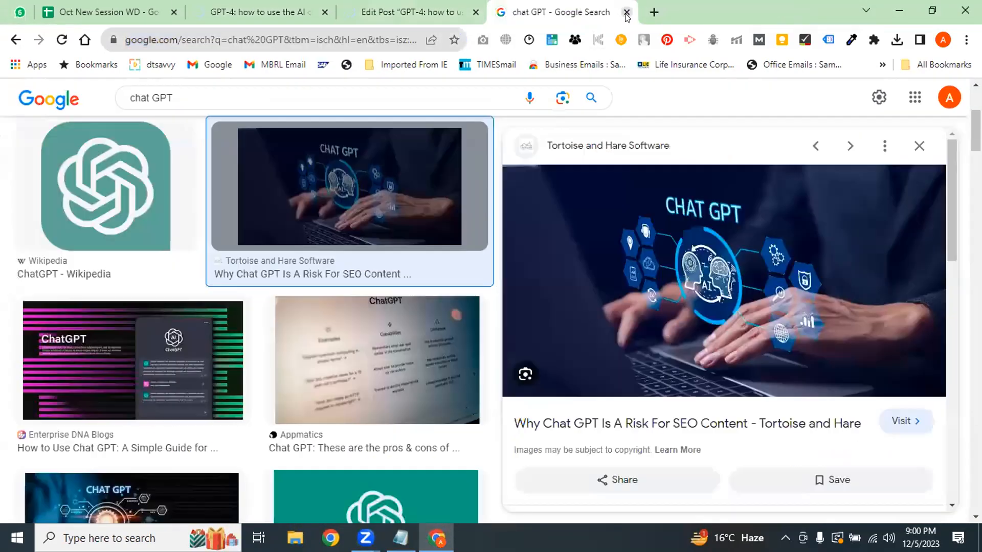
pyautogui.click(626, 12)
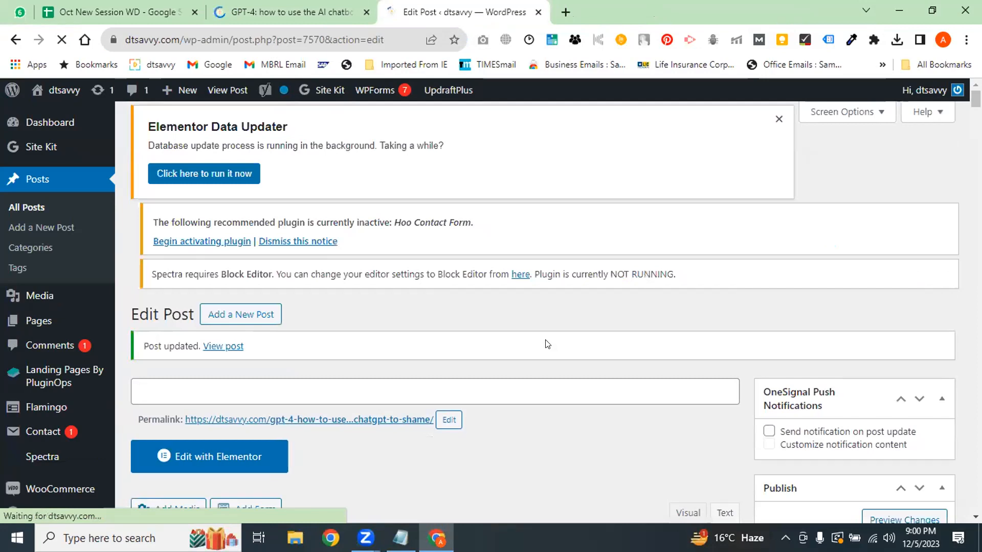
pyautogui.click(346, 6)
pyautogui.click(309, 41)
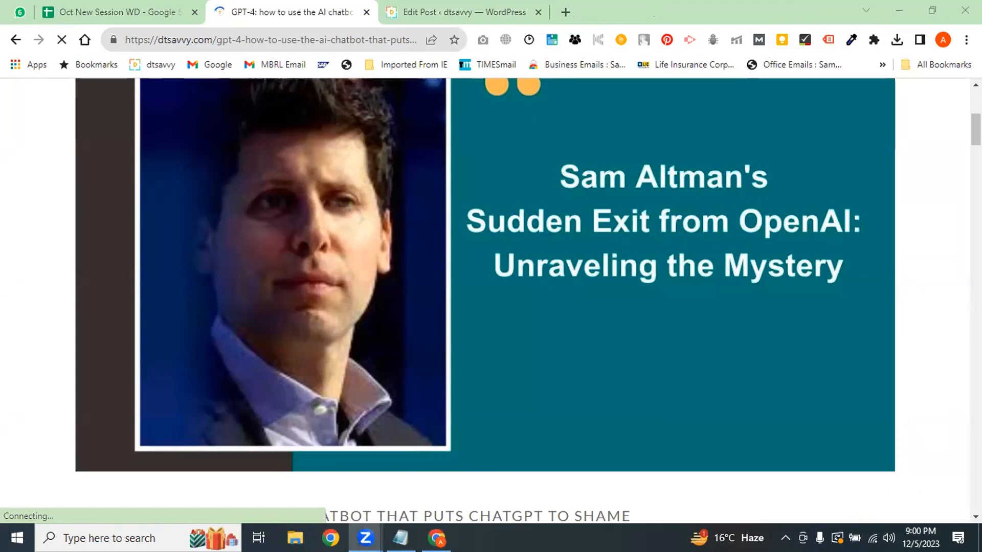
pyautogui.click(109, 200)
pyautogui.scroll(6, 109, 200)
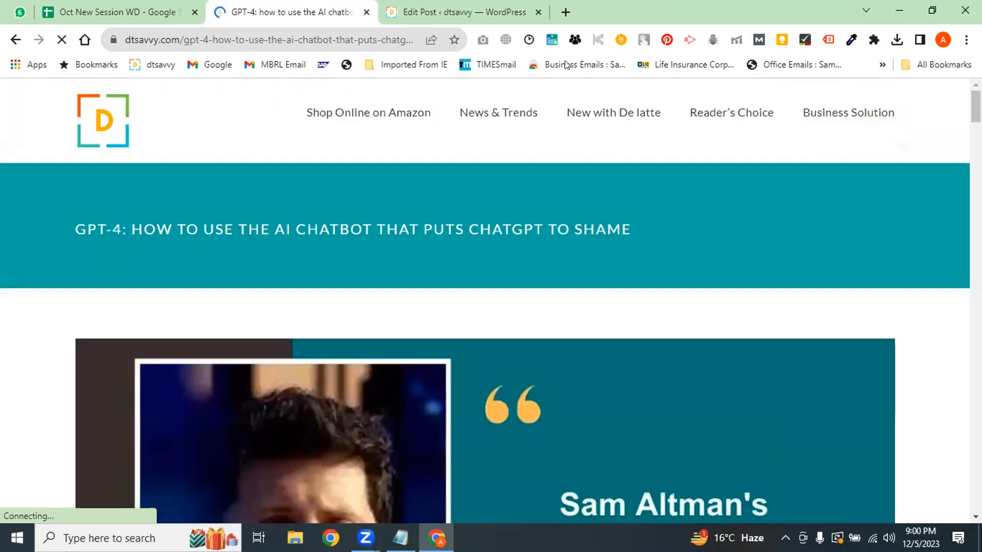
pyautogui.click(327, 40)
# Copy the live post's URL and load it fresh in a new tab
pyautogui.click(428, 4)
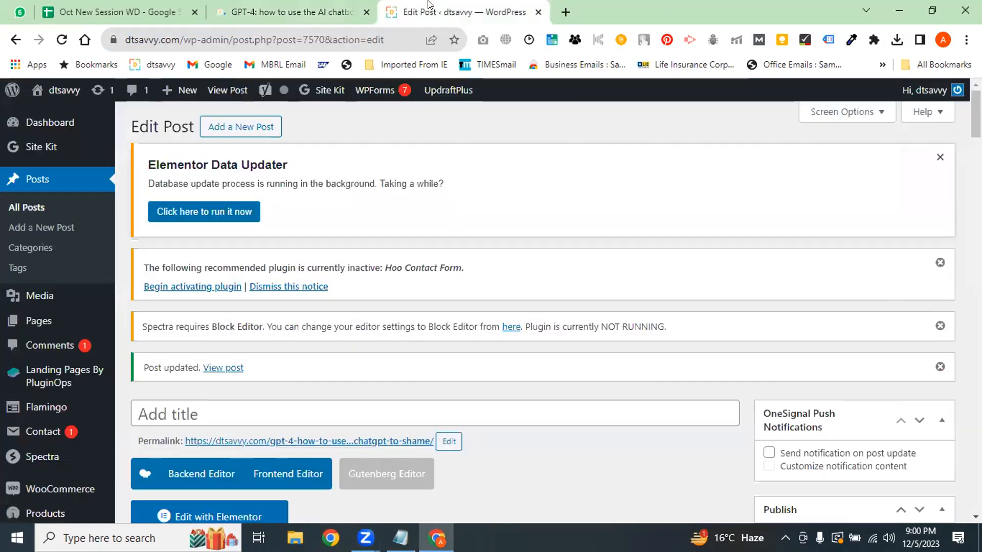
pyautogui.scroll(-6, 459, 109)
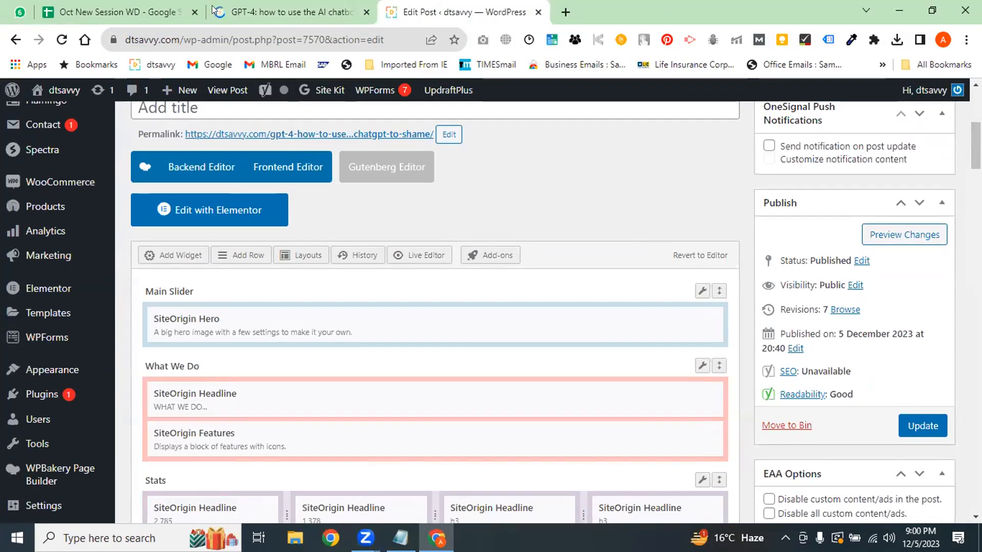
pyautogui.click(233, 13)
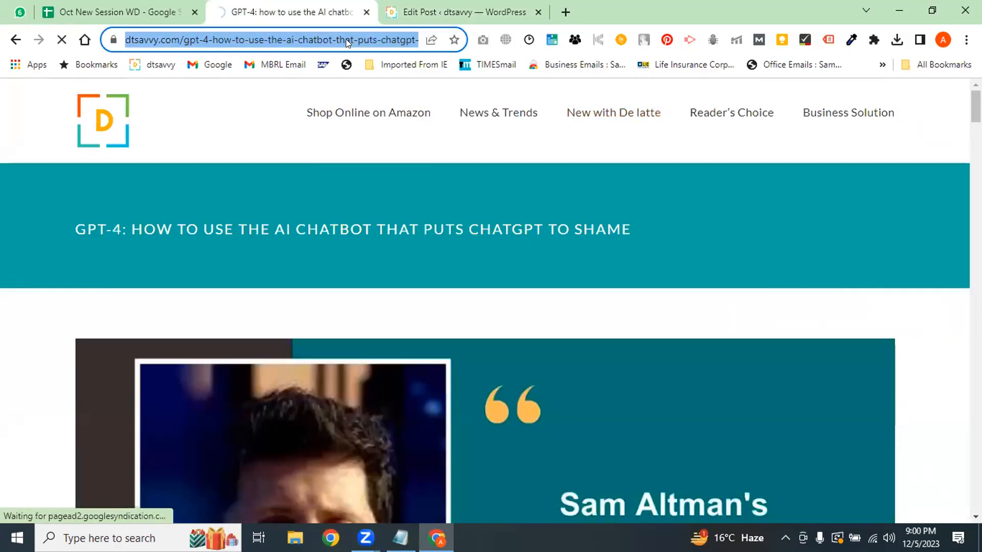
pyautogui.hotkey('ctrl', 'c')
pyautogui.click(455, 12)
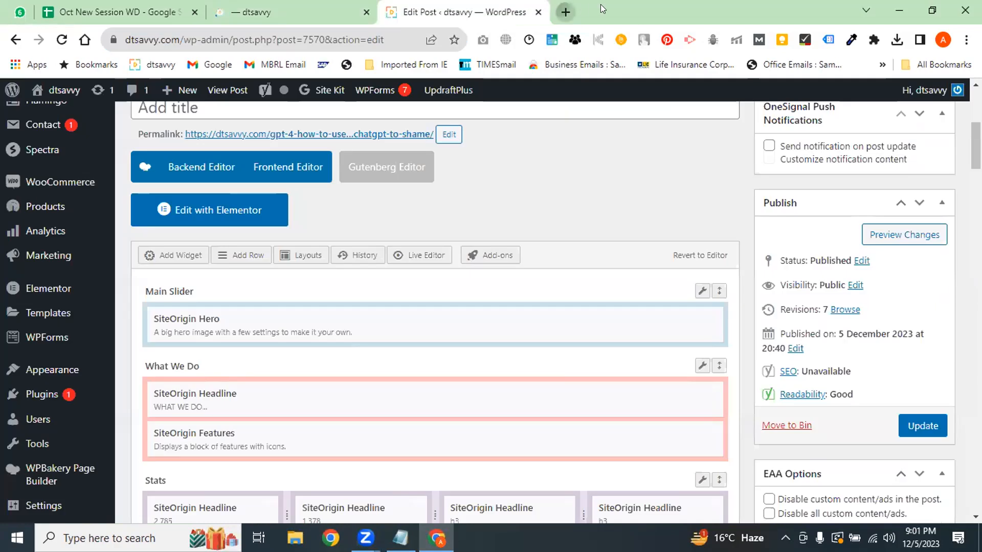
pyautogui.hotkey('ctrl', 't')
pyautogui.hotkey('ctrl', 'v')
pyautogui.press('Return')
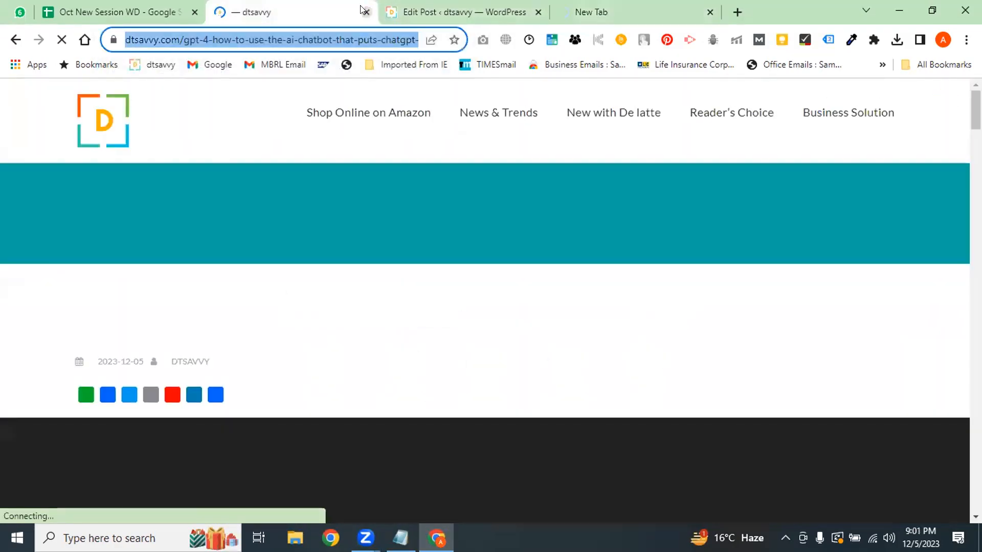
# Close the outdated duplicate article tab and view the freshly loaded live post
pyautogui.hotkey('ctrl', 'w')
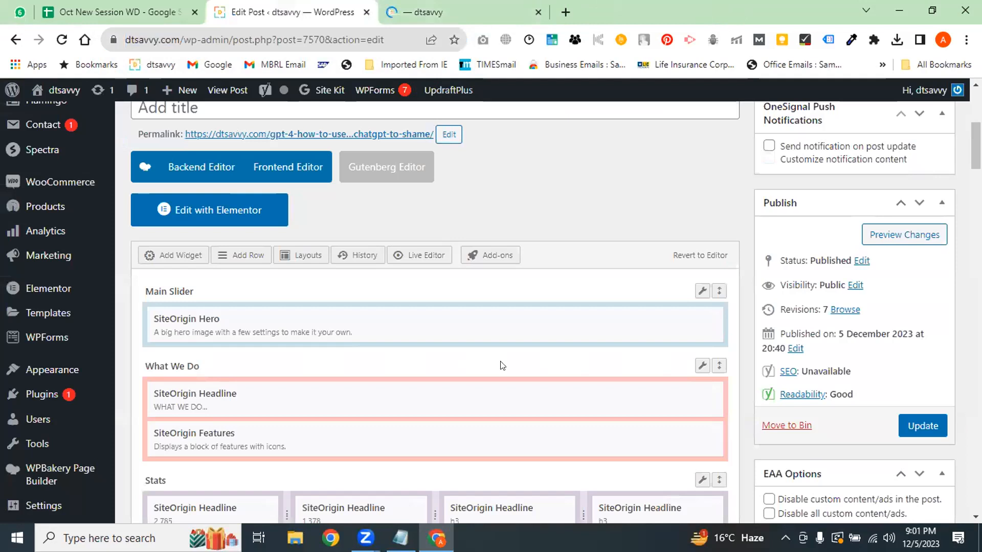
pyautogui.click(453, 5)
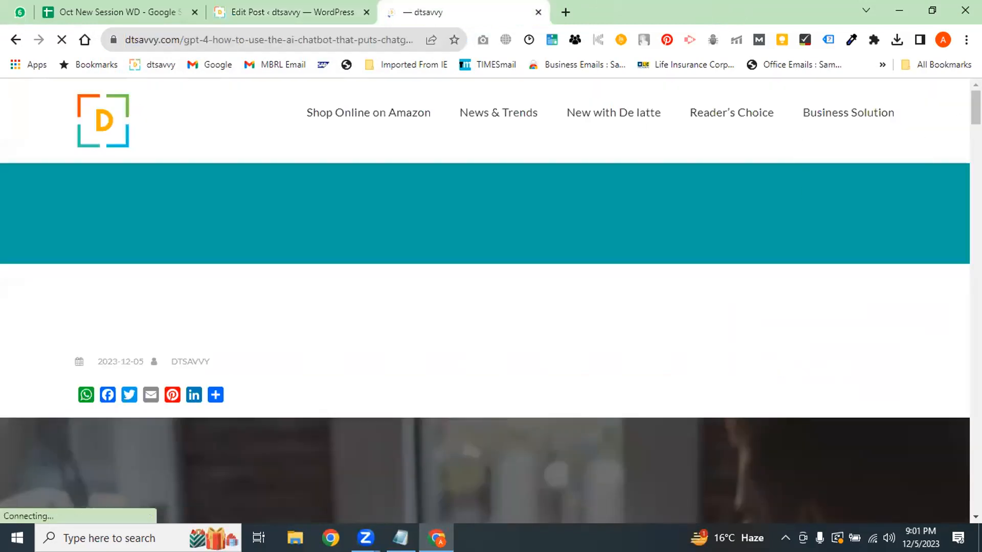
pyautogui.scroll(-3, 485, 307)
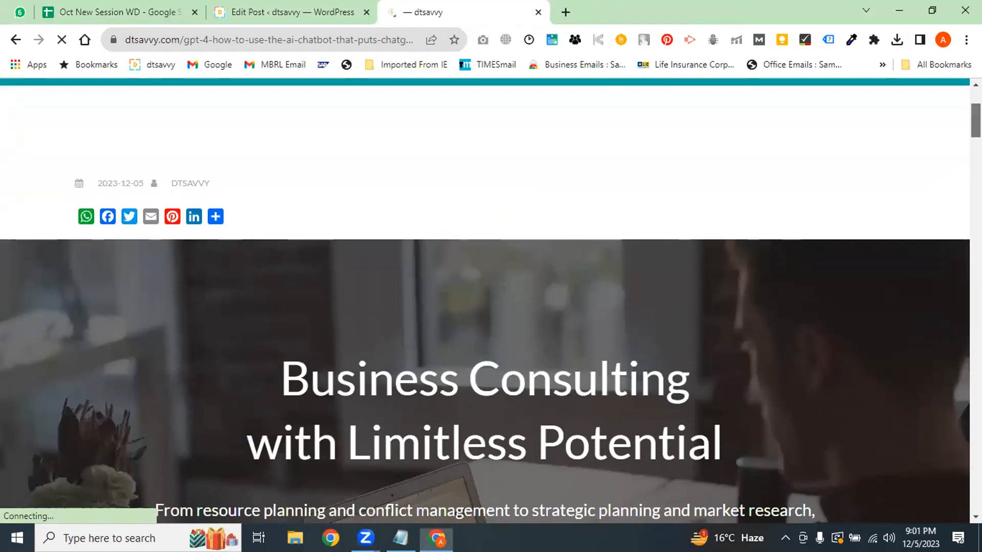
pyautogui.scroll(3, 485, 307)
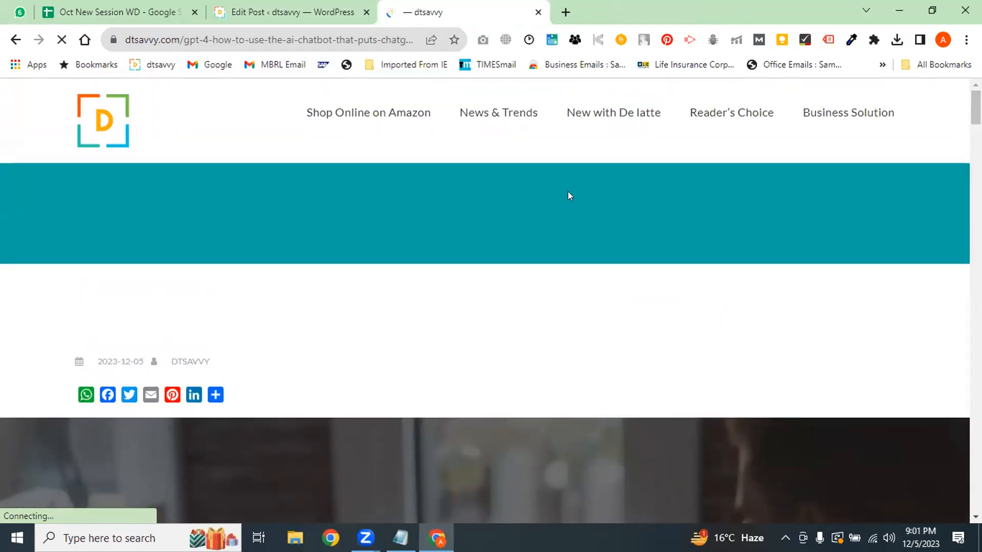
# Review the untitled post's Business Consulting layout down the page, then return to Edit Post
pyautogui.scroll(-15, 959, 135)
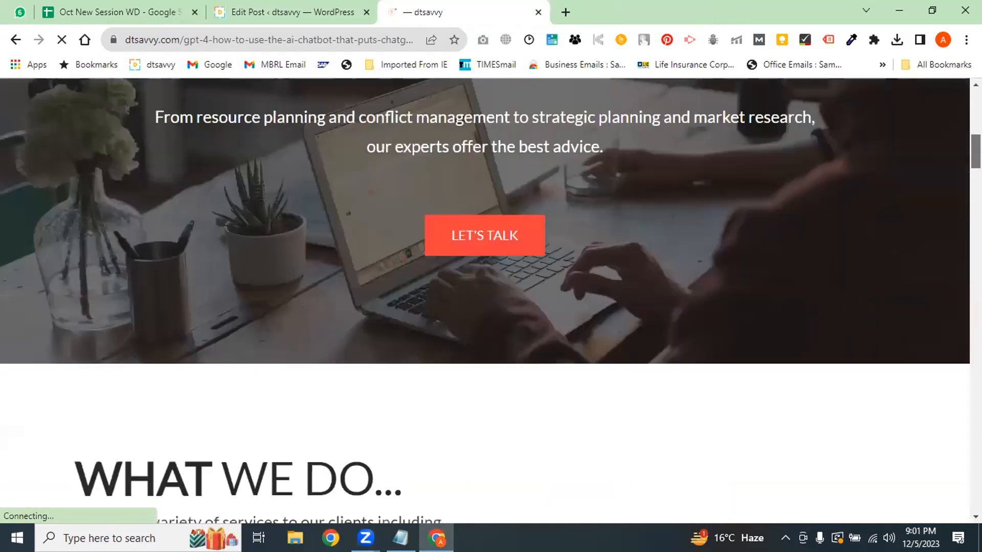
pyautogui.scroll(-10, 485, 302)
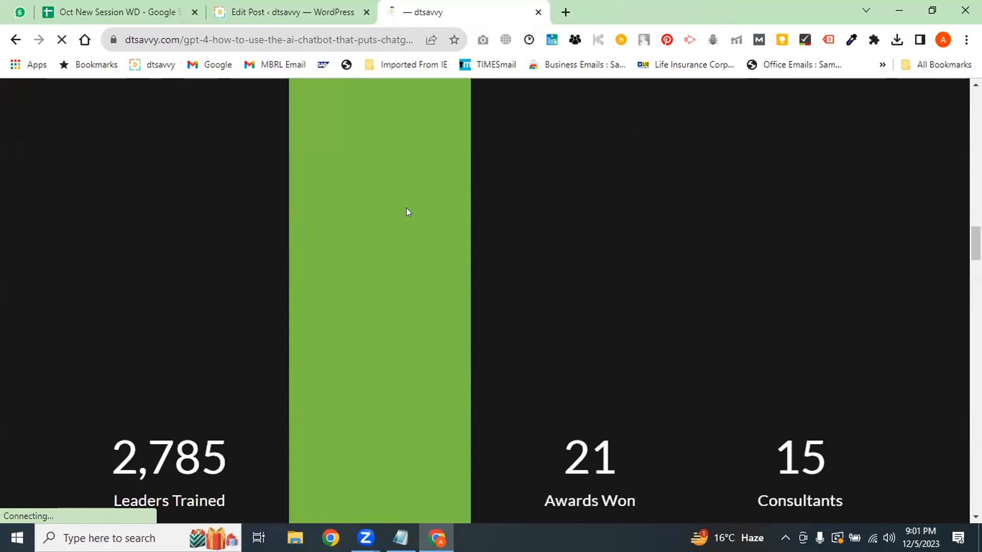
pyautogui.scroll(-10, 965, 230)
pyautogui.scroll(-10, 490, 301)
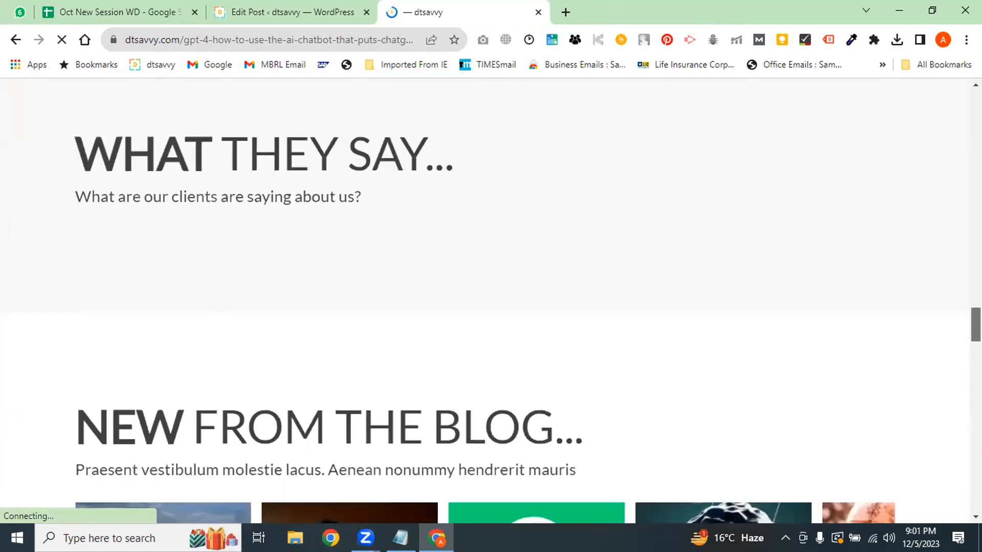
pyautogui.scroll(-4, 490, 302)
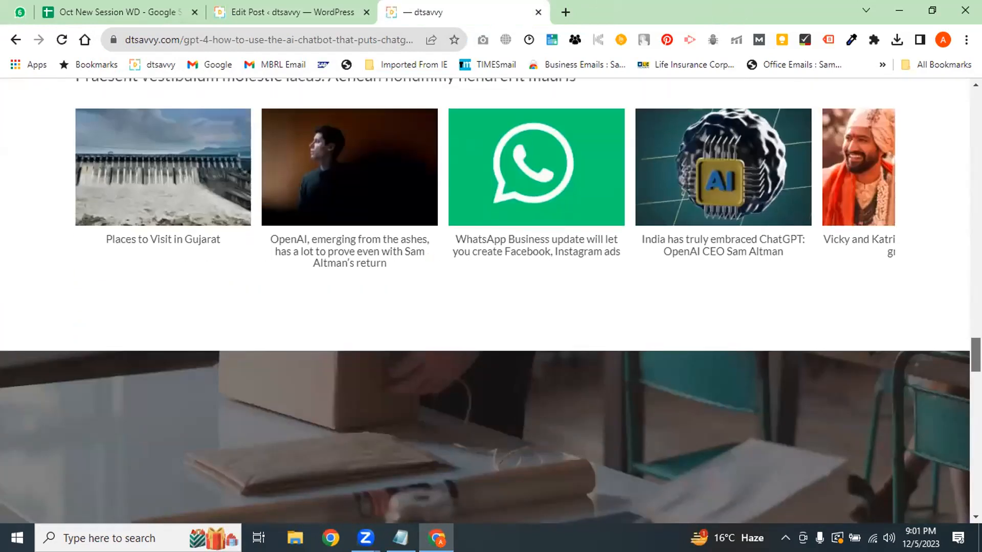
pyautogui.scroll(-15, 490, 301)
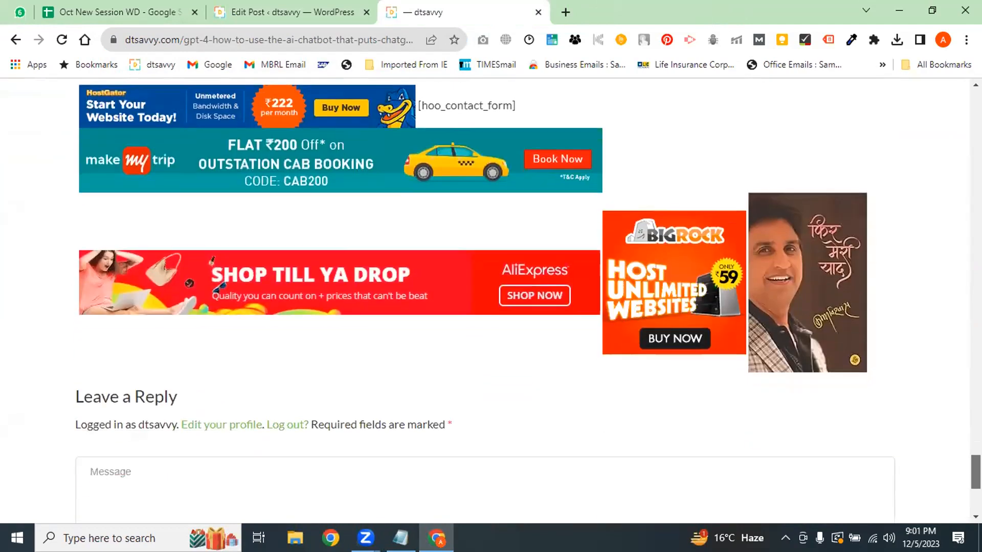
pyautogui.scroll(20, 490, 301)
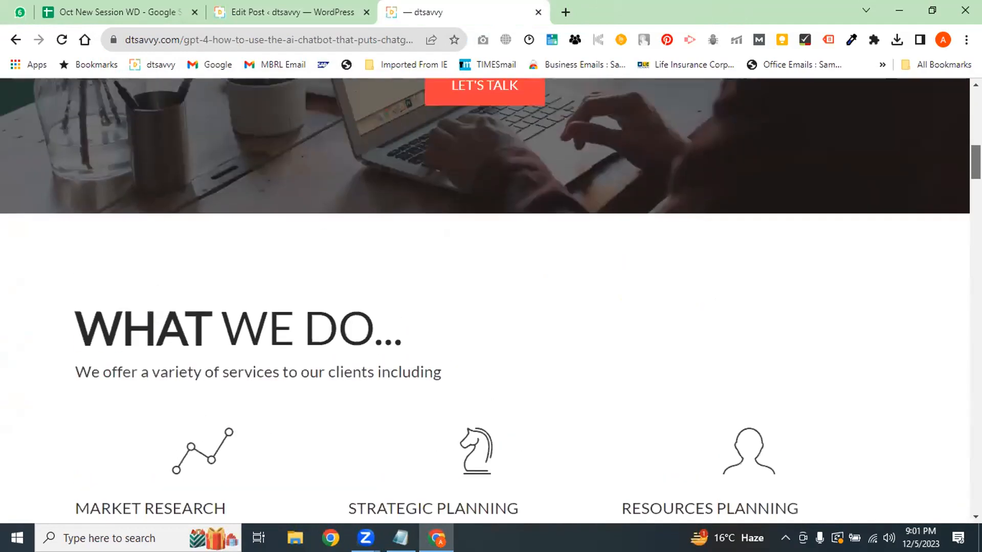
pyautogui.scroll(12, 490, 302)
pyautogui.scroll(-4, 490, 301)
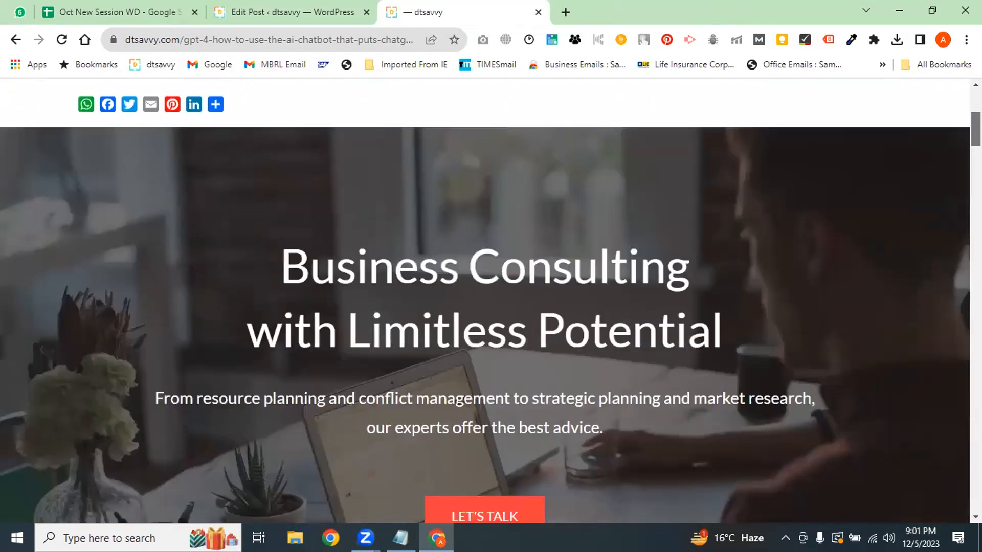
pyautogui.scroll(-2, 448, 200)
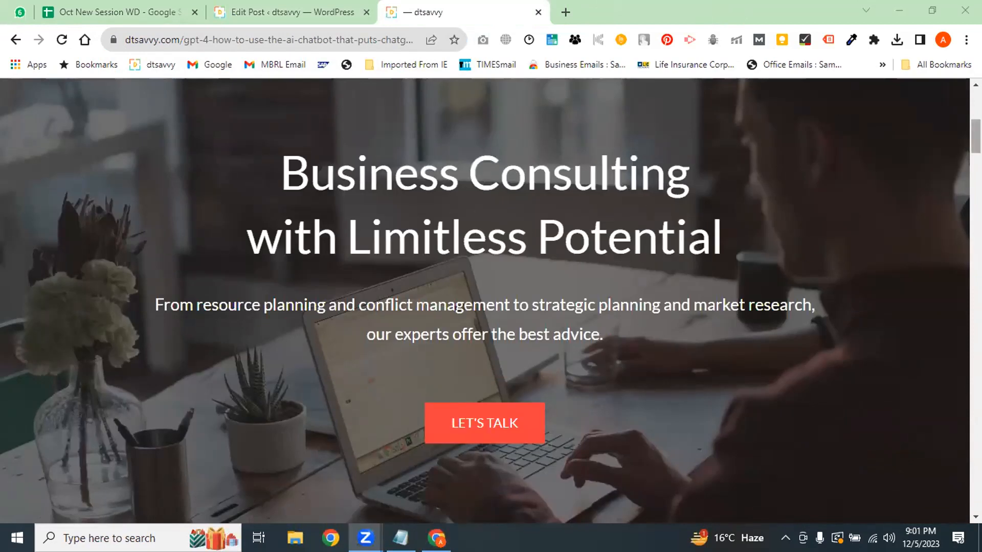
pyautogui.scroll(-15, 441, 304)
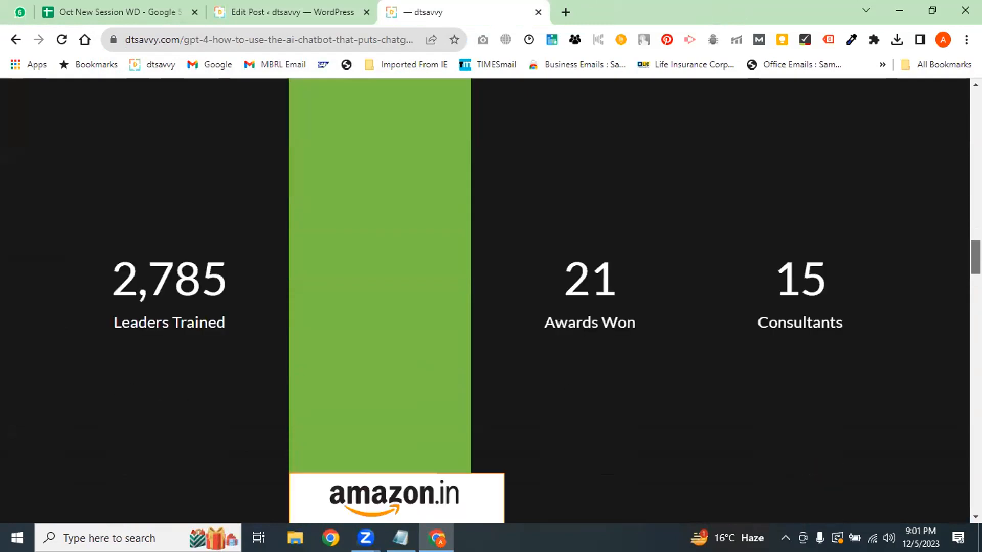
pyautogui.click(306, 12)
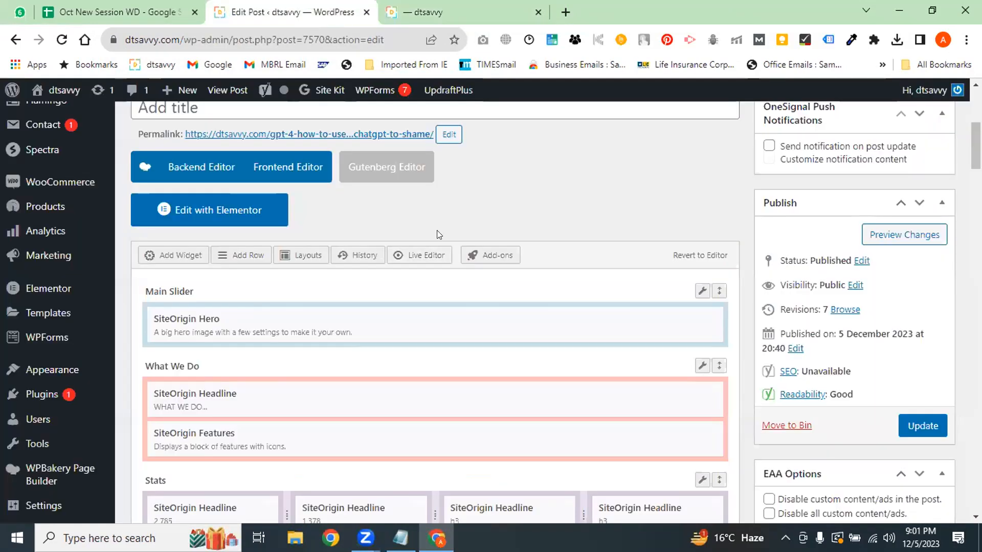
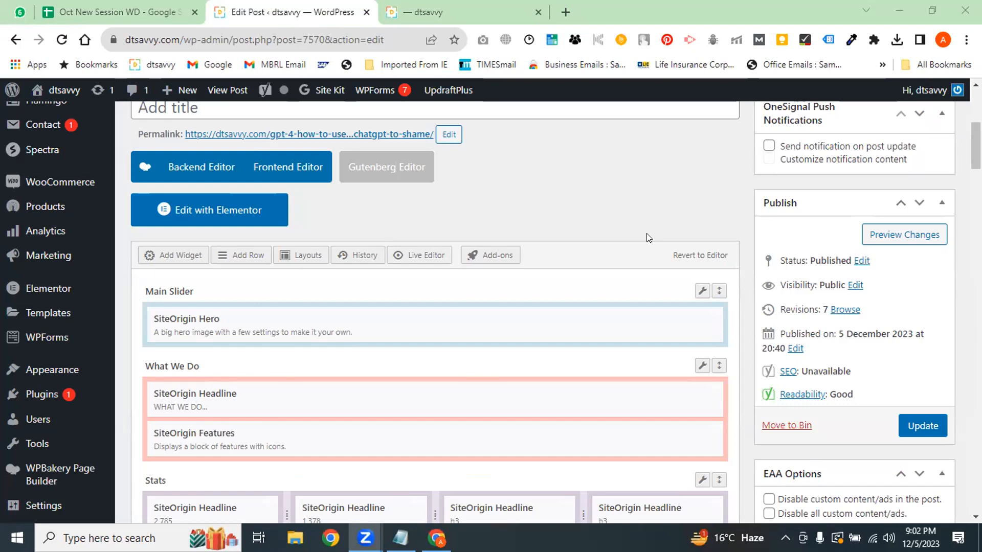
# Compare the live post with the post editor, scrolling down the live layout
pyautogui.hotkey('ctrl', 'Tab')
pyautogui.moveTo(976, 257); pyautogui.dragTo(976, 106)
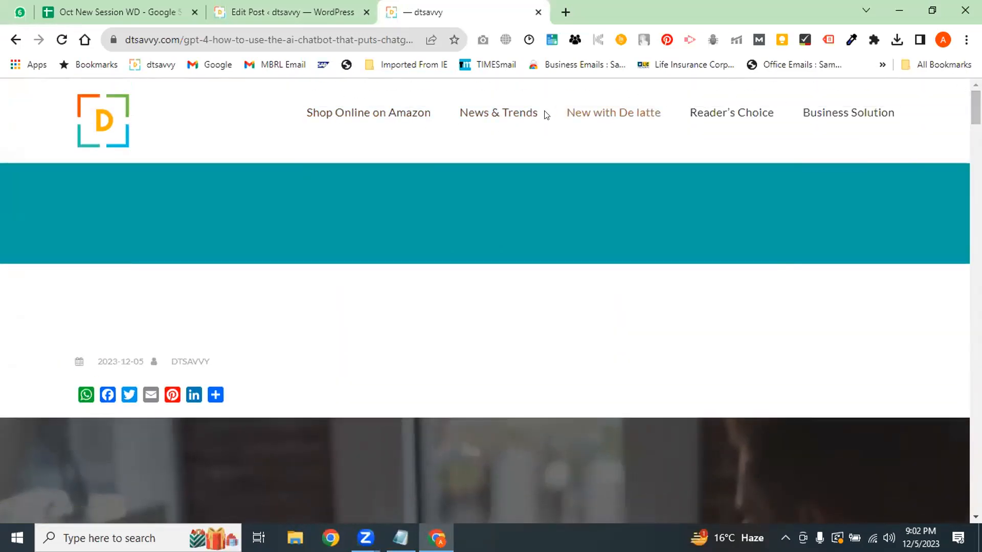
pyautogui.click(309, 9)
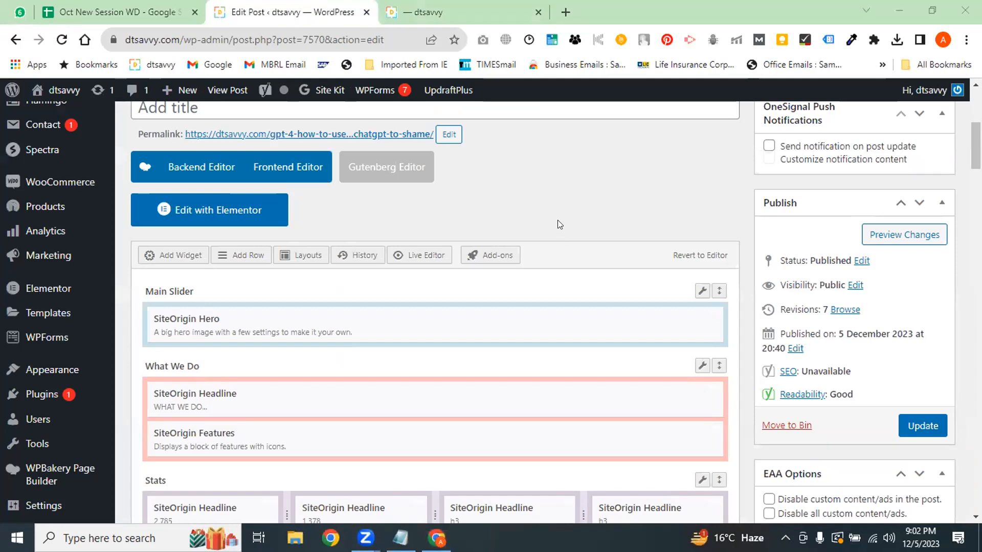
pyautogui.scroll(1, 457, 228)
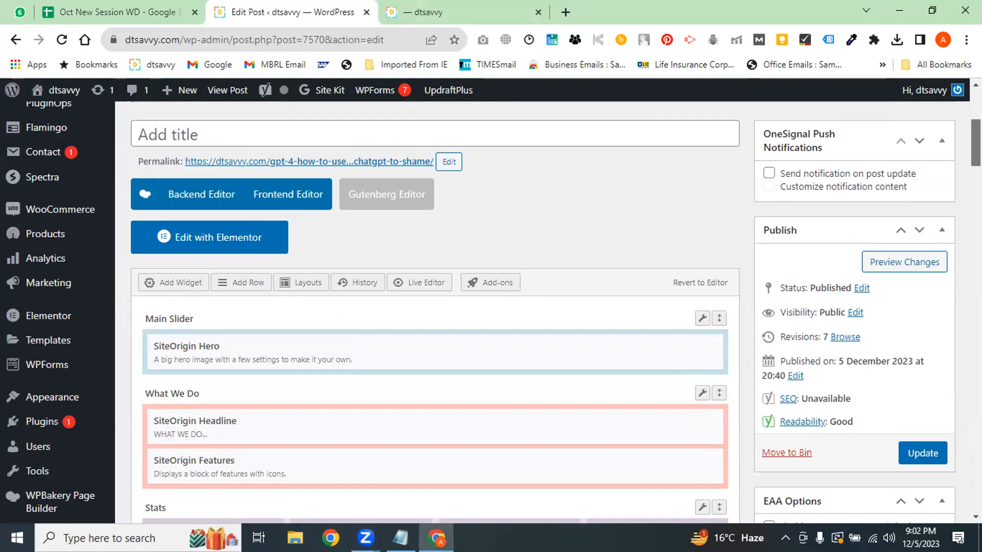
pyautogui.scroll(-3, 843, 215)
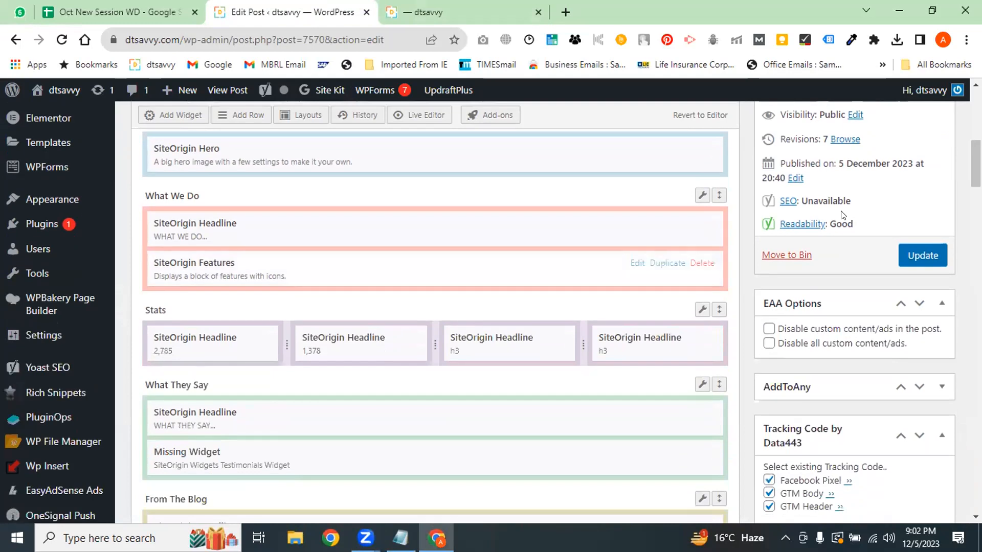
pyautogui.click(420, 15)
pyautogui.scroll(-3, 600, 341)
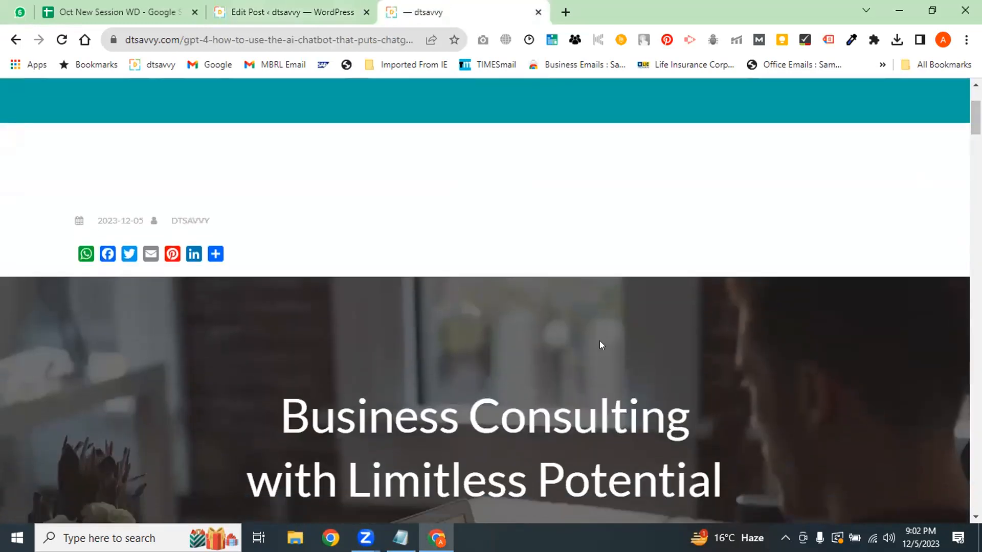
pyautogui.scroll(-5, 600, 341)
pyautogui.scroll(-10, 960, 213)
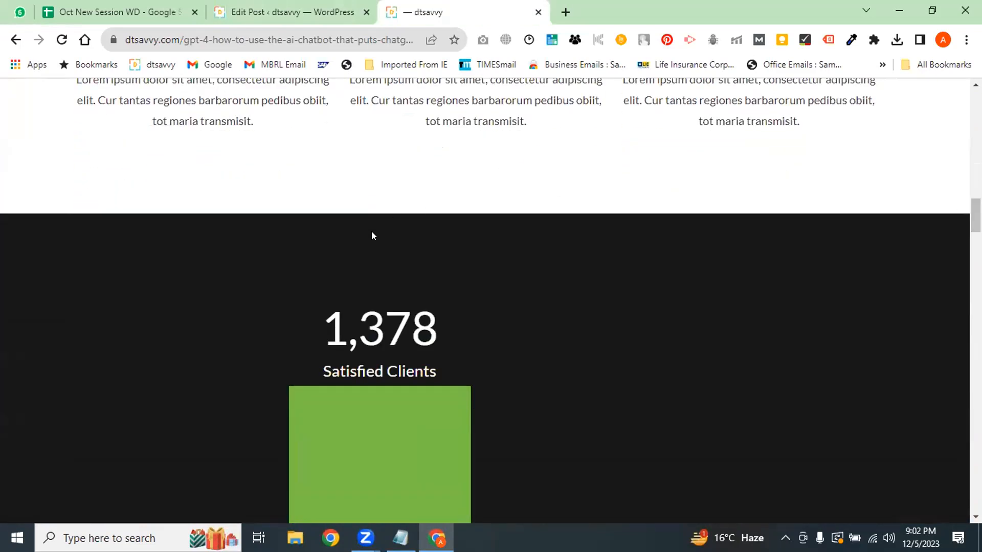
pyautogui.hotkey('ctrl', 'shift', 'Tab')
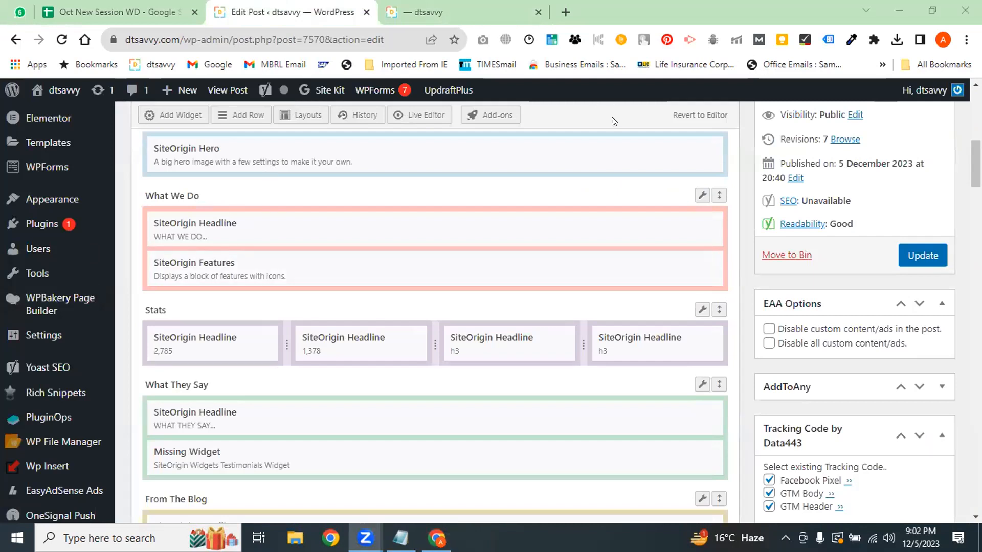
# Recheck the live post's layout against the editor several more times
pyautogui.click(453, 8)
pyautogui.scroll(10, 897, 99)
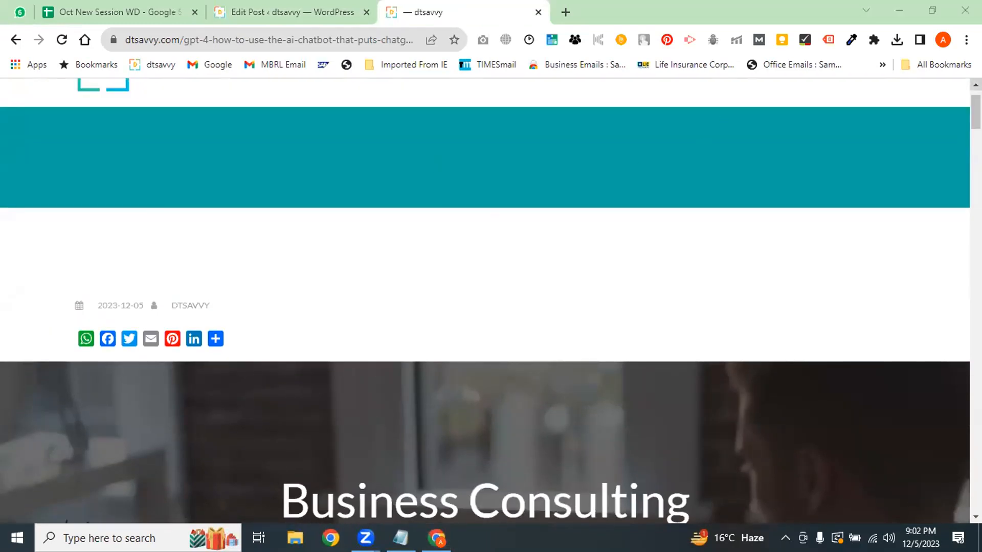
pyautogui.scroll(-5, 975, 118)
pyautogui.scroll(-3, 975, 128)
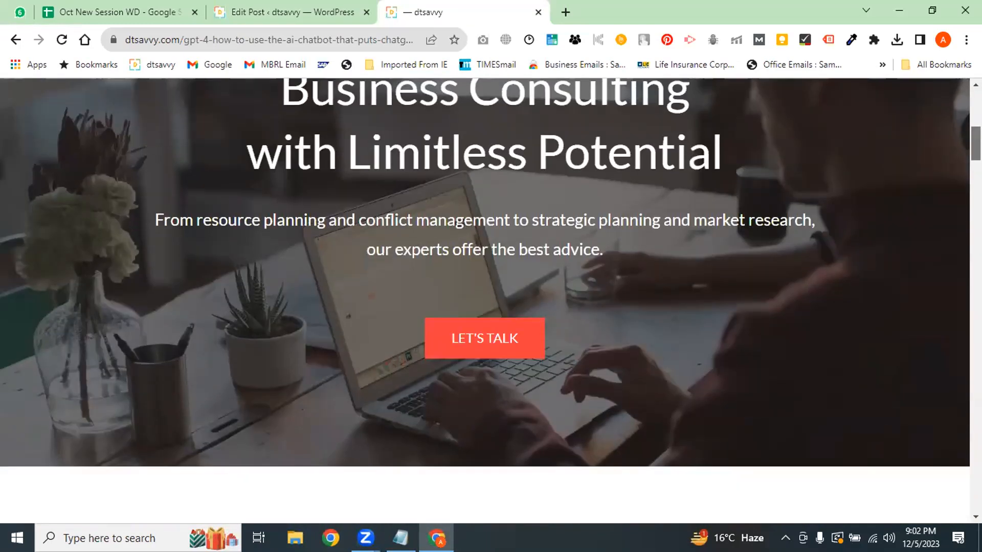
pyautogui.click(352, 11)
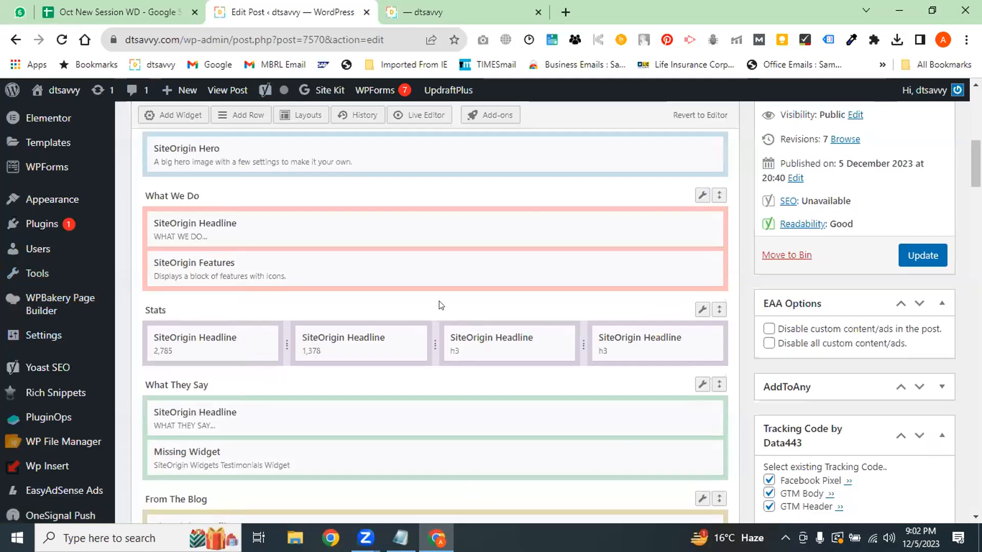
pyautogui.click(450, 12)
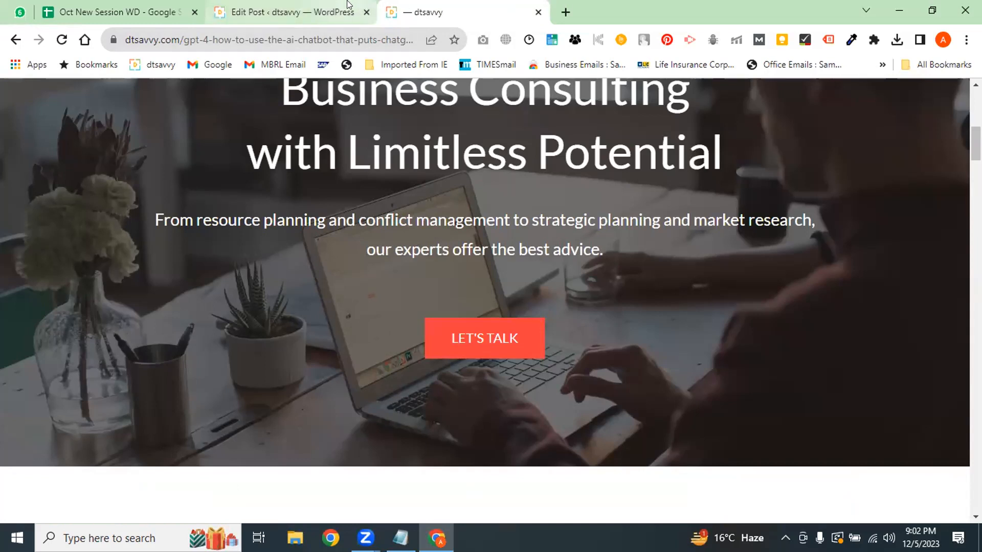
pyautogui.click(286, 12)
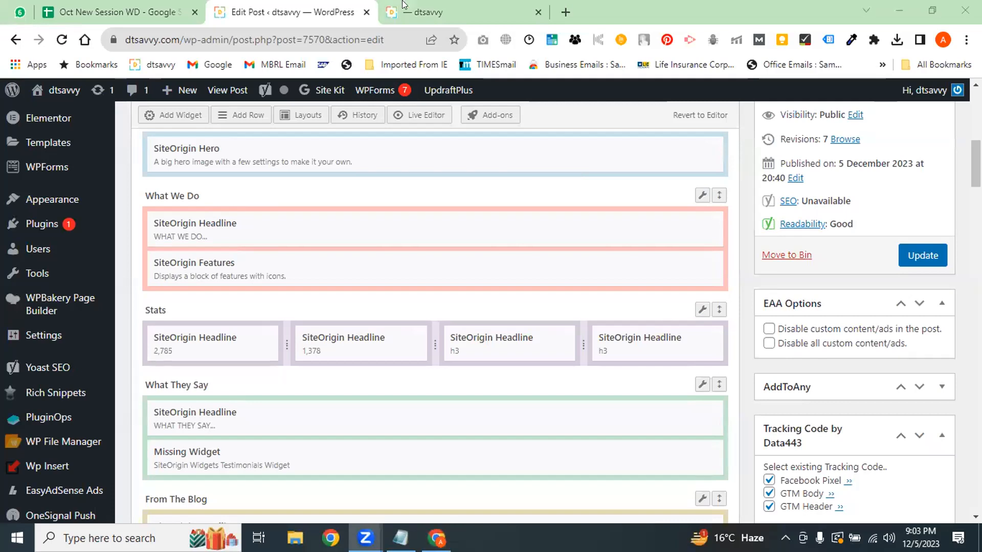
pyautogui.hotkey('ctrl', 'Tab')
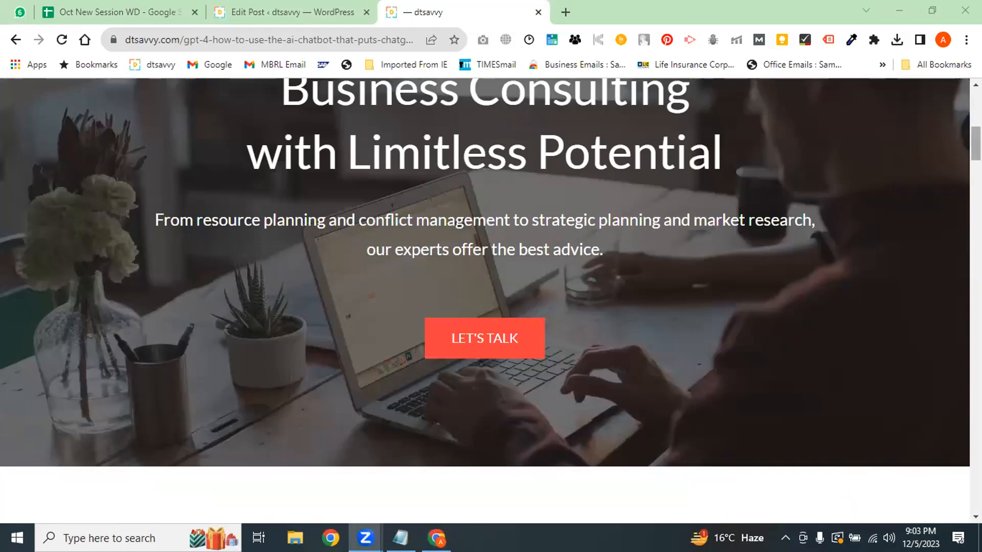
pyautogui.scroll(-7, 474, 235)
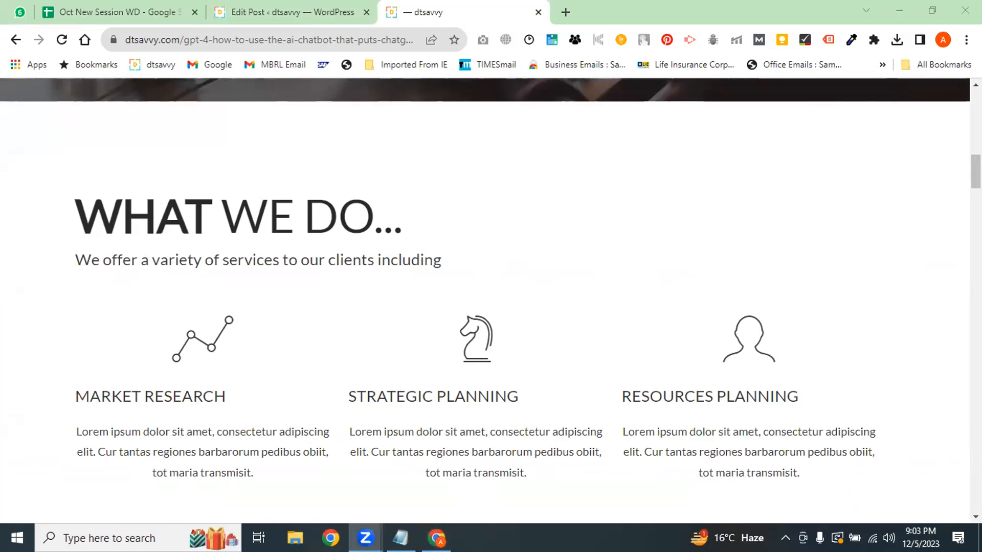
pyautogui.scroll(-8, 466, 239)
pyautogui.scroll(-6, 466, 239)
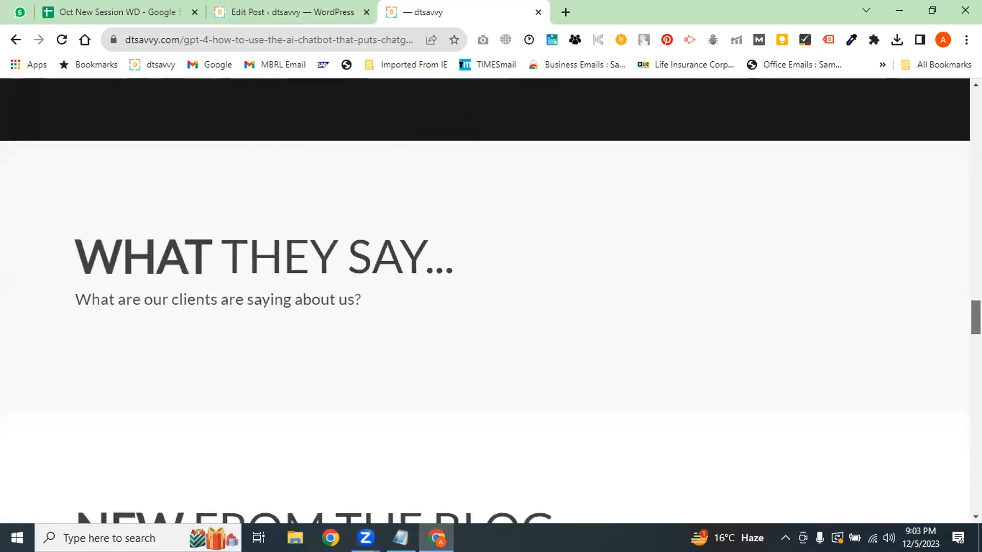
pyautogui.click(249, 6)
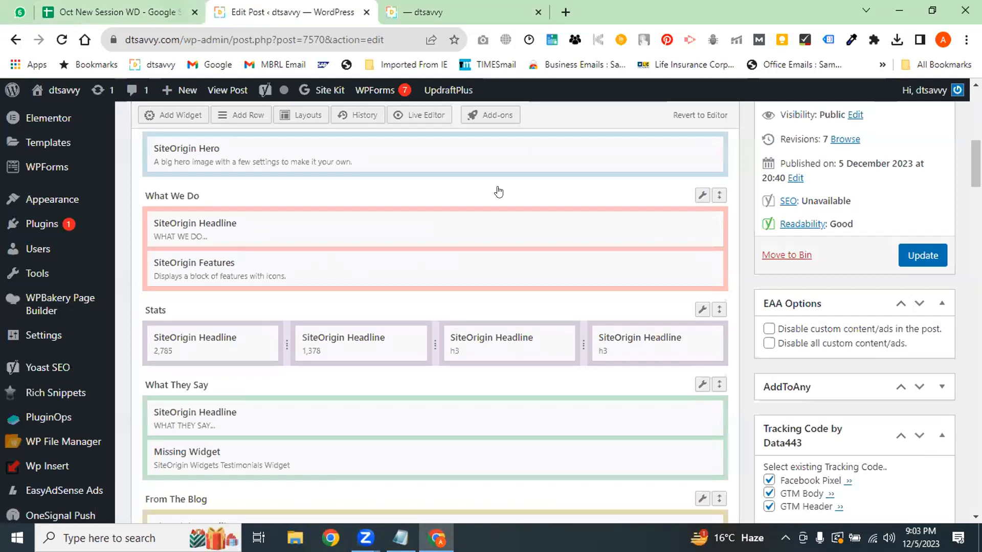
# Open the post with Edit with Elementor
pyautogui.click(498, 192)
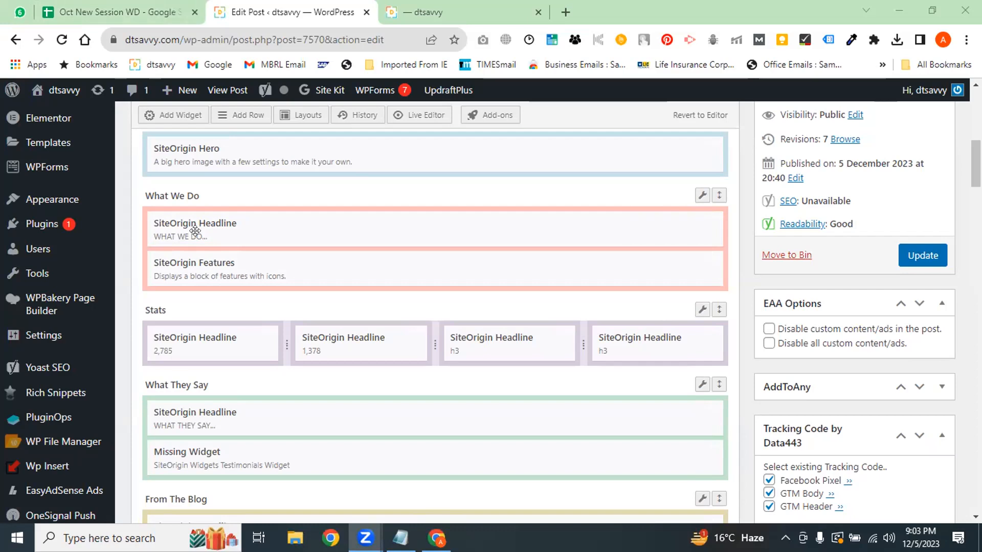
pyautogui.scroll(1, 51, 246)
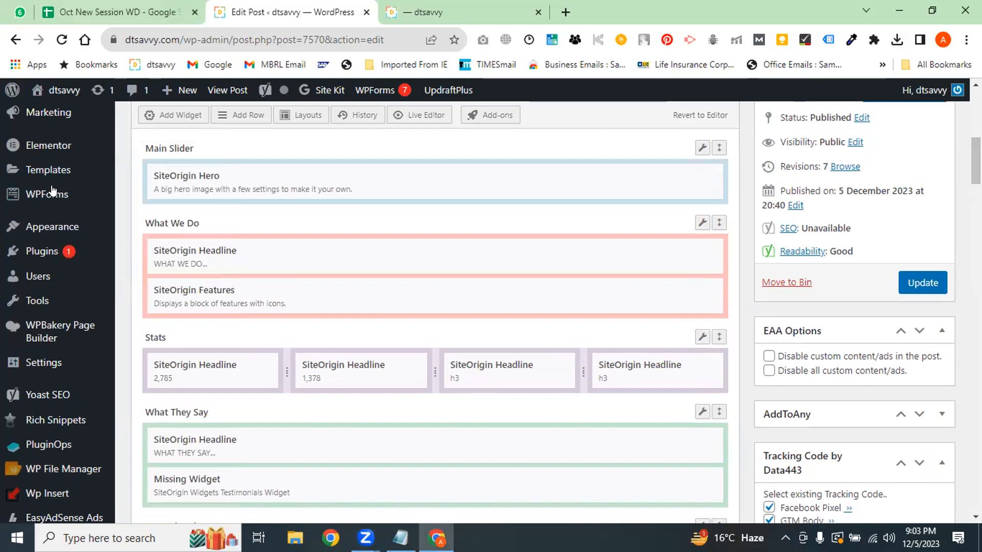
pyautogui.moveTo(976, 168); pyautogui.dragTo(976, 147)
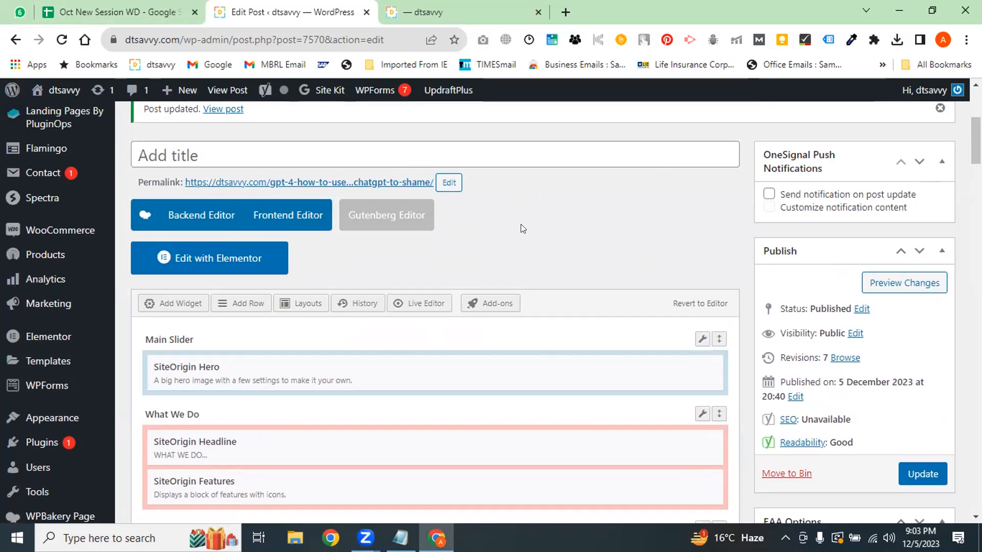
pyautogui.scroll(-1, 623, 213)
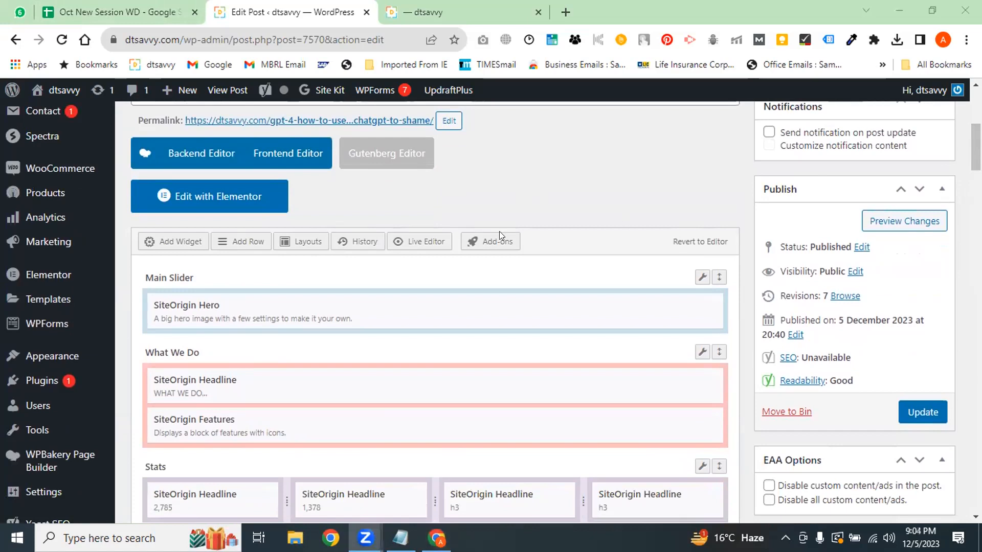
pyautogui.click(218, 204)
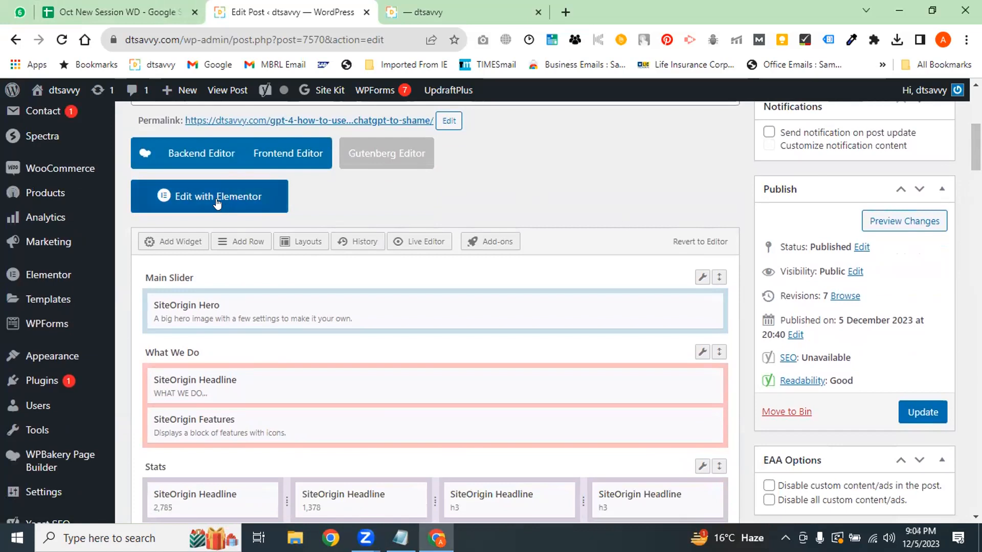
pyautogui.click(217, 203)
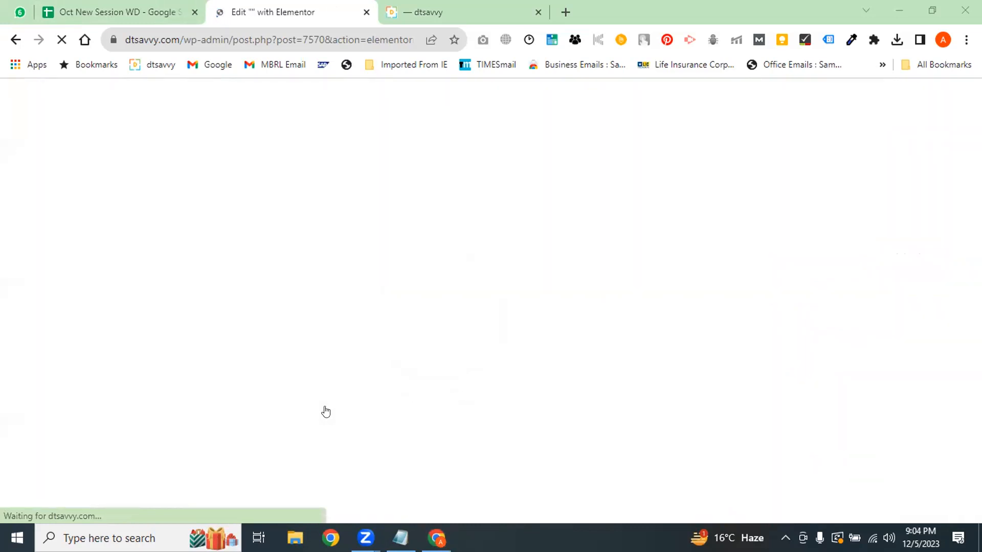
# Reload the live post in the dtsavvy tab, then return to the Elementor tab
pyautogui.click(432, 10)
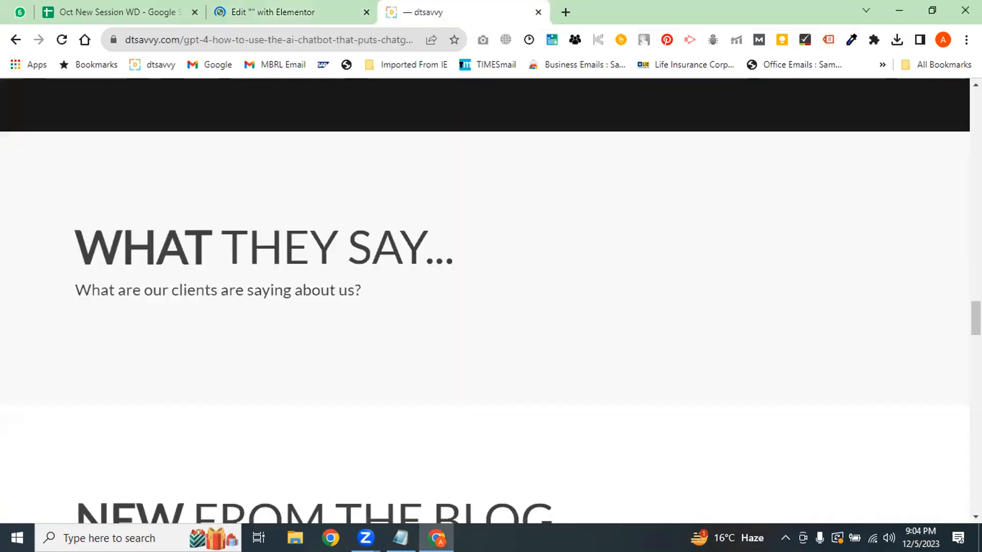
pyautogui.click(335, 47)
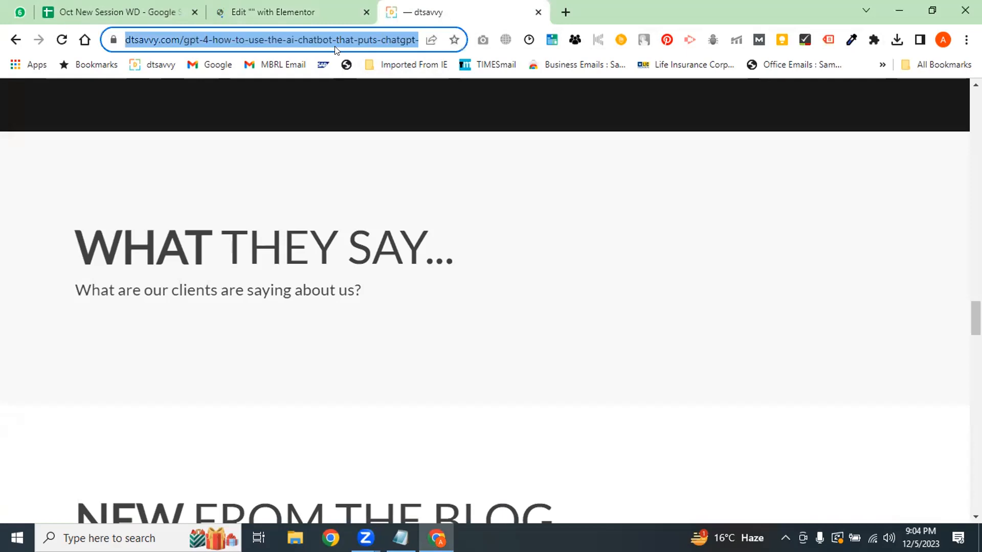
pyautogui.click(453, 236)
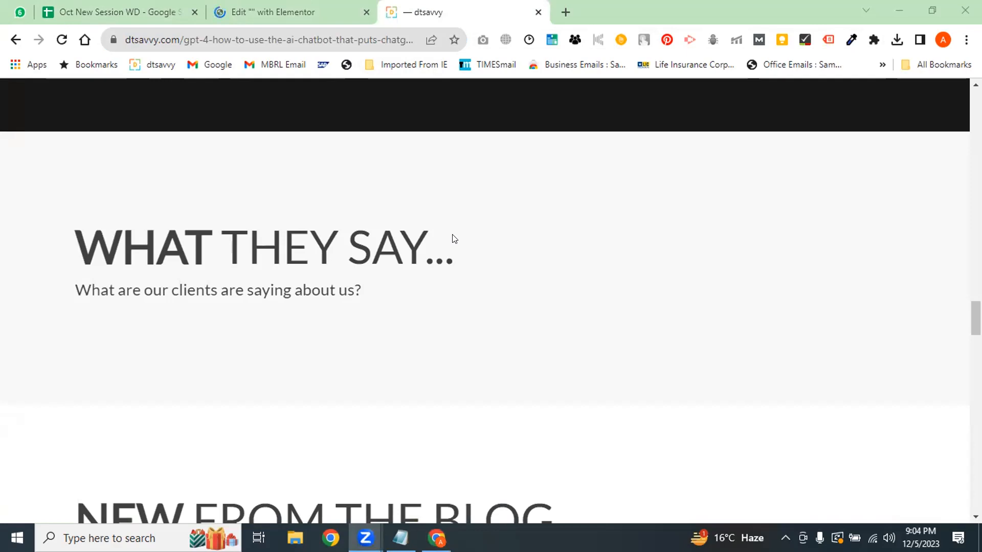
pyautogui.click(369, 35)
pyautogui.click(368, 33)
pyautogui.press('Return')
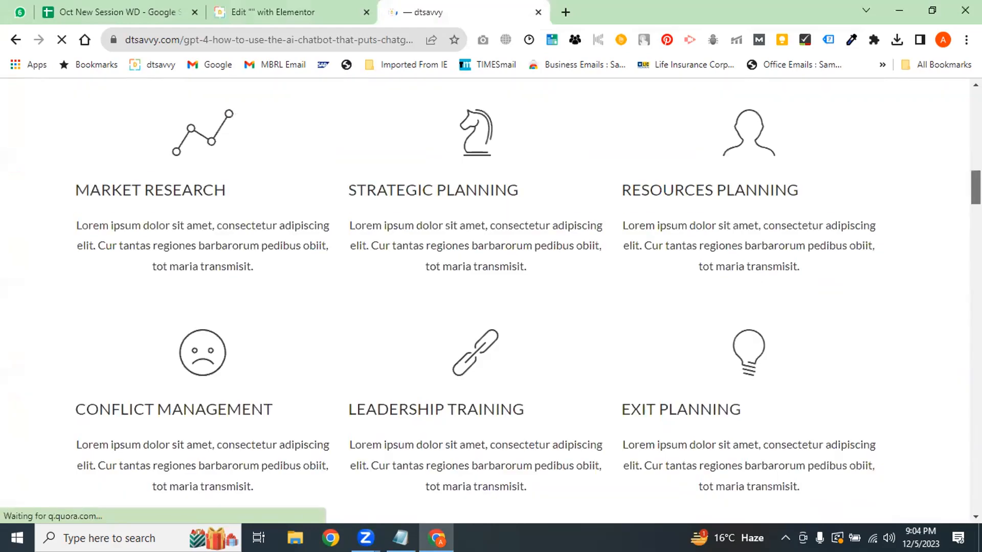
pyautogui.click(286, 12)
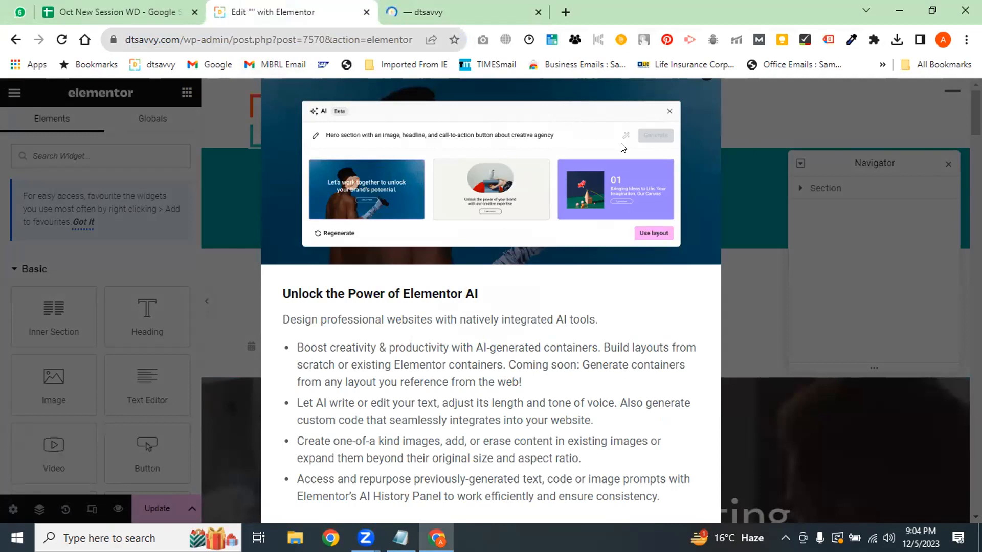
# Raise the browser page zoom to 100% in the Elementor tab
pyautogui.moveTo(531, 420); pyautogui.dragTo(543, 441)
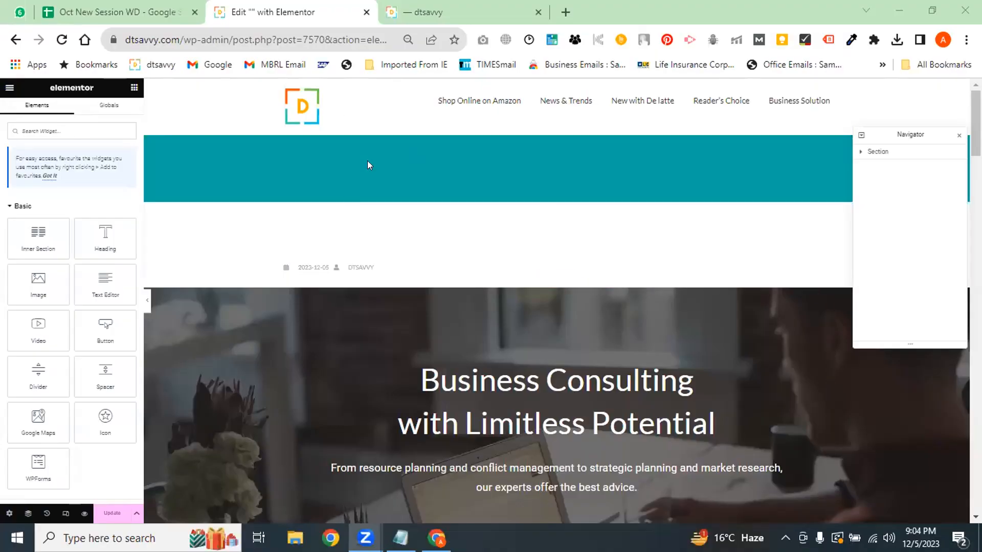
pyautogui.click(408, 41)
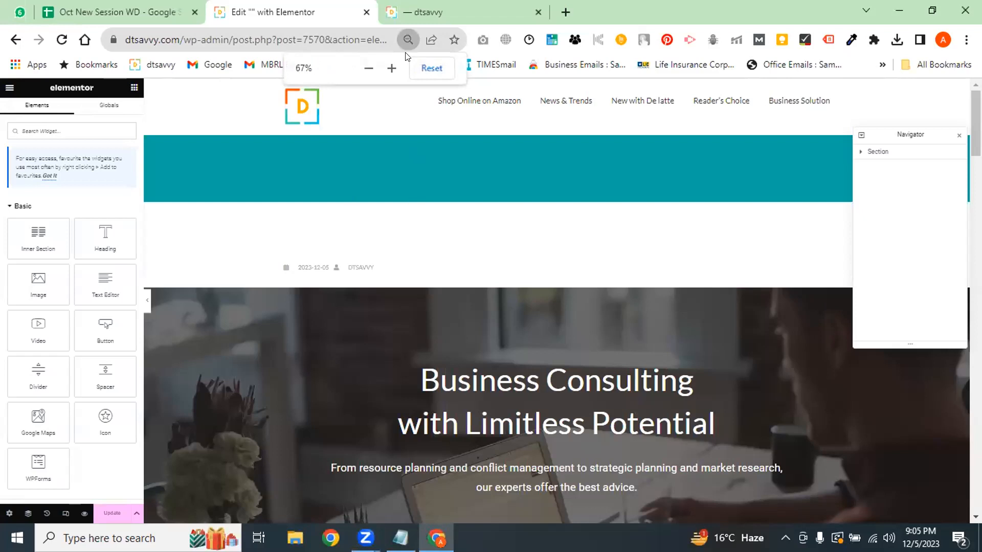
pyautogui.click(391, 68)
pyautogui.click(391, 68)
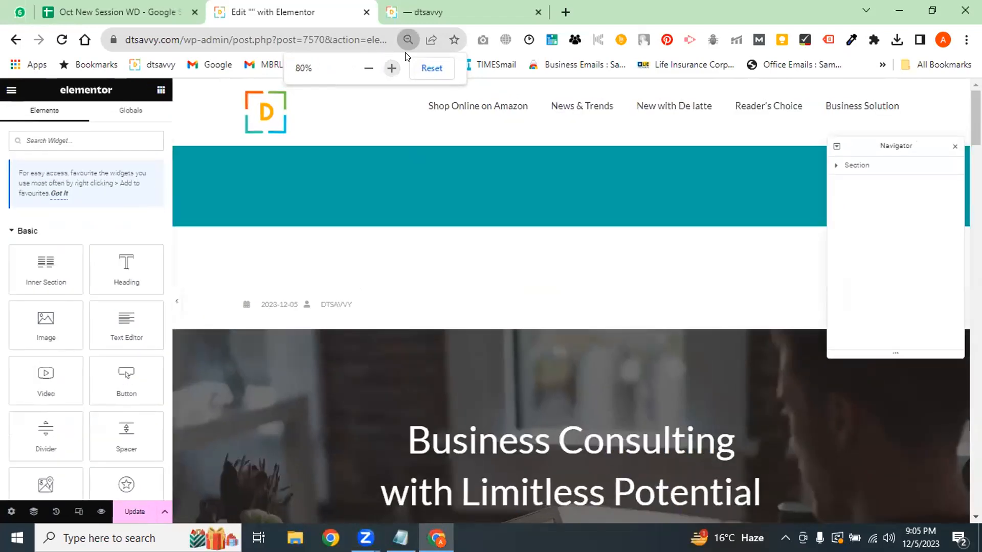
pyautogui.click(391, 68)
pyautogui.click(391, 68)
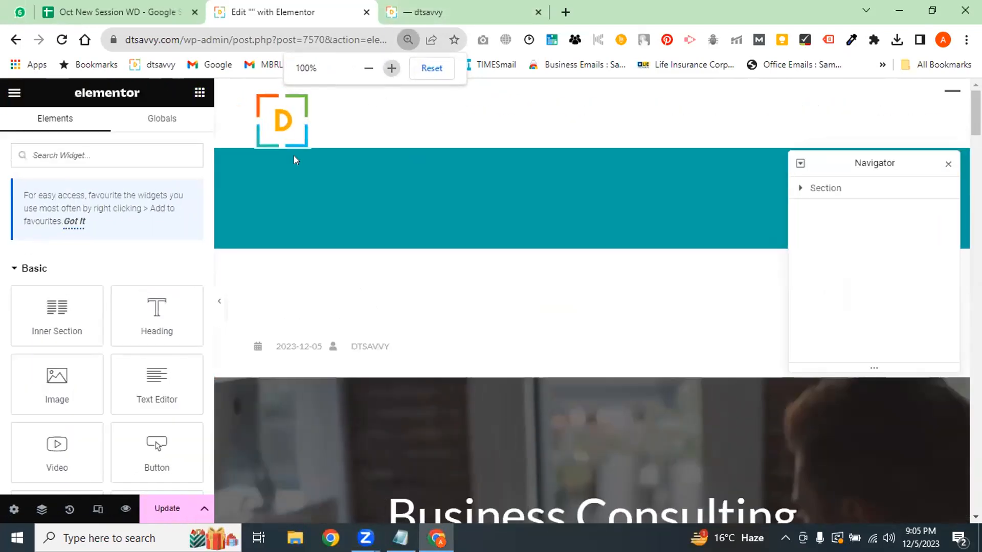
# Reload and scroll the live post page, then go back to the Elementor editor tab
pyautogui.click(484, 10)
pyautogui.click(317, 39)
pyautogui.press('Return')
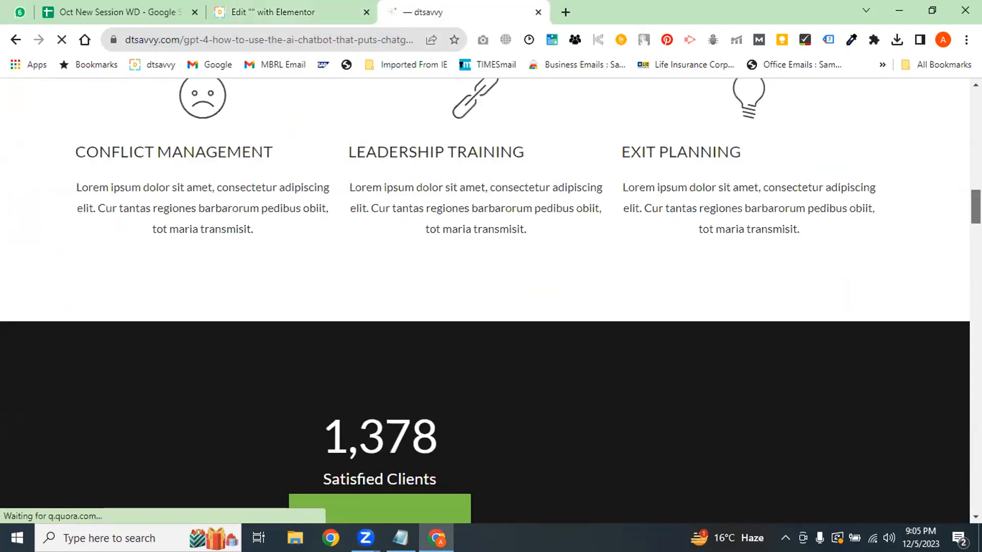
pyautogui.scroll(-10, 306, 235)
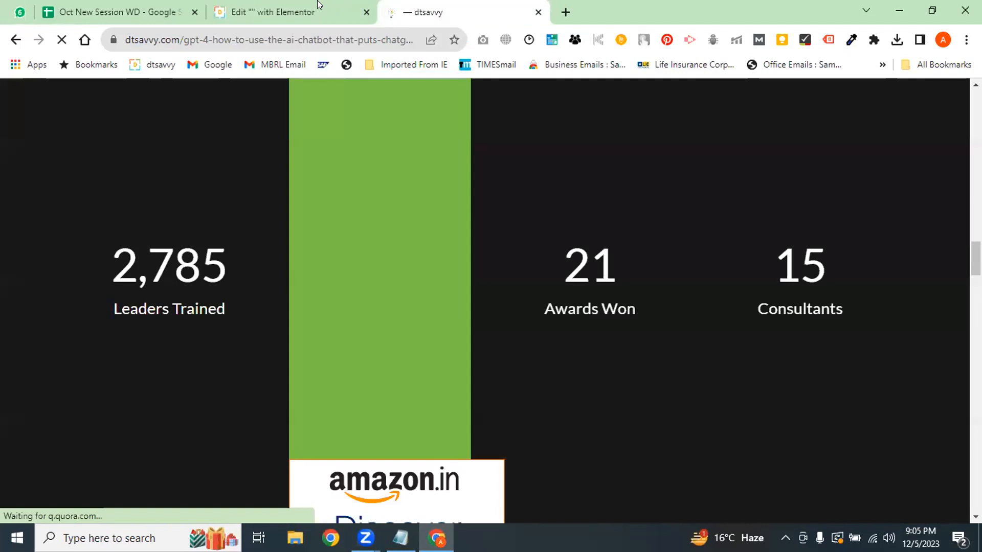
pyautogui.click(320, 8)
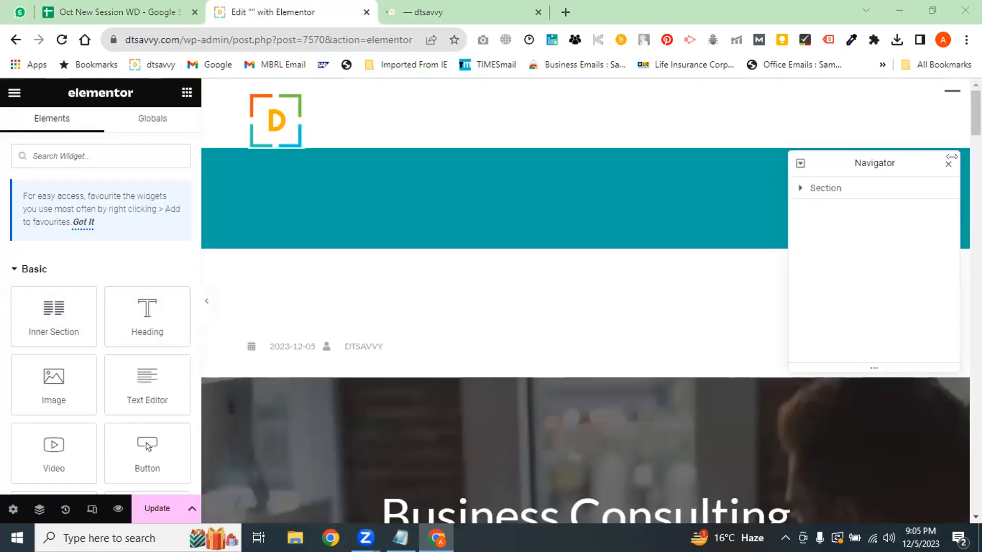
# Close the Navigator overlay, scroll the canvas and add a heading below the contact form
pyautogui.click(947, 165)
pyautogui.scroll(-10, 942, 170)
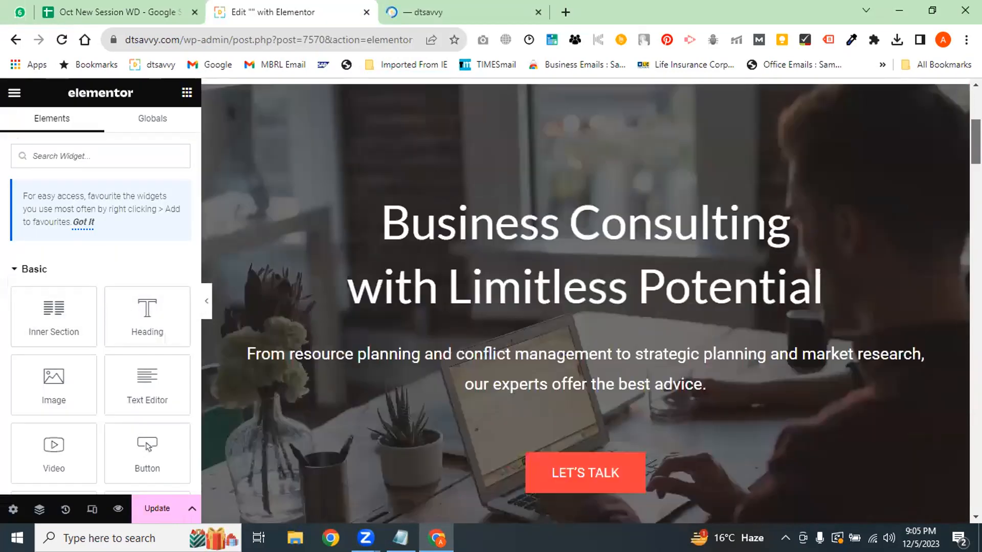
pyautogui.scroll(-15, 586, 301)
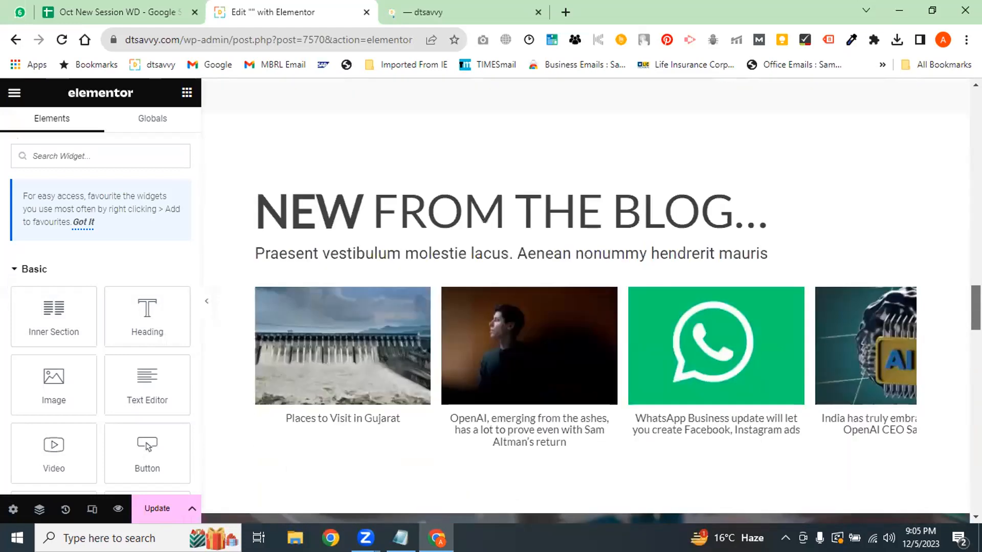
pyautogui.scroll(-8, 444, 235)
pyautogui.scroll(20, 444, 235)
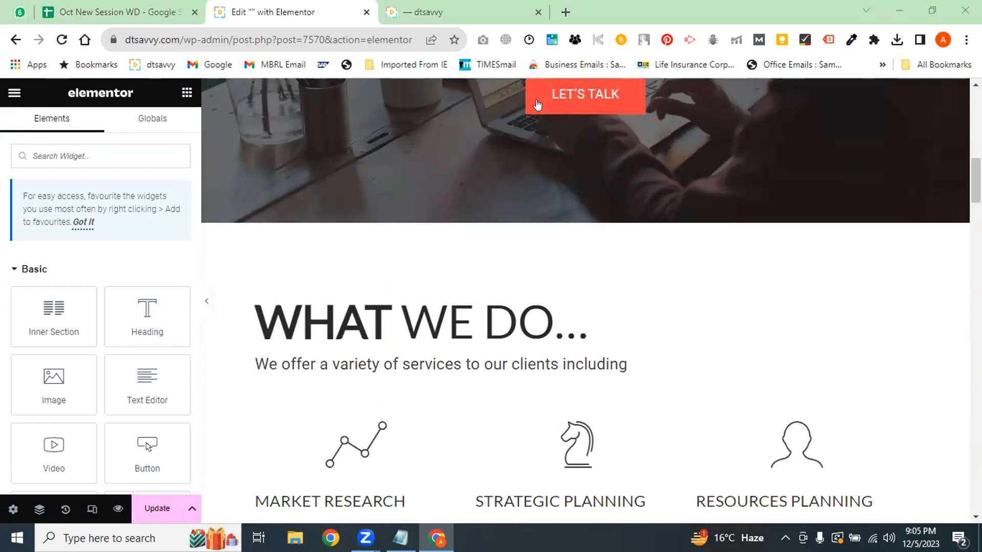
pyautogui.moveTo(462, 4)
pyautogui.scroll(-5, 798, 204)
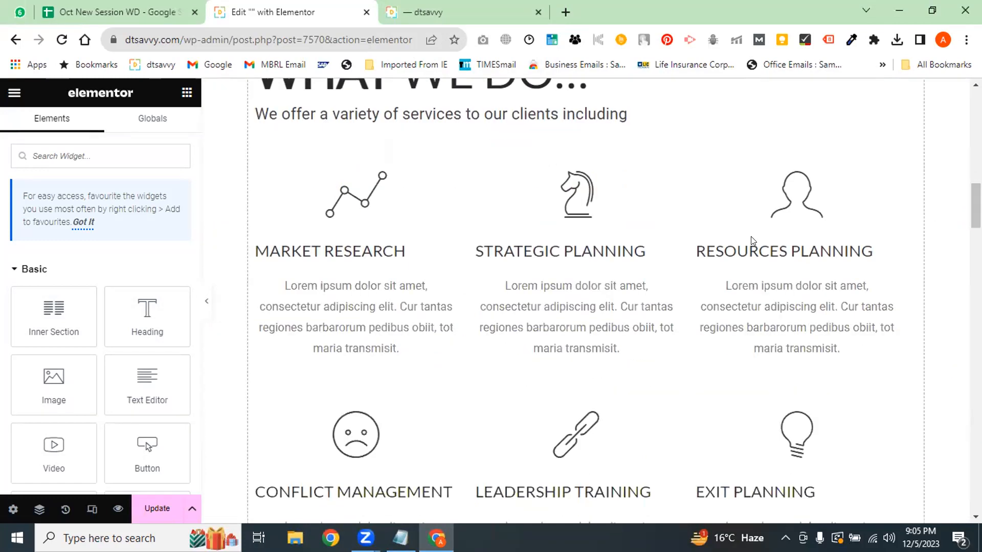
pyautogui.click(152, 330)
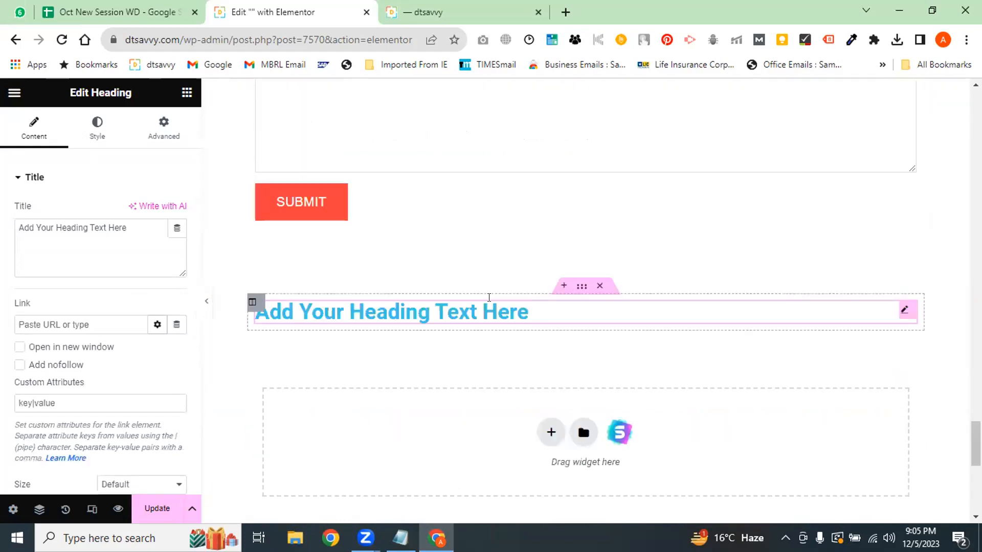
# Drag a Heading widget below the Get in Touch form and select its placeholder text
pyautogui.scroll(10, 398, 227)
pyautogui.scroll(-10, 868, 412)
pyautogui.moveTo(459, 413); pyautogui.dragTo(424, 235)
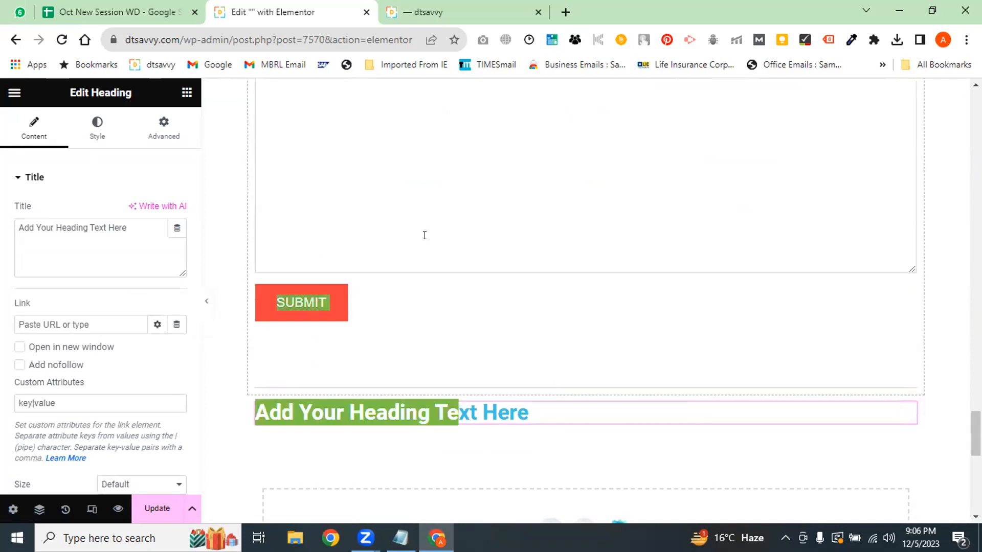
pyautogui.moveTo(414, 407); pyautogui.dragTo(511, 315)
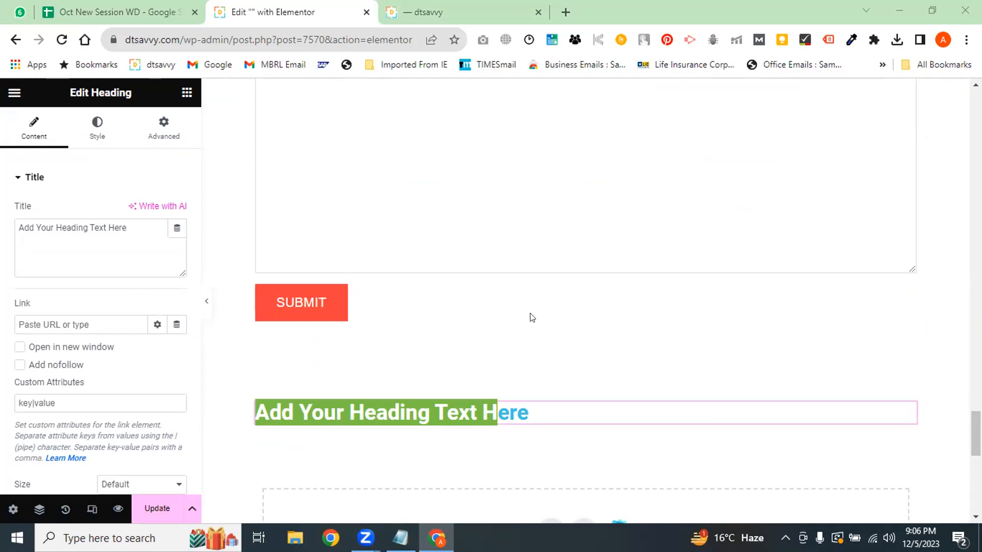
# Start editing the heading's title, then leave with the browser Back button
pyautogui.scroll(10, 532, 317)
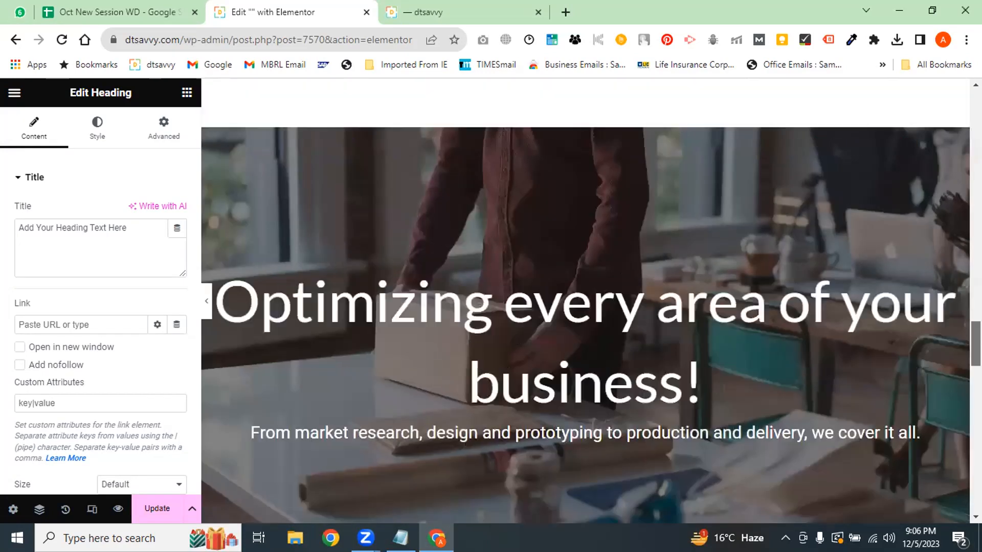
pyautogui.scroll(3, 586, 302)
pyautogui.click(90, 228)
pyautogui.scroll(-9, 586, 307)
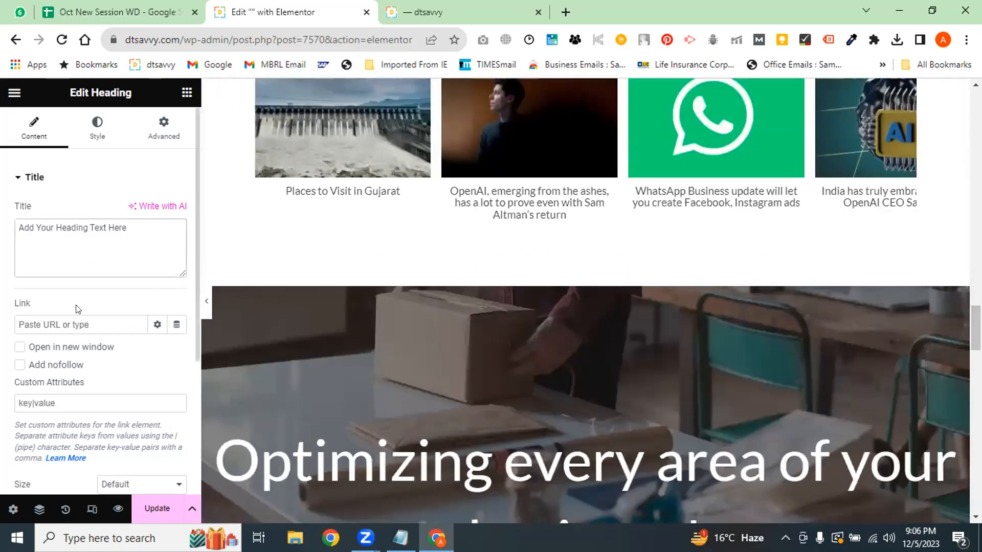
pyautogui.scroll(-15, 680, 353)
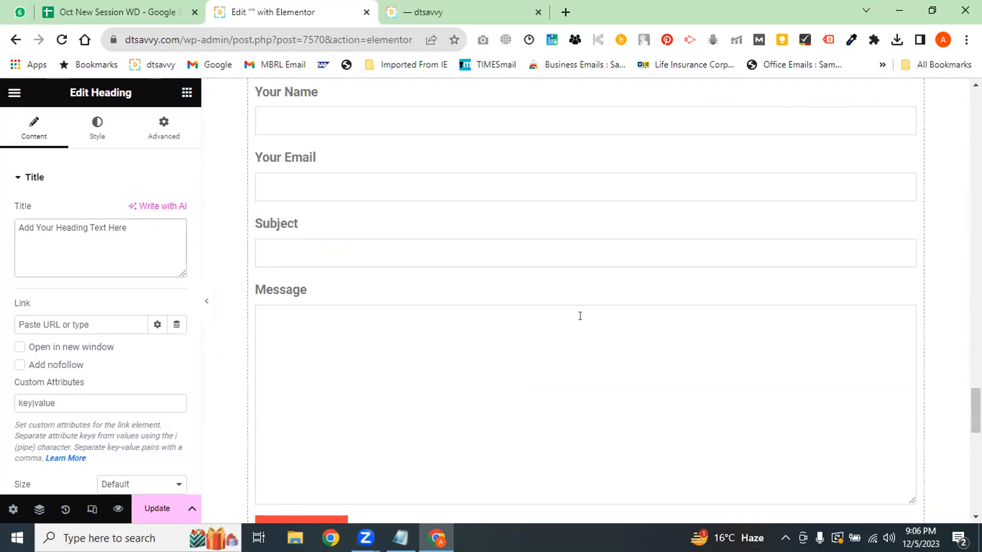
pyautogui.click(14, 39)
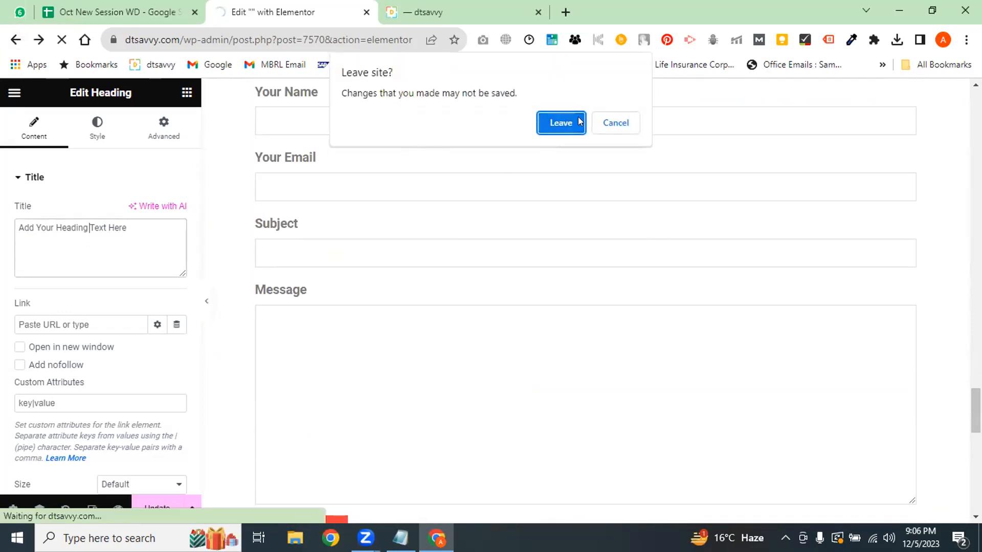
# Leave Elementor despite unsaved changes and switch the post back to the WordPress editor
pyautogui.click(558, 123)
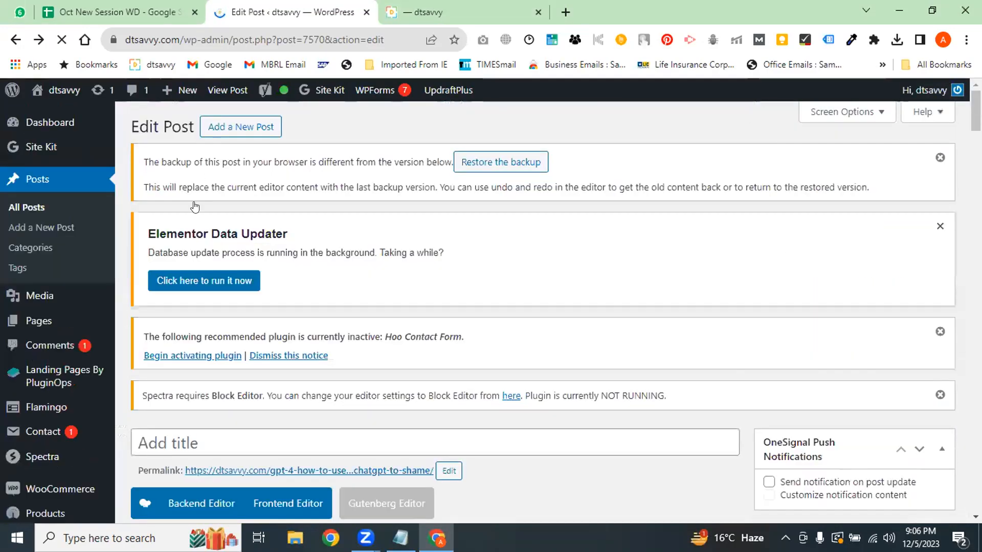
pyautogui.click(229, 226)
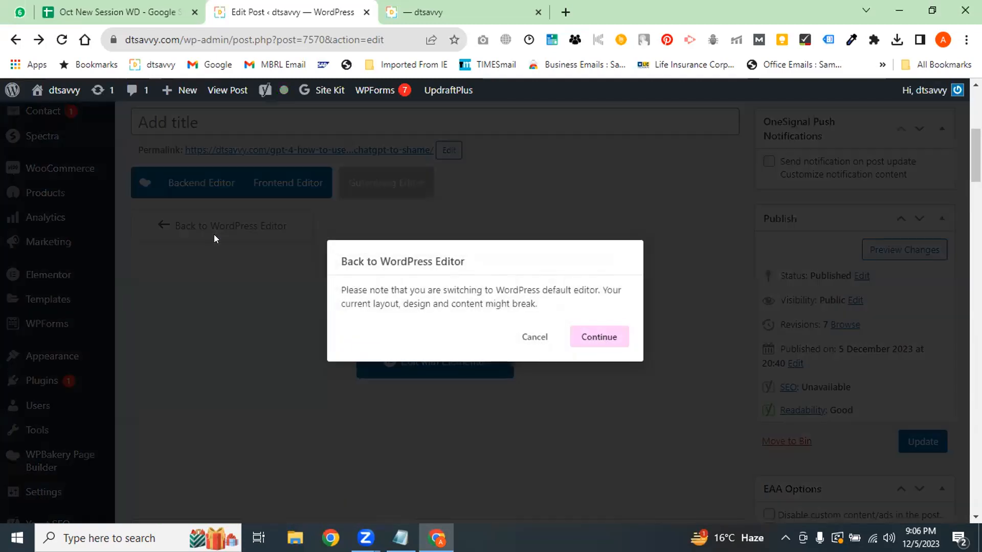
pyautogui.click(582, 340)
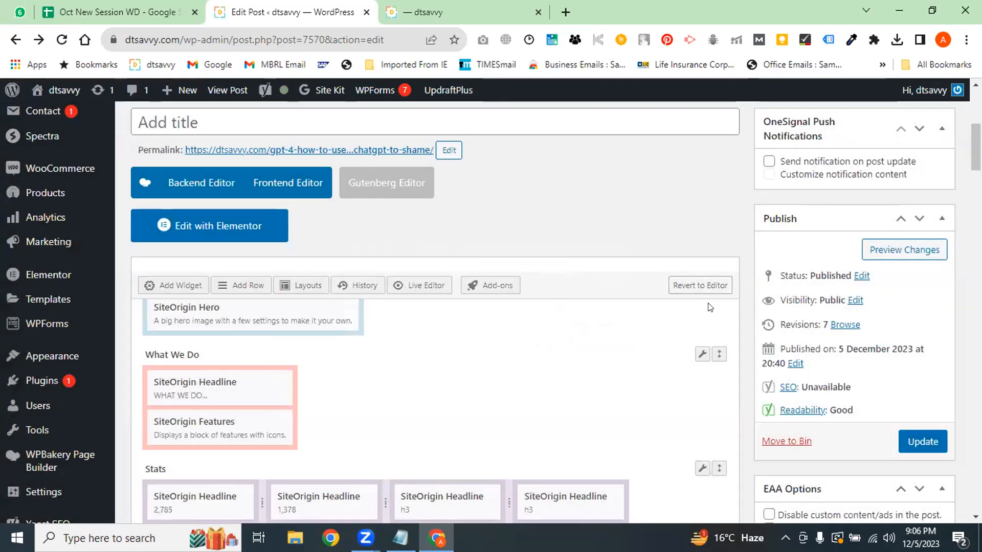
# Cancel the Revert to Editor prompt, keeping the SiteOrigin layout, and review the post
pyautogui.click(705, 286)
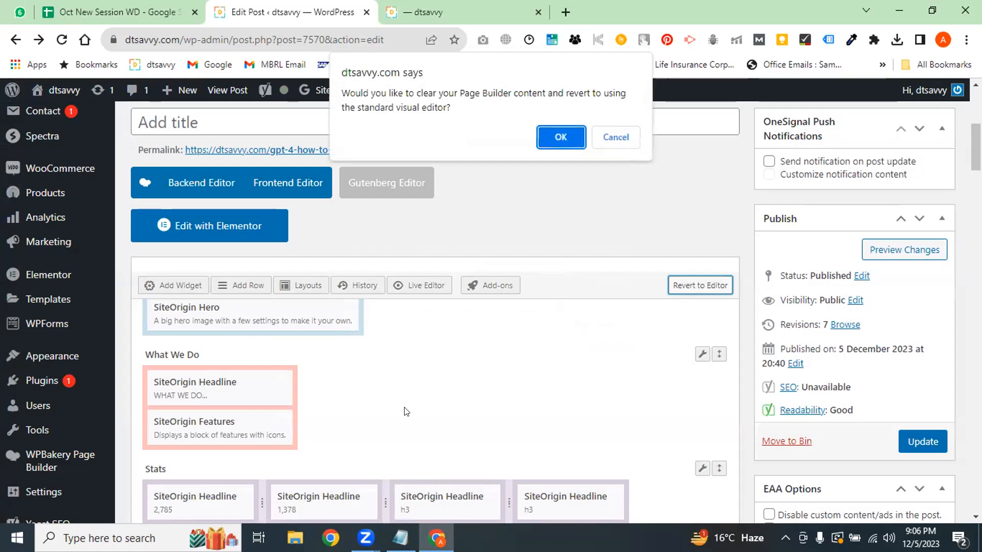
pyautogui.press('Escape')
pyautogui.moveTo(976, 148); pyautogui.dragTo(976, 201)
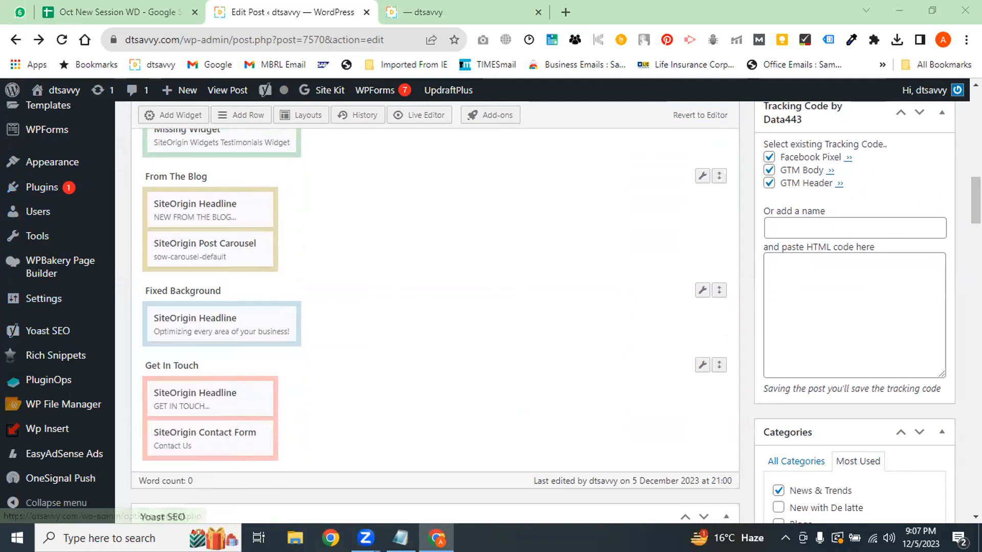
pyautogui.moveTo(976, 201); pyautogui.dragTo(976, 139)
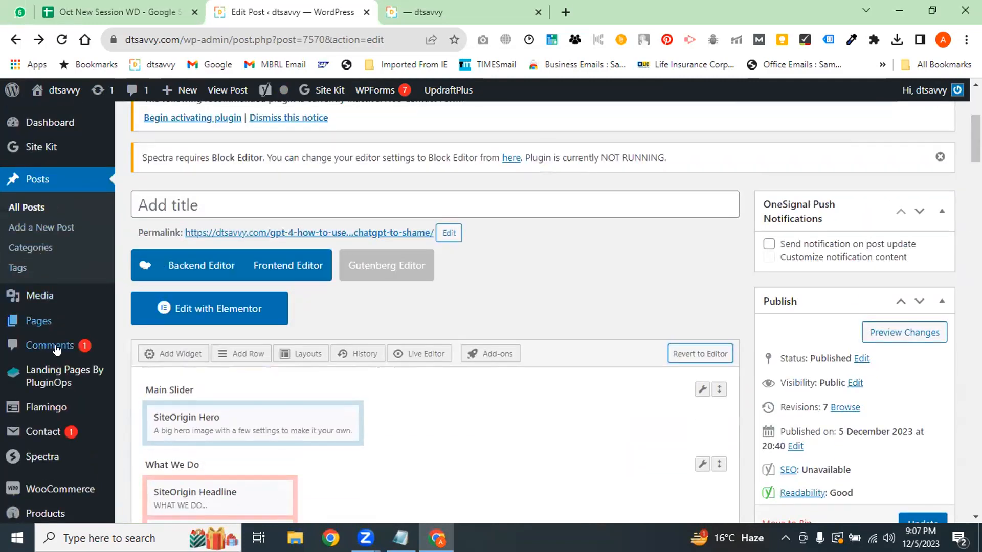
# Add a new page and open it in Elementor as Elementor #7579
pyautogui.click(134, 342)
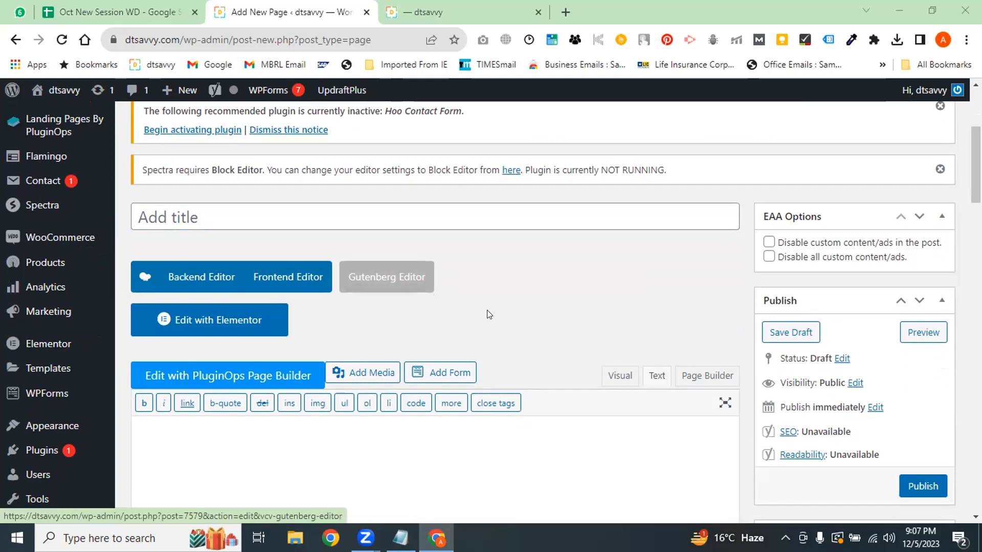
pyautogui.click(207, 321)
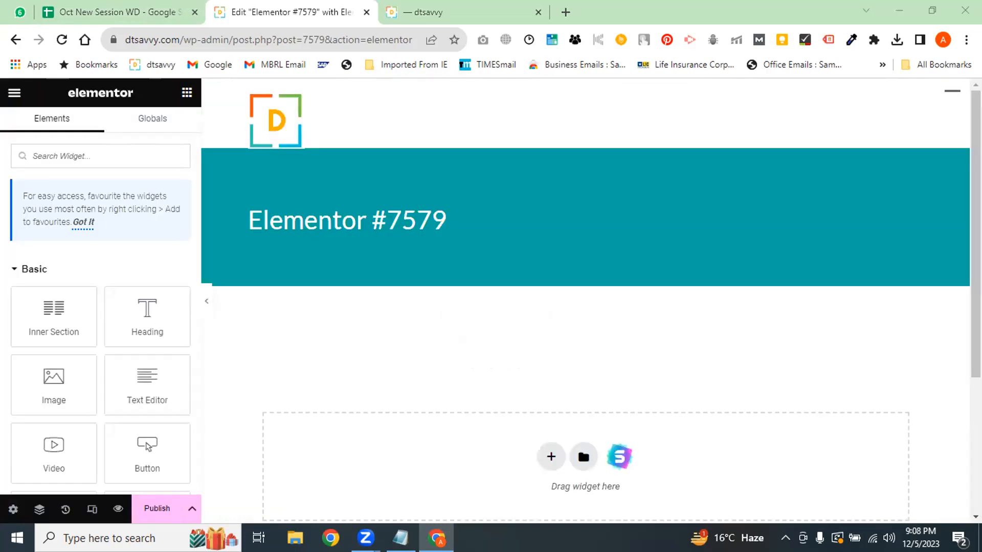
# Drop a two-column Inner Section onto the empty page and return to the widget list
pyautogui.scroll(-3, 586, 307)
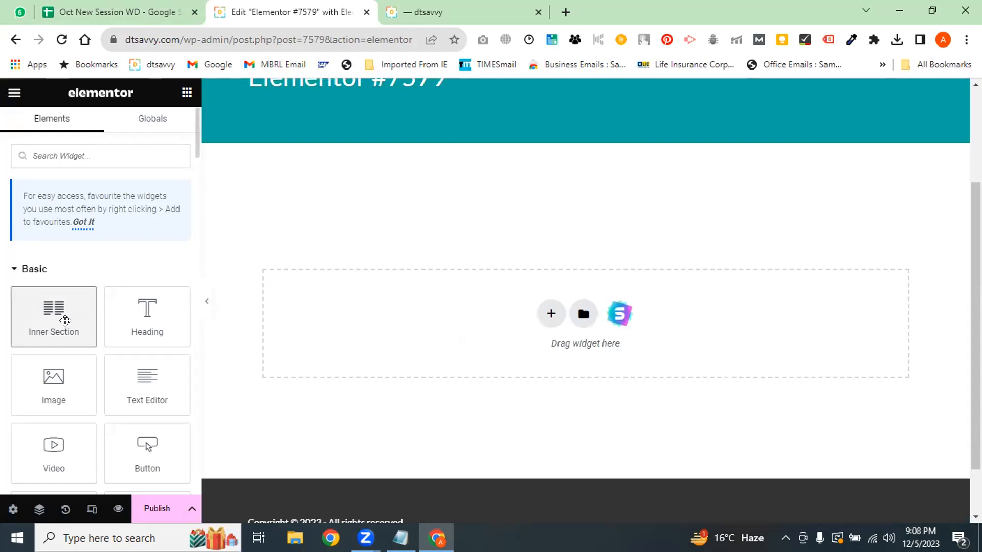
pyautogui.click(69, 328)
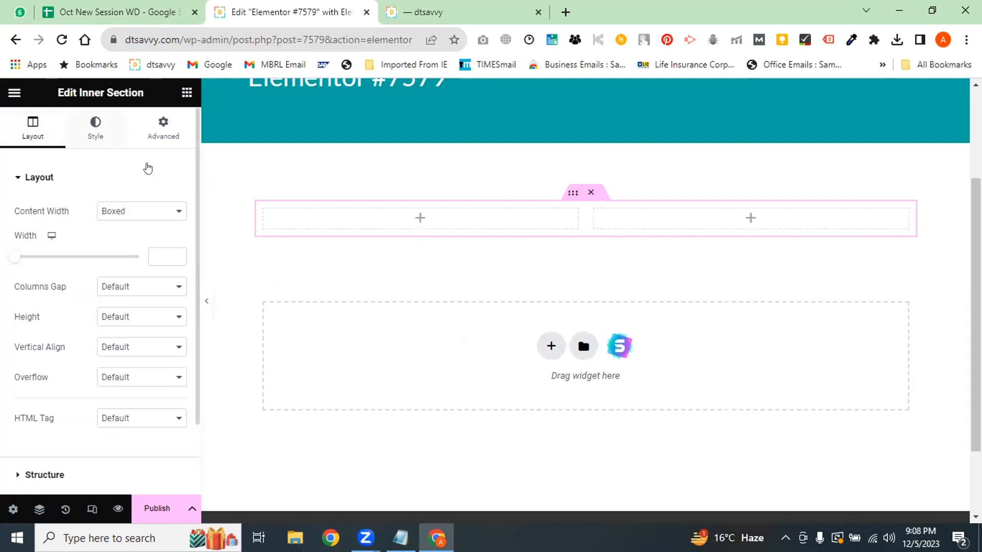
pyautogui.scroll(-2, 198, 237)
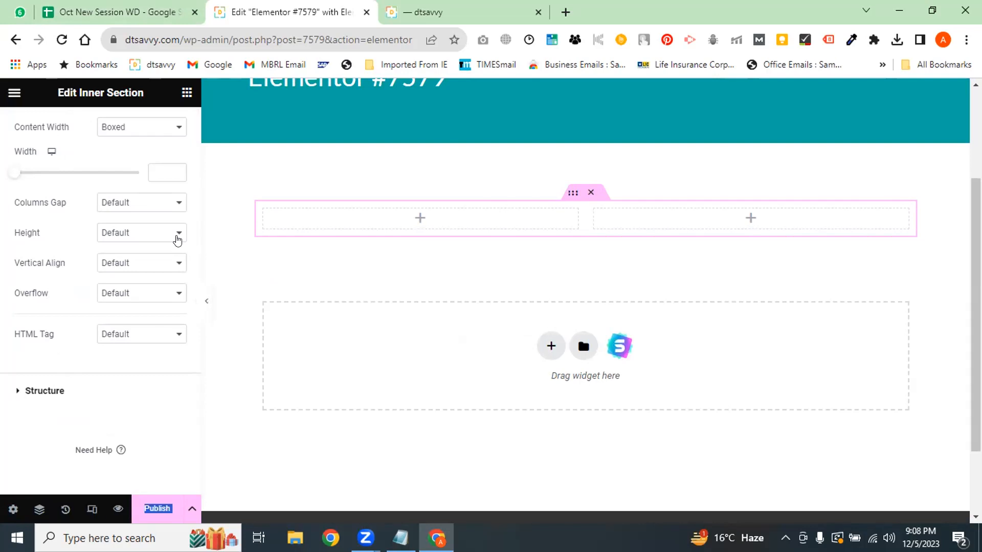
pyautogui.scroll(3, 409, 235)
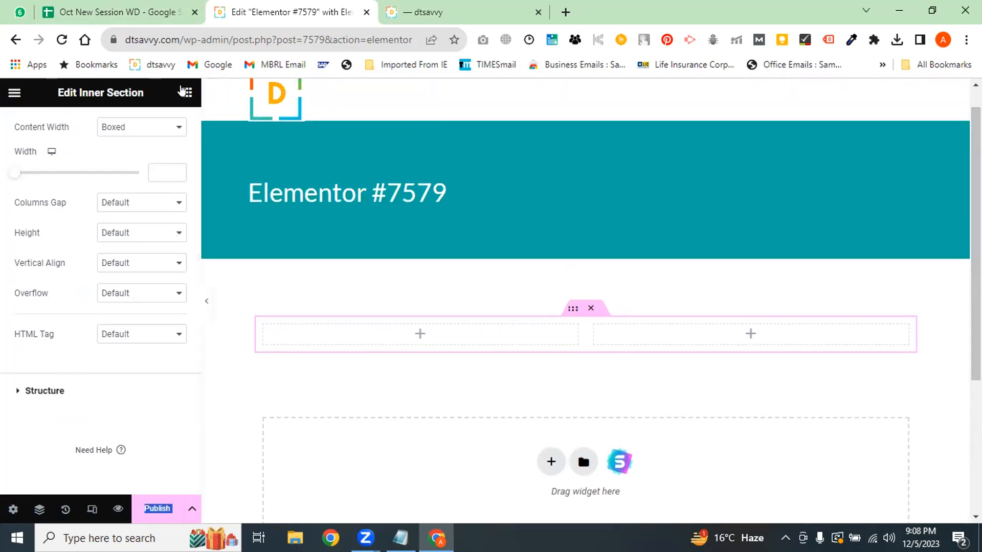
pyautogui.click(185, 92)
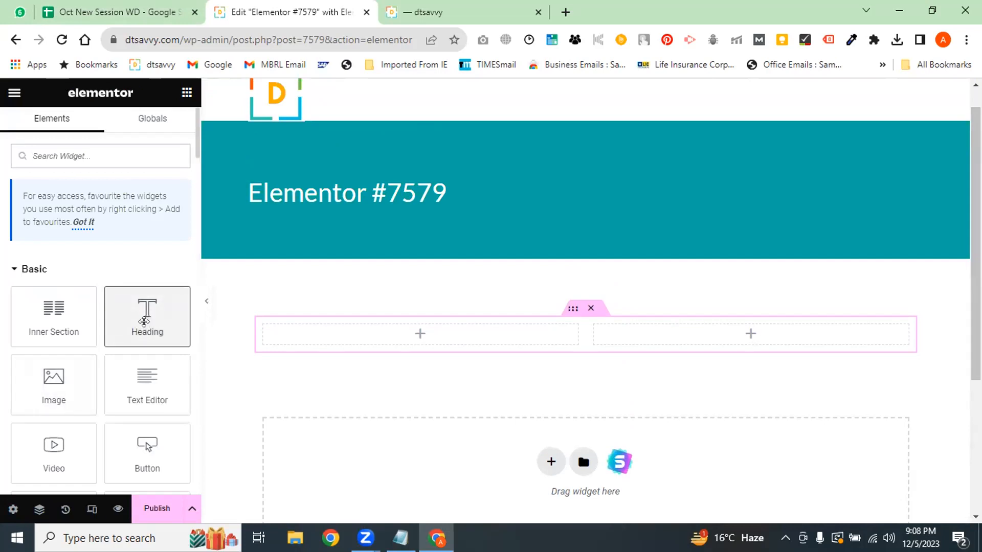
# Place a Heading in the left column and replace its text with the person's name
pyautogui.moveTo(146, 322); pyautogui.dragTo(443, 322)
pyautogui.moveTo(537, 335); pyautogui.dragTo(225, 351)
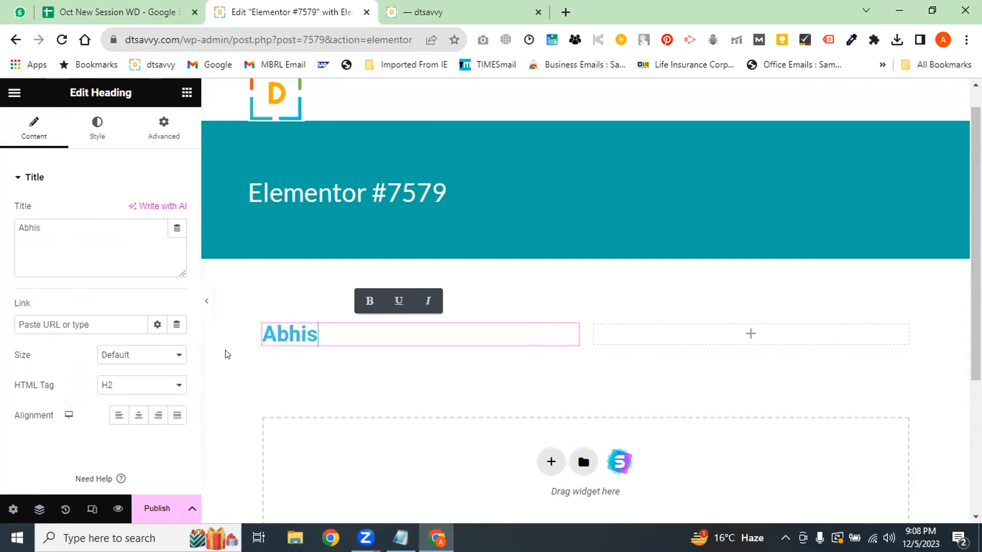
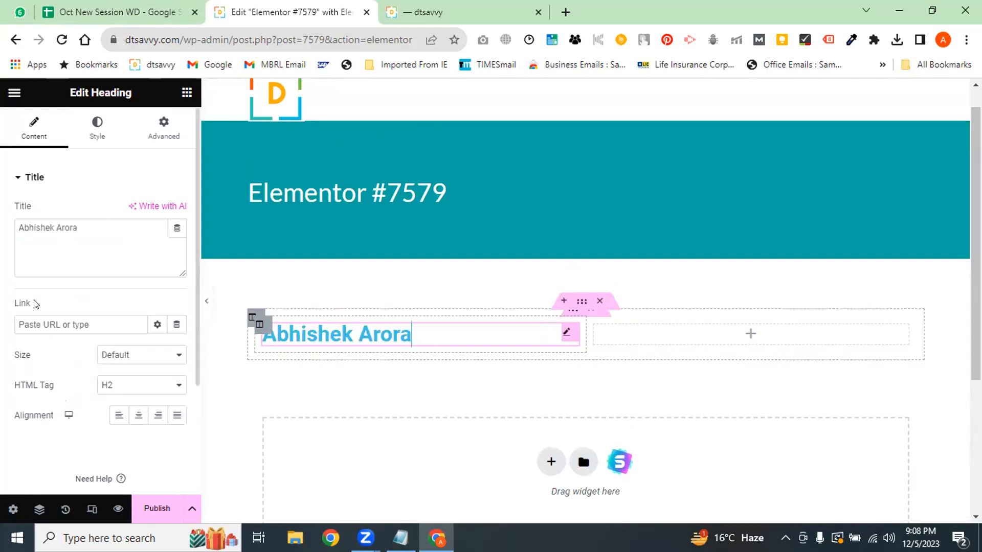
# Link the heading to the dtsavvy GPT-4 article URL and publish the page
pyautogui.click(72, 325)
pyautogui.click(425, 11)
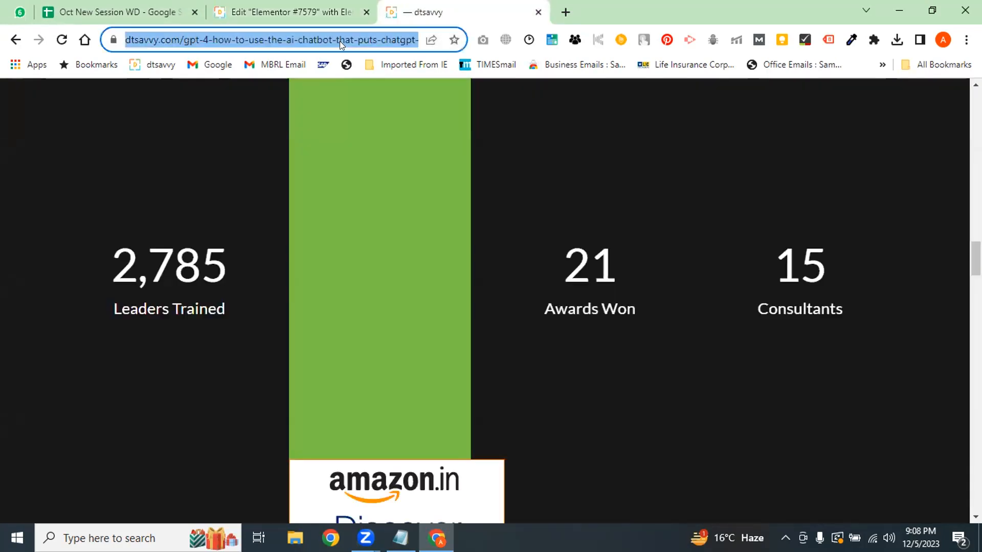
pyautogui.click(294, 11)
pyautogui.hotkey('ctrl', 'v')
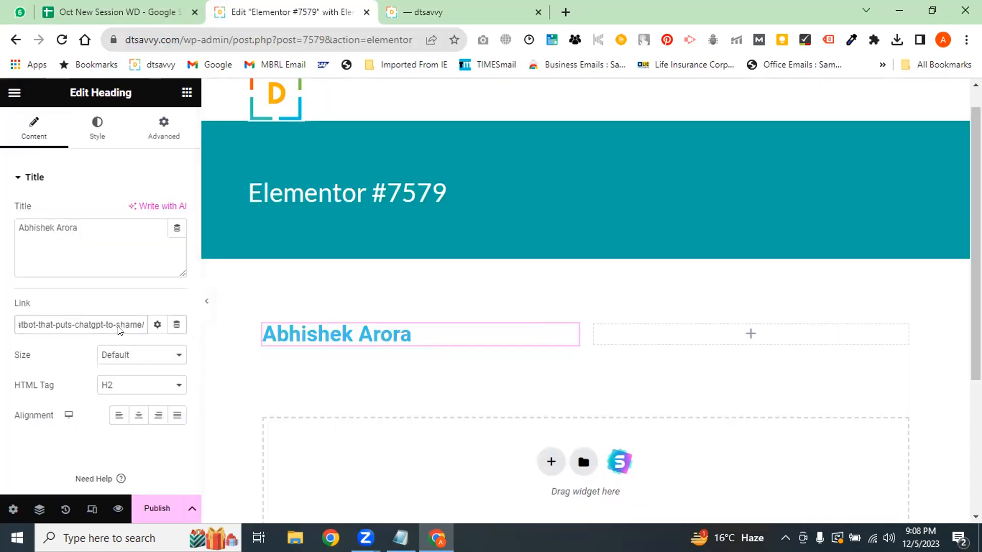
pyautogui.scroll(-3, 119, 330)
pyautogui.doubleClick(164, 510)
pyautogui.click(160, 512)
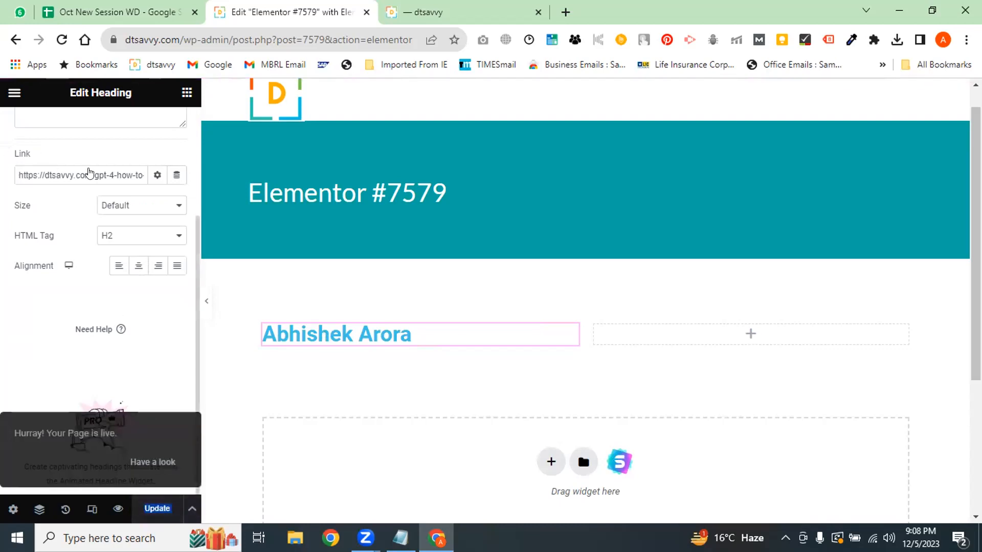
# Drag a Divider widget beneath the name heading in the left column
pyautogui.click(187, 93)
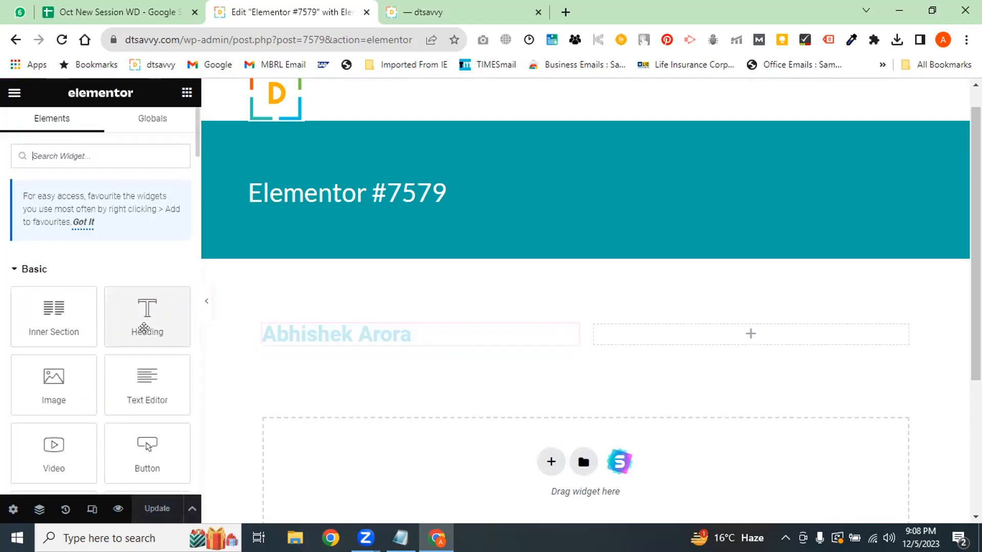
pyautogui.scroll(-4, 195, 163)
pyautogui.scroll(-2, 195, 163)
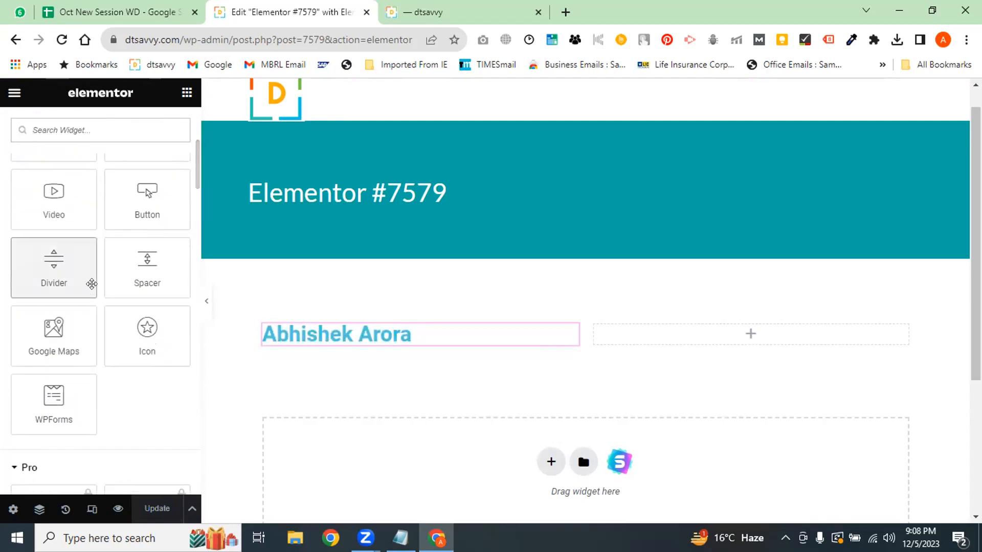
pyautogui.moveTo(91, 284); pyautogui.dragTo(409, 360)
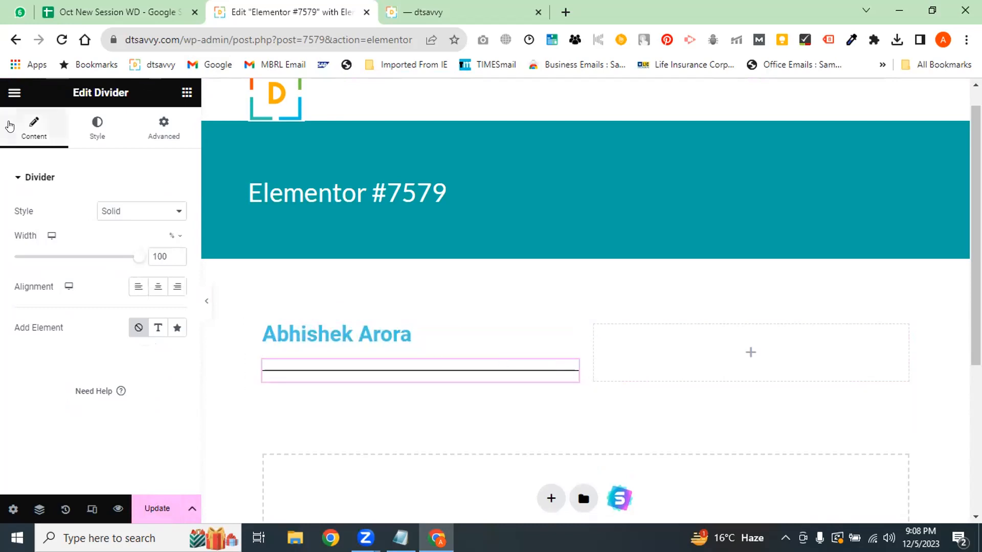
# Browse the widget list, checking the Pro-only Menu widget
pyautogui.click(187, 92)
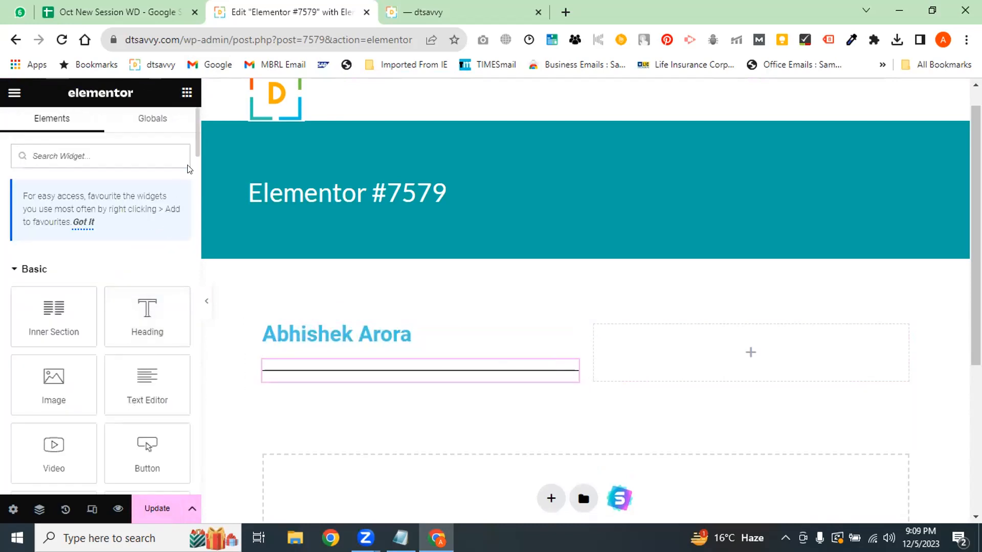
pyautogui.moveTo(199, 135); pyautogui.dragTo(204, 214)
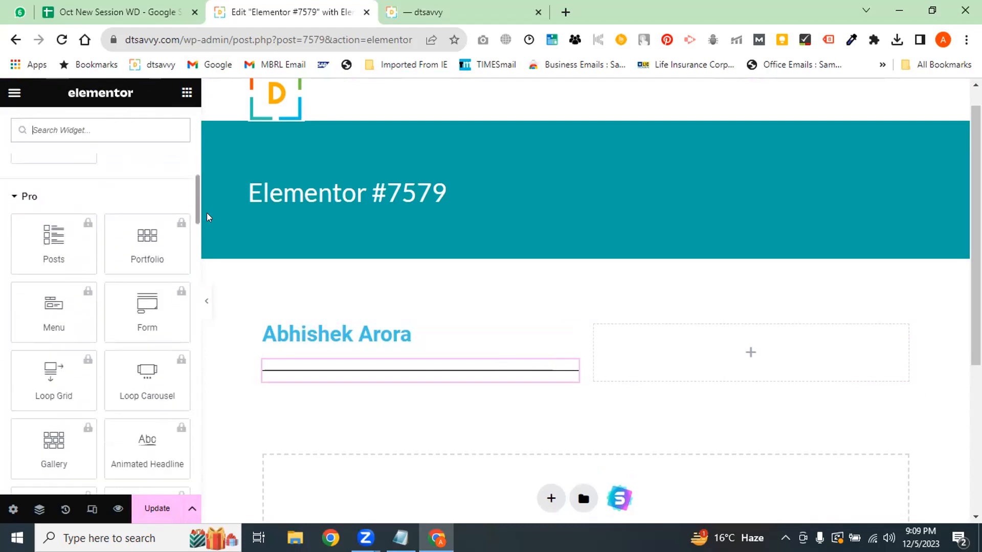
pyautogui.scroll(-2, 66, 234)
pyautogui.scroll(6, 69, 230)
pyautogui.scroll(-7, 76, 222)
pyautogui.scroll(1, 75, 222)
pyautogui.scroll(-1, 66, 216)
pyautogui.scroll(1, 76, 259)
pyautogui.click(66, 267)
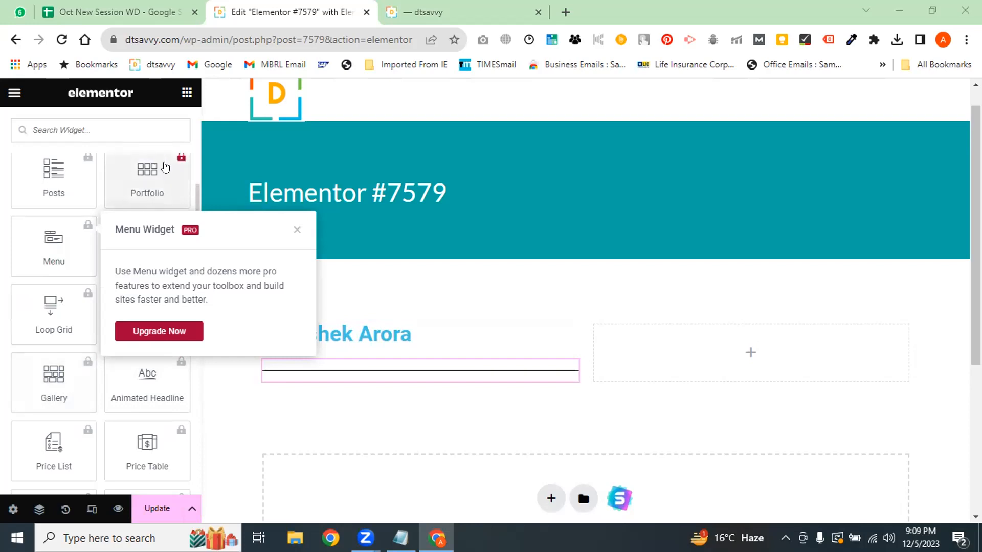
pyautogui.moveTo(197, 201); pyautogui.dragTo(196, 176)
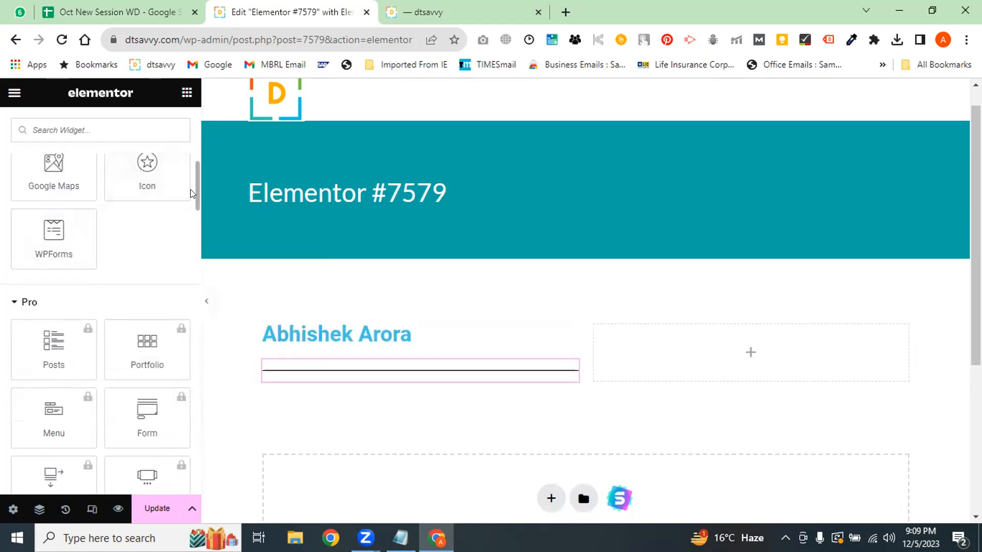
# Add a Google Maps widget below the divider, select its London Eye location, and return to the widgets
pyautogui.click(53, 172)
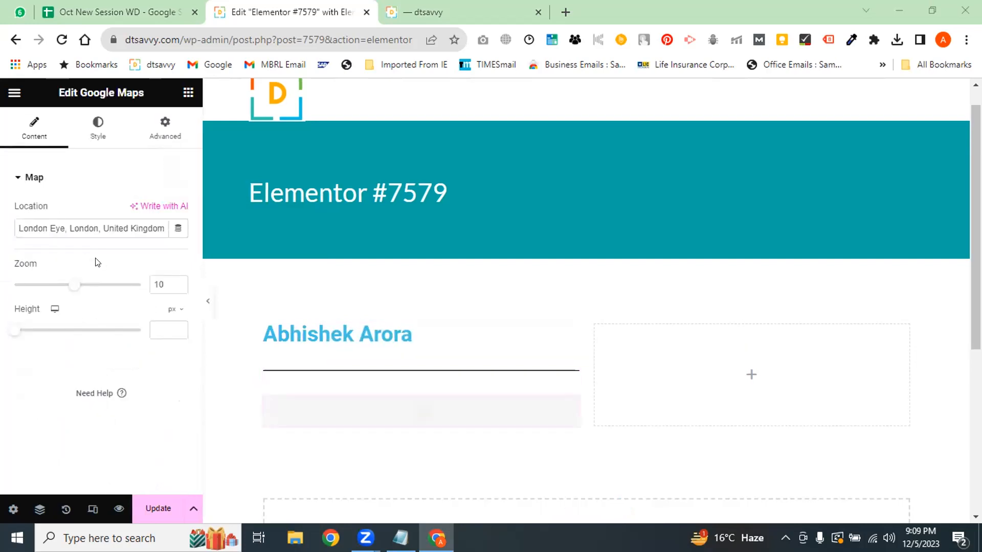
pyautogui.tripleClick(105, 237)
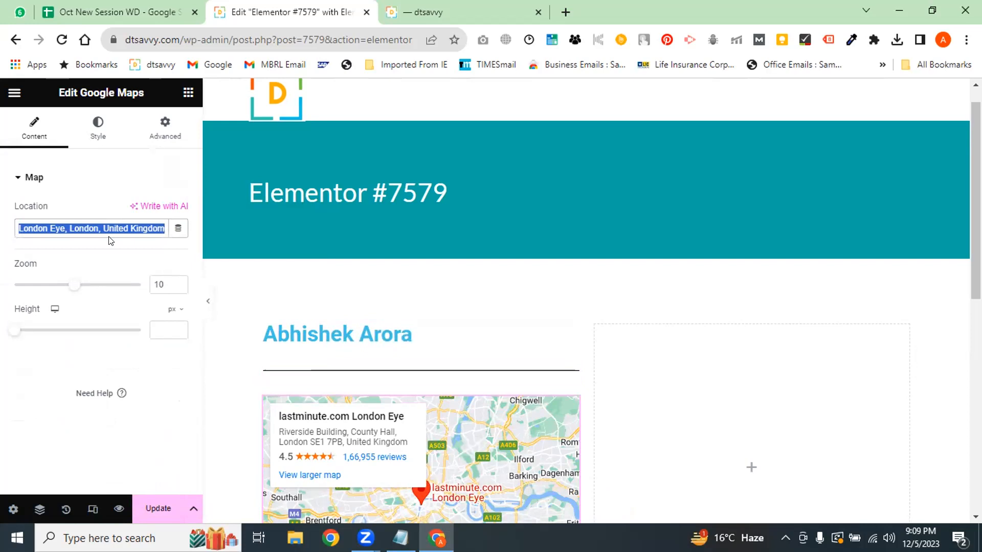
pyautogui.hotkey('alt', 'Tab')
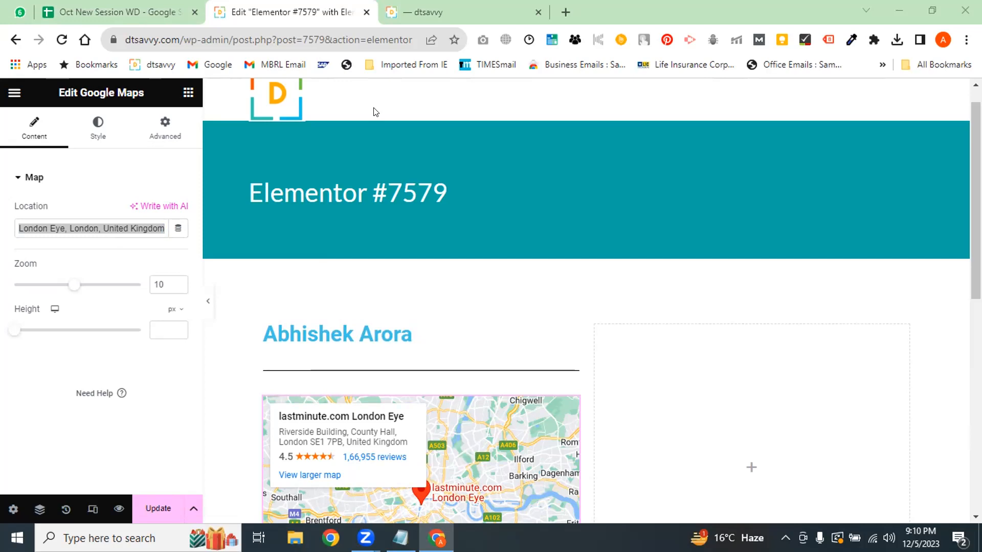
pyautogui.rightClick(541, 148)
pyautogui.click(774, 332)
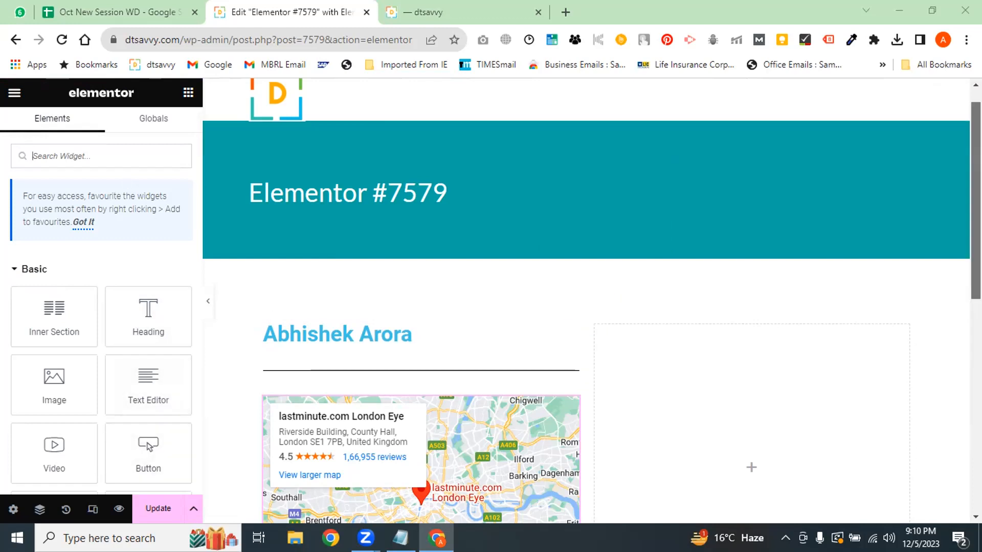
# Add a second Google Maps widget below the first and enter 'digiperform' as its location
pyautogui.scroll(-5, 777, 333)
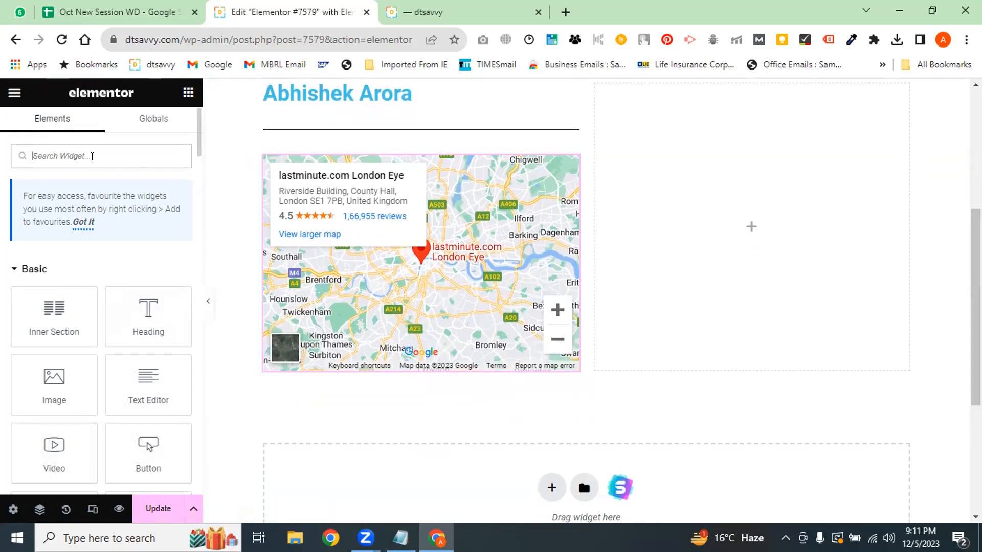
pyautogui.click(92, 156)
pyautogui.write('map')
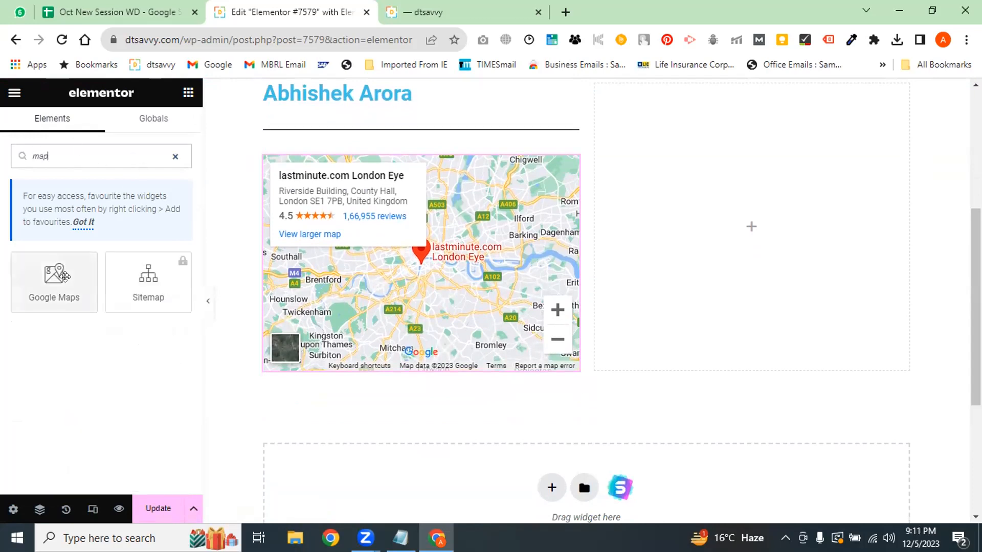
pyautogui.click(67, 268)
pyautogui.tripleClick(90, 230)
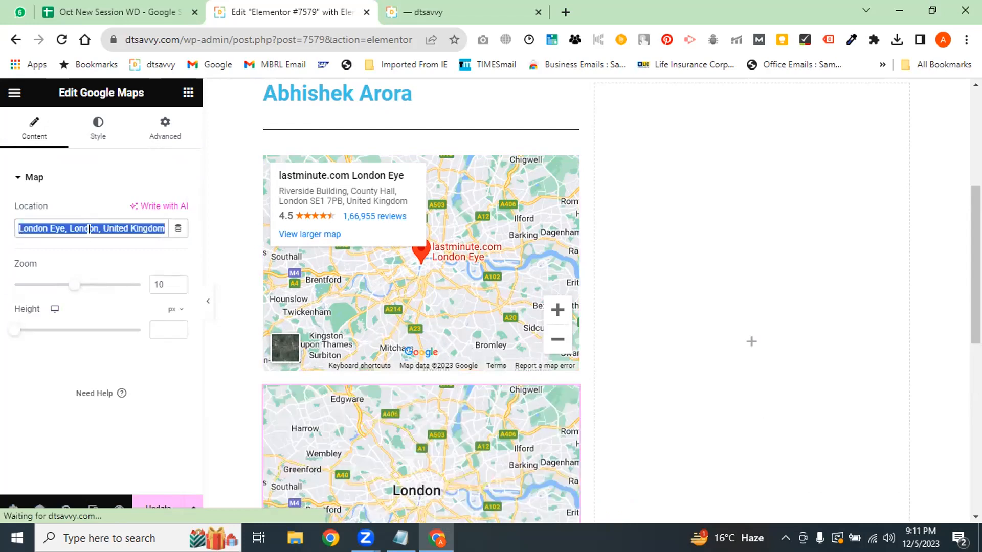
pyautogui.write('digiperform')
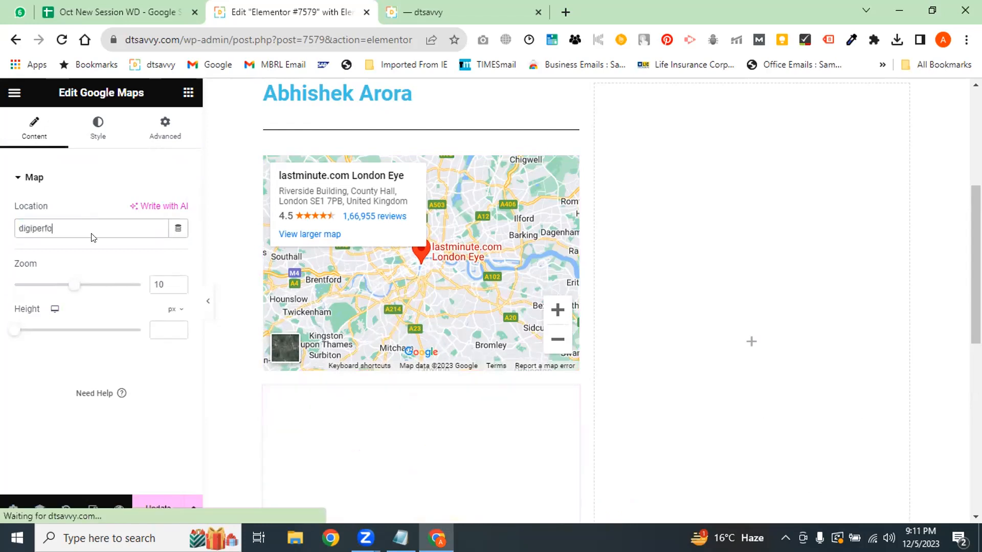
# Search Google for 'digiperform noida' and copy the business's Noida address
pyautogui.click(437, 8)
pyautogui.click(347, 41)
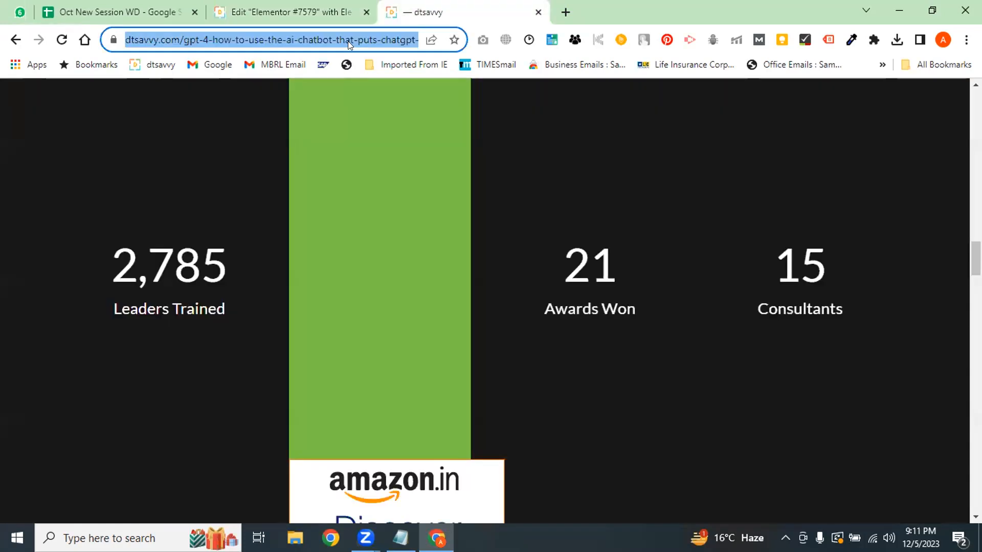
pyautogui.write('digiperform')
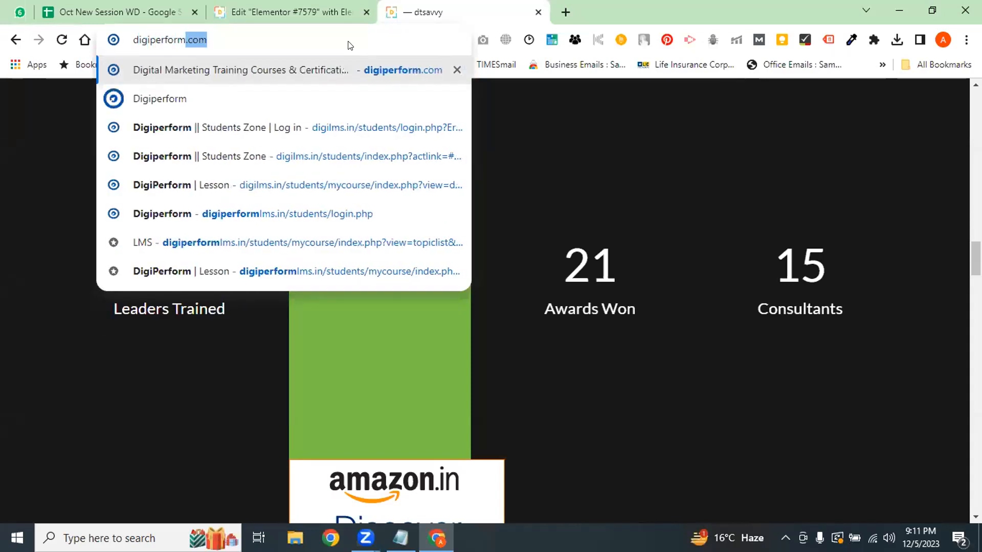
pyautogui.press('Delete')
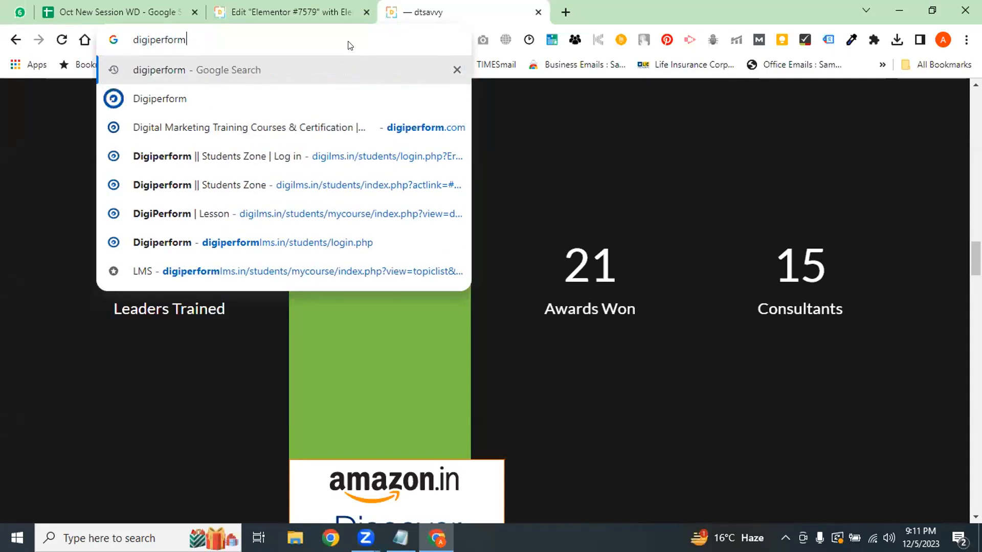
pyautogui.write('noida')
pyautogui.press('Return')
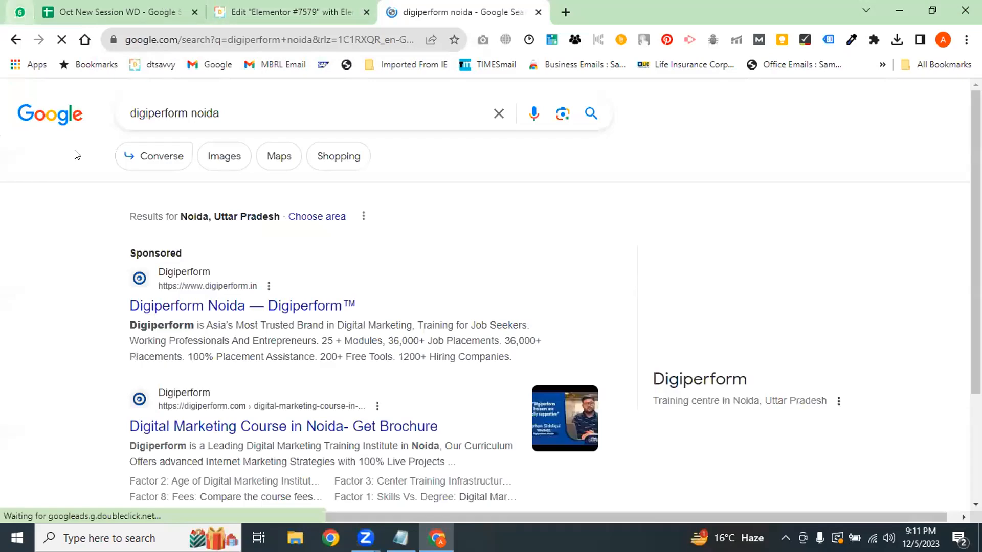
pyautogui.scroll(-3, 778, 333)
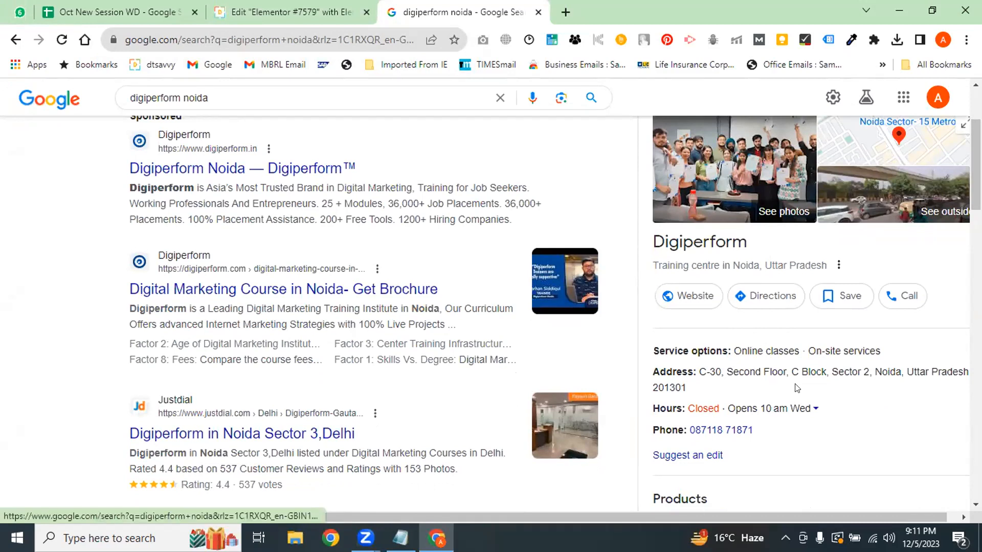
pyautogui.moveTo(693, 387); pyautogui.dragTo(629, 372)
pyautogui.moveTo(693, 397); pyautogui.dragTo(690, 369)
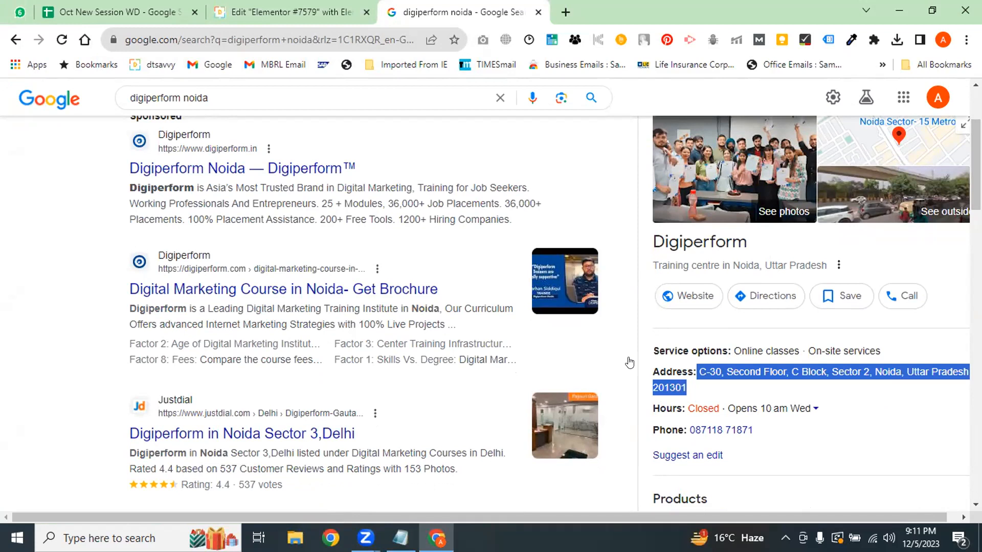
# Paste the copied Noida address into the second map's Location field in Elementor
pyautogui.click(112, 5)
pyautogui.click(301, 7)
pyautogui.doubleClick(78, 229)
pyautogui.hotkey('ctrl', 'v')
# Apply the Noida address and view the updated map beneath the London Eye map
pyautogui.click(97, 262)
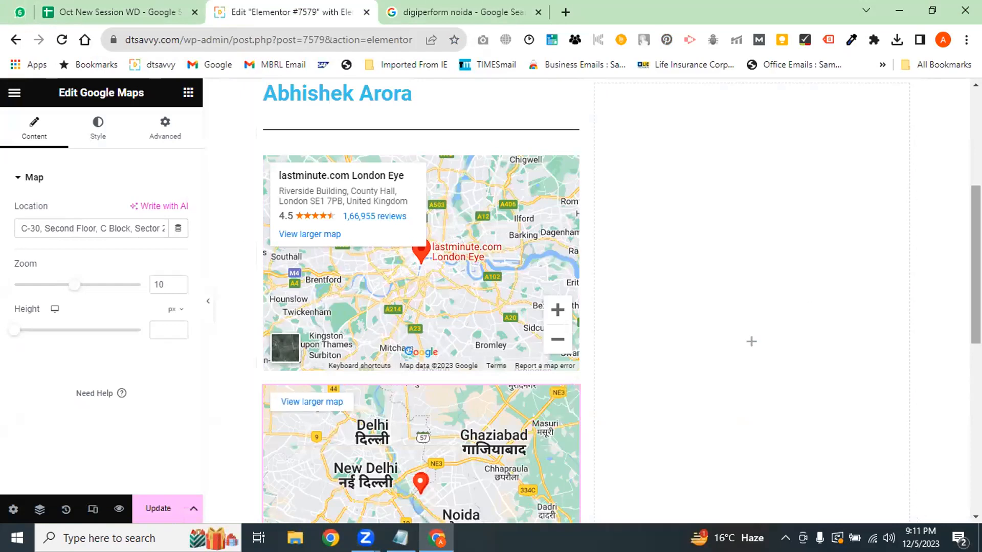
pyautogui.scroll(-3, 649, 405)
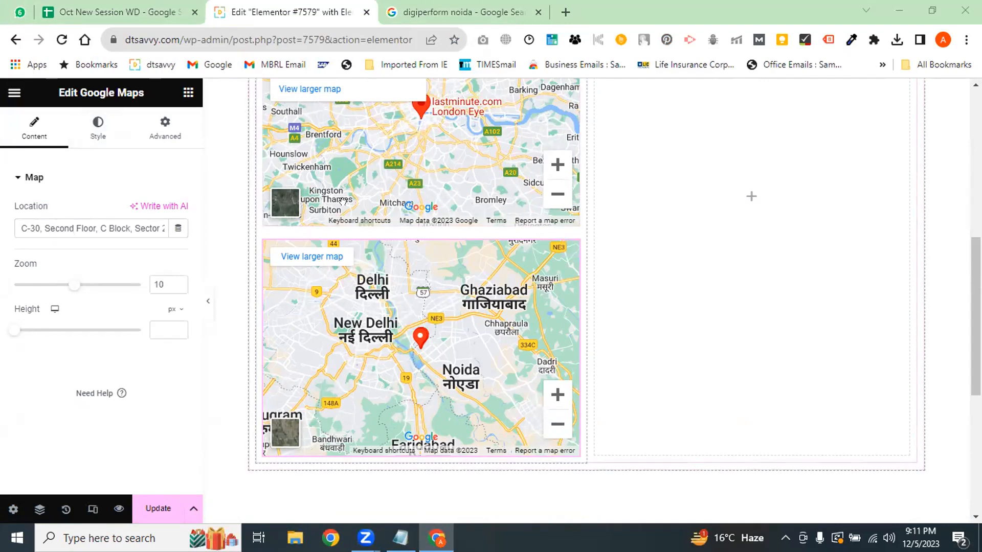
# Add a Video widget with the default YouTube link below the Noida map
pyautogui.click(187, 93)
pyautogui.rightClick(185, 95)
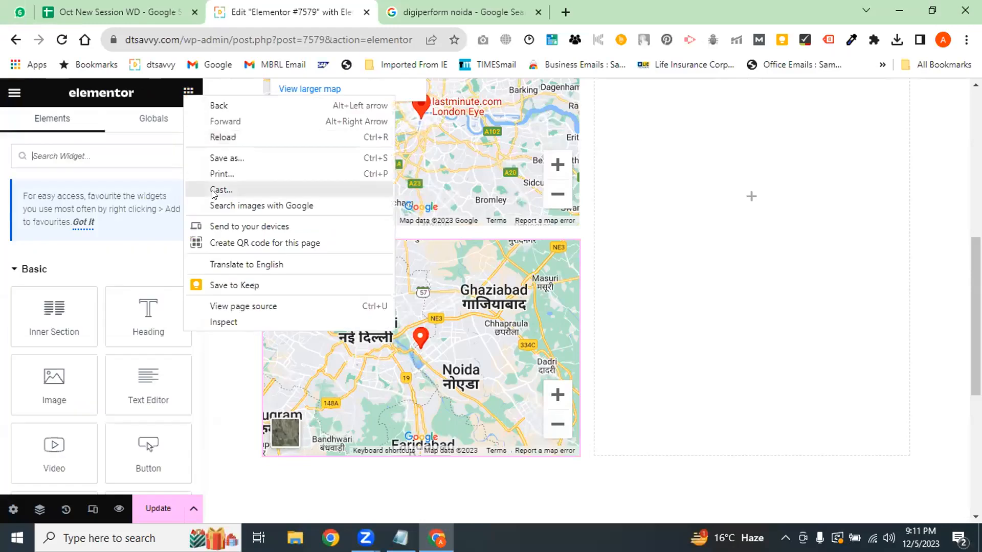
pyautogui.click(51, 278)
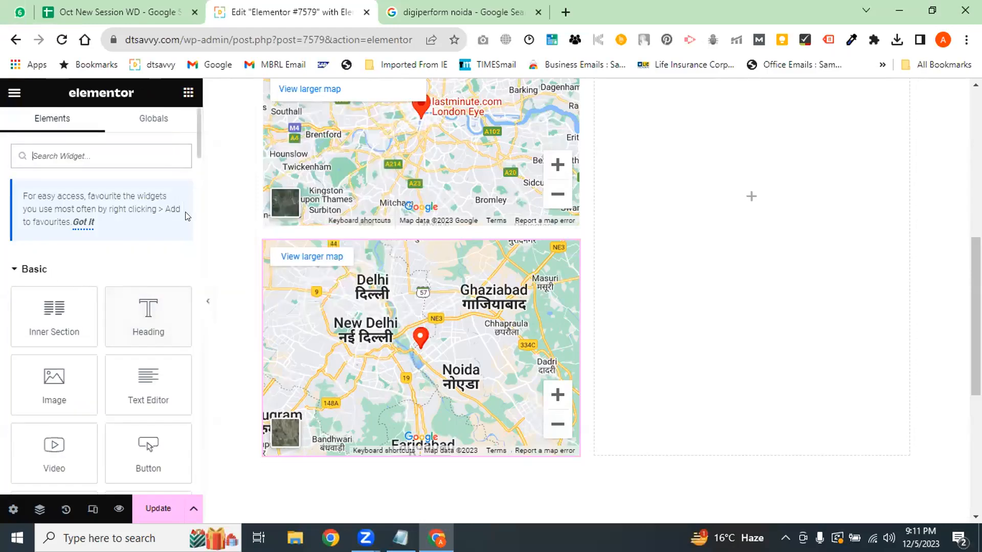
pyautogui.scroll(-4, 102, 230)
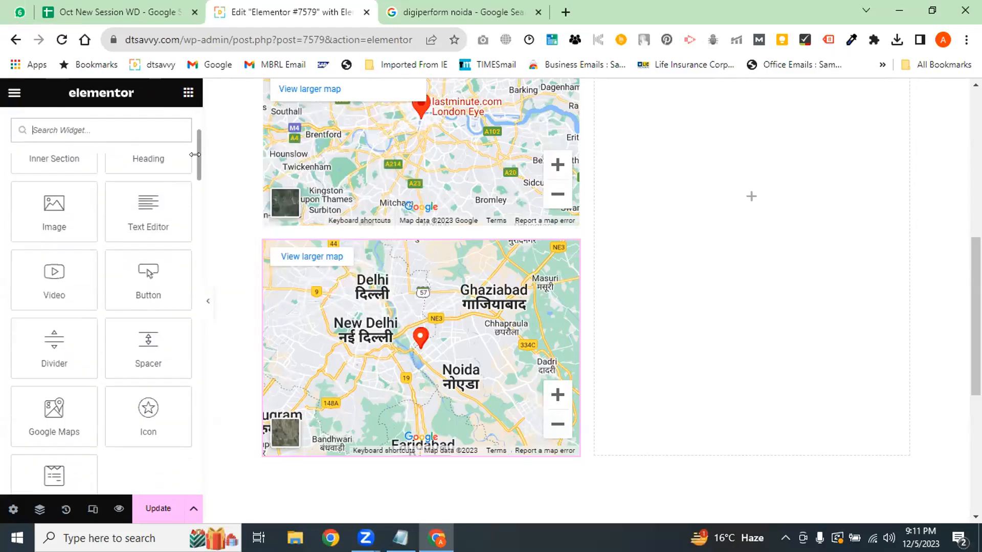
pyautogui.click(74, 271)
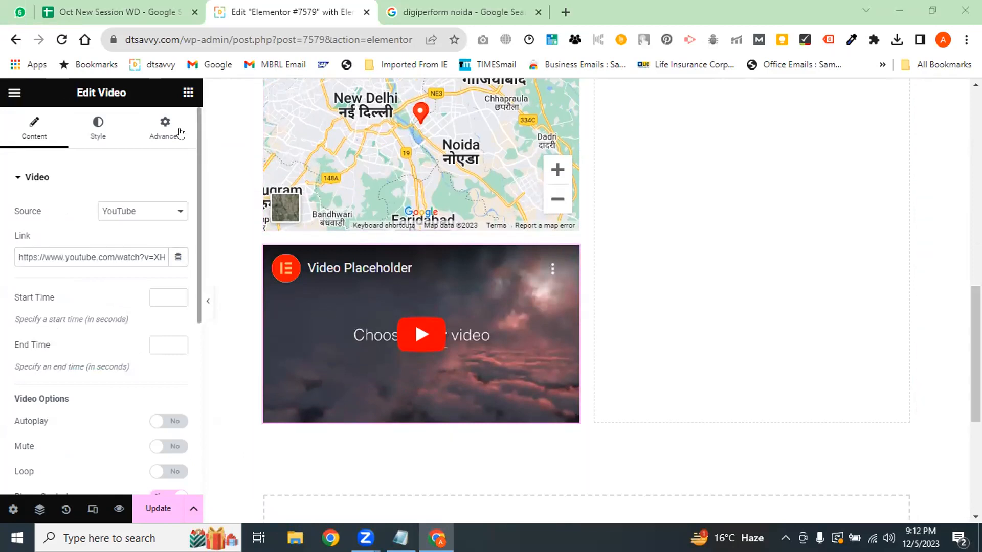
pyautogui.click(189, 93)
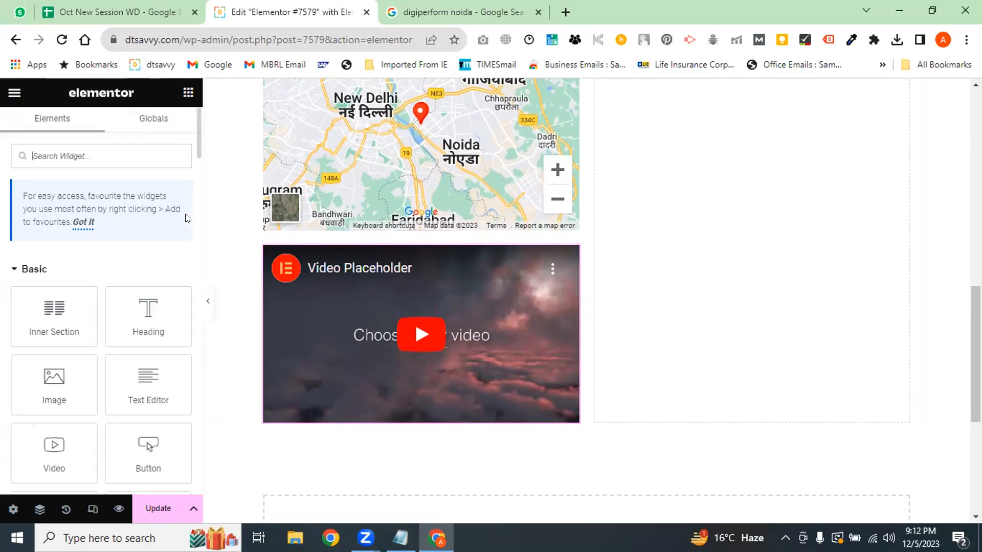
# Add a WPForms widget below the video, select Blank Form, and start a new form
pyautogui.moveTo(198, 133); pyautogui.dragTo(202, 220)
pyautogui.click(159, 306)
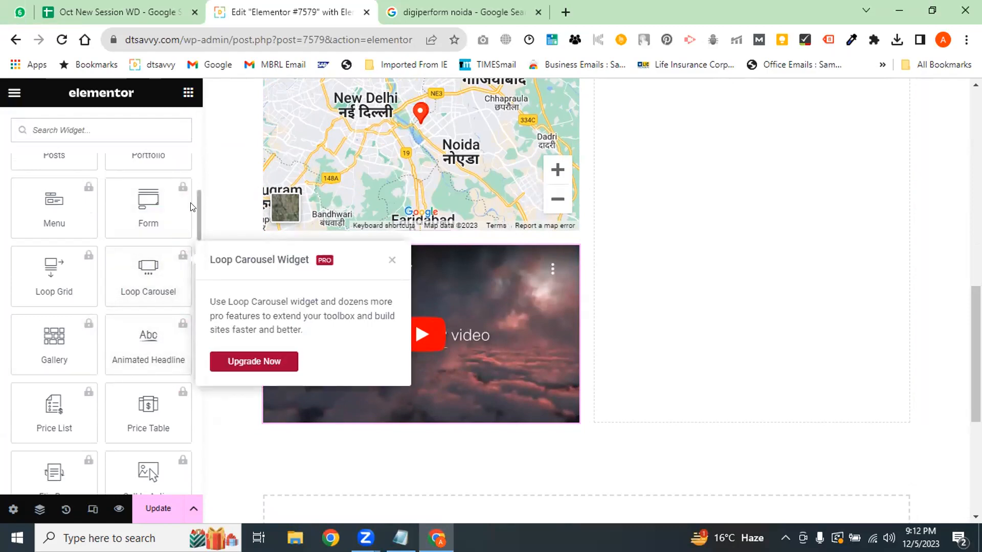
pyautogui.moveTo(196, 214); pyautogui.dragTo(196, 180)
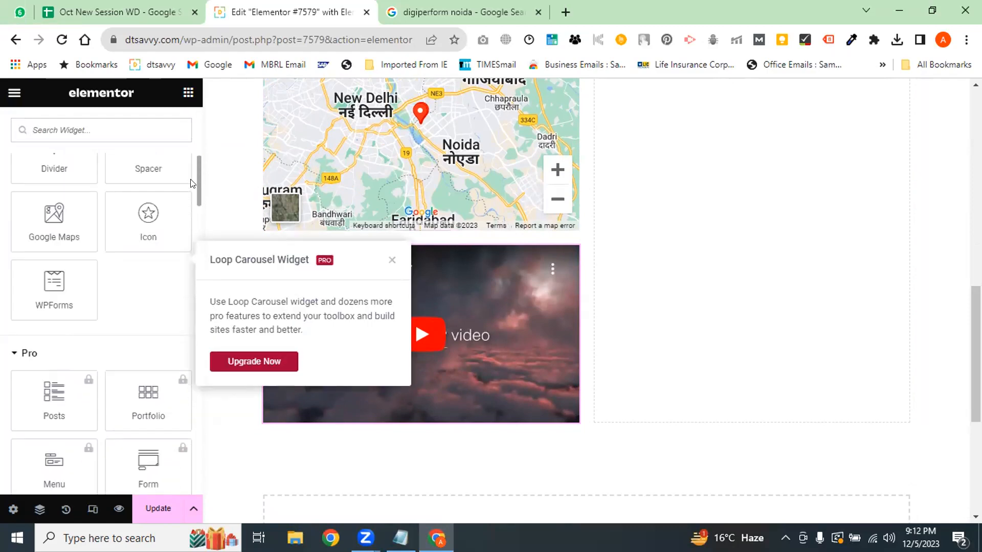
pyautogui.click(57, 298)
pyautogui.click(76, 226)
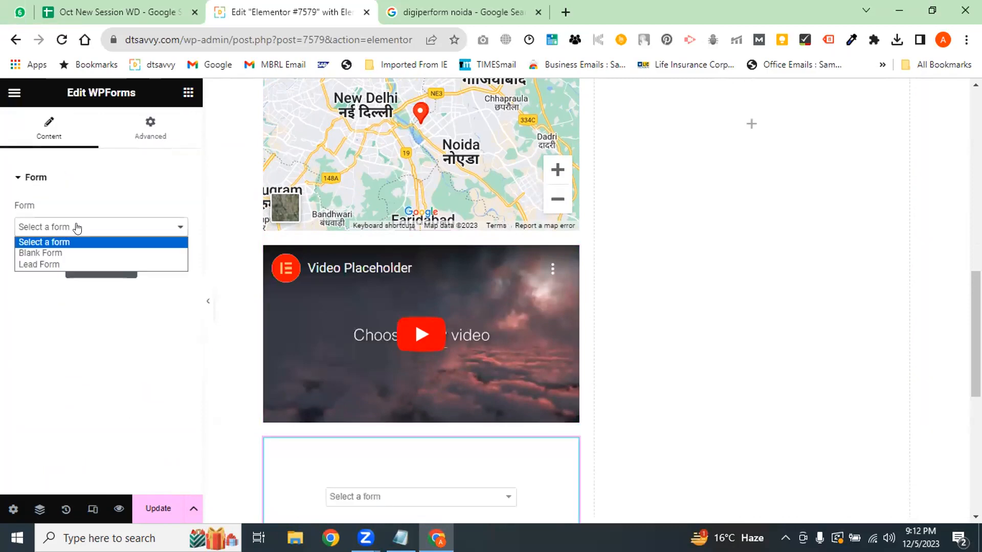
pyautogui.click(50, 253)
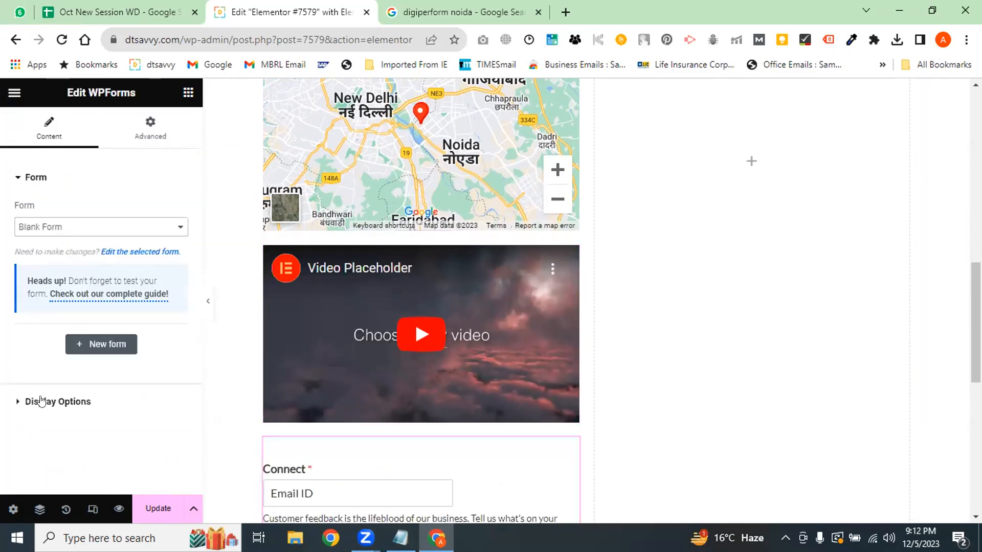
pyautogui.click(97, 347)
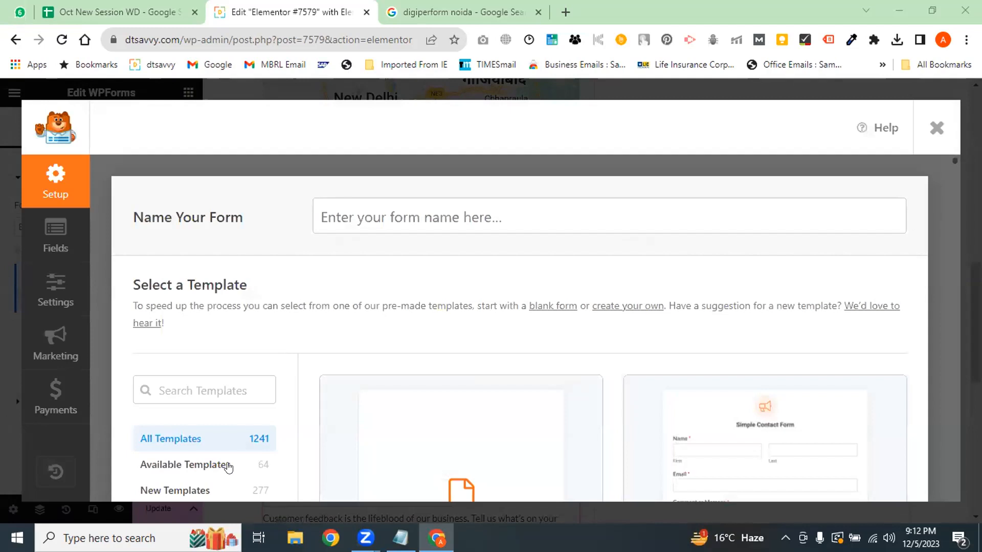
# Close the new-form setup and select the existing Lead Form in the WPForms widget
pyautogui.click(936, 160)
pyautogui.click(53, 229)
pyautogui.click(60, 265)
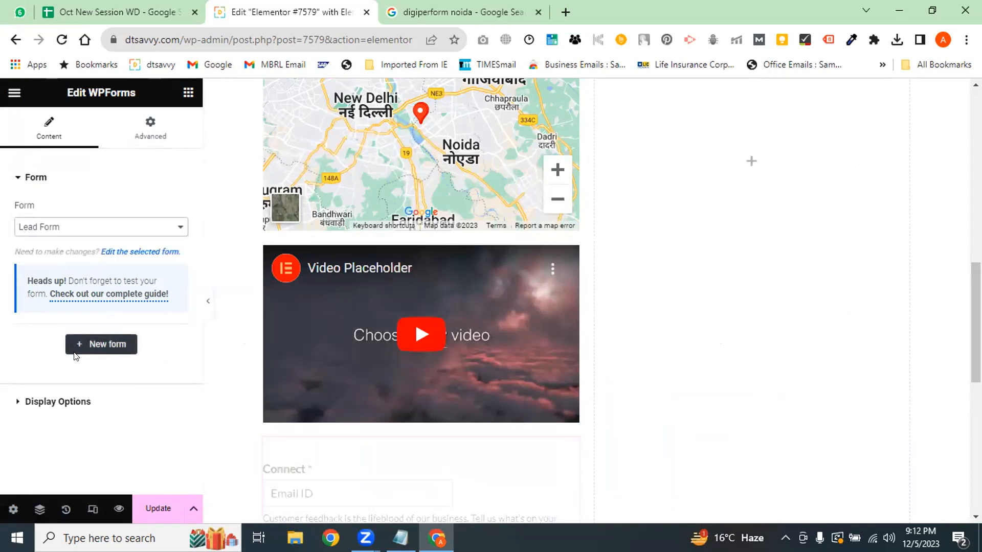
# Create a new form named 'lead form' from the Simple Contact Form template
pyautogui.click(103, 349)
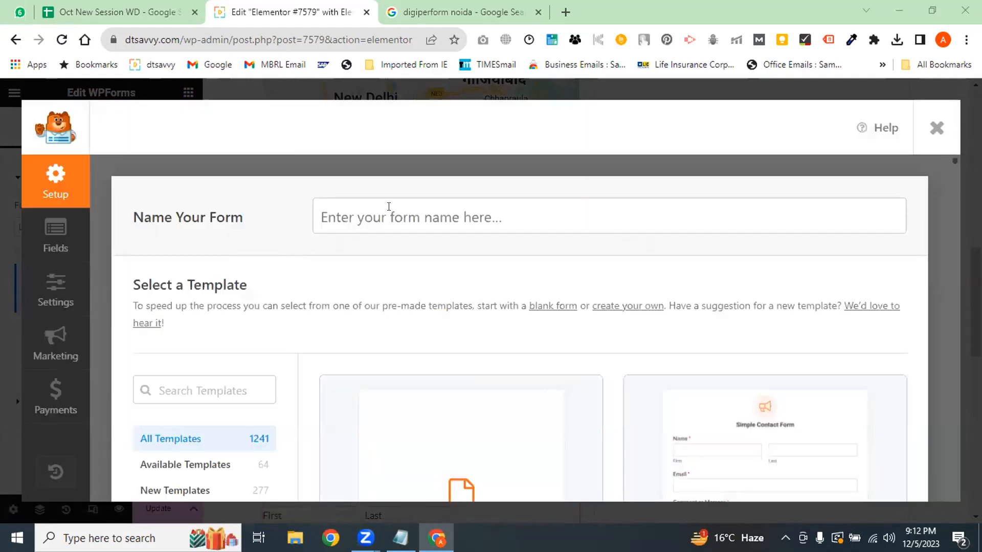
pyautogui.click(388, 215)
pyautogui.write('le')
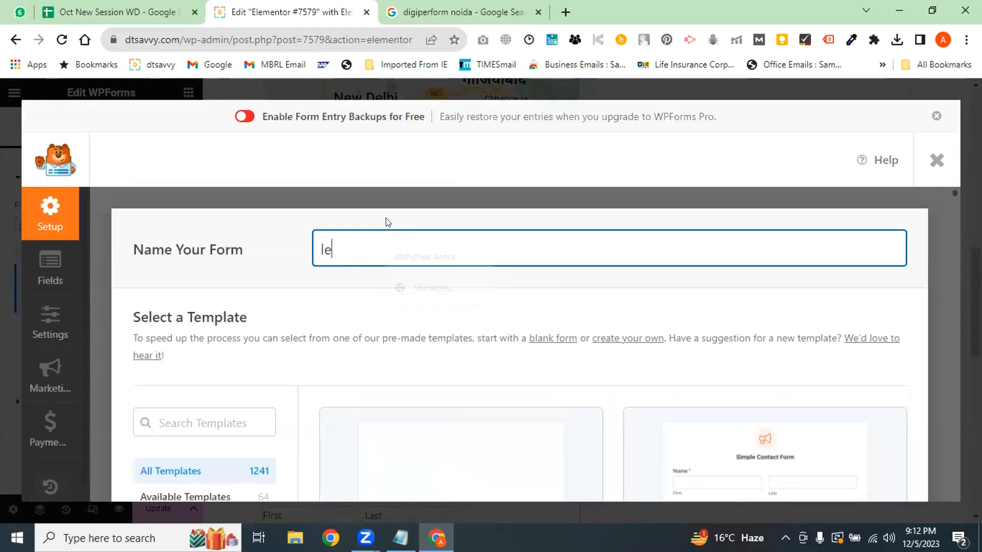
pyautogui.write('ad form')
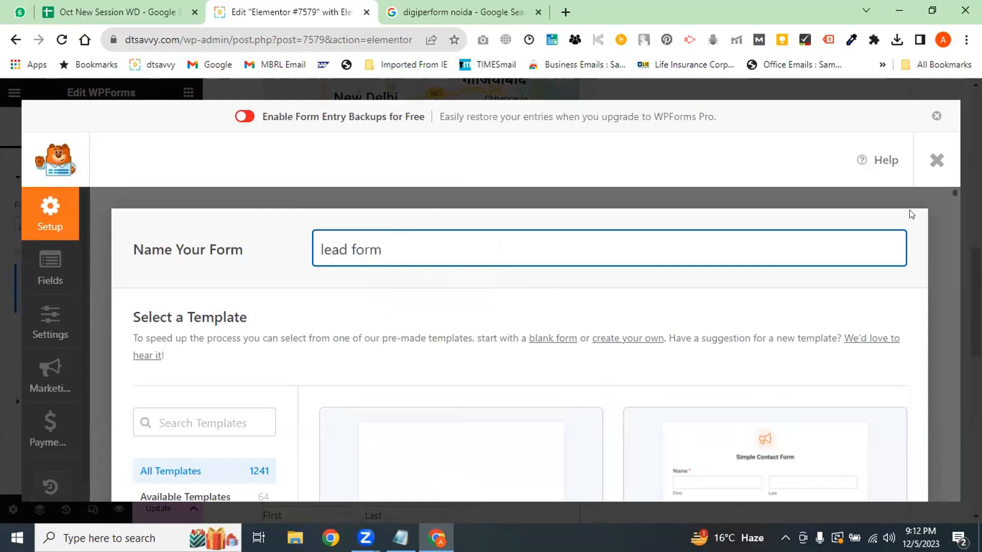
pyautogui.scroll(-5, 329, 310)
pyautogui.moveTo(491, 329)
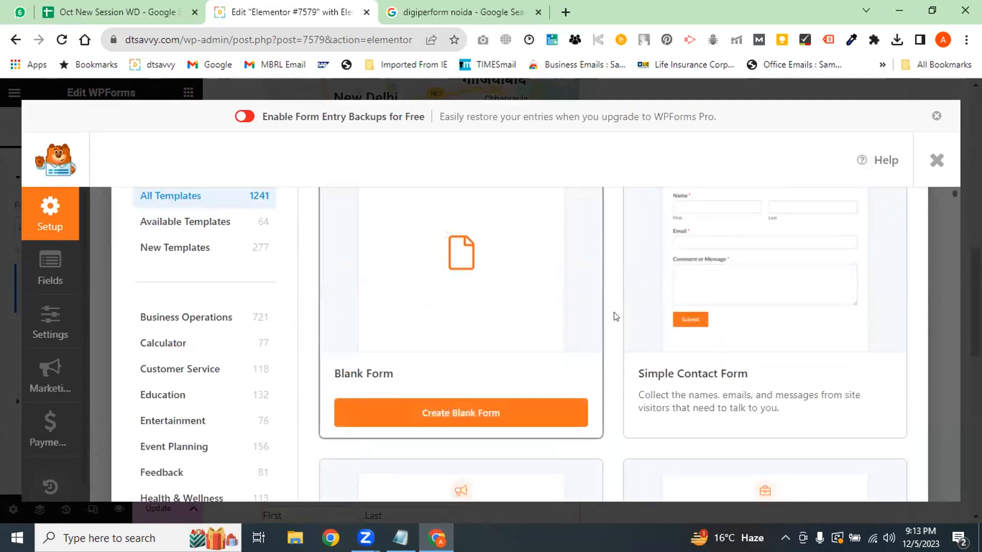
pyautogui.moveTo(726, 418)
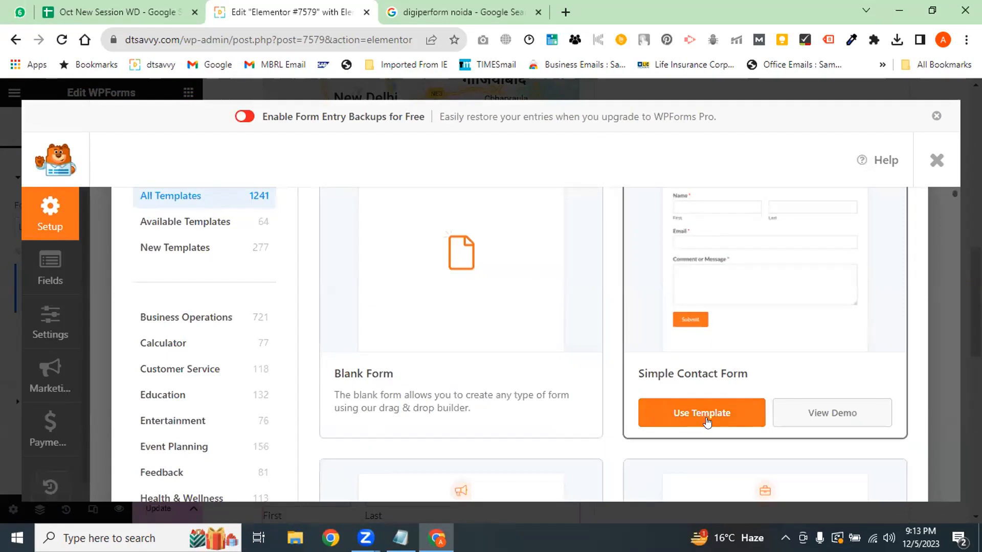
pyautogui.click(703, 422)
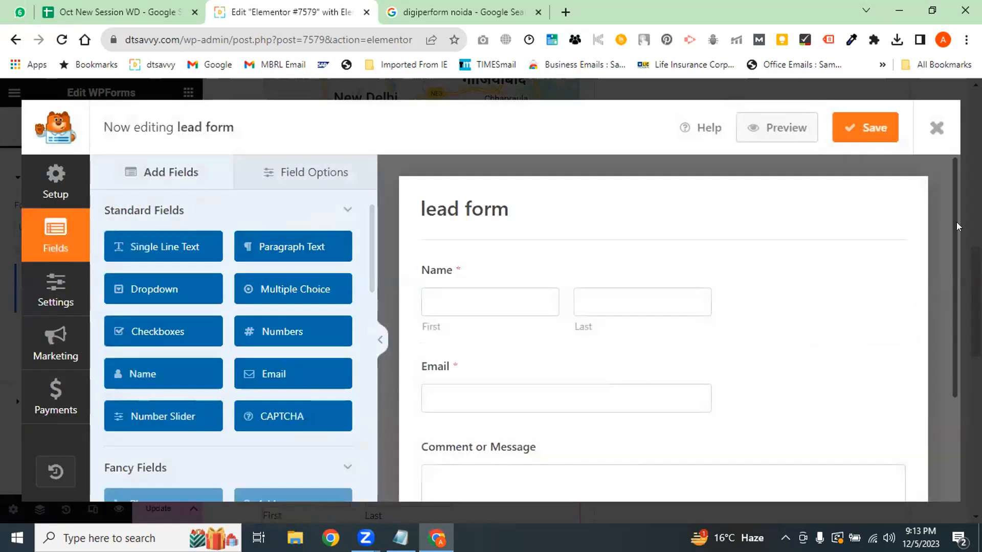
# Save the lead form and close the form builder
pyautogui.click(851, 163)
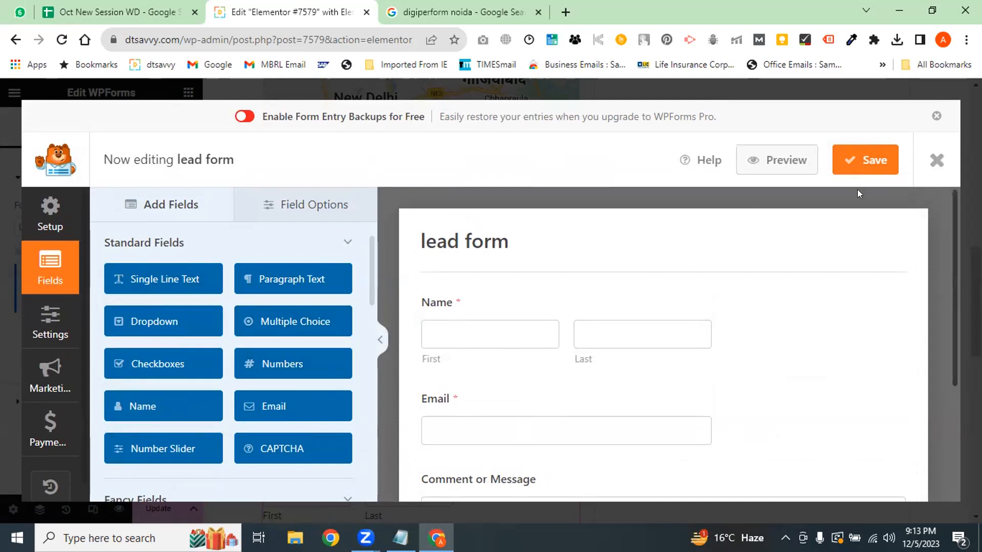
pyautogui.hotkey('ctrl', 's')
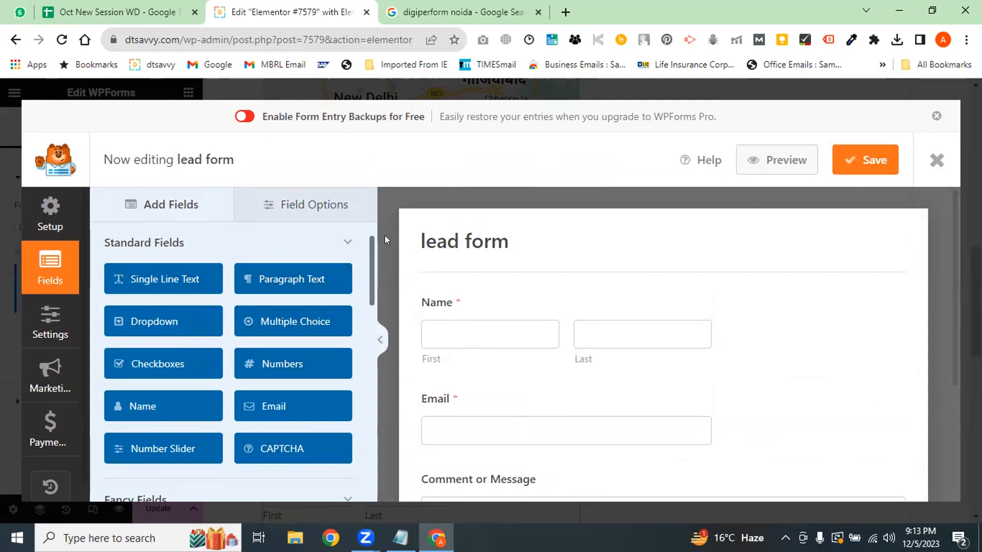
pyautogui.click(937, 164)
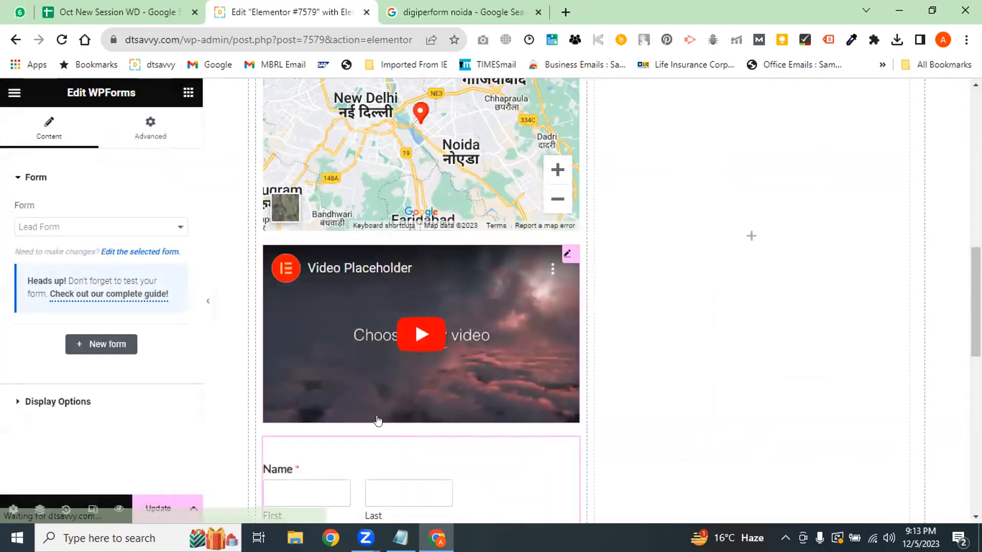
# Browse the Elementor widget list through the Basic, General and Pro sections
pyautogui.scroll(-3, 827, 366)
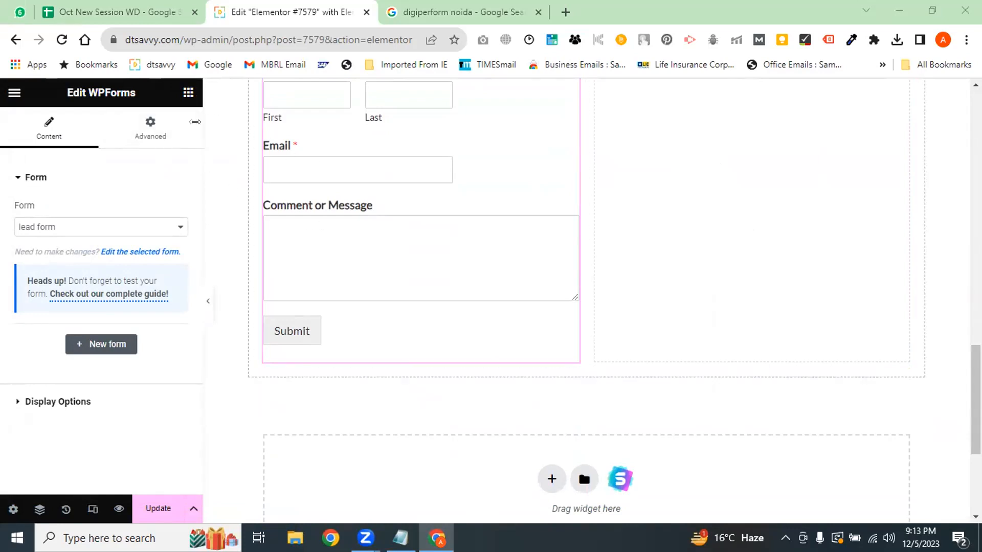
pyautogui.click(189, 92)
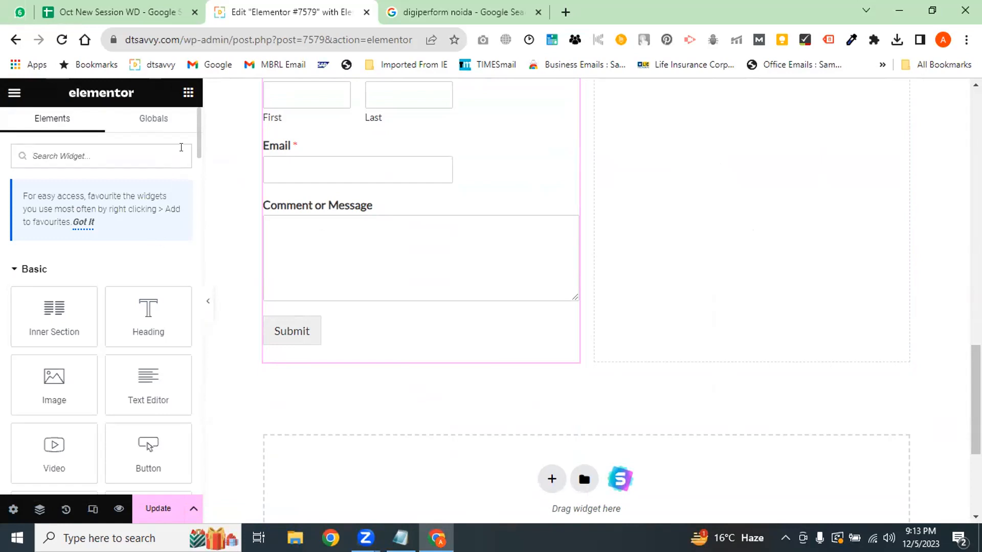
pyautogui.moveTo(199, 132); pyautogui.dragTo(201, 198)
pyautogui.scroll(-12, 201, 198)
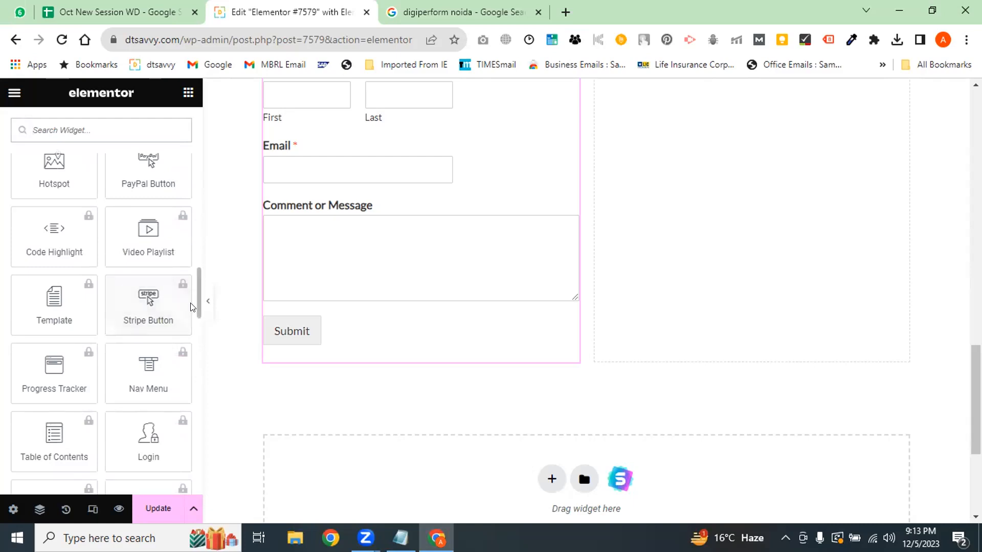
pyautogui.scroll(5, 199, 305)
pyautogui.scroll(6, 199, 305)
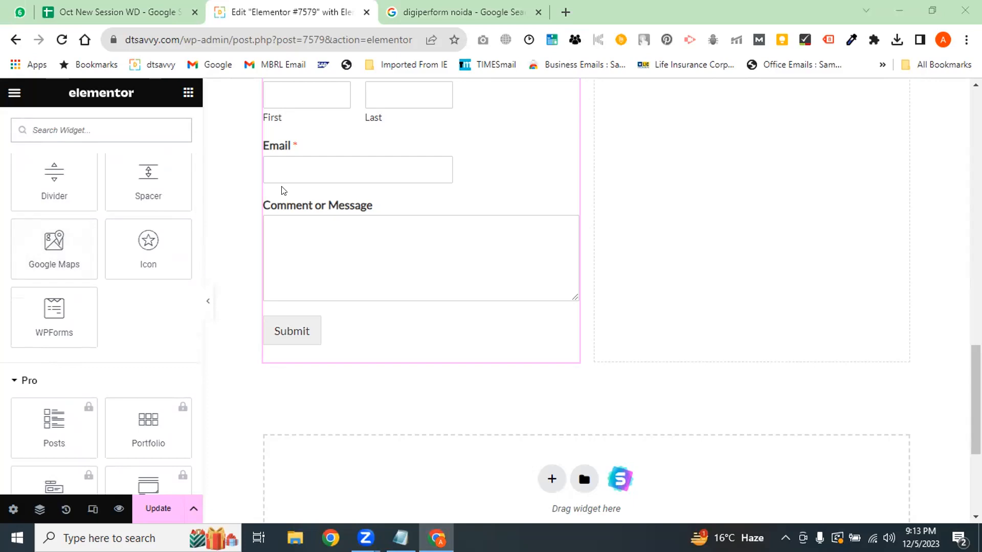
pyautogui.scroll(8, 718, 334)
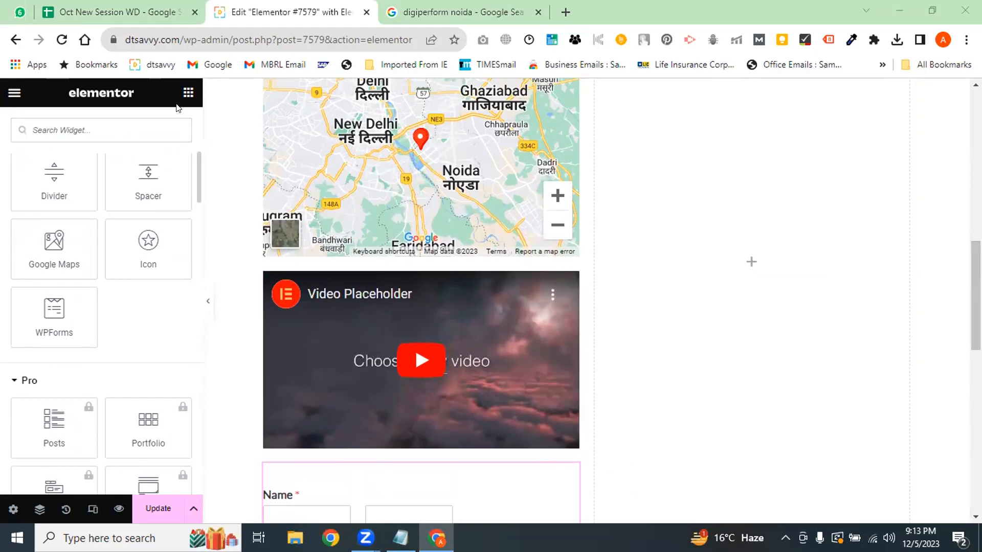
# Open the Theme Builder from the Elementor menu and scroll through its site parts
pyautogui.click(14, 92)
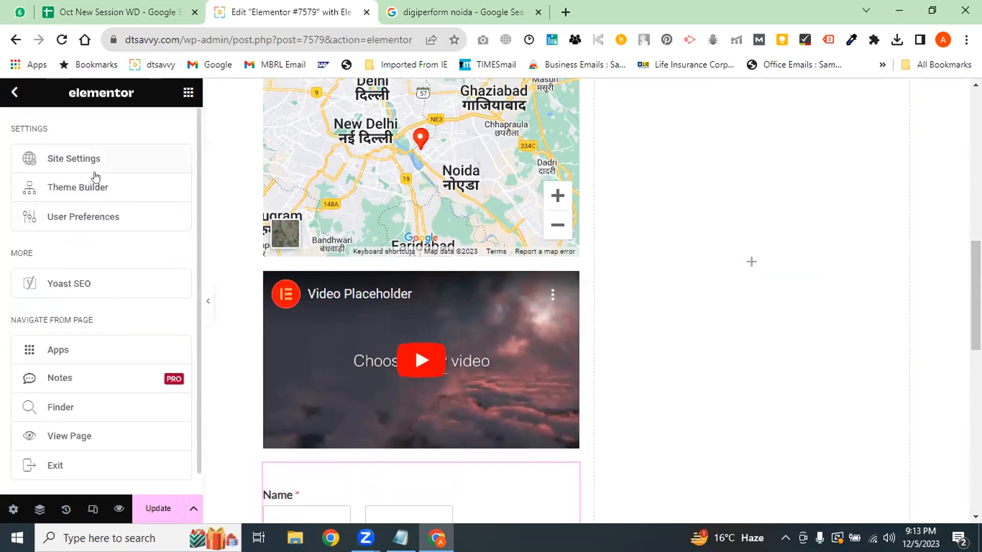
pyautogui.click(112, 193)
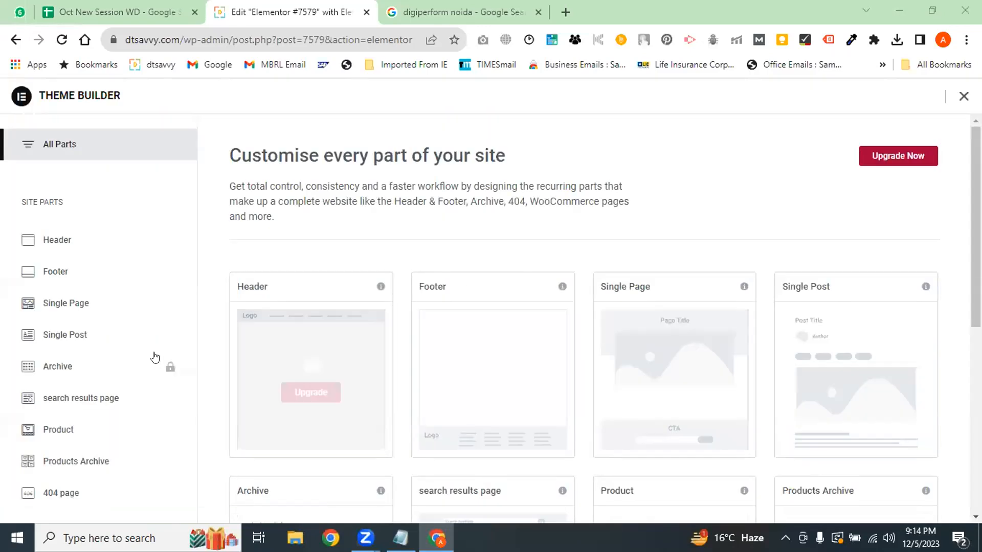
pyautogui.scroll(-3, 583, 322)
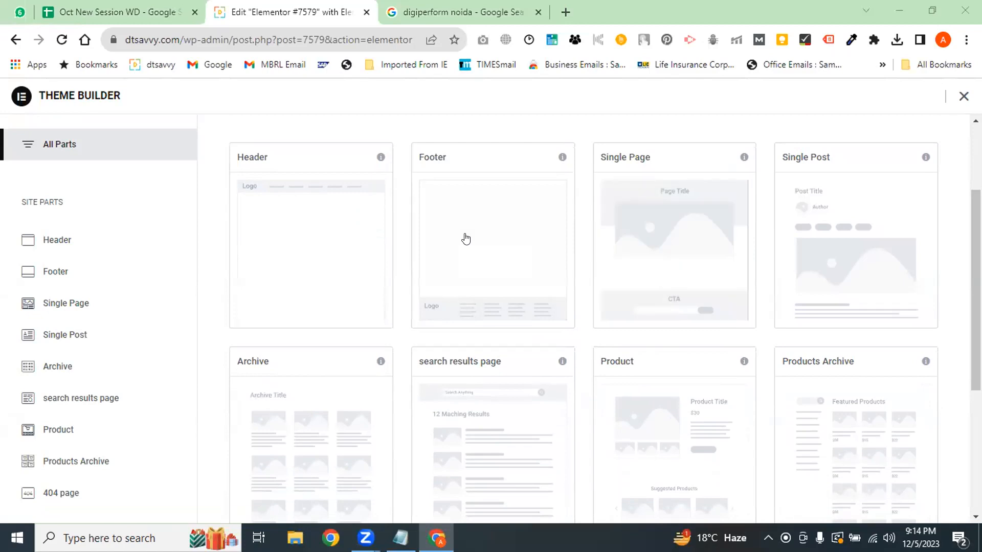
# Open the locked Footer's upgrade page in a new tab, then return and close Theme Builder
pyautogui.click(465, 239)
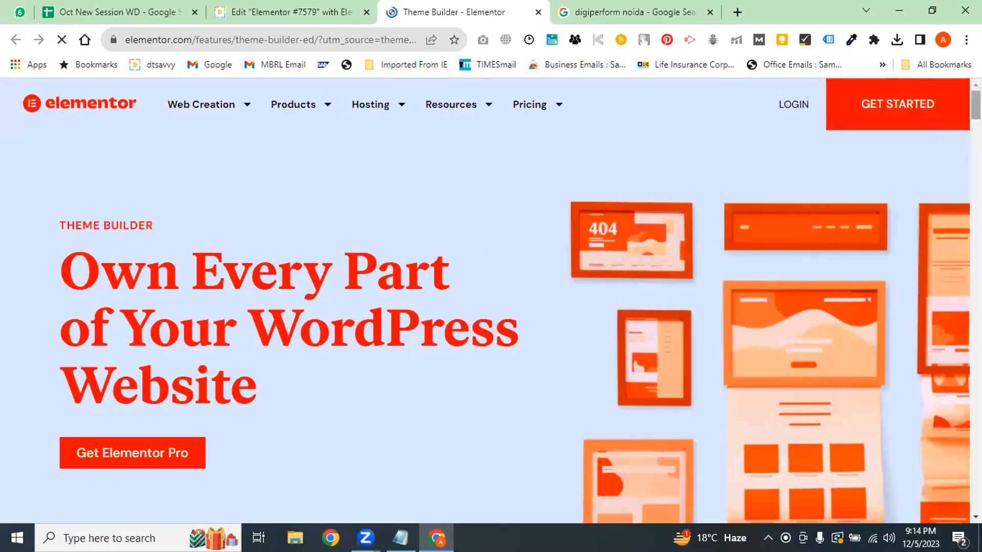
pyautogui.scroll(-5, 639, 197)
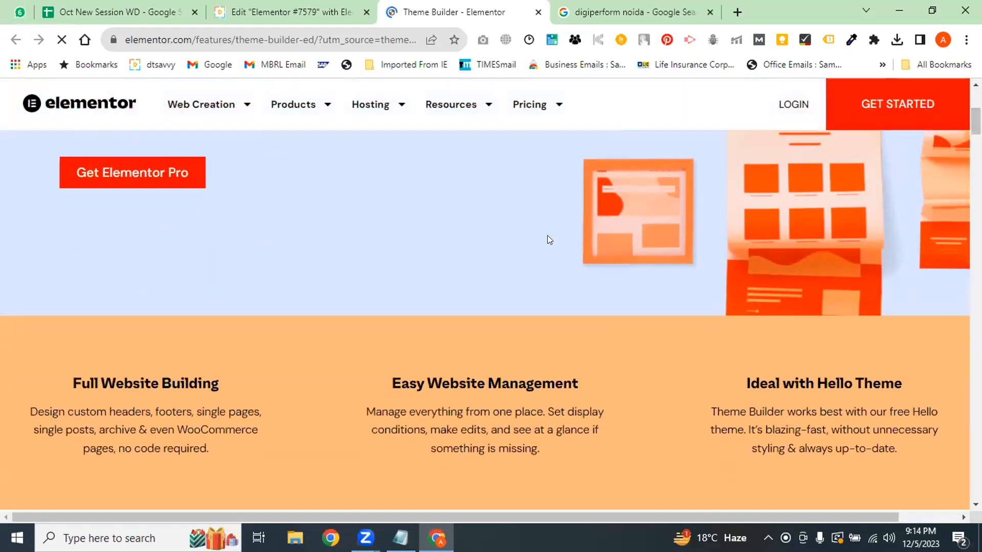
pyautogui.click(340, 8)
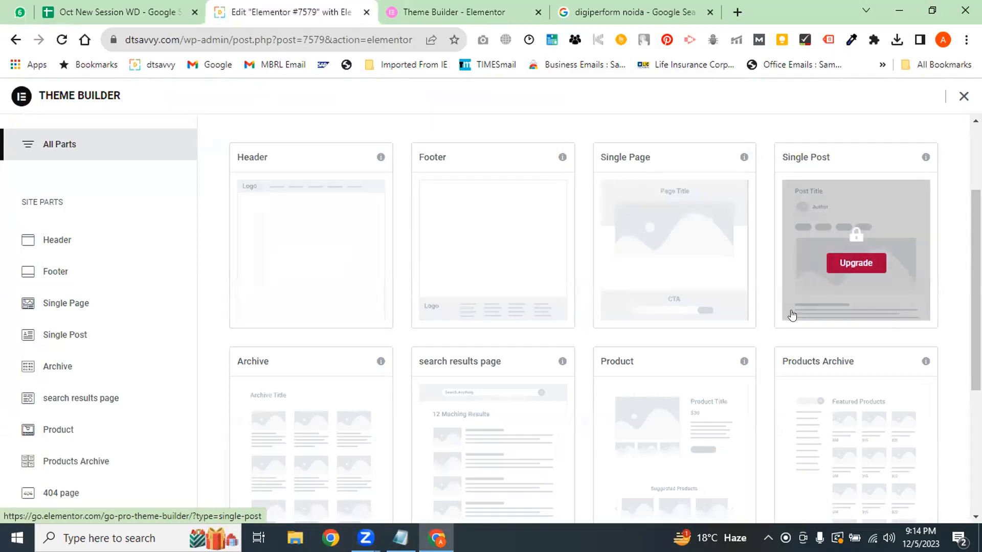
pyautogui.scroll(3, 783, 287)
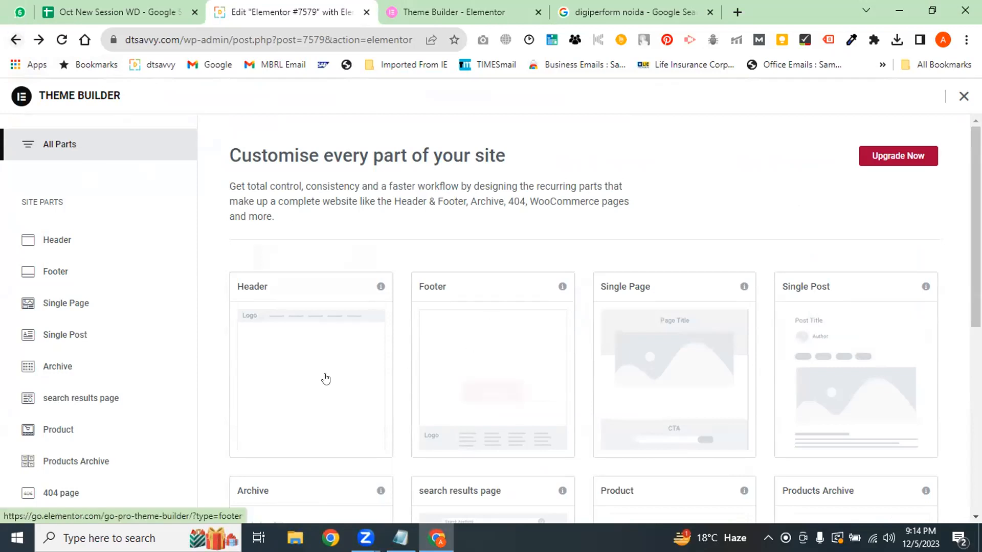
pyautogui.moveTo(319, 376)
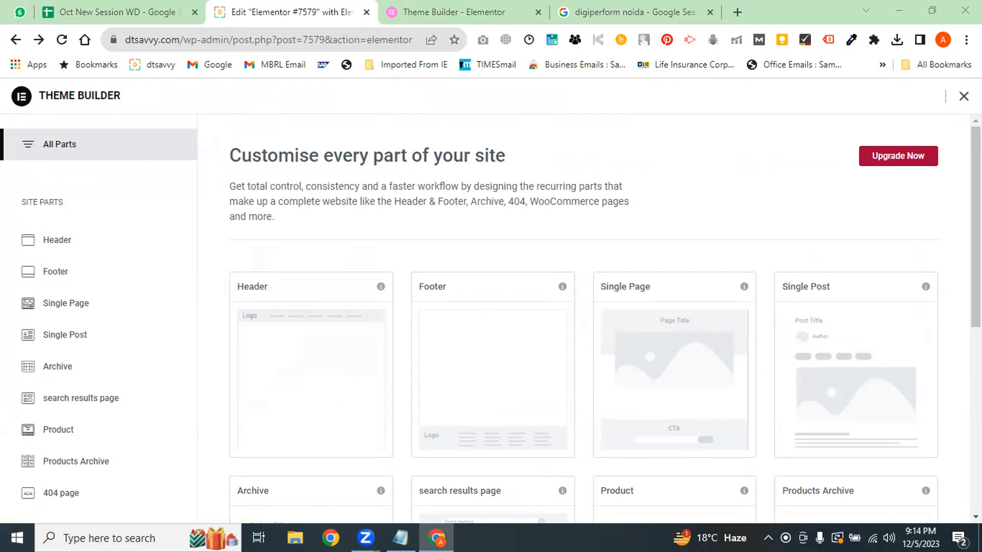
pyautogui.click(963, 98)
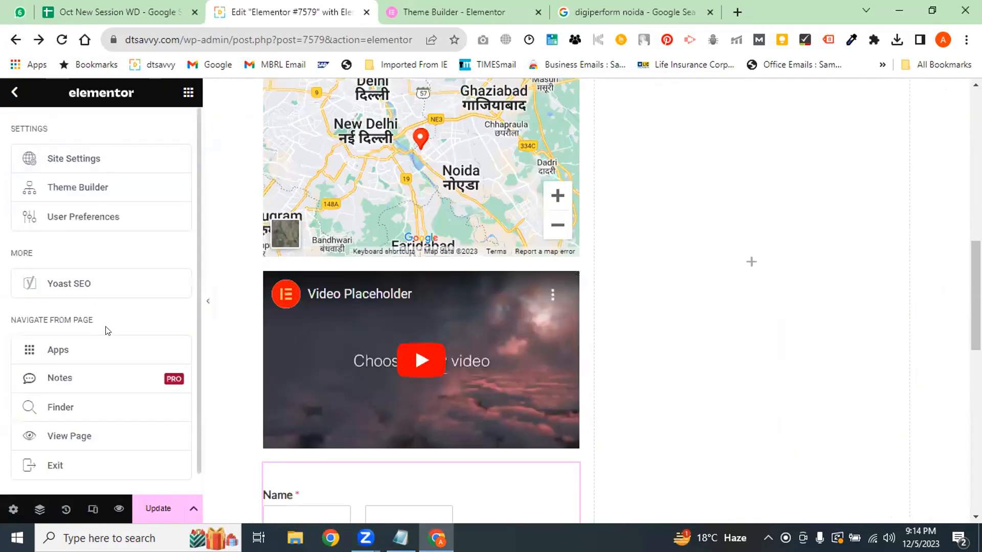
# Return to the widget panel and view the Globals tab's Global Widget upgrade notice
pyautogui.click(15, 92)
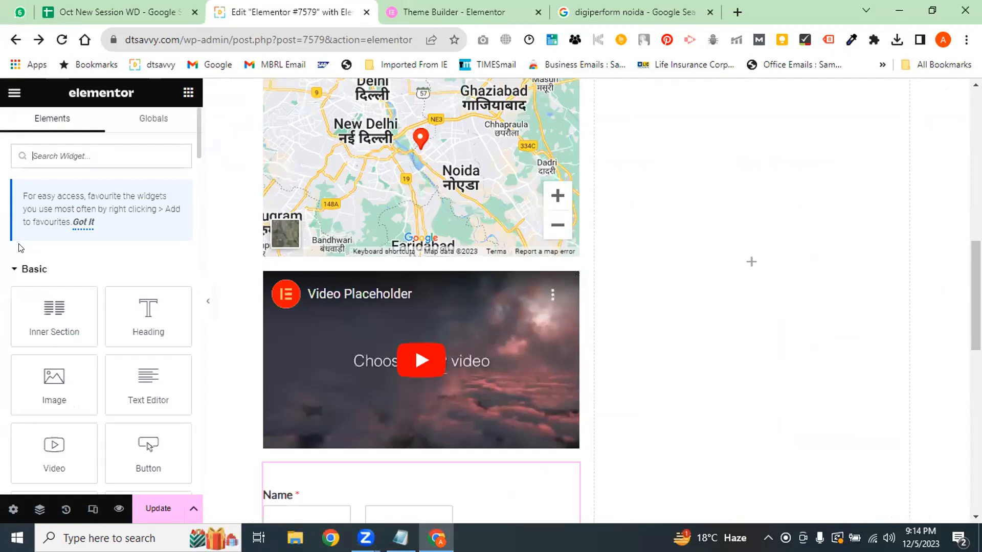
pyautogui.click(153, 120)
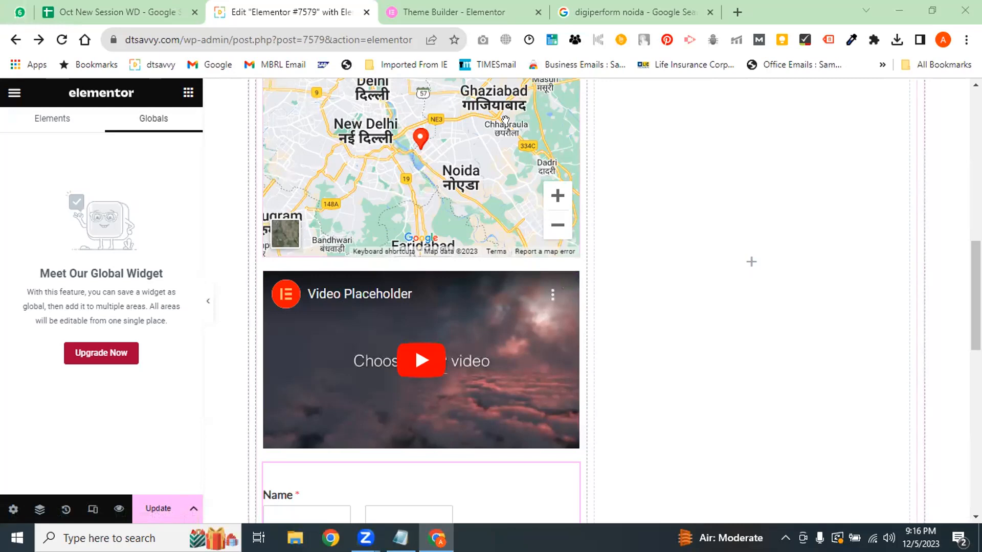
pyautogui.click(427, 7)
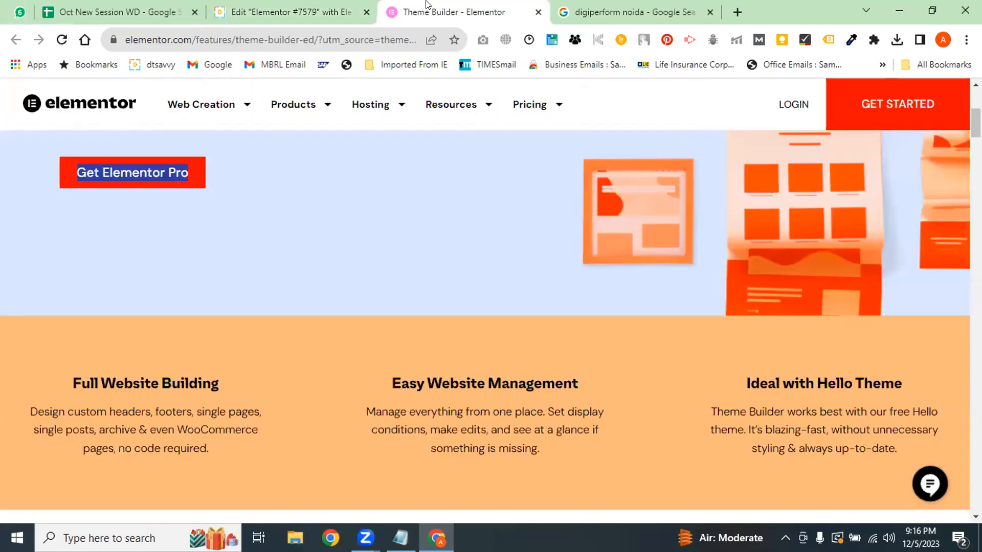
pyautogui.click(270, 4)
pyautogui.scroll(9, 321, 87)
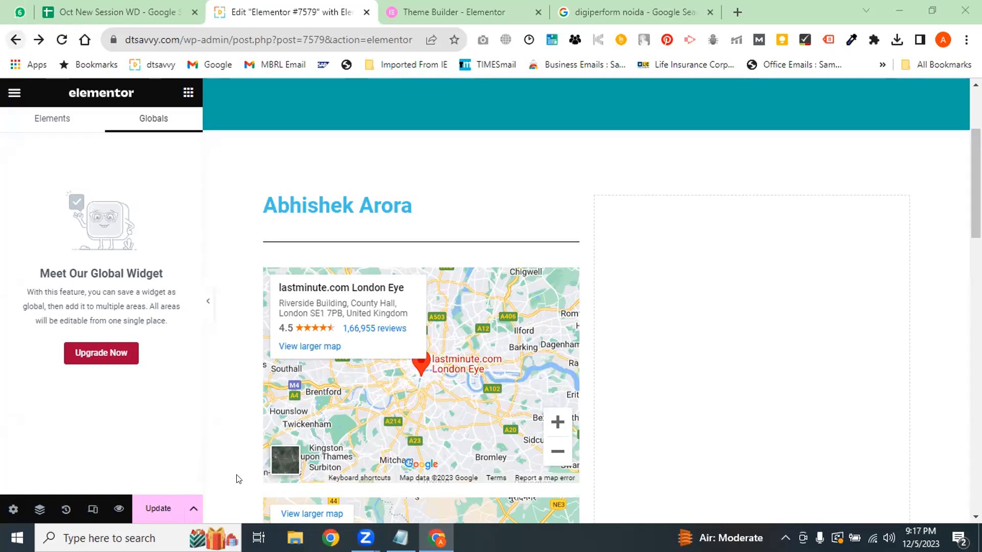
# Leave the Elementor editor for page #7579 without saving, back to Add New Page
pyautogui.click(15, 44)
pyautogui.click(15, 42)
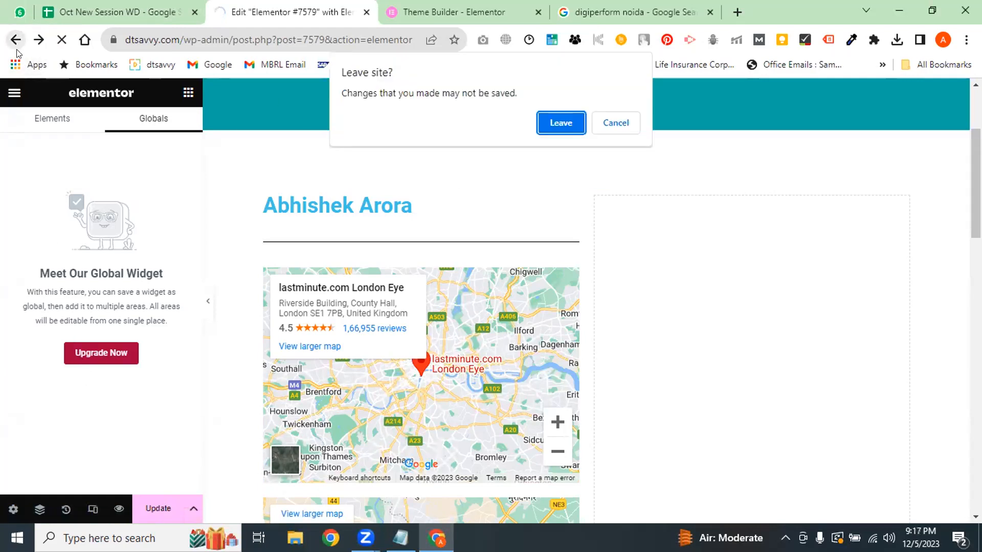
pyautogui.click(557, 121)
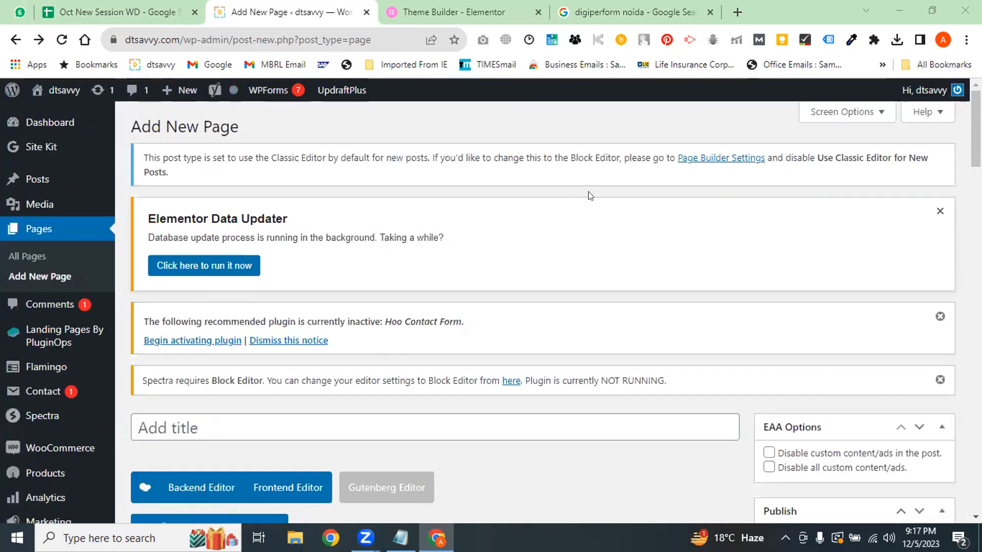
# Replace the page content with the SiteOrigin Features Icon Left layout, then revert to the classic editor
pyautogui.scroll(-5, 591, 194)
pyautogui.scroll(-2, 215, 235)
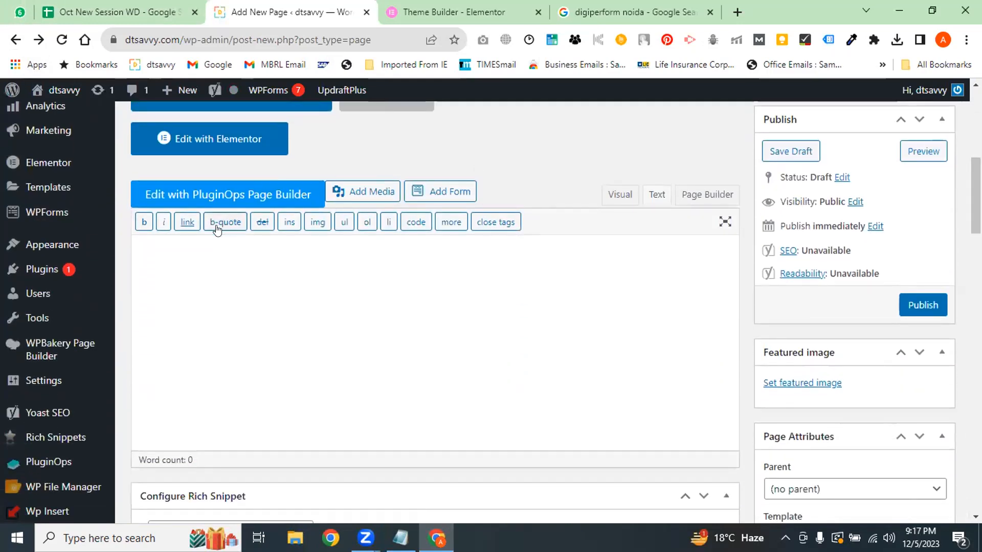
pyautogui.click(705, 198)
pyautogui.click(383, 233)
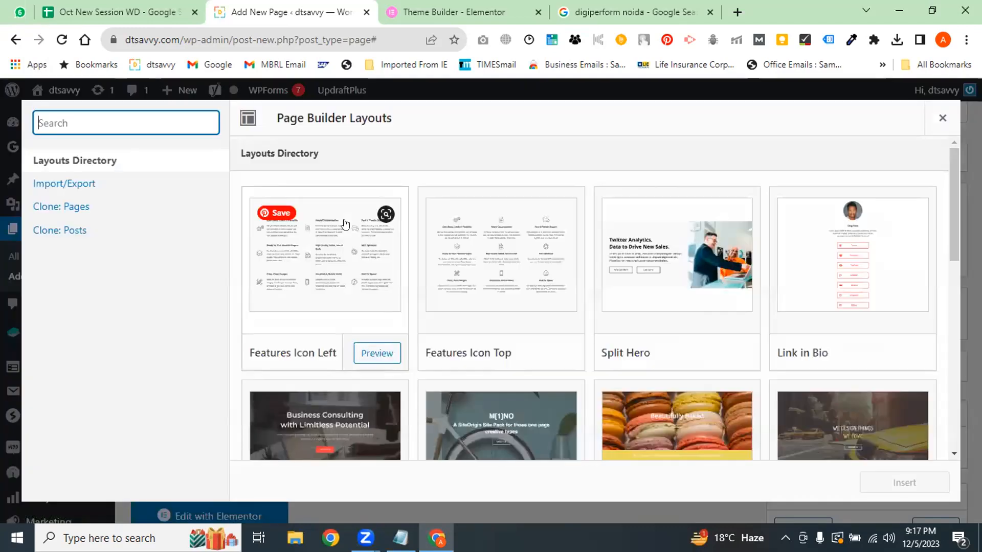
pyautogui.click(370, 228)
pyautogui.moveTo(917, 466)
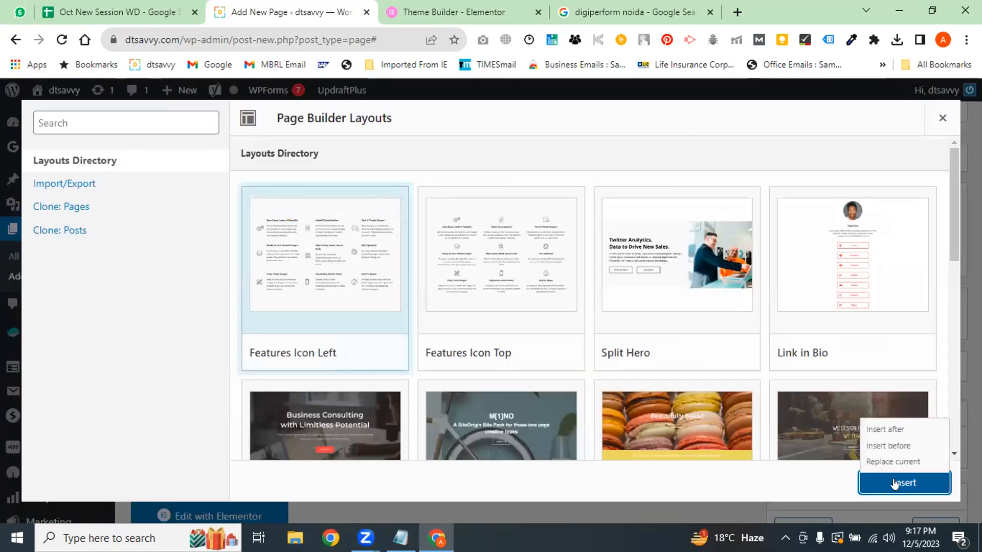
pyautogui.click(885, 462)
pyautogui.click(880, 463)
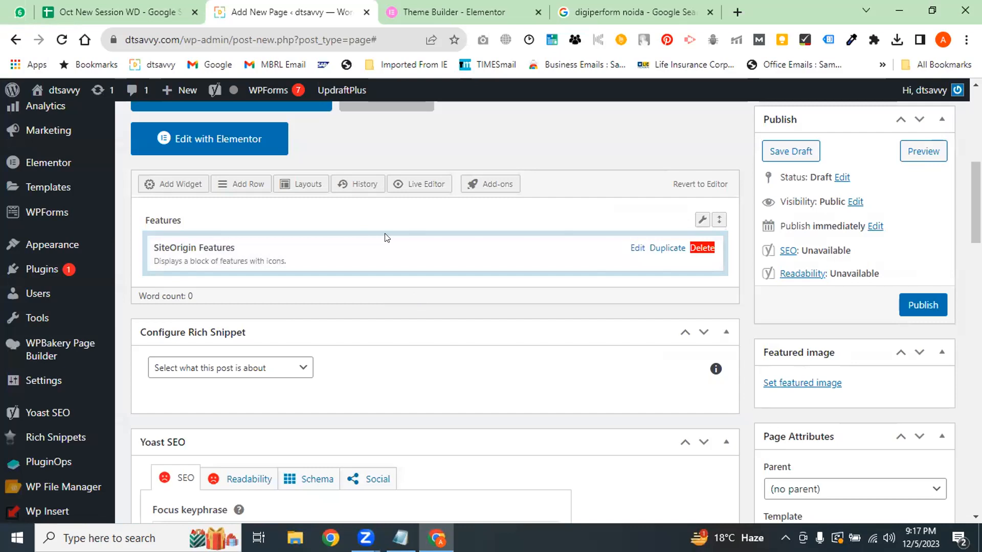
pyautogui.click(685, 185)
pyautogui.click(559, 133)
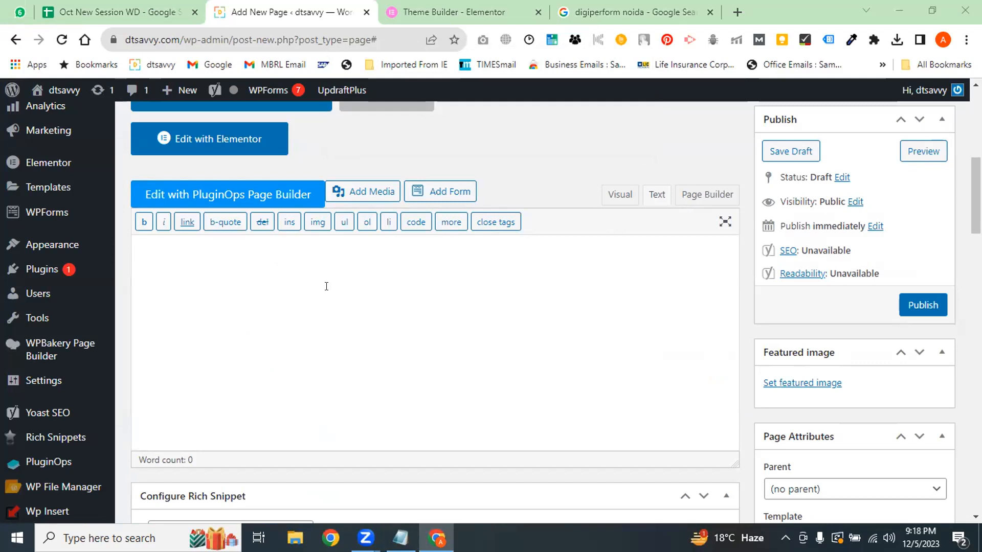
# Put the empty classic editor in Visual mode, toggling to Text and back
pyautogui.click(611, 200)
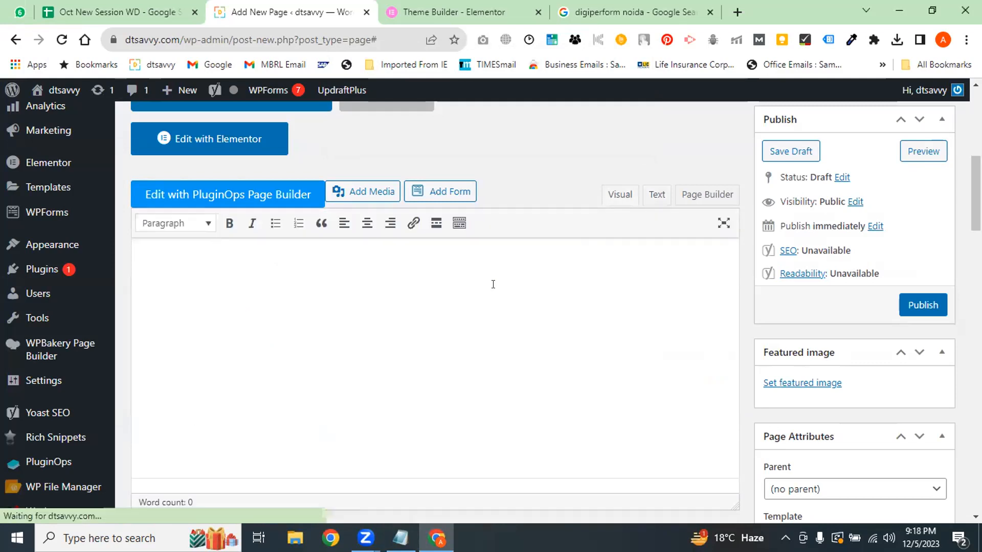
pyautogui.scroll(-1, 476, 302)
pyautogui.scroll(3, 464, 315)
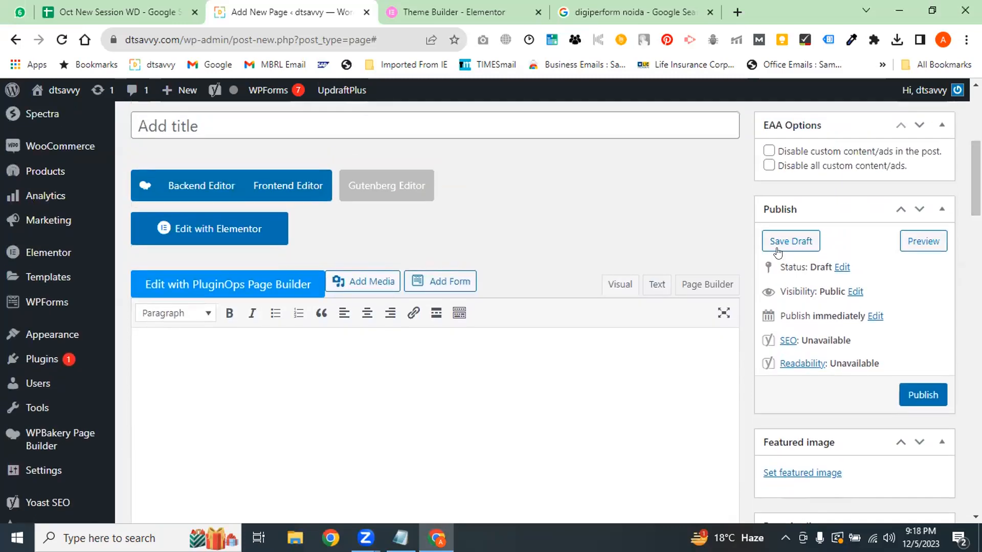
pyautogui.click(655, 285)
pyautogui.click(618, 284)
pyautogui.scroll(-3, 351, 344)
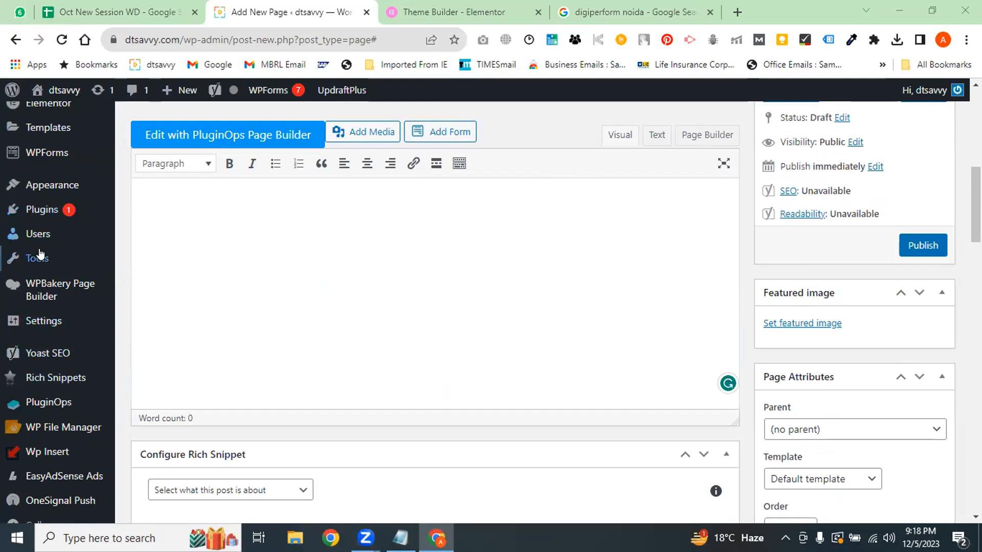
# Glance at the Elementor Theme Builder tab, then return to the Add New Page editor
pyautogui.moveTo(46, 259)
pyautogui.click(402, 10)
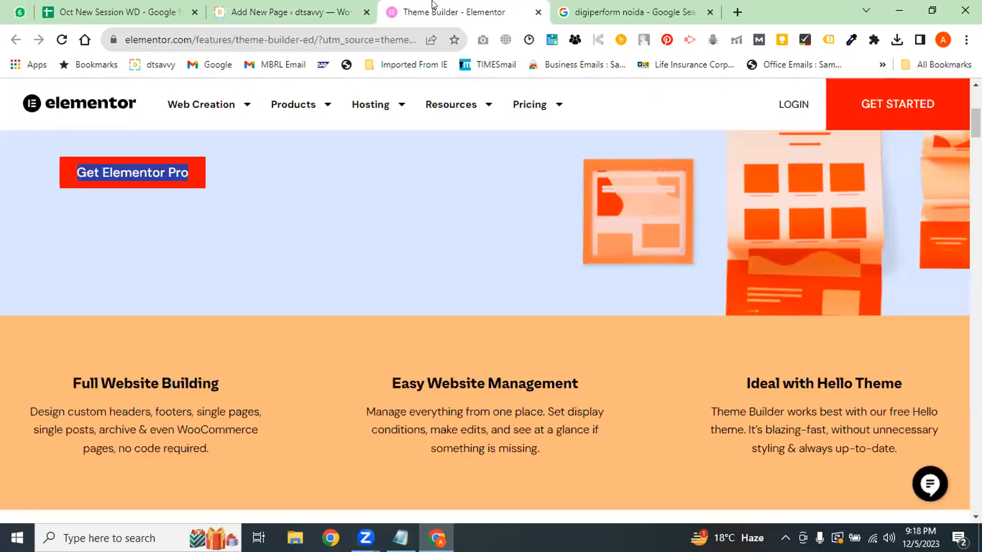
pyautogui.click(323, 4)
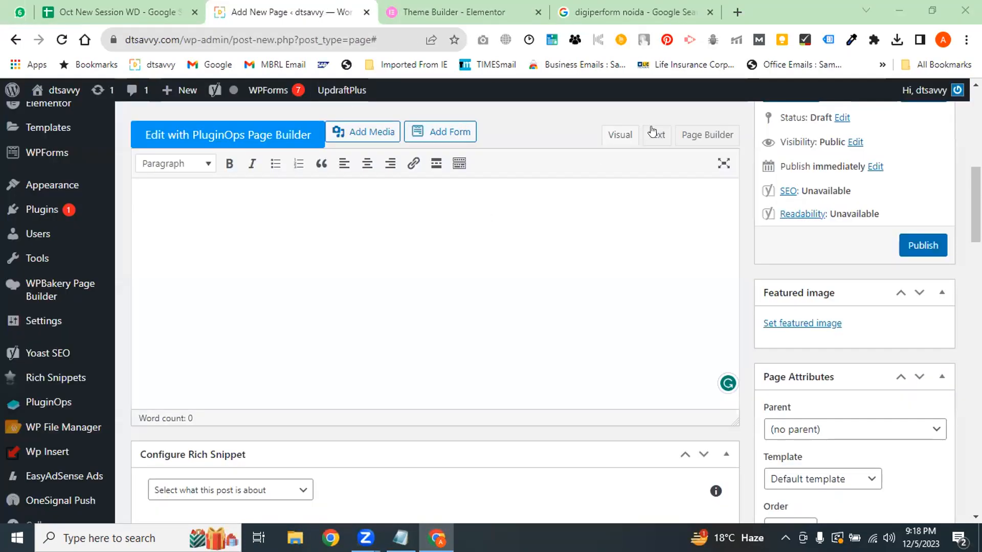
# Switch back to Page Builder and insert a new row with Column Count 1
pyautogui.click(718, 137)
pyautogui.scroll(-8, 212, 280)
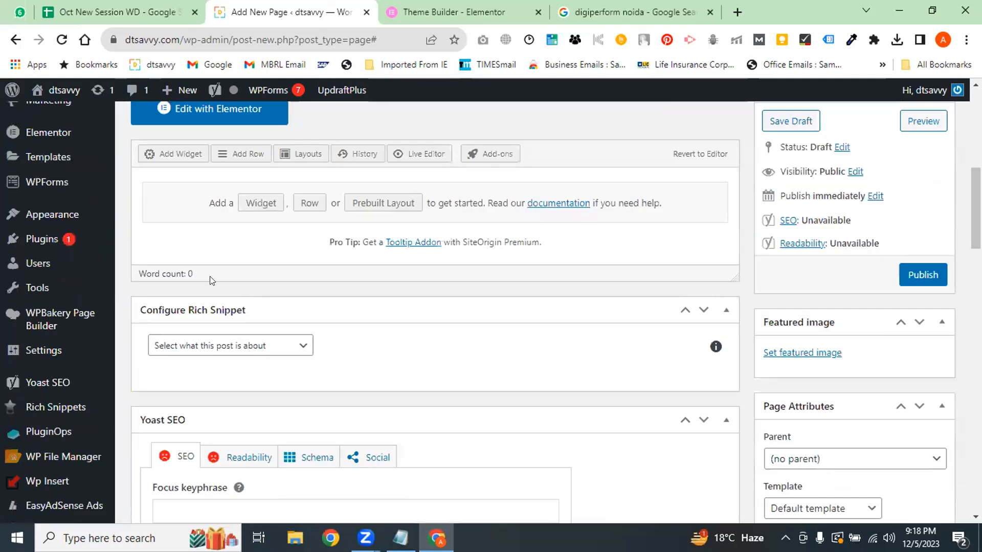
pyautogui.click(307, 204)
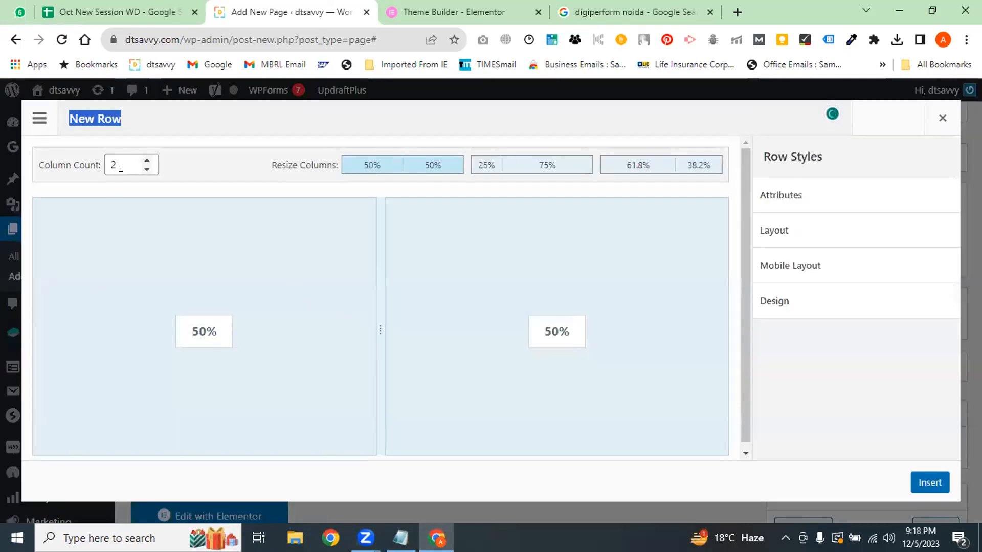
pyautogui.click(147, 160)
pyautogui.click(145, 170)
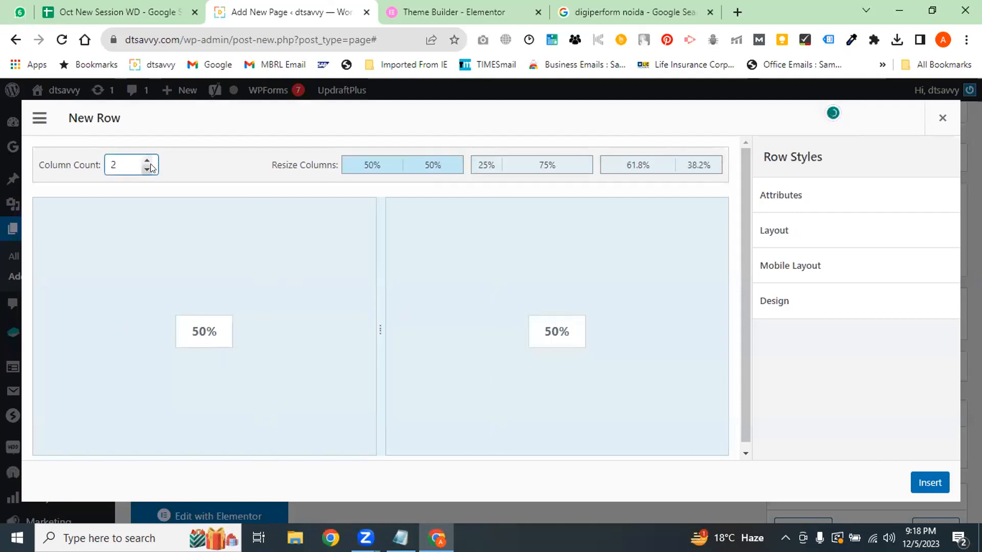
pyautogui.click(145, 170)
pyautogui.click(929, 482)
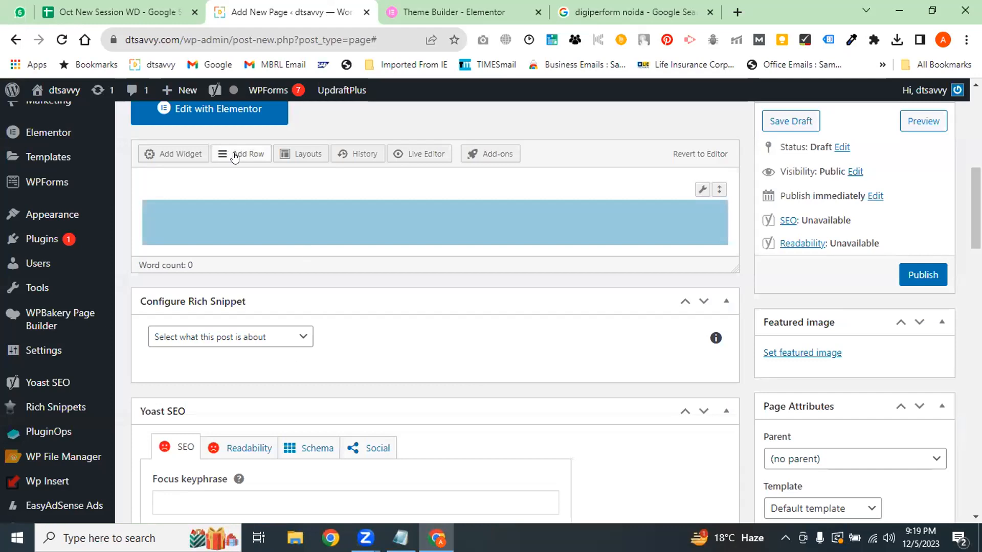
# Dismiss a second row setup without inserting, and bring up the Add New Widget list
pyautogui.click(235, 154)
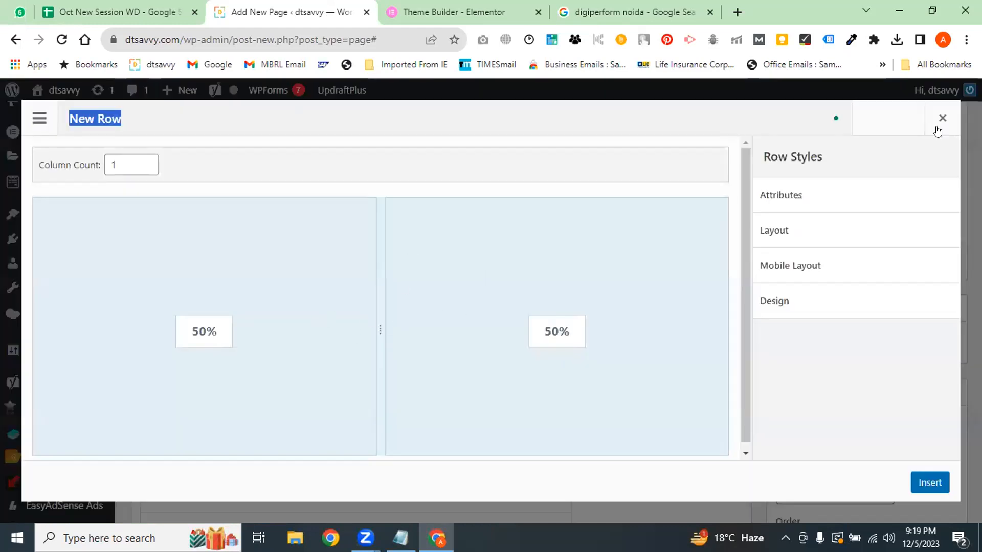
pyautogui.click(940, 117)
pyautogui.click(177, 153)
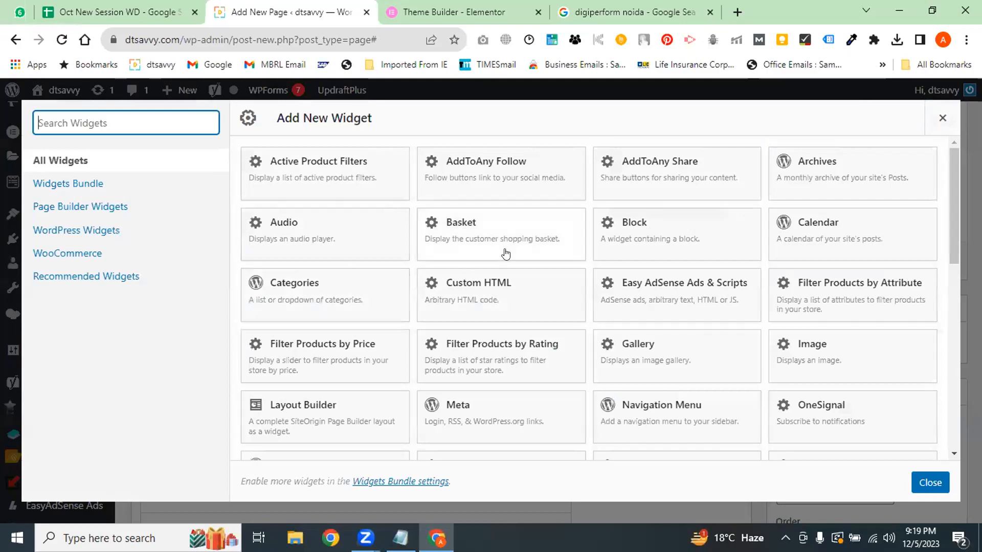
# Add a Calendar widget titled 'Cal' to the single-column row
pyautogui.click(835, 223)
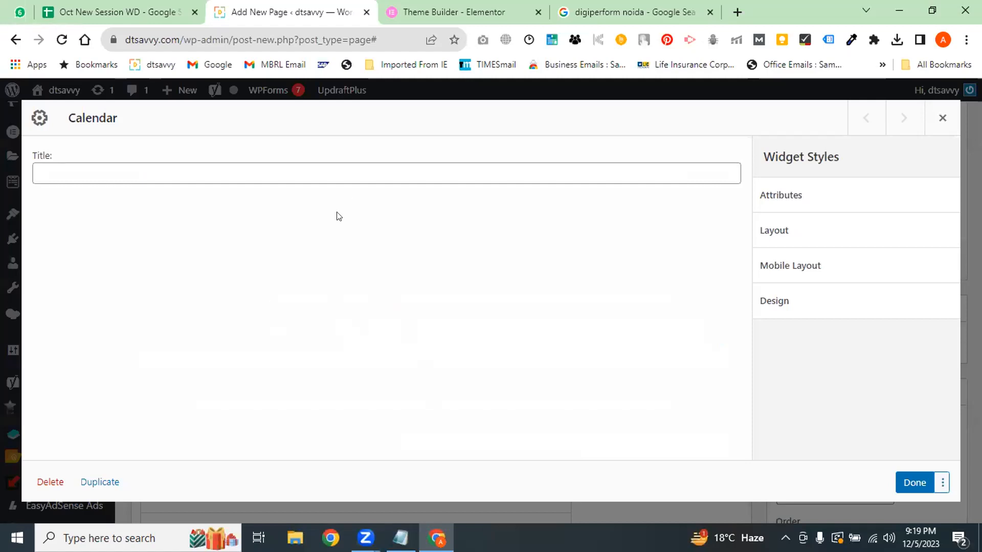
pyautogui.click(225, 177)
pyautogui.write('Cal')
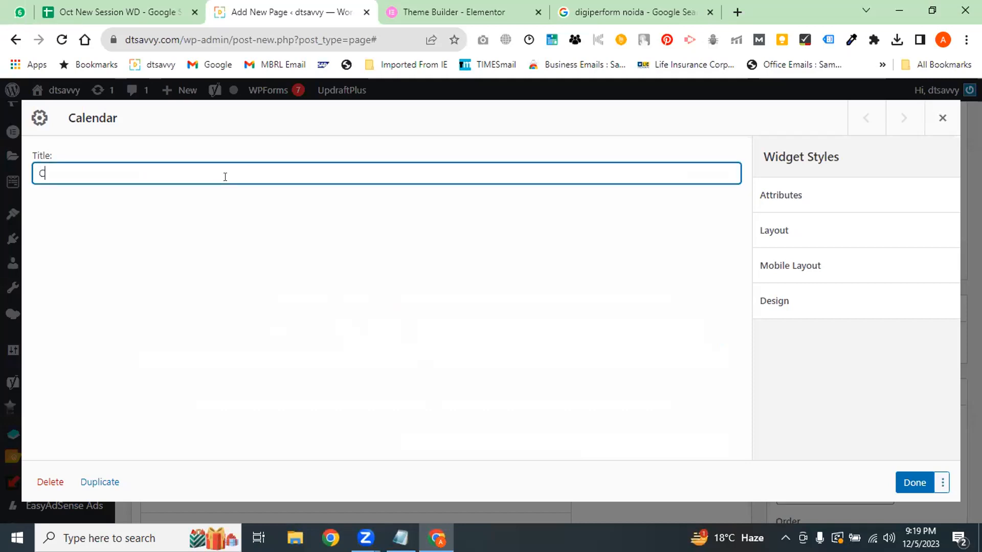
pyautogui.click(914, 482)
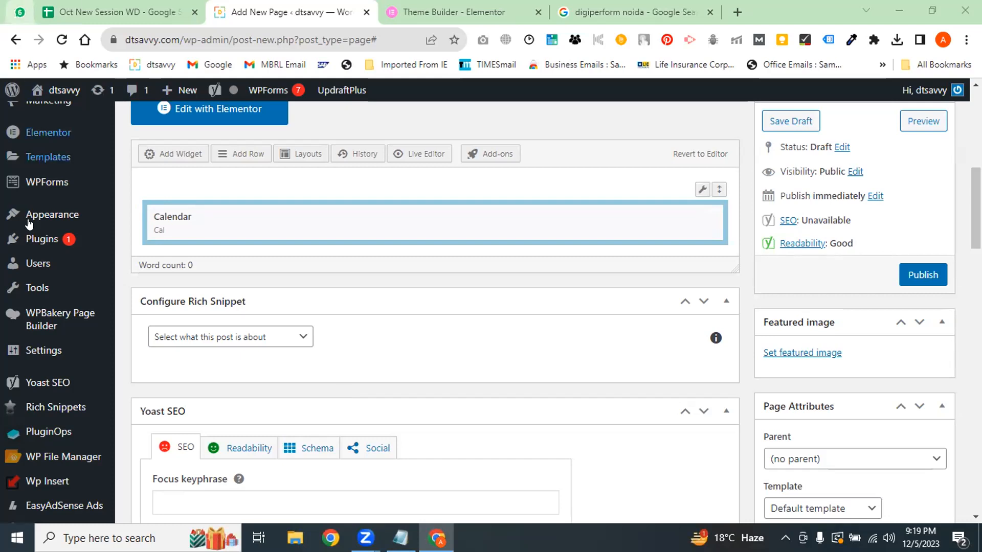
pyautogui.moveTo(632, 220)
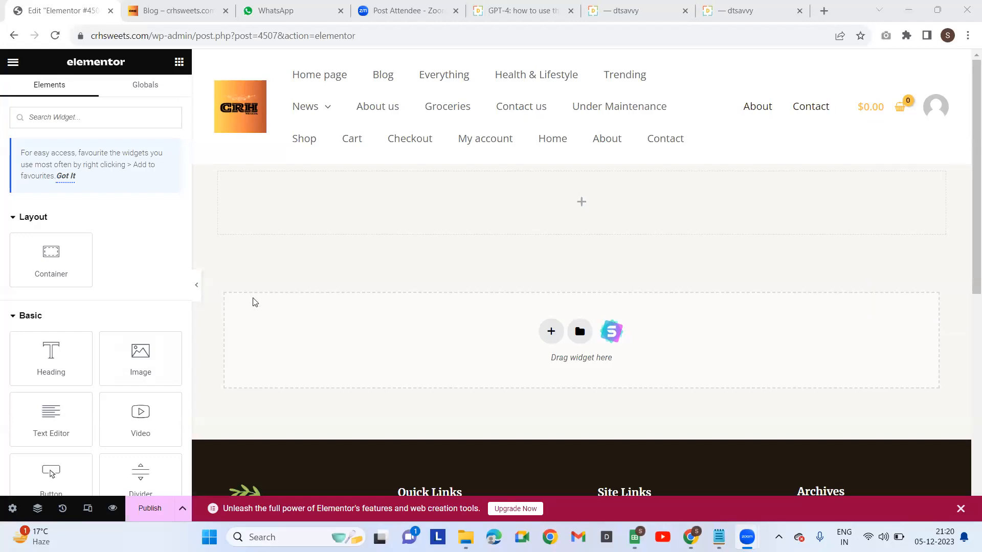
# In the Elementor editor, add a new empty container and open its + Elements panel
pyautogui.click(51, 278)
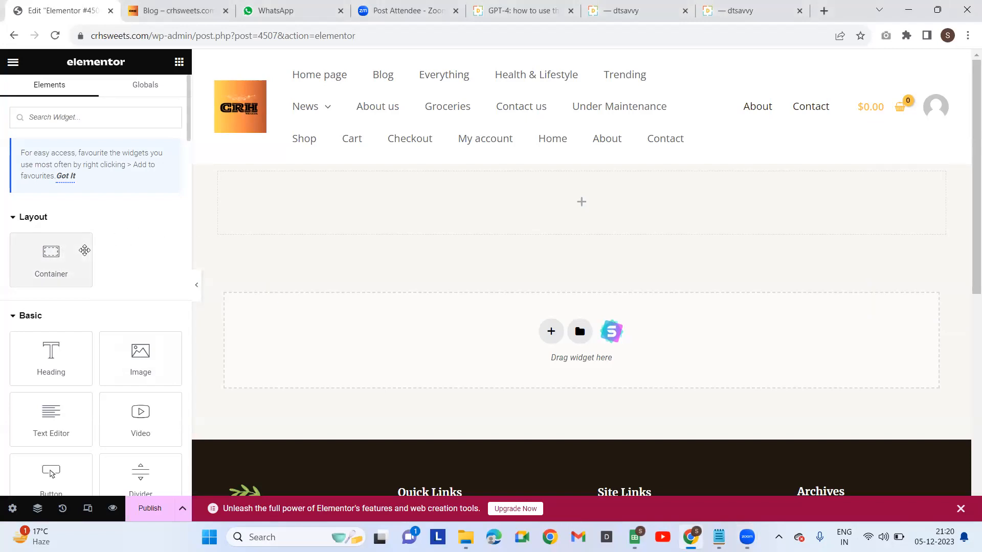
pyautogui.scroll(-3, 109, 344)
pyautogui.scroll(3, 111, 345)
pyautogui.click(52, 261)
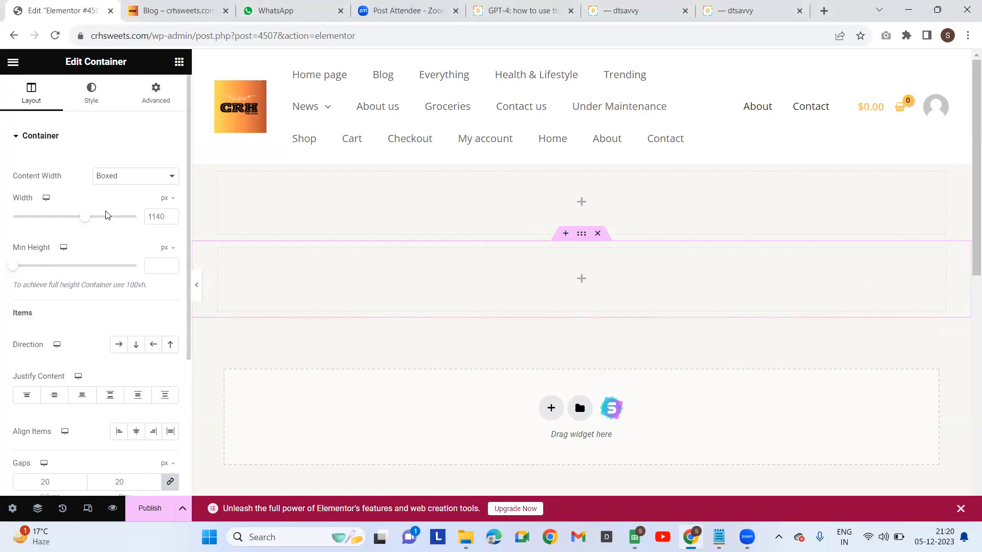
pyautogui.scroll(-1, 353, 274)
pyautogui.scroll(1, 356, 266)
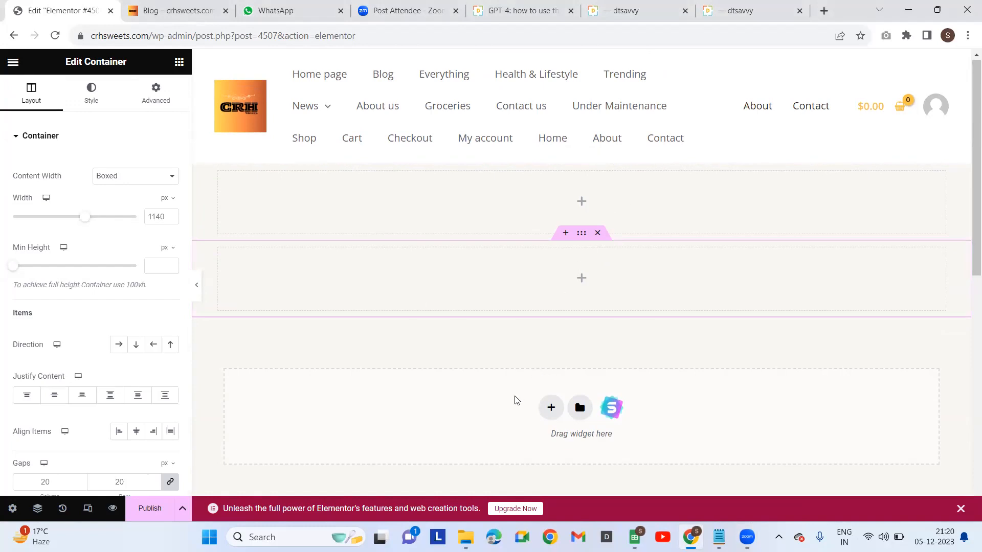
pyautogui.scroll(-3, 90, 373)
pyautogui.scroll(3, 90, 373)
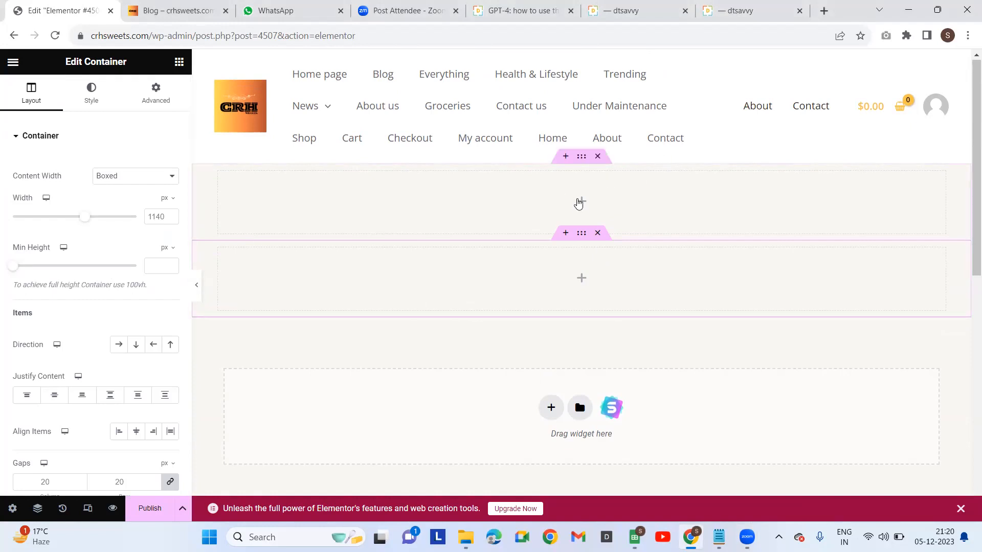
pyautogui.click(578, 205)
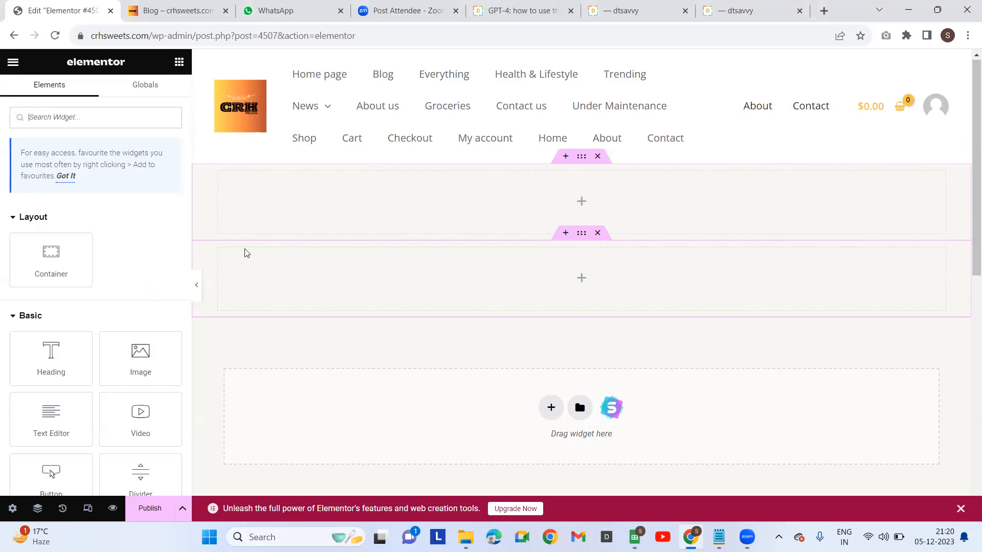
pyautogui.scroll(-5, 126, 385)
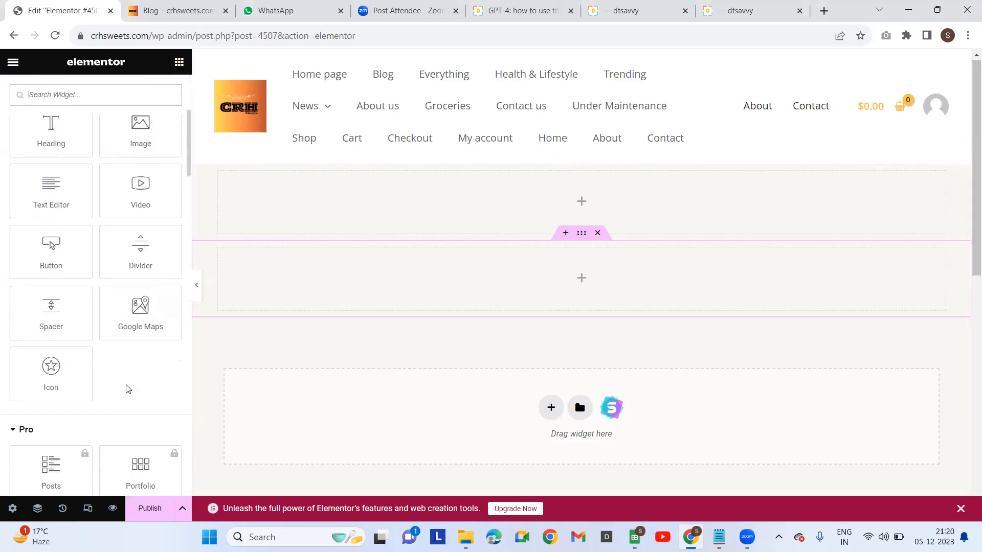
pyautogui.scroll(-1, 127, 390)
pyautogui.scroll(5, 125, 382)
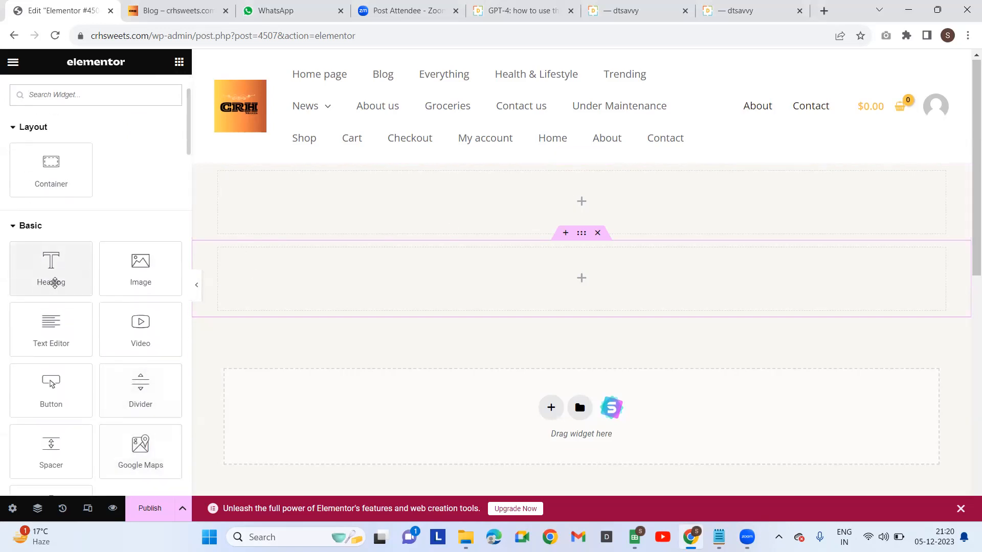
# Add an Image widget to the Elementor container
pyautogui.click(146, 273)
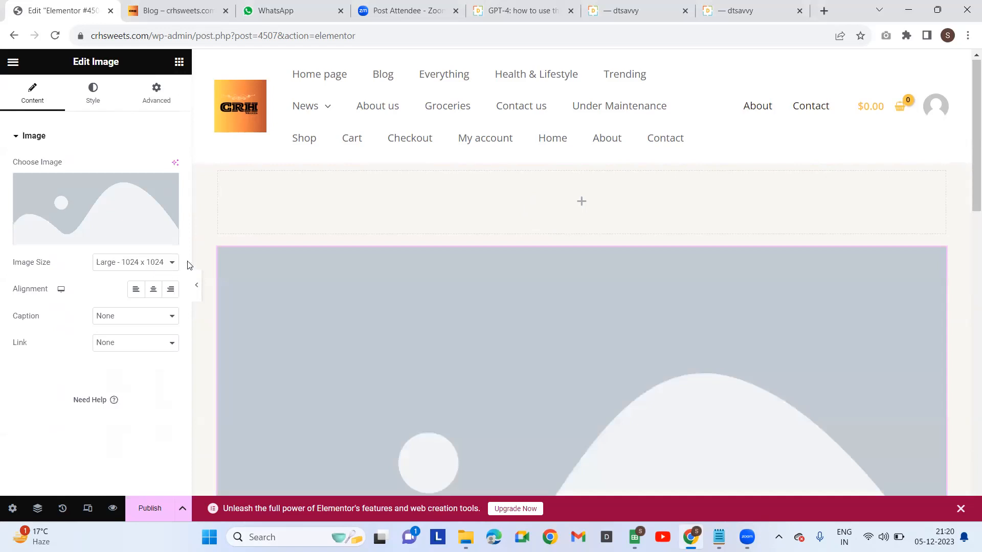
pyautogui.scroll(-3, 368, 341)
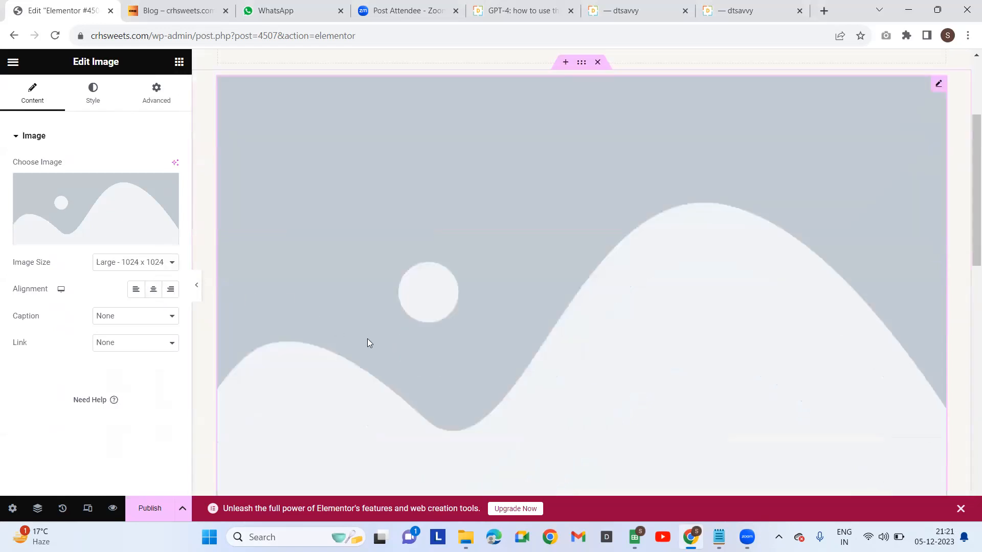
pyautogui.scroll(-5, 367, 338)
pyautogui.scroll(5, 367, 338)
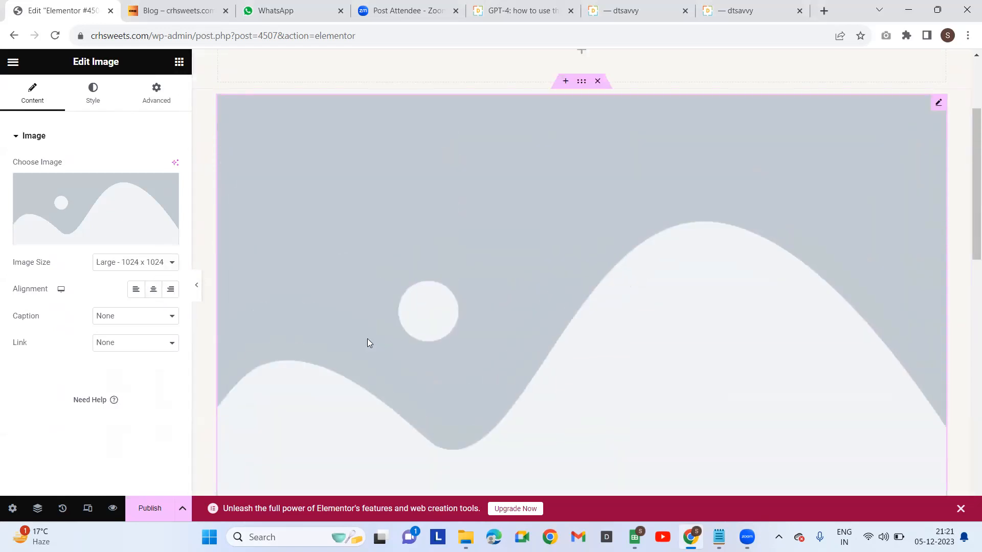
pyautogui.scroll(3, 367, 339)
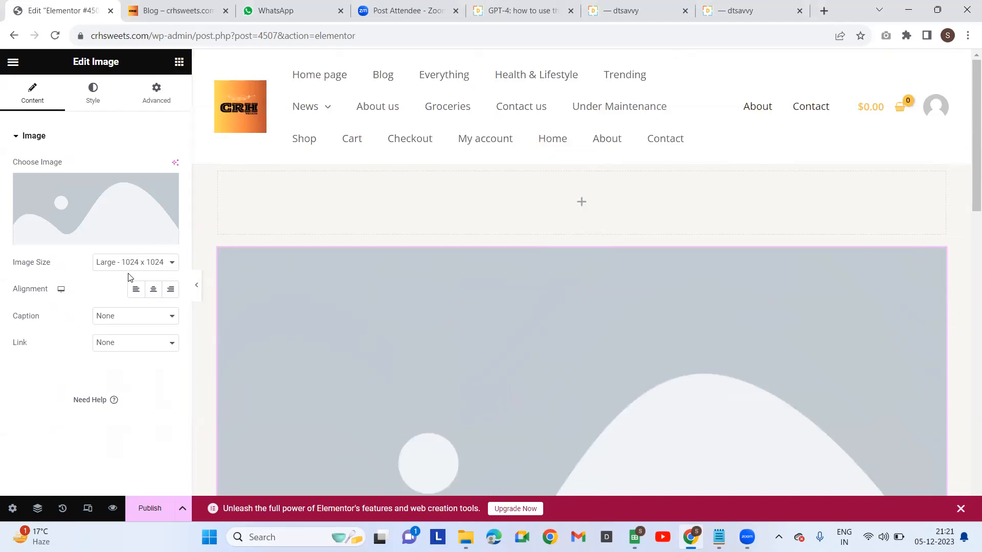
pyautogui.moveTo(158, 247)
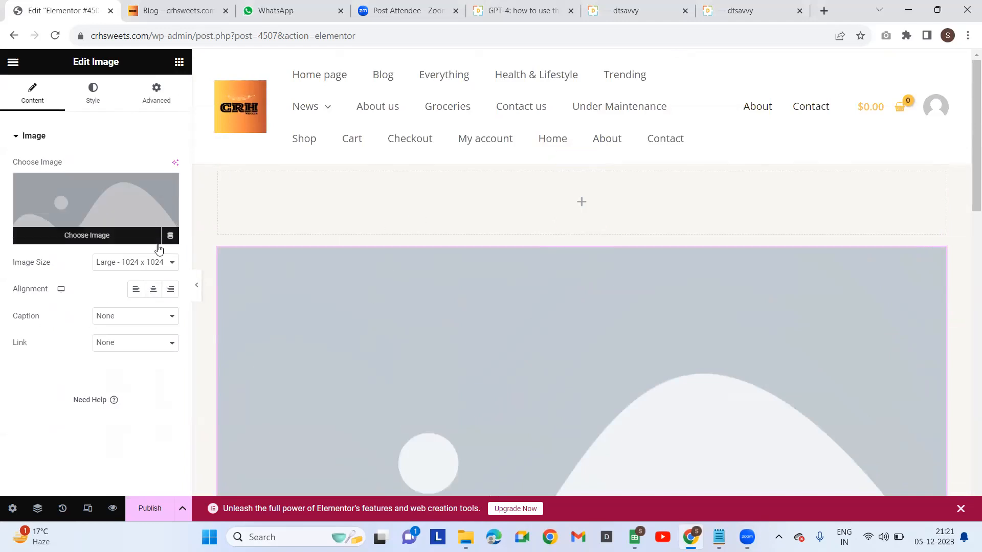
# Pick the besan ladoo image in the media library, then close it without inserting
pyautogui.click(103, 235)
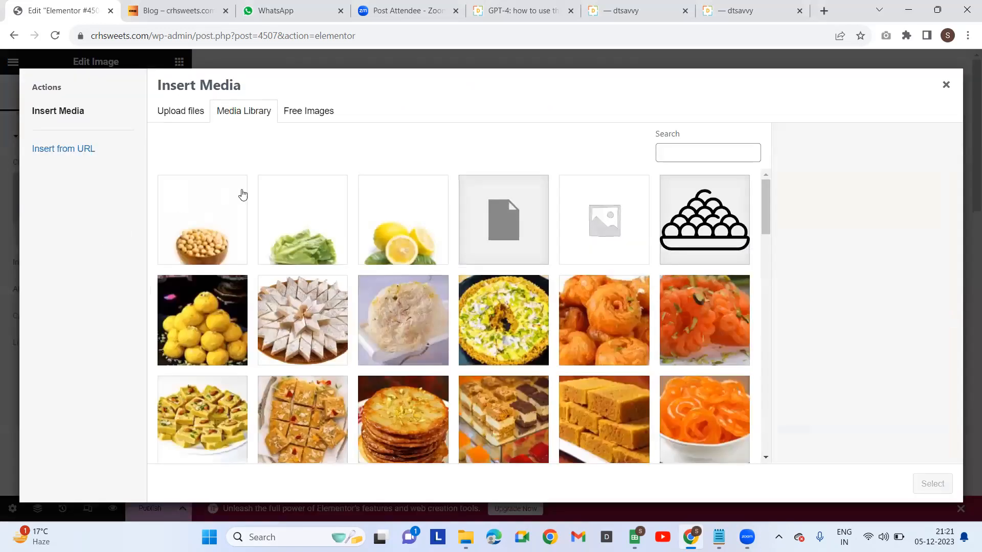
pyautogui.click(200, 326)
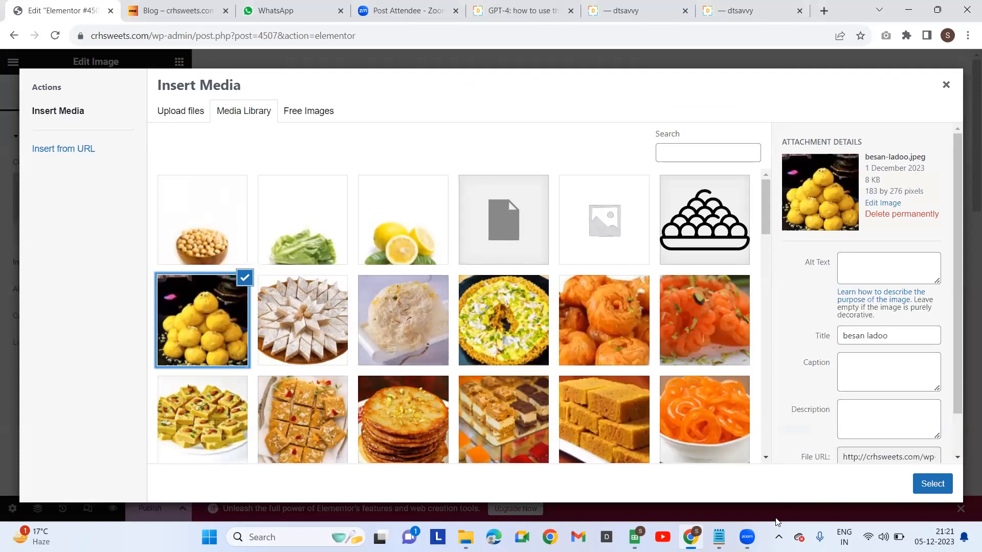
pyautogui.moveTo(743, 534)
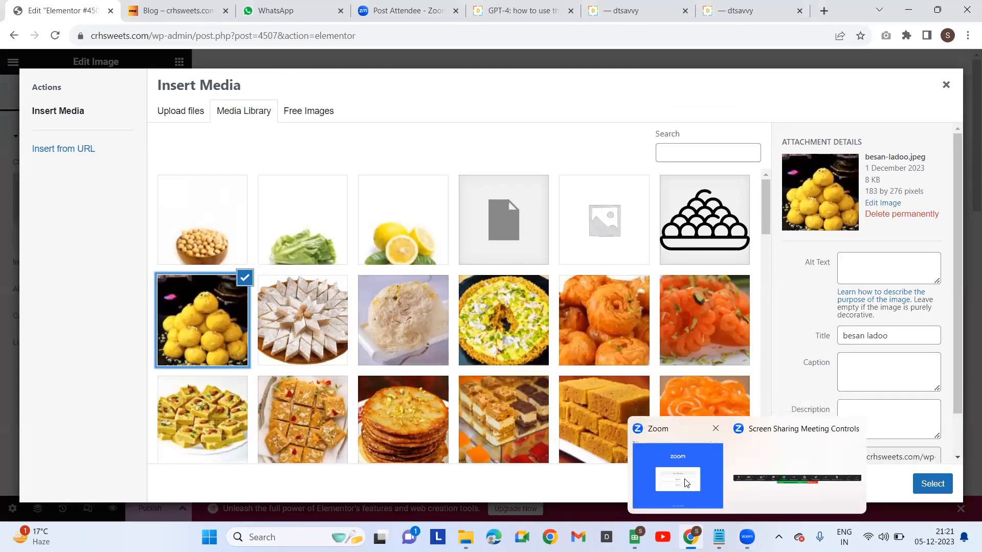
pyautogui.click(747, 475)
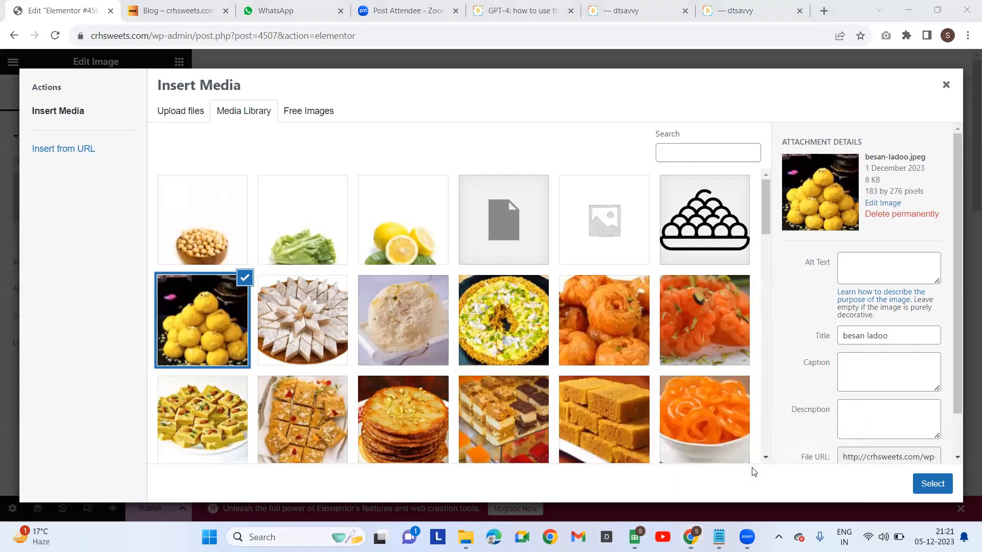
pyautogui.click(946, 85)
pyautogui.moveTo(748, 537)
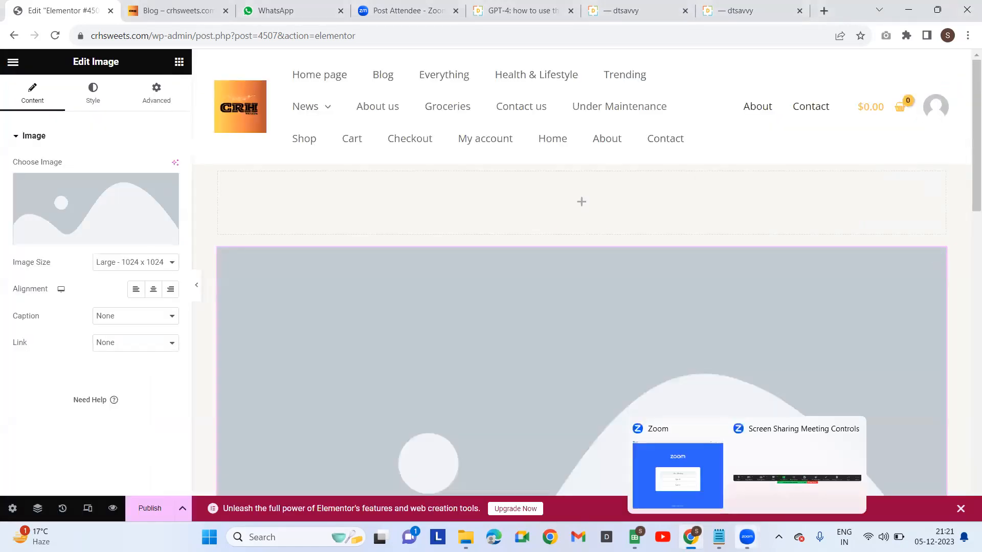
pyautogui.click(739, 472)
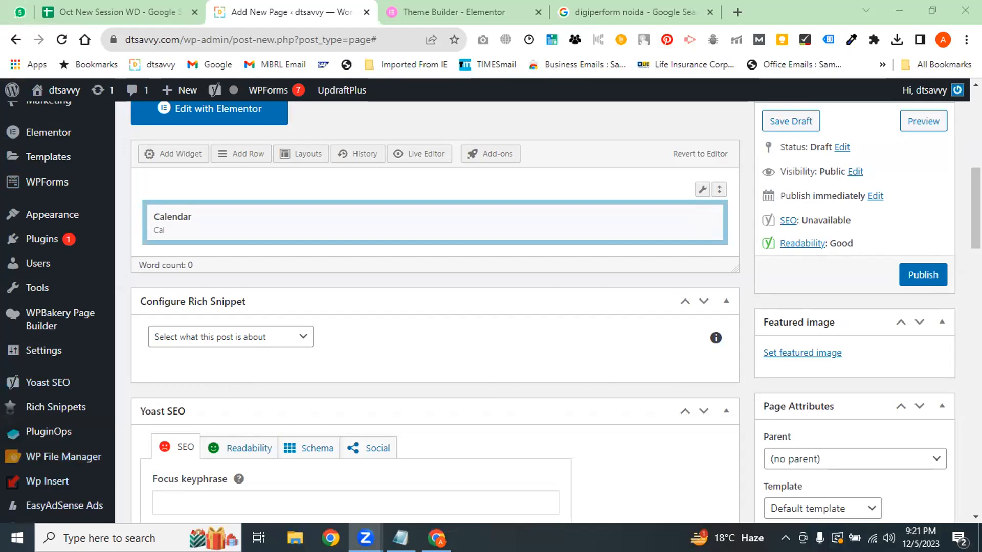
# Scroll the Add New Page draft, then cycle browser tabs to the digiperform noida Google results
pyautogui.scroll(8, 322, 407)
pyautogui.scroll(-3, 509, 337)
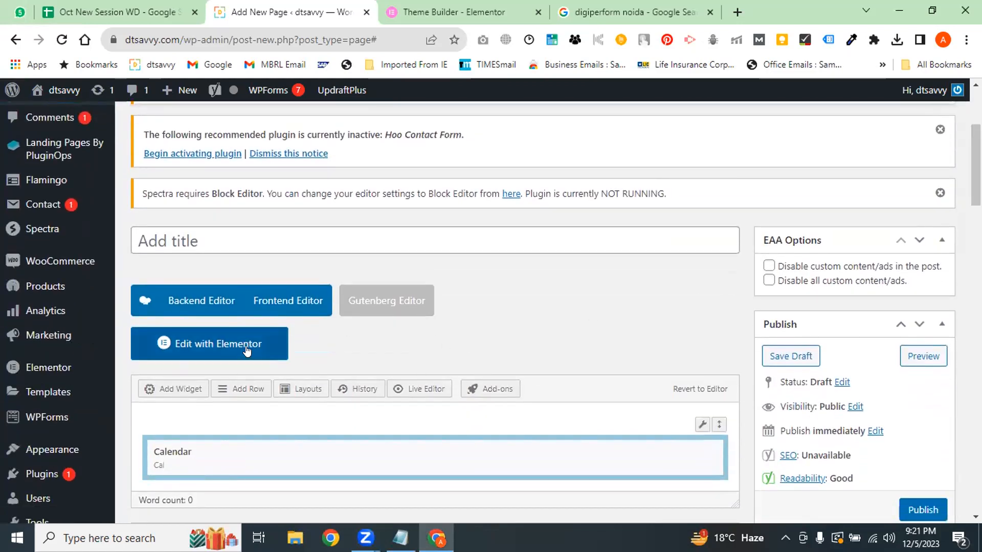
pyautogui.scroll(-7, 469, 229)
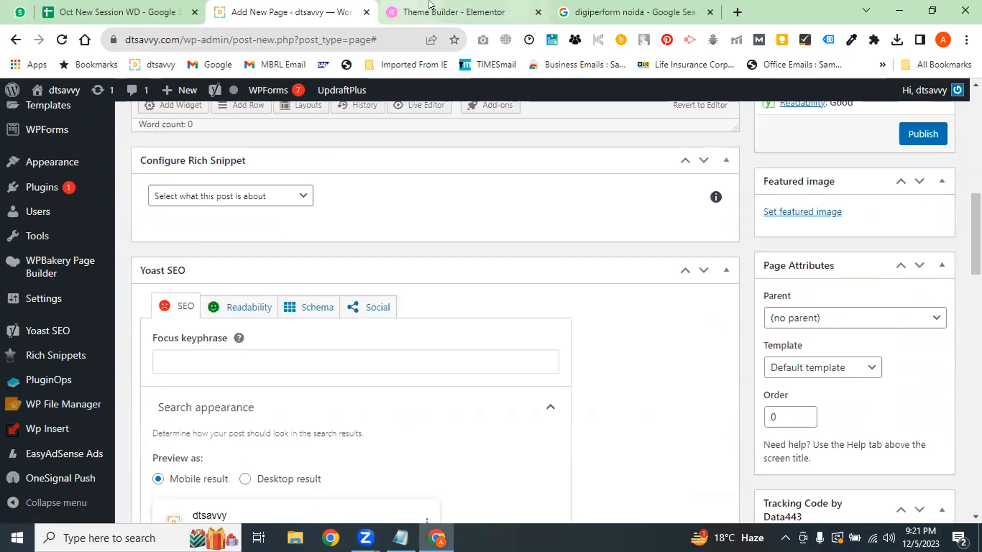
pyautogui.click(450, 11)
pyautogui.hotkey('ctrl', 'shift', 'Tab')
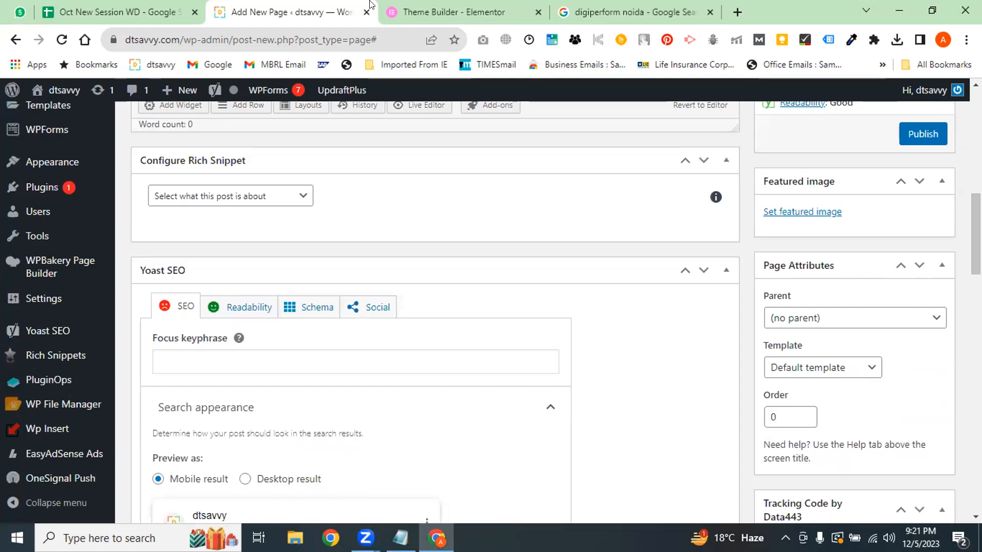
pyautogui.click(461, 5)
pyautogui.hotkey('ctrl', 'Tab')
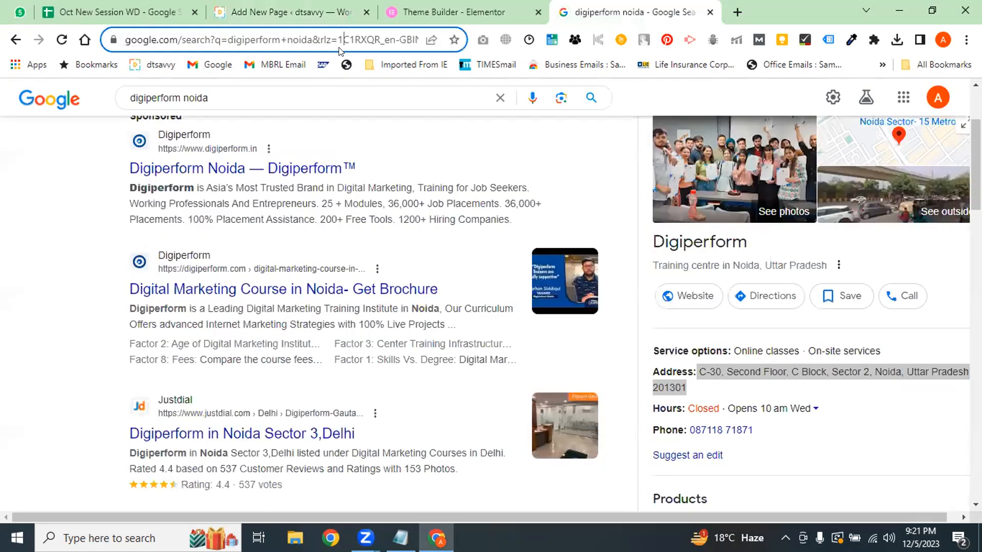
# Load wordpress.org from the address bar
pyautogui.hotkey('ctrl', 'a')
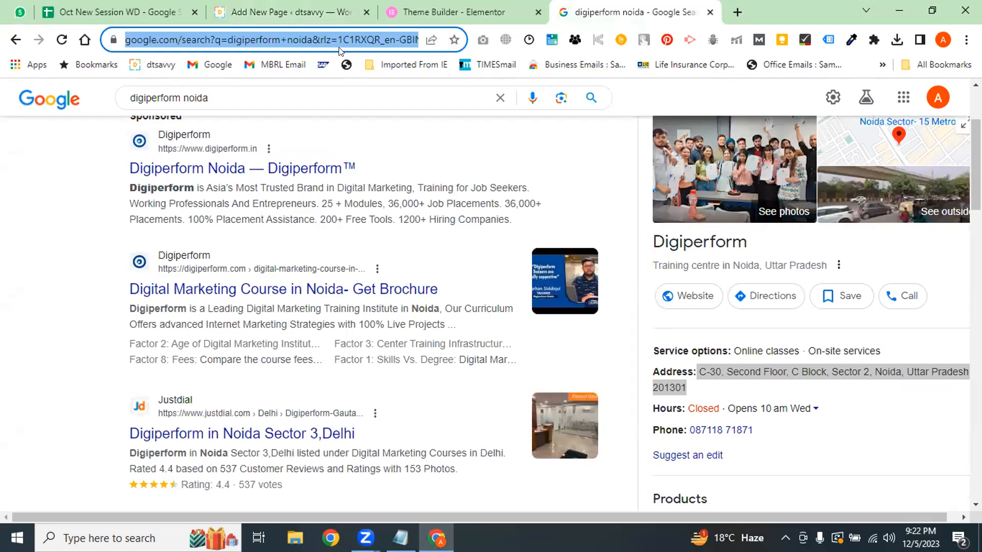
pyautogui.write('beaver')
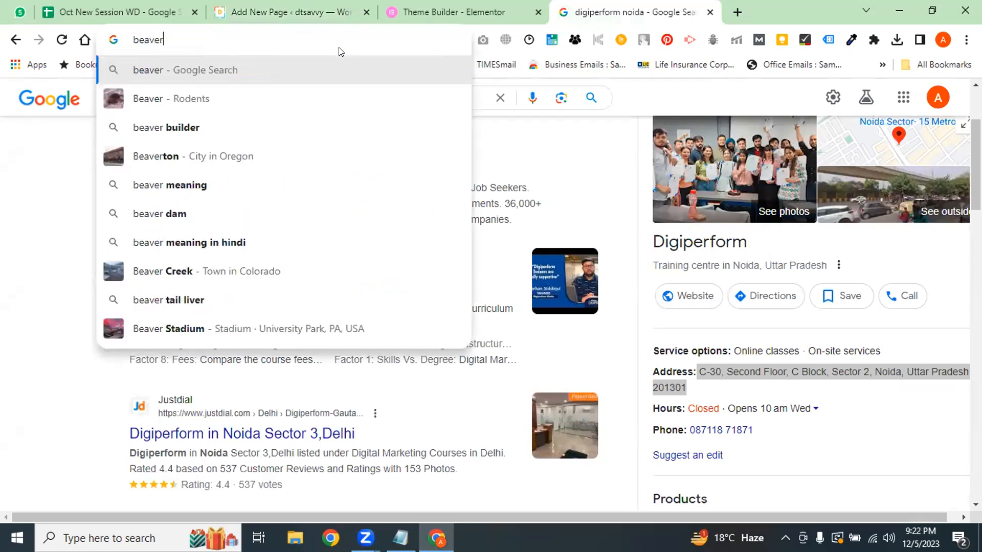
pyautogui.hotkey('ctrl', 'a')
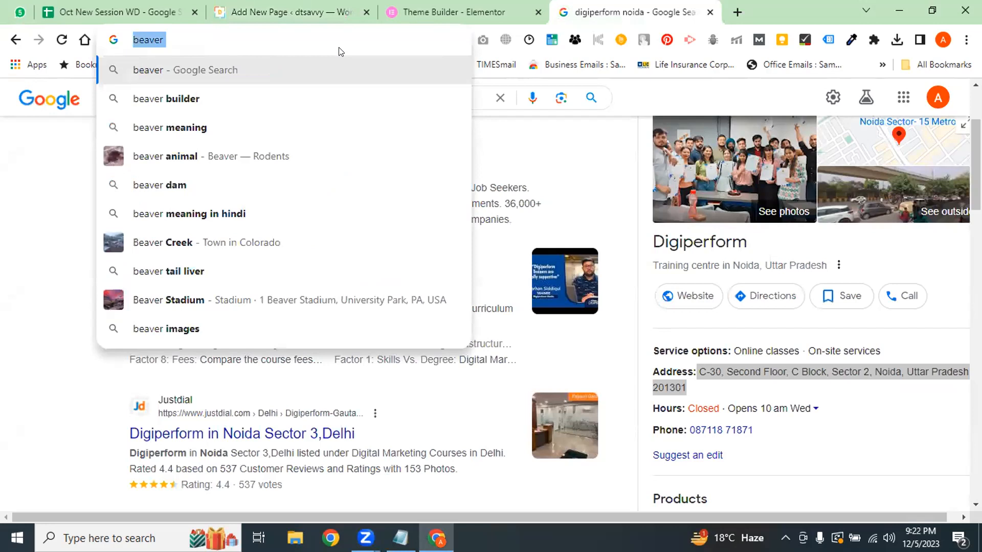
pyautogui.write('wordpress.org')
pyautogui.press('Return')
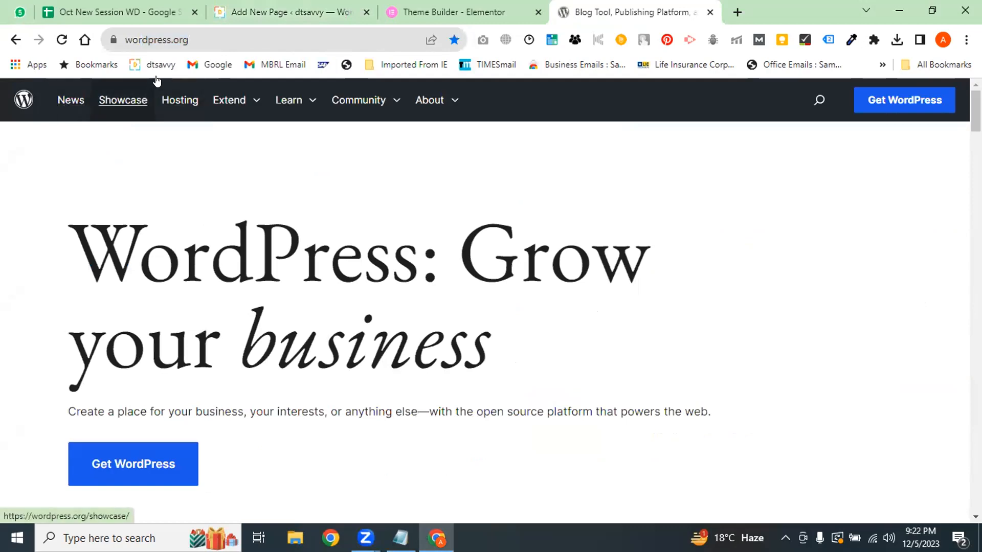
pyautogui.scroll(-3, 237, 82)
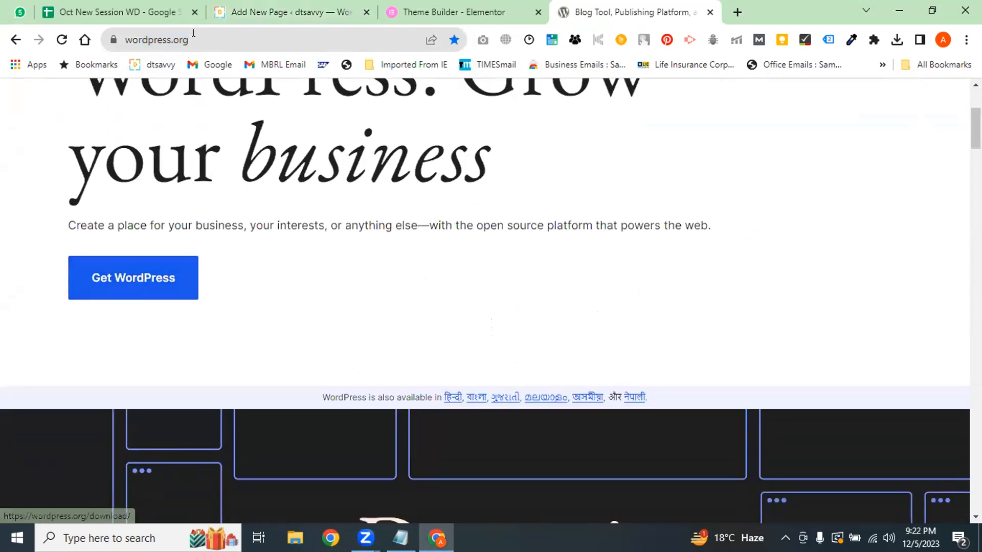
# Append /plugin to the wordpress.org URL to open the Plugins directory
pyautogui.click(224, 40)
pyautogui.click(225, 40)
pyautogui.write('/plu')
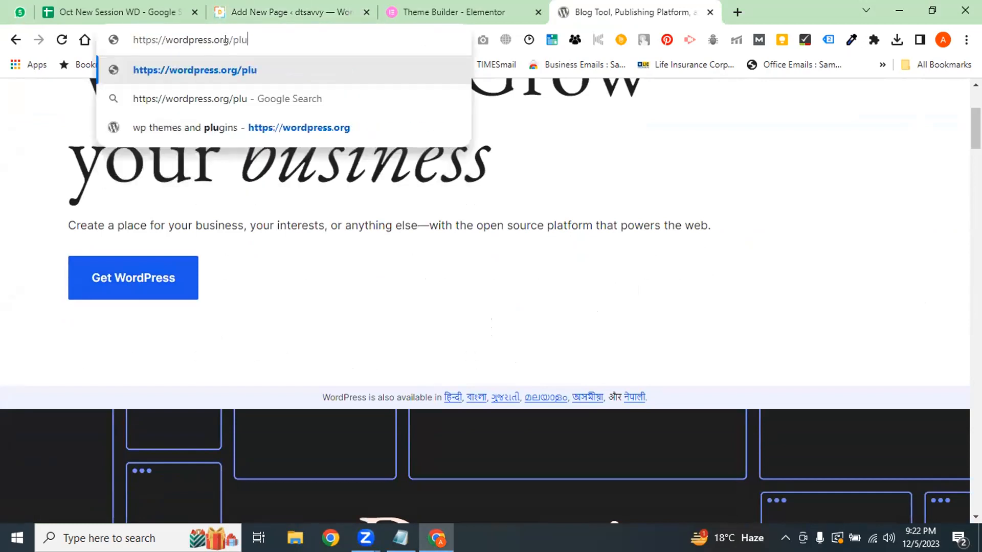
pyautogui.write('gim')
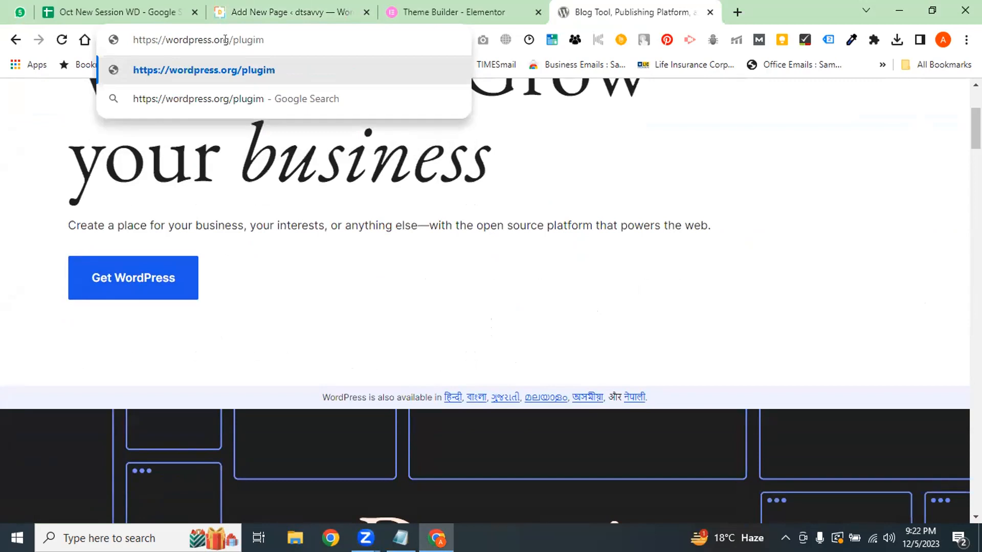
pyautogui.press('BackSpace')
pyautogui.write('n')
pyautogui.press('Return')
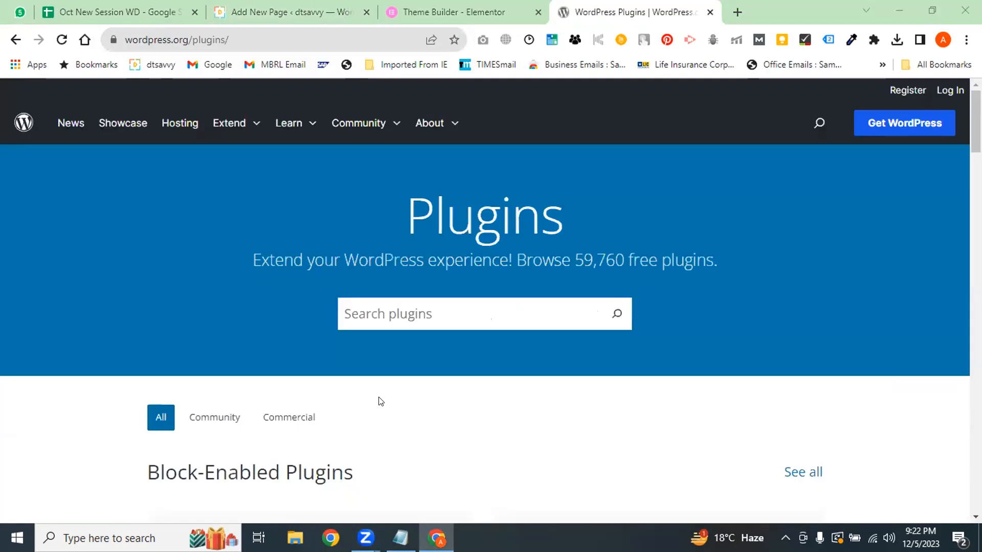
# Search the plugin directory for 'page builder' and scroll through the results
pyautogui.click(410, 312)
pyautogui.write('page builder')
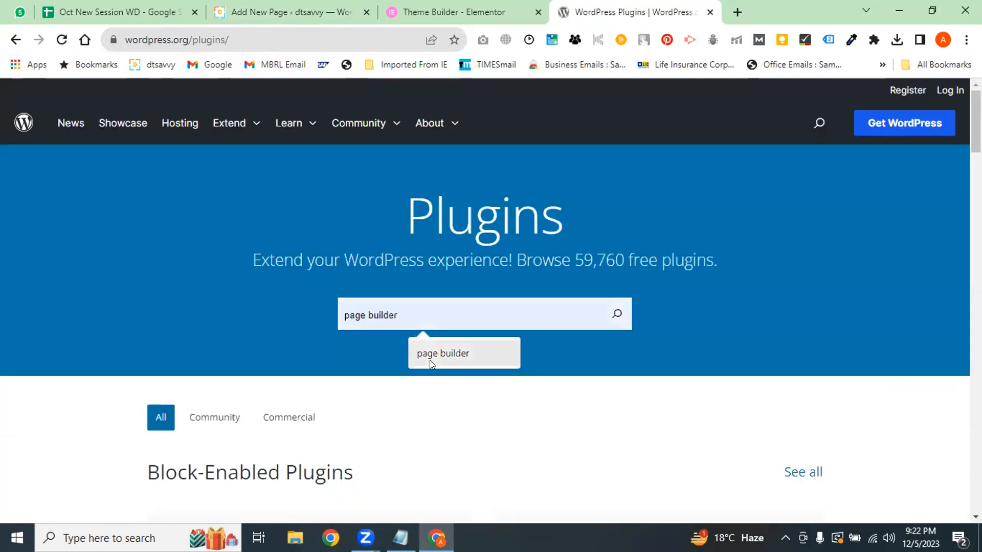
pyautogui.click(428, 353)
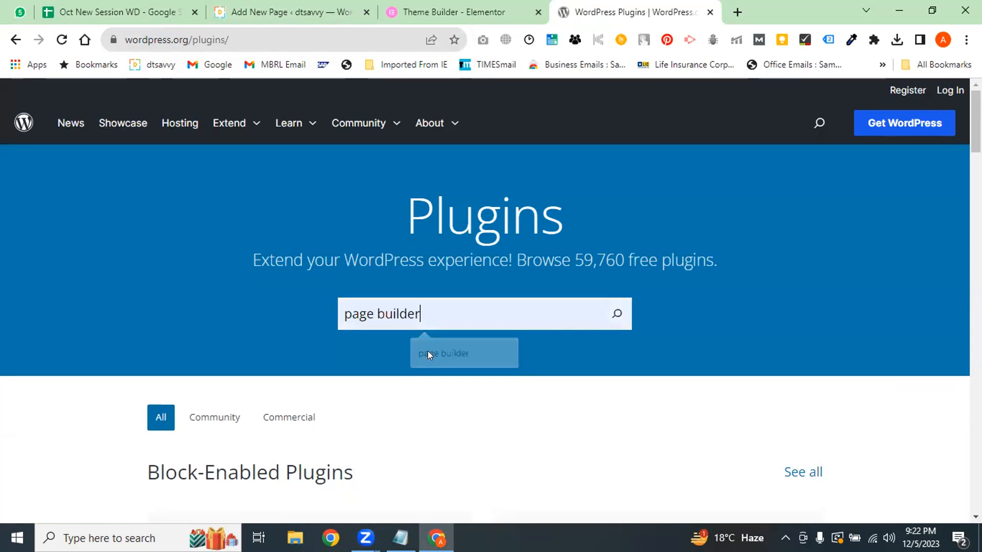
pyautogui.click(617, 314)
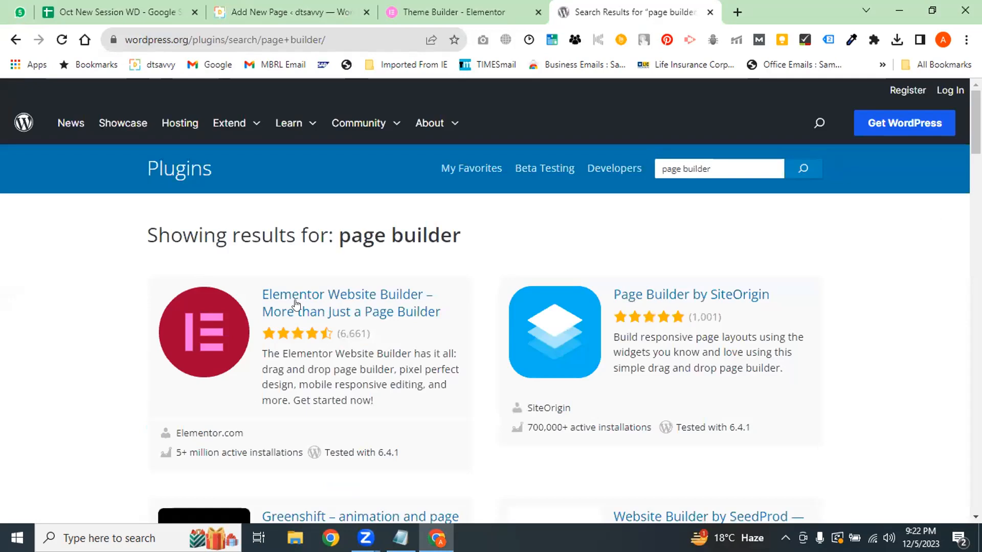
pyautogui.scroll(-1, 555, 333)
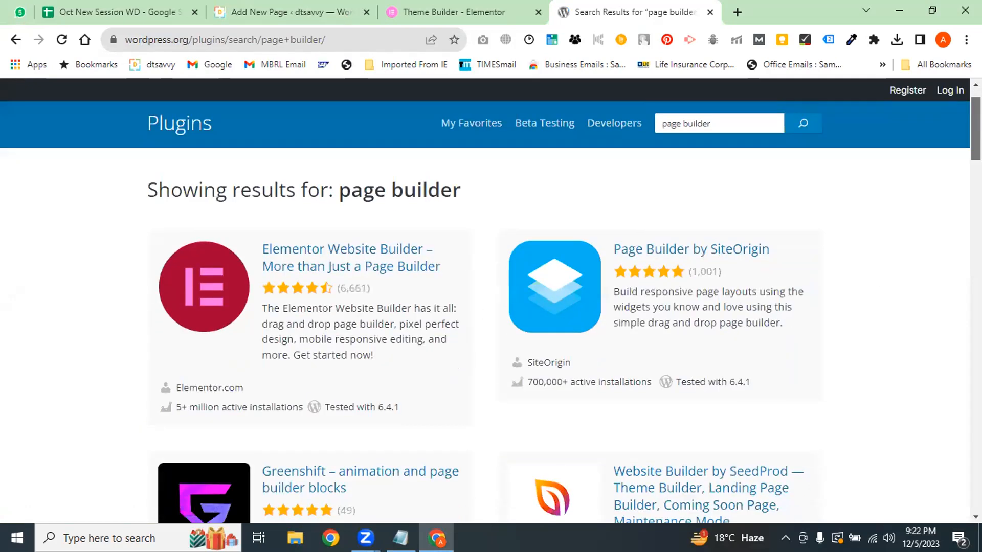
pyautogui.scroll(-3, 485, 307)
pyautogui.scroll(-2, 519, 307)
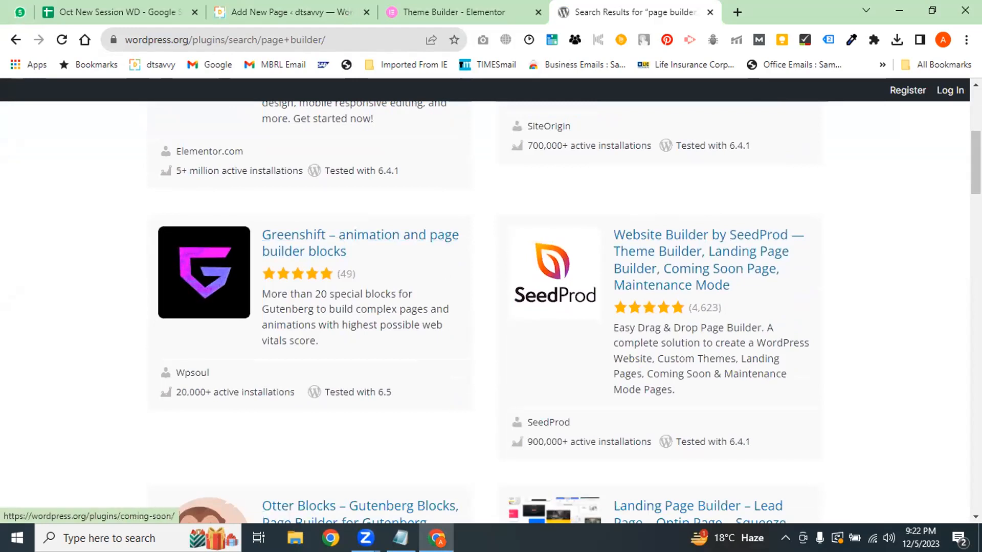
pyautogui.scroll(-8, 548, 339)
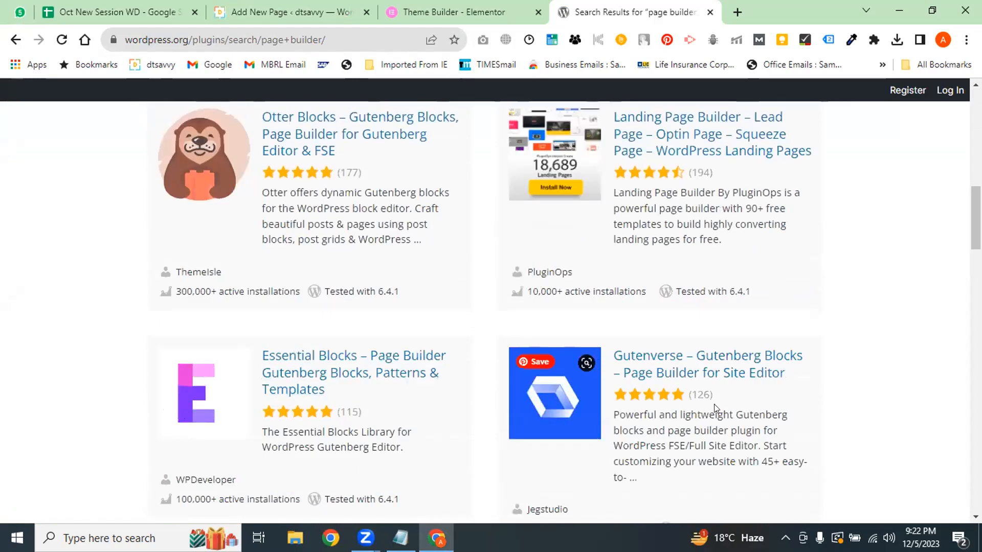
pyautogui.scroll(1, 937, 215)
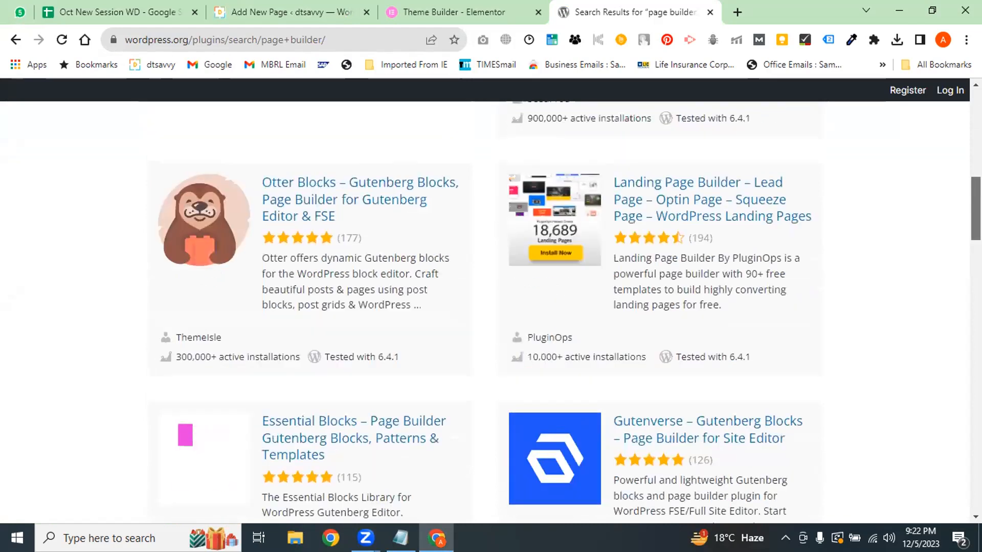
pyautogui.scroll(-6, 937, 214)
pyautogui.scroll(20, 487, 199)
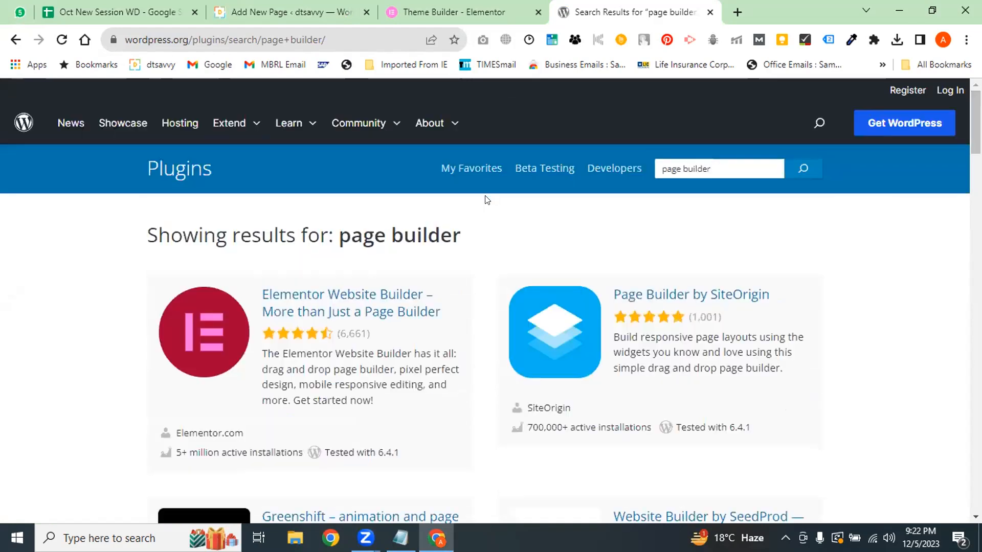
# Refine the search to 'page builder beaver' and highlight Beaver Builder's tested version 6.4.1
pyautogui.write('beaver')
pyautogui.press('Return')
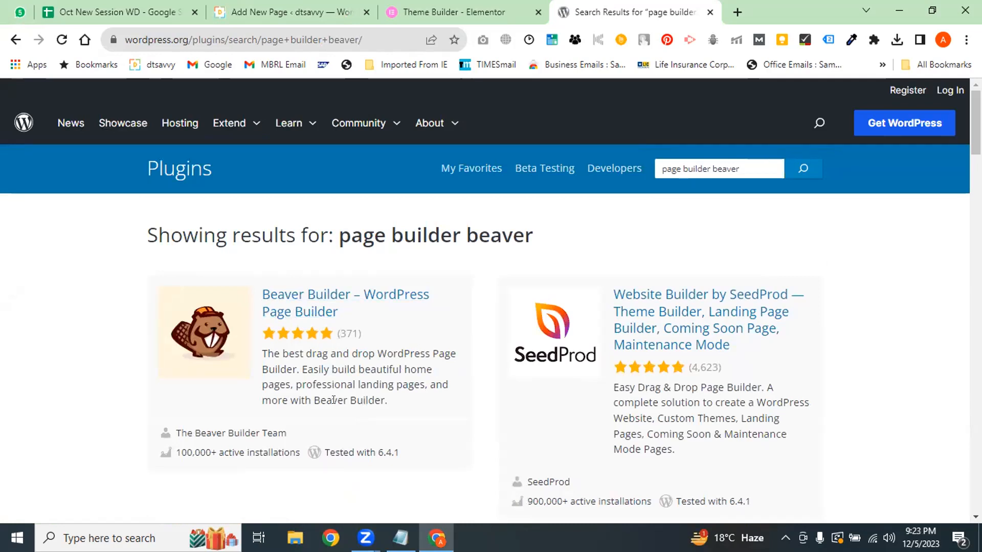
pyautogui.moveTo(400, 454); pyautogui.dragTo(378, 453)
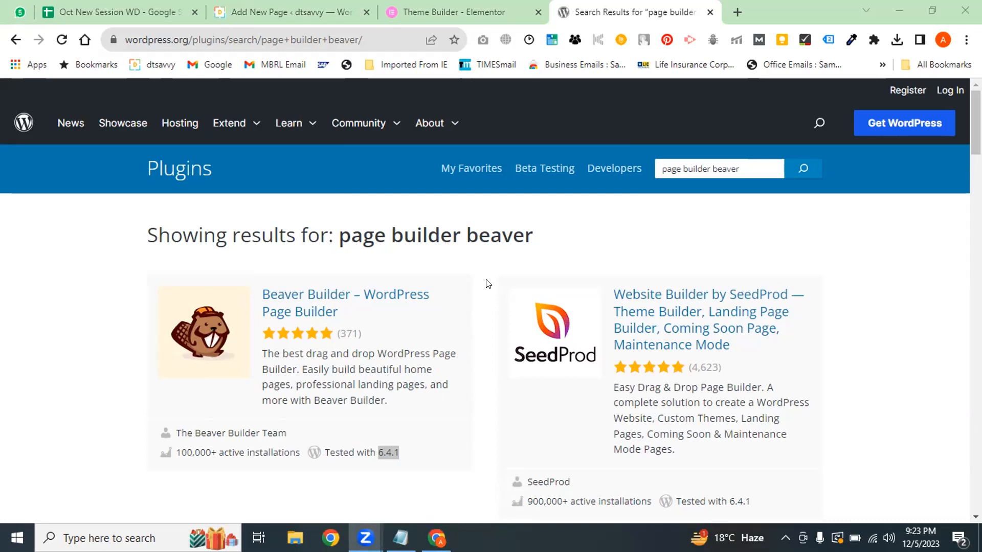
# Open Beaver Builder's WordPress.org plugin page and play its demo video full screen
pyautogui.click(333, 306)
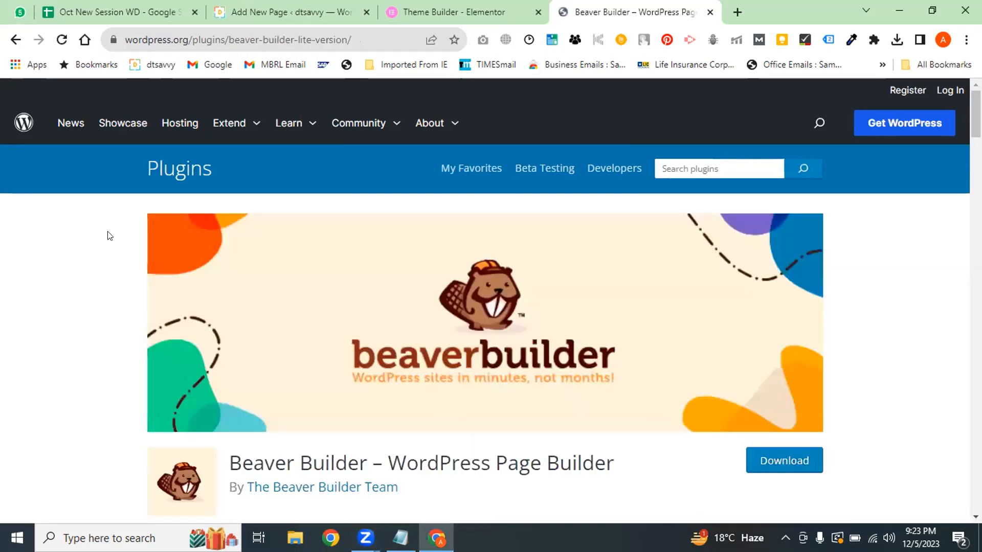
pyautogui.moveTo(976, 111); pyautogui.dragTo(977, 182)
pyautogui.click(156, 386)
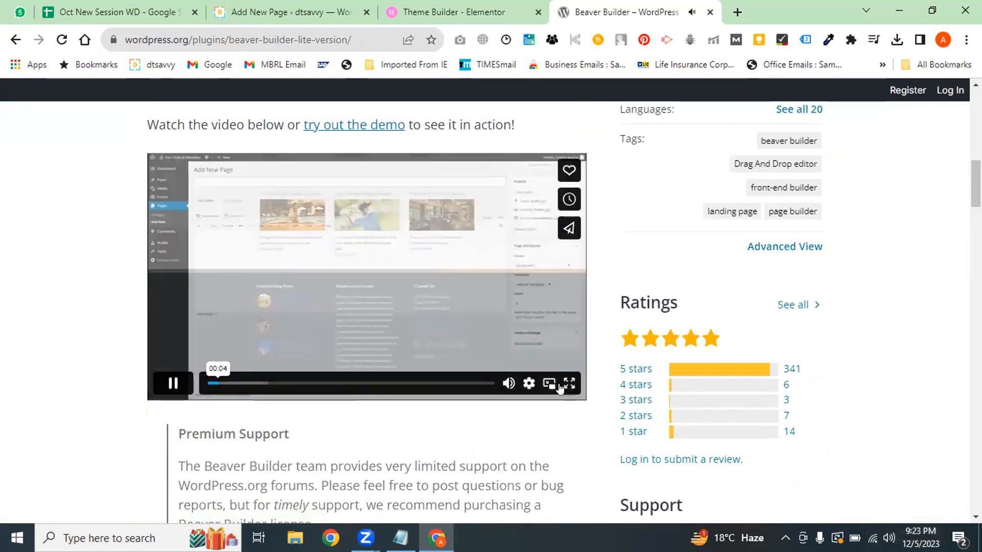
pyautogui.click(569, 383)
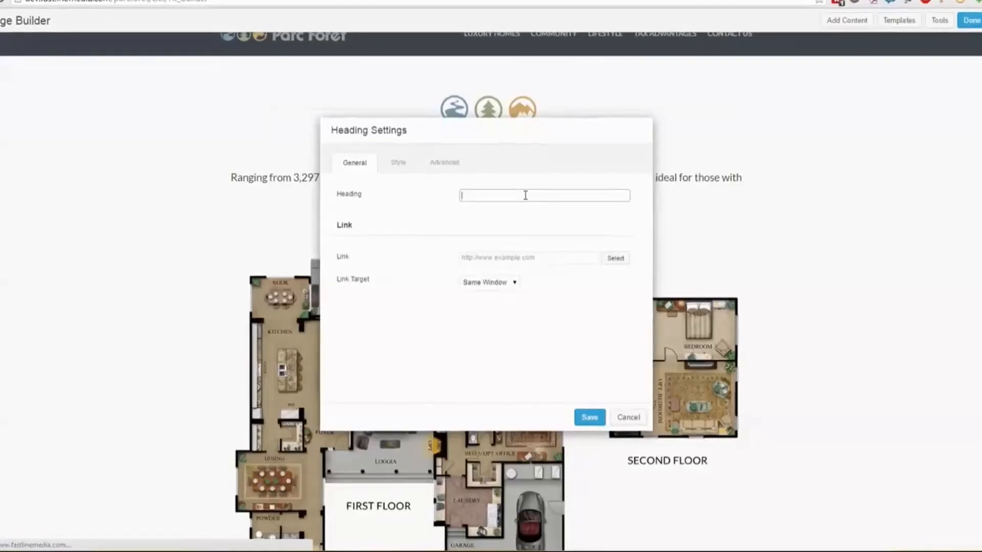
# Watch the full-screen demo edit the 'Ciel: Sky High Possibilities' heading, then exit full screen
pyautogui.write('Ciel: Sky High Possibilities')
pyautogui.click(591, 415)
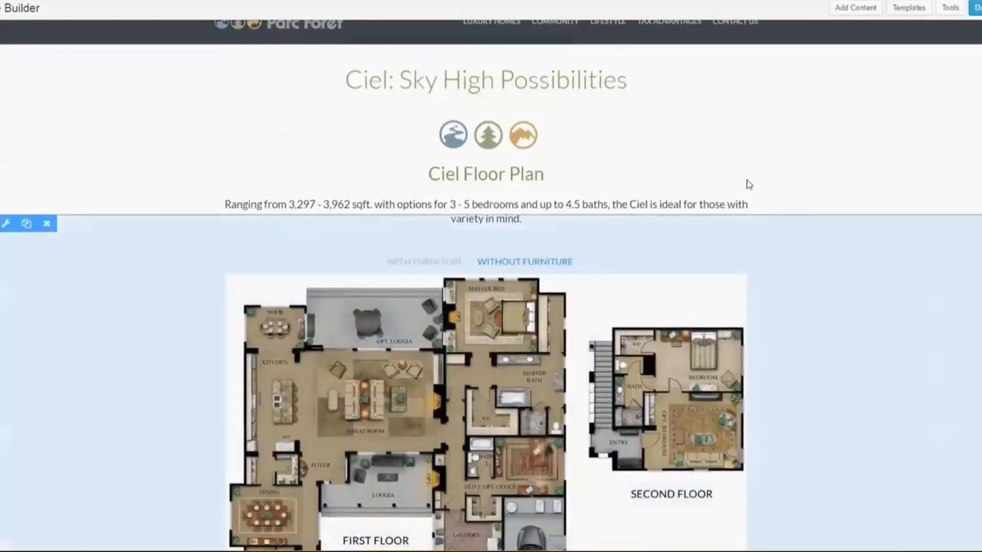
pyautogui.moveTo(966, 379); pyautogui.dragTo(495, 120)
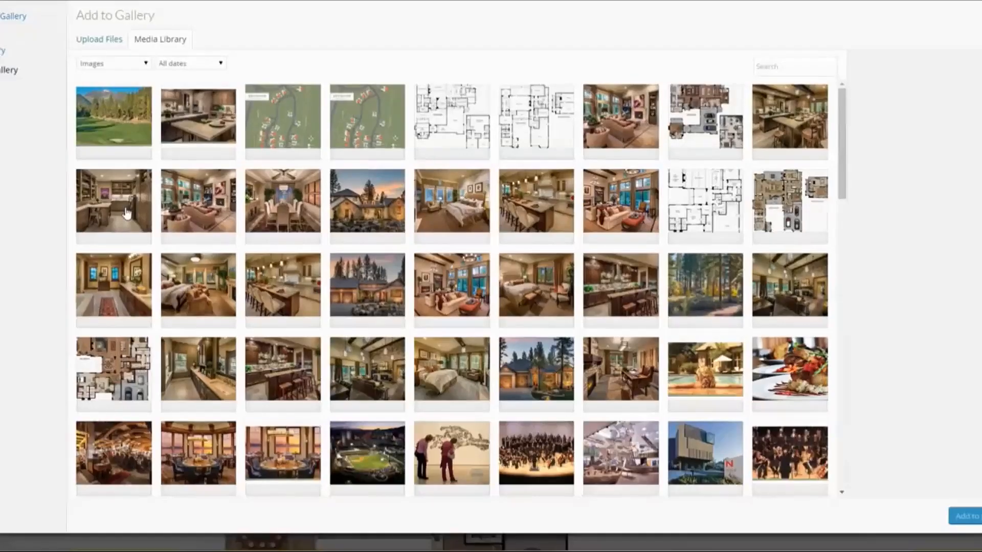
pyautogui.click(112, 199)
pyautogui.click(207, 215)
pyautogui.click(281, 200)
pyautogui.click(366, 199)
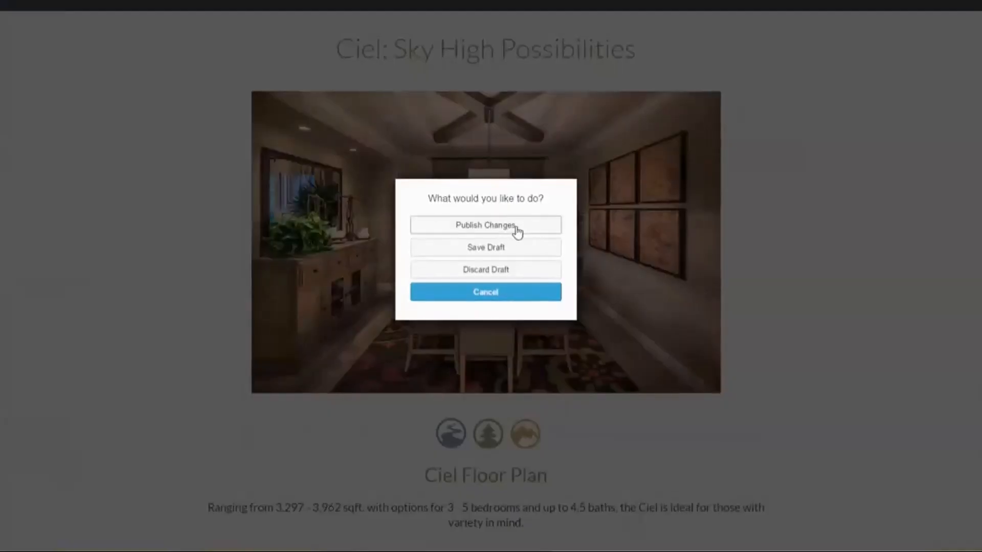
pyautogui.click(518, 232)
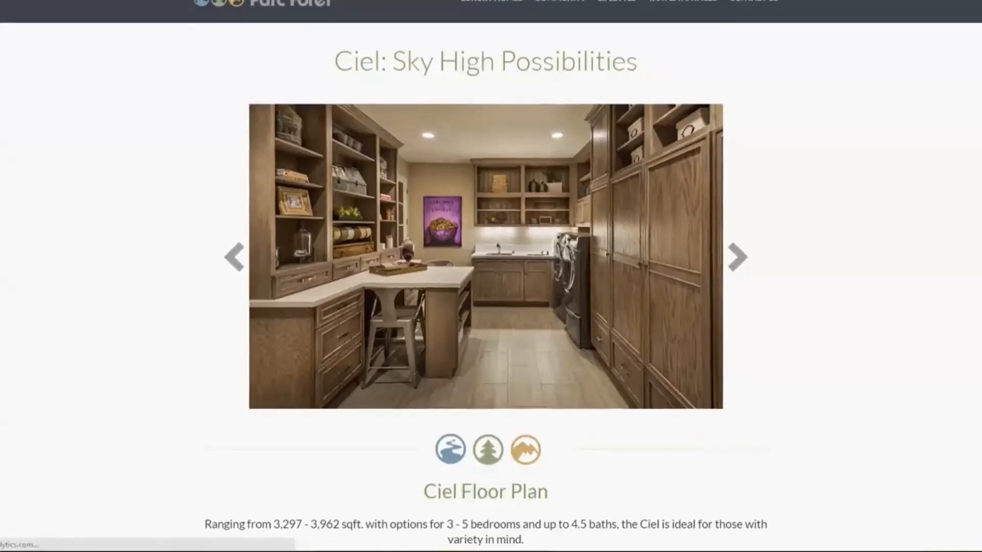
pyautogui.scroll(-3, 491, 276)
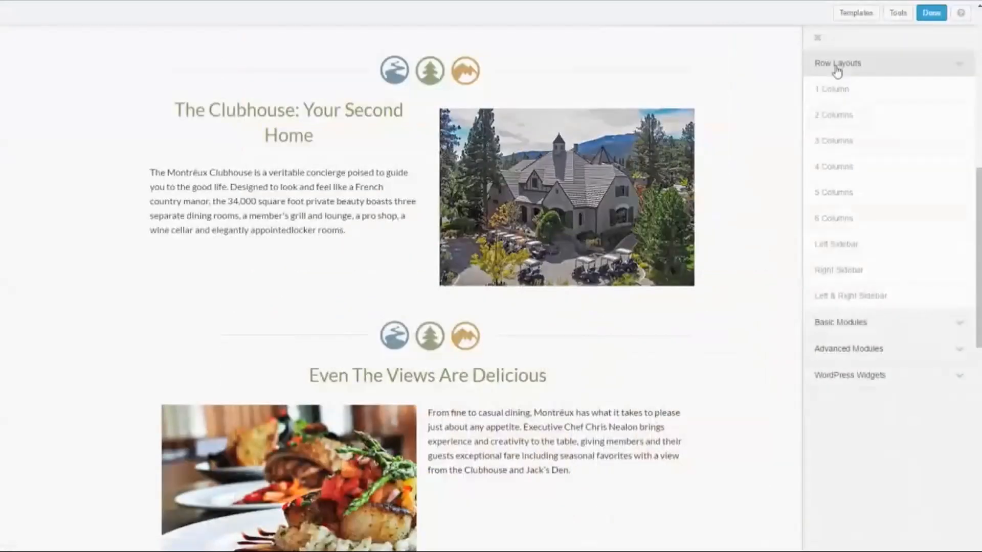
pyautogui.moveTo(834, 114); pyautogui.dragTo(394, 352)
pyautogui.press('Escape')
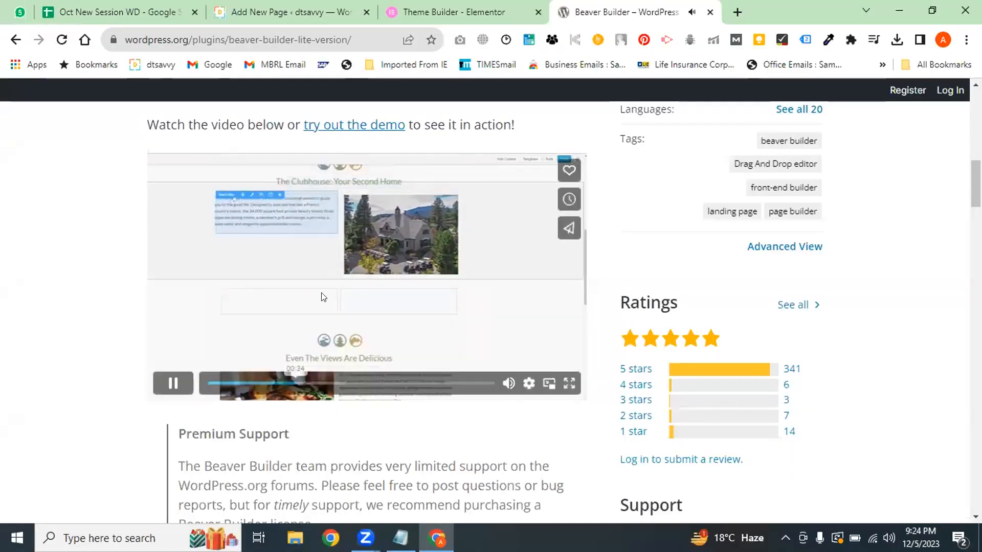
# Pause the Beaver Builder demo video and look over the plugin tags
pyautogui.click(422, 370)
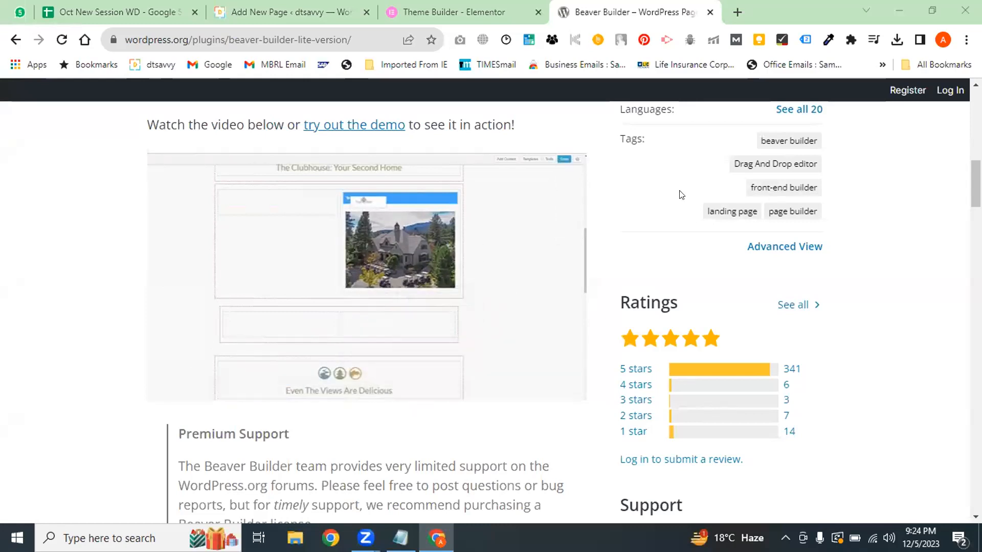
pyautogui.moveTo(976, 178); pyautogui.dragTo(976, 169)
pyautogui.moveTo(605, 212); pyautogui.dragTo(670, 233)
pyautogui.click(864, 280)
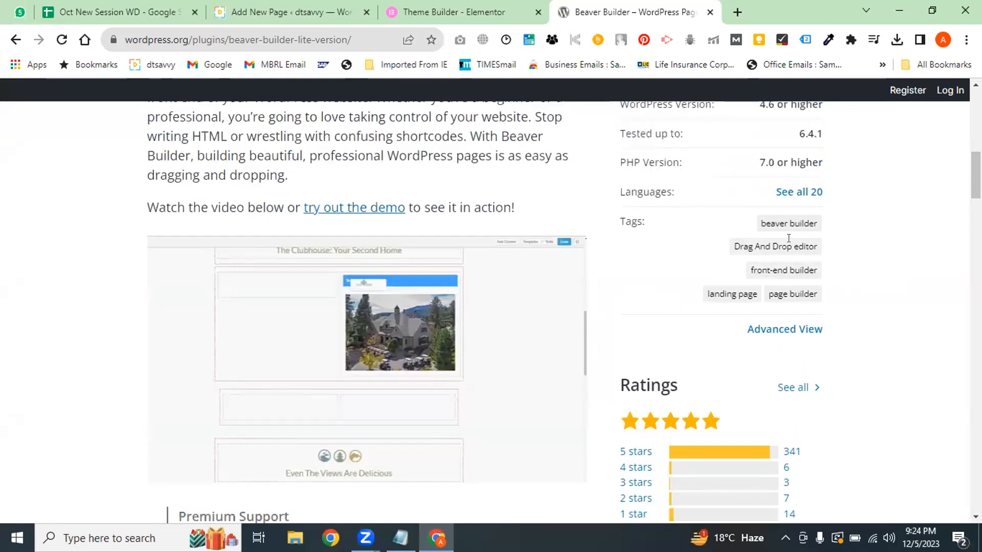
pyautogui.moveTo(789, 239); pyautogui.dragTo(740, 241)
pyautogui.scroll(-5, 912, 262)
pyautogui.moveTo(976, 215); pyautogui.dragTo(976, 183)
pyautogui.click(945, 318)
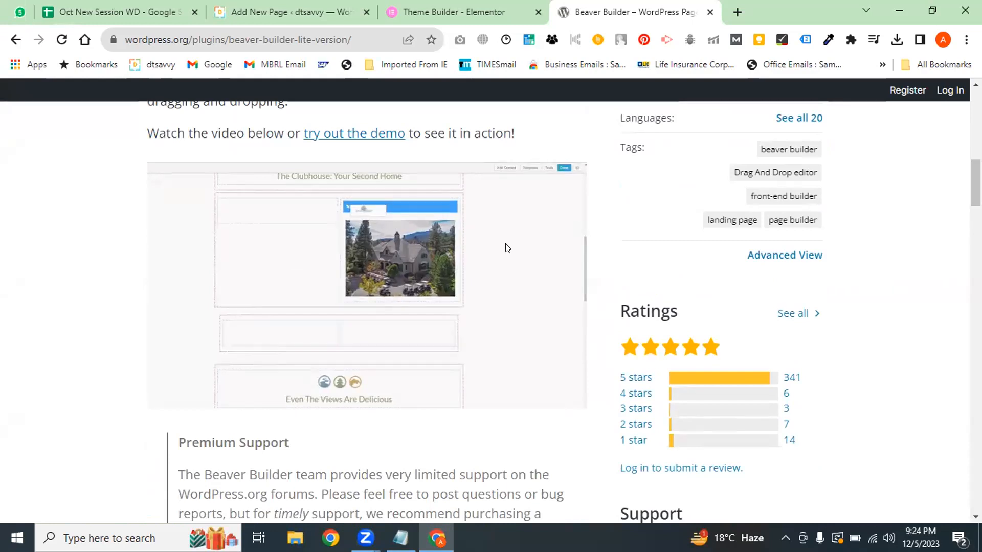
# Scroll past the ratings area down to the Page Builder Features list
pyautogui.moveTo(386, 317)
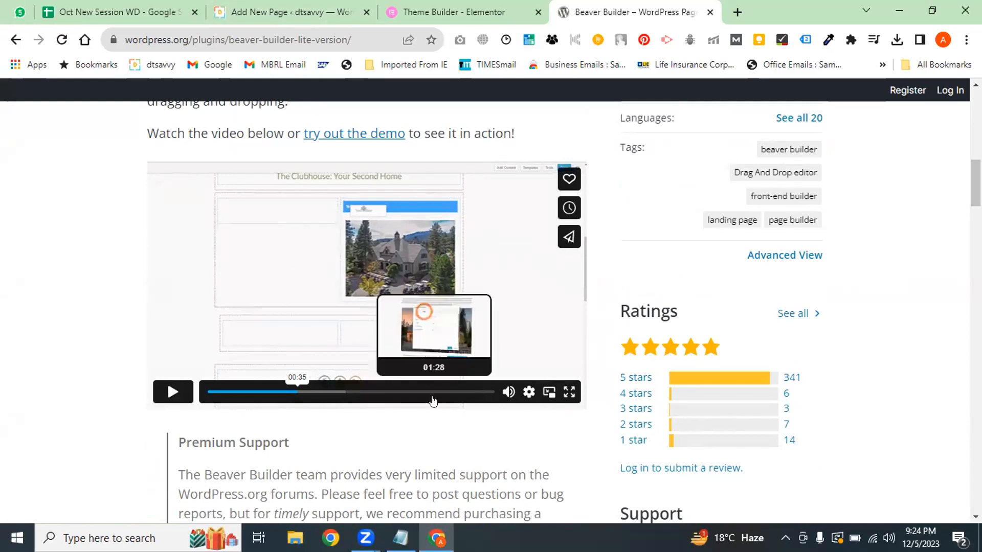
pyautogui.scroll(-10, 923, 249)
pyautogui.scroll(7, 923, 249)
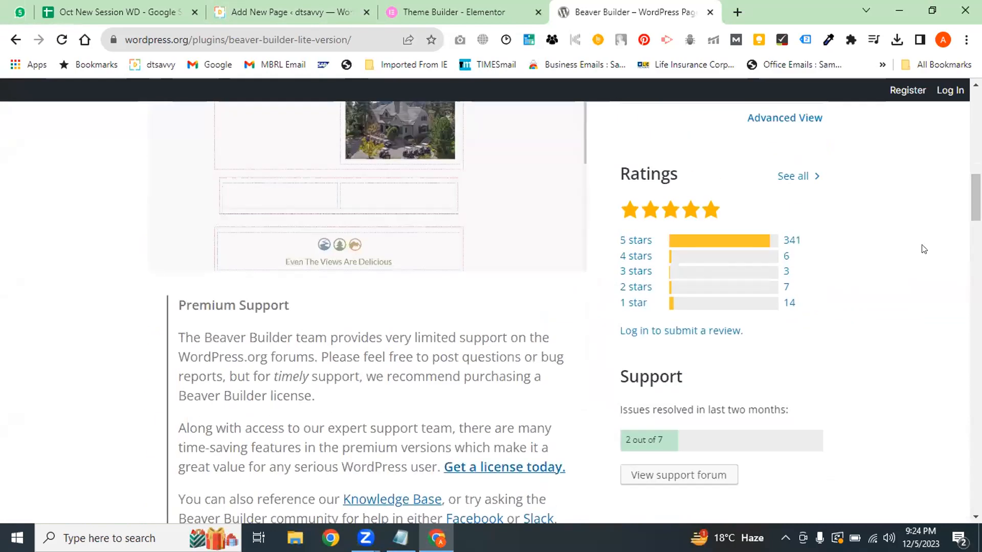
pyautogui.moveTo(799, 241); pyautogui.dragTo(577, 253)
pyautogui.click(598, 287)
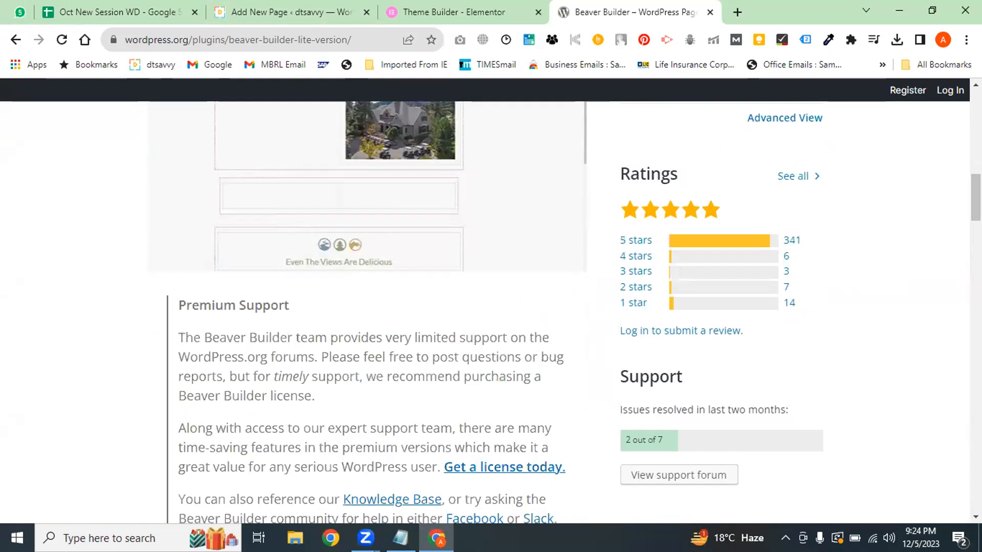
pyautogui.scroll(-8, 976, 199)
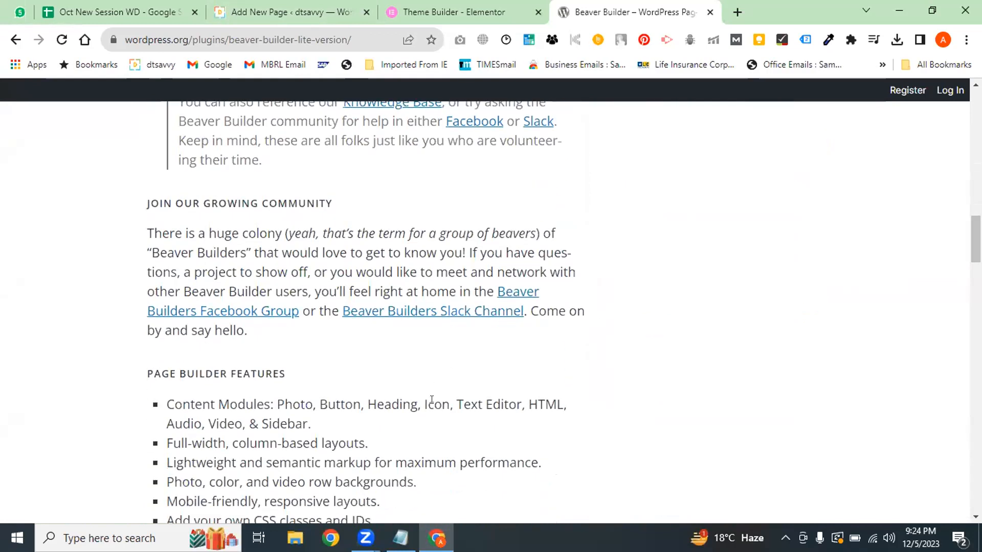
pyautogui.scroll(-2, 432, 400)
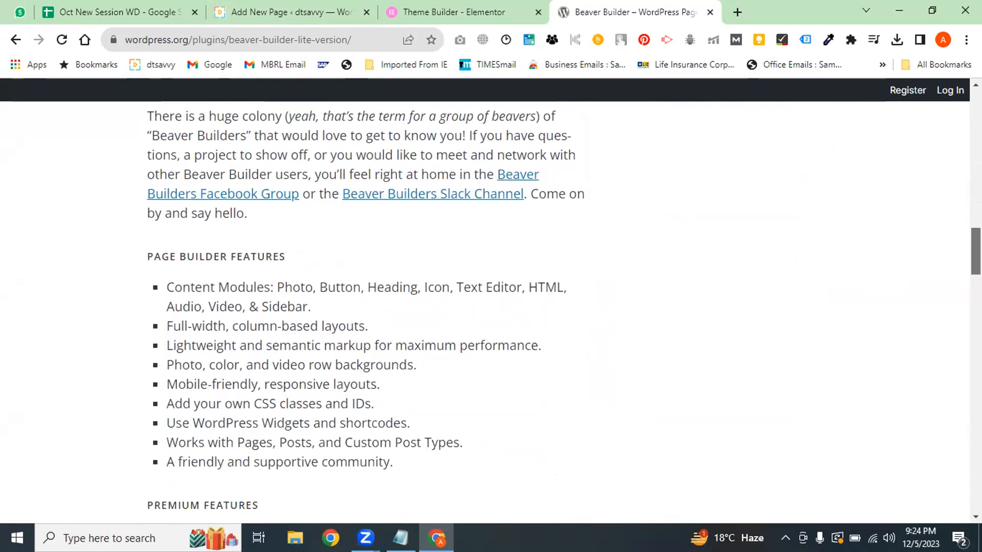
# Highlight the mobile-friendly, CSS classes and IDs, row backgrounds and column-based layouts features
pyautogui.moveTo(236, 344); pyautogui.dragTo(285, 423)
pyautogui.click(254, 383)
pyautogui.moveTo(209, 385); pyautogui.dragTo(313, 401)
pyautogui.moveTo(387, 410); pyautogui.dragTo(173, 398)
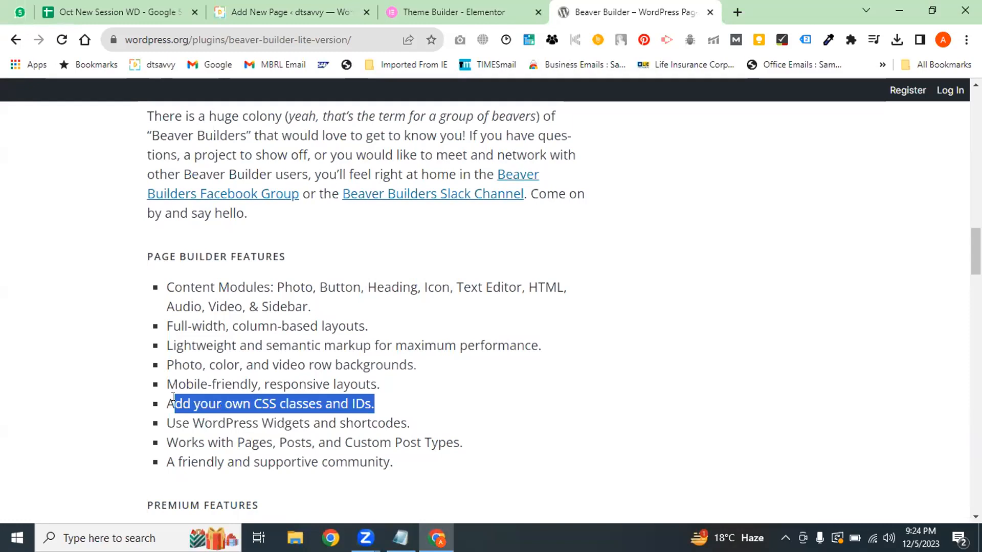
pyautogui.moveTo(167, 365); pyautogui.dragTo(382, 363)
pyautogui.click(366, 362)
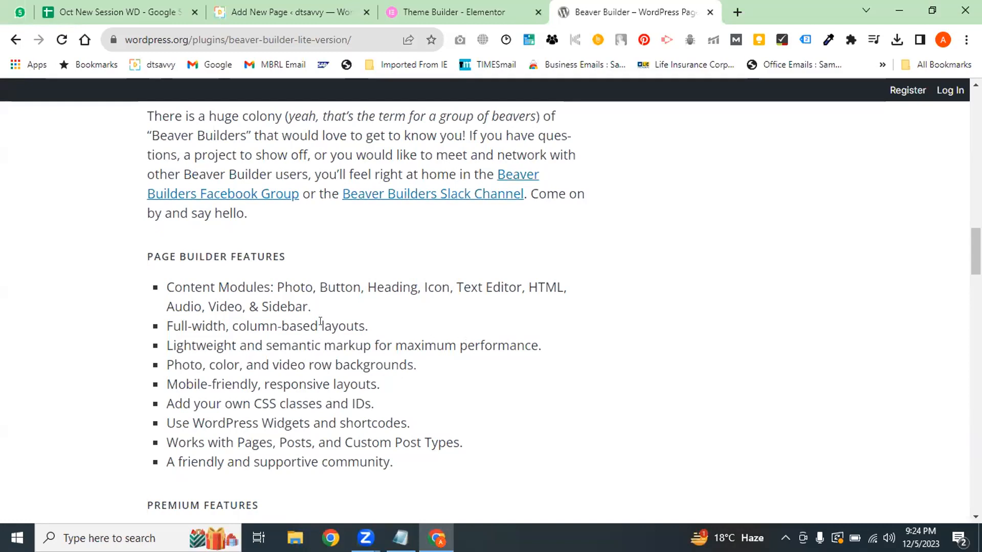
pyautogui.moveTo(369, 327); pyautogui.dragTo(276, 326)
pyautogui.click(286, 322)
pyautogui.moveTo(402, 287); pyautogui.dragTo(399, 387)
pyautogui.click(394, 411)
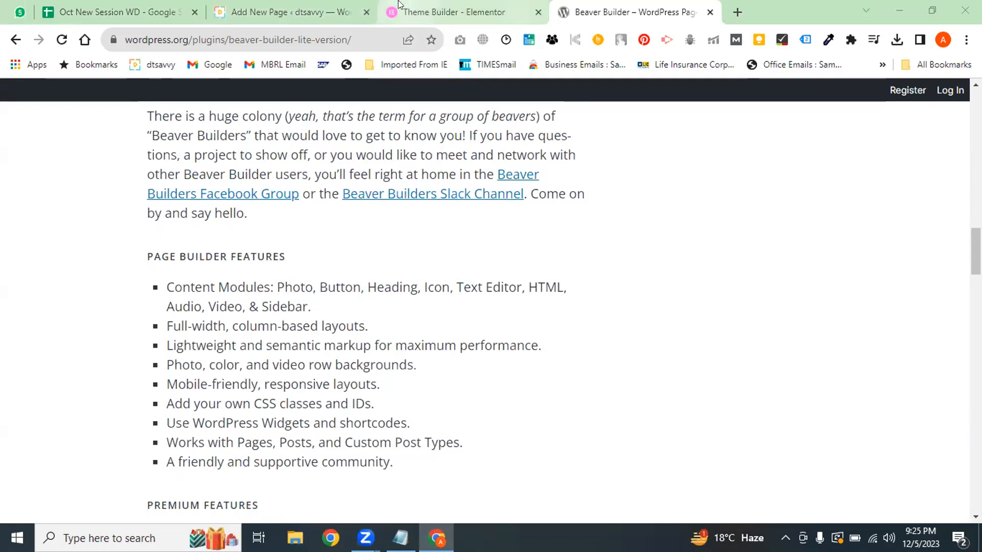
# Search Google for 'thrive page builder wordpress' from the Beaver Builder tab
pyautogui.click(452, 12)
pyautogui.click(332, 10)
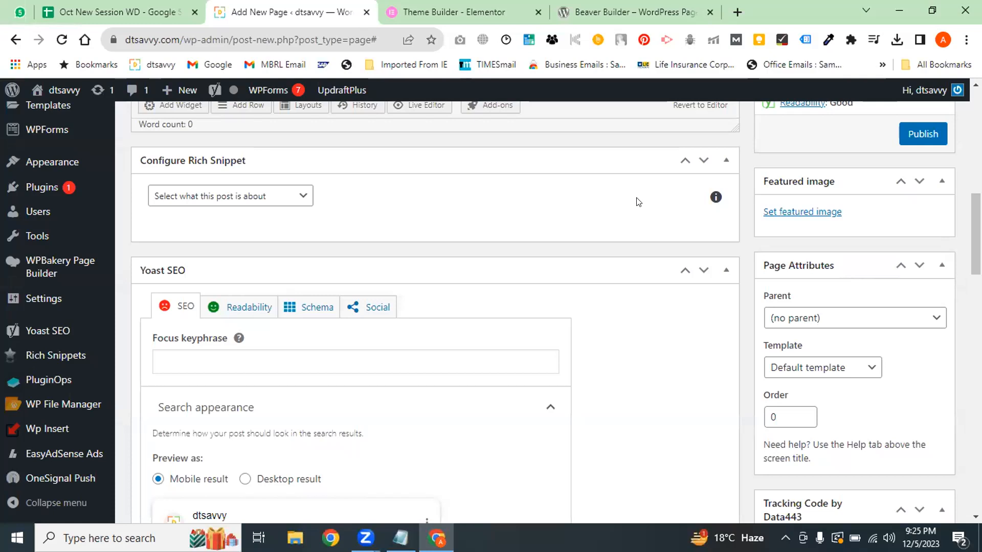
pyautogui.click(460, 12)
pyautogui.click(634, 11)
pyautogui.click(381, 40)
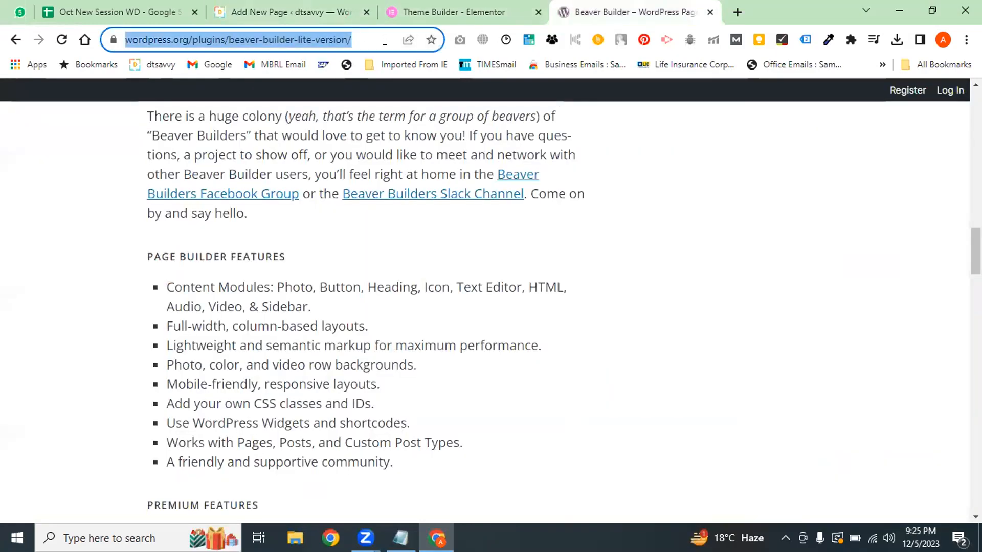
pyautogui.write('thrive')
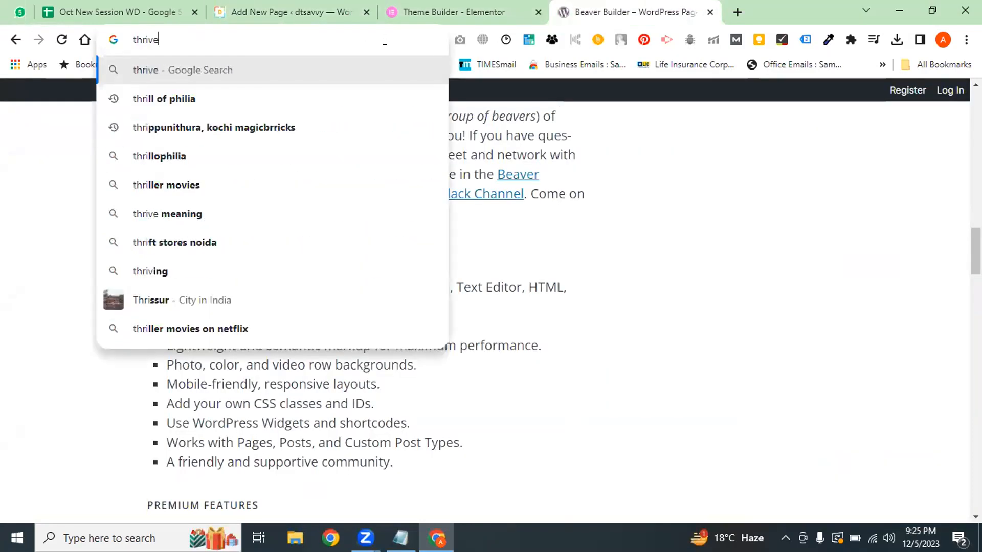
pyautogui.write(' page ')
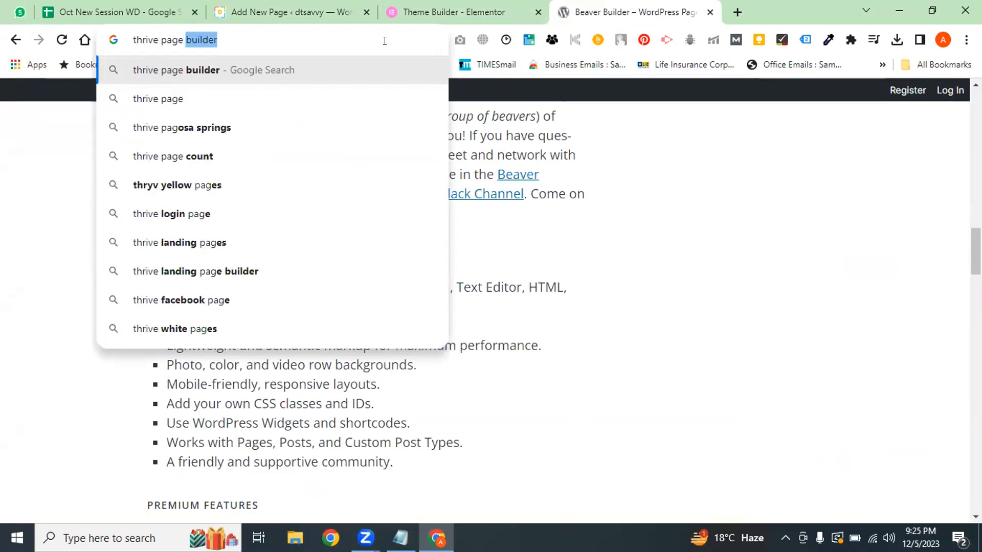
pyautogui.write('builder')
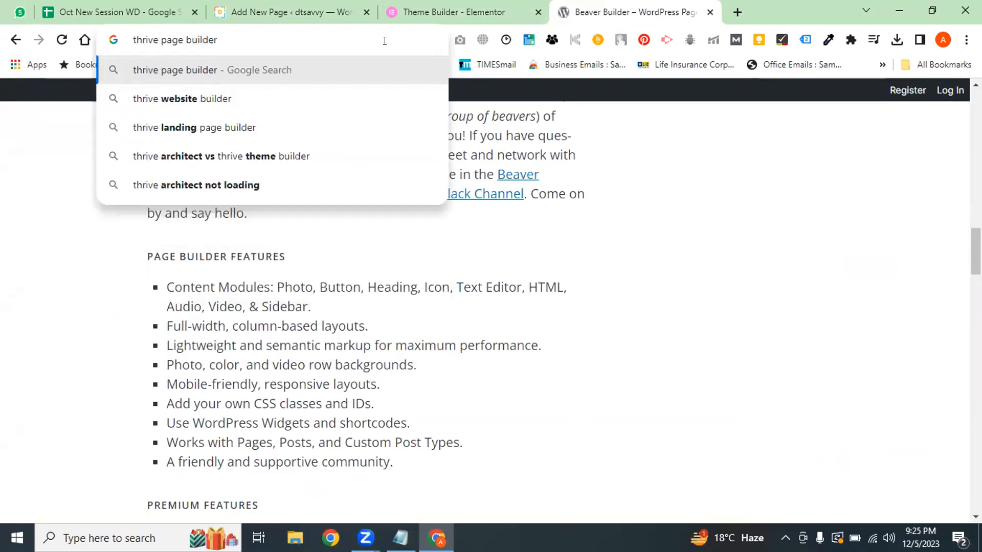
pyautogui.write(' wordpress')
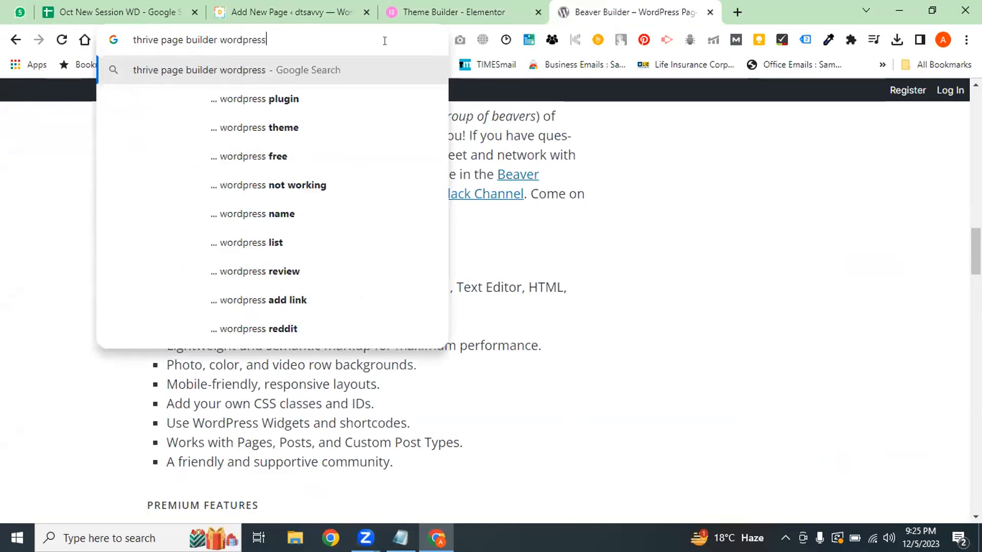
pyautogui.press('Return')
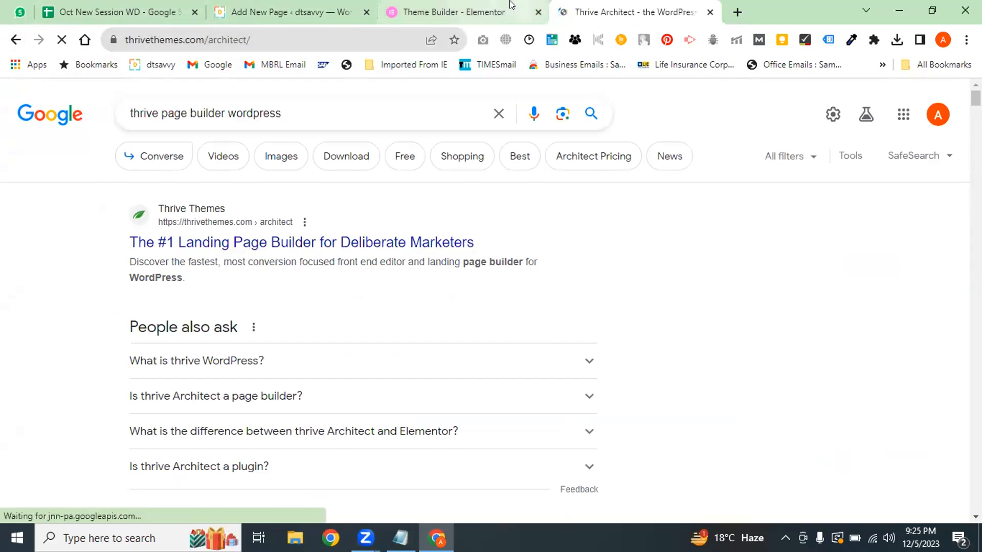
# Search 'wordpress plugin thrive builder', then refine the query by adding 'page'
pyautogui.click(465, 4)
pyautogui.click(647, 6)
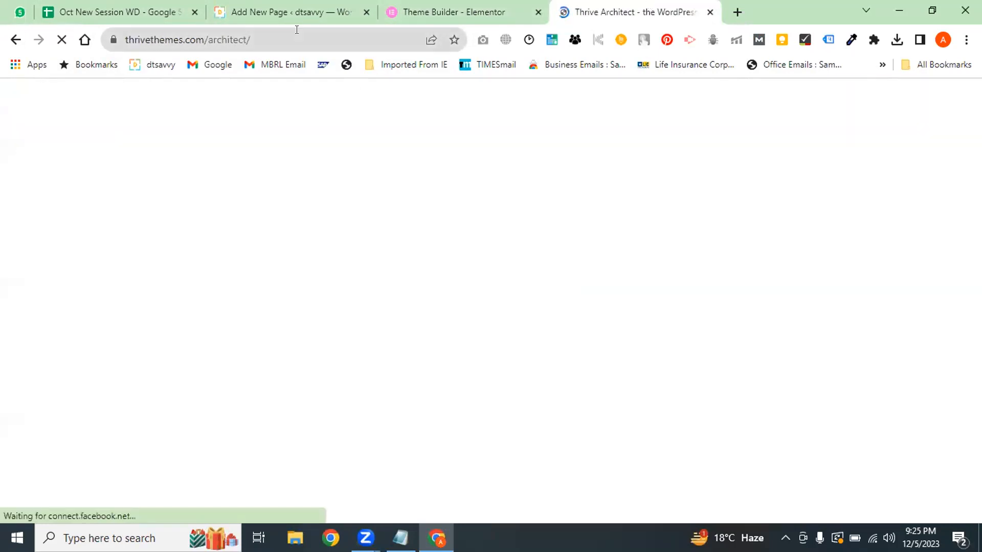
pyautogui.click(293, 32)
pyautogui.write('wordp')
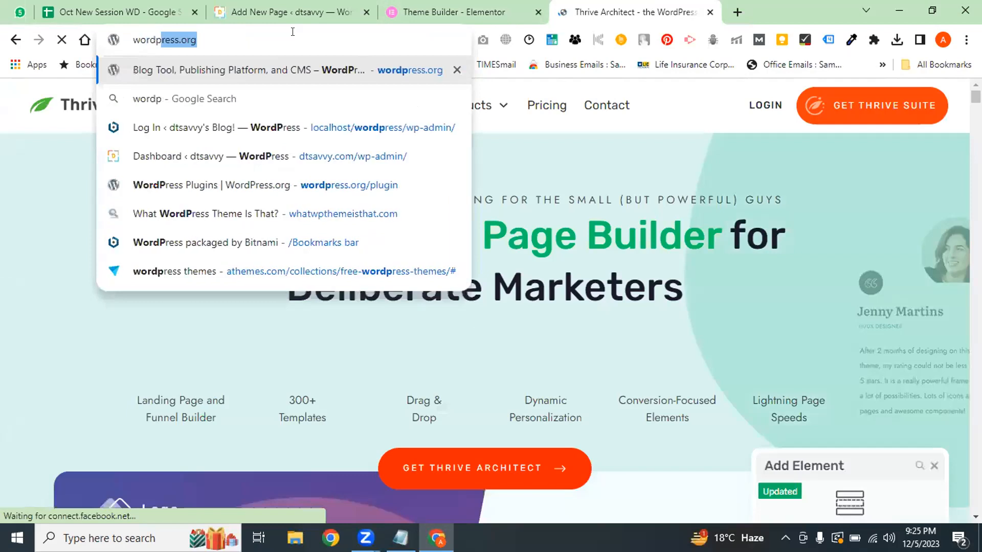
pyautogui.write('ress pl')
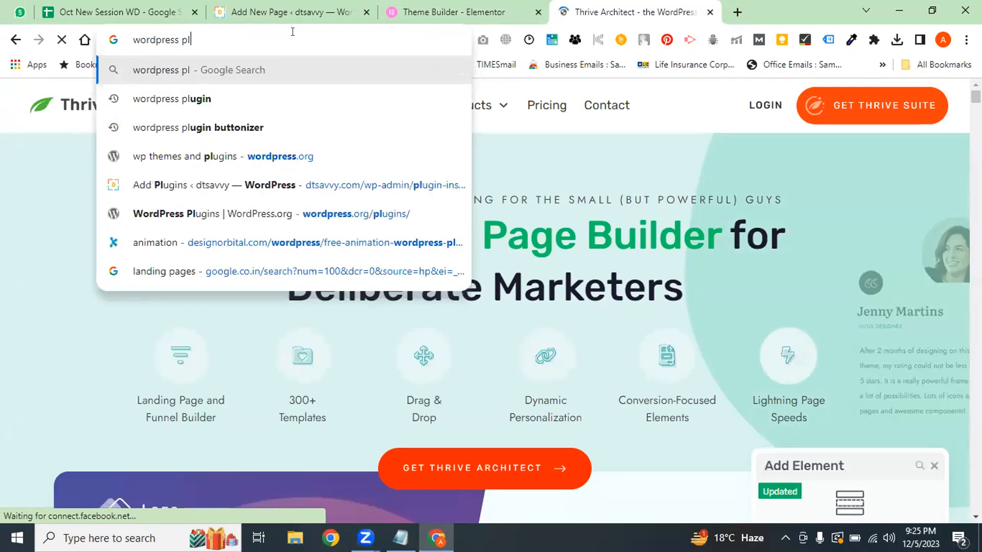
pyautogui.write('ugin thrive build')
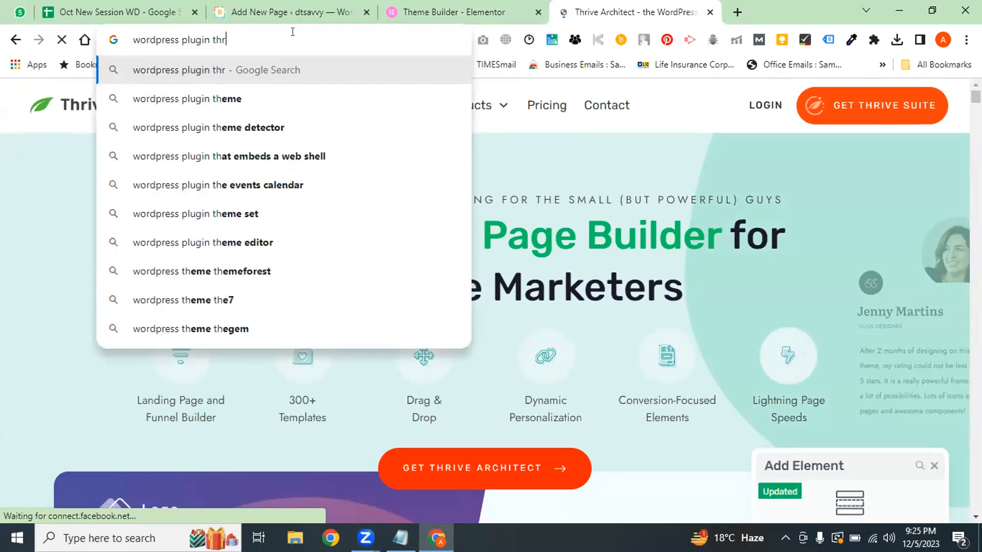
pyautogui.write('er')
pyautogui.press('Return')
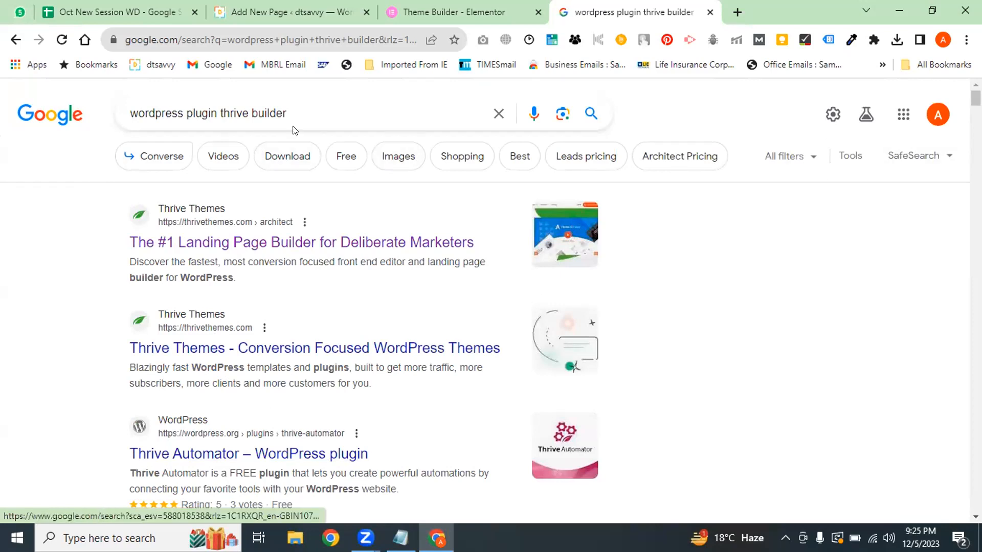
pyautogui.moveTo(976, 99); pyautogui.dragTo(649, 62)
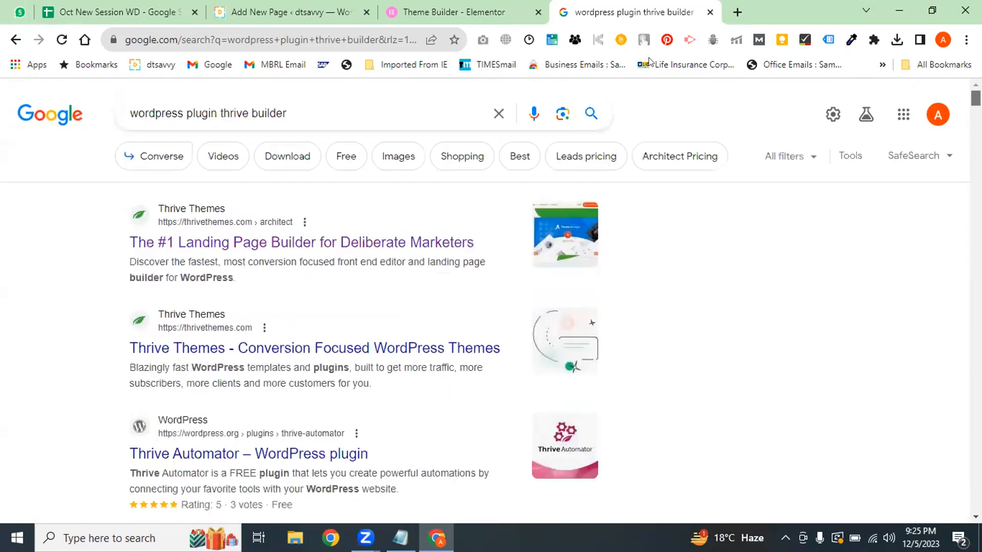
pyautogui.click(249, 113)
pyautogui.write('page')
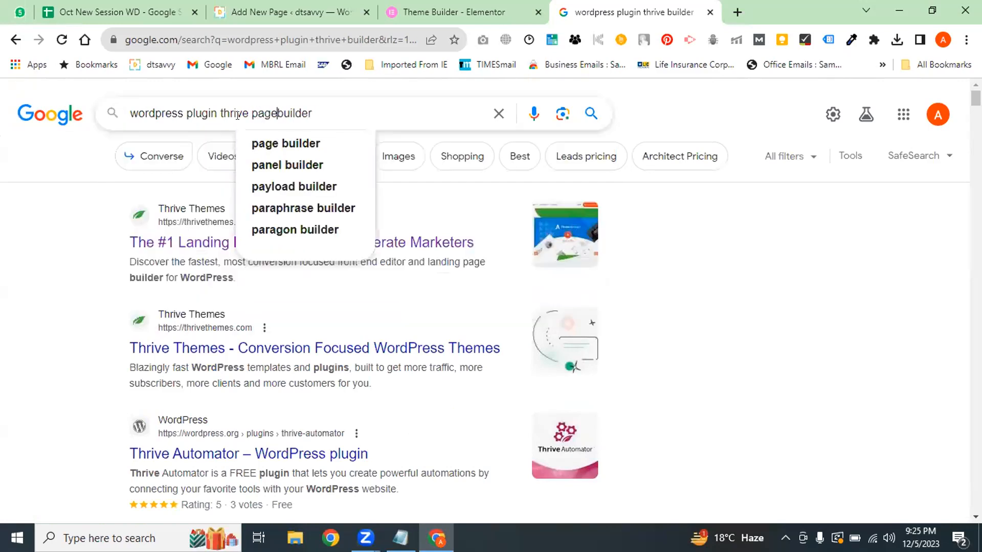
pyautogui.press('Return')
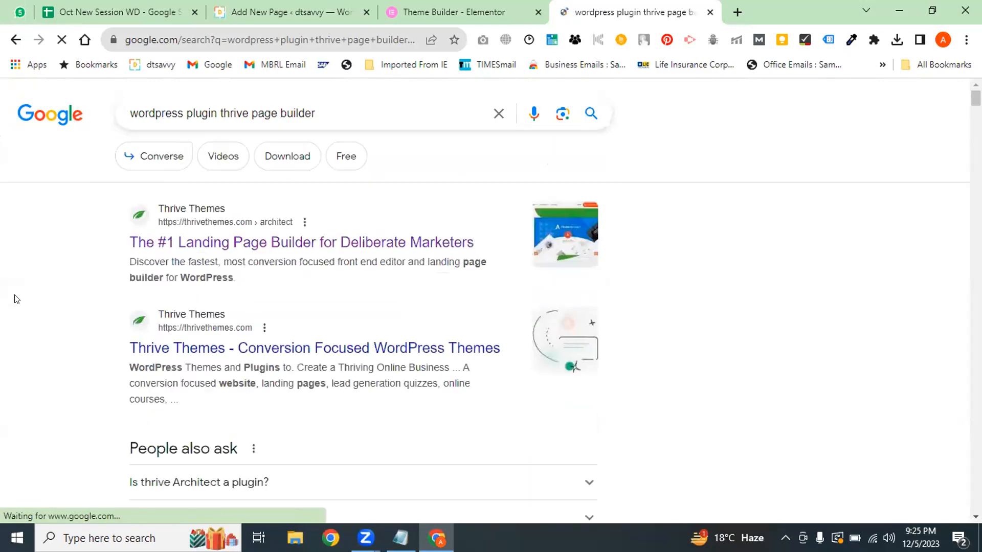
pyautogui.scroll(-7, 491, 301)
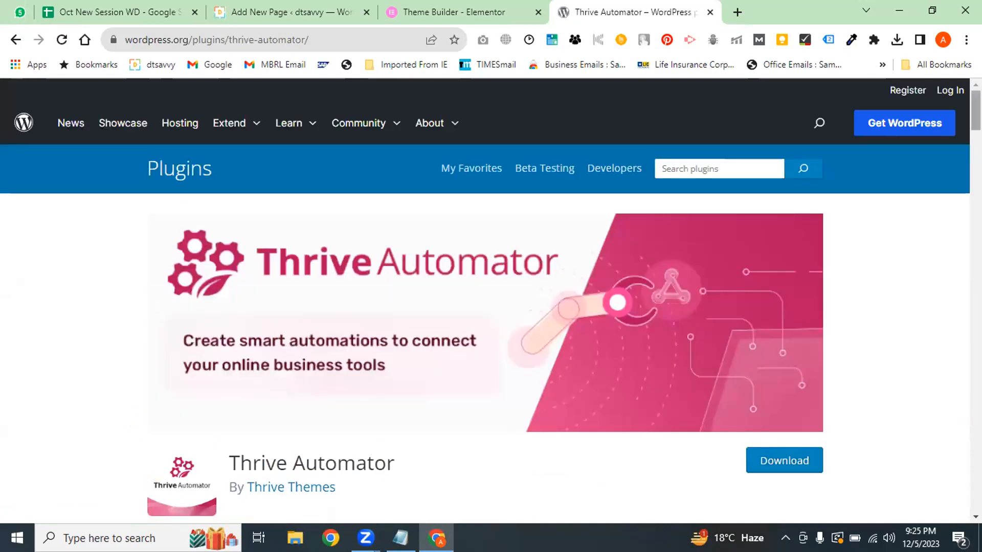
# Open Thrive Themes' Landing Page Builder page from Google, then return to the Add New Page tab
pyautogui.scroll(-10, 483, 194)
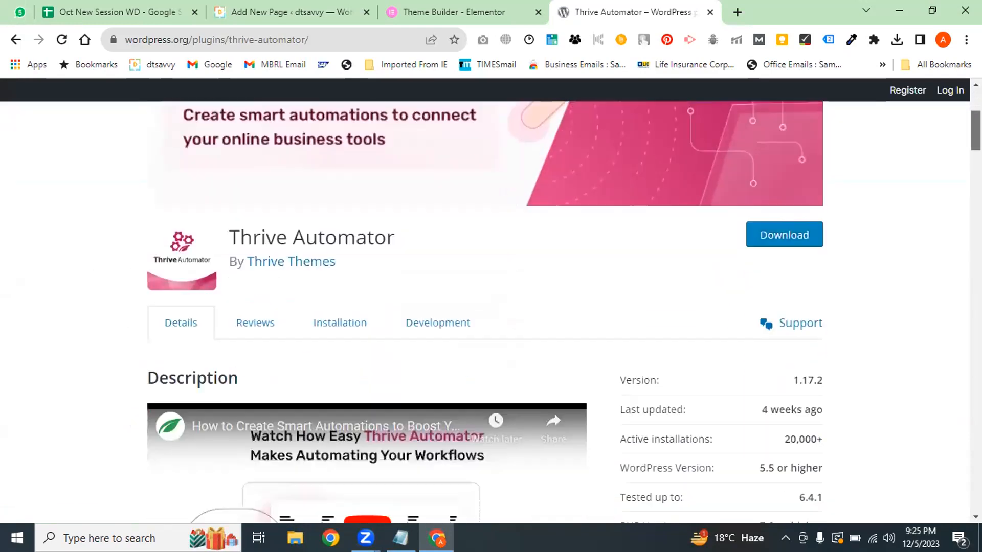
pyautogui.scroll(3, 360, 228)
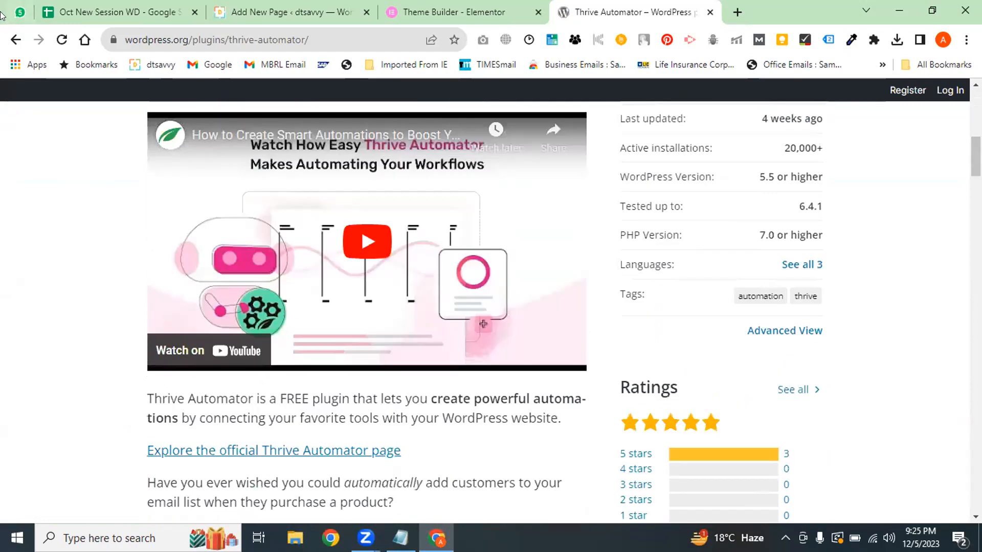
pyautogui.click(16, 40)
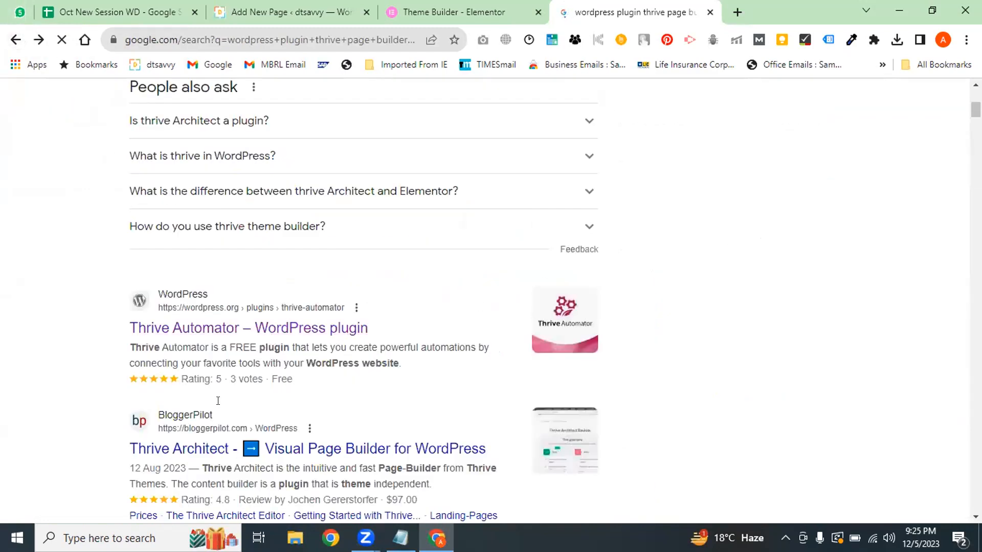
pyautogui.scroll(6, 976, 110)
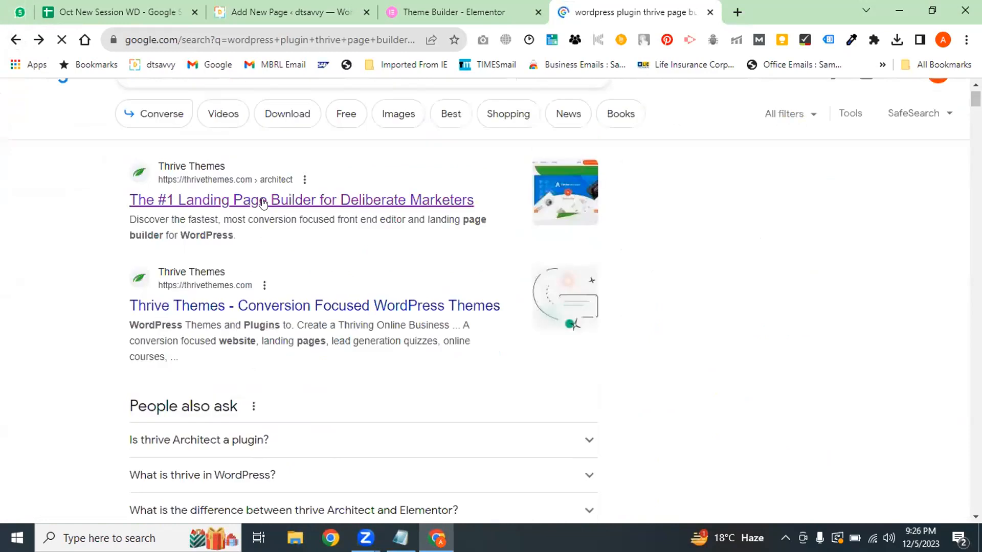
pyautogui.click(263, 201)
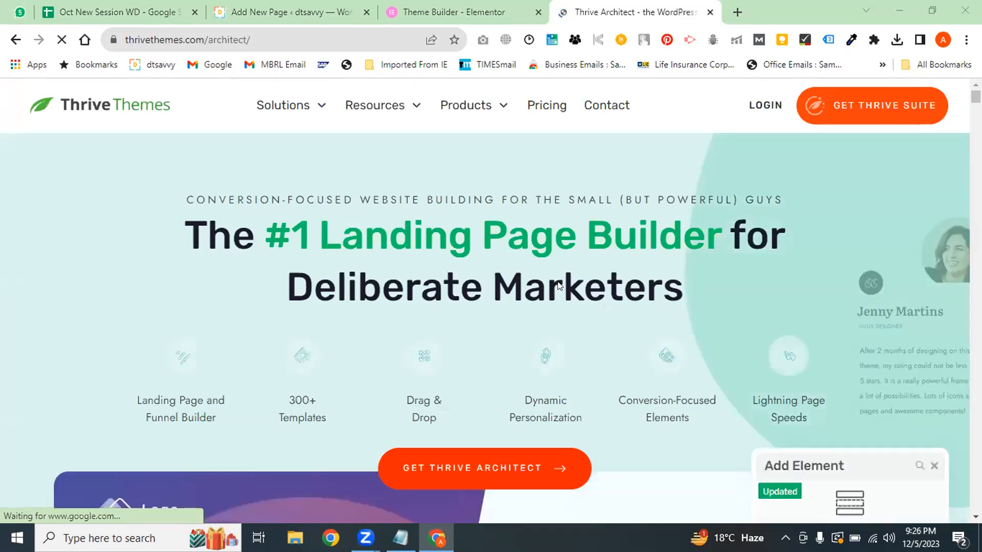
pyautogui.moveTo(720, 233); pyautogui.dragTo(311, 227)
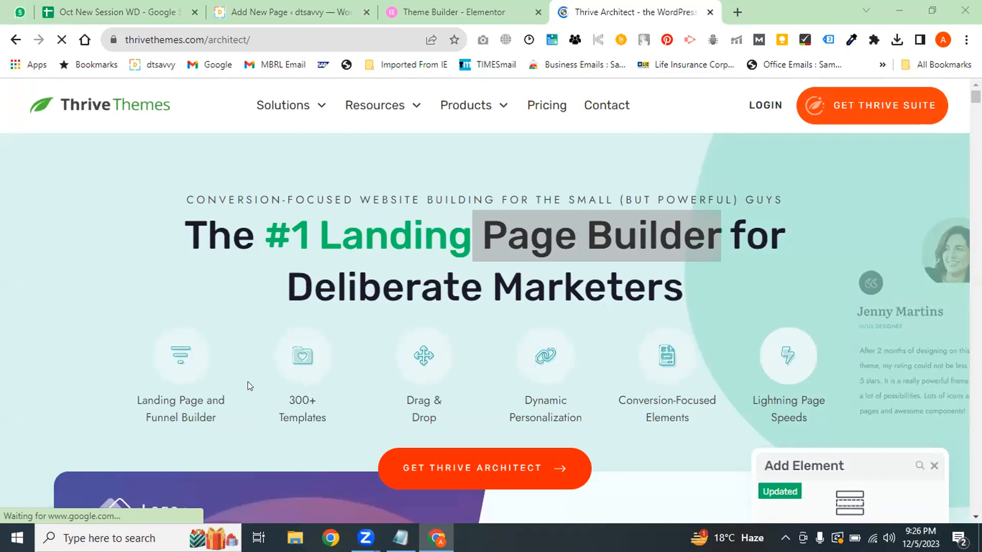
pyautogui.click(282, 12)
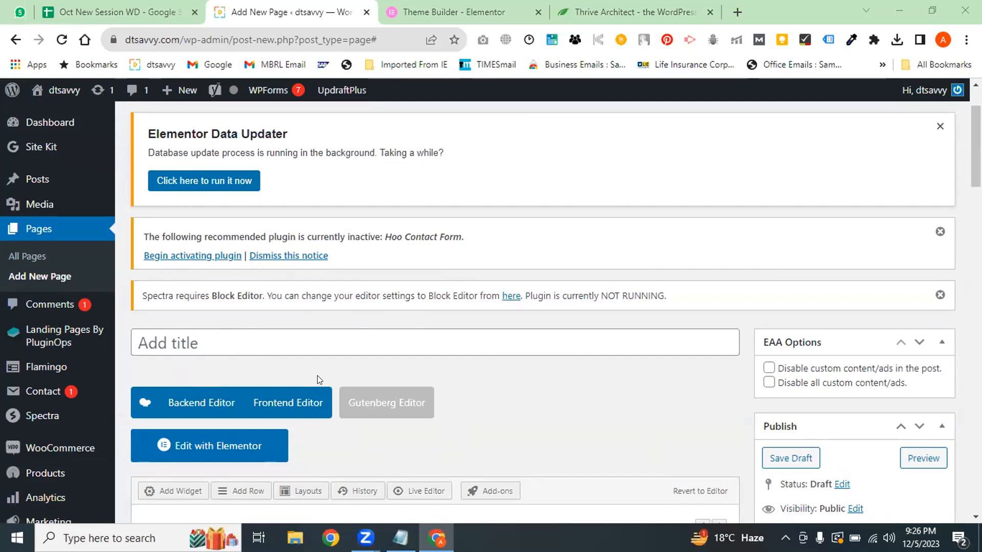
# Open the calendar page in the live editor
pyautogui.click(976, 148)
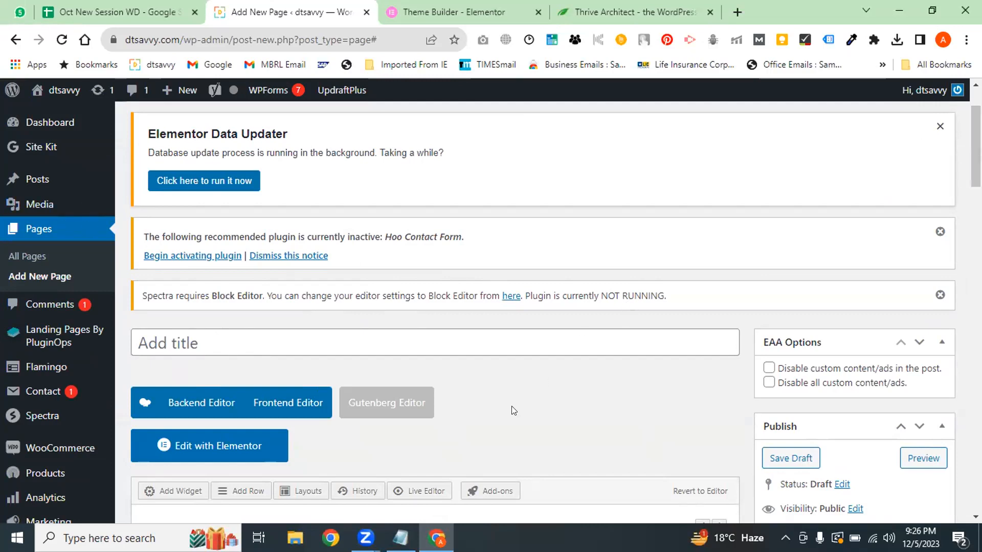
pyautogui.scroll(-5, 464, 271)
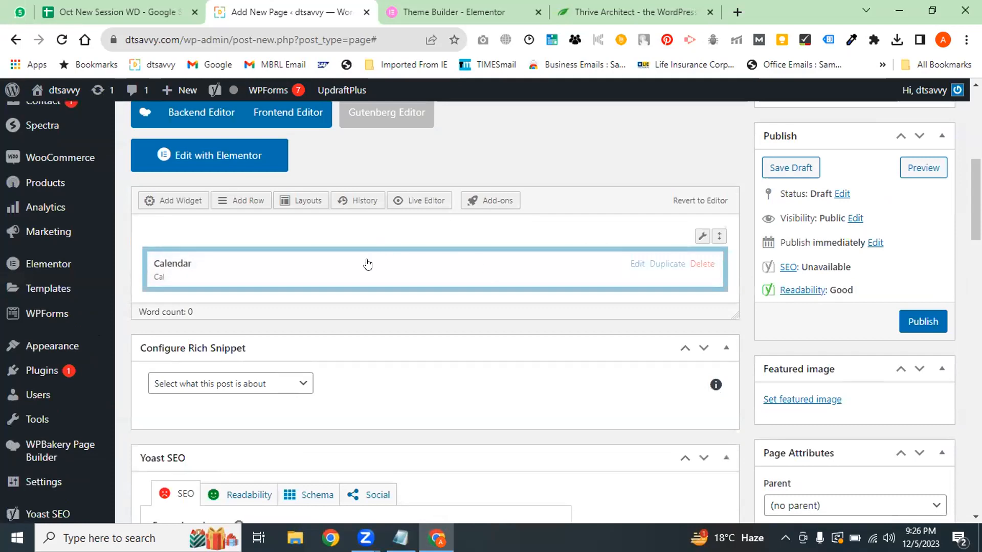
pyautogui.click(419, 201)
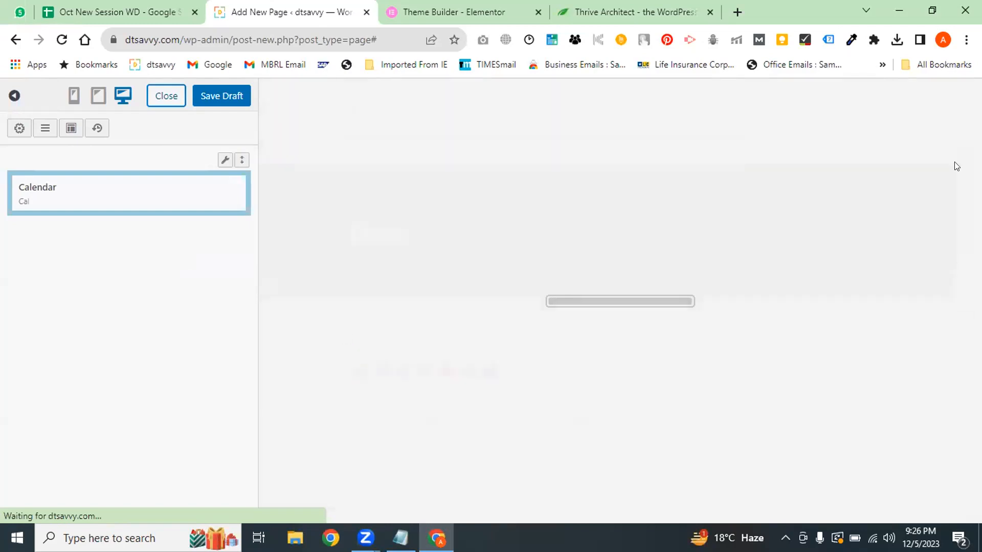
pyautogui.scroll(-5, 960, 161)
pyautogui.scroll(-1, 290, 261)
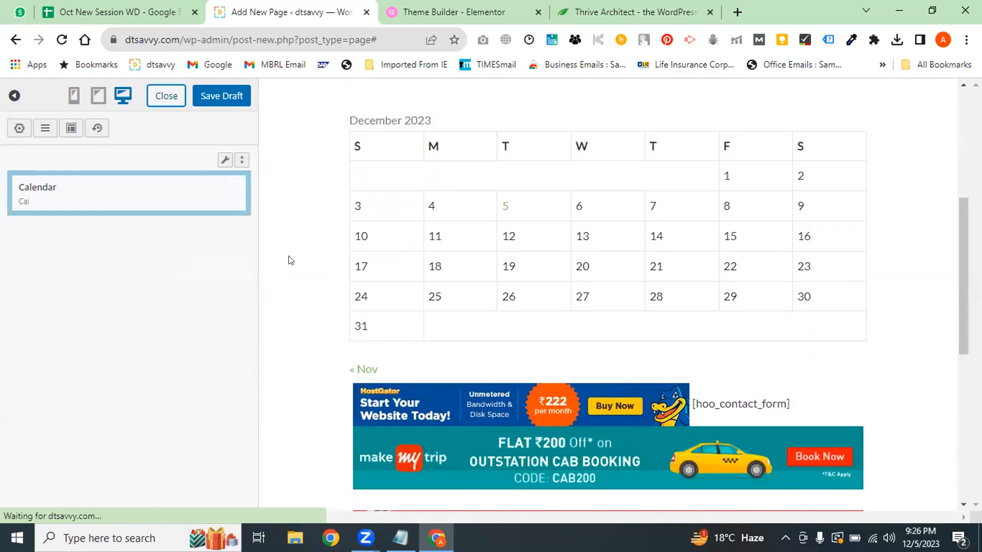
pyautogui.moveTo(66, 191)
pyautogui.moveTo(965, 257); pyautogui.dragTo(965, 222)
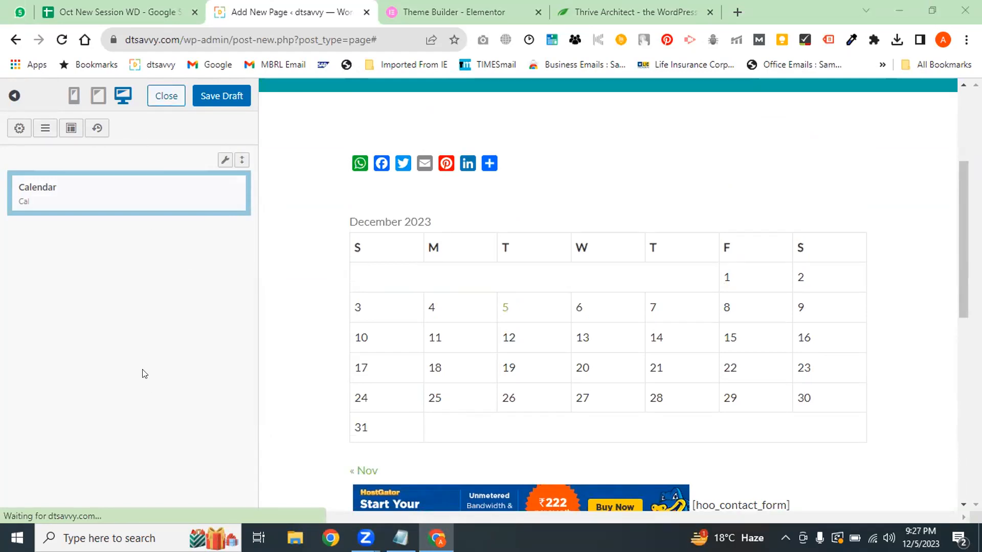
# Preview the page at tablet and mobile widths and hide the editor panel
pyautogui.click(100, 104)
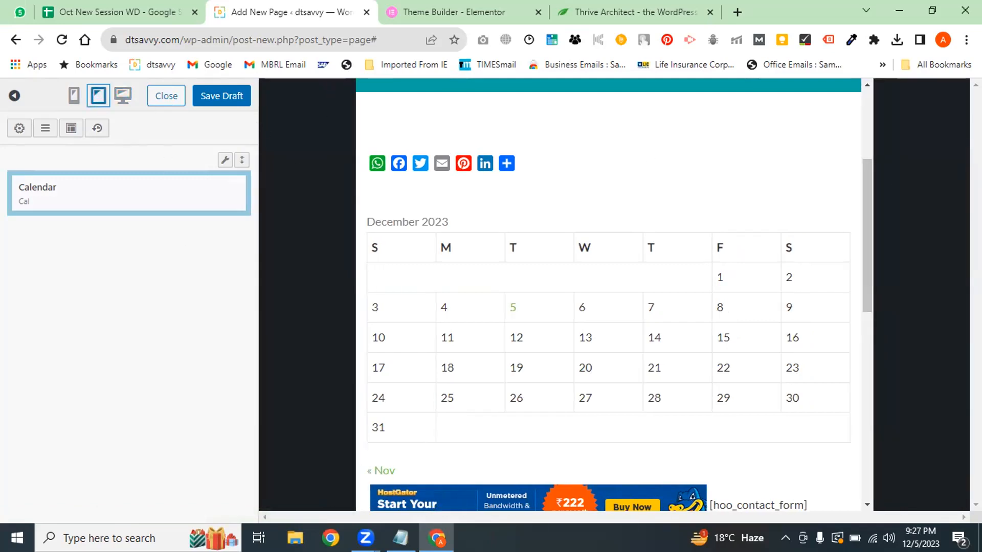
pyautogui.moveTo(864, 265); pyautogui.dragTo(863, 198)
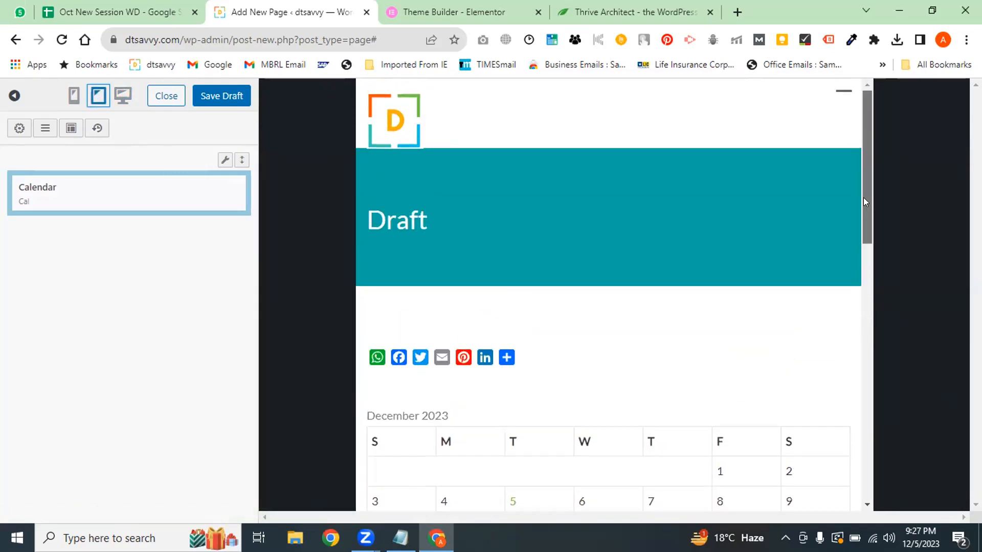
pyautogui.click(74, 95)
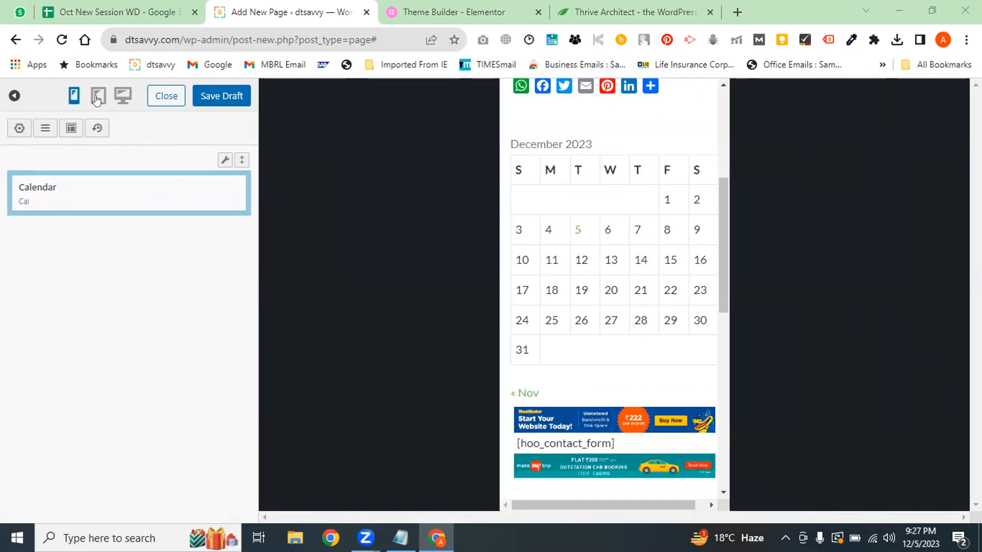
pyautogui.moveTo(725, 266); pyautogui.dragTo(740, 221)
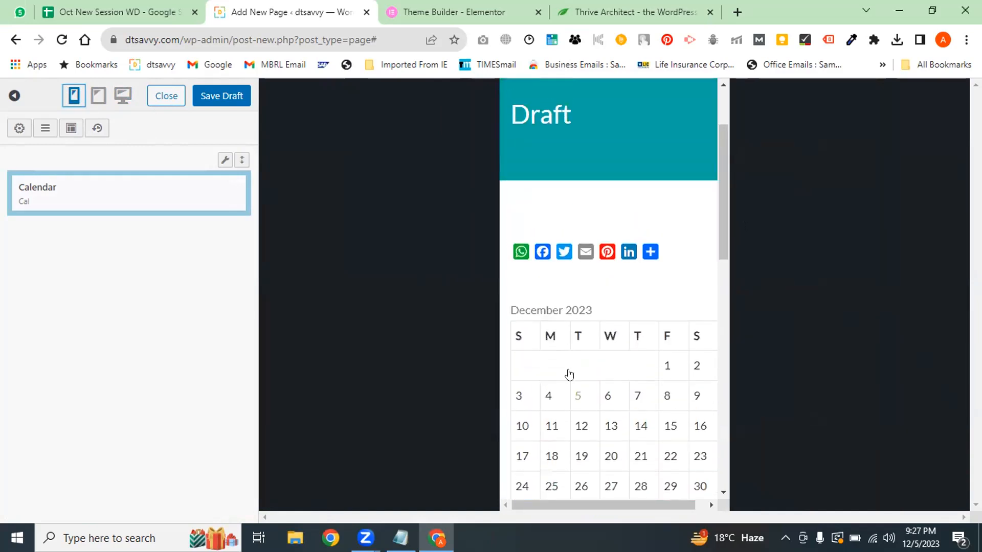
pyautogui.scroll(-3, 414, 339)
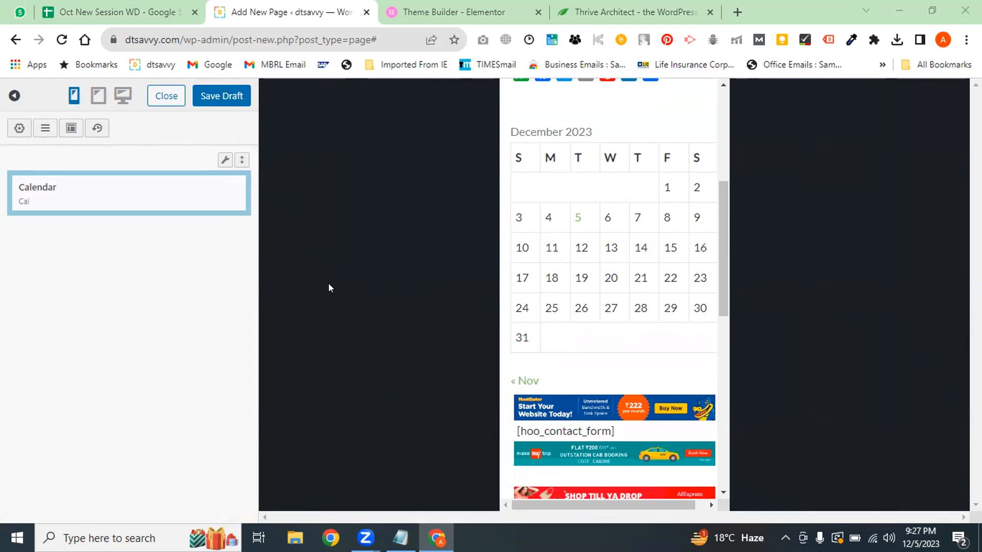
pyautogui.click(14, 95)
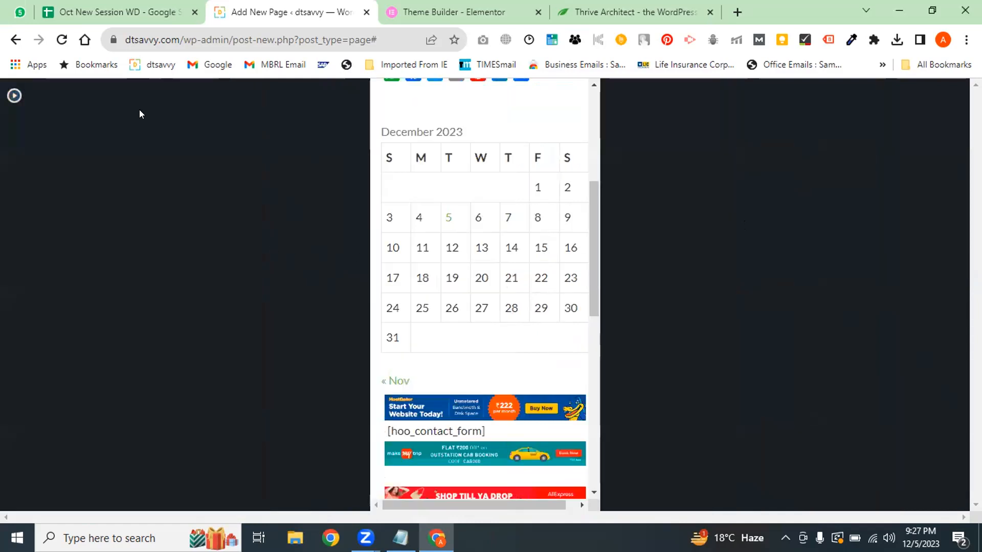
# Trim the browser address back to /wp-admin/ to head for the dashboard
pyautogui.click(475, 6)
pyautogui.click(327, 11)
pyautogui.click(15, 40)
pyautogui.click(310, 39)
pyautogui.click(356, 39)
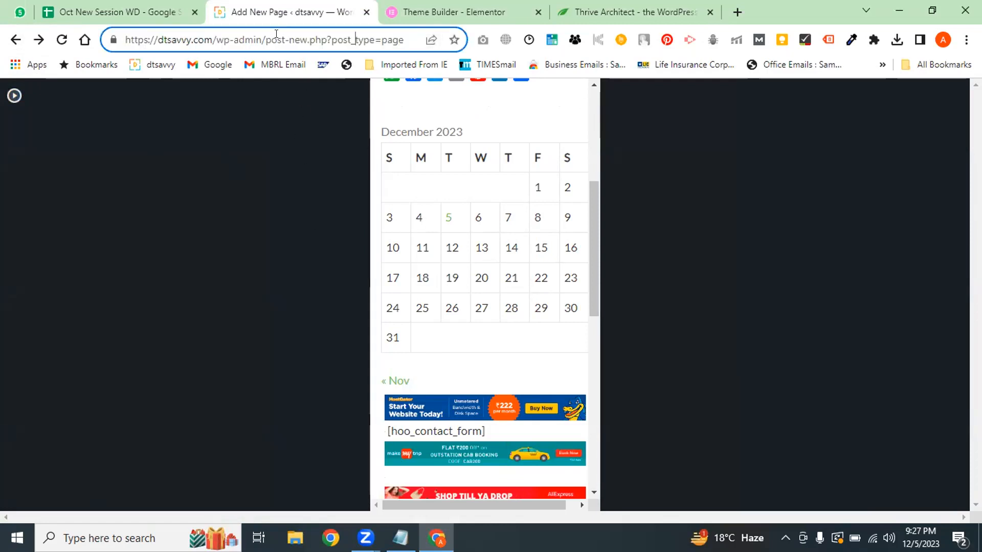
pyautogui.hotkey('shift', 'End')
pyautogui.press('BackSpace')
# Leave the draft for the Dashboard and close the Elementor Theme Builder and Thrive Architect tabs
pyautogui.press('Return')
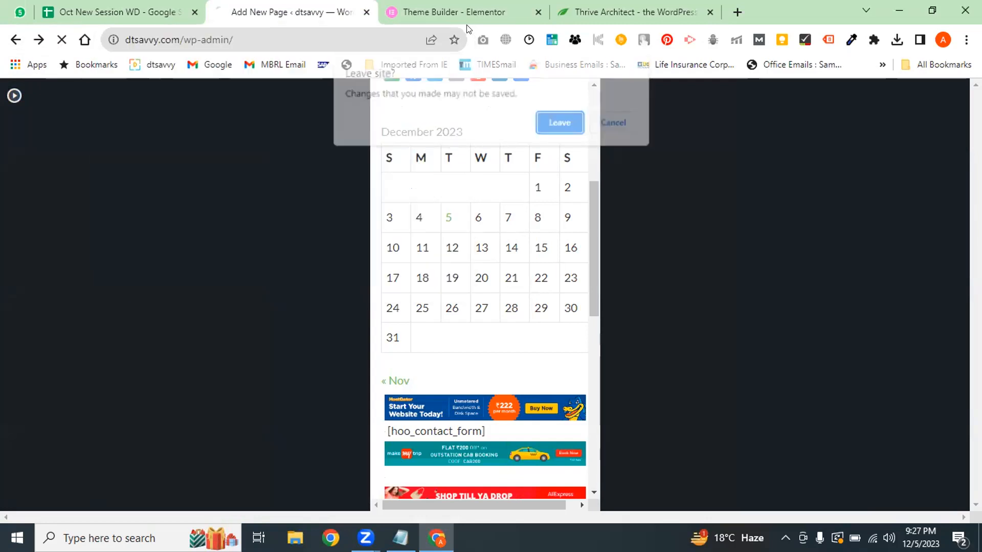
pyautogui.click(557, 115)
pyautogui.click(512, 12)
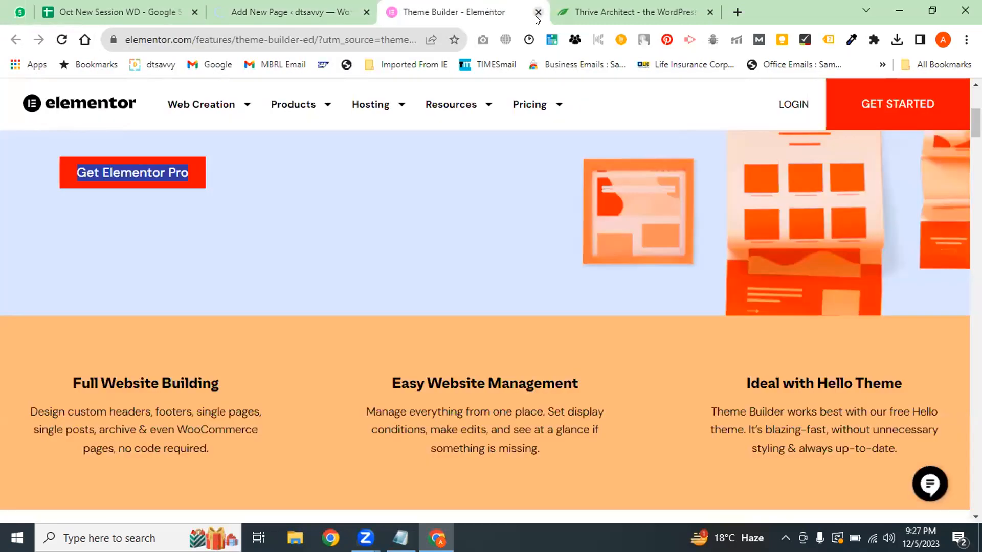
pyautogui.click(539, 13)
pyautogui.click(539, 13)
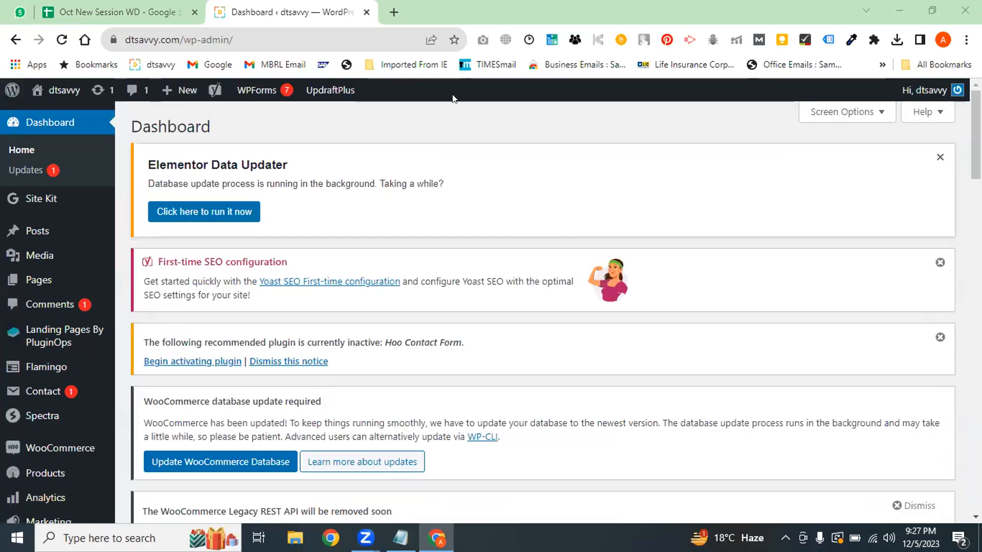
pyautogui.scroll(-8, 513, 113)
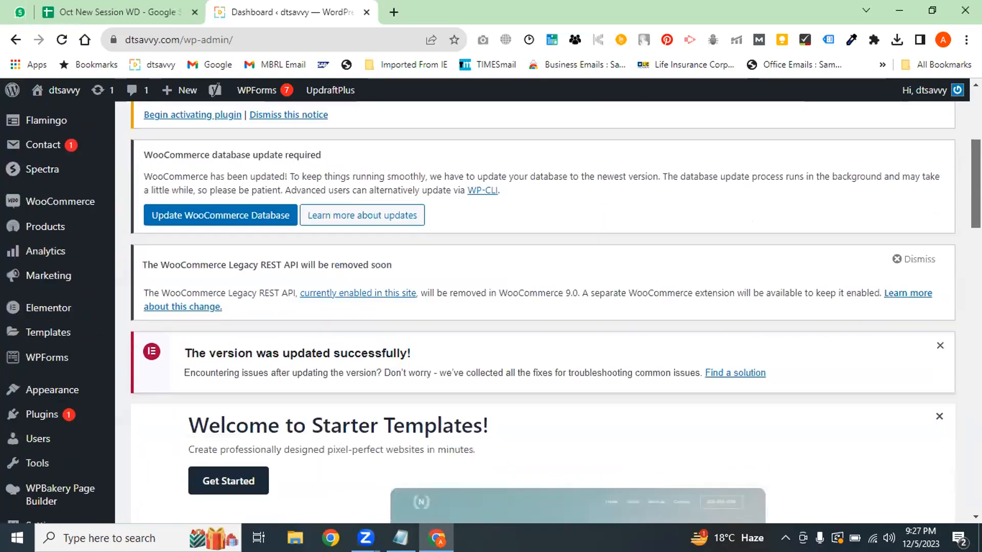
pyautogui.scroll(-12, 542, 307)
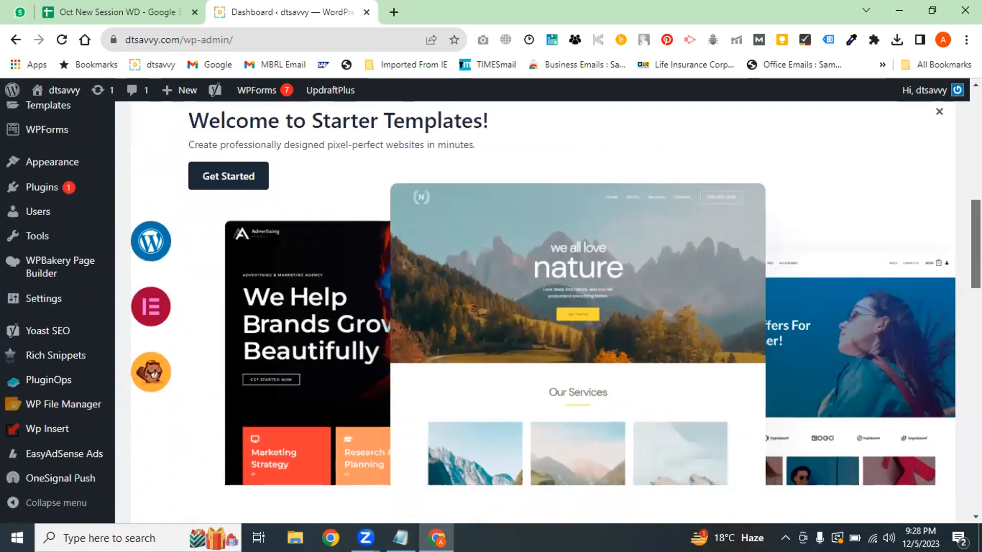
pyautogui.scroll(12, 542, 307)
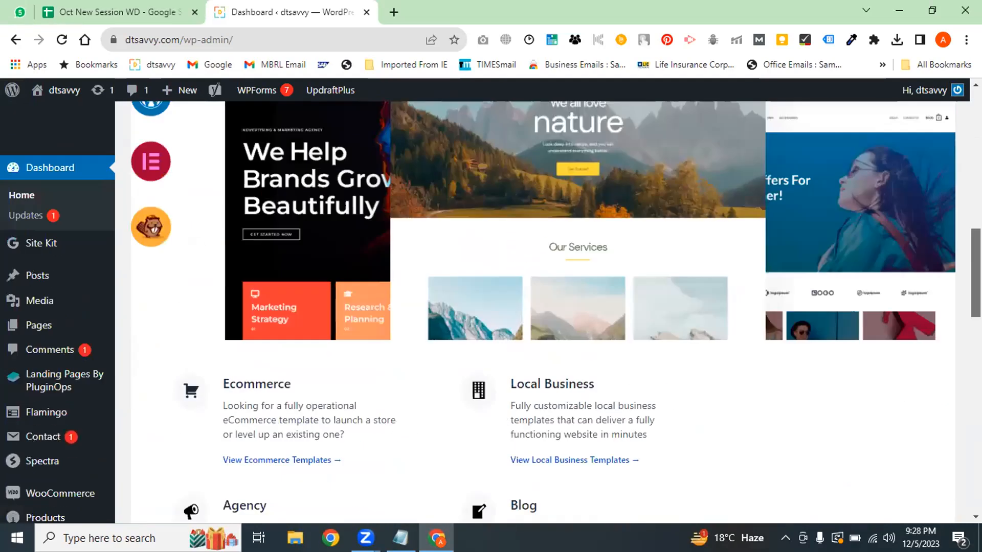
pyautogui.scroll(-6, 687, 351)
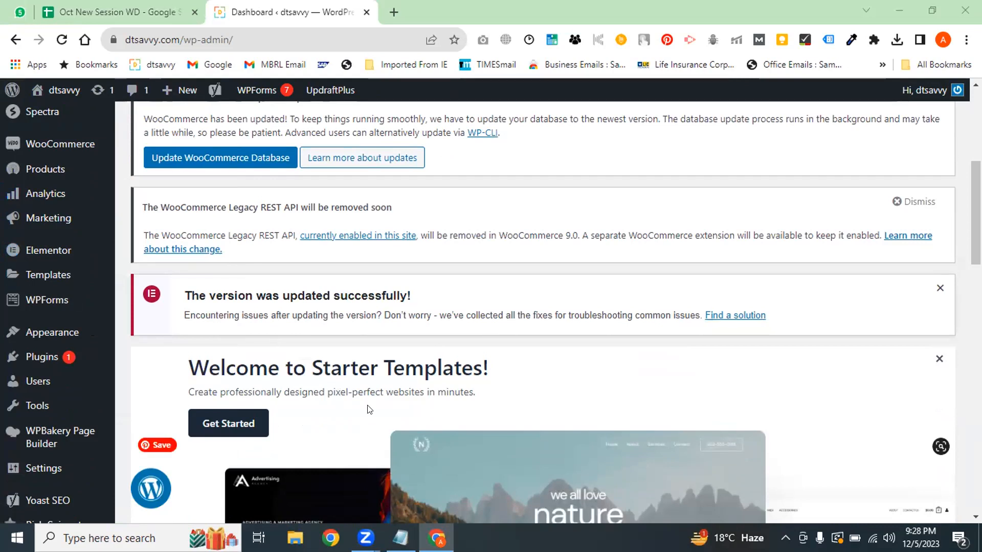
# Glance at the Oct New Session WD spreadsheet, then open etherealbyra.com's GoDaddy hosting overview
pyautogui.click(142, 7)
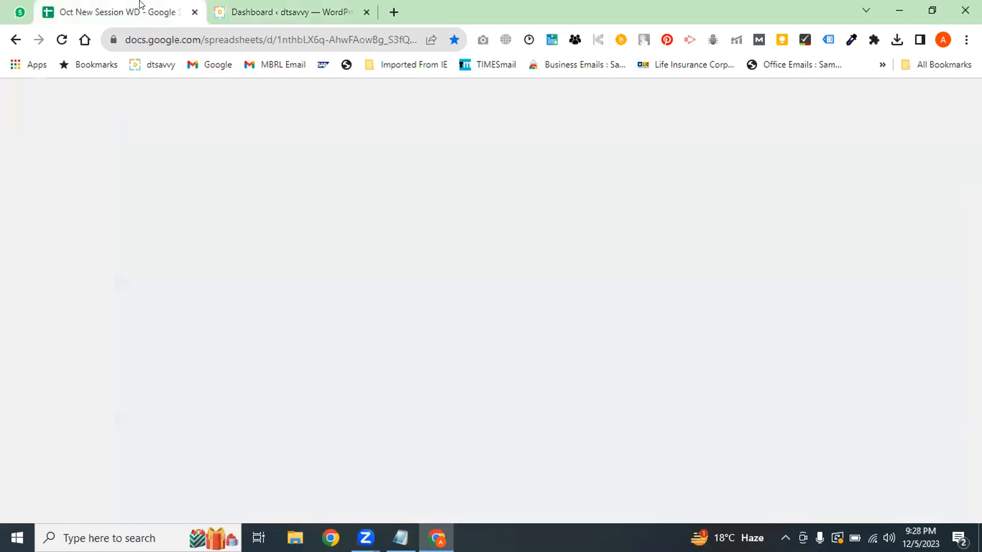
pyautogui.hotkey('ctrl', 'Tab')
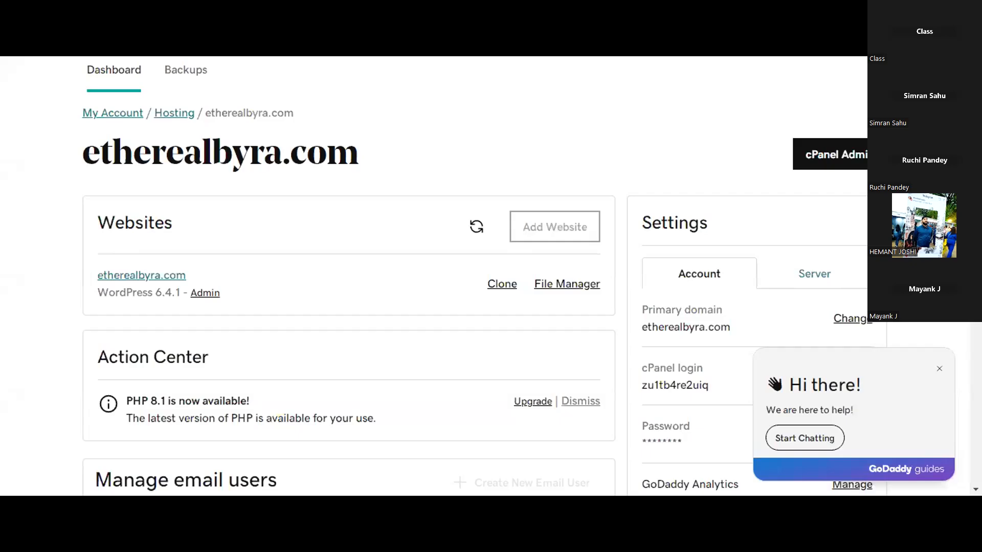
pyautogui.click(204, 297)
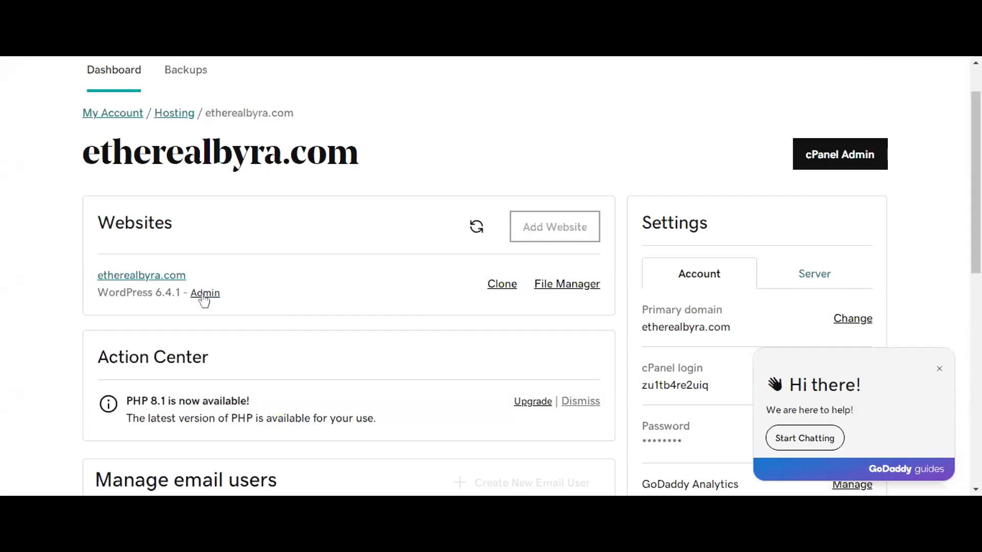
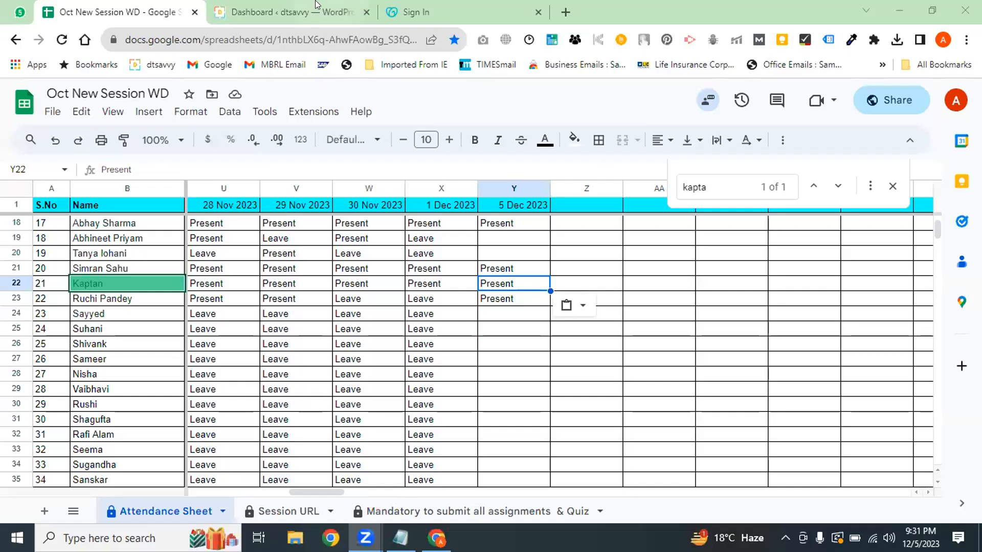
# Leave the dtsavvy WordPress dashboard for the GoDaddy sign-in tab with its credentials pre-filled
pyautogui.click(342, 2)
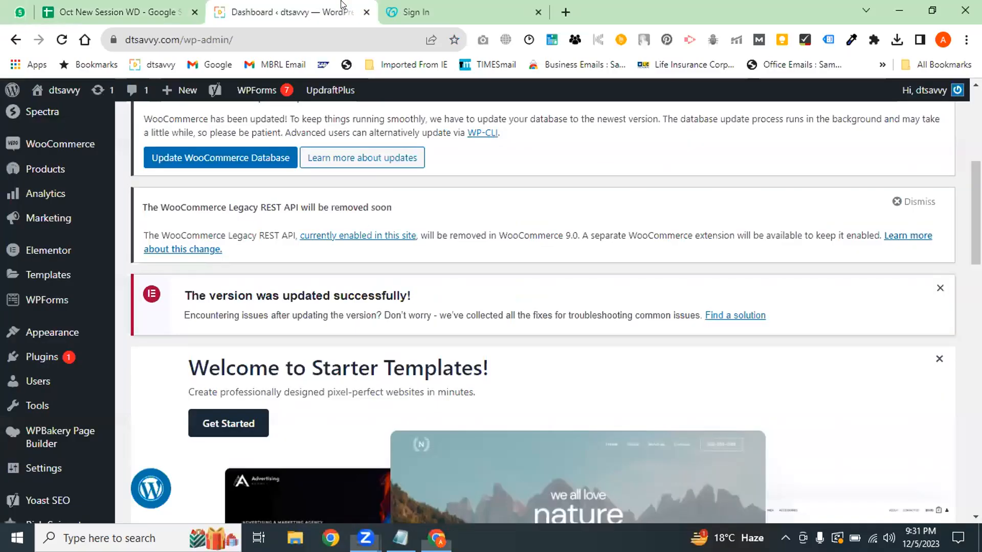
pyautogui.hotkey('ctrl', 'Tab')
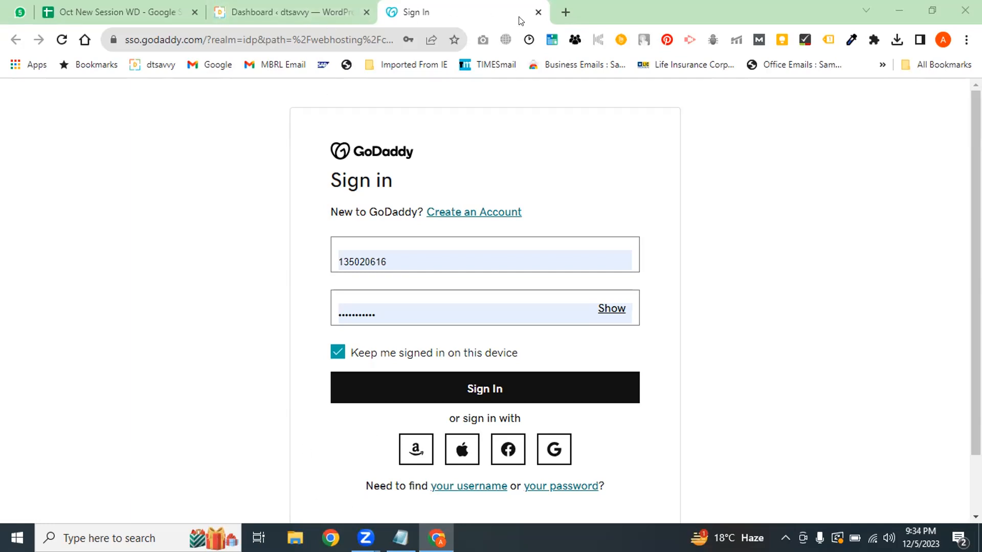
# Compare the WordPress dashboard with the Oct New Session WD attendance sheet, ending on the sheet
pyautogui.click(301, 12)
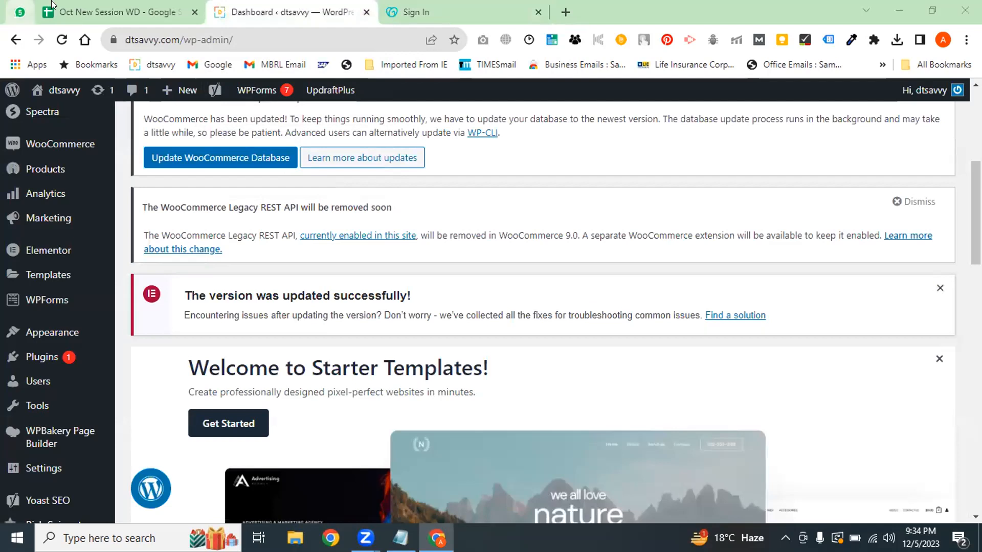
pyautogui.click(118, 12)
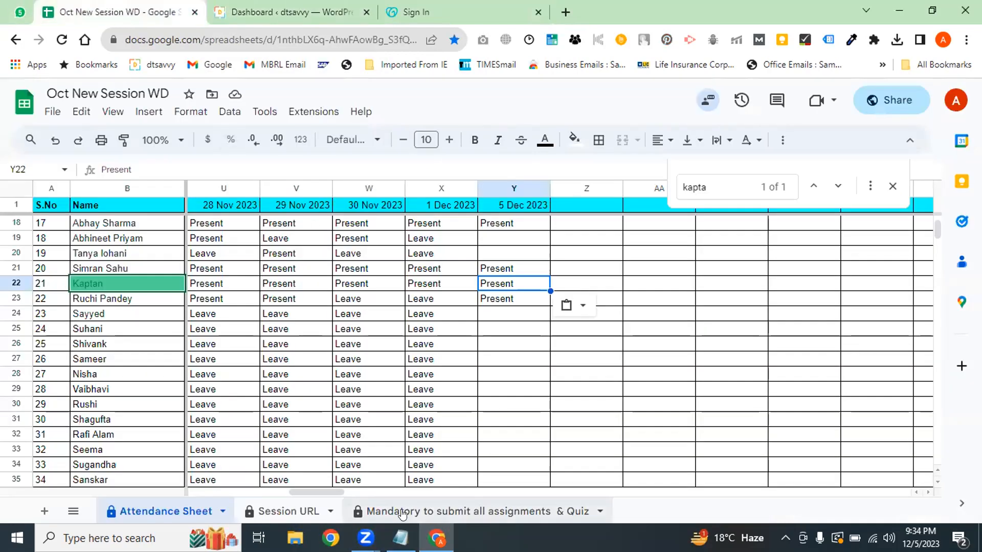
pyautogui.click(287, 12)
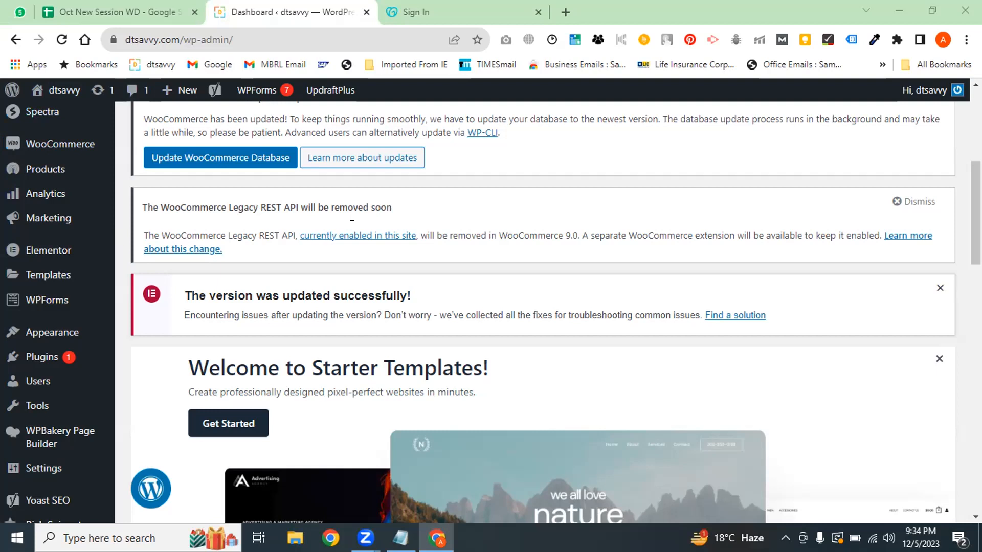
pyautogui.click(117, 12)
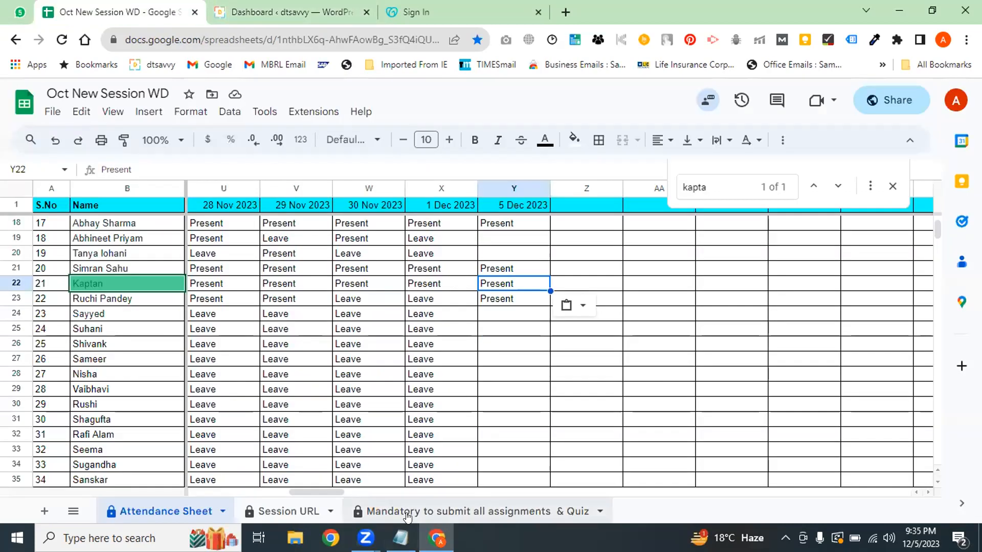
# Paste a new column heading into cell AD2 of the 'Mandatory to submit all assignments & Quiz' sheet
pyautogui.click(700, 301)
pyautogui.press('Right')
pyautogui.press('Right')
pyautogui.press('Right')
pyautogui.press('Right')
pyautogui.press('Right')
pyautogui.press('Right')
pyautogui.press('Right')
pyautogui.press('Right')
pyautogui.press('Right')
pyautogui.press('Right')
pyautogui.press('Right')
pyautogui.press('Right')
pyautogui.press('Right')
pyautogui.press('Right')
pyautogui.press('Right')
pyautogui.press('Right')
pyautogui.press('Right')
pyautogui.press('Right')
pyautogui.press('Right')
pyautogui.press('Right')
pyautogui.press('Right')
pyautogui.press('Right')
pyautogui.press('Right')
pyautogui.press('Right')
pyautogui.press('Right')
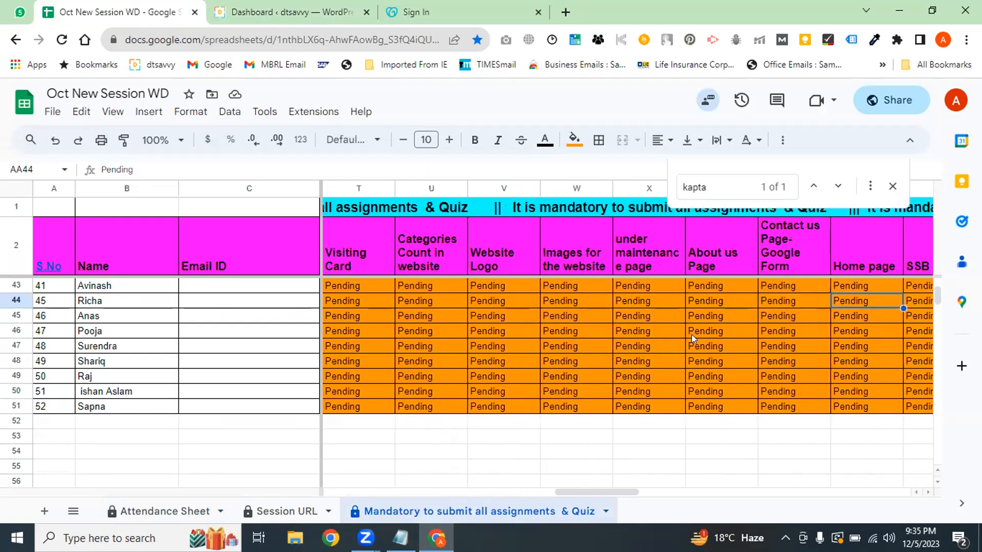
pyautogui.click(702, 264)
pyautogui.write('Page site -- Post elementor')
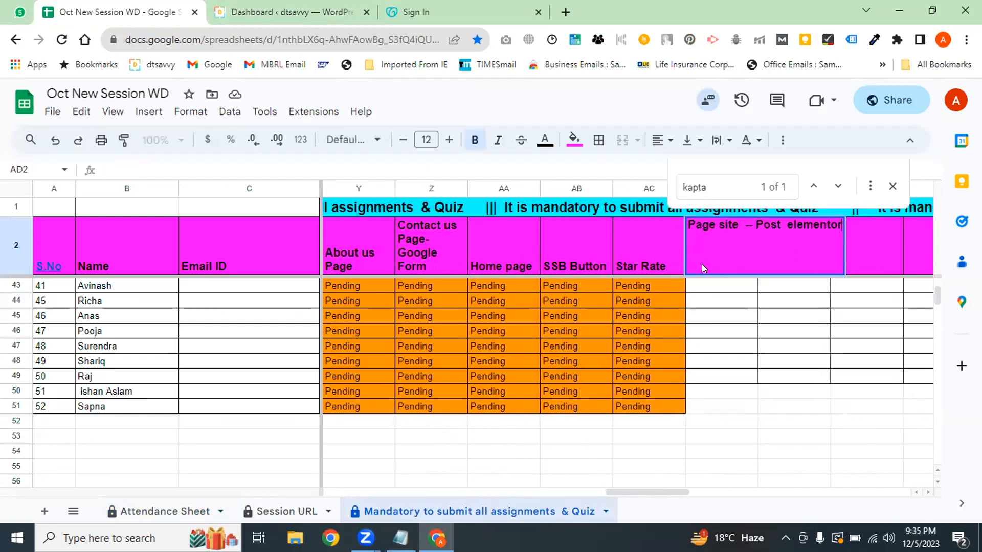
# Edit the AD2 heading to read 'Page -- Post - SC elementor', dropping the word 'site'
pyautogui.doubleClick(715, 237)
pyautogui.click(740, 226)
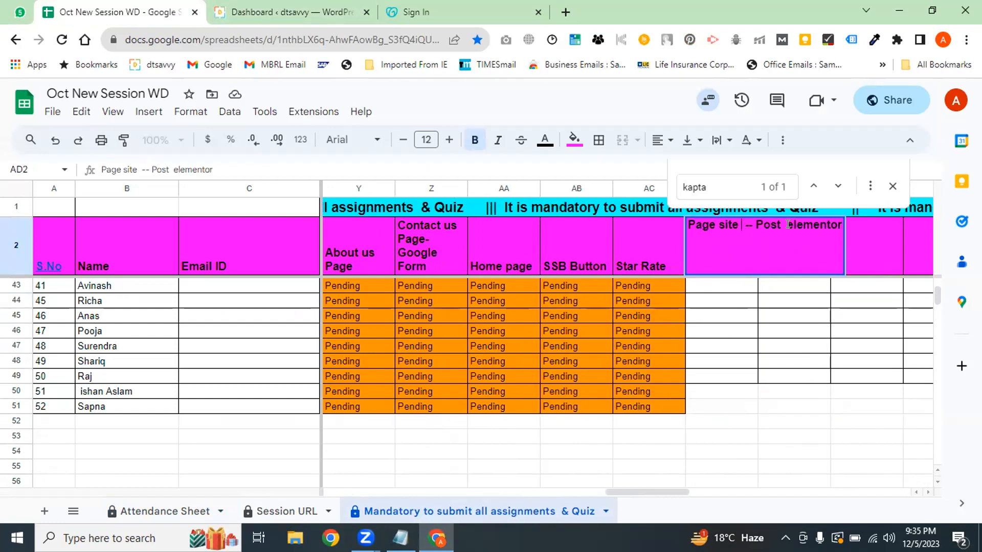
pyautogui.doubleClick(736, 221)
pyautogui.press('BackSpace')
pyautogui.write('- ')
pyautogui.write('CS')
pyautogui.press('BackSpace')
pyautogui.press('BackSpace')
pyautogui.write('SC')
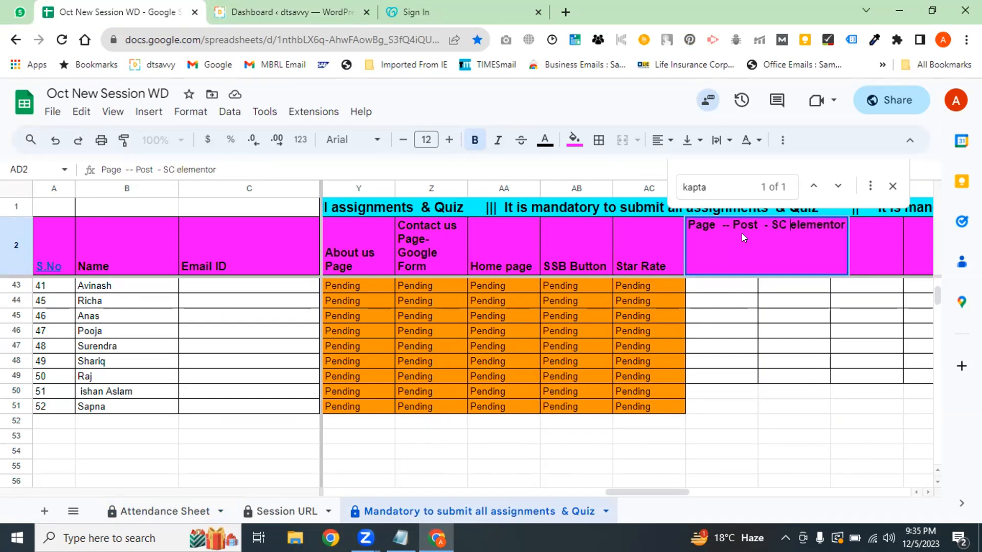
pyautogui.hotkey('ctrl', 'Return')
# Check the AD column below the new heading, then return to the WordPress dashboard
pyautogui.click(745, 286)
pyautogui.click(728, 317)
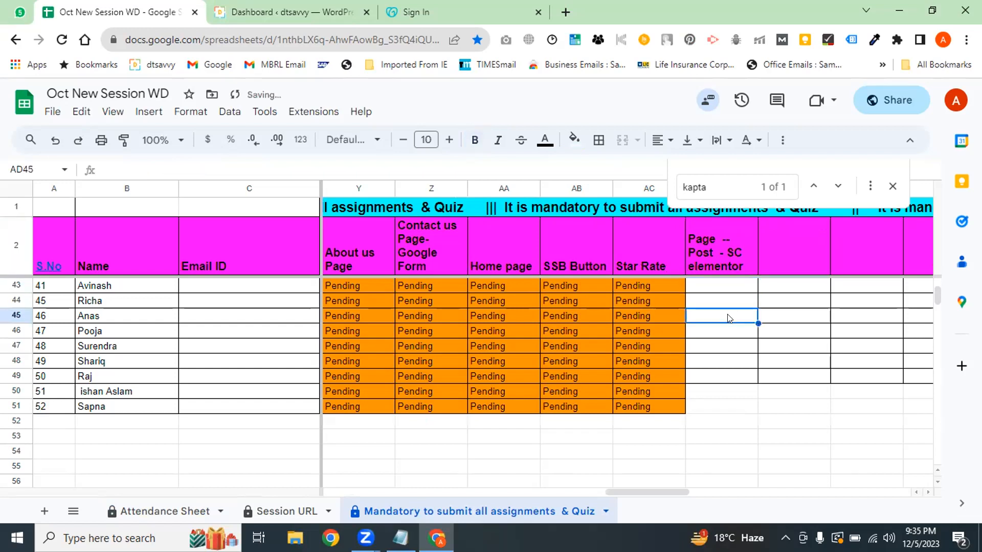
pyautogui.press('pageup')
pyautogui.press('pageup')
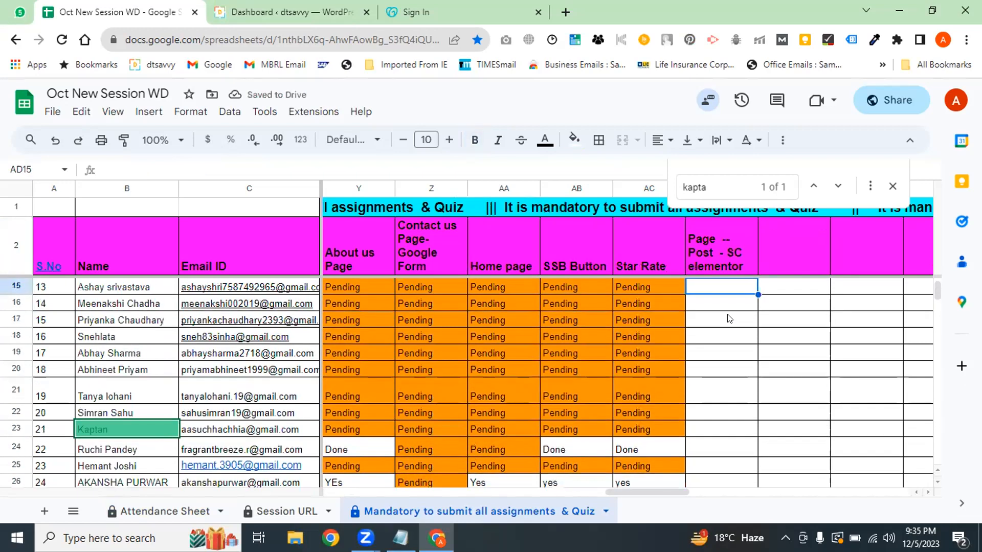
pyautogui.click(236, 10)
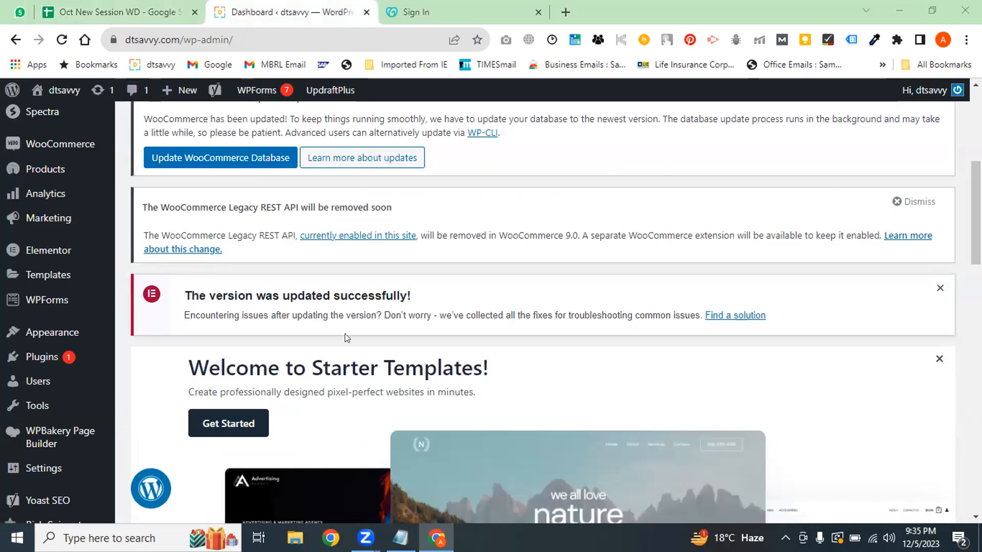
# Open Plugins > Installed Plugins and scroll to the table of 38 plugins
pyautogui.scroll(5, 61, 276)
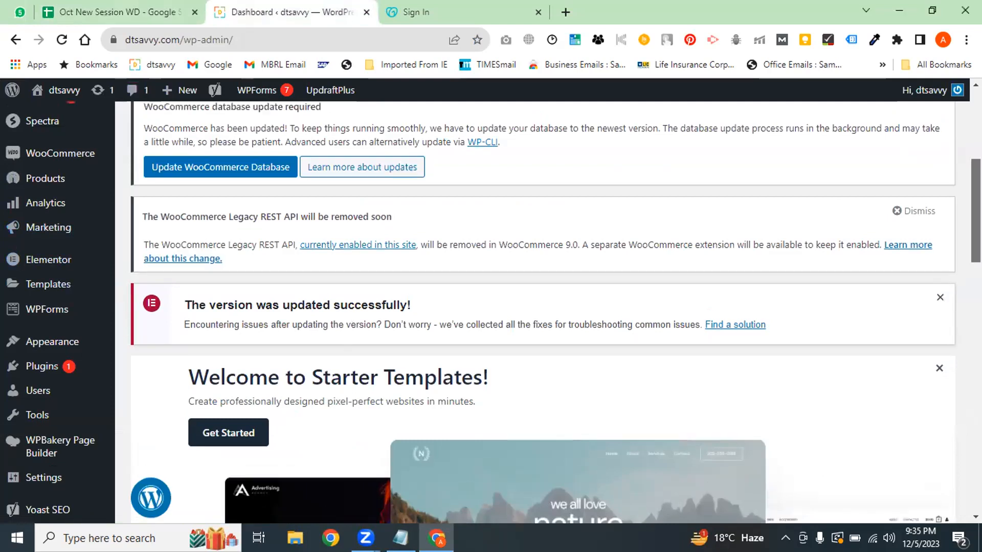
pyautogui.scroll(1, 542, 307)
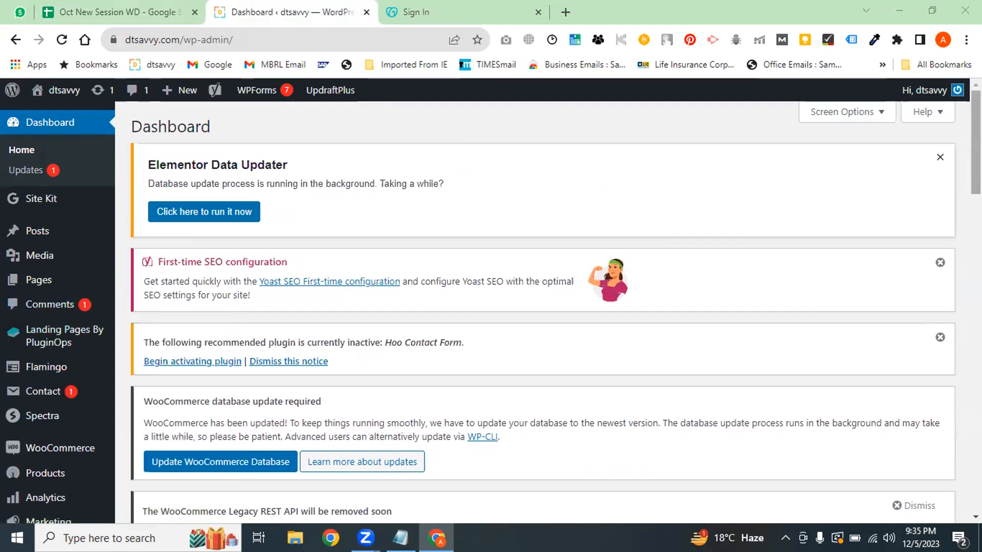
pyautogui.scroll(-2, 45, 361)
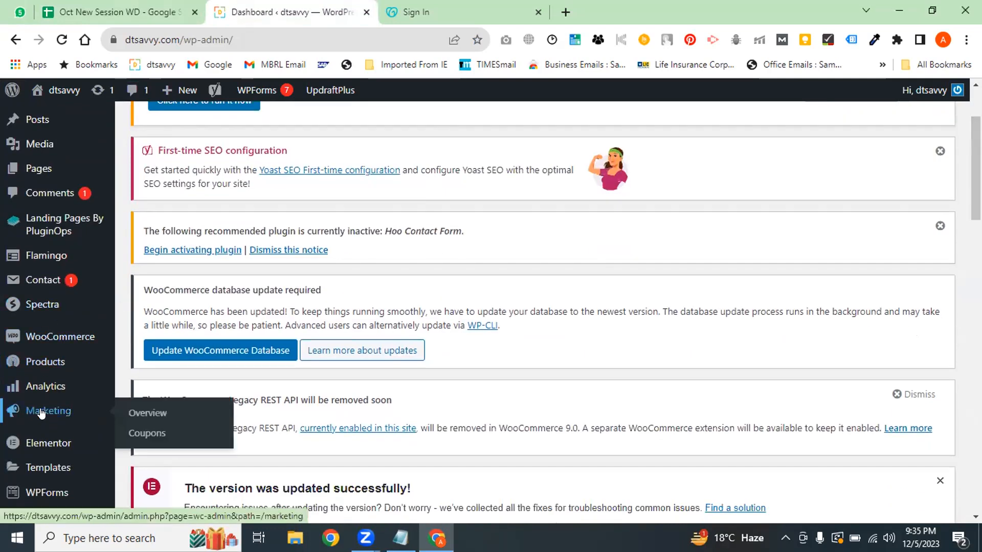
pyautogui.scroll(-2, 976, 168)
pyautogui.scroll(-2, 105, 486)
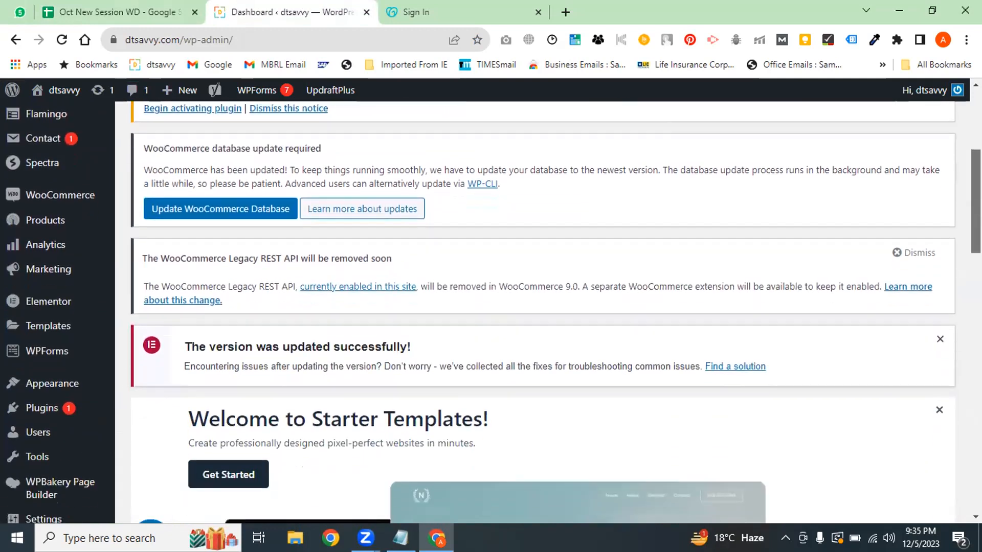
pyautogui.click(79, 406)
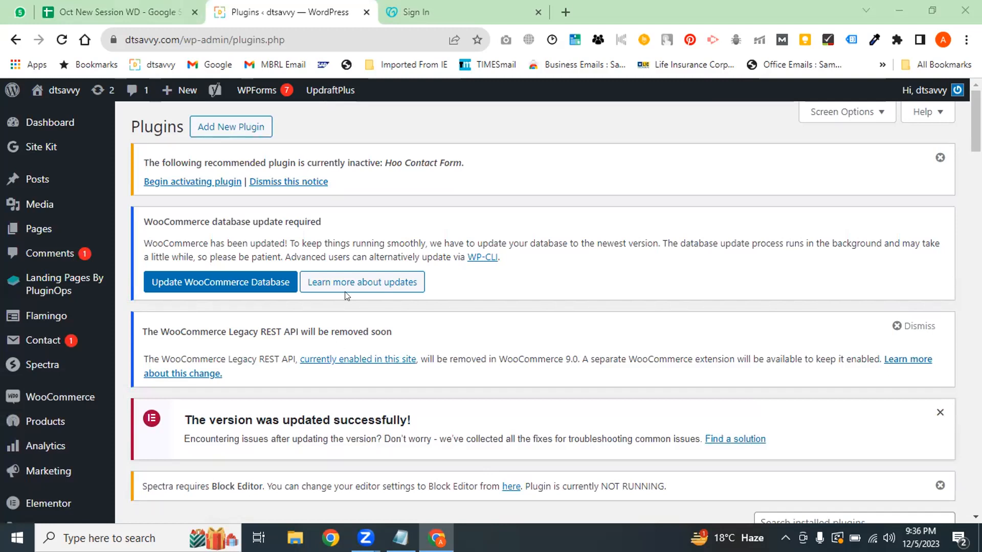
pyautogui.moveTo(976, 114); pyautogui.dragTo(976, 158)
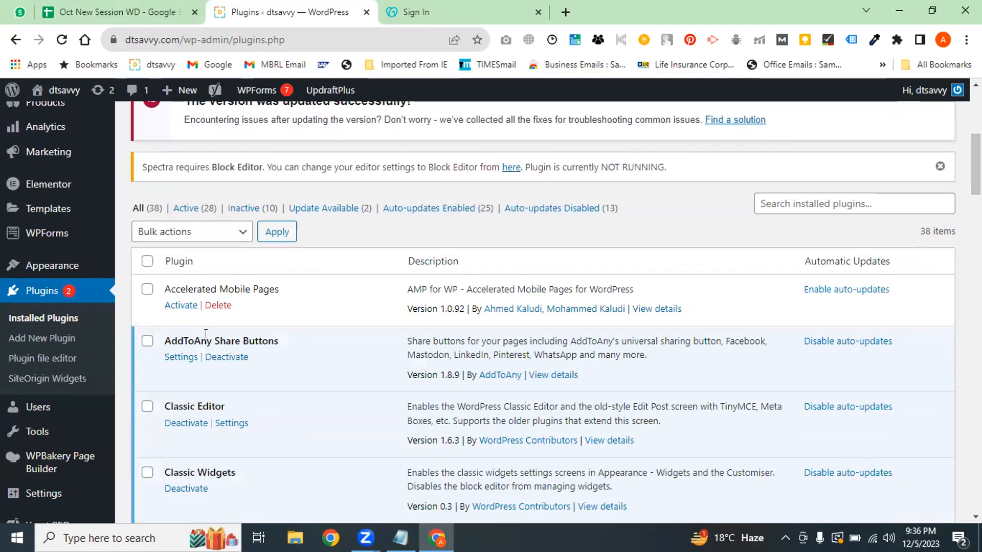
# Deactivate and delete AddToAny Share Buttons, leaving 37 installed plugins
pyautogui.click(229, 359)
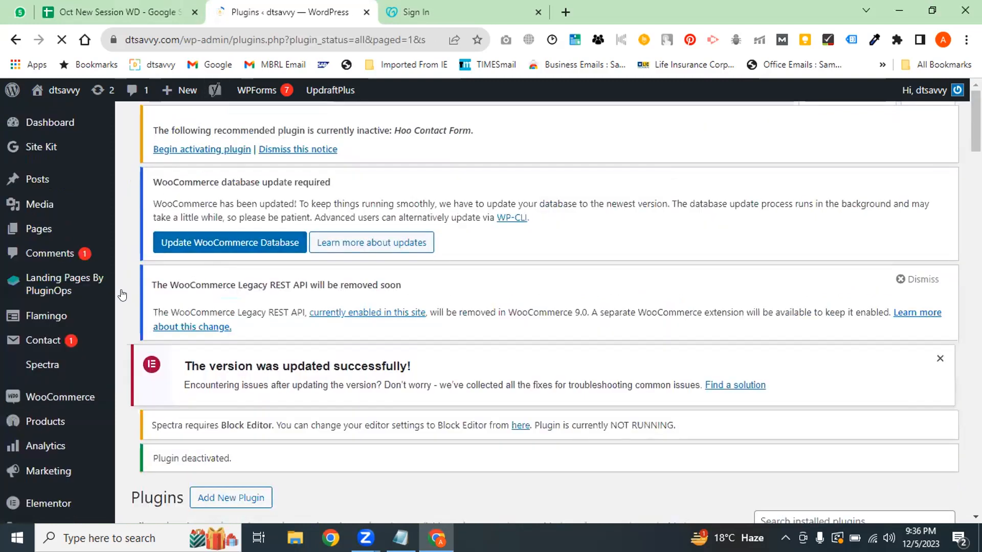
pyautogui.scroll(-7, 335, 355)
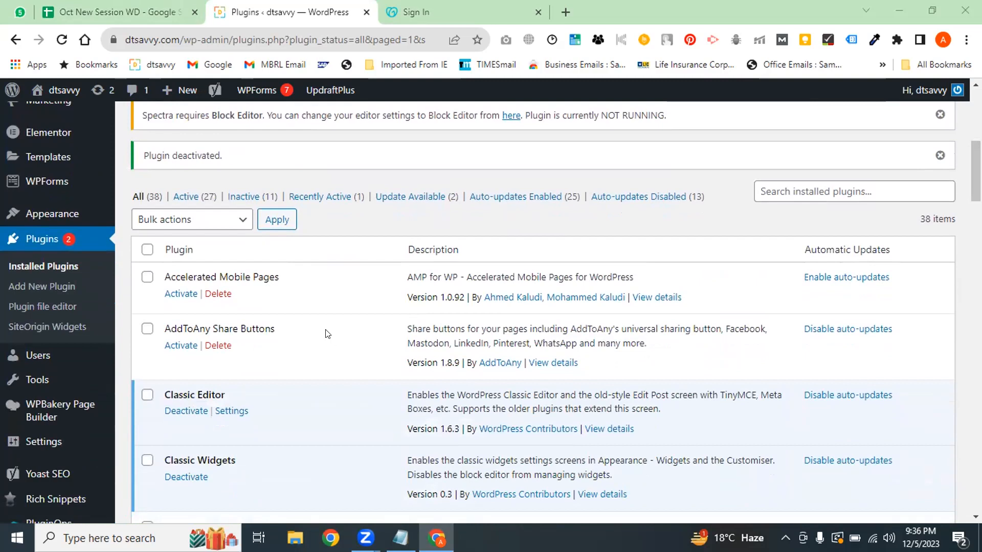
pyautogui.click(218, 345)
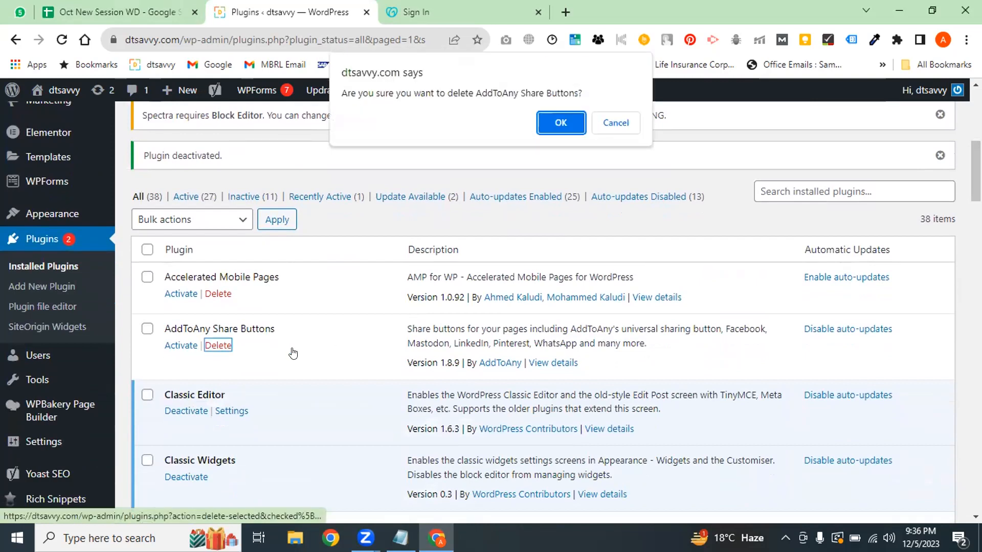
pyautogui.press('Return')
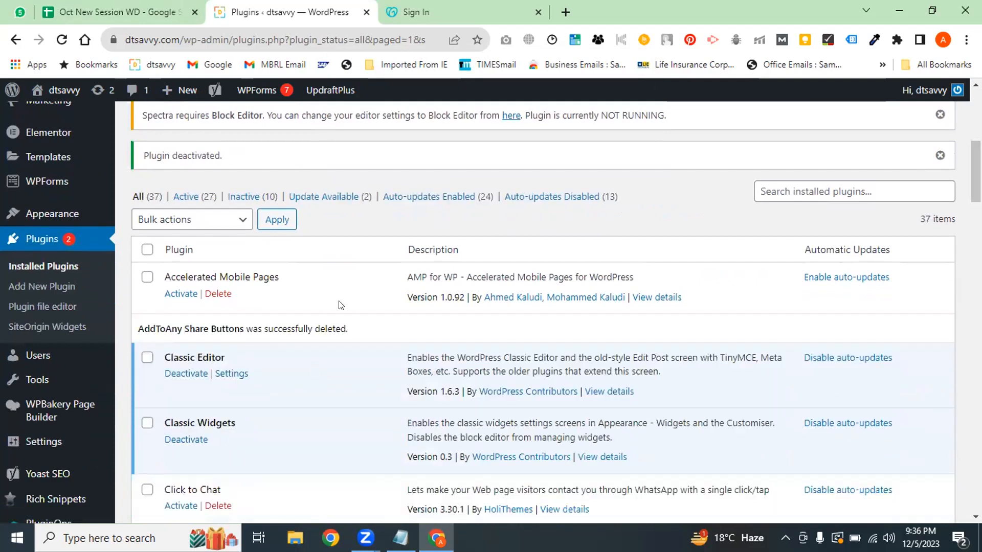
pyautogui.moveTo(358, 331); pyautogui.dragTo(211, 329)
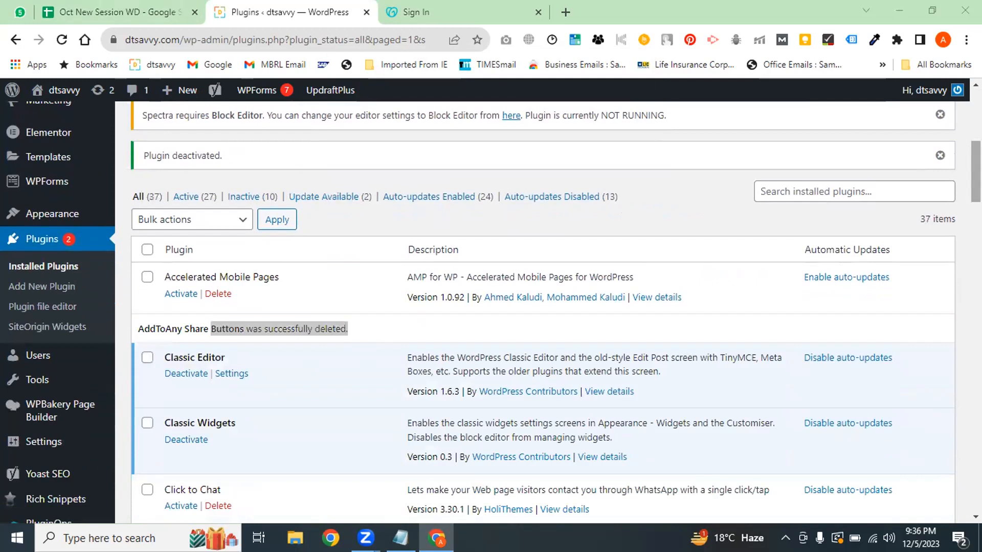
pyautogui.scroll(-6, 369, 356)
pyautogui.scroll(6, 542, 307)
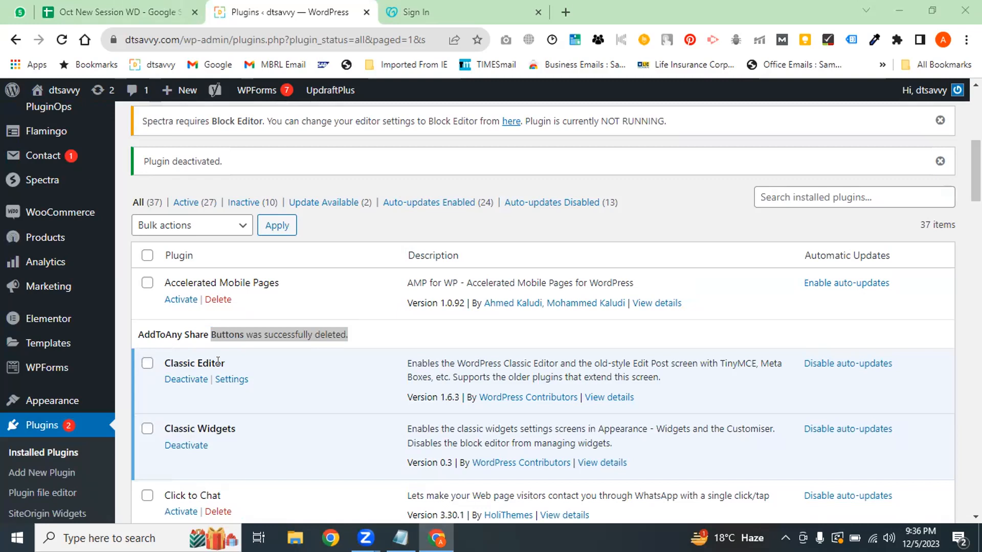
pyautogui.scroll(-1, 71, 317)
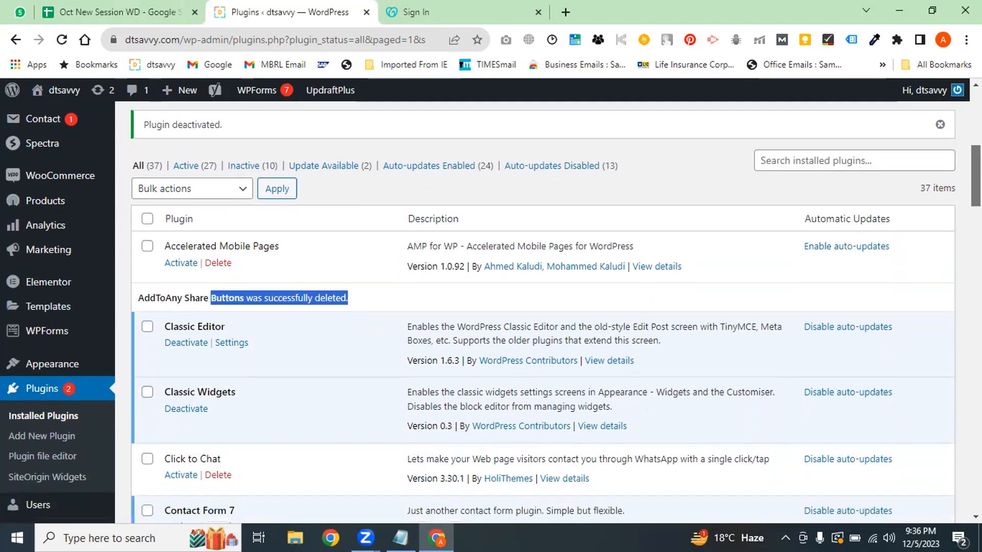
pyautogui.scroll(4, 452, 346)
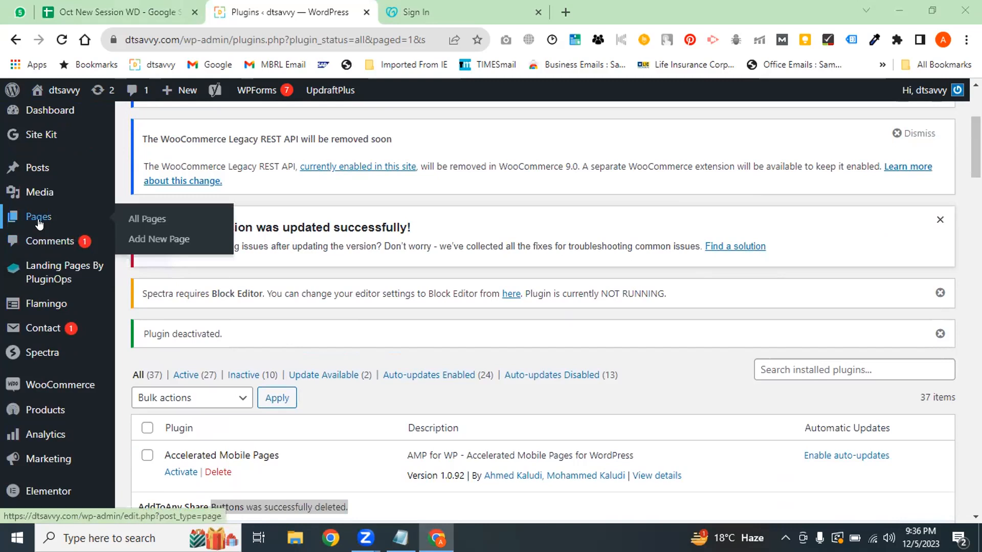
# Open Pages > All Pages and scroll through the 53 pages, then back to the top
pyautogui.click(137, 218)
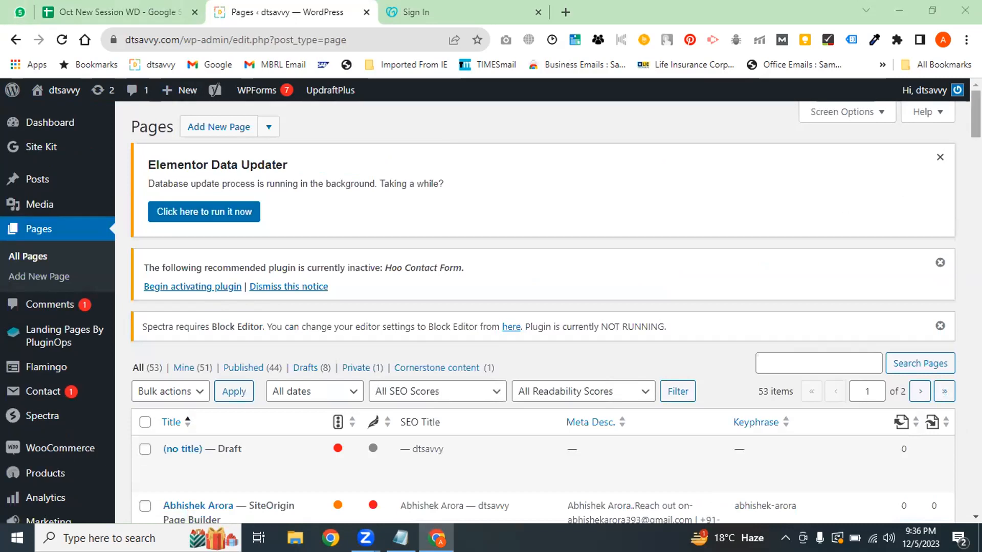
pyautogui.scroll(-3, 778, 215)
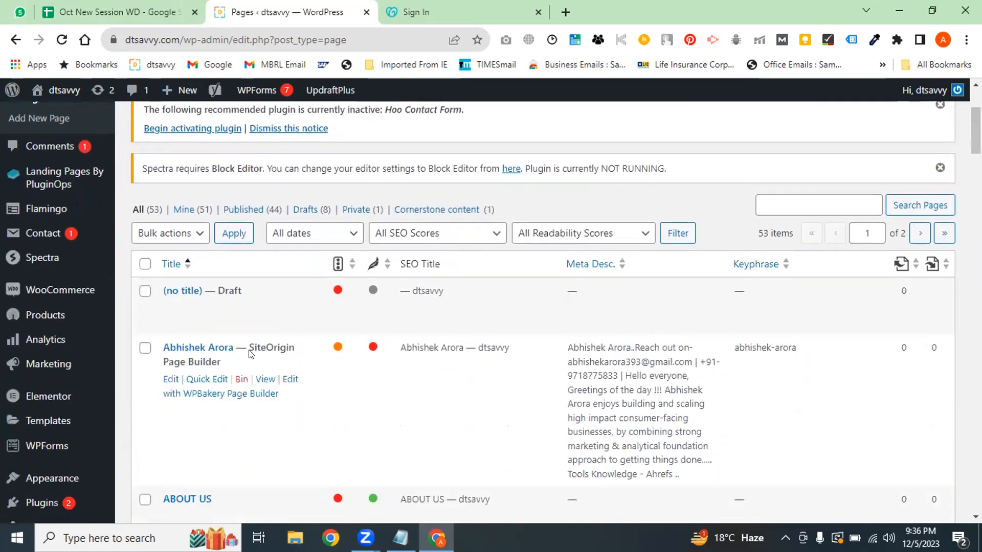
pyautogui.moveTo(252, 343); pyautogui.dragTo(291, 362)
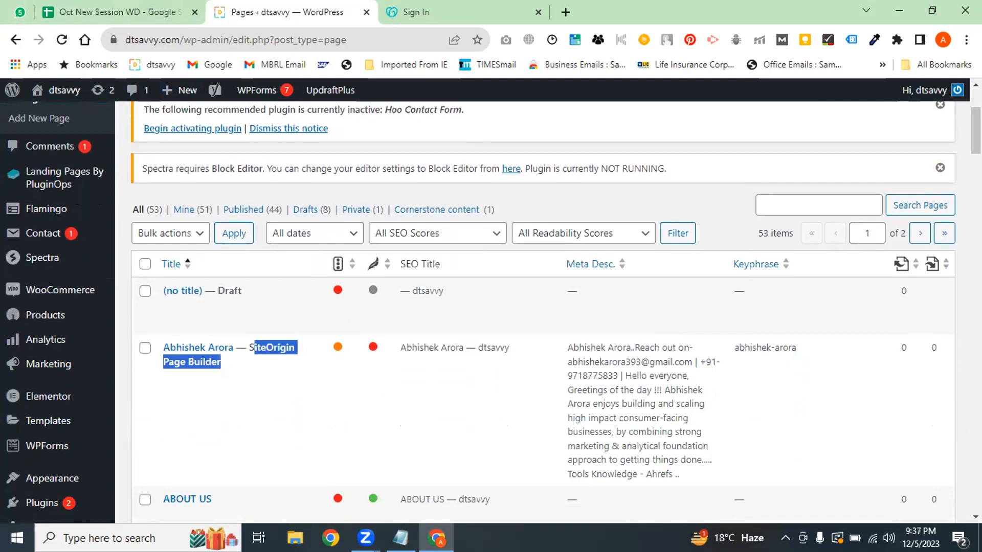
pyautogui.scroll(-4, 542, 307)
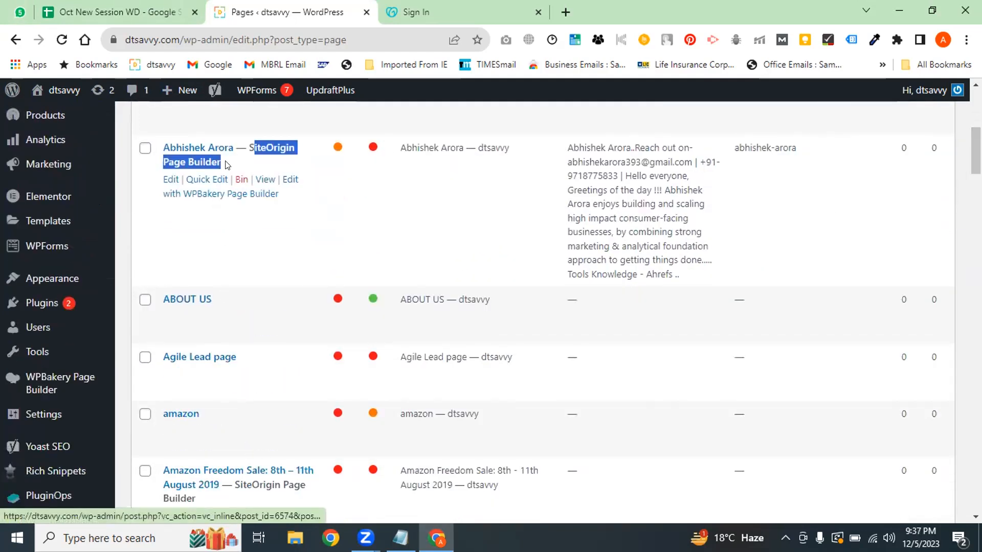
pyautogui.scroll(-8, 226, 166)
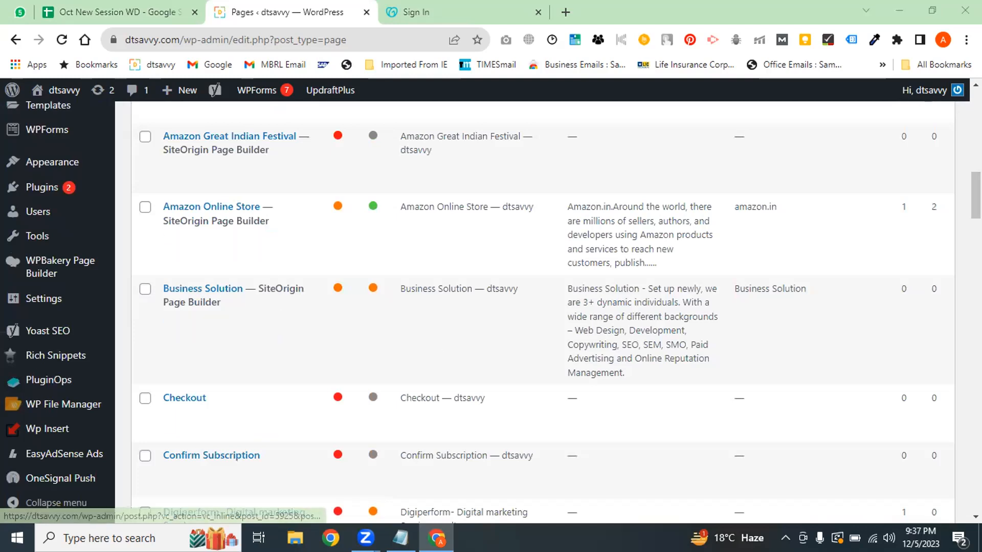
pyautogui.scroll(-2, 976, 202)
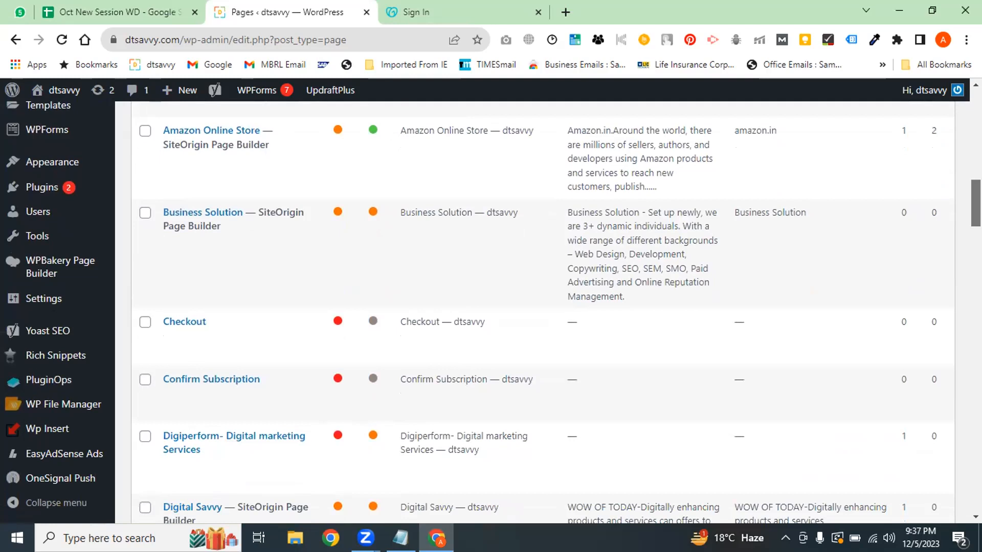
pyautogui.scroll(-6, 611, 340)
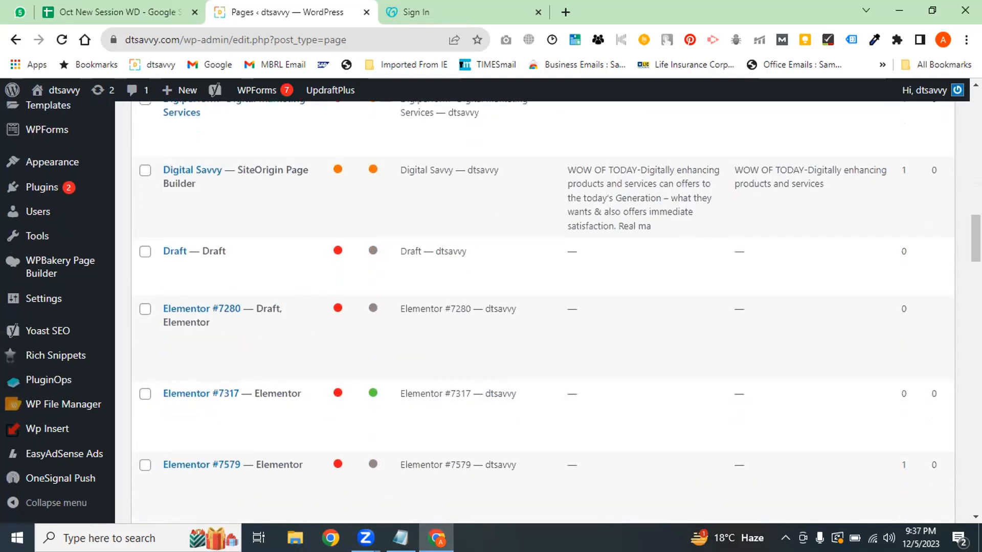
pyautogui.scroll(5, 331, 329)
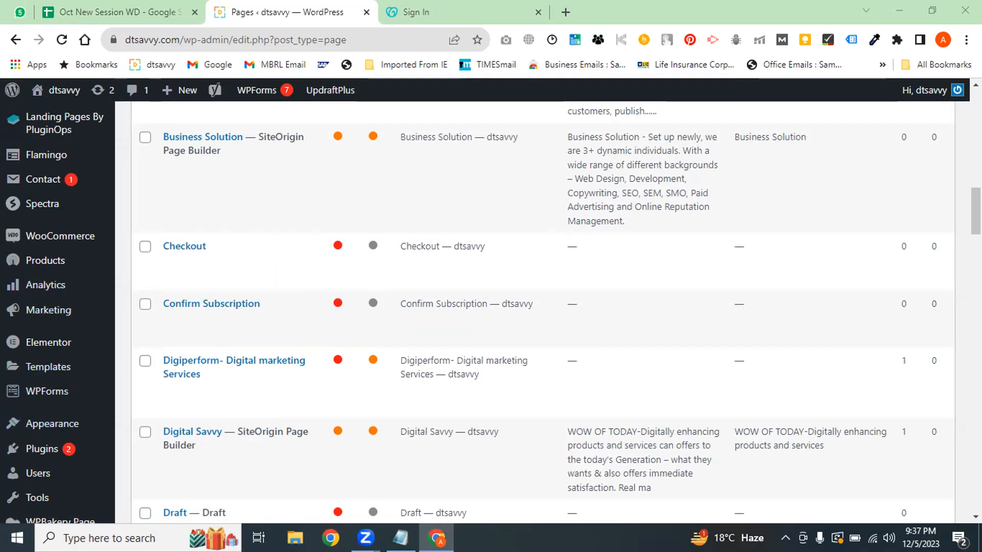
pyautogui.moveTo(975, 211); pyautogui.dragTo(976, 138)
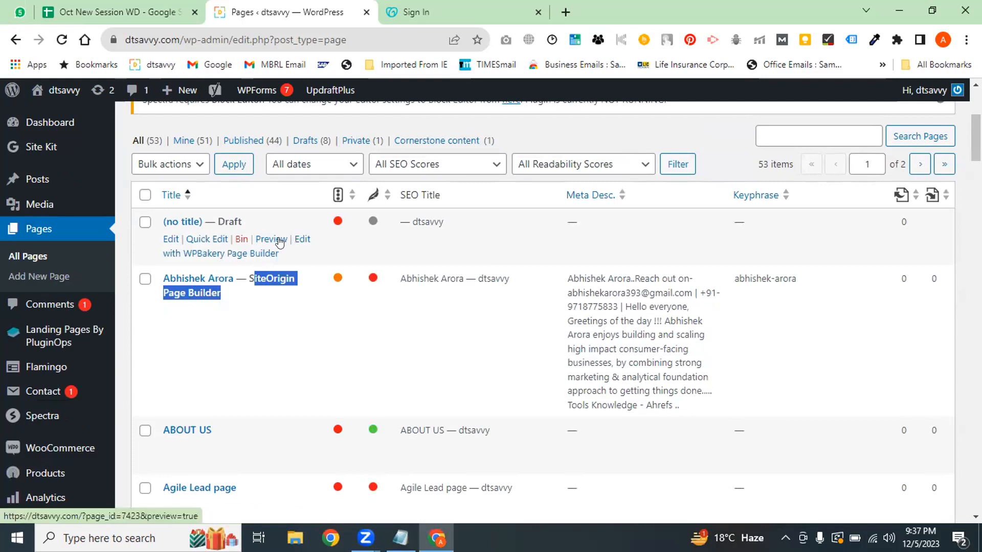
# Bin the '(no title)' draft page, leaving 52 pages with 7 drafts
pyautogui.click(240, 240)
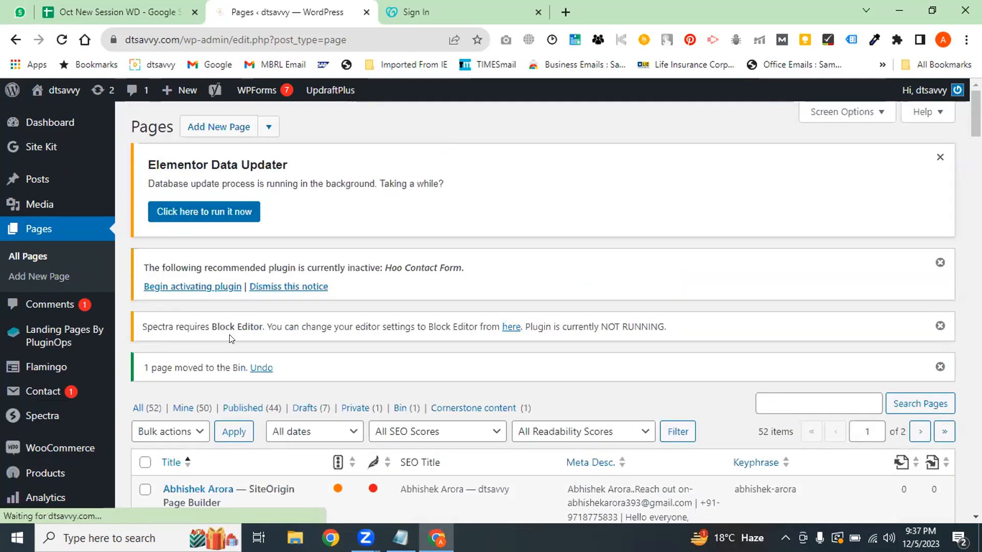
pyautogui.scroll(-4, 231, 338)
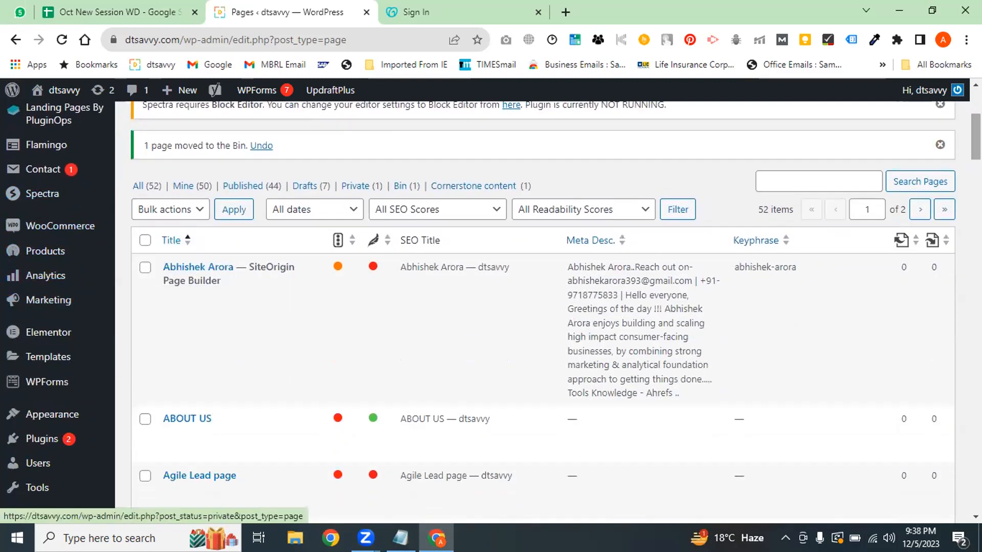
pyautogui.scroll(4, 57, 199)
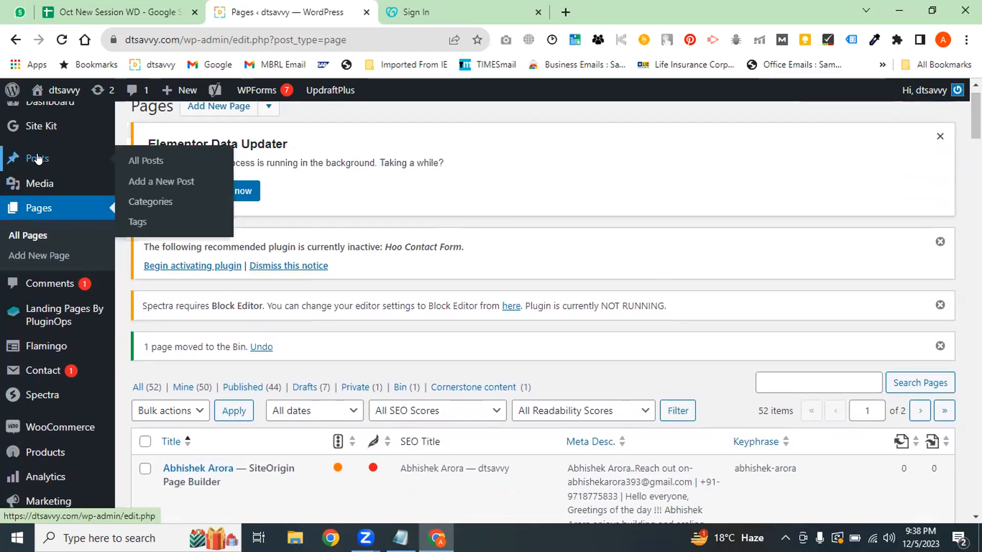
# In All Posts, tick the untitled, Gujarat, OpenAI news and marketing courses draft posts
pyautogui.click(146, 160)
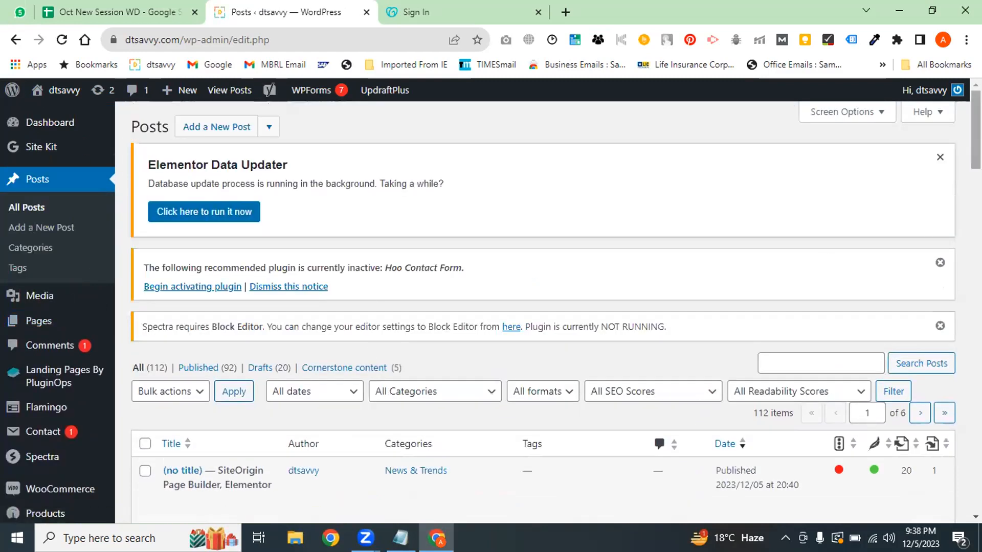
pyautogui.scroll(-3, 132, 372)
pyautogui.click(145, 279)
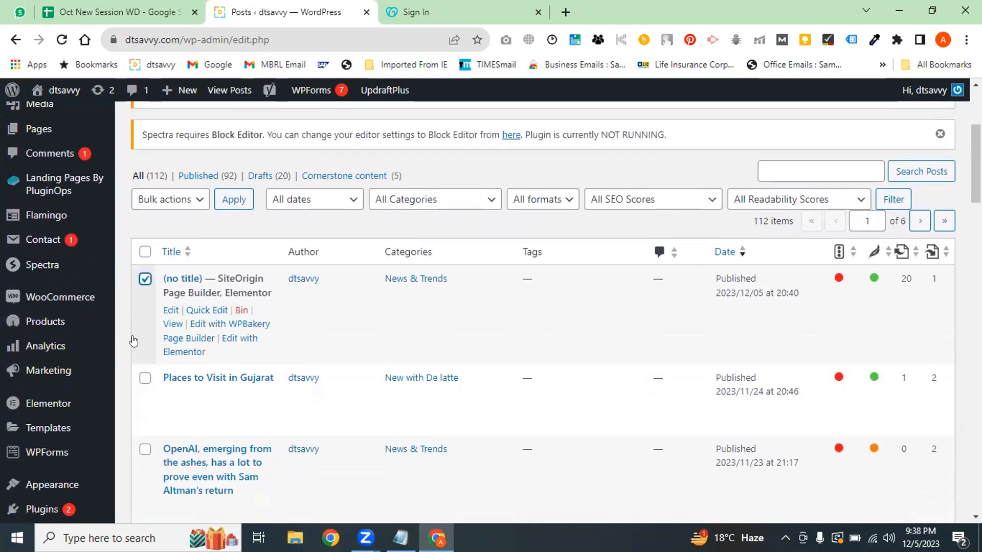
pyautogui.click(145, 378)
pyautogui.click(145, 450)
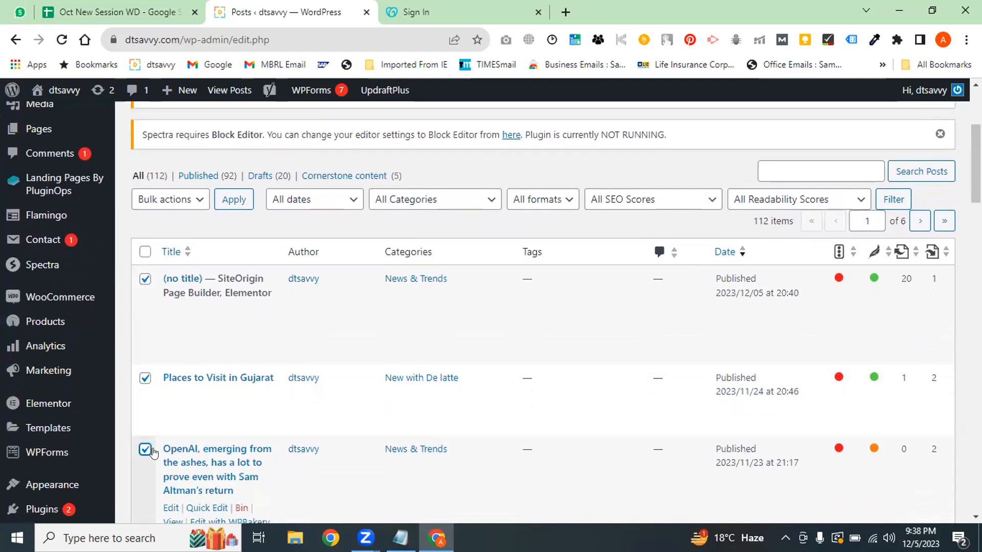
pyautogui.scroll(-4, 153, 453)
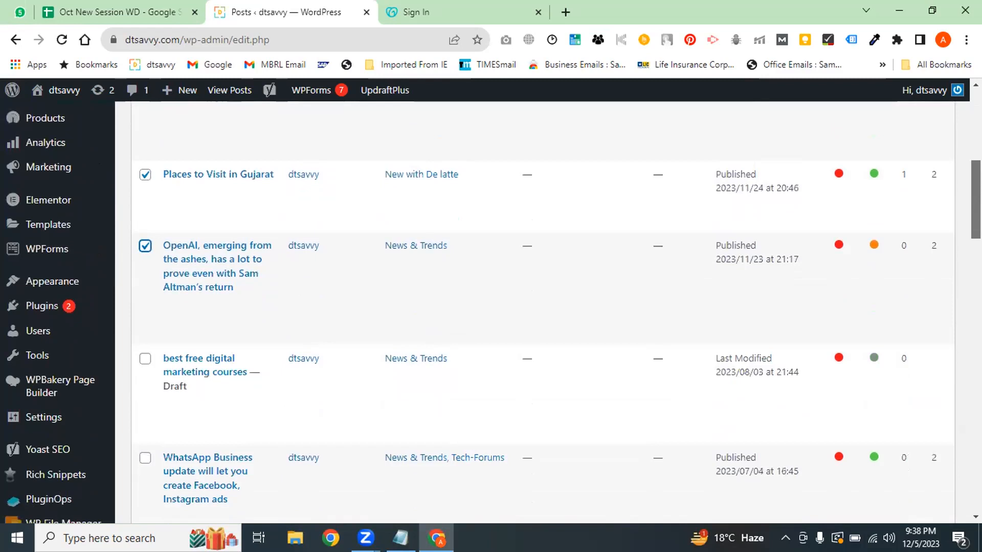
pyautogui.click(145, 358)
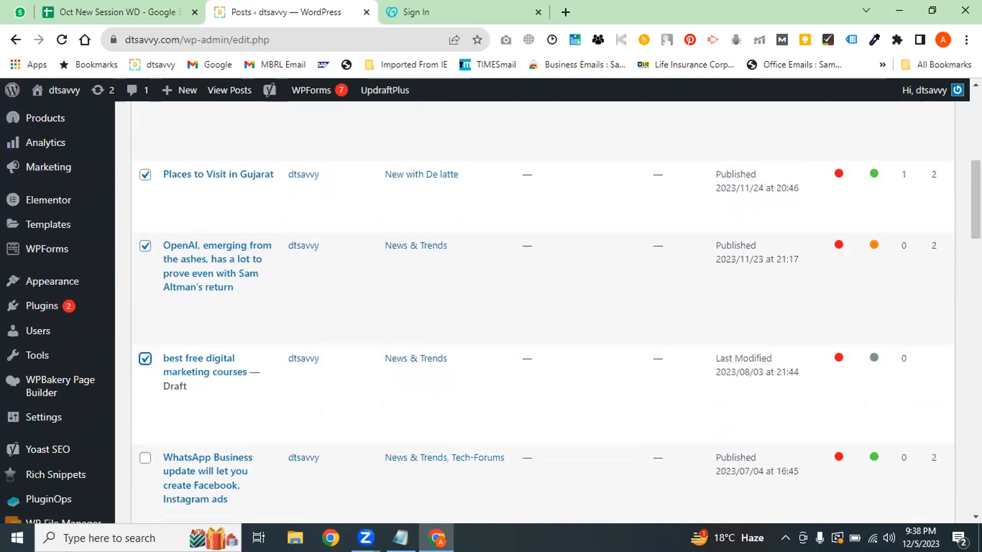
# Apply the Move to Bin bulk action to the four ticked posts
pyautogui.scroll(4, 975, 199)
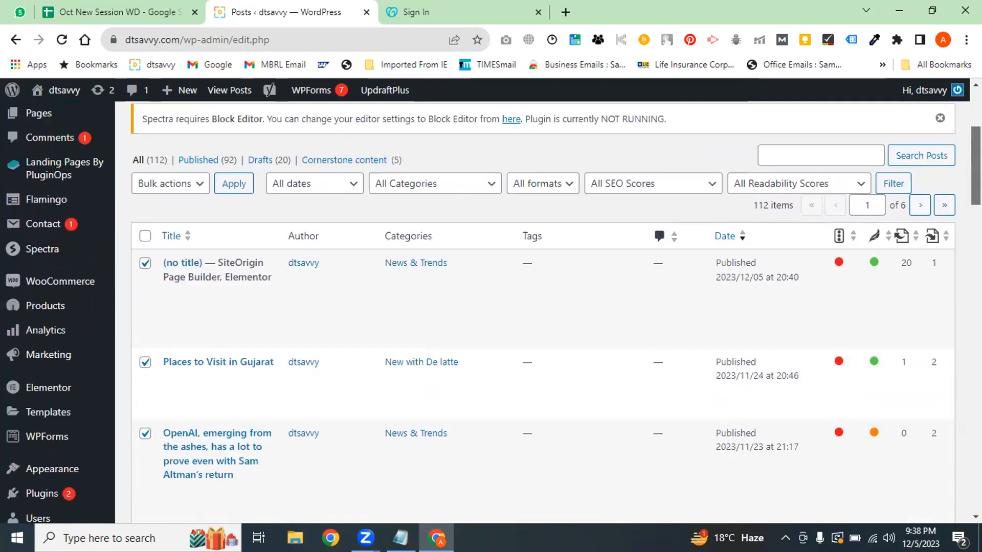
pyautogui.click(188, 192)
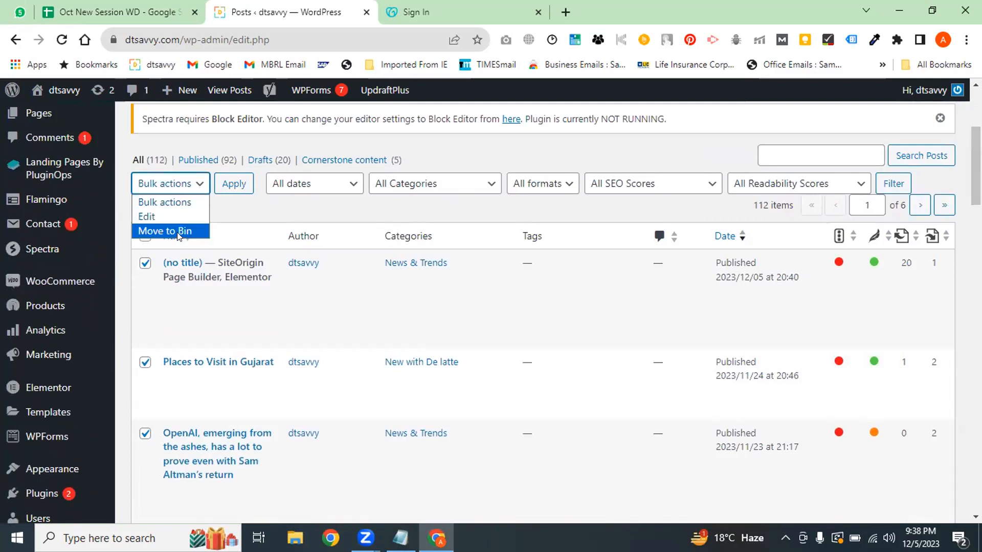
pyautogui.click(178, 232)
pyautogui.click(234, 183)
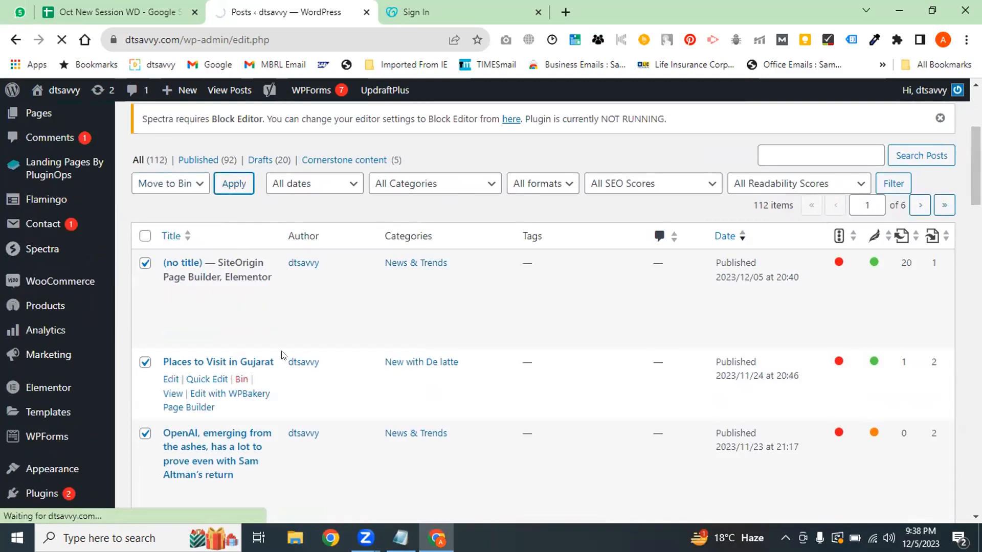
pyautogui.click(420, 12)
# Load dtsavvy.com in the sign-in tab to review its blog posts, then return to WordPress Posts
pyautogui.click(391, 38)
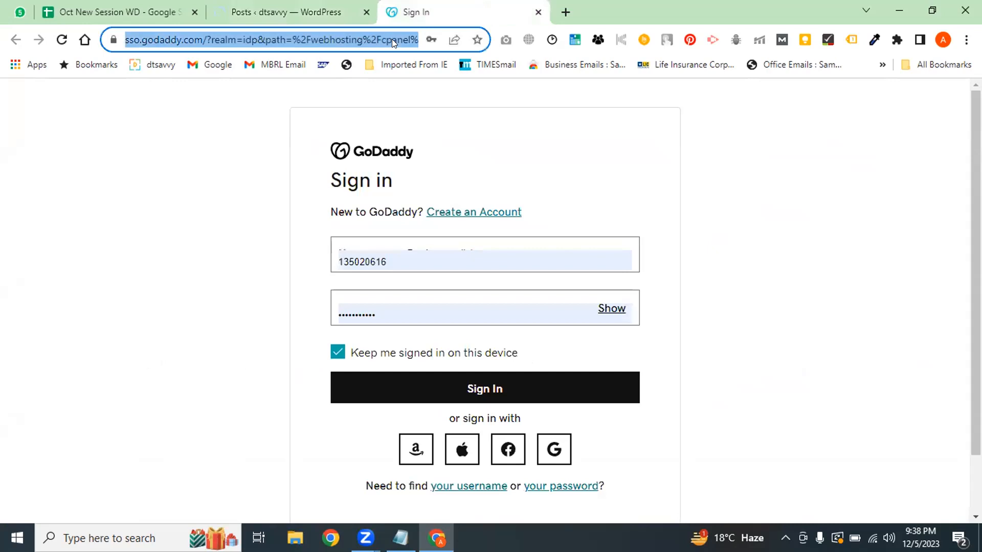
pyautogui.write('dt')
pyautogui.press('Return')
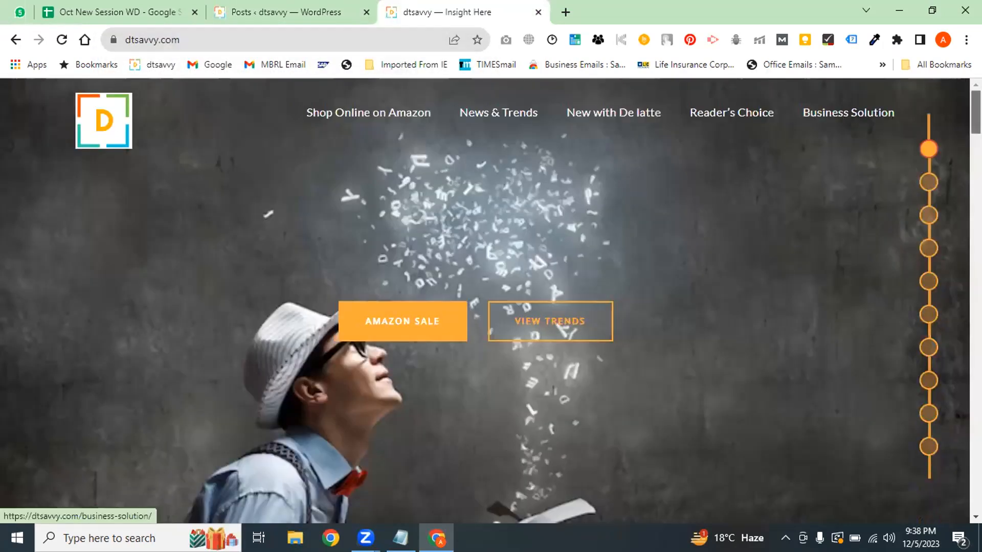
pyautogui.moveTo(976, 121); pyautogui.dragTo(976, 192)
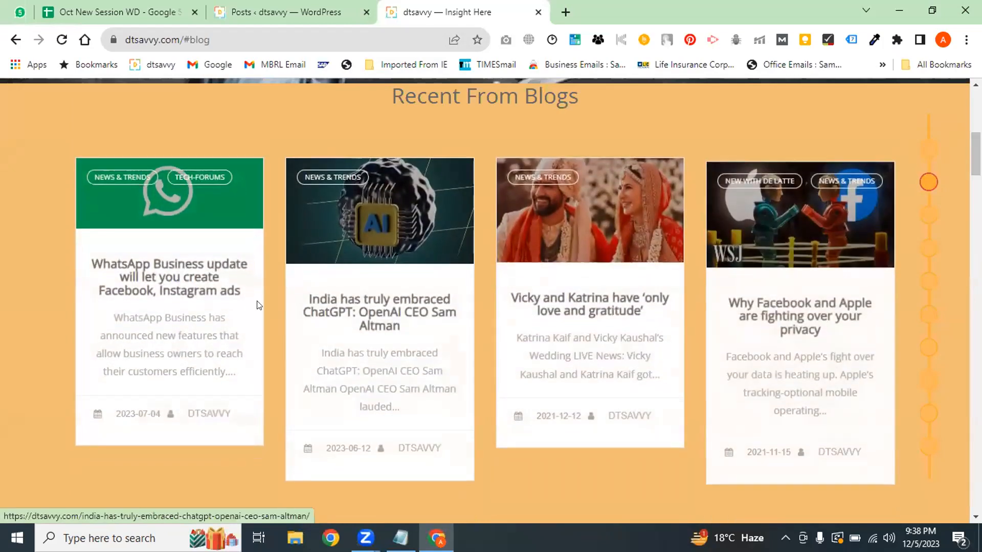
pyautogui.click(263, 12)
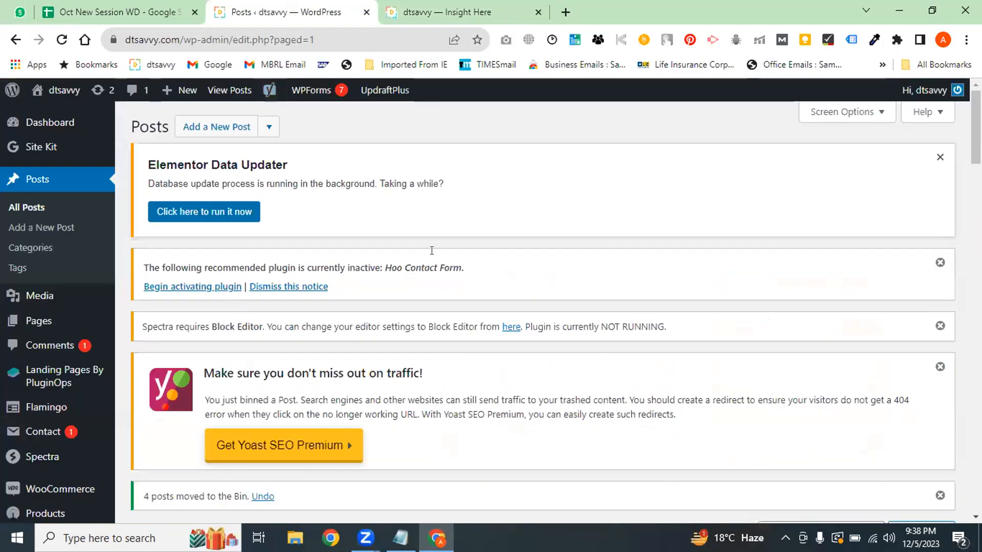
# Scroll the Posts page down to the table of 108 posts
pyautogui.moveTo(976, 128); pyautogui.dragTo(976, 184)
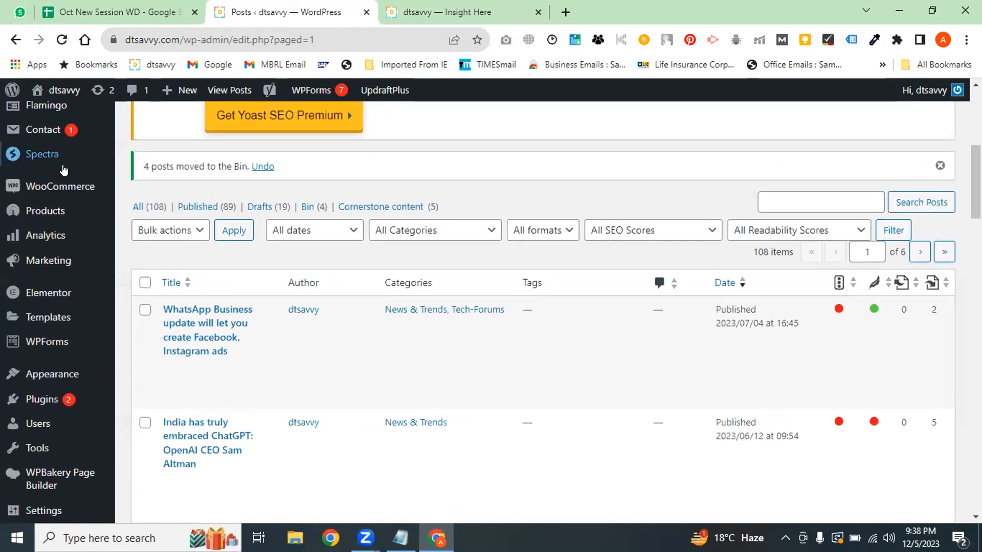
# Open the Spectra Dashboard and scroll through its version 2.10.3 welcome page
pyautogui.moveTo(61, 159)
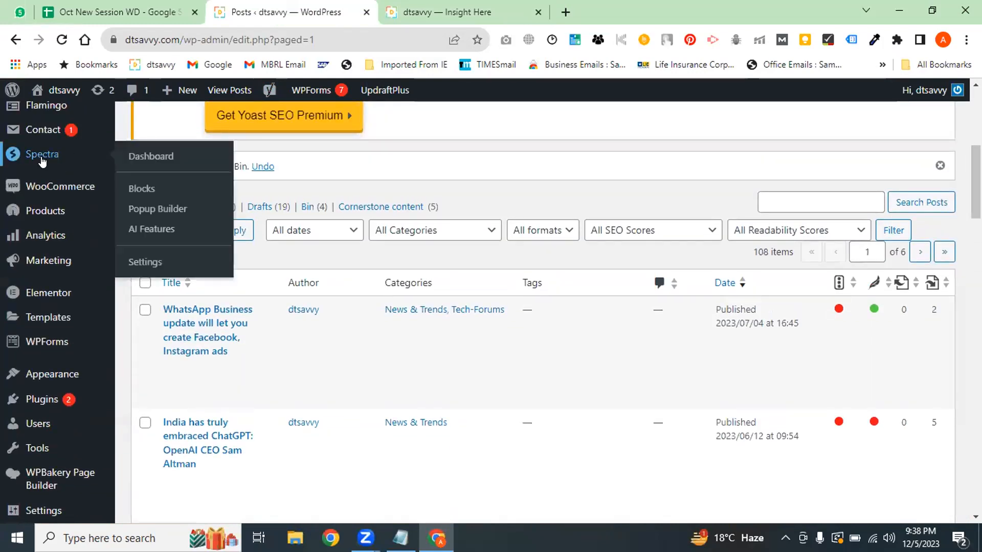
pyautogui.click(167, 160)
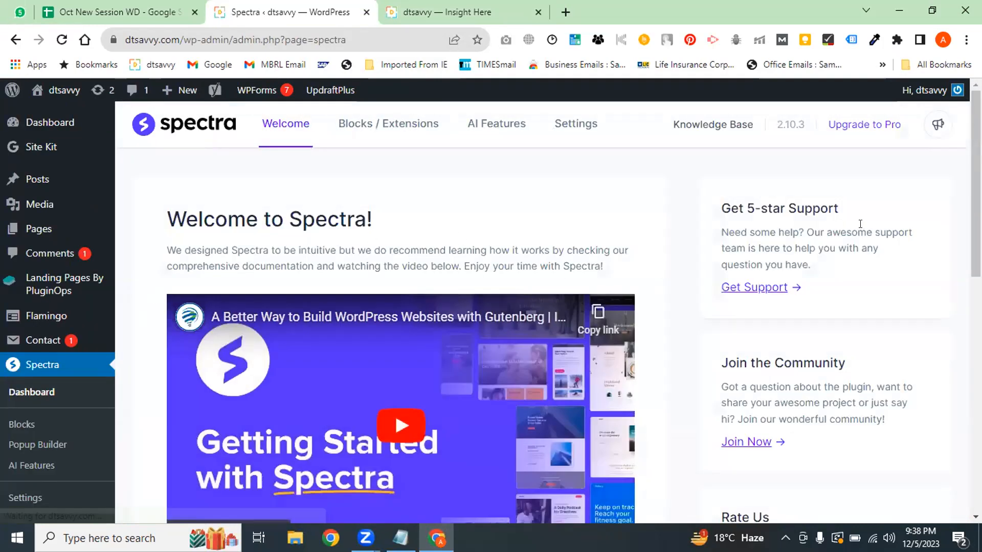
pyautogui.scroll(-6, 860, 224)
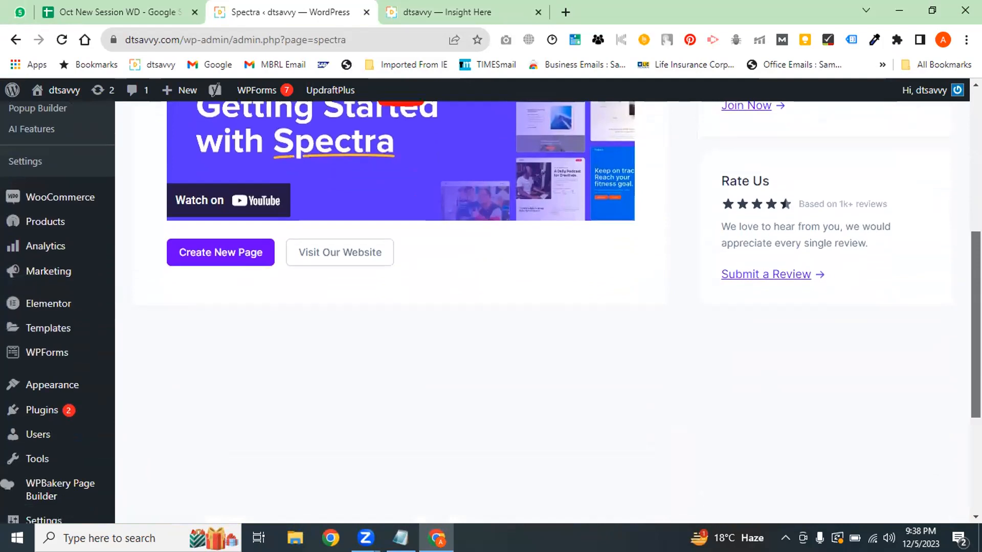
pyautogui.scroll(6, 491, 313)
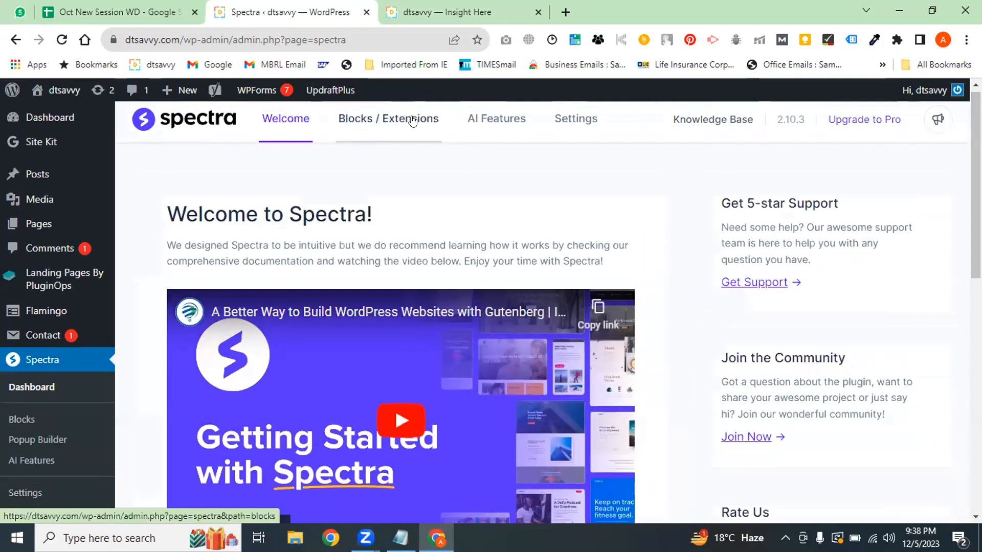
pyautogui.scroll(-1, 442, 197)
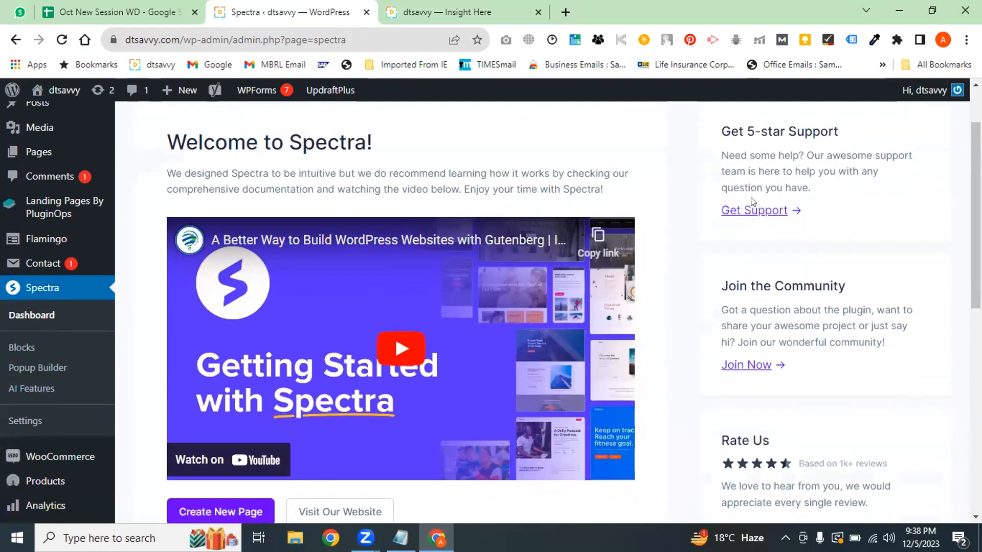
pyautogui.scroll(-3, 752, 202)
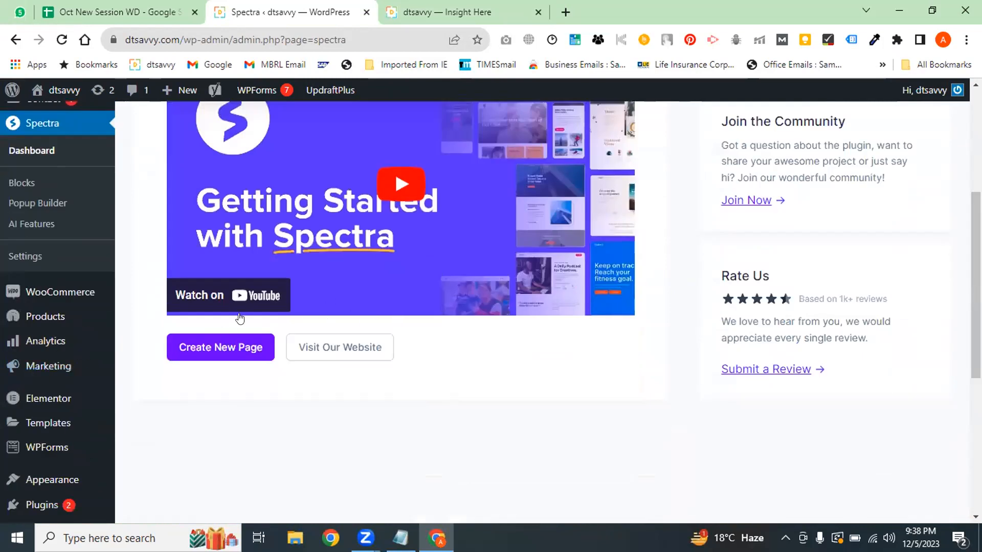
pyautogui.scroll(-5, 239, 319)
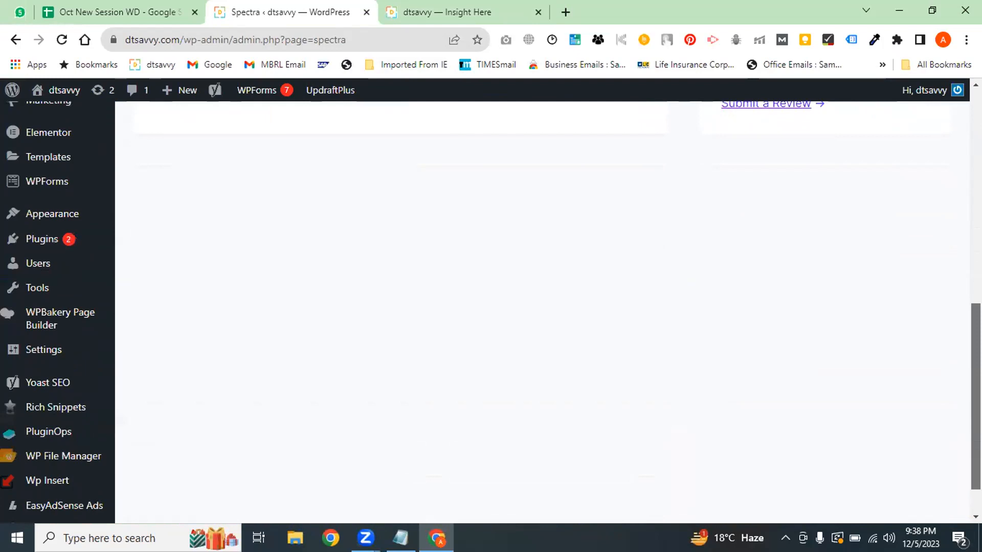
pyautogui.scroll(8, 4, 88)
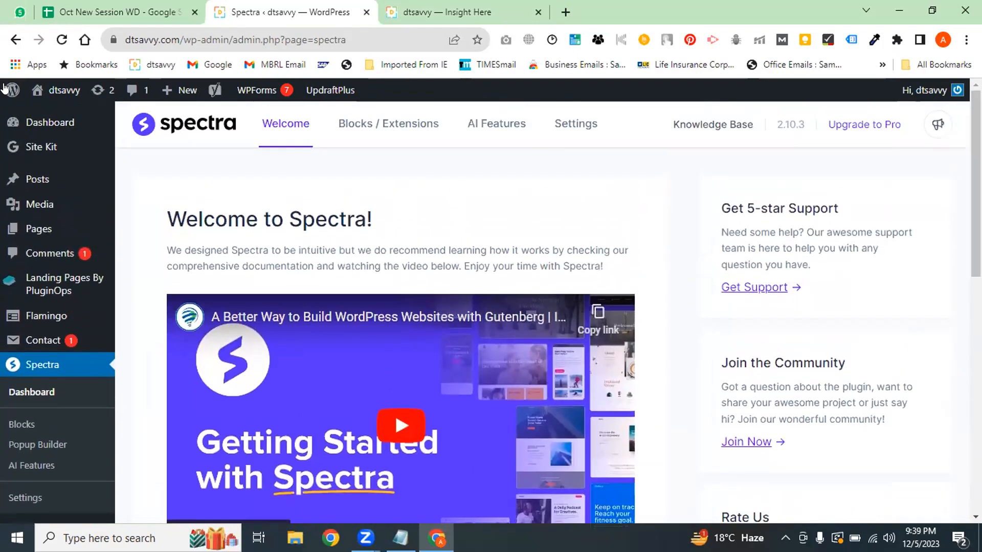
# Glance at the live dtsavvy site tab, then return to the Spectra admin page
pyautogui.click(120, 10)
pyautogui.click(399, 5)
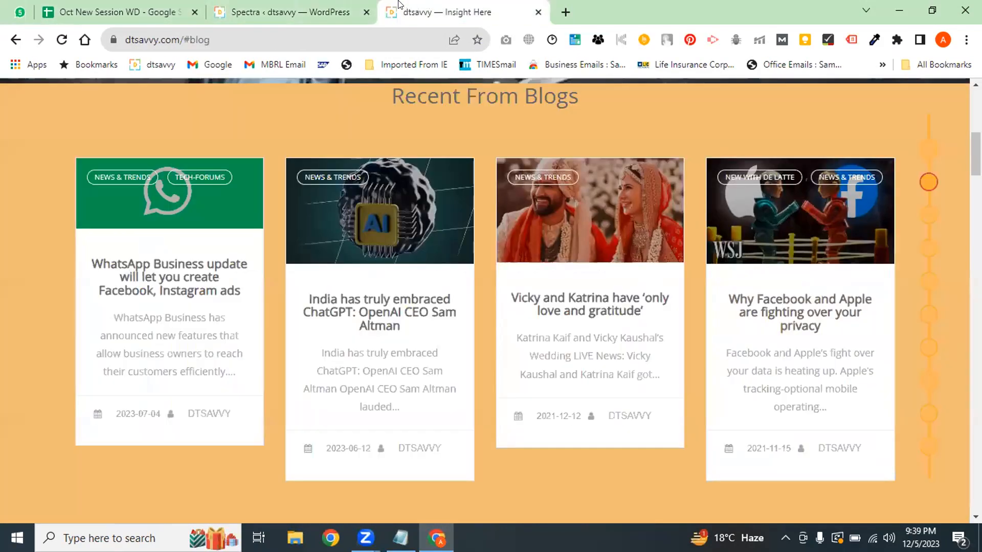
pyautogui.click(331, 7)
pyautogui.click(499, 8)
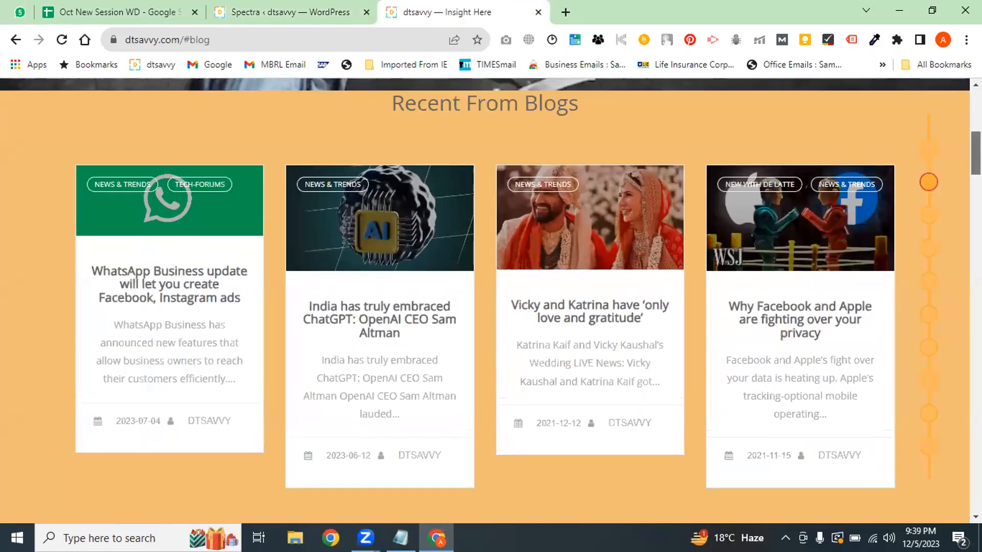
pyautogui.scroll(3, 485, 301)
pyautogui.click(314, 7)
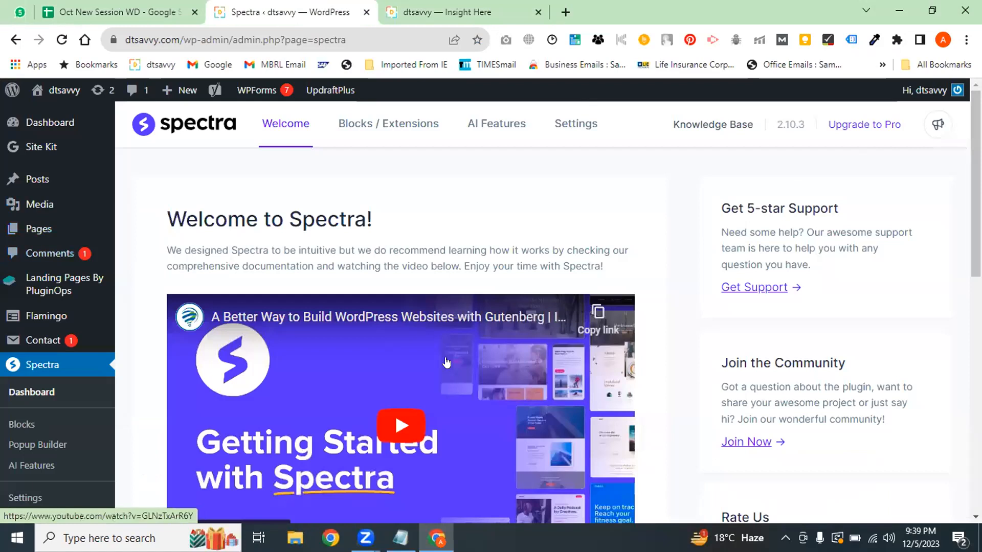
# Review the single pending comment in Comments, then select the live-site tab's web address
pyautogui.click(54, 257)
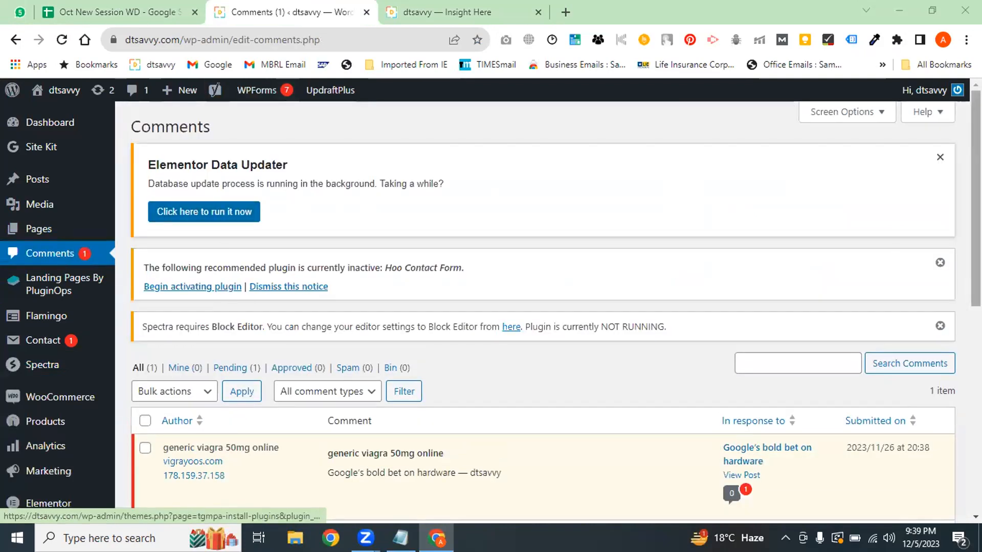
pyautogui.scroll(-6, 964, 200)
pyautogui.scroll(4, 964, 200)
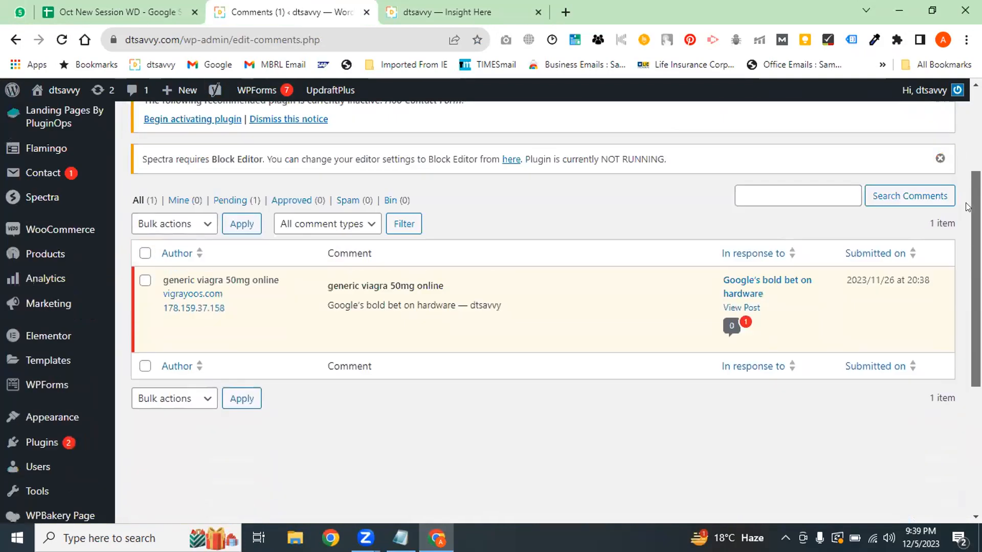
pyautogui.moveTo(363, 330)
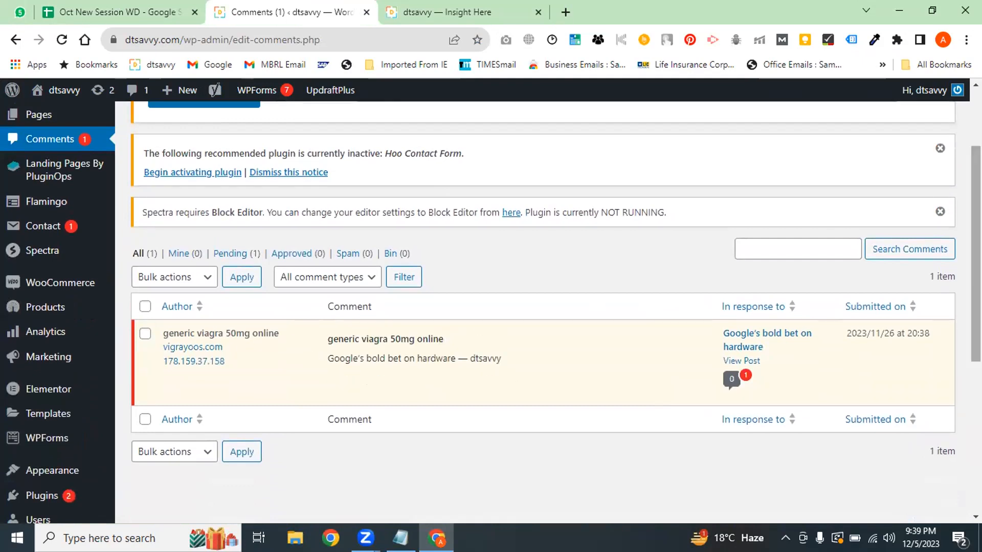
pyautogui.scroll(3, 755, 261)
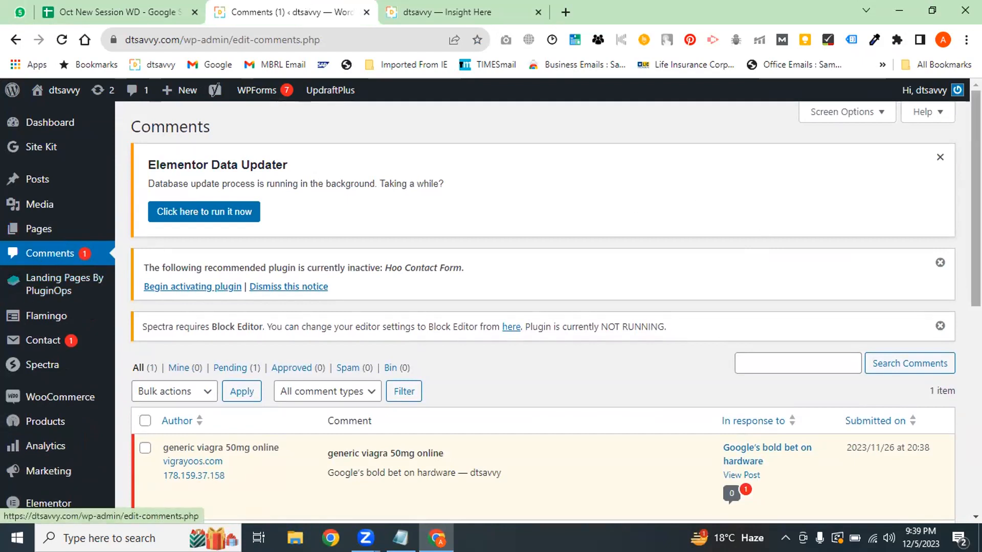
pyautogui.scroll(-4, 976, 230)
pyautogui.scroll(-3, 542, 307)
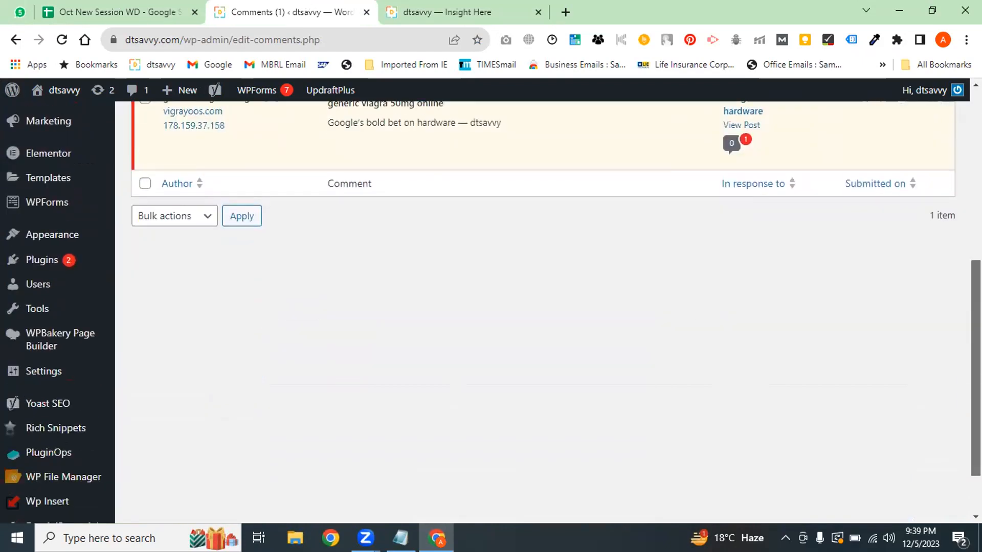
pyautogui.scroll(-1, 542, 307)
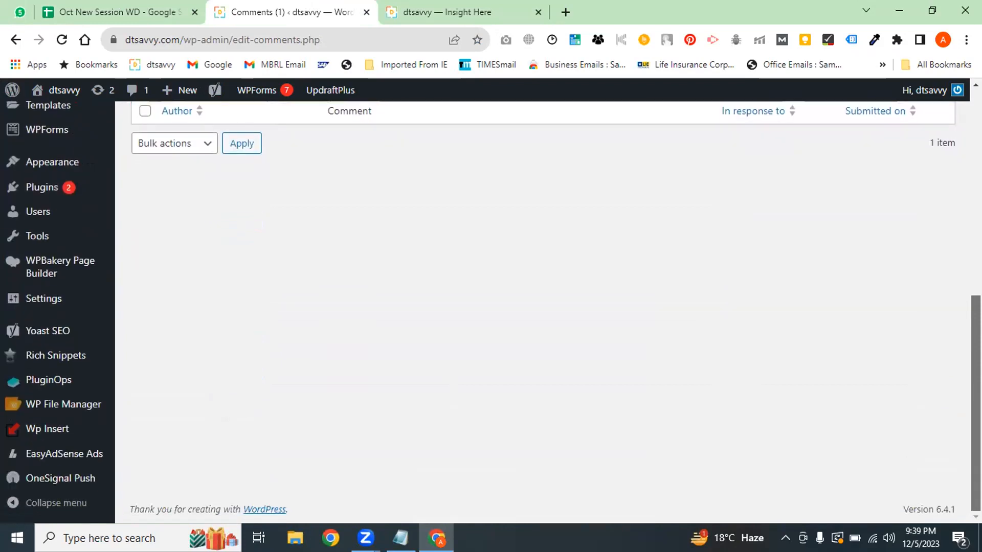
pyautogui.scroll(10, 542, 307)
pyautogui.click(440, 12)
pyautogui.click(358, 40)
# Go to the digilms.in Digiperform LMS login page and sign in
pyautogui.write('w')
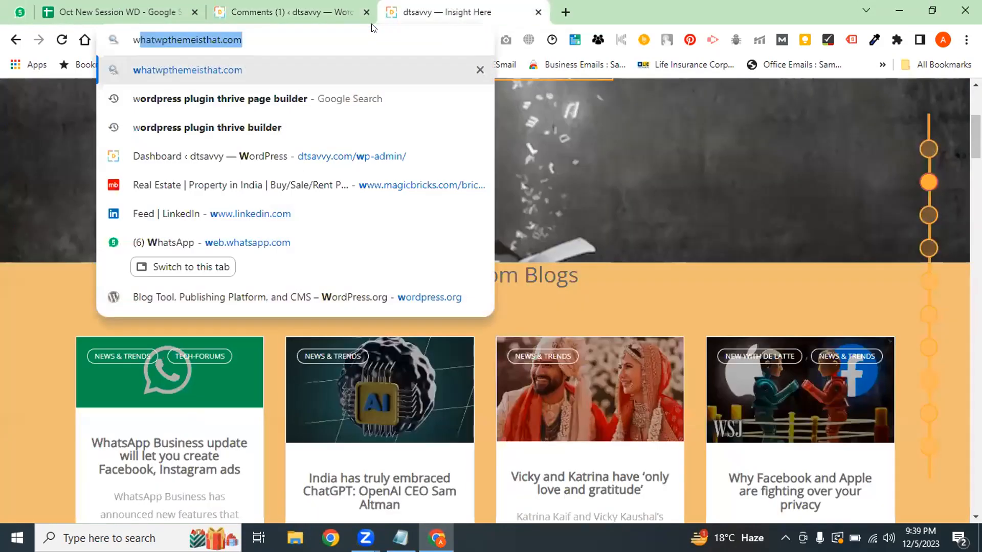
pyautogui.write('p')
pyautogui.press('BackSpace')
pyautogui.press('BackSpace')
pyautogui.write('lms')
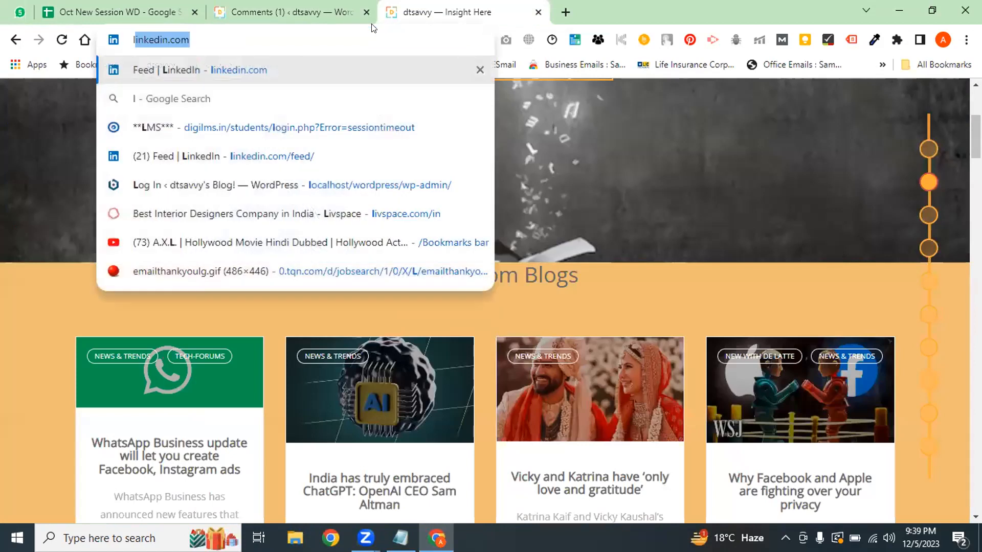
pyautogui.press('Down')
pyautogui.press('Down')
pyautogui.press('Down')
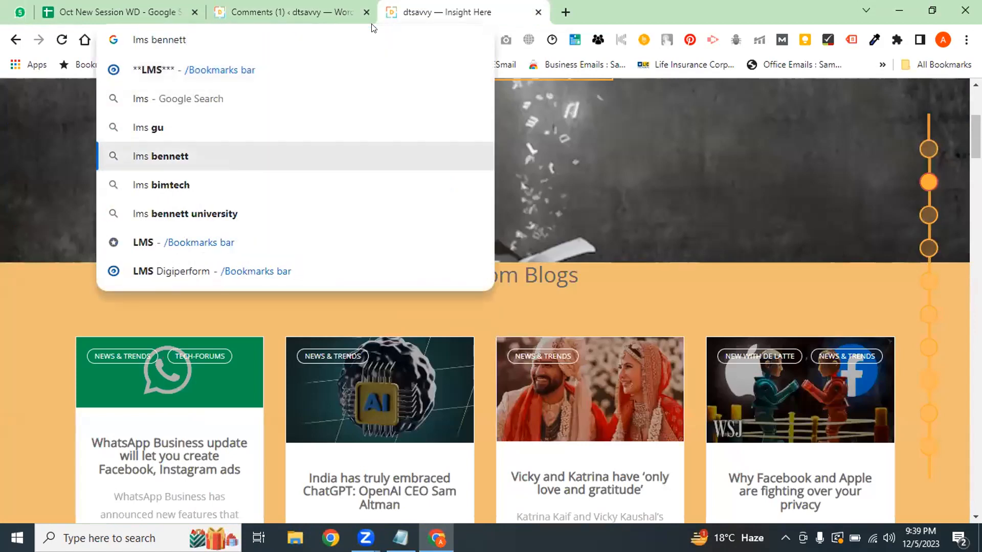
pyautogui.press('Up')
pyautogui.press('Up')
pyautogui.press('Up')
pyautogui.press('Return')
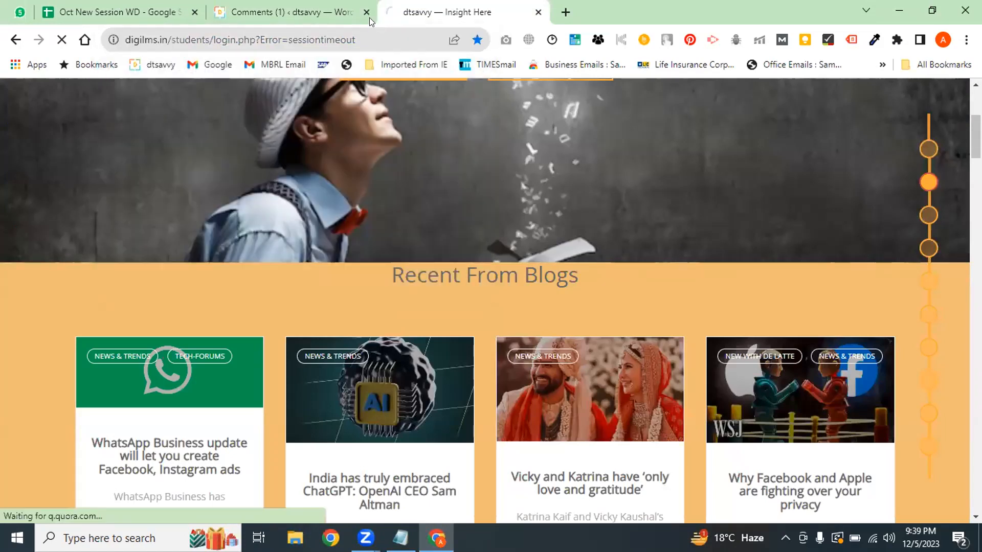
pyautogui.click(467, 342)
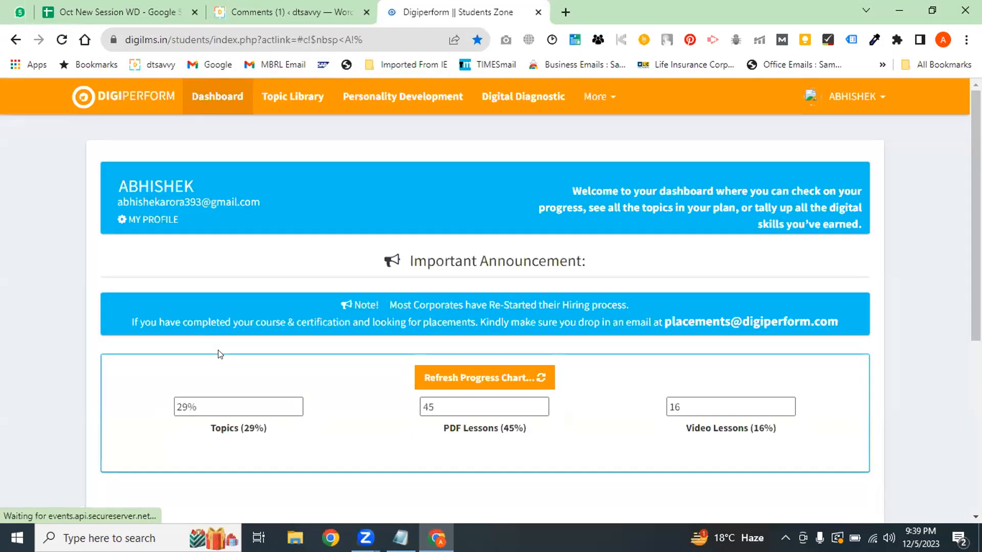
# Open M8 Building Your Business Website from Topic Library Section 2 and load lessons through Step 11
pyautogui.click(293, 97)
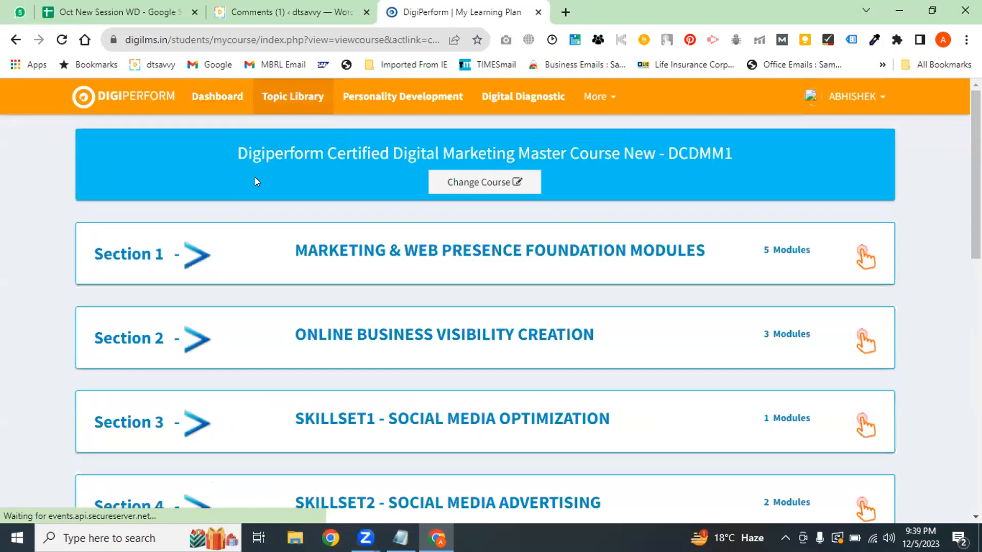
pyautogui.click(498, 335)
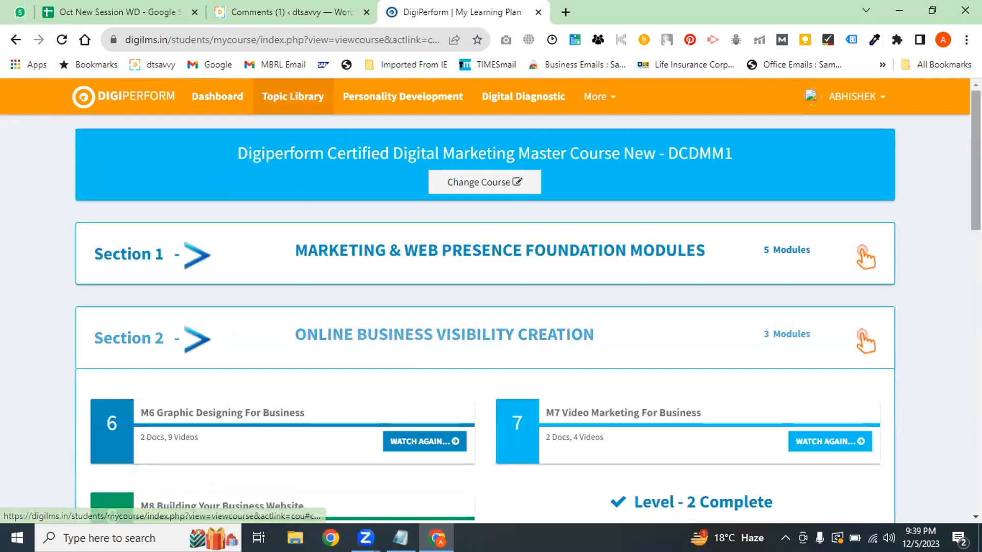
pyautogui.scroll(-5, 623, 327)
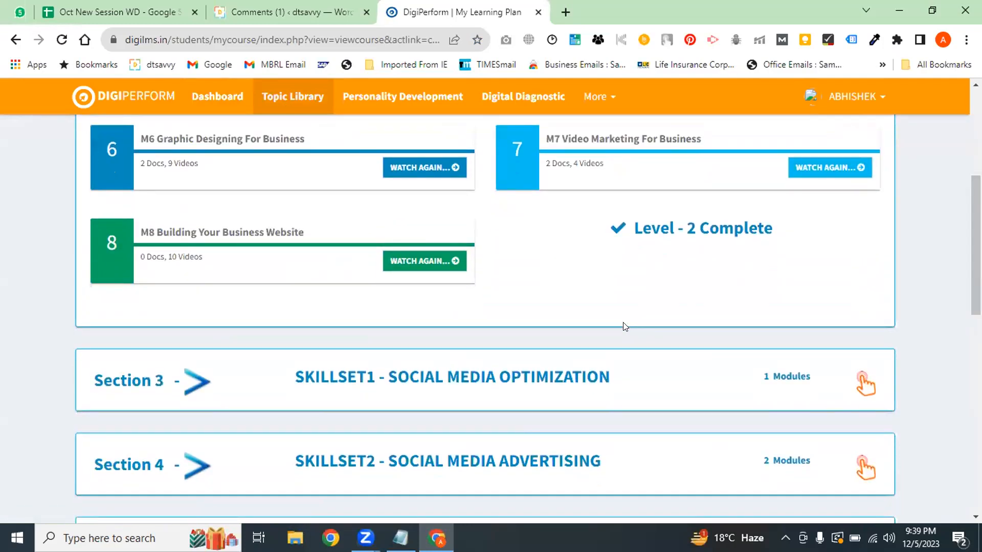
pyautogui.click(401, 261)
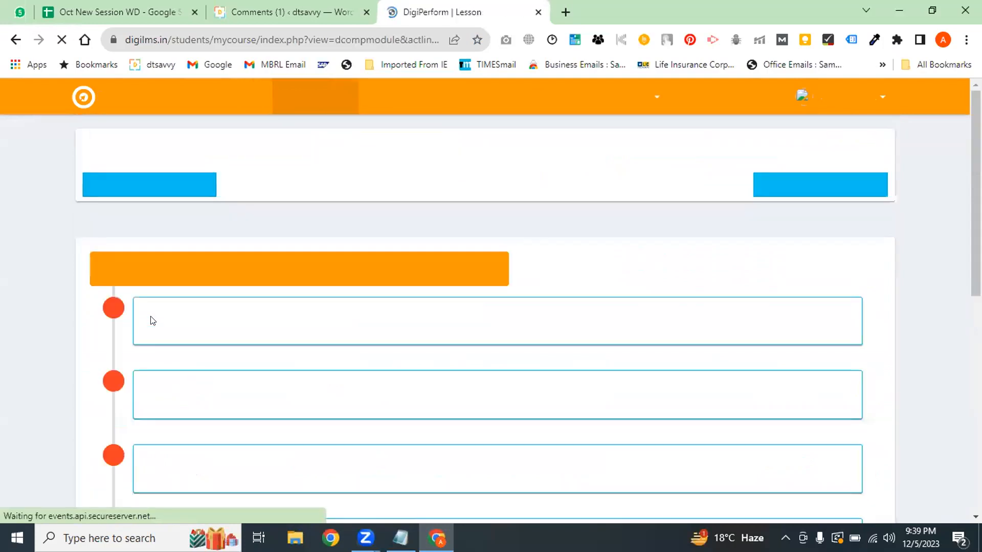
pyautogui.scroll(-3, 491, 307)
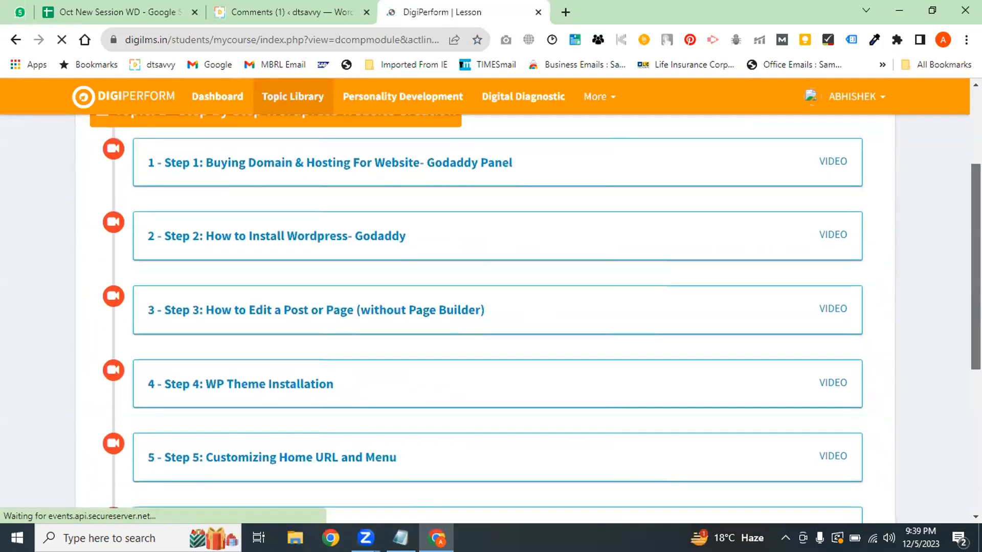
pyautogui.scroll(-4, 491, 307)
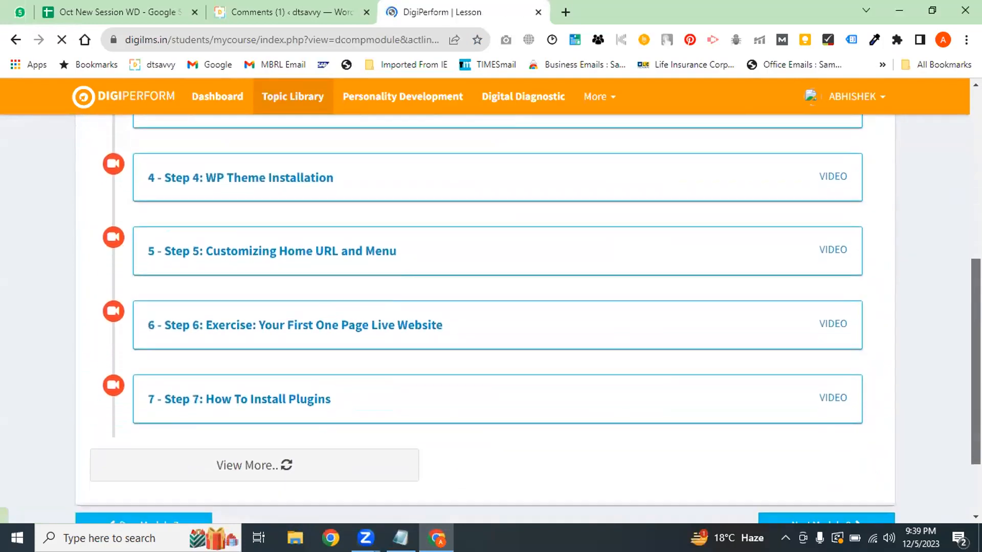
pyautogui.scroll(-2, 491, 307)
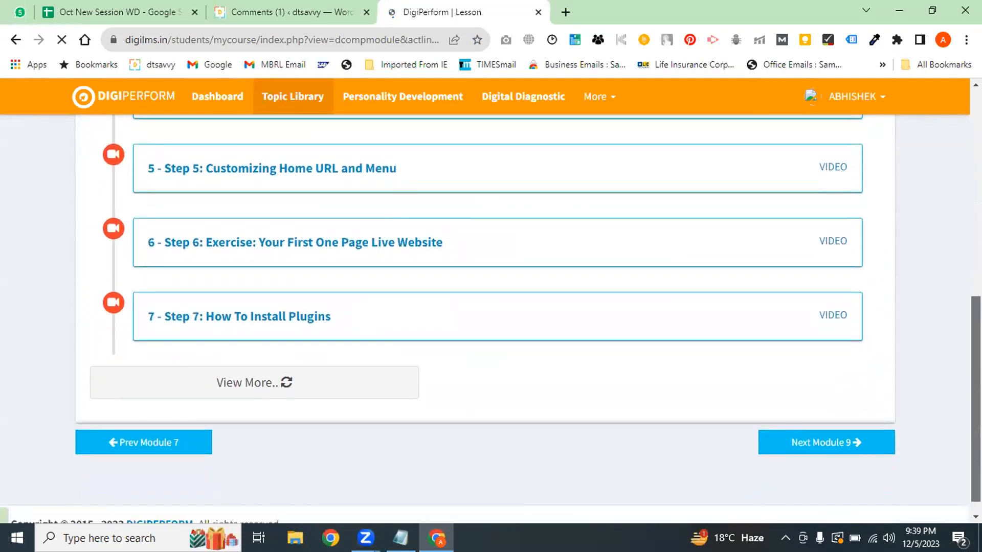
pyautogui.scroll(-1, 133, 468)
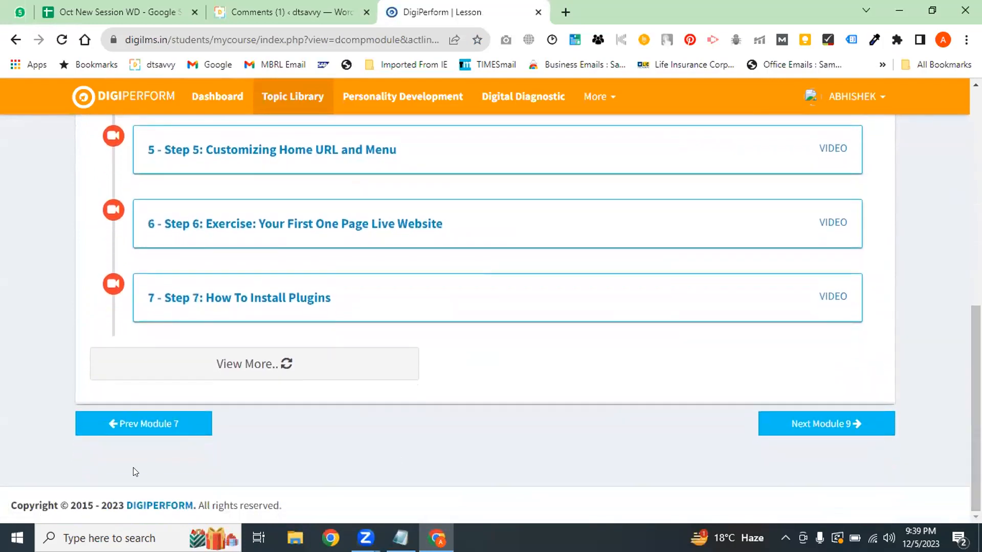
pyautogui.click(249, 358)
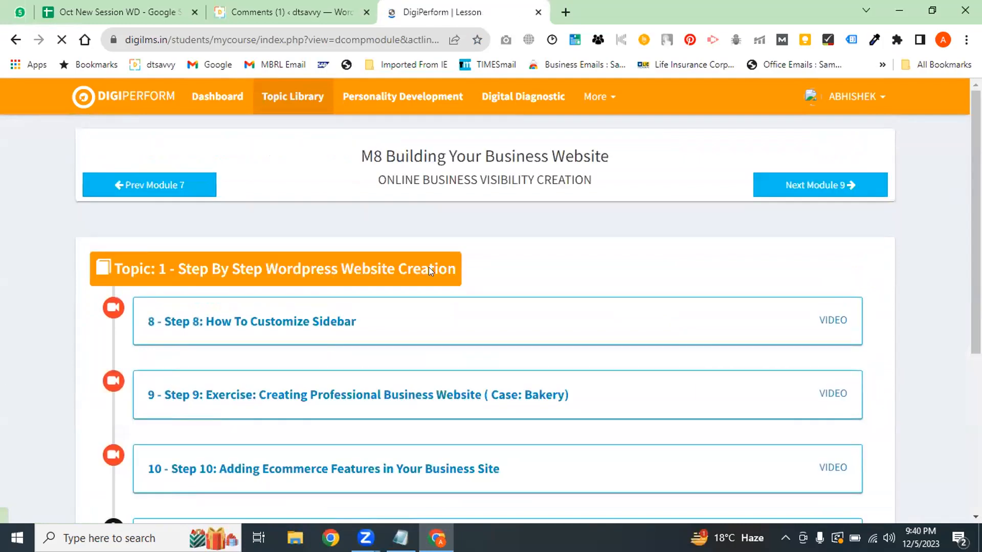
pyautogui.scroll(-2, 429, 267)
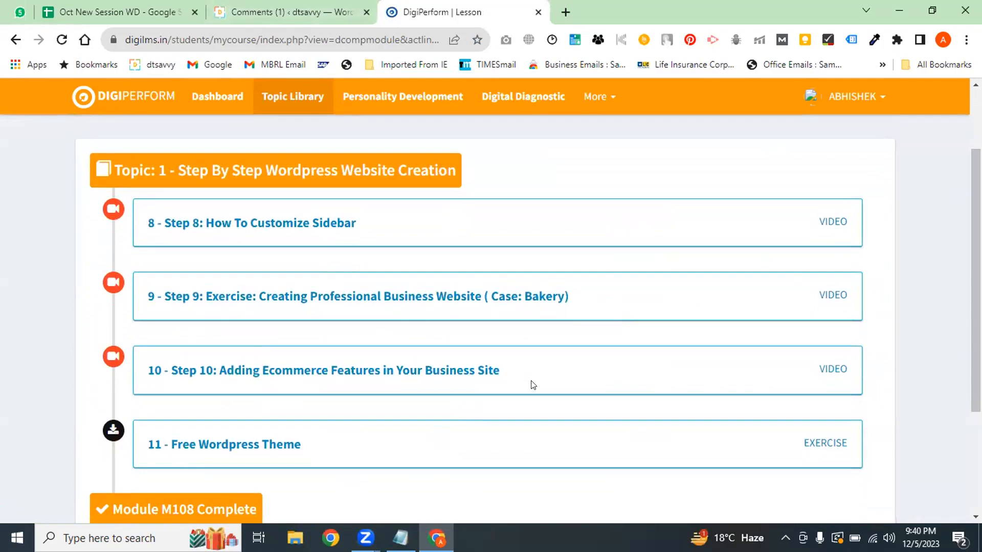
pyautogui.click(339, 6)
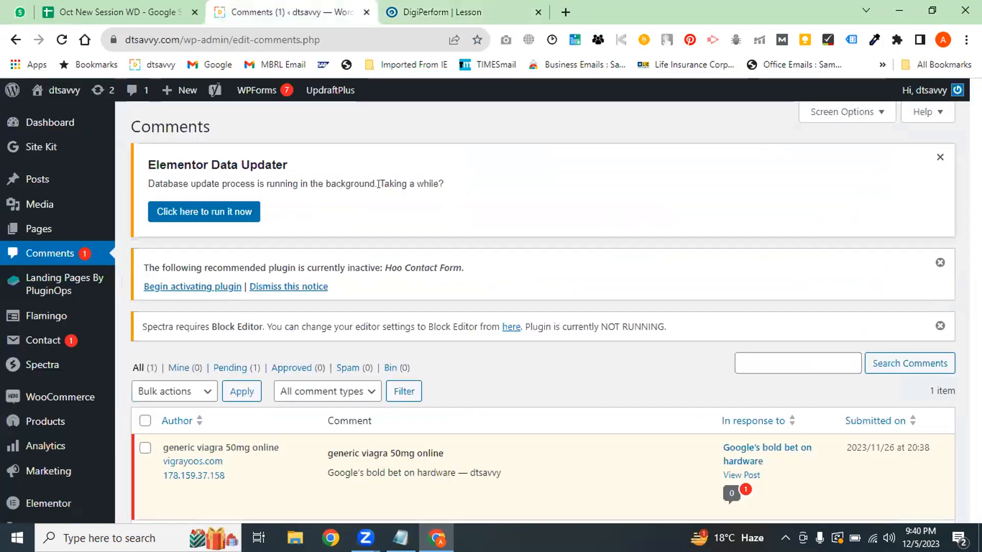
# Close the DigiPerform lesson tab, scroll the Comments page, and open Posts > All Posts
pyautogui.click(498, 11)
pyautogui.click(538, 11)
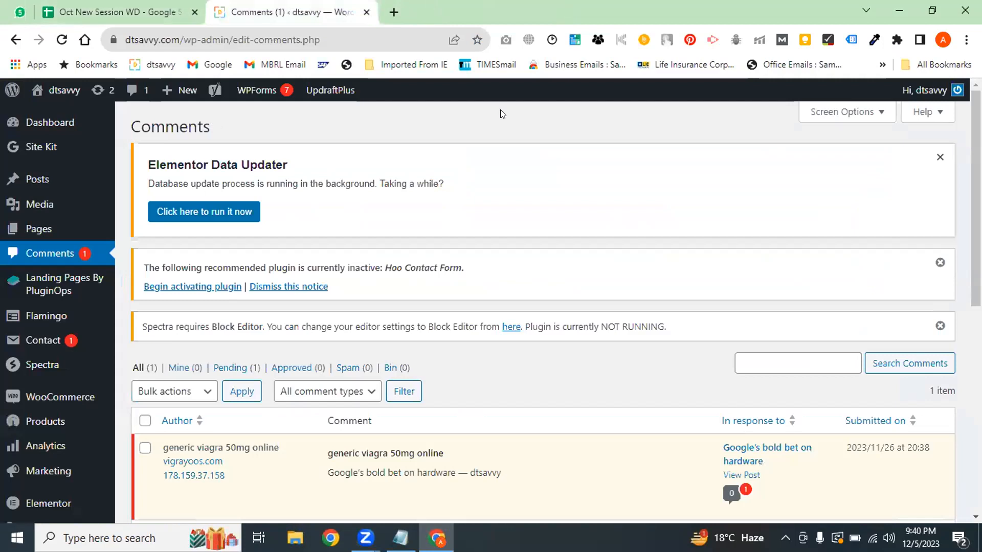
pyautogui.scroll(-5, 302, 385)
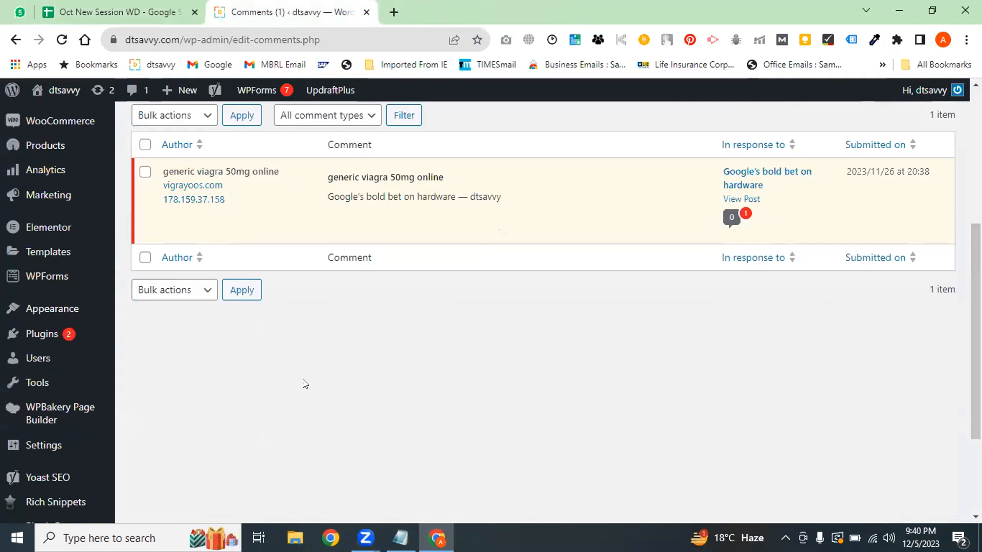
pyautogui.moveTo(55, 397)
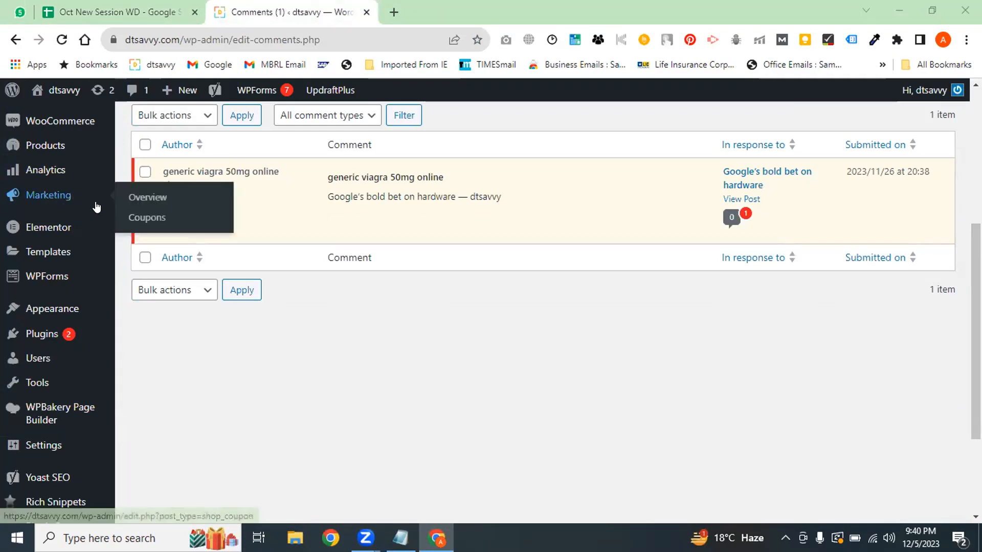
pyautogui.scroll(5, 791, 112)
pyautogui.moveTo(73, 230)
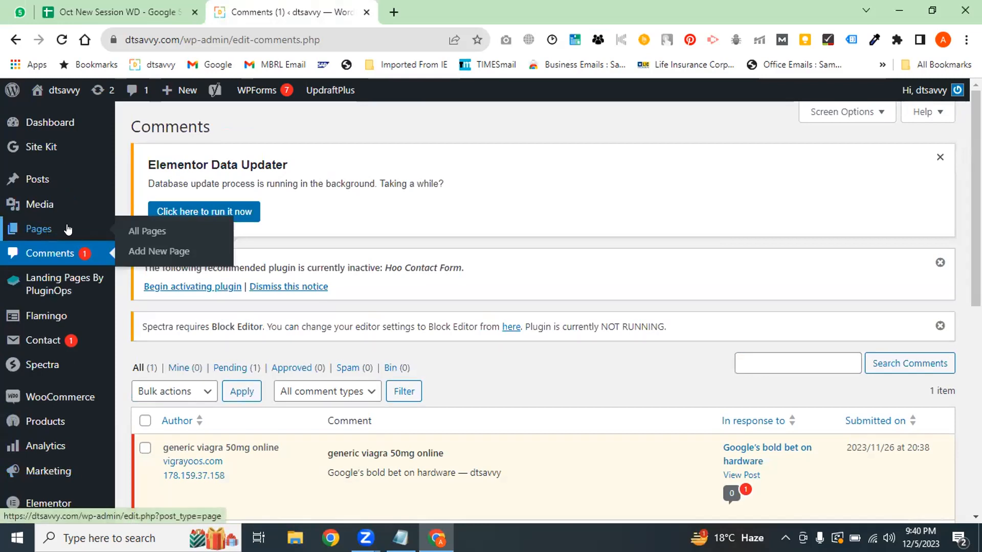
pyautogui.click(28, 211)
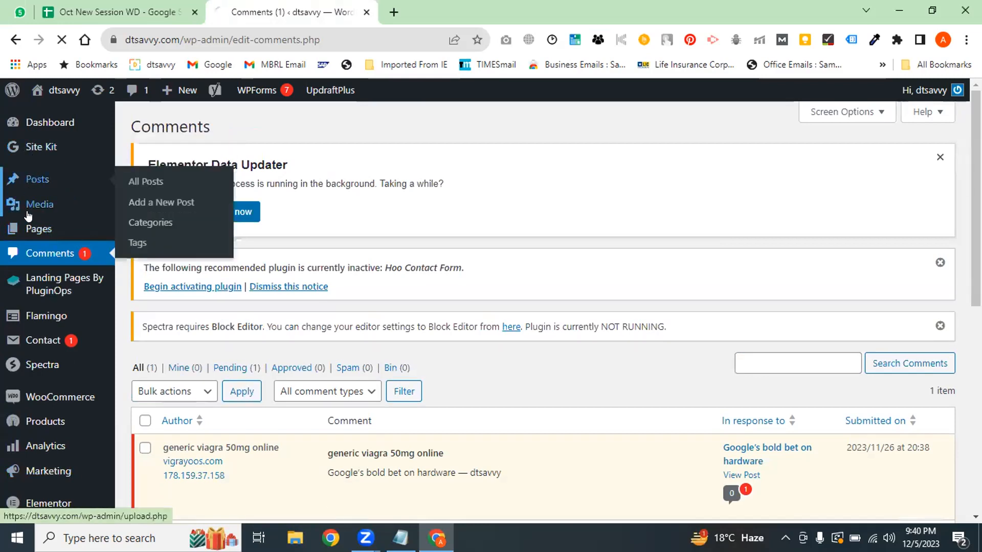
pyautogui.moveTo(28, 215)
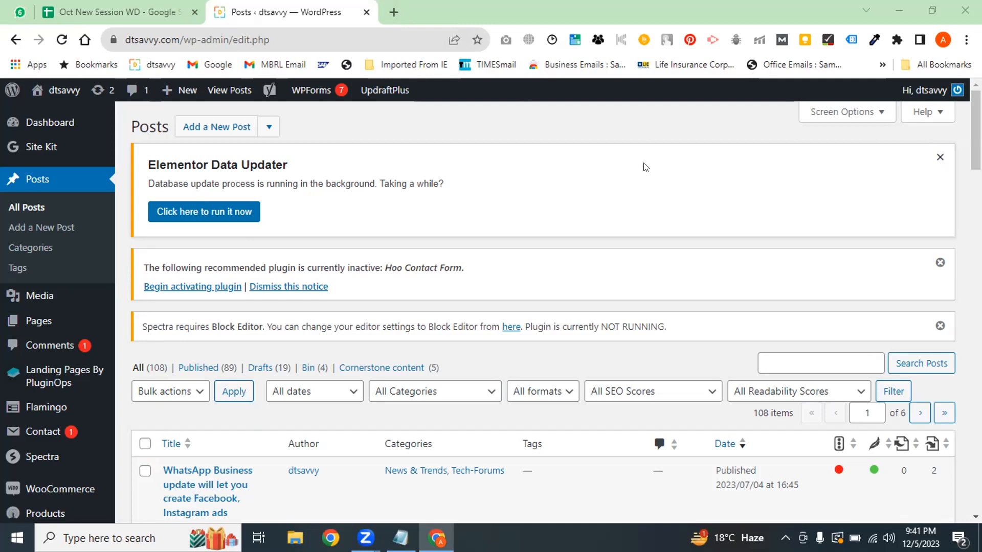
# In a new tab, search Google for 'image resi' and open the imageresizer.com Image Resizer site
pyautogui.click(398, 9)
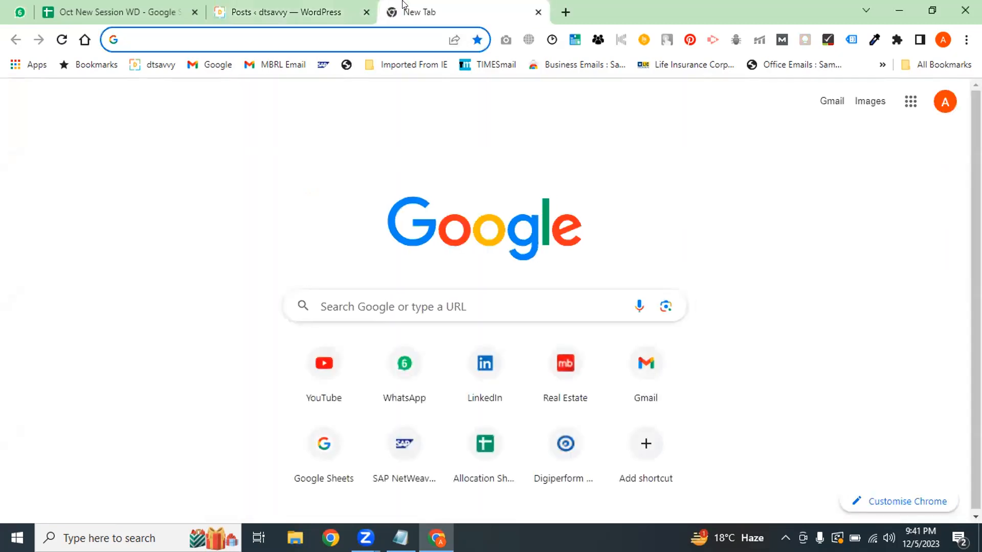
pyautogui.write('image res')
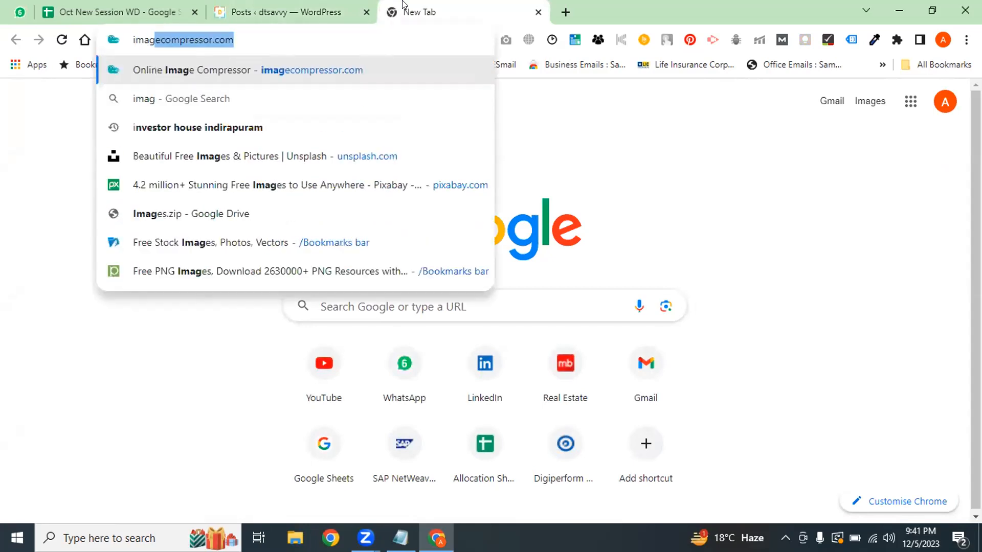
pyautogui.write('i')
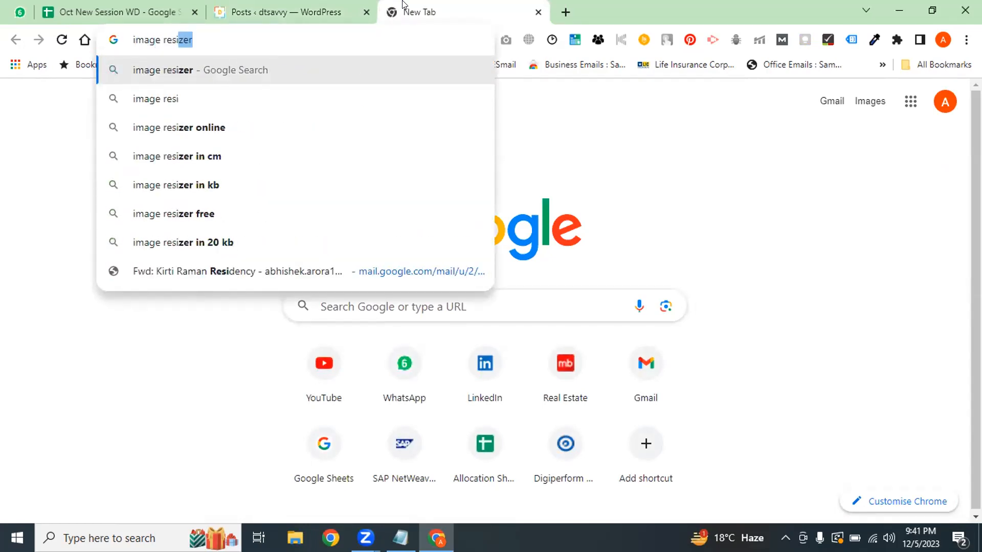
pyautogui.press('Return')
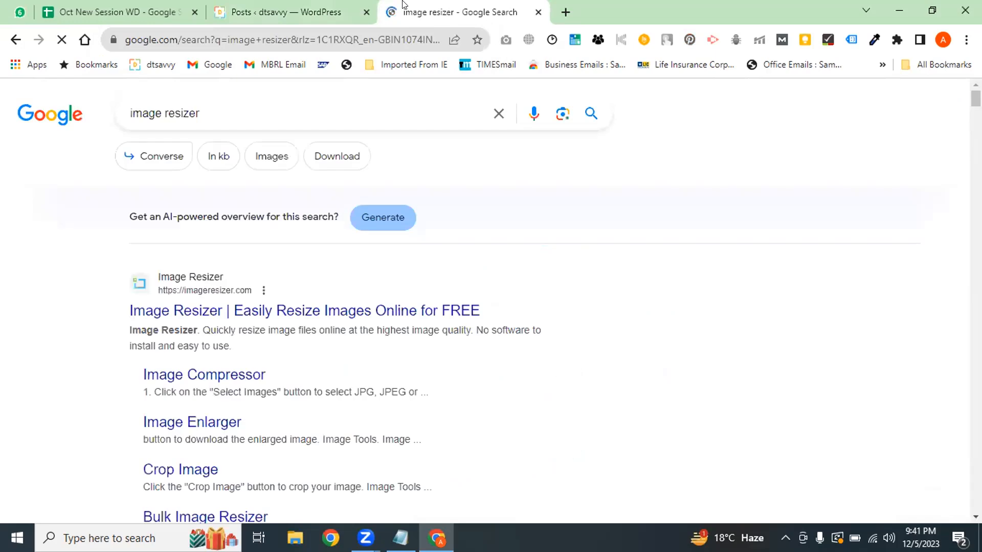
pyautogui.click(232, 316)
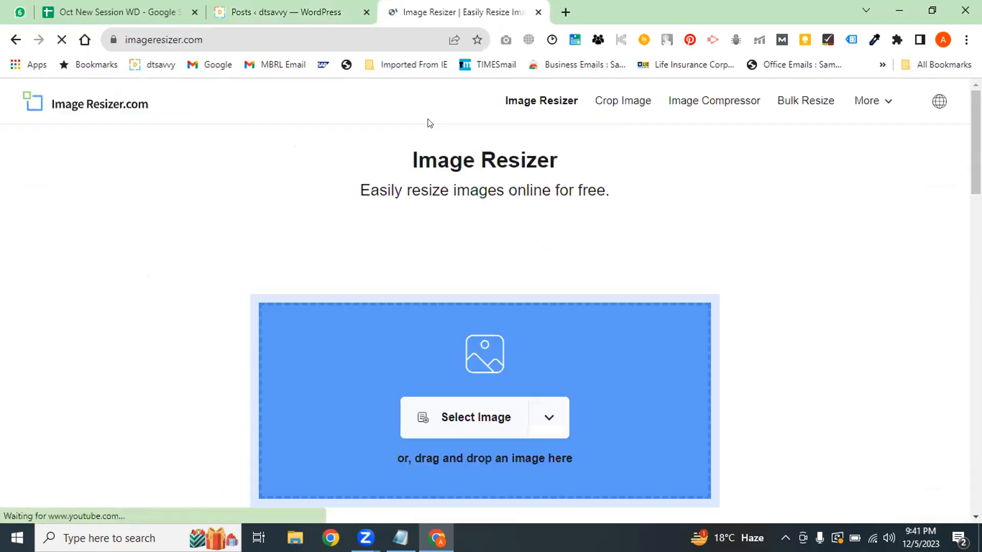
# Upload the 'featured image' file from Downloads into Image Resizer, sized 288 × 175 px
pyautogui.click(407, 425)
pyautogui.click(209, 169)
pyautogui.click(378, 325)
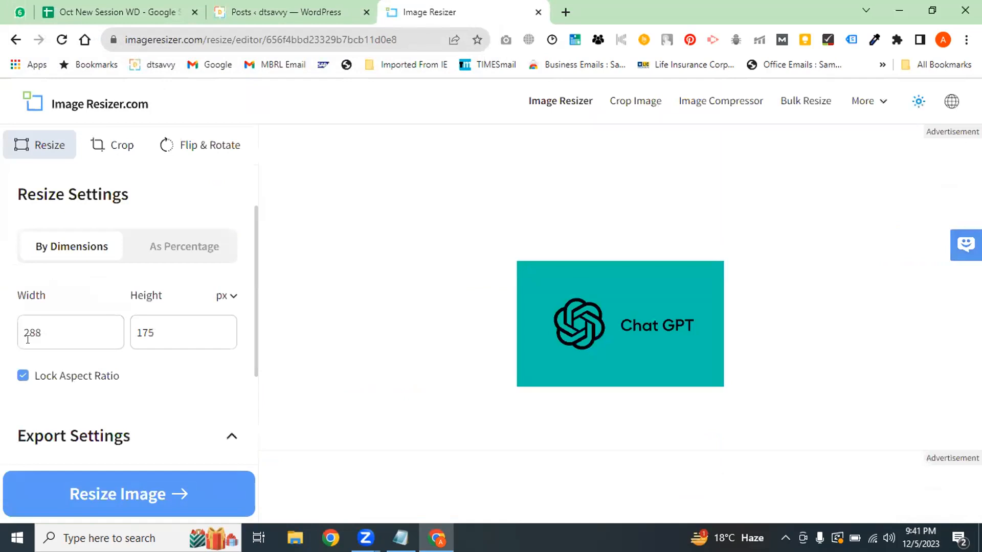
pyautogui.click(28, 339)
pyautogui.click(187, 329)
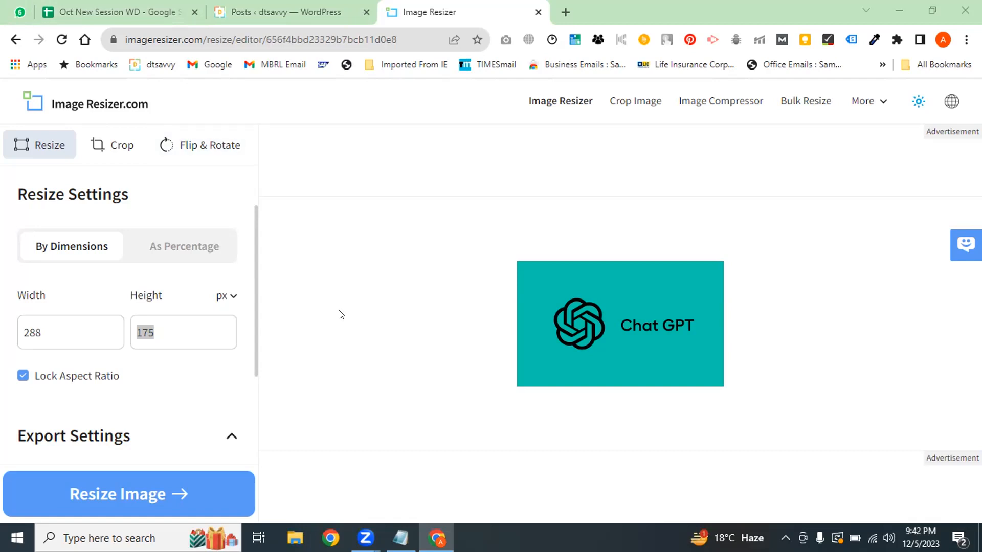
pyautogui.click(257, 7)
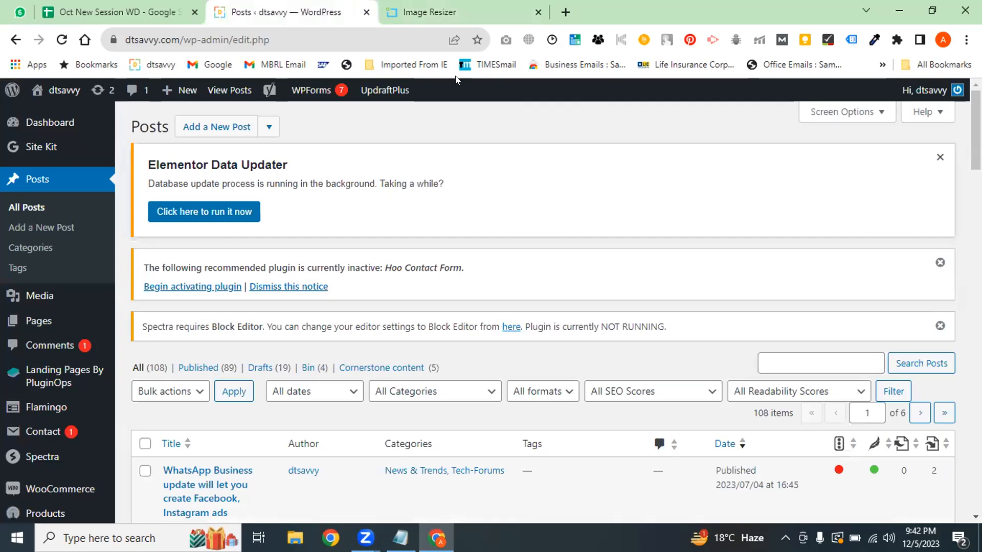